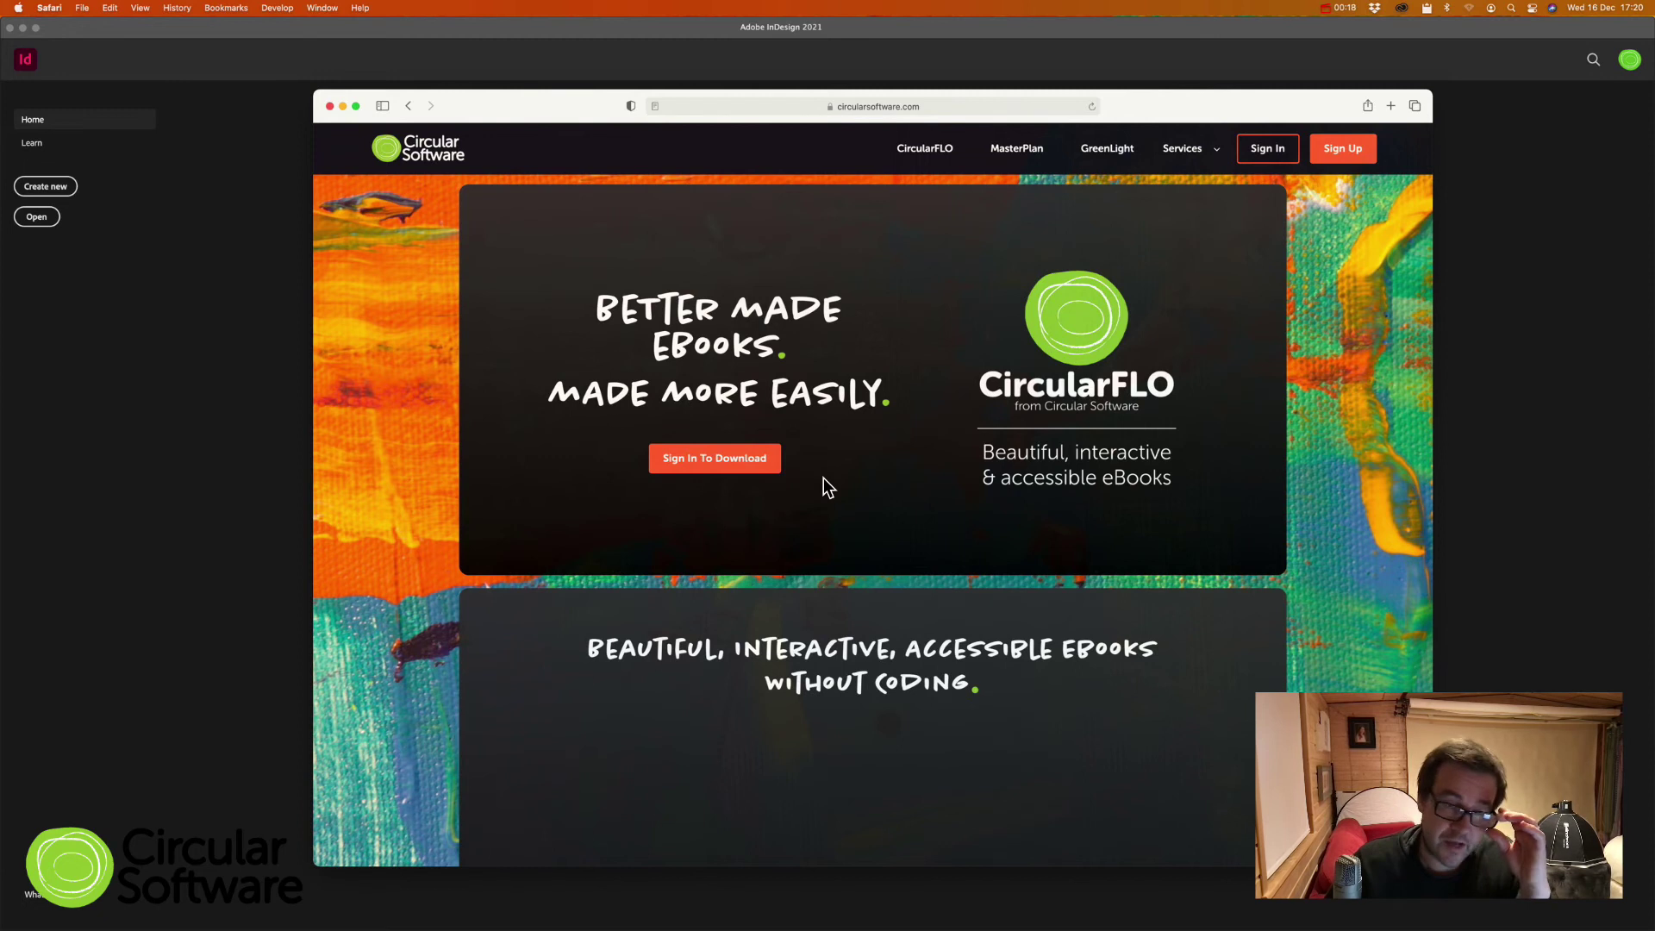
Step: Look through the CircularFLO feature overview on the Circular Software website, including the accessibility description
scroll(846, 462, "down", 3)
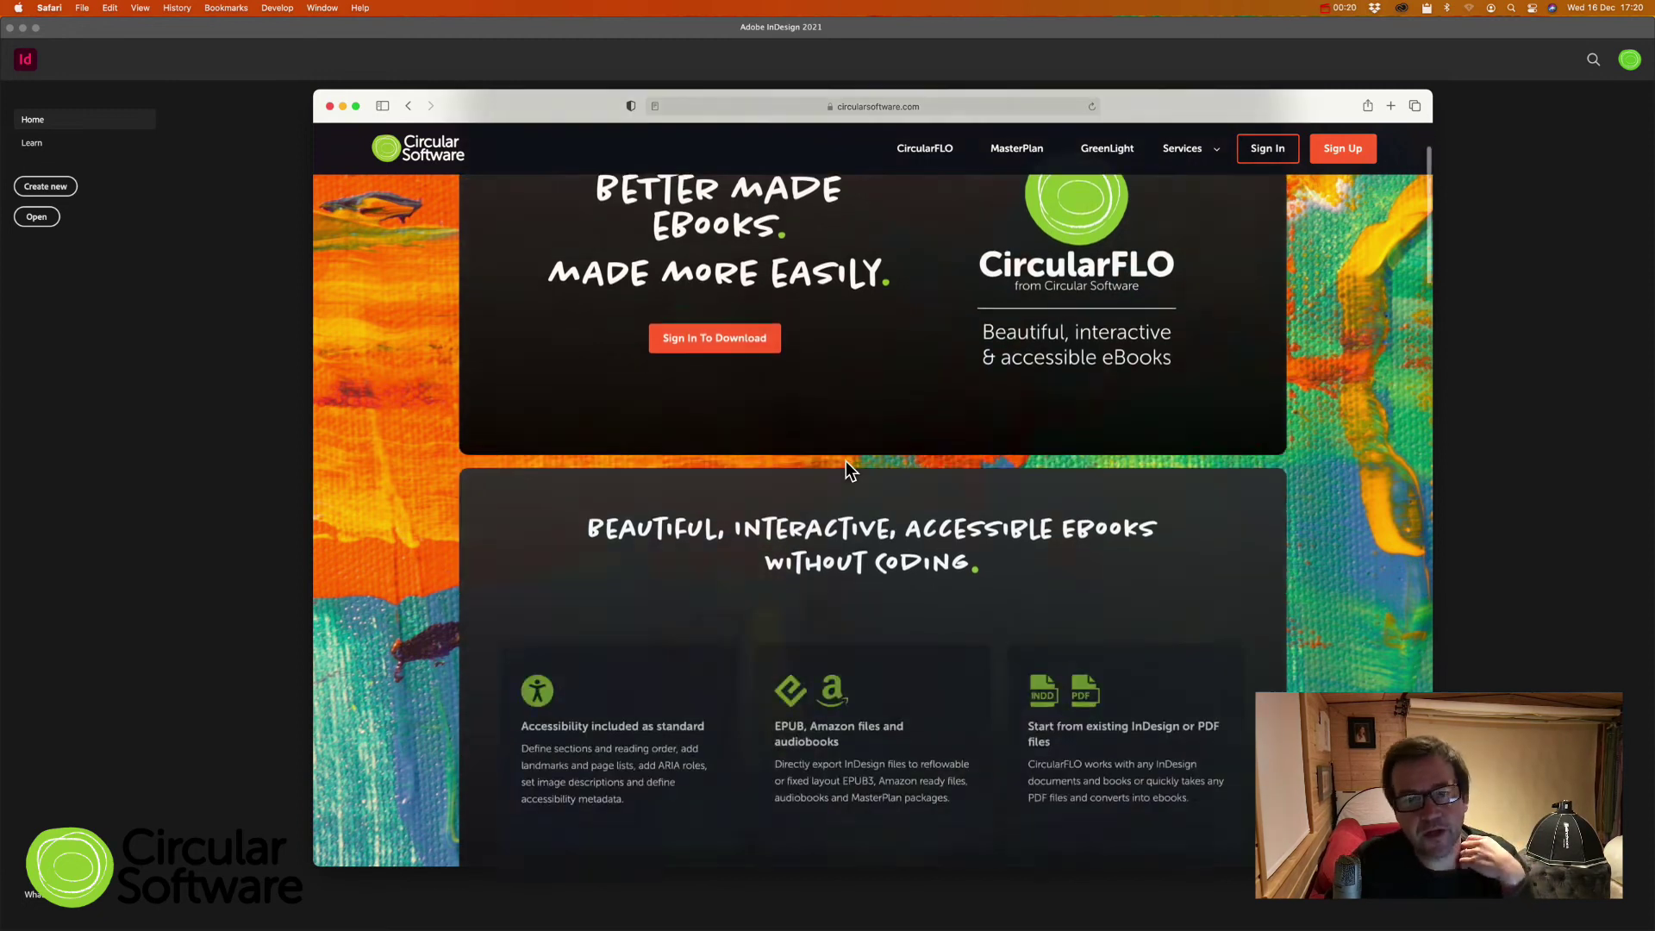
scroll(845, 462, "down", 5)
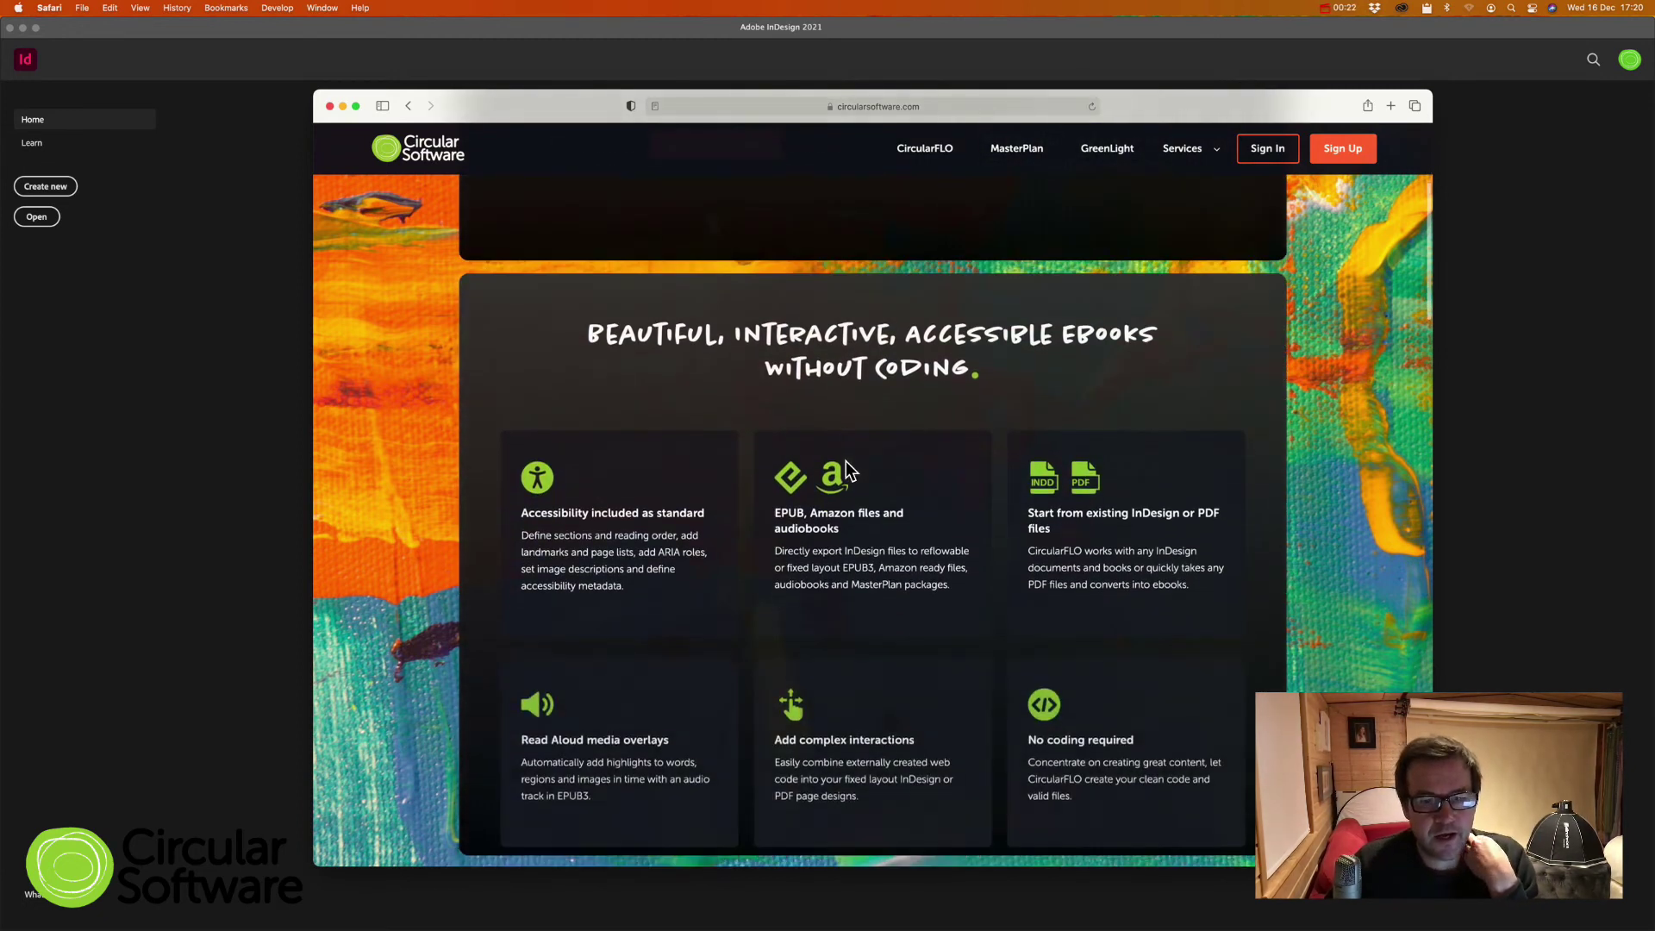
scroll(845, 463, "down", 2)
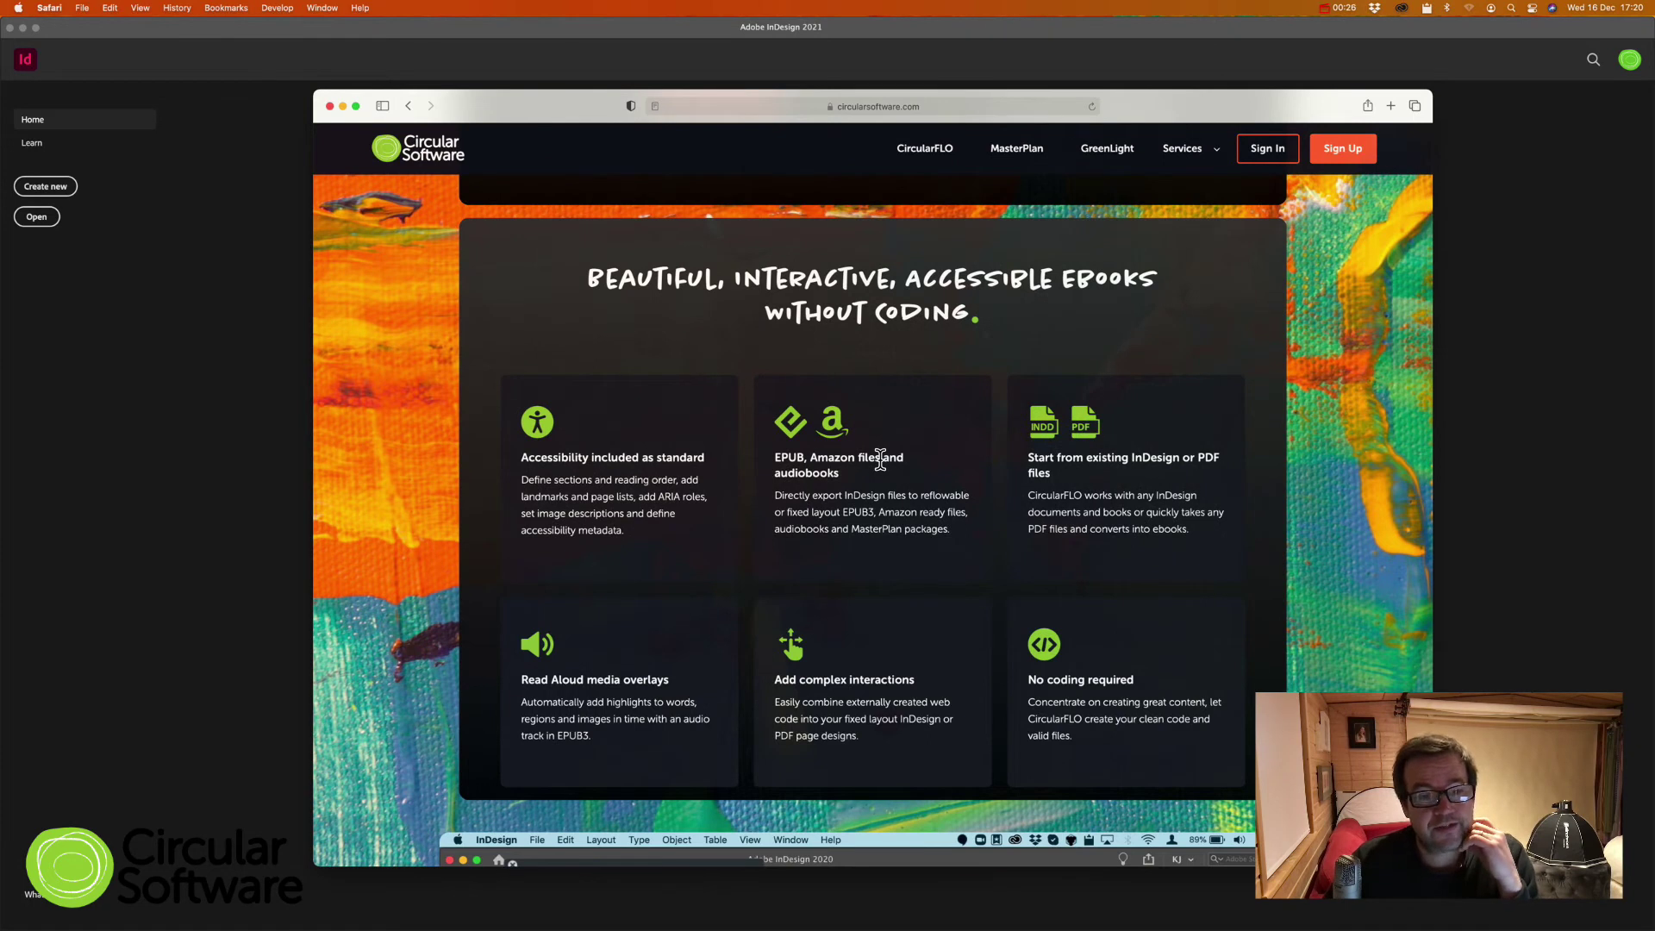
left_click_drag(521, 479, 639, 540)
left_click(635, 531)
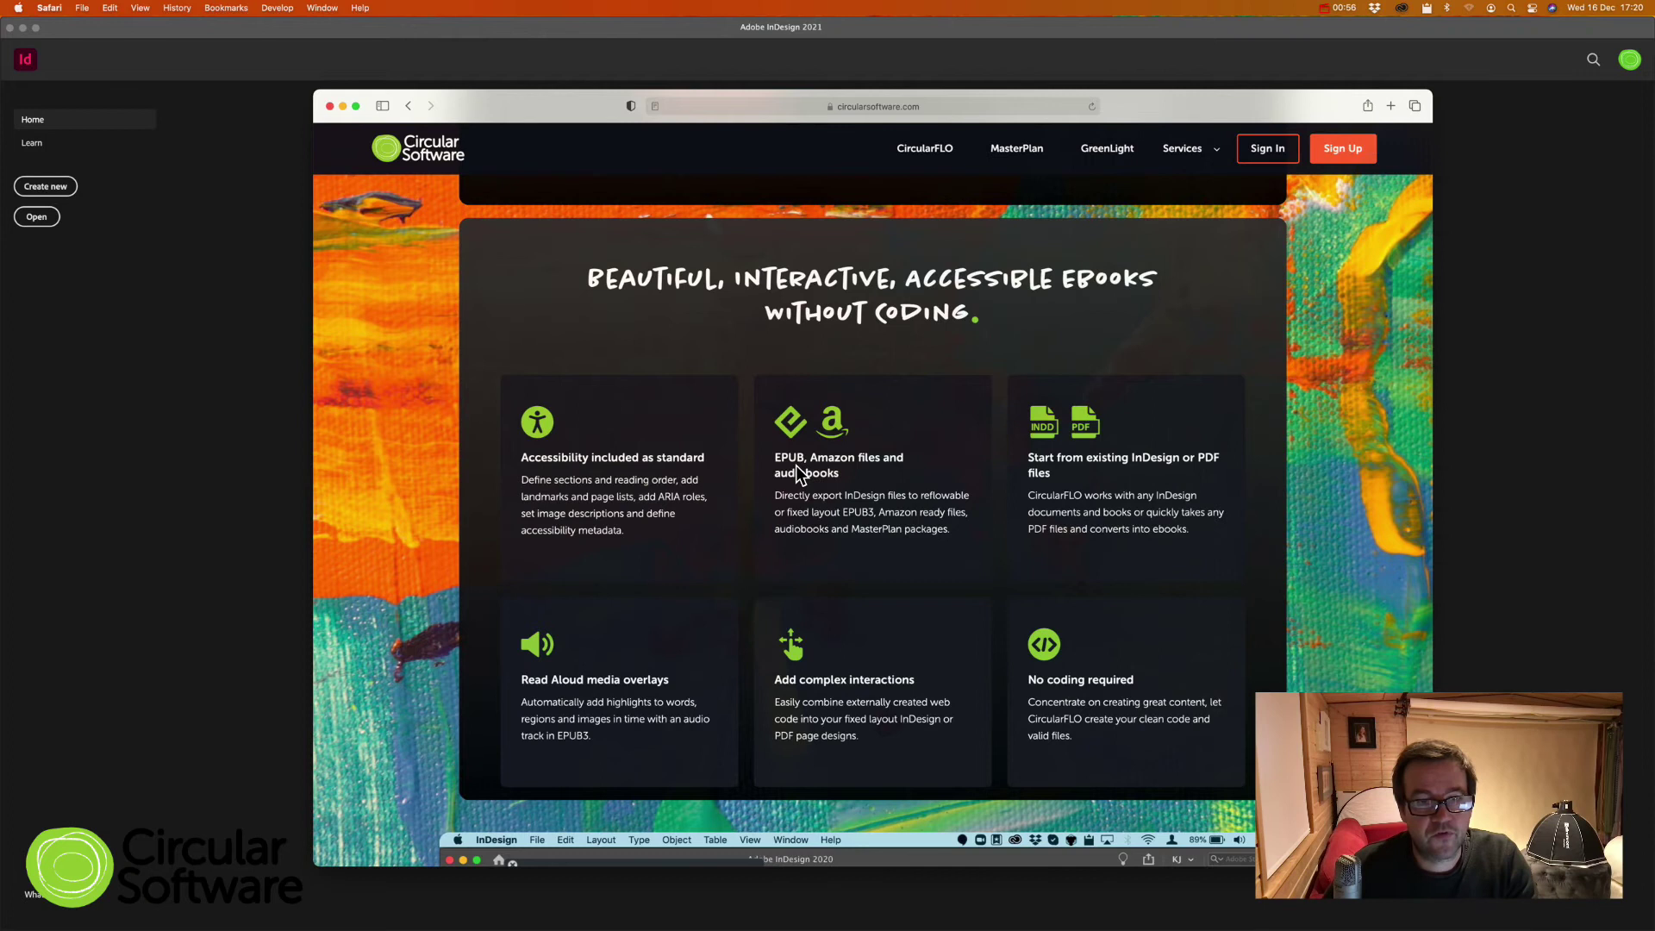
Step: Switch from the browser to InDesign and on to the Alice_Reflow folder in Finder
key("super+Tab")
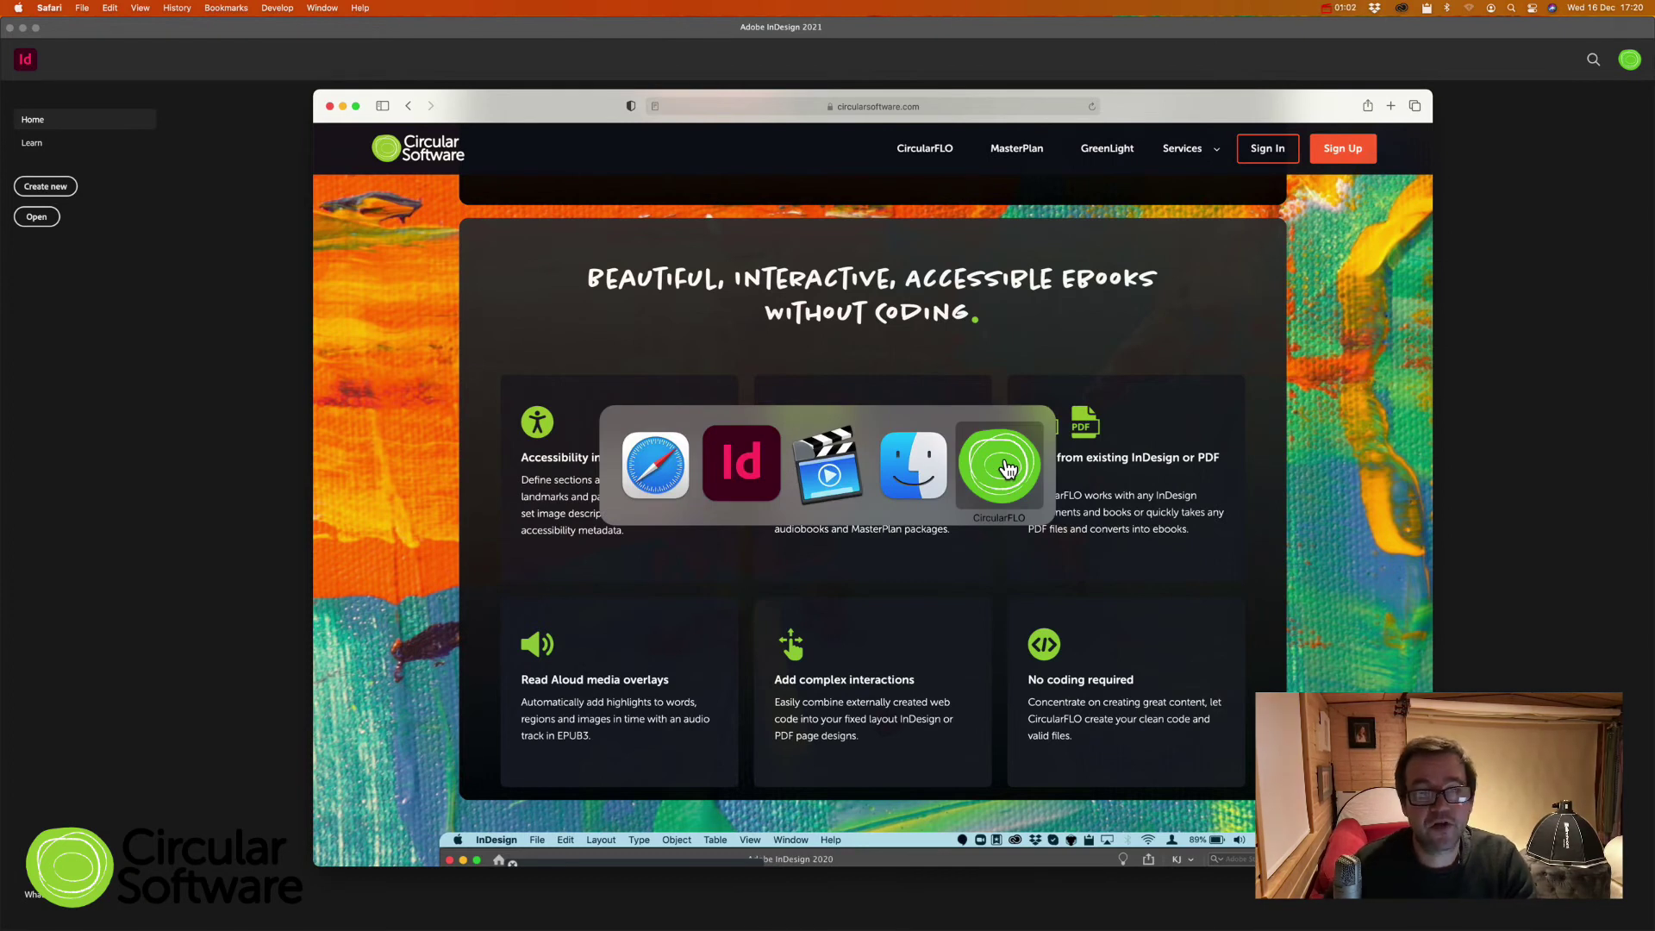
left_click(748, 472)
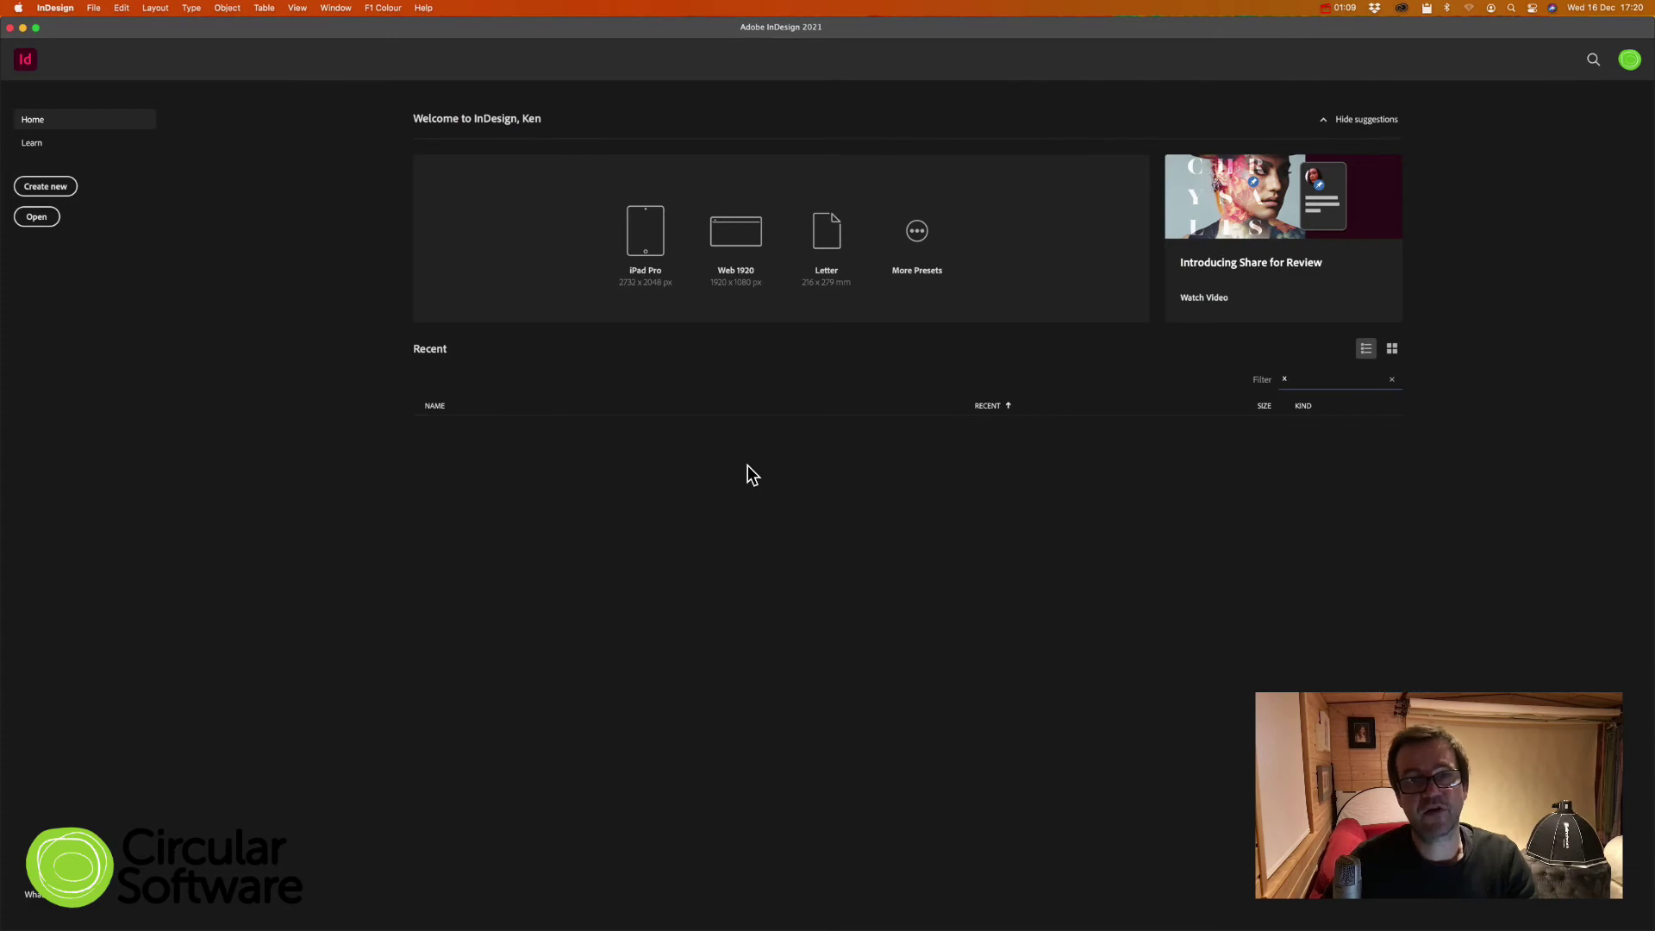
key("super+Tab")
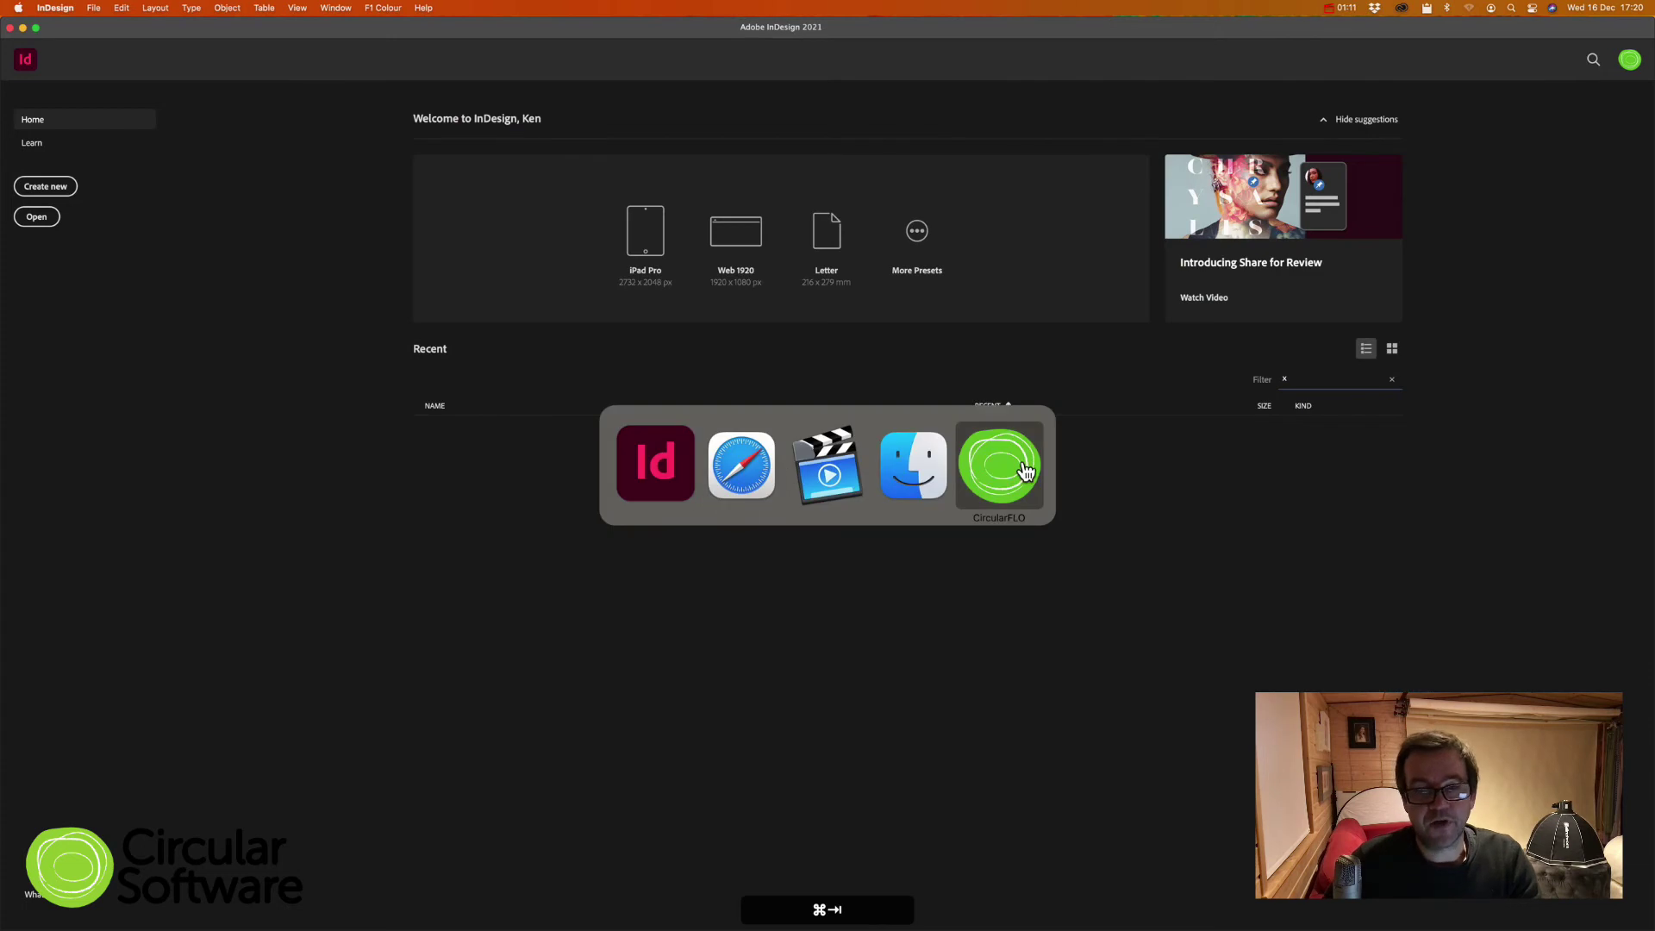
left_click(642, 470)
key("super+Tab")
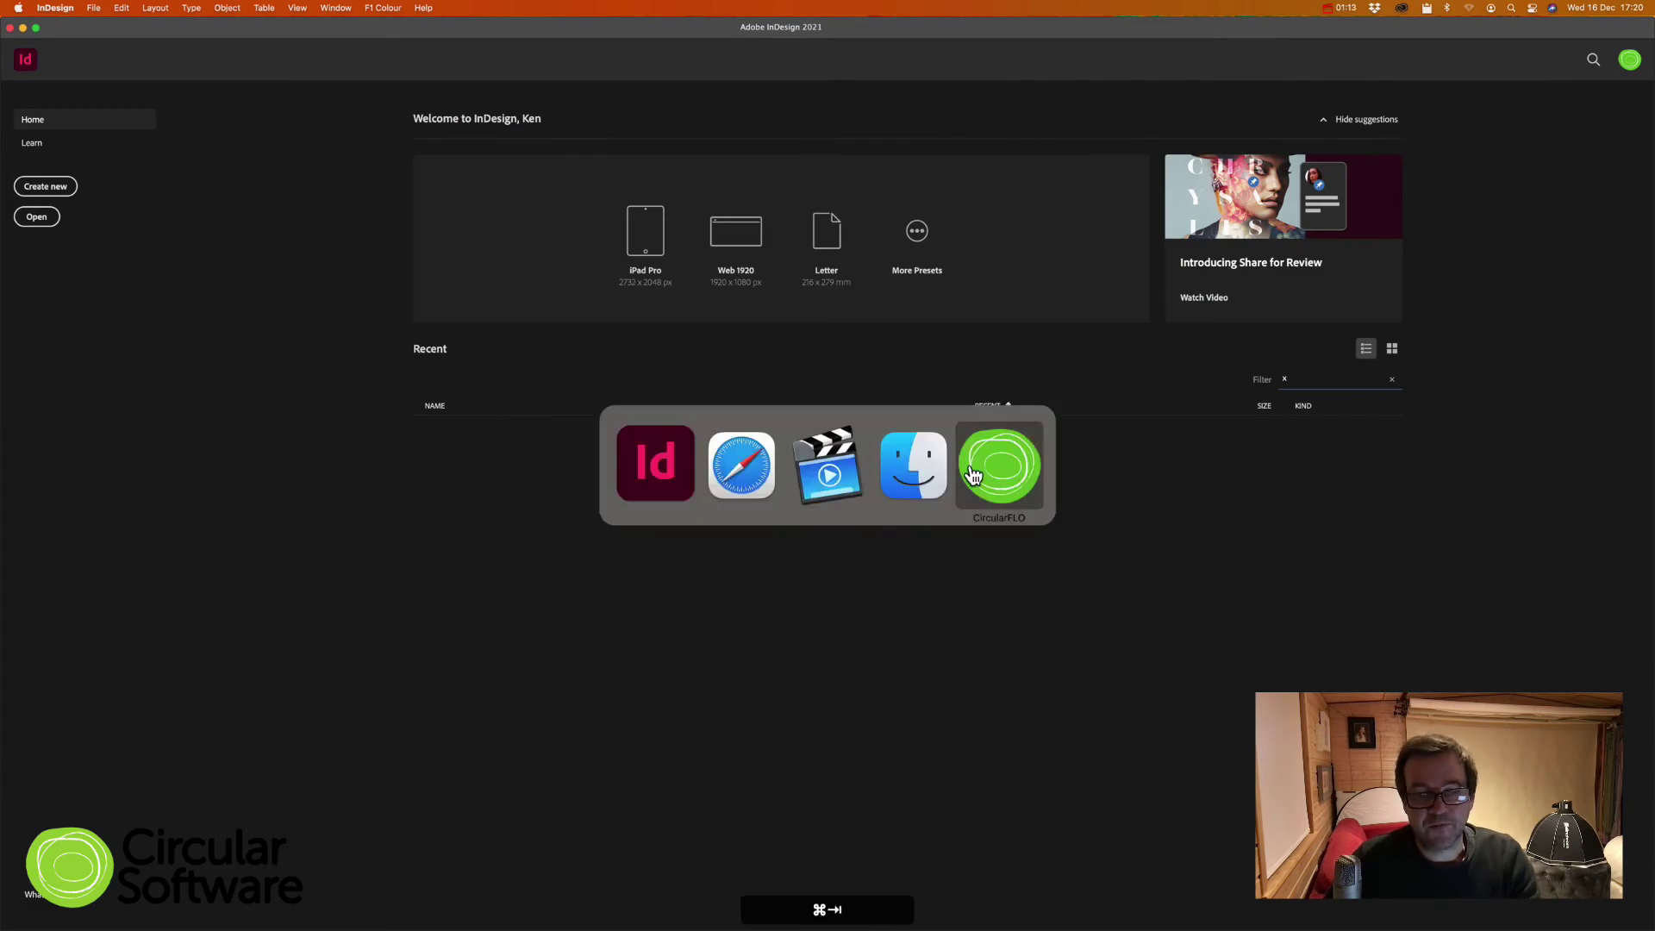
left_click(888, 488)
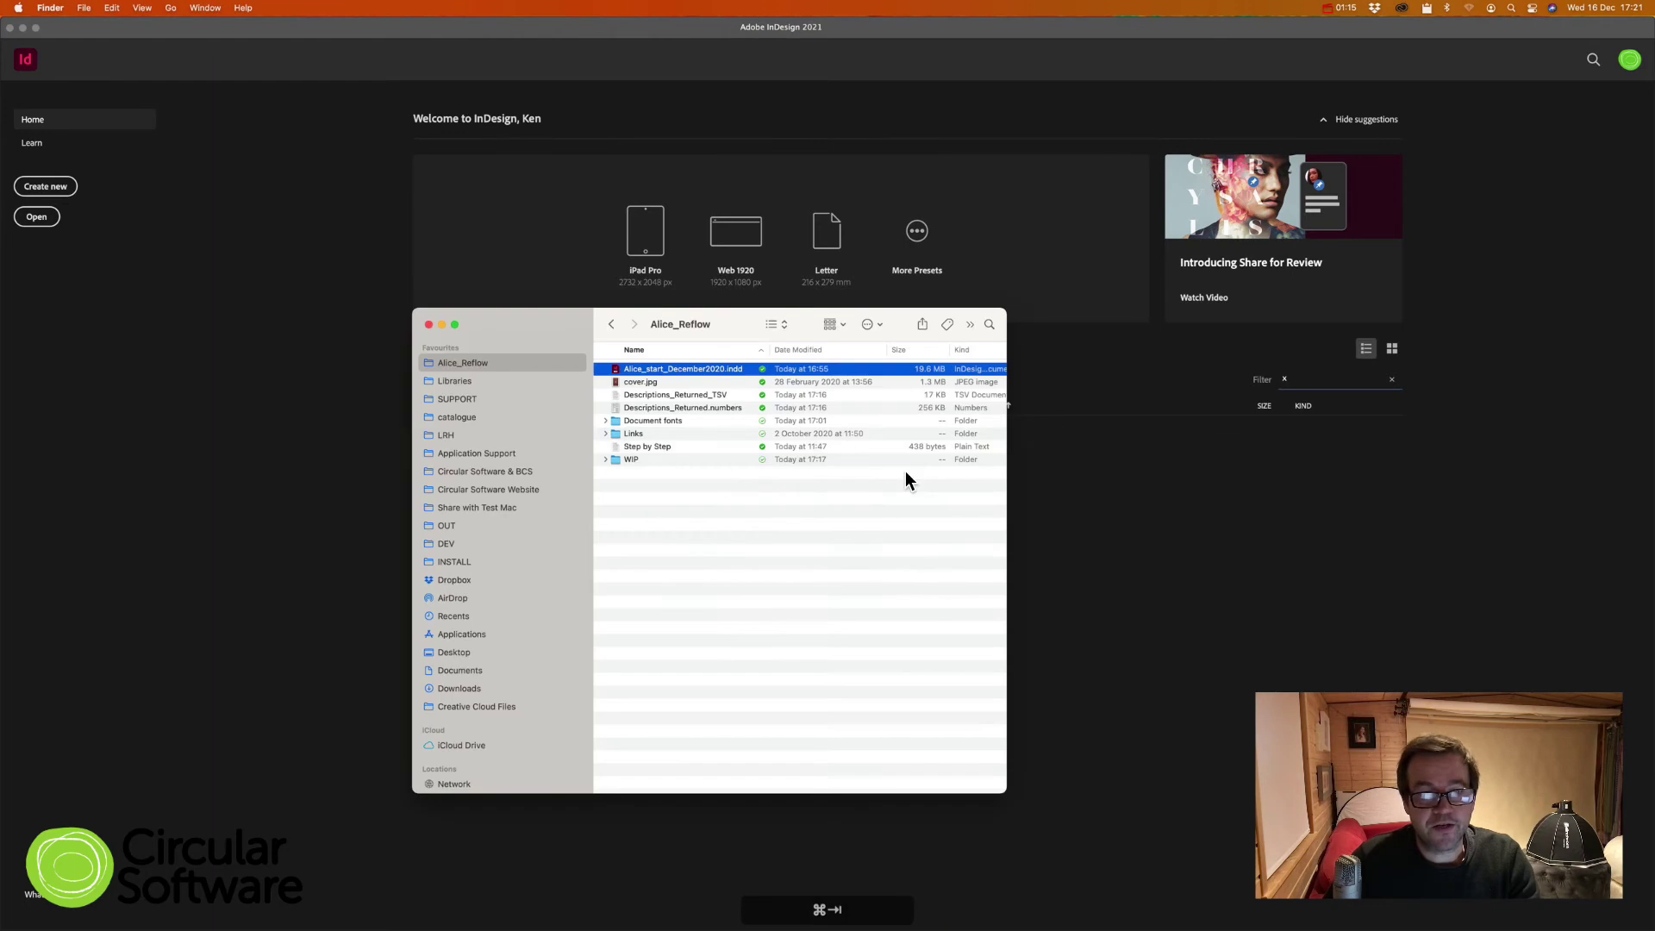
Step: Duplicate Alice_start_December2020.indd and rename the copy Alice_demo_December2020.indd
key("super+d")
key("Return")
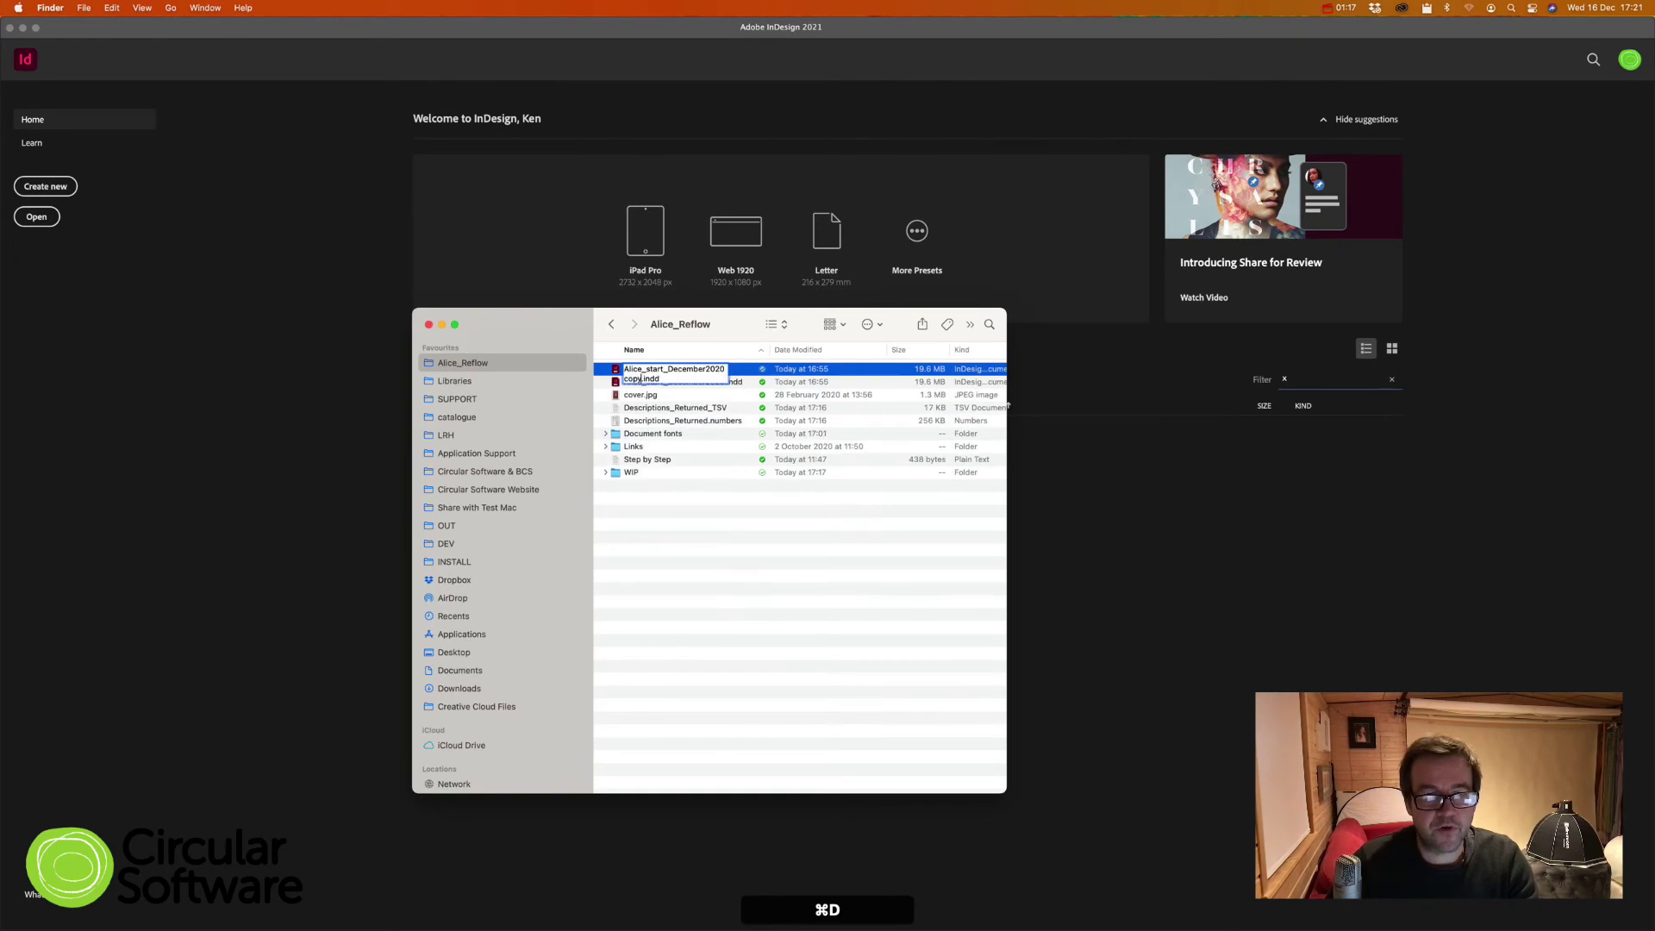
key("Right")
key("BackSpace")
key("BackSpace")
key("BackSpace")
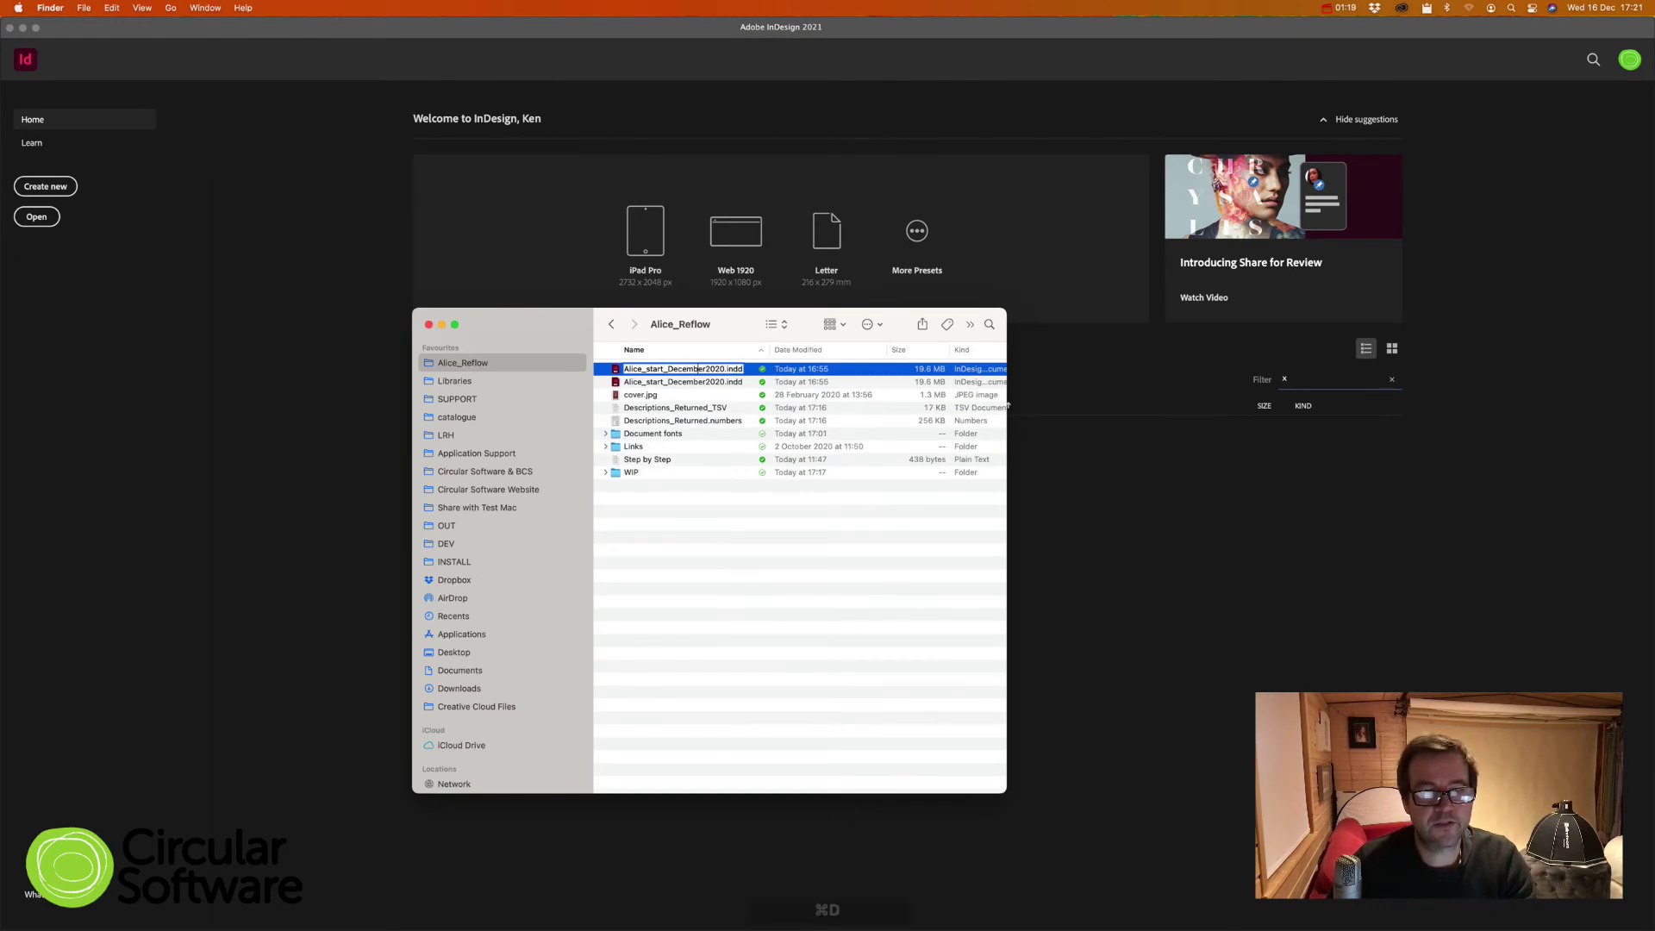
key("Left")
key("Left")
key("Left")
key("Left")
key("Left")
key("Left")
key("Left")
key("Left")
key("Left")
key("Left")
key("Left")
key("BackSpace")
key("BackSpace")
key("BackSpace")
key("BackSpace")
key("BackSpace")
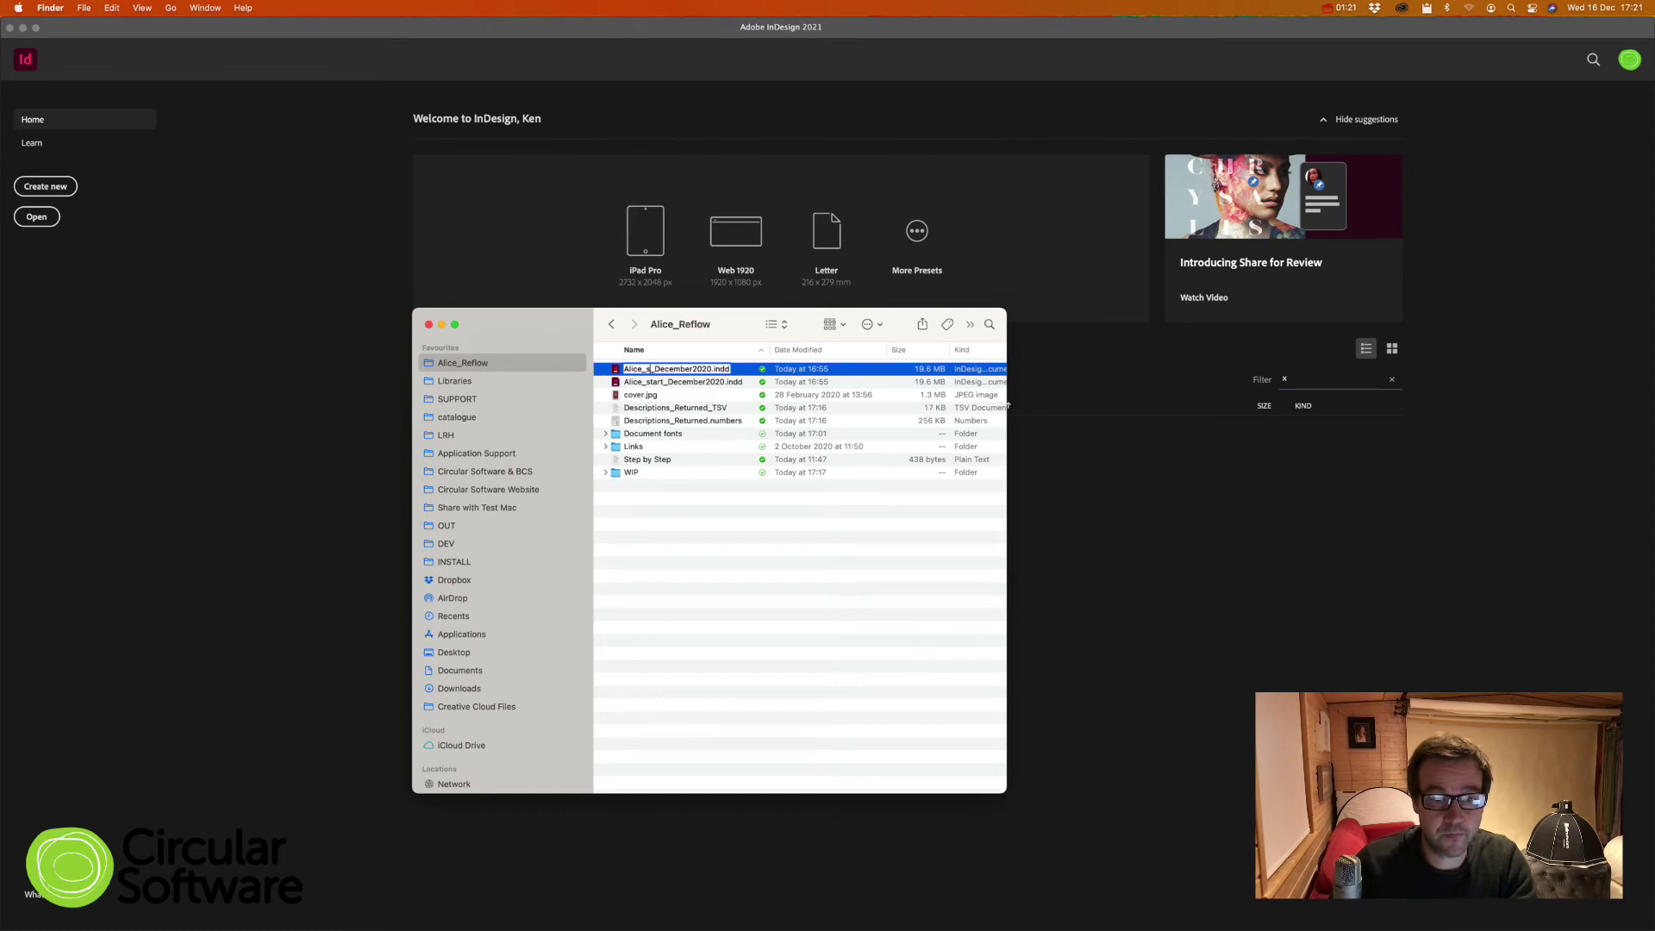
type("demo")
key("Return")
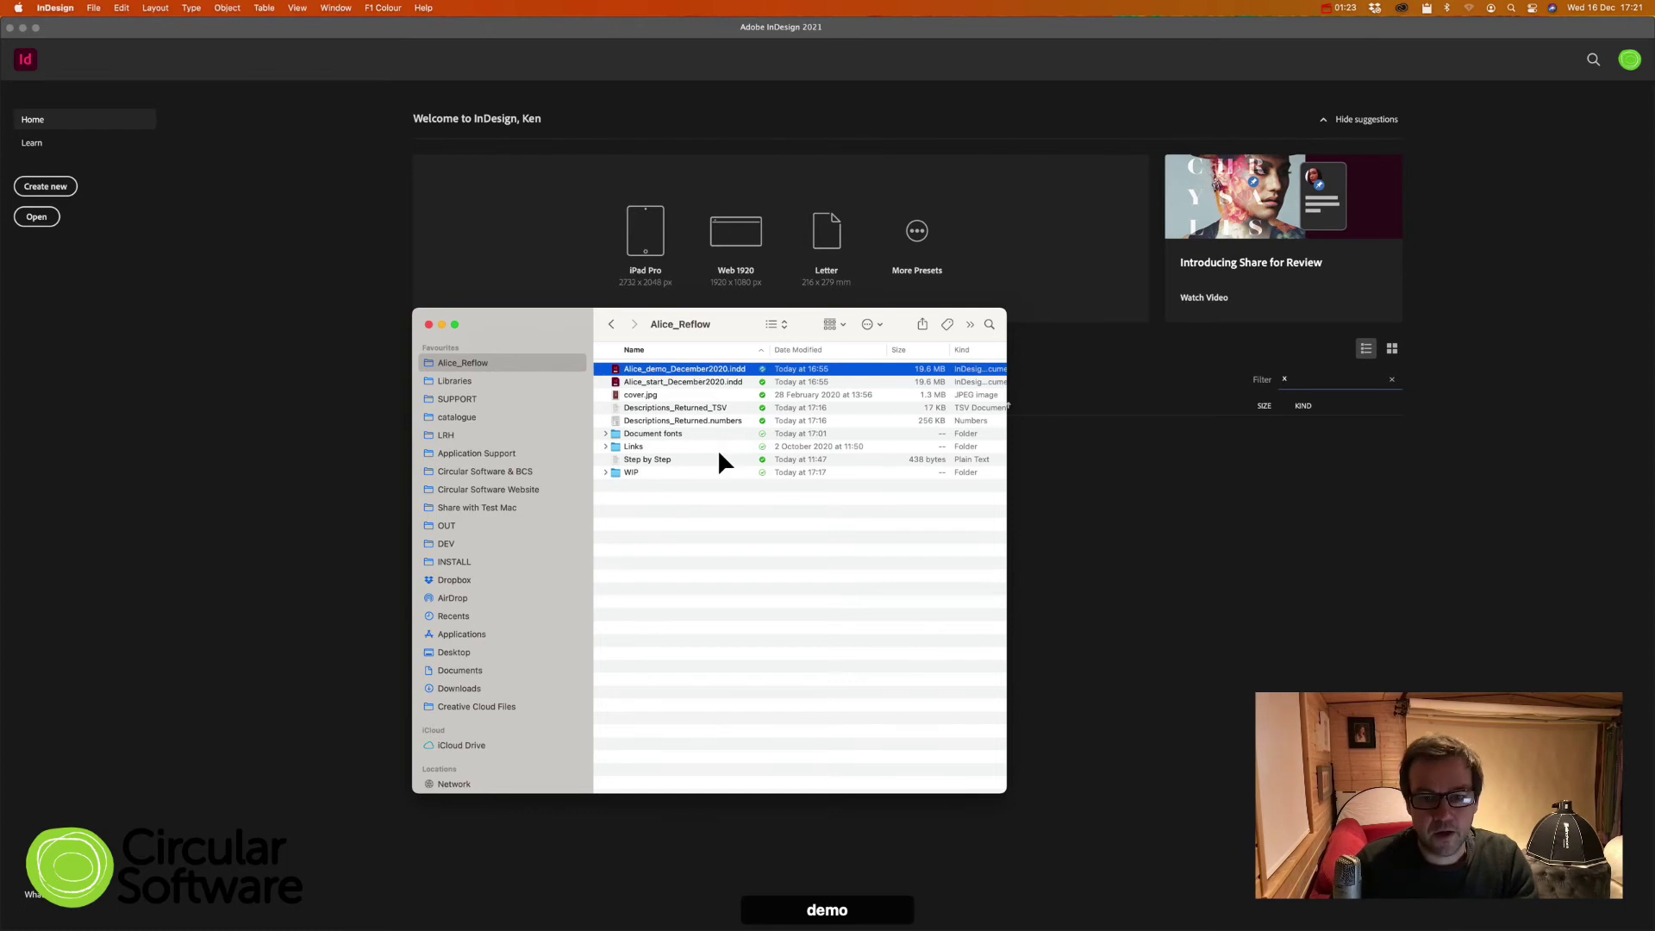
Step: Open Alice_demo_December2020.indd in InDesign and go to the spread with the Chapter I opening
key("super+o")
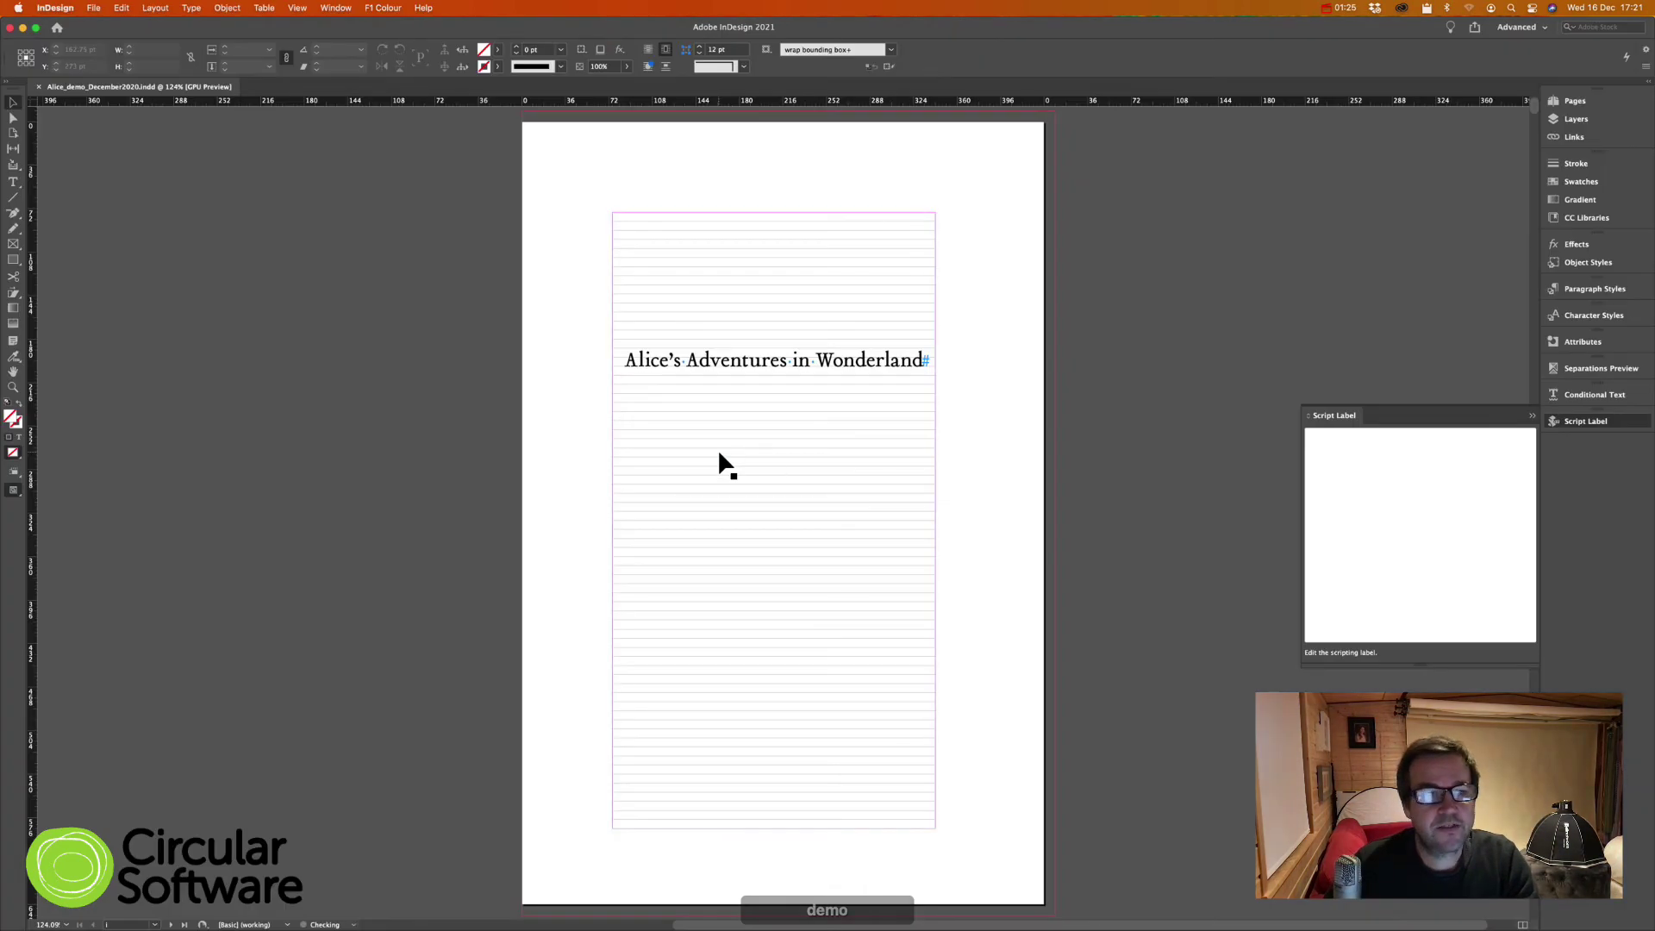
left_click(1576, 102)
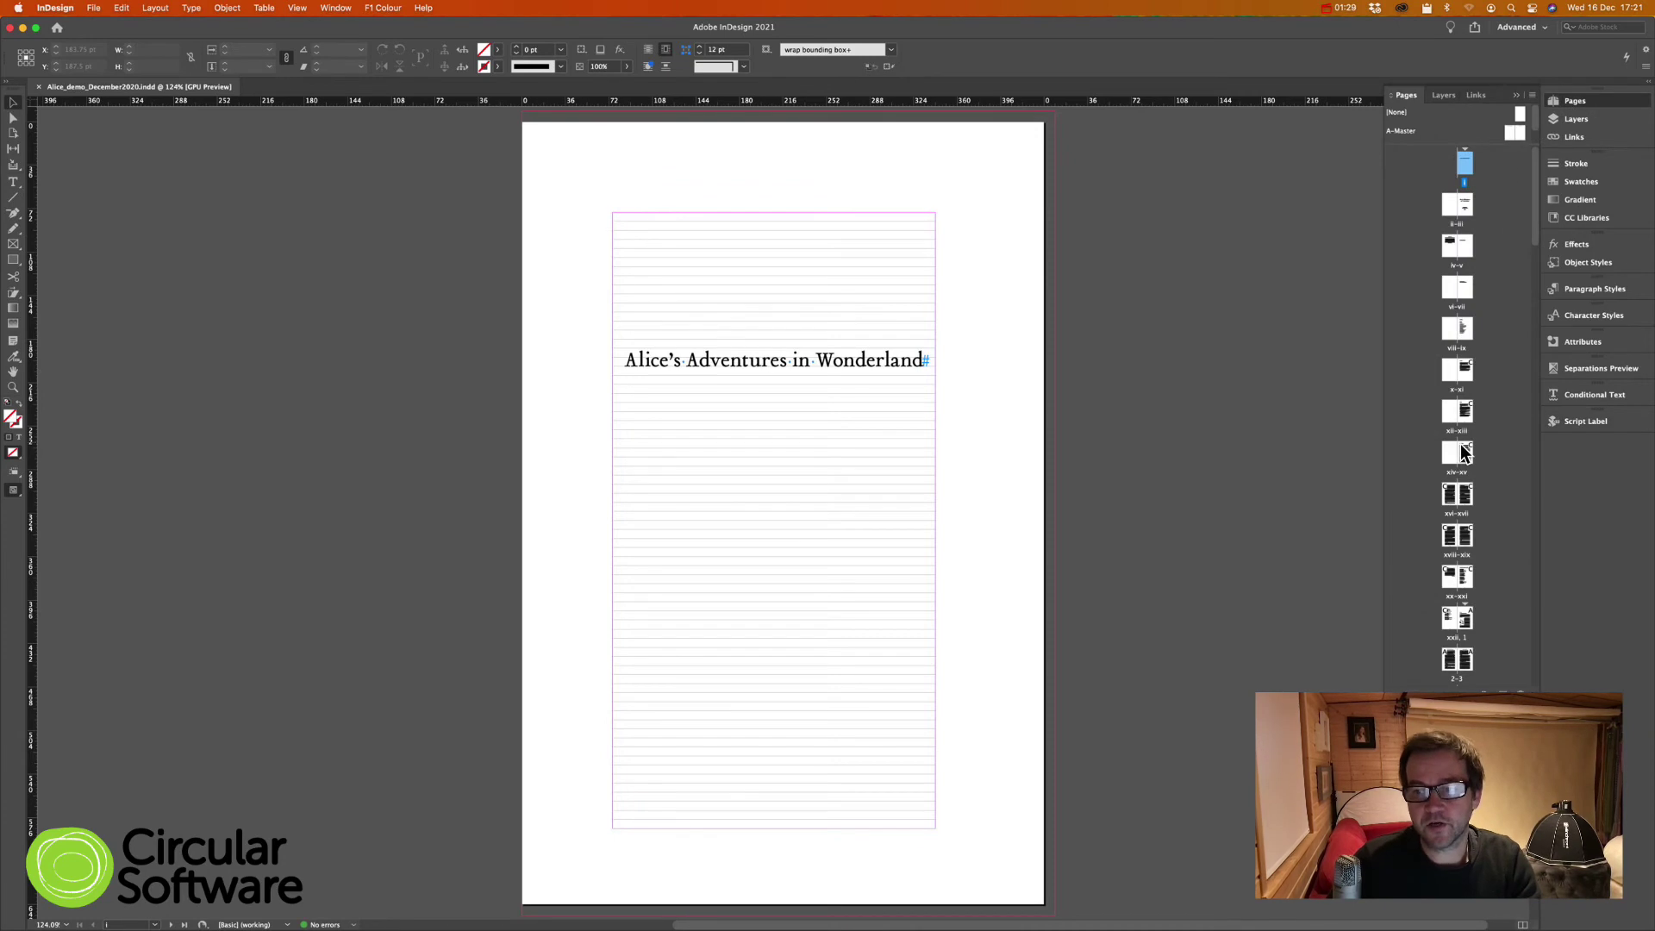
double_click(1467, 498)
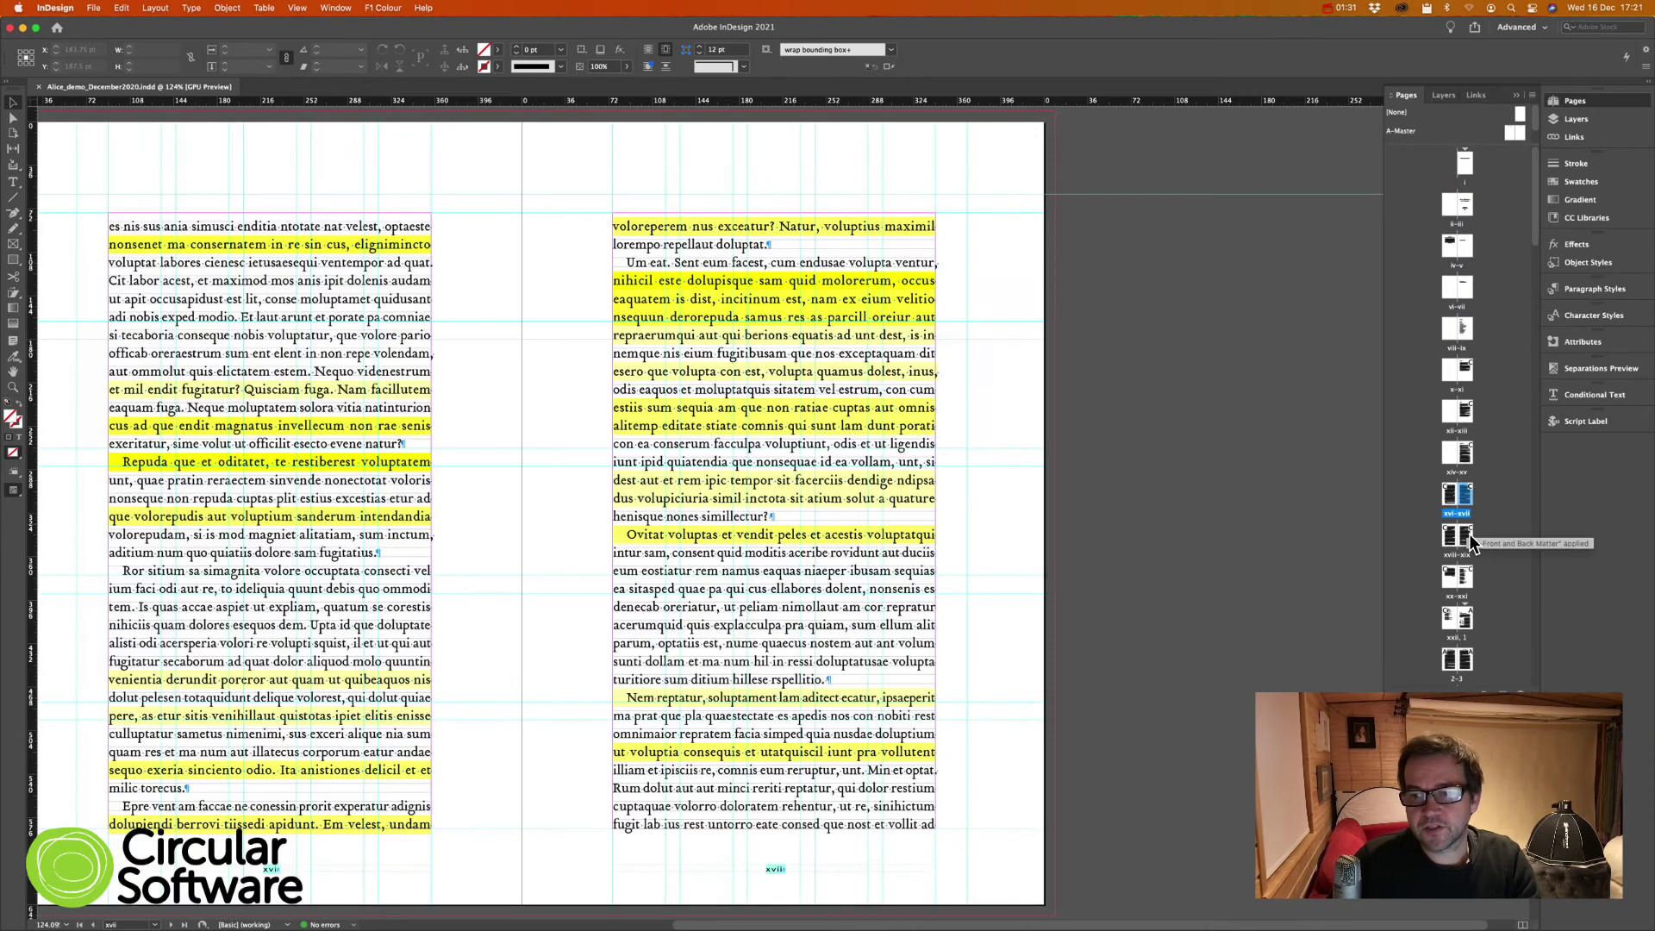
double_click(1450, 628)
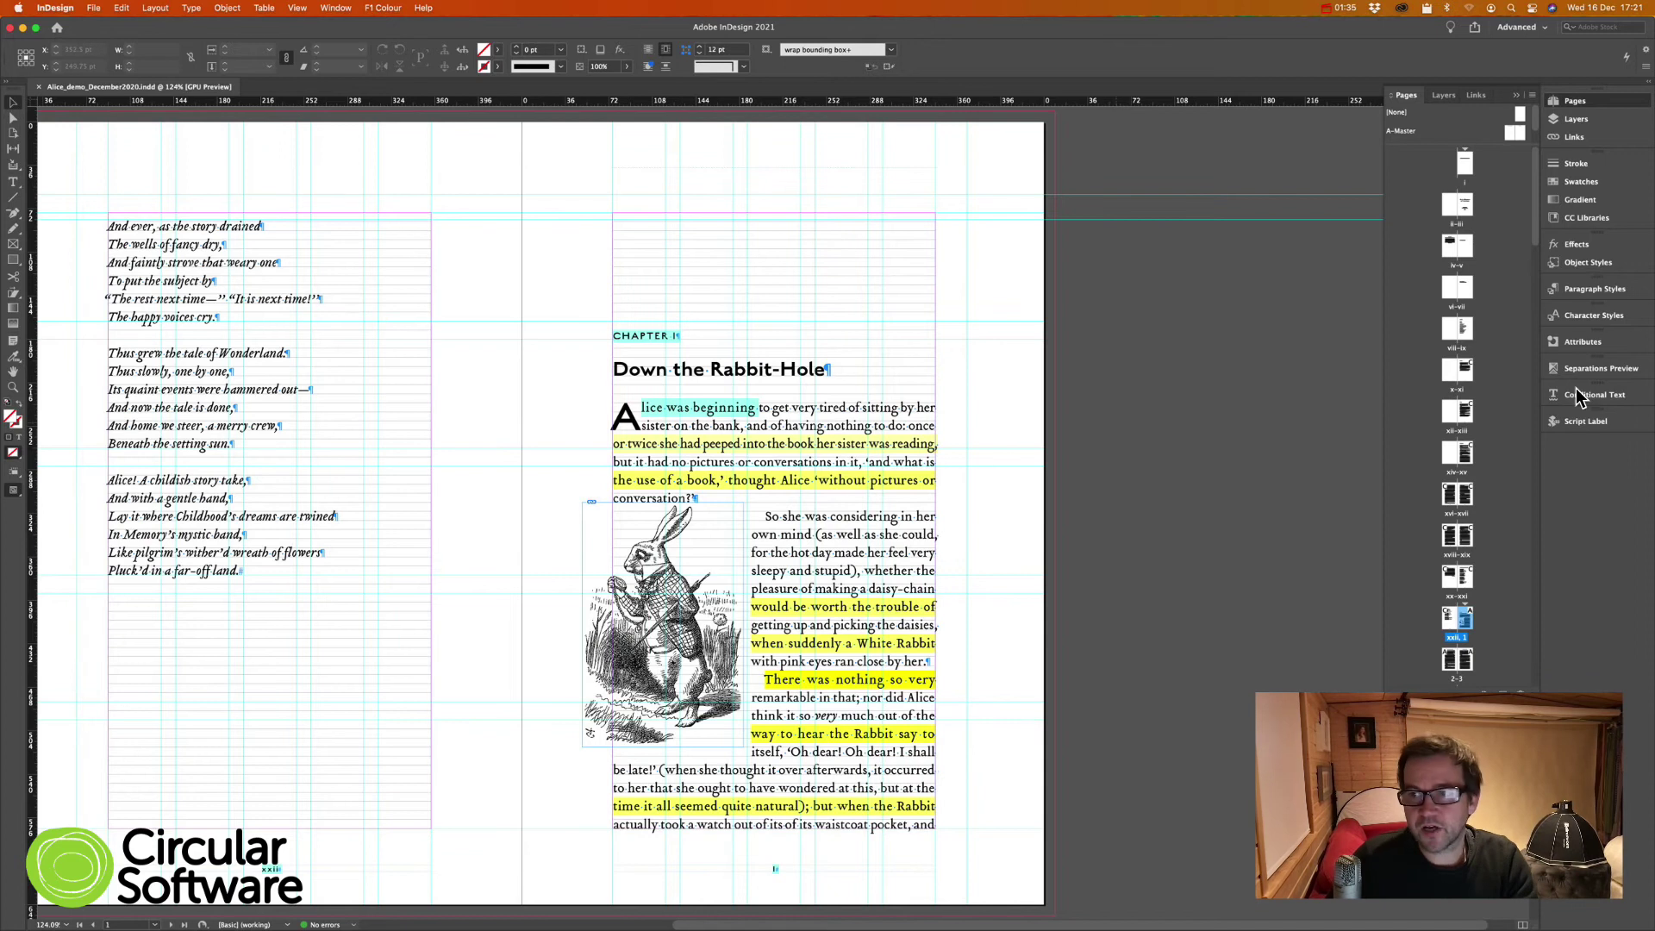
Step: Review the book's paragraph, character and object styles and how the Chapter I pages are formatted
left_click(1601, 293)
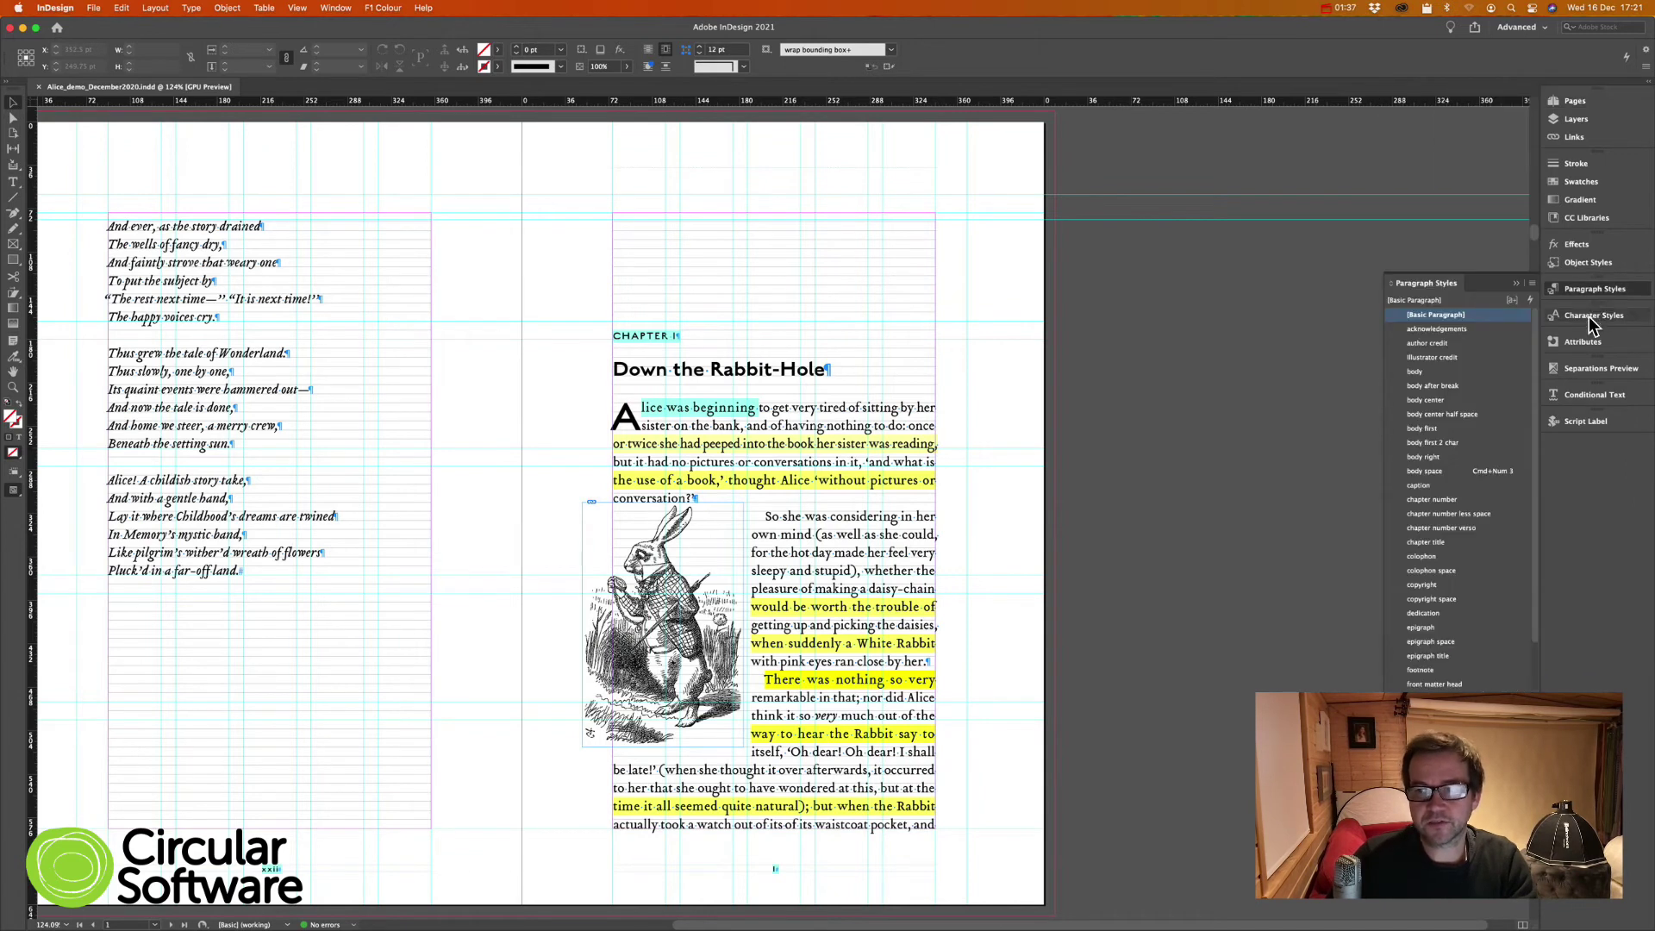
left_click(1589, 317)
left_click(1585, 265)
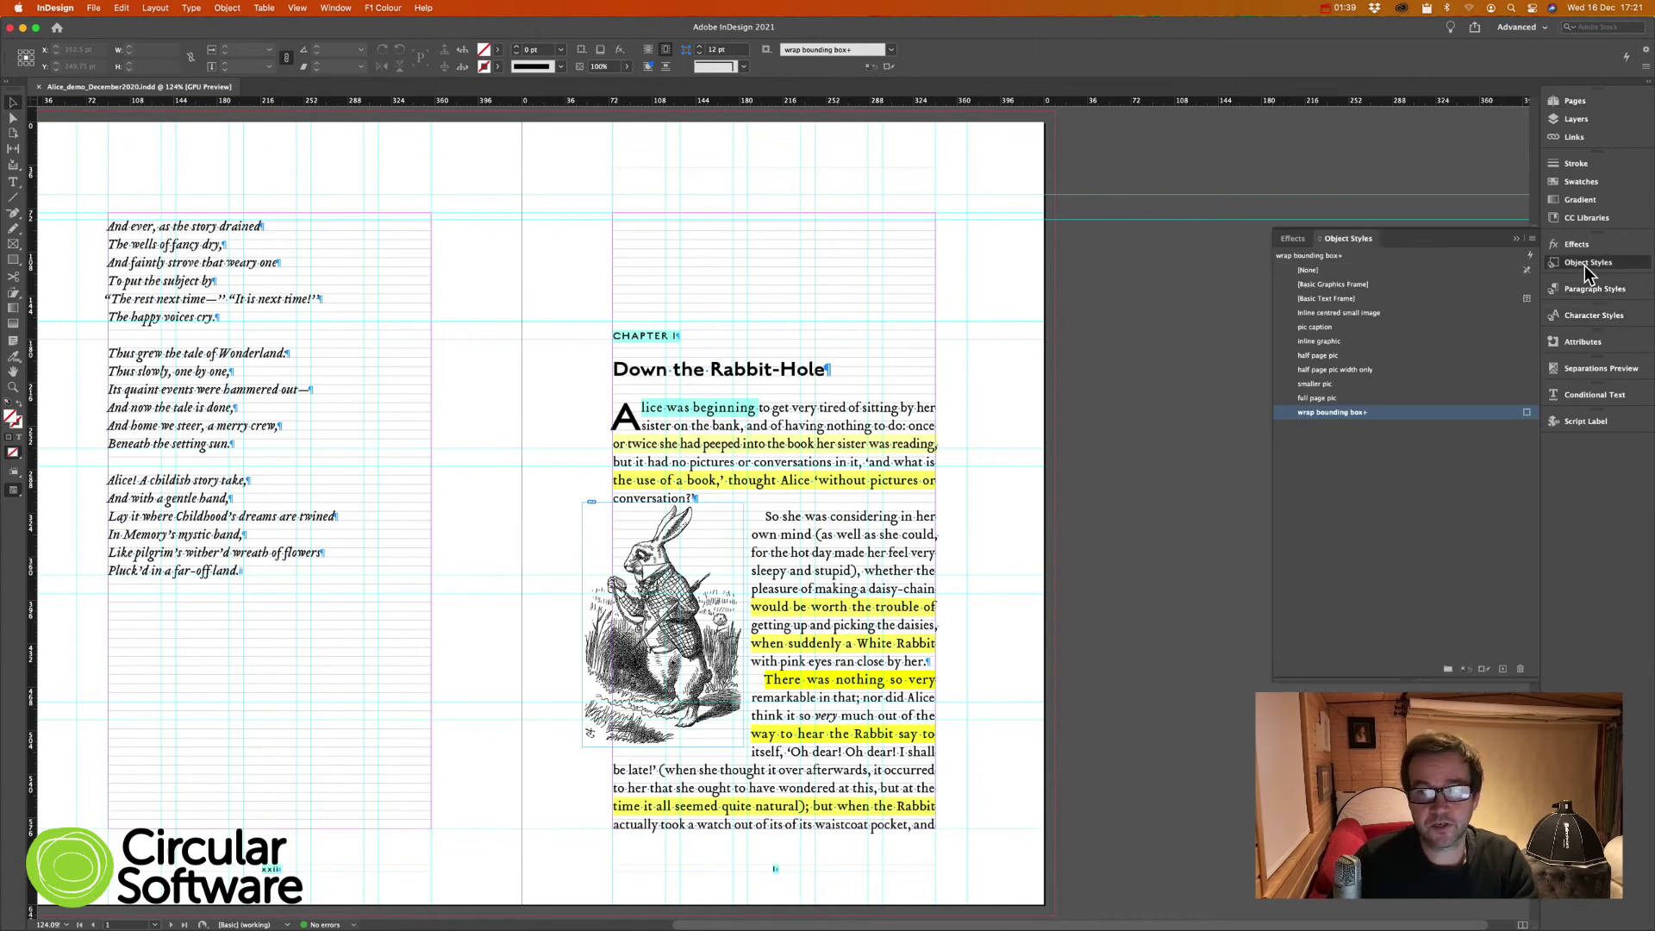
left_click(1591, 292)
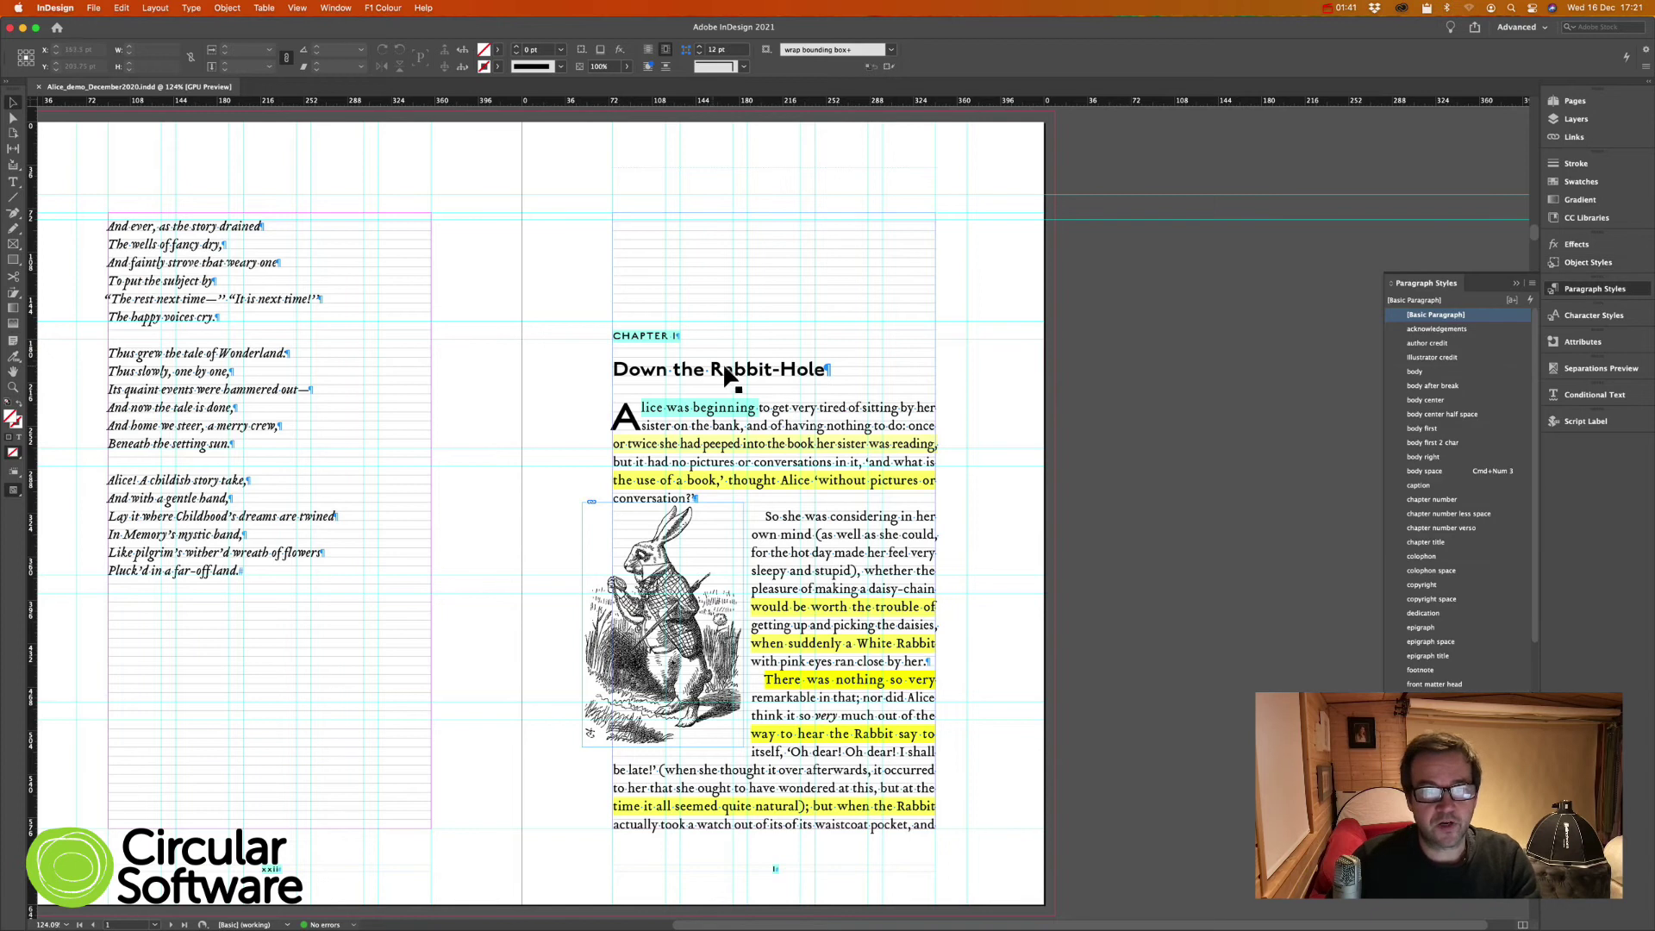
scroll(758, 447, "down", 5)
scroll(764, 453, "down", 8)
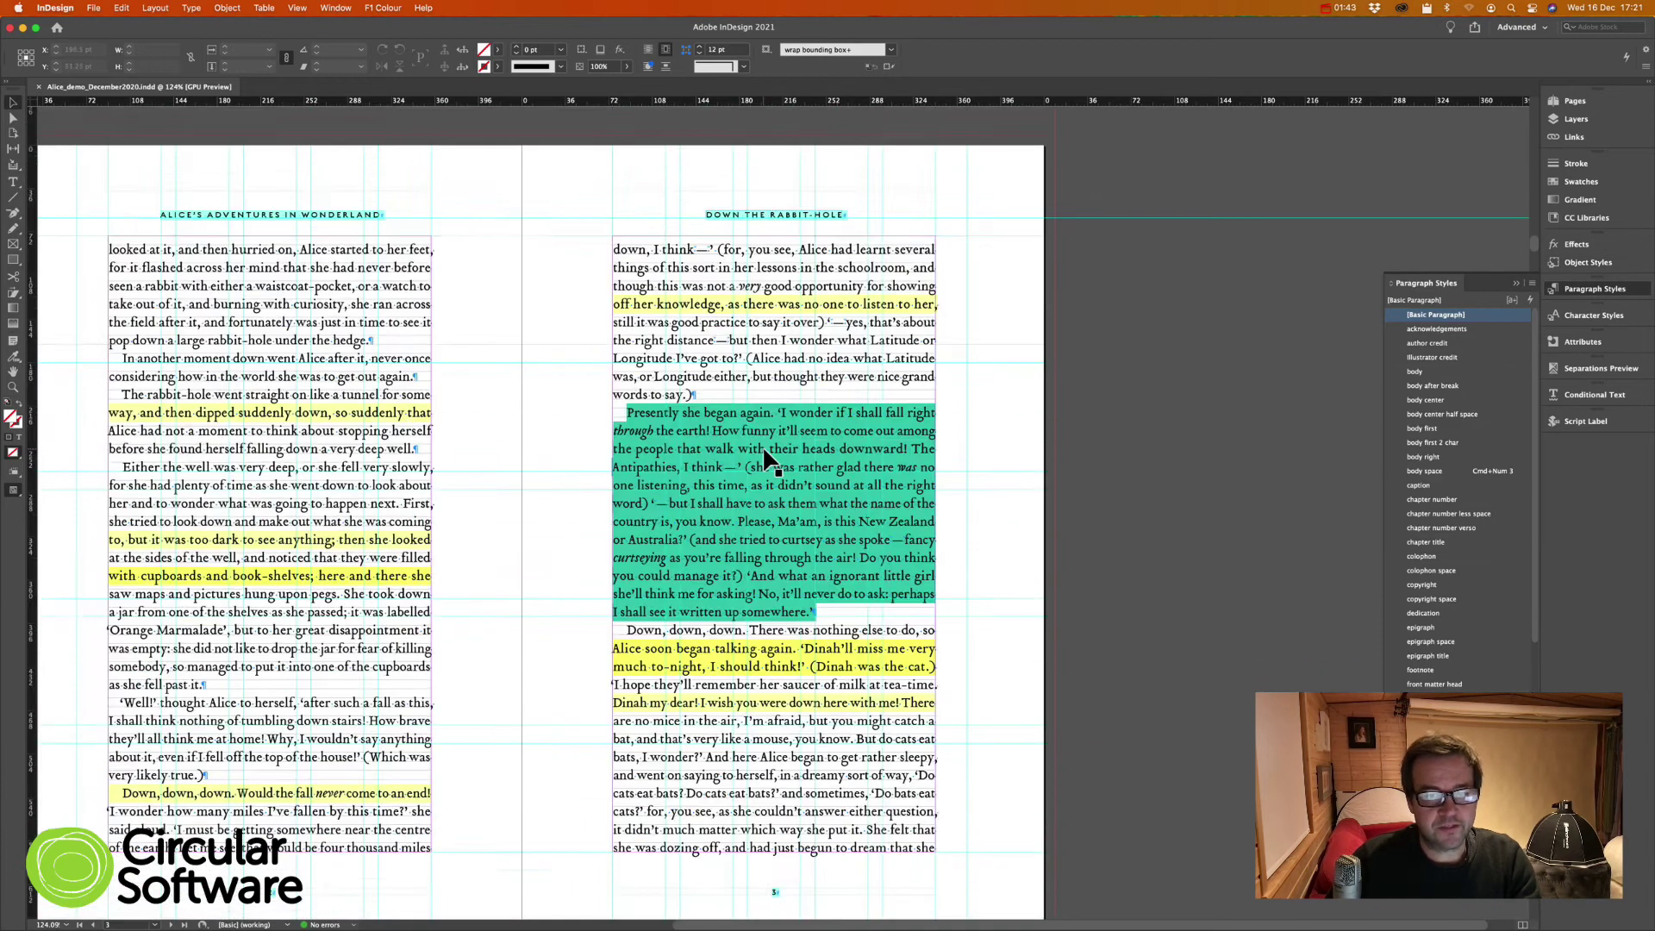
scroll(763, 451, "up", 10)
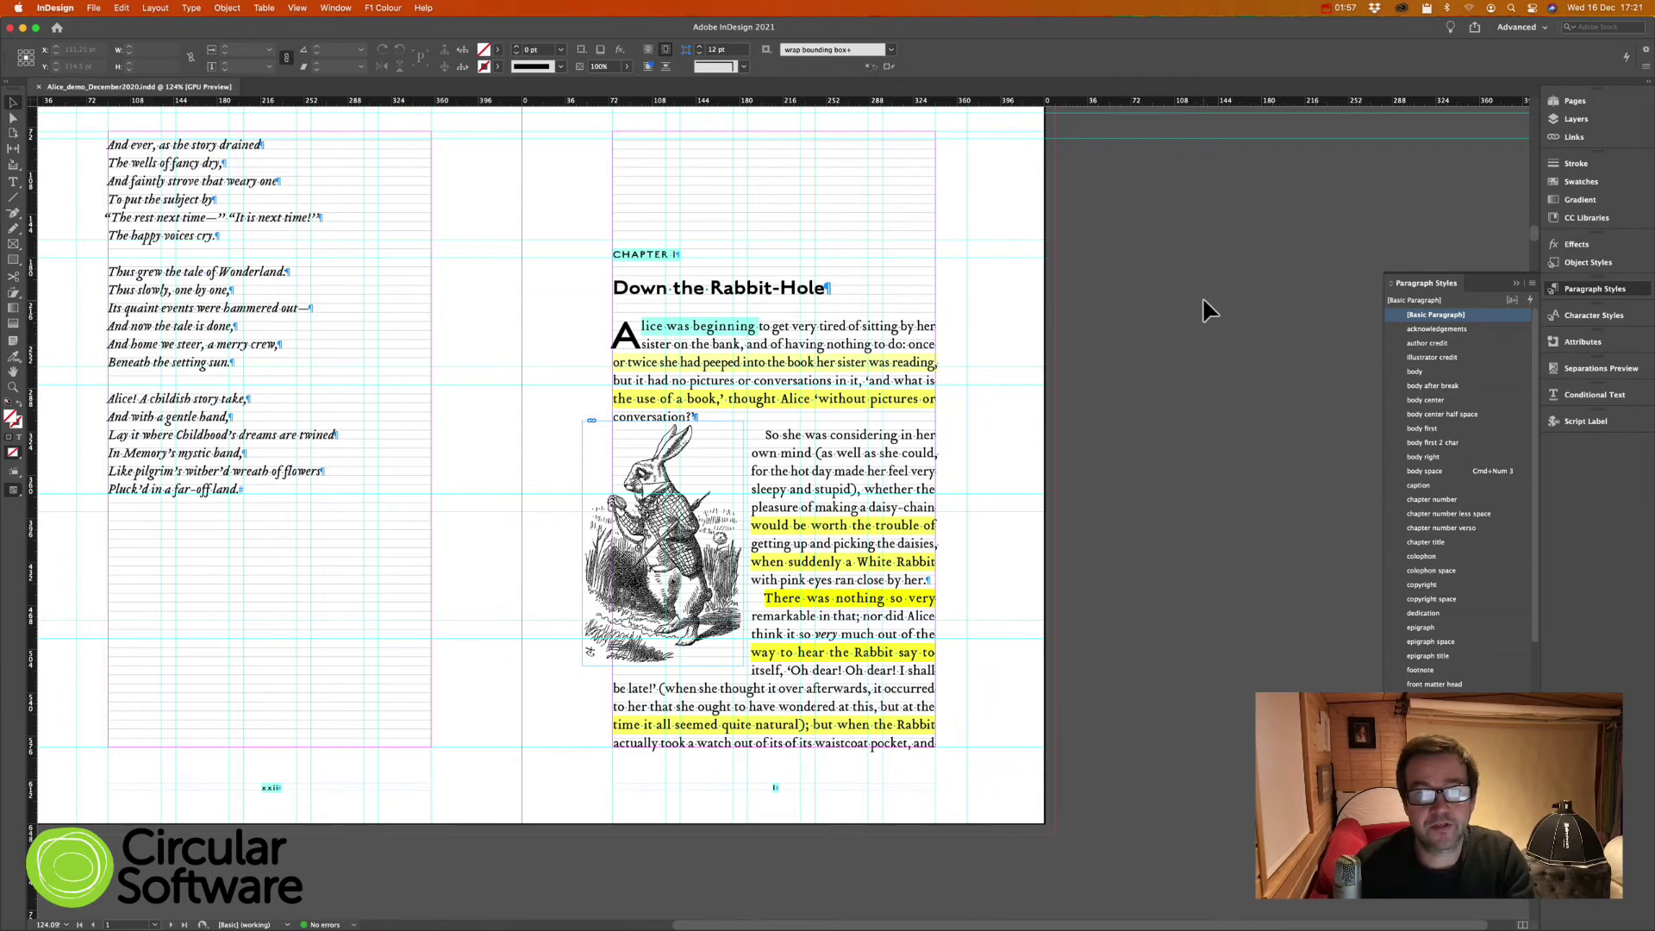
Step: Preview the book's spreads full screen in presentation mode from Chapter I to the Chapter IV opening, and exit
key("shift+w")
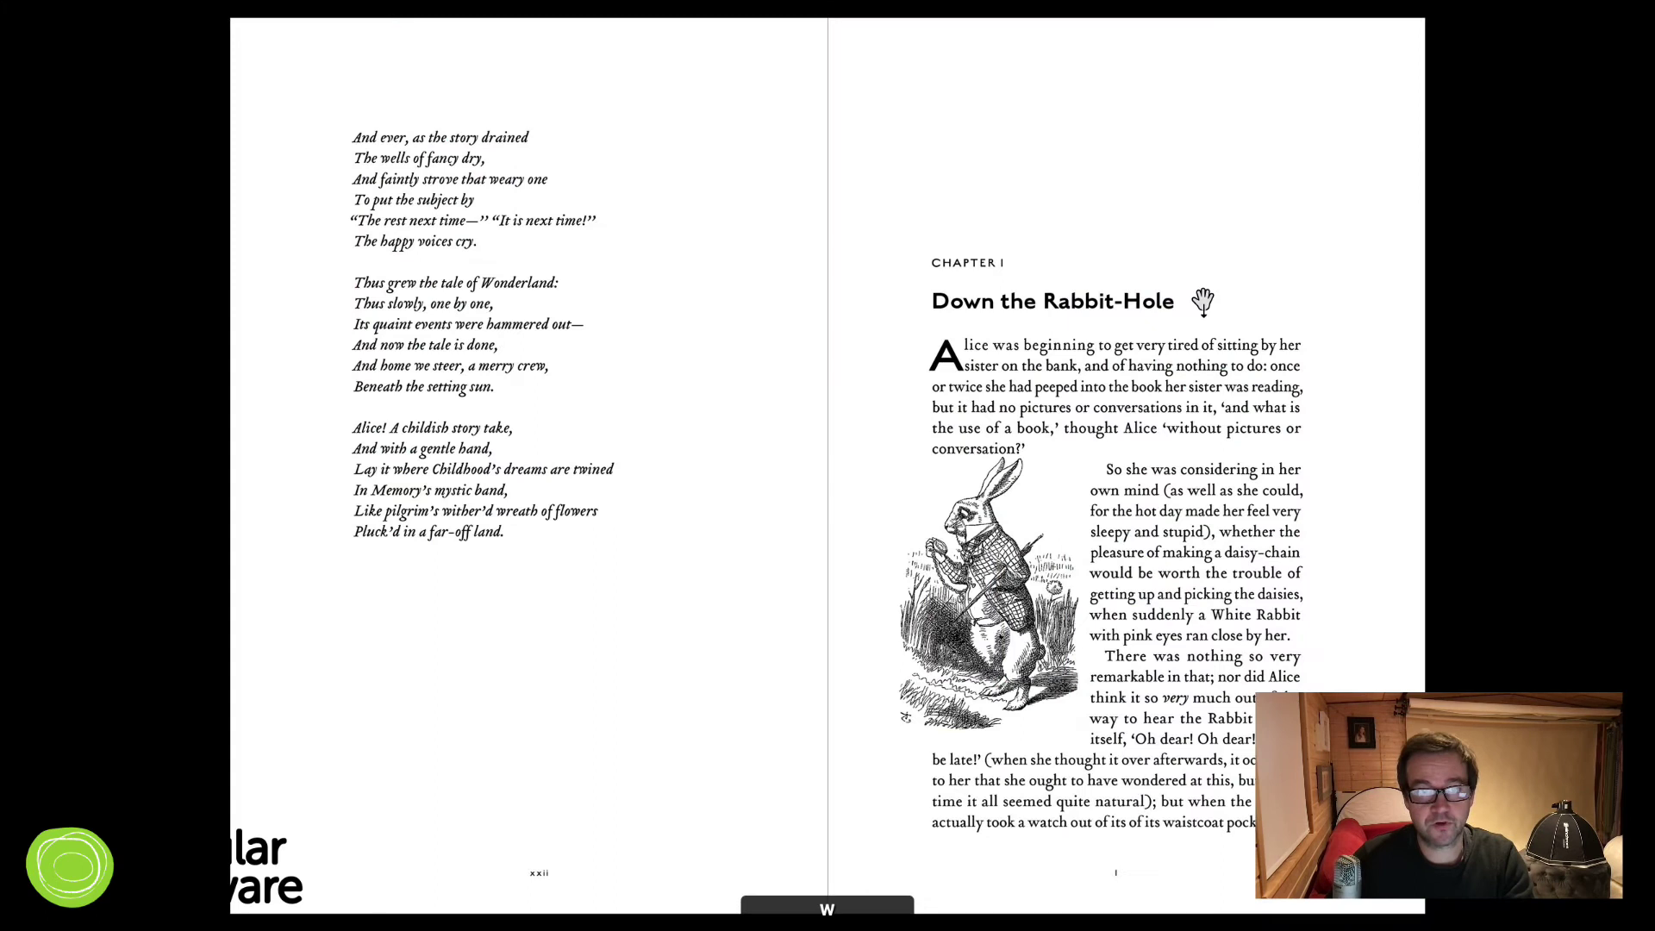
scroll(1203, 301, "down", 6)
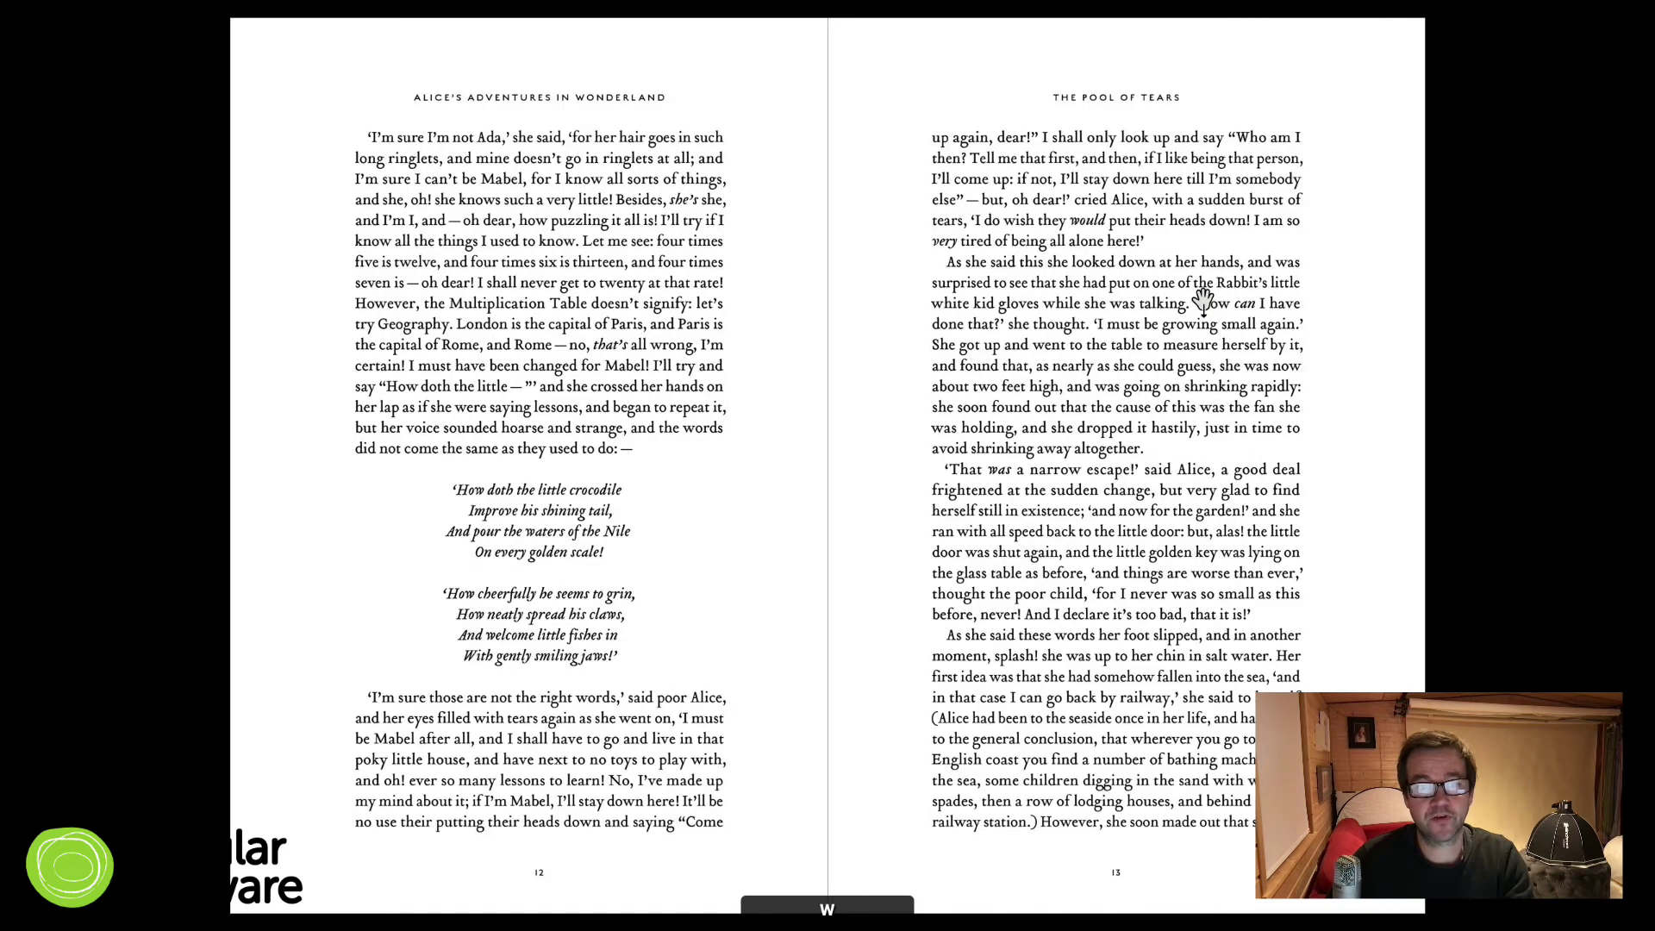
scroll(1202, 301, "down", 2)
scroll(1202, 301, "up", 2)
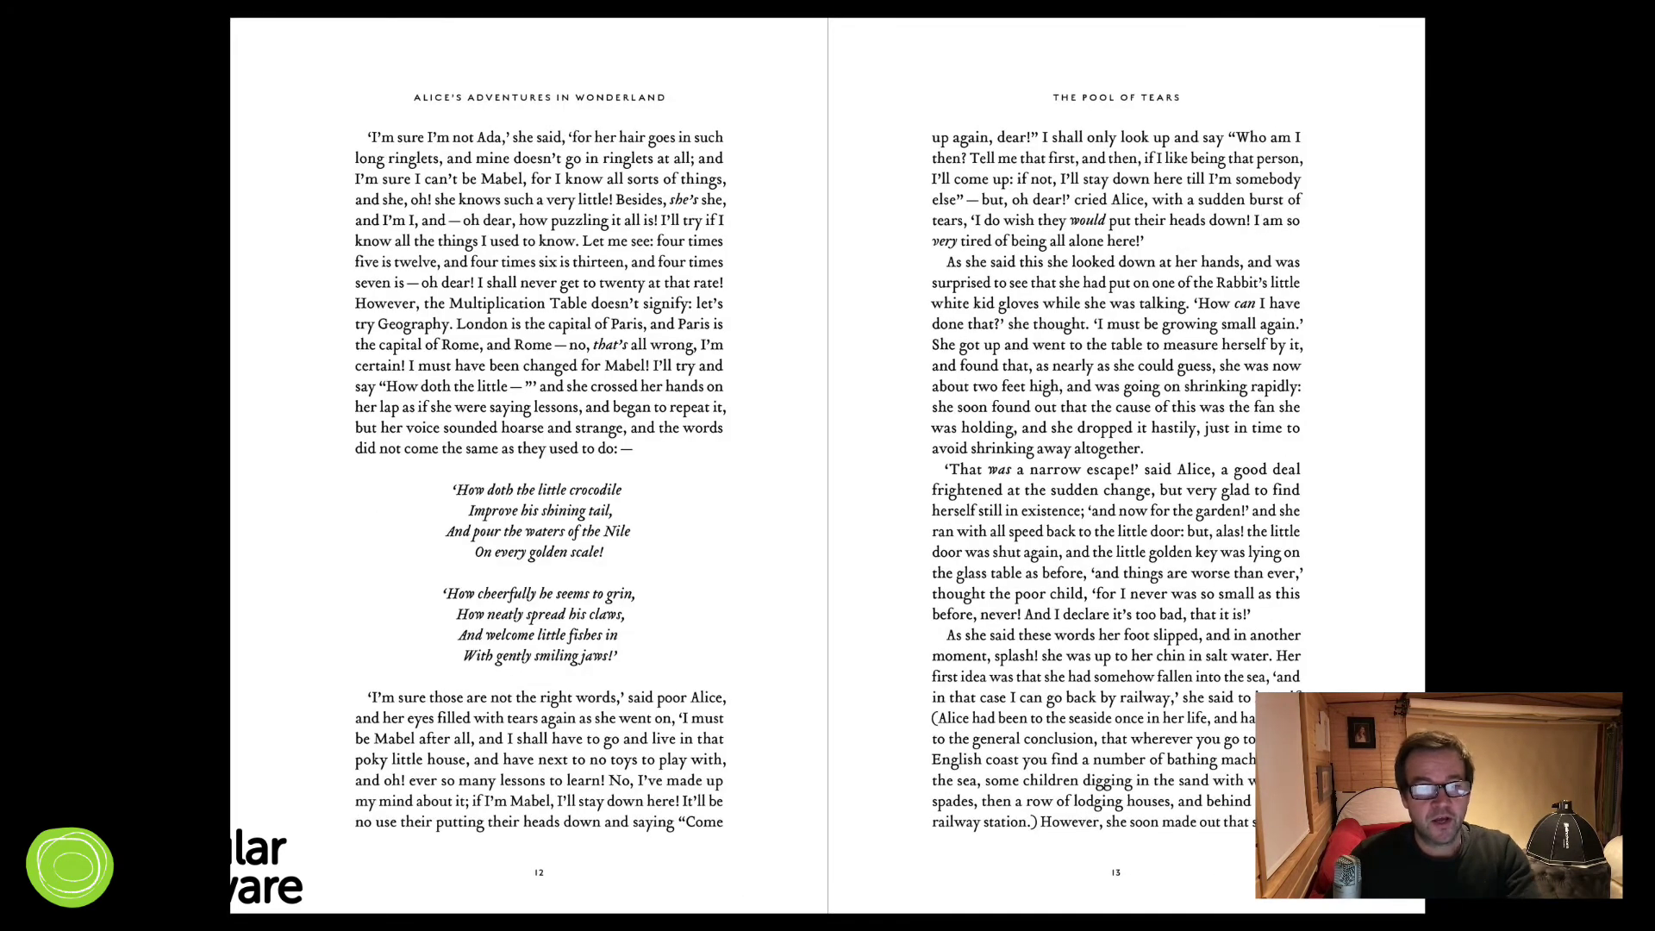
scroll(1202, 301, "down", 4)
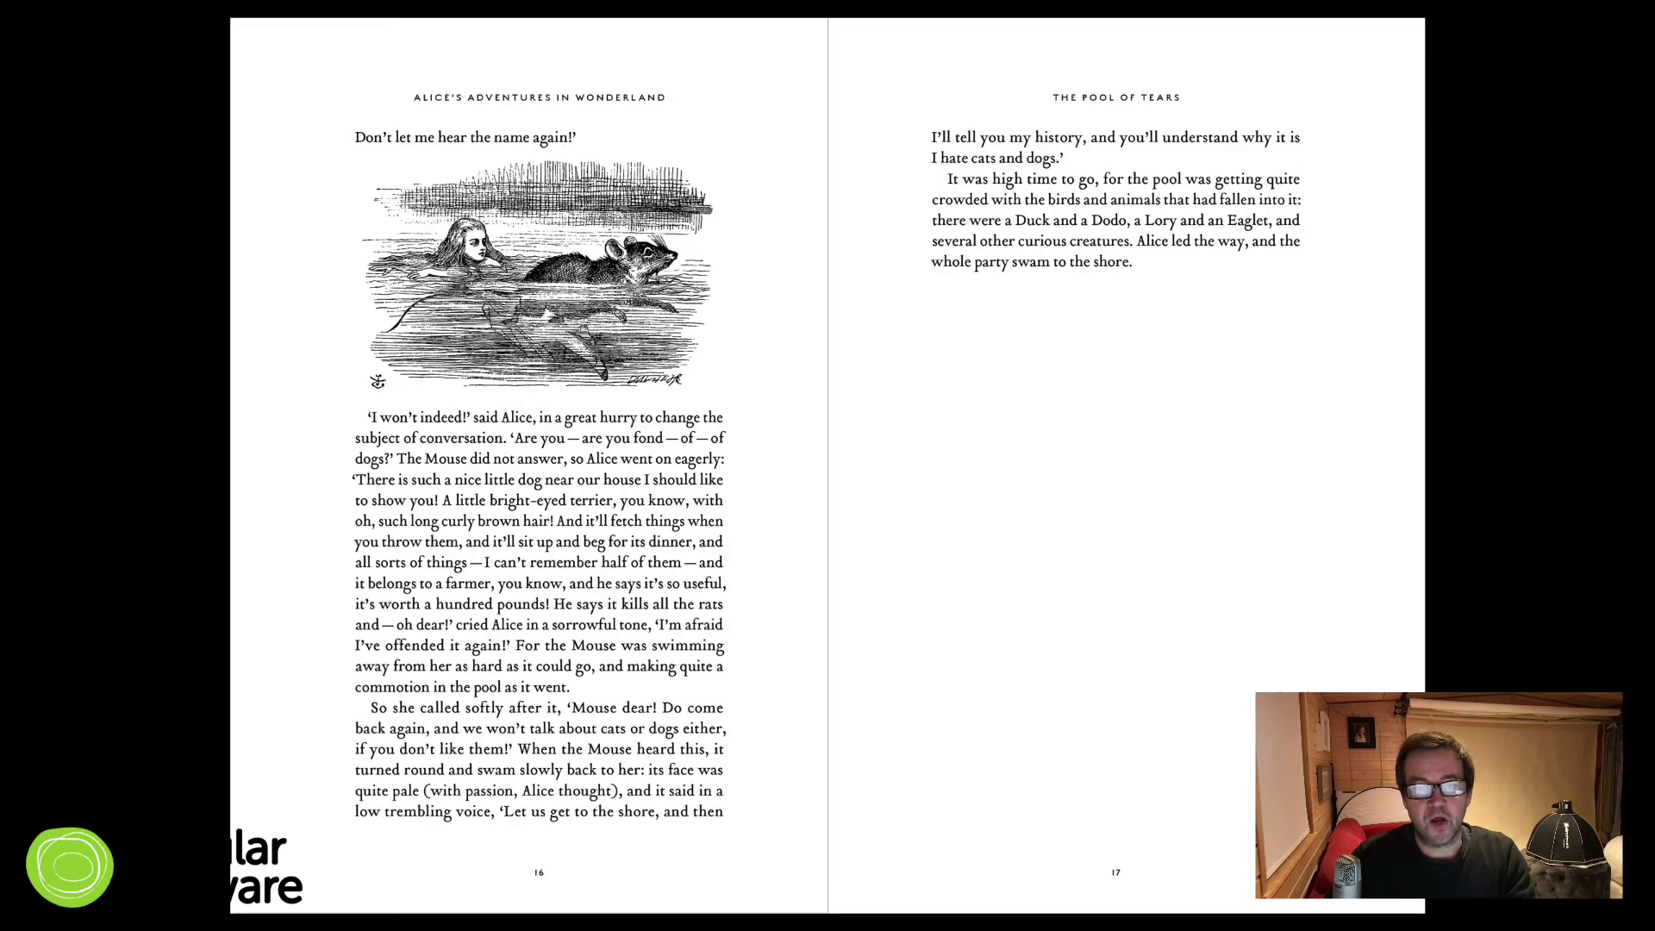
scroll(1202, 301, "up", 1)
scroll(1202, 300, "down", 2)
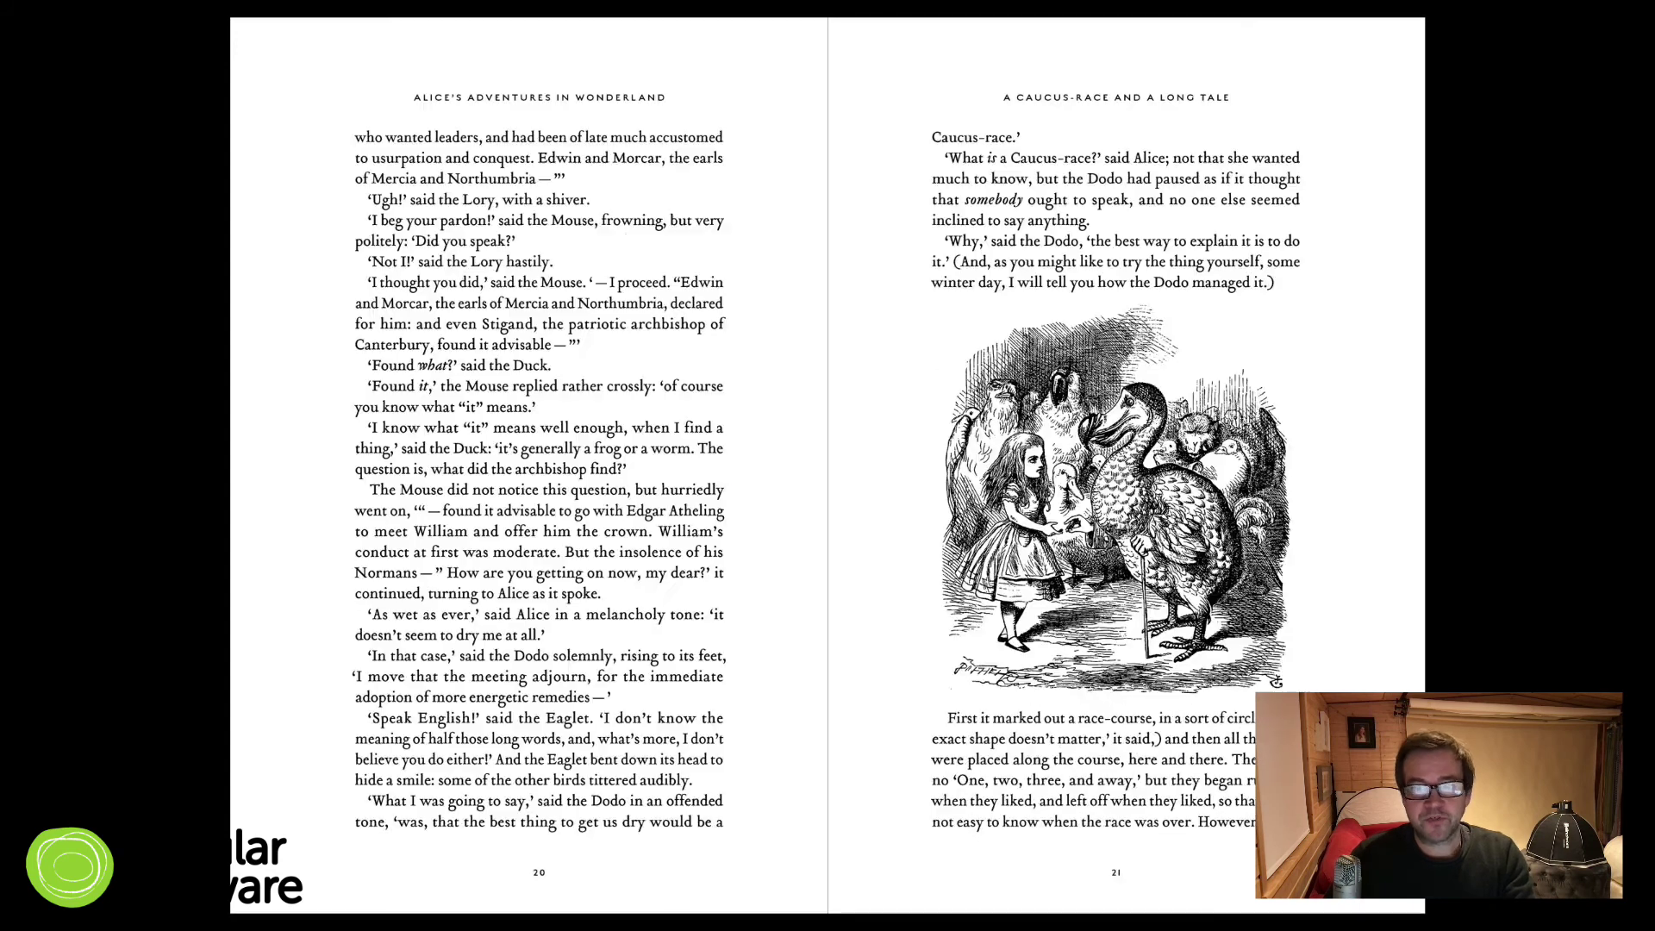
scroll(1202, 301, "down", 2)
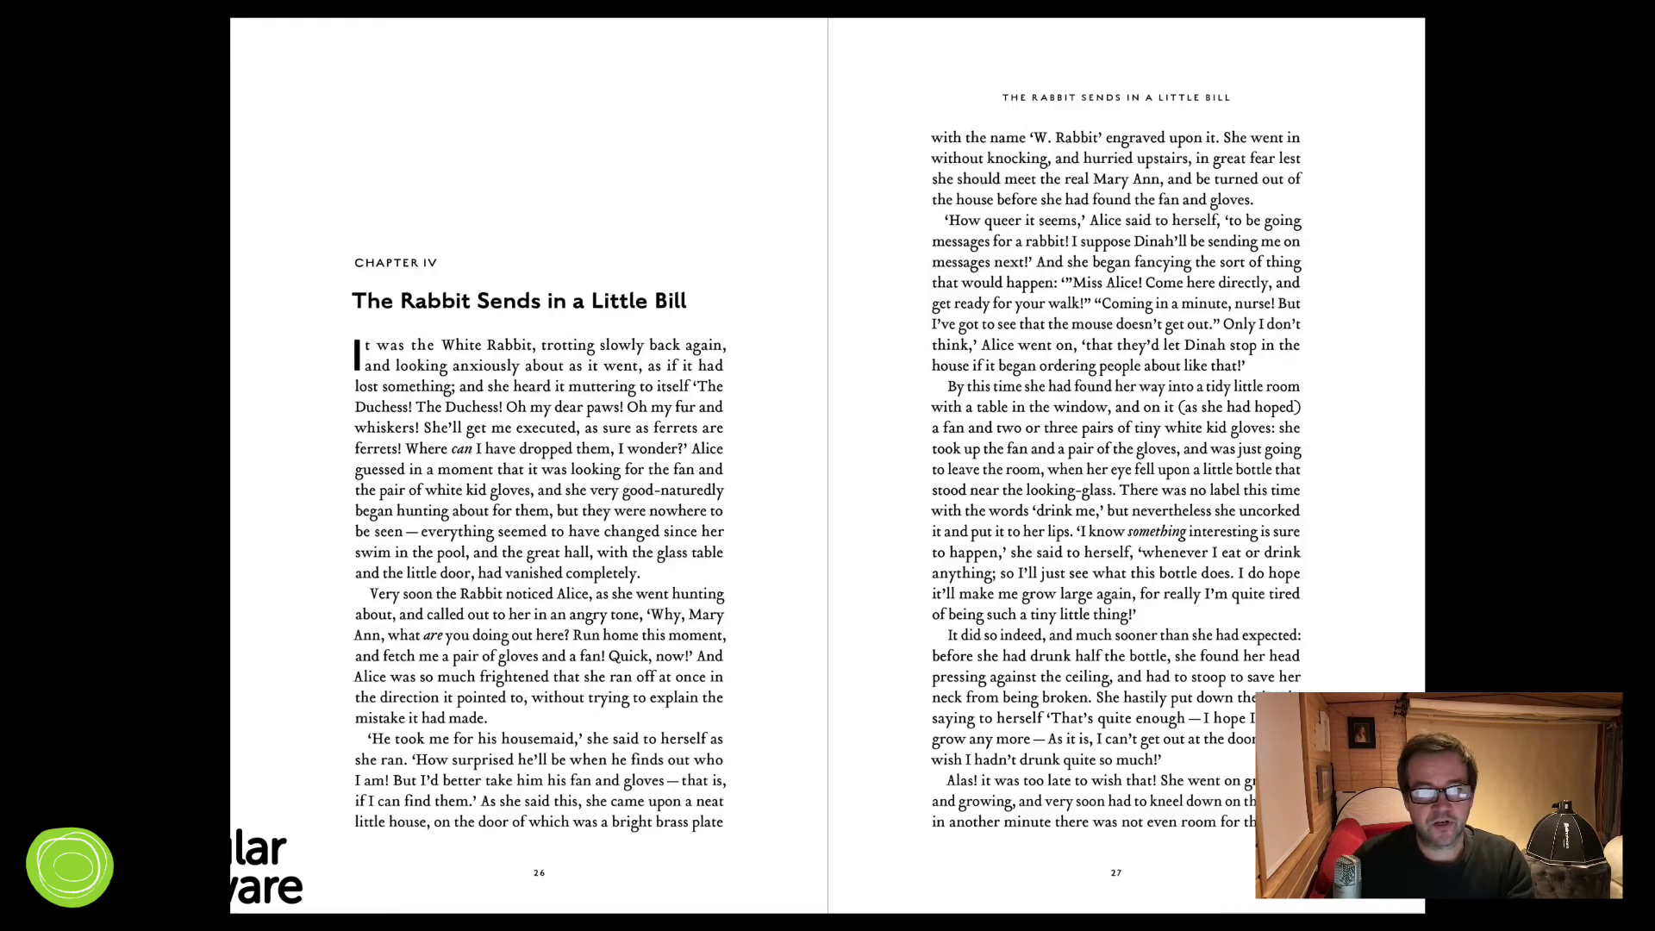
key("Escape")
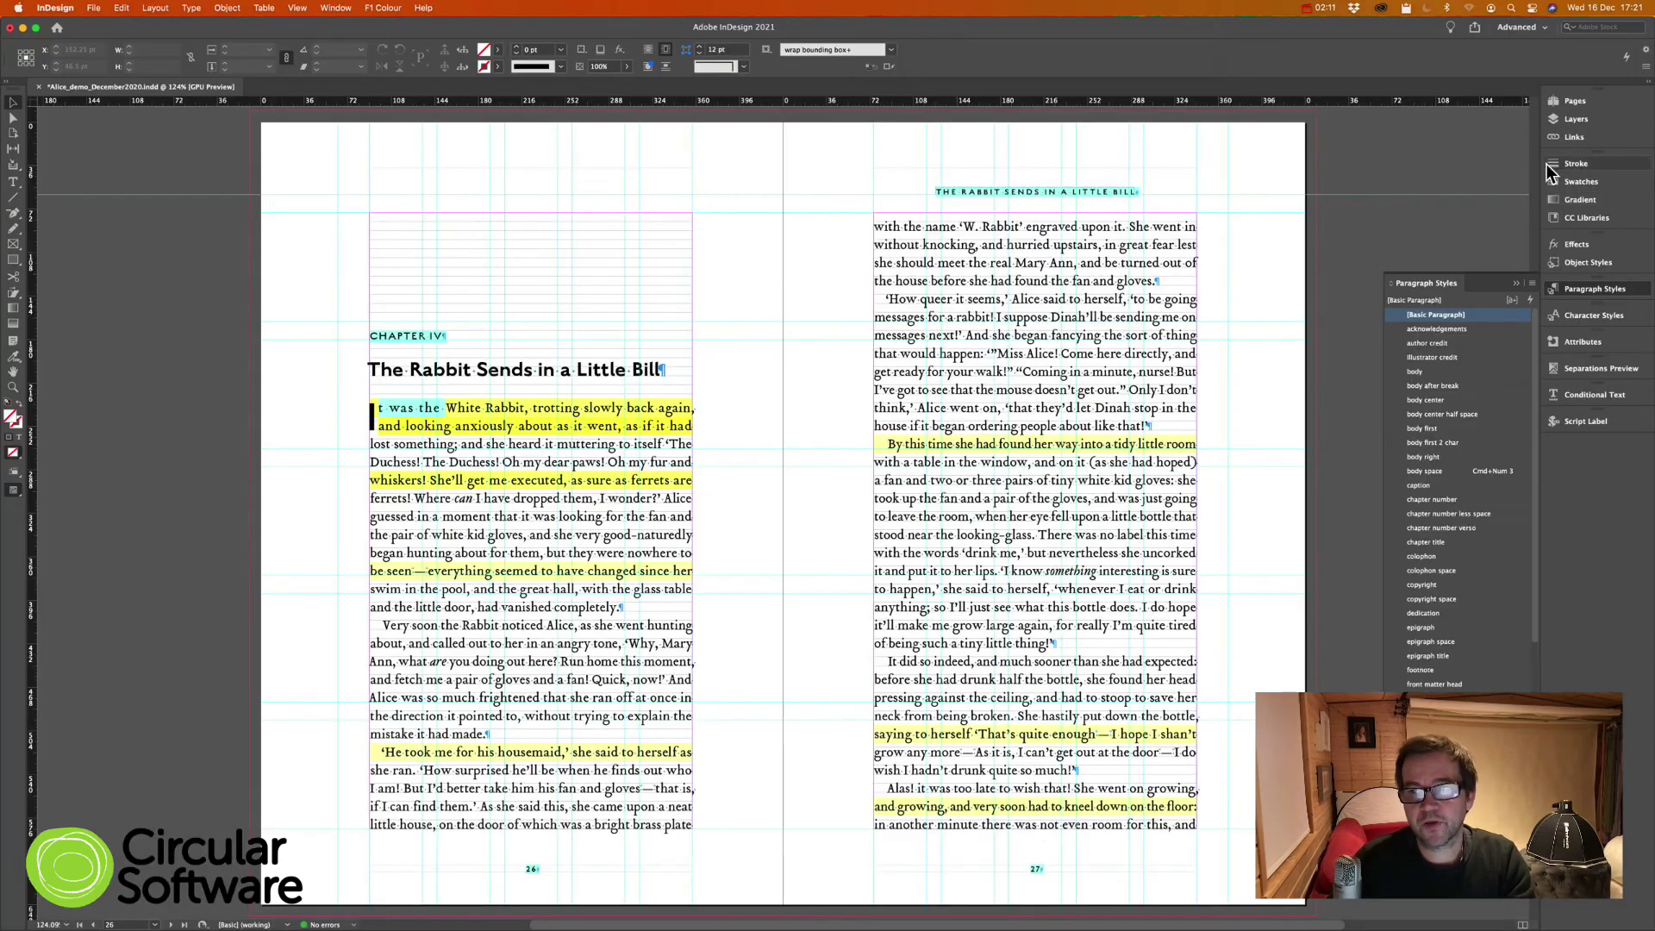
Step: Collapse the Paragraph Styles panel and return to the title page at the start of the book
left_click(1516, 283)
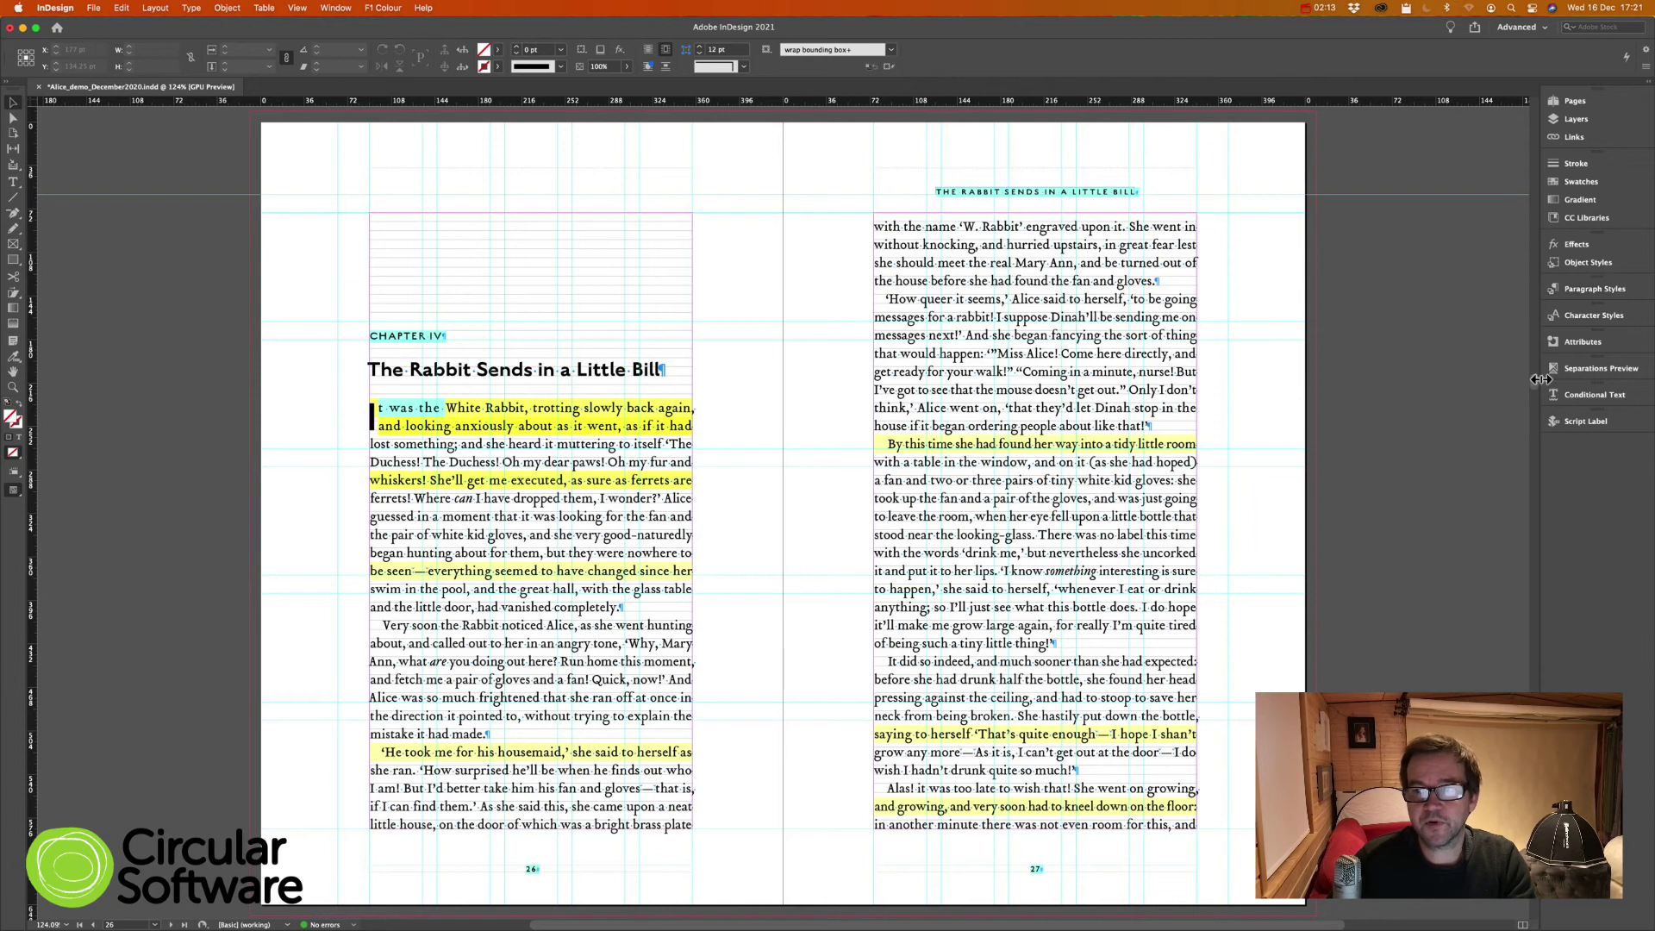
left_click_drag(1534, 379, 1529, 71)
scroll(1206, 317, "right", 5)
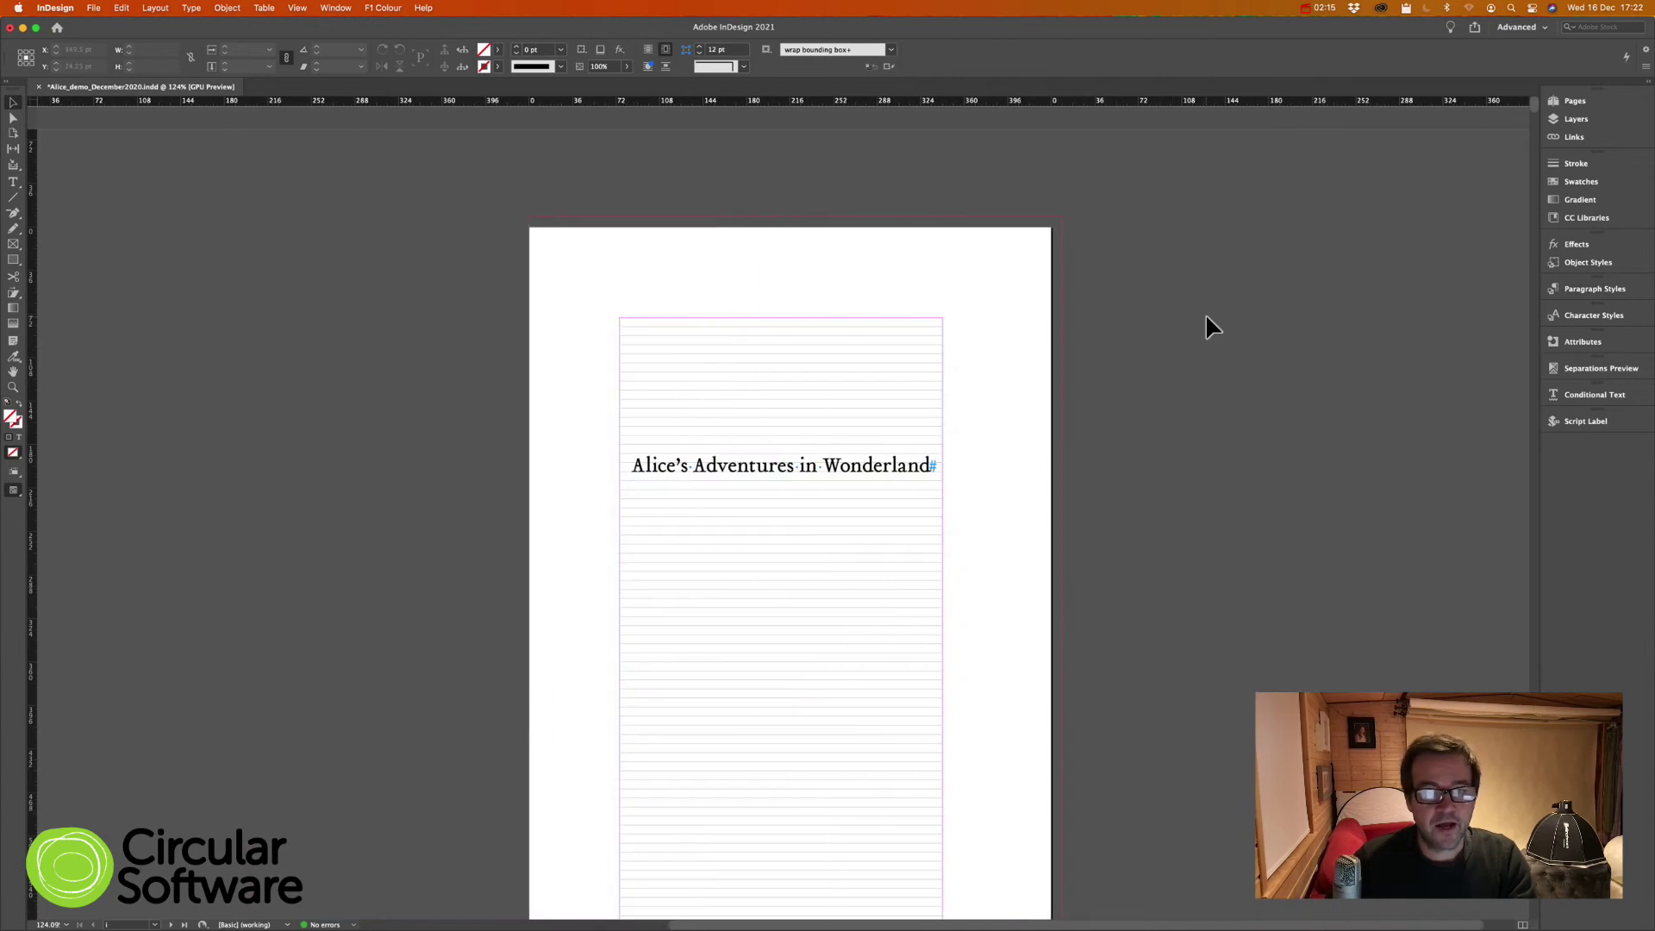
Step: Switch to CircularFLO and open its Accessibility Tools beside the title page
key("super+Tab")
key("super+Tab")
key("super+Tab")
key("super+Tab")
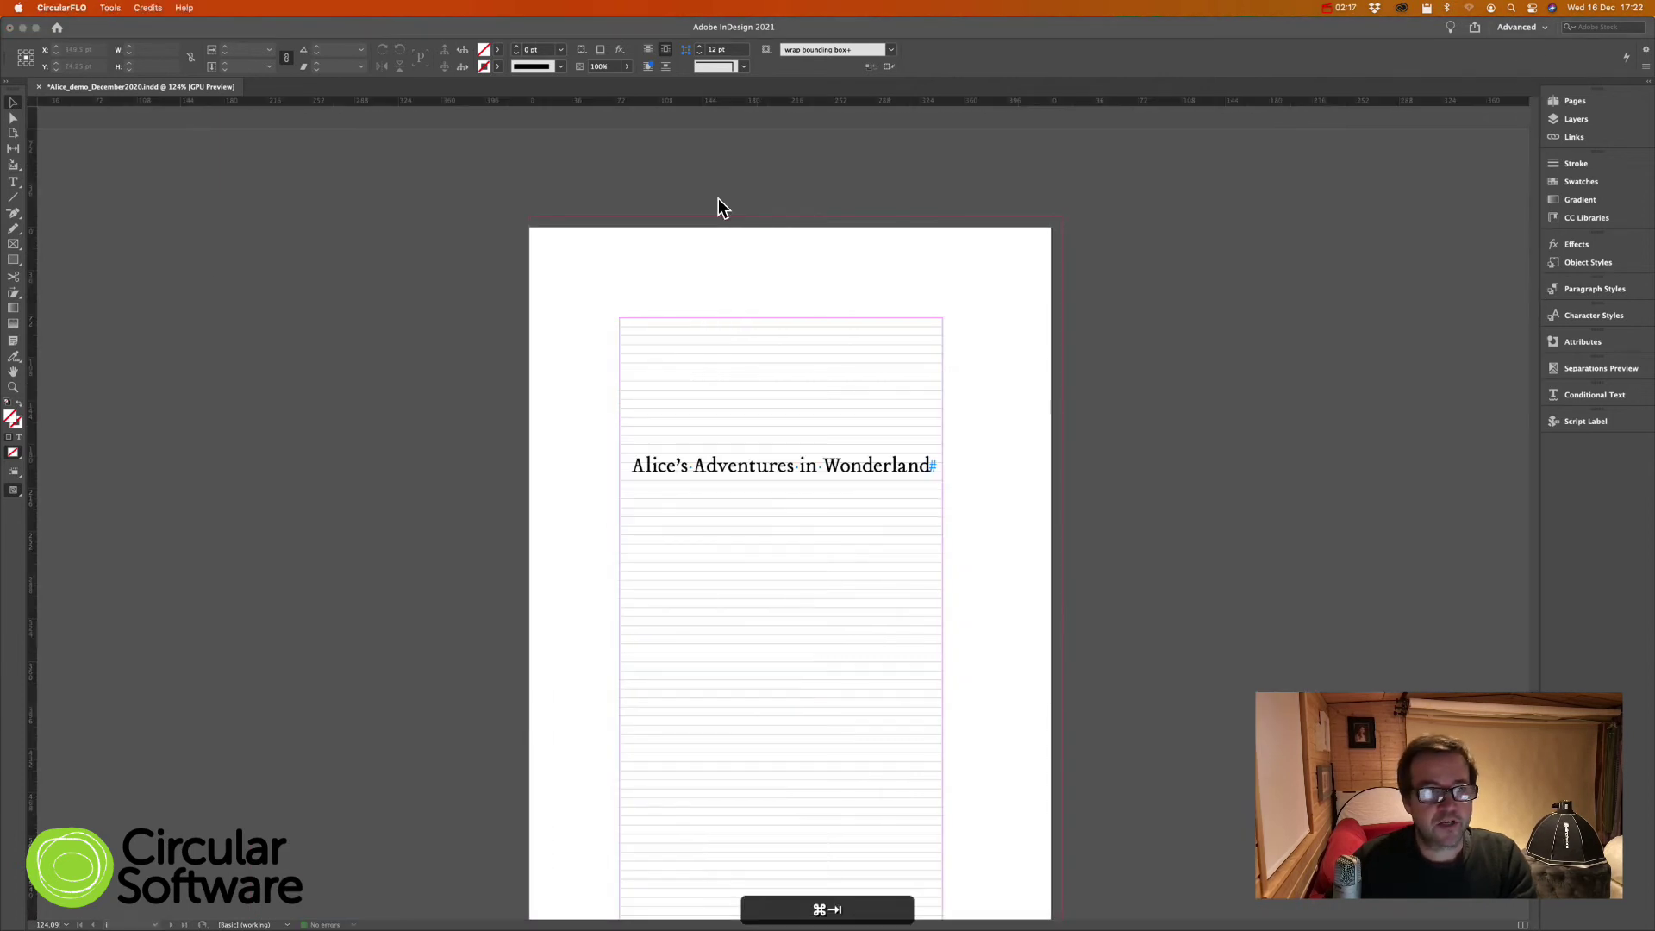
left_click(110, 8)
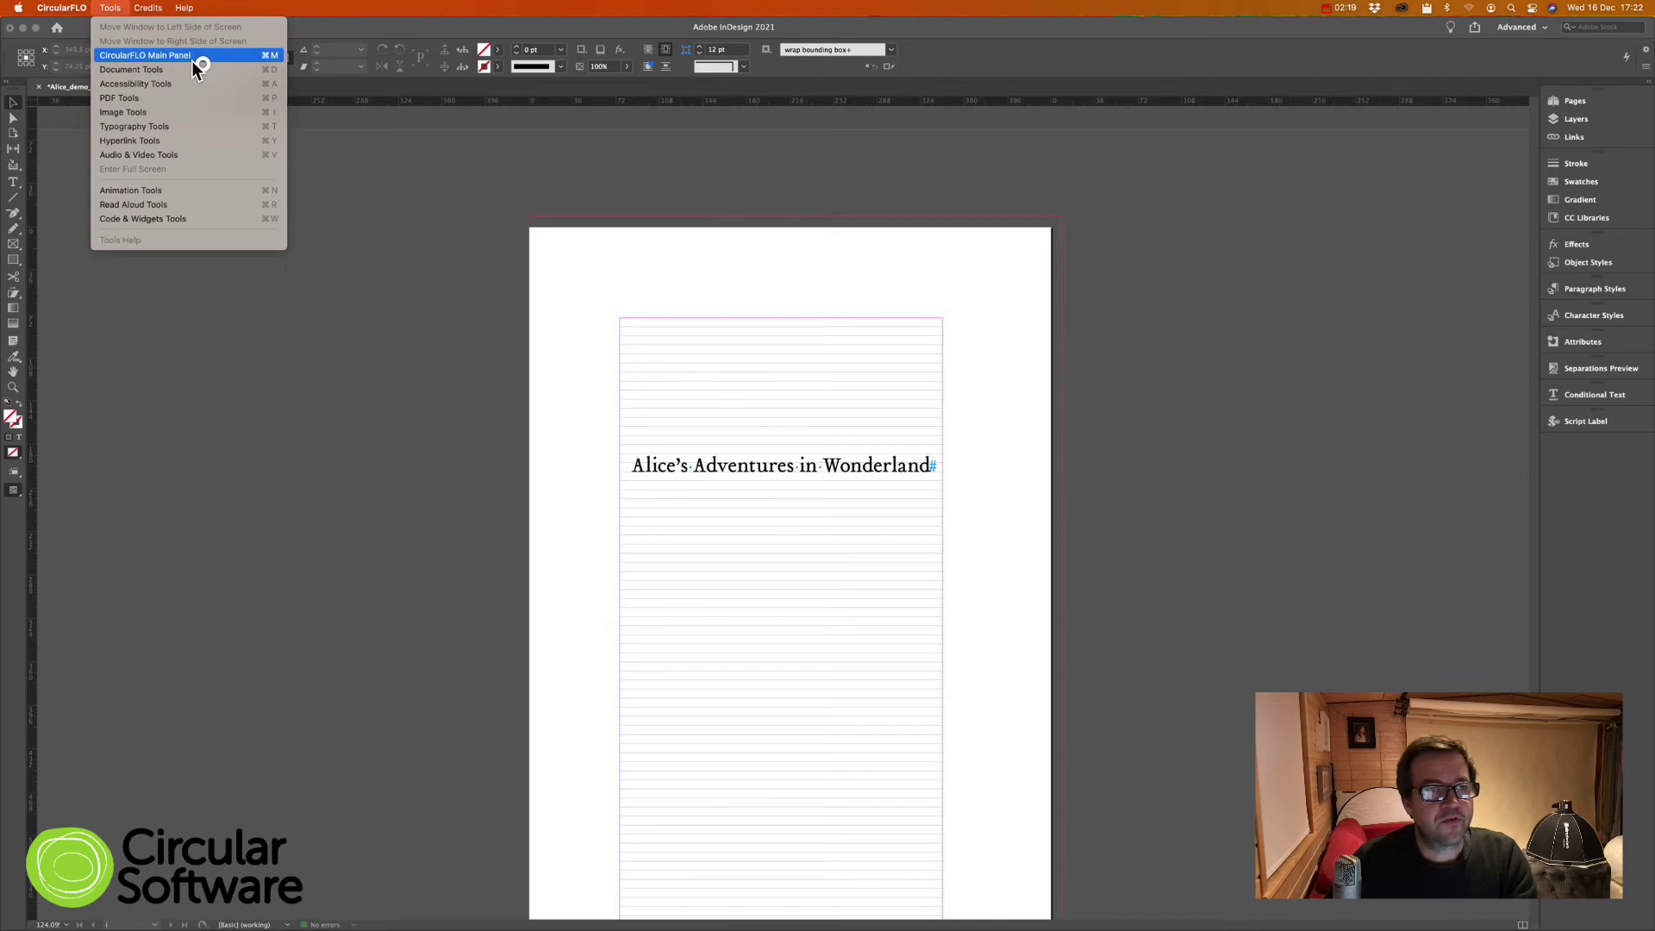
left_click(243, 84)
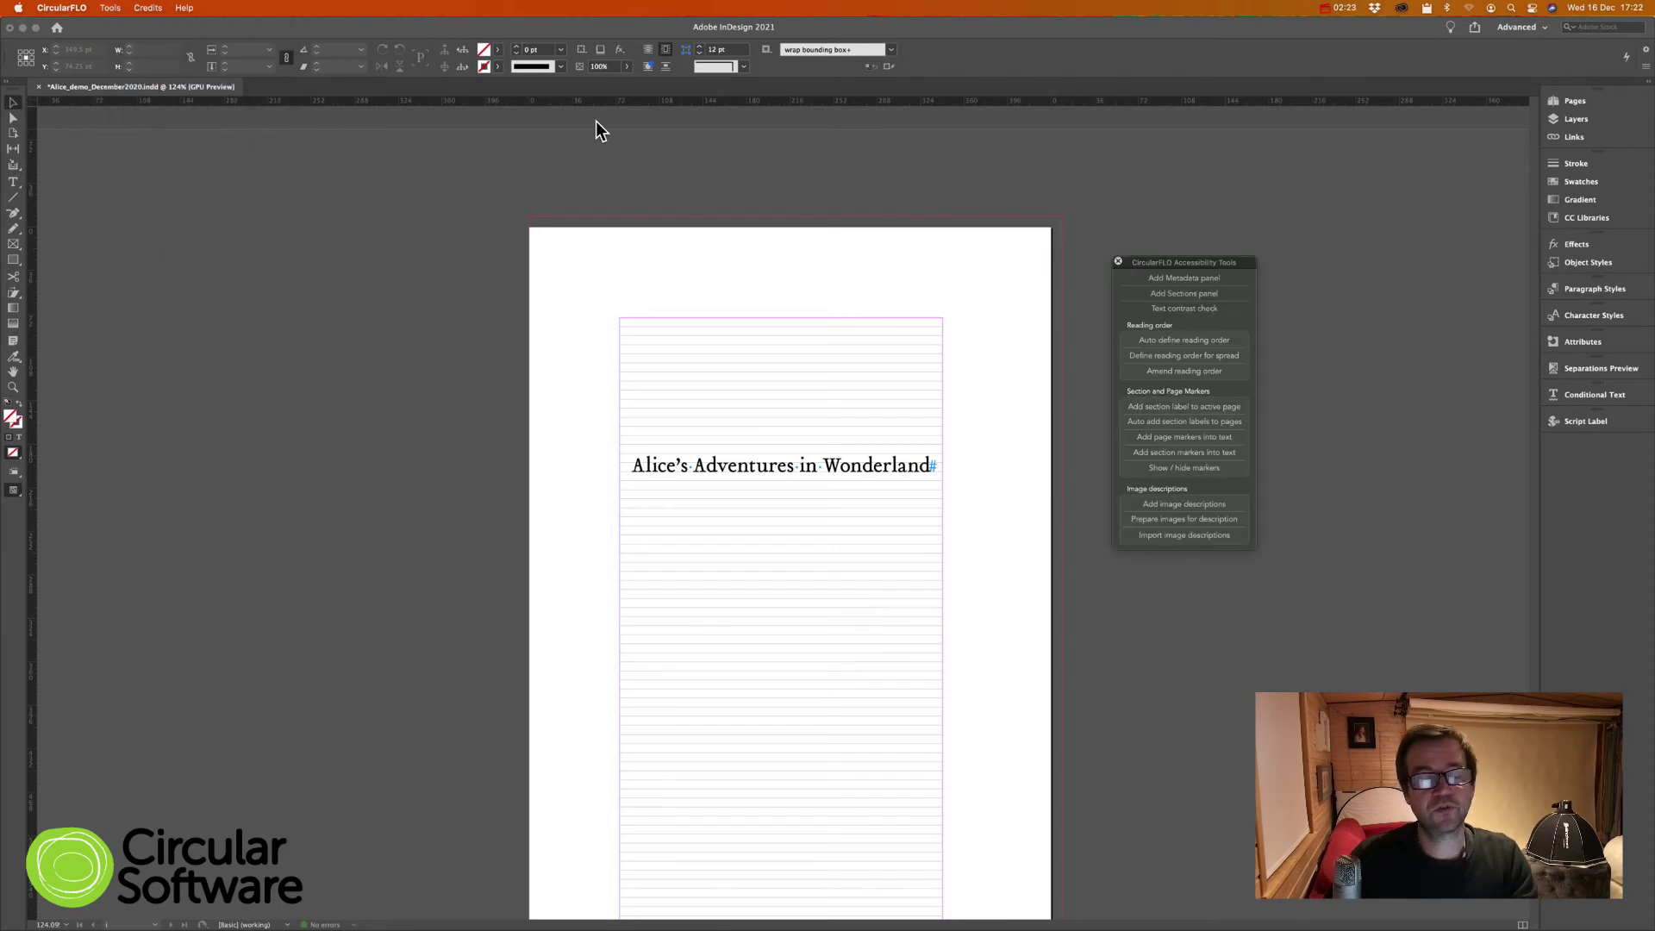
scroll(764, 184, "down", 3)
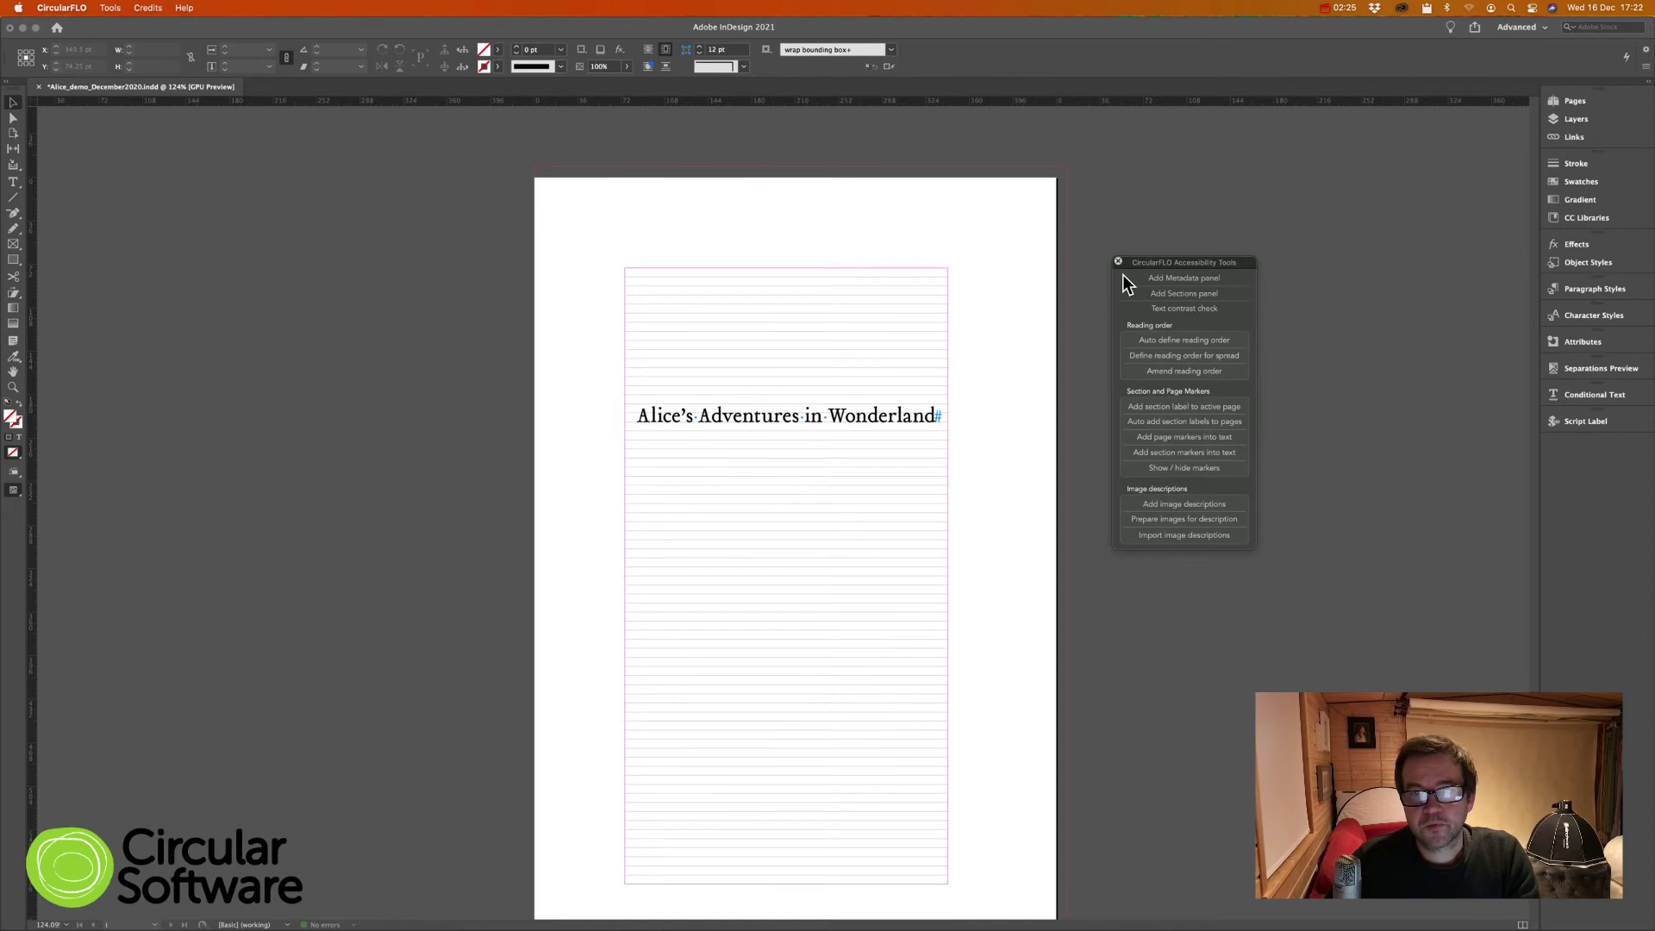
Step: Add the CircularFLO Metadata panel beside the title page, keeping the Accessibility Tools clear of that area
left_click_drag(1188, 264, 393, 184)
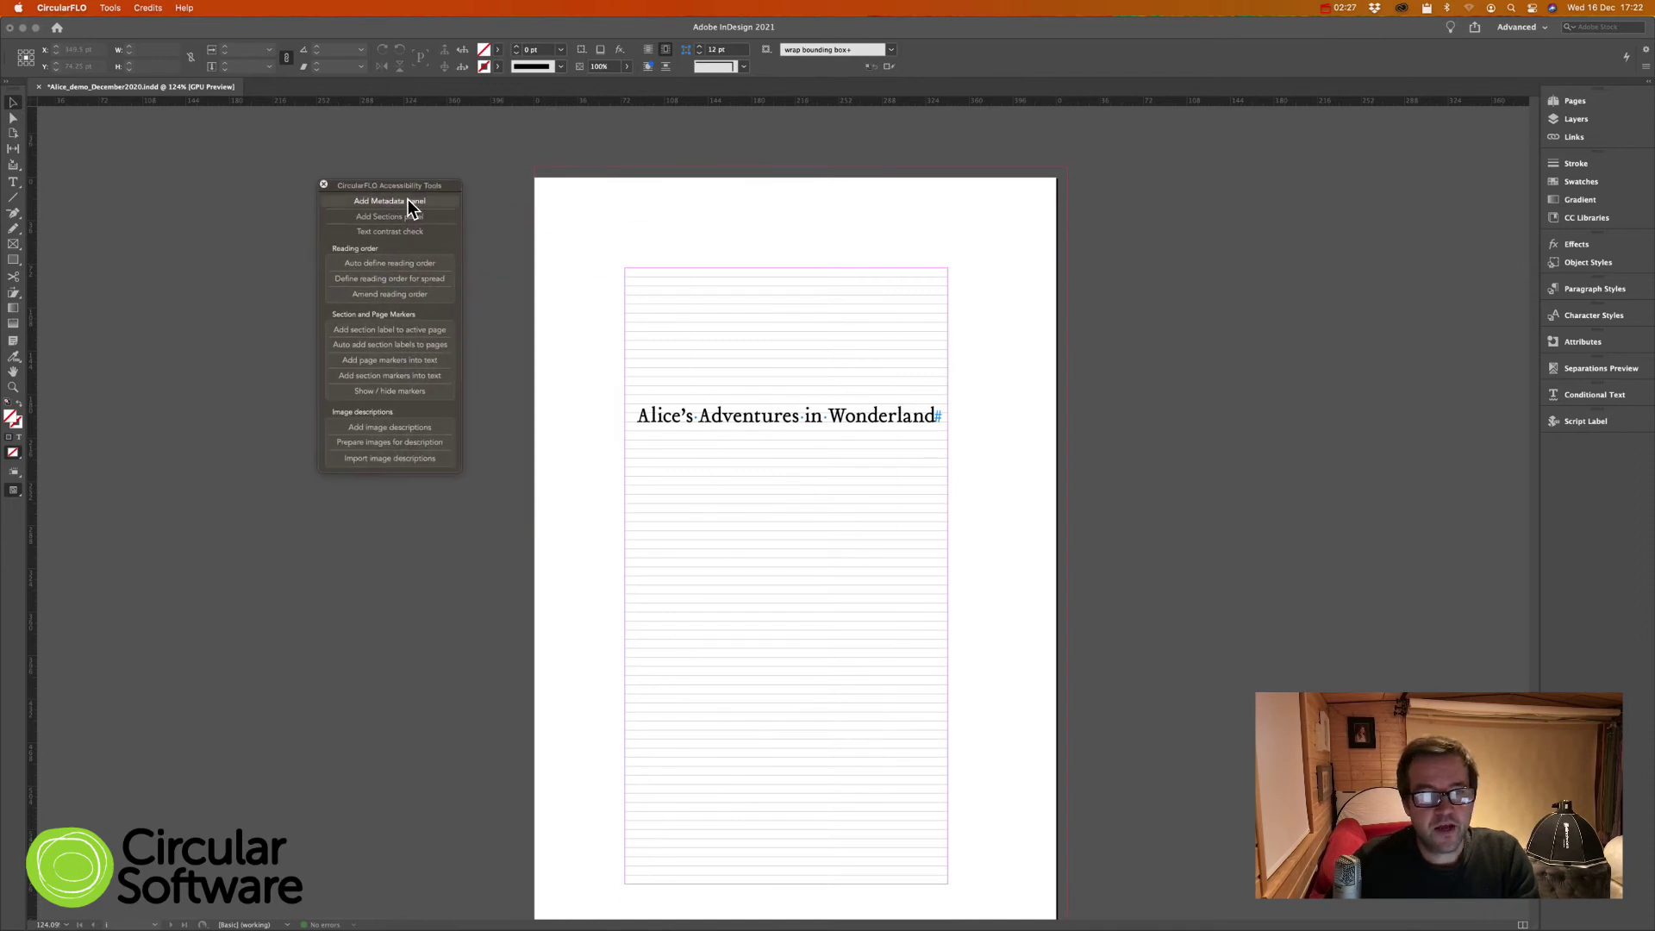
left_click(411, 202)
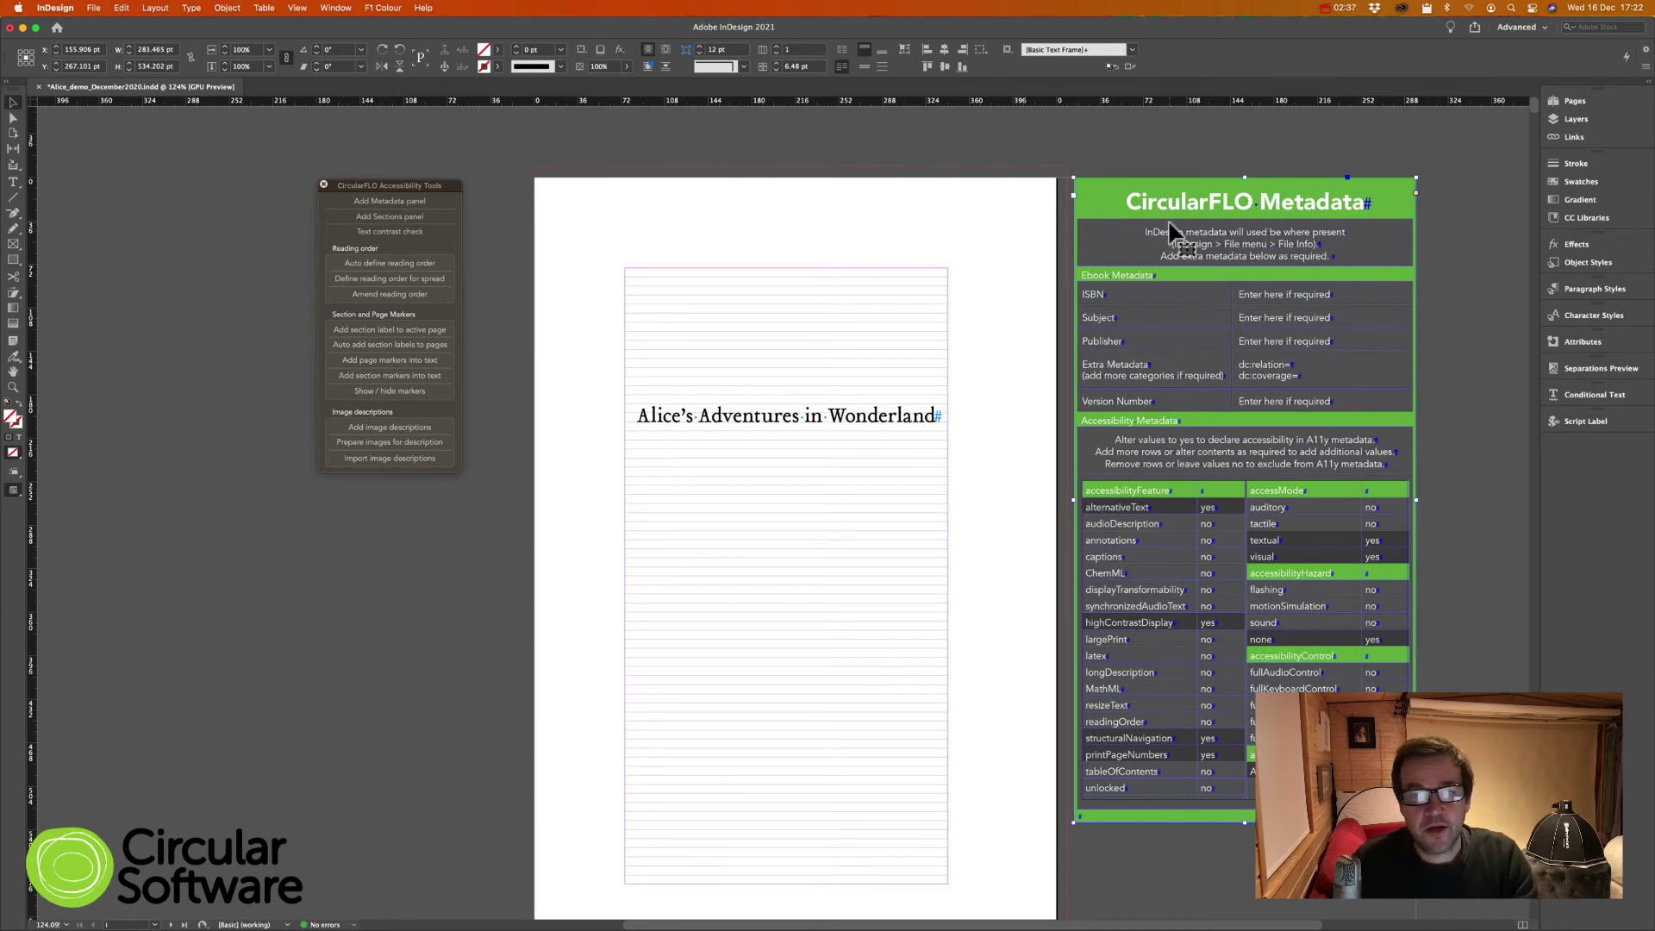
Step: Set the file information's document title to Alice's Adventures in Wonderland and its author to Lewis Carroll
left_click(92, 9)
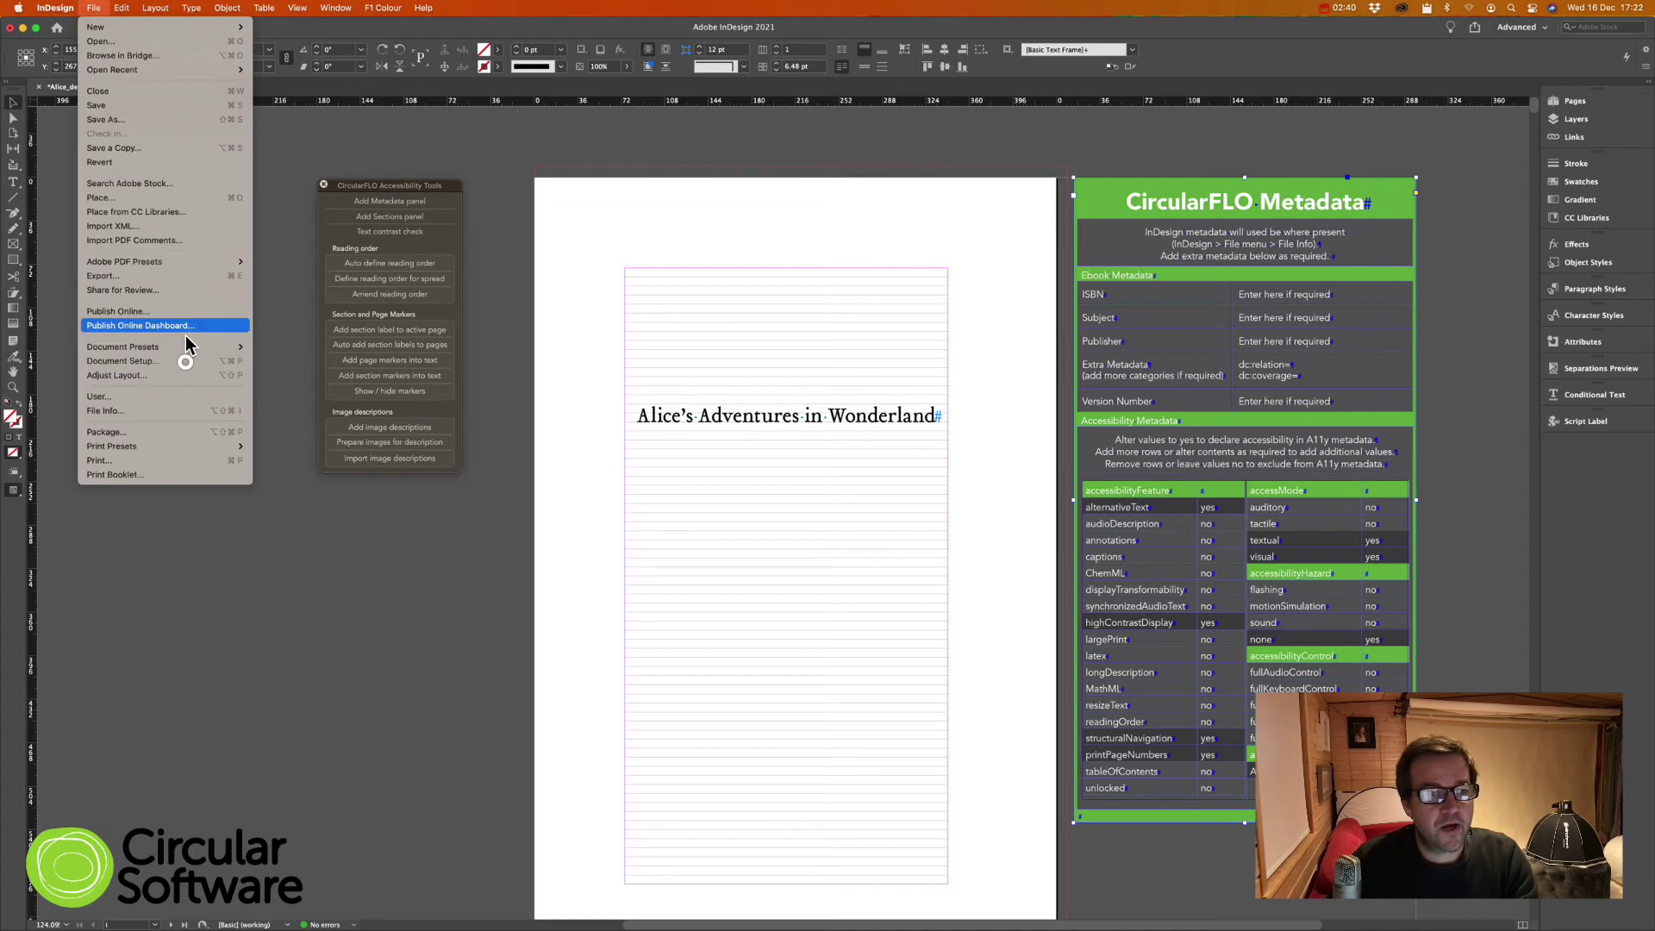
left_click(177, 417)
left_click(774, 308)
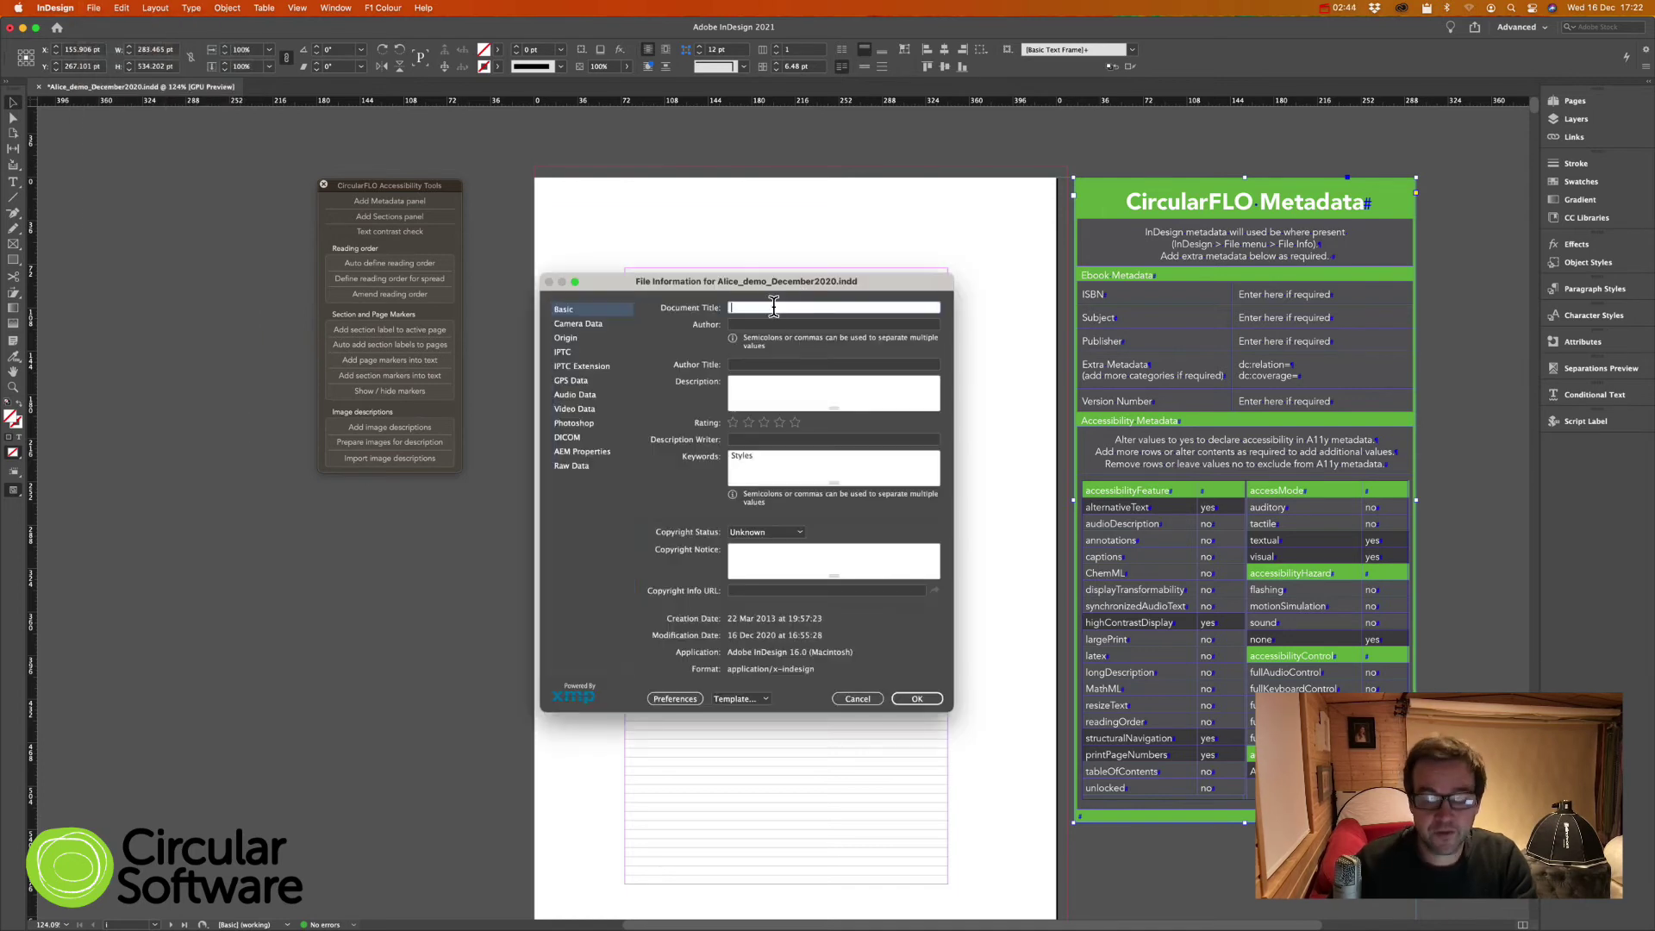
type("Ali")
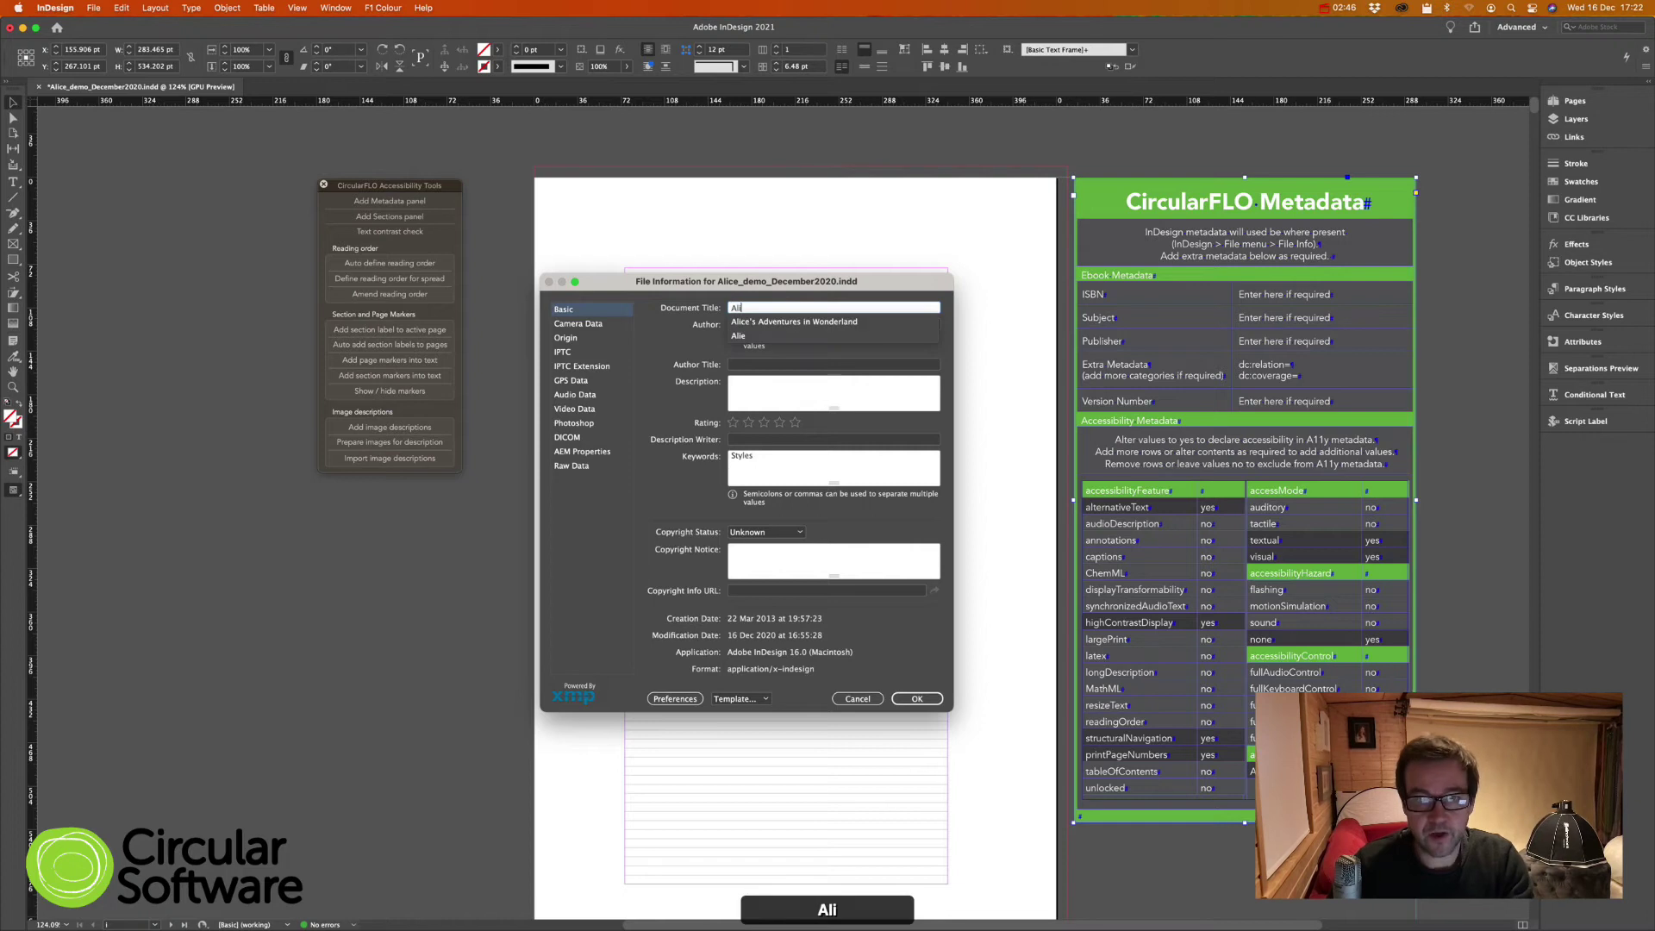
left_click(762, 322)
left_click(759, 324)
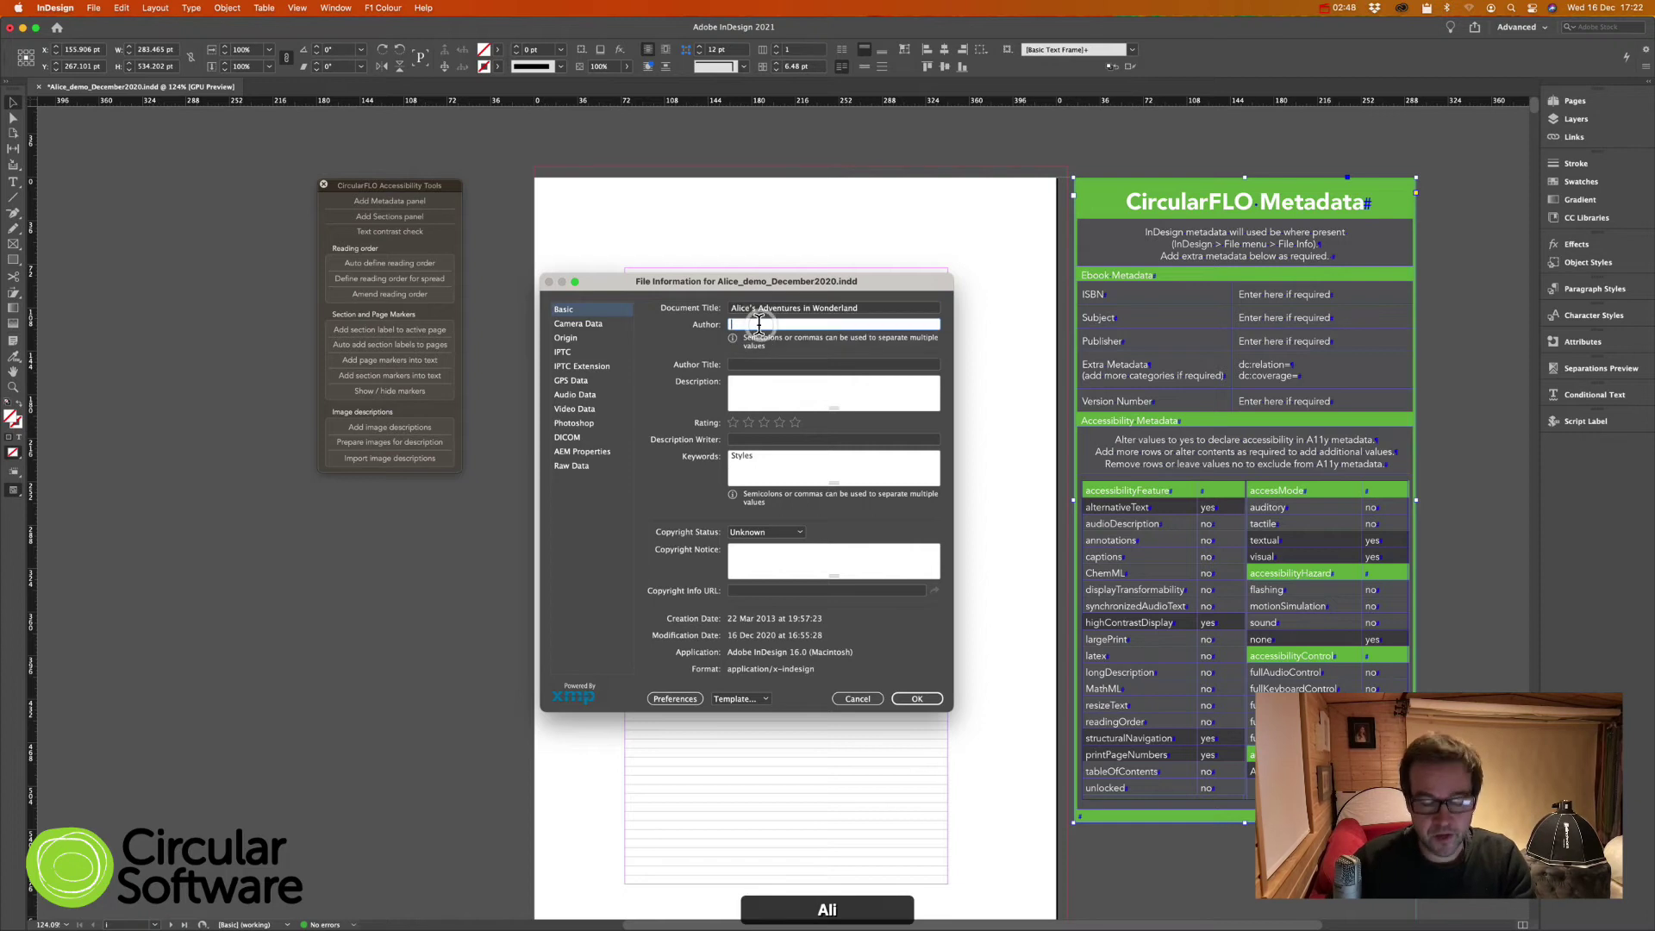
type("Lew")
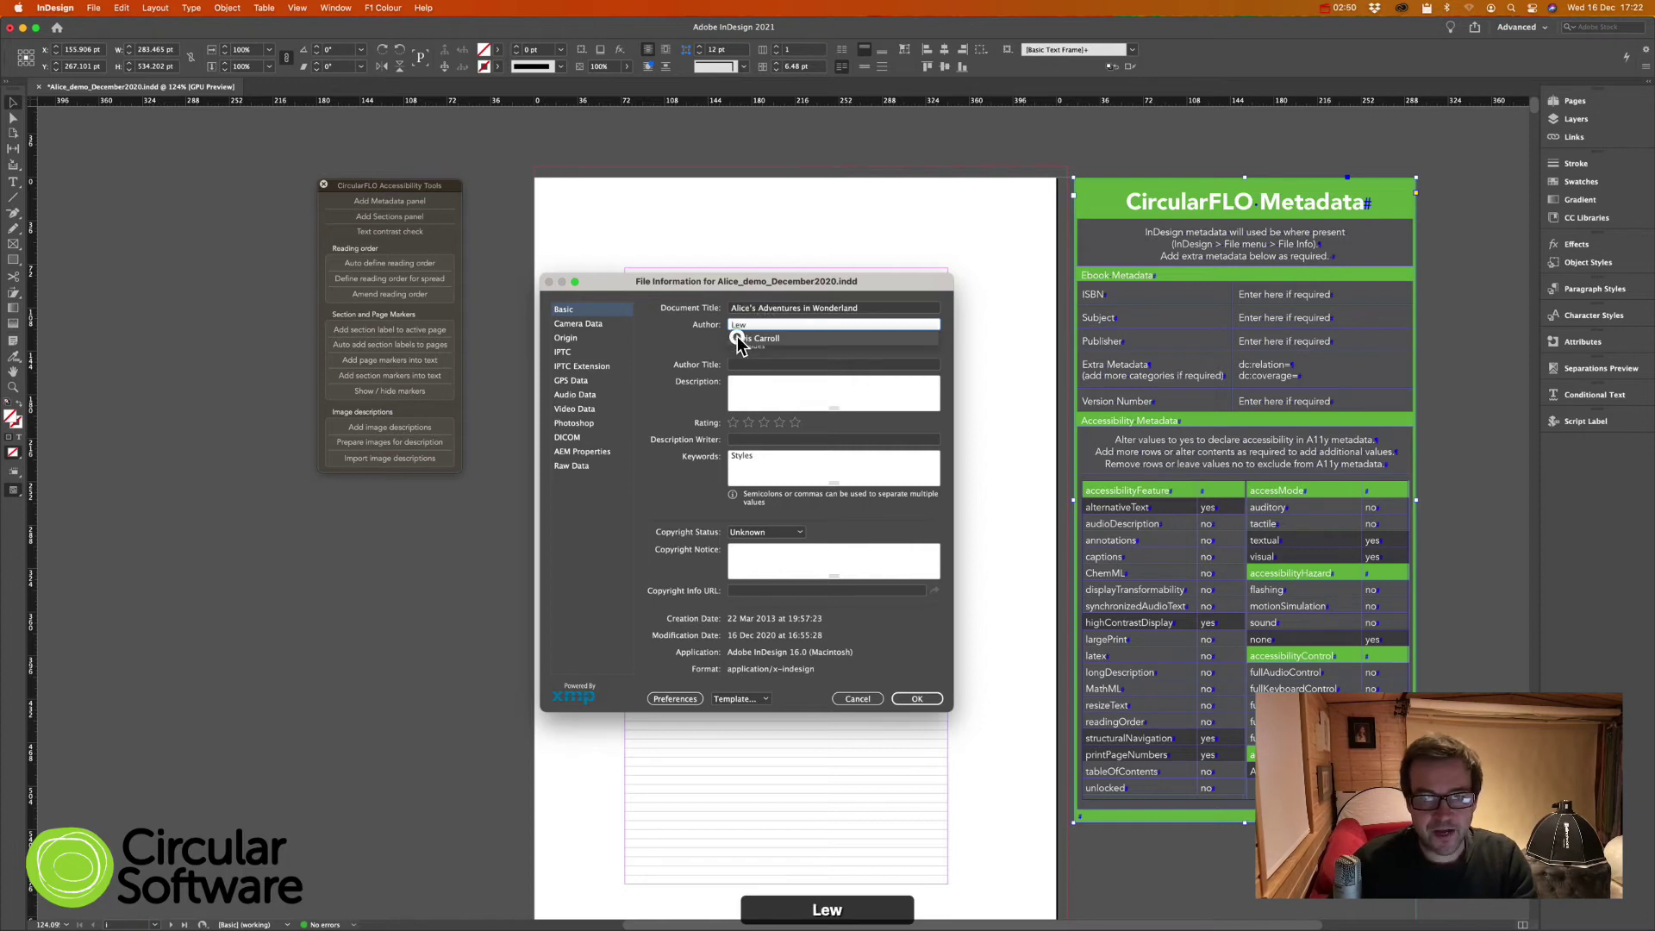
left_click(739, 341)
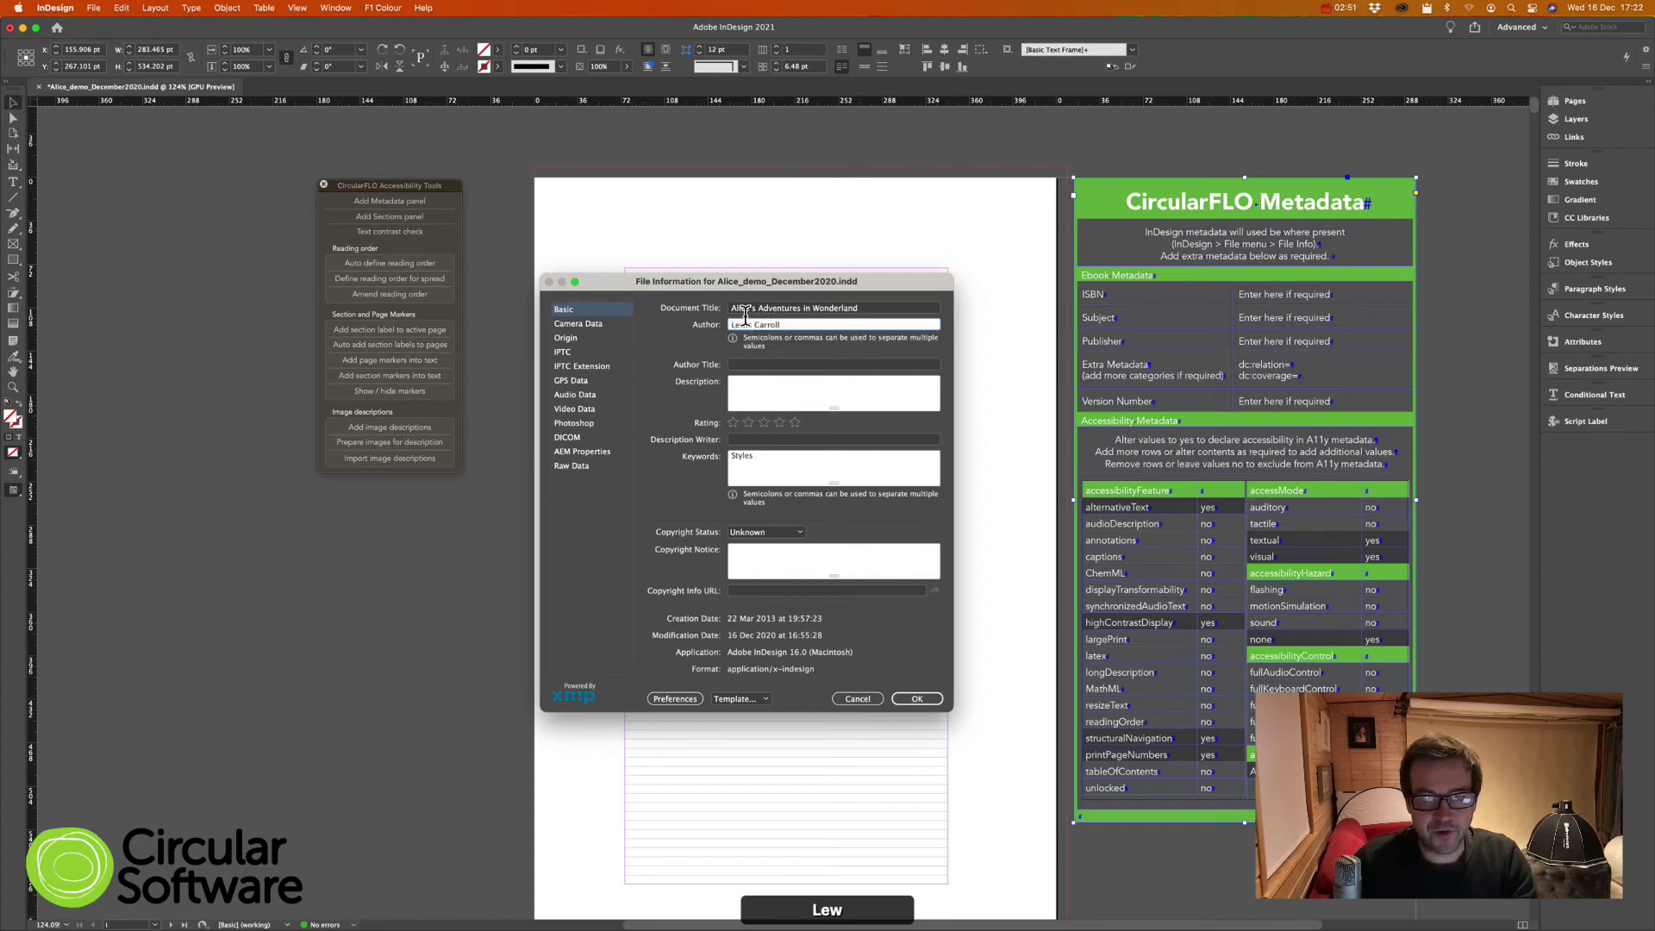
left_click(914, 699)
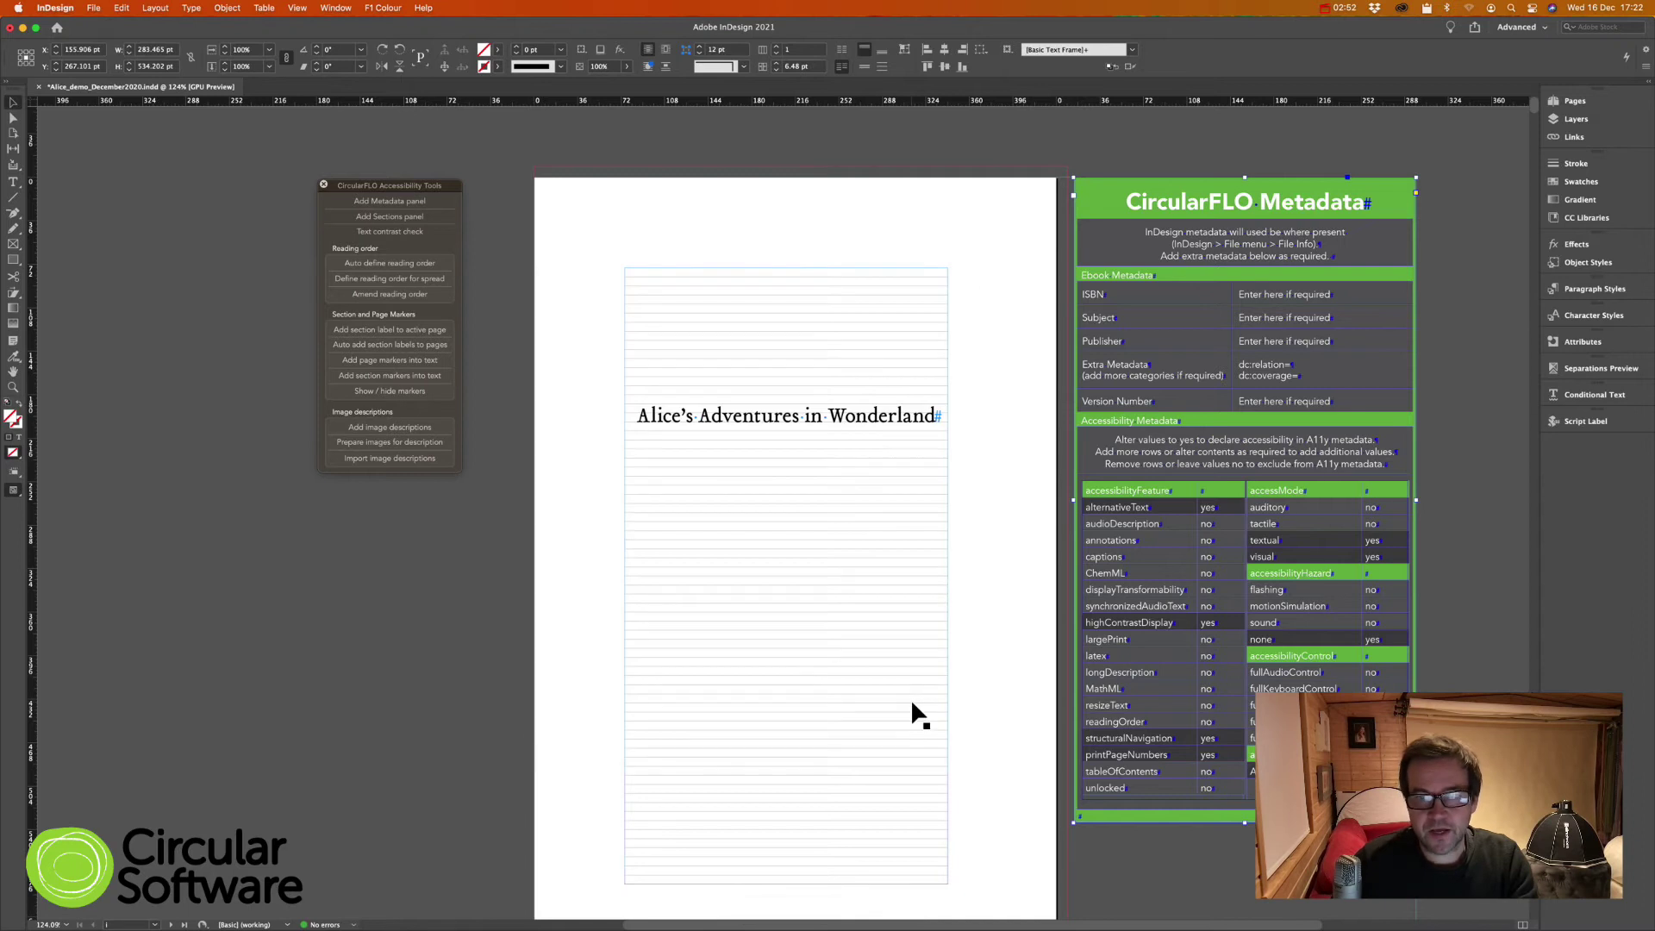
Step: Check which layer holds the metadata panel by hiding the FLO_INFO layer and showing it again
double_click(1252, 293)
left_click_drag(1247, 294, 1305, 293)
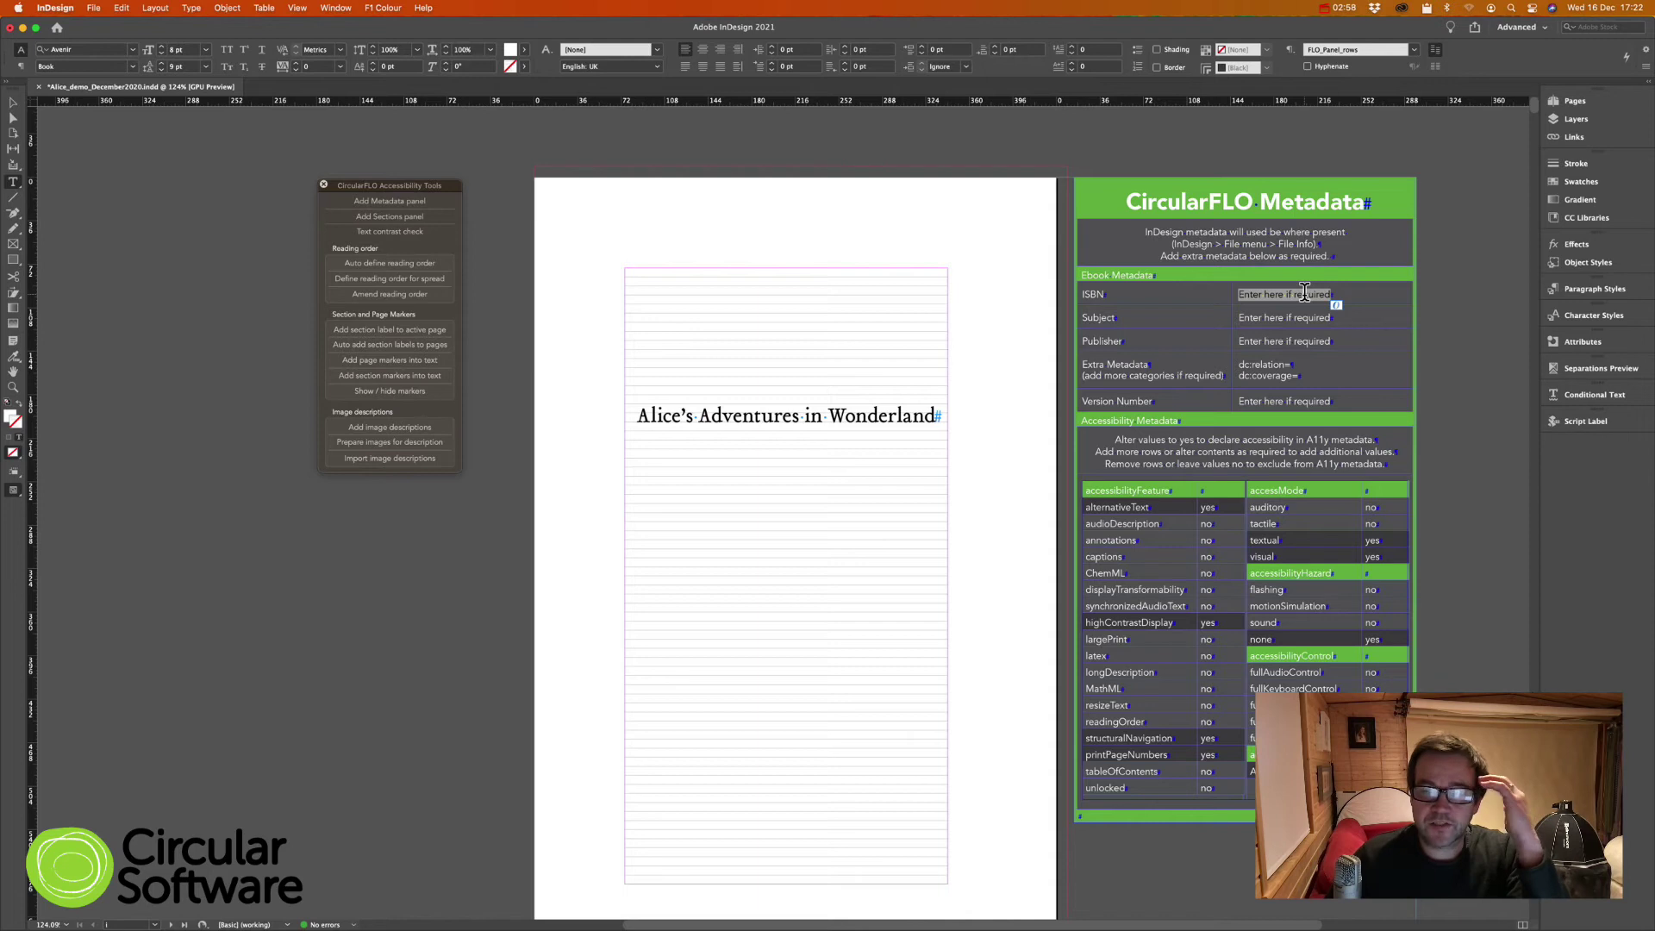
left_click(1575, 119)
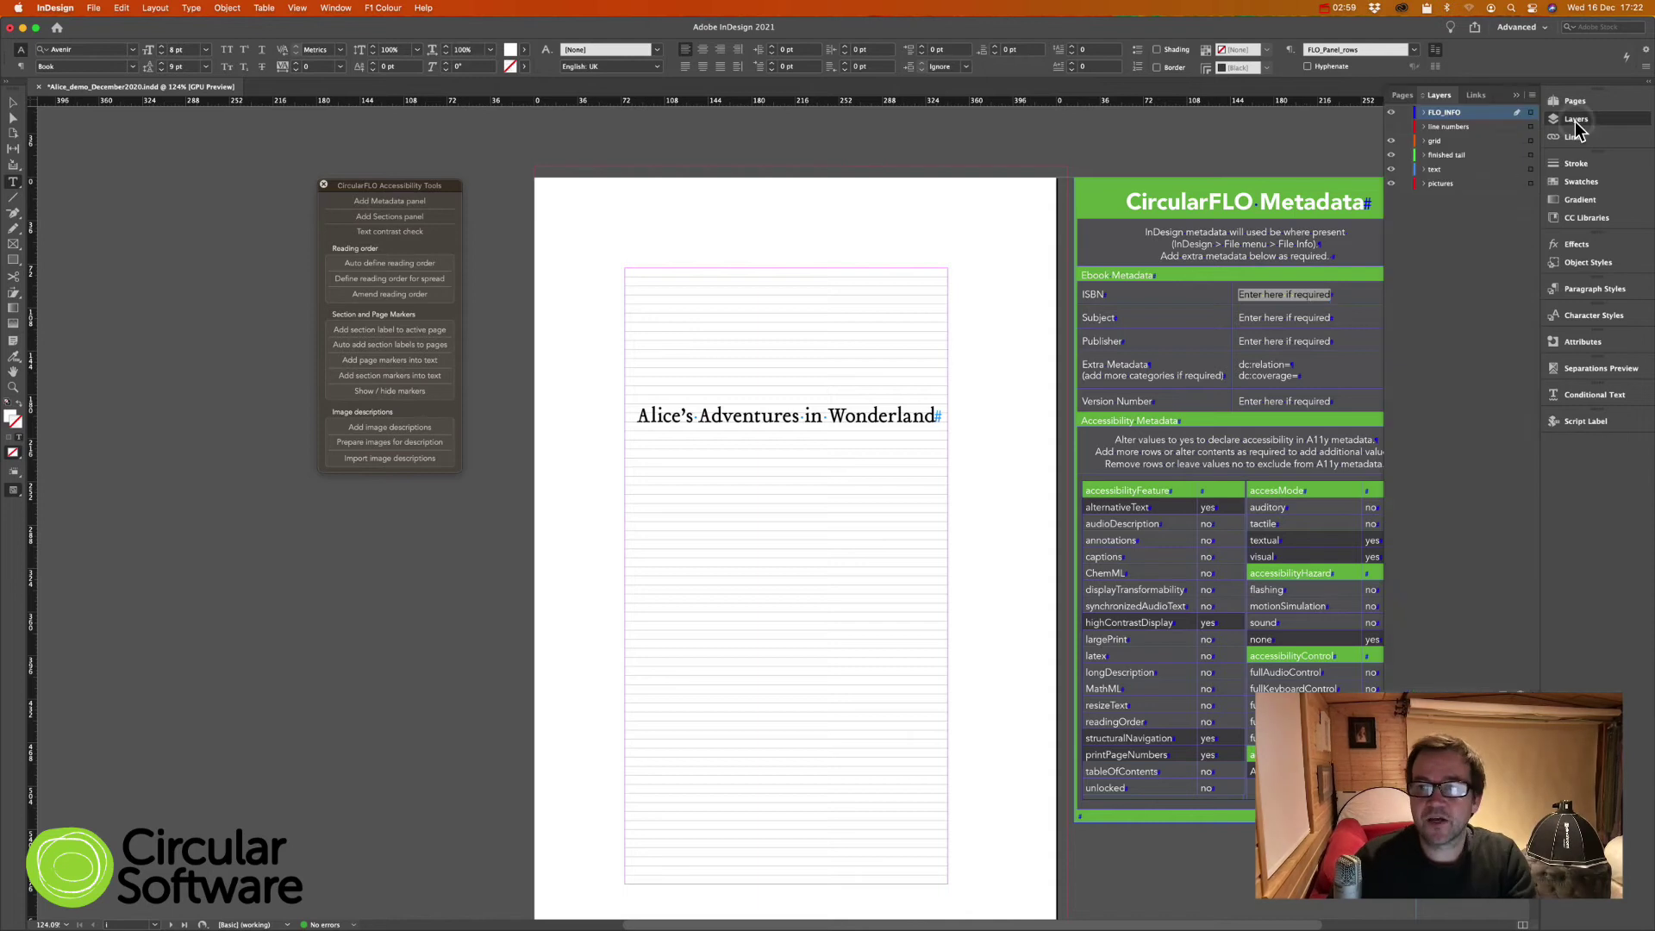
left_click(1392, 113)
left_click(1392, 114)
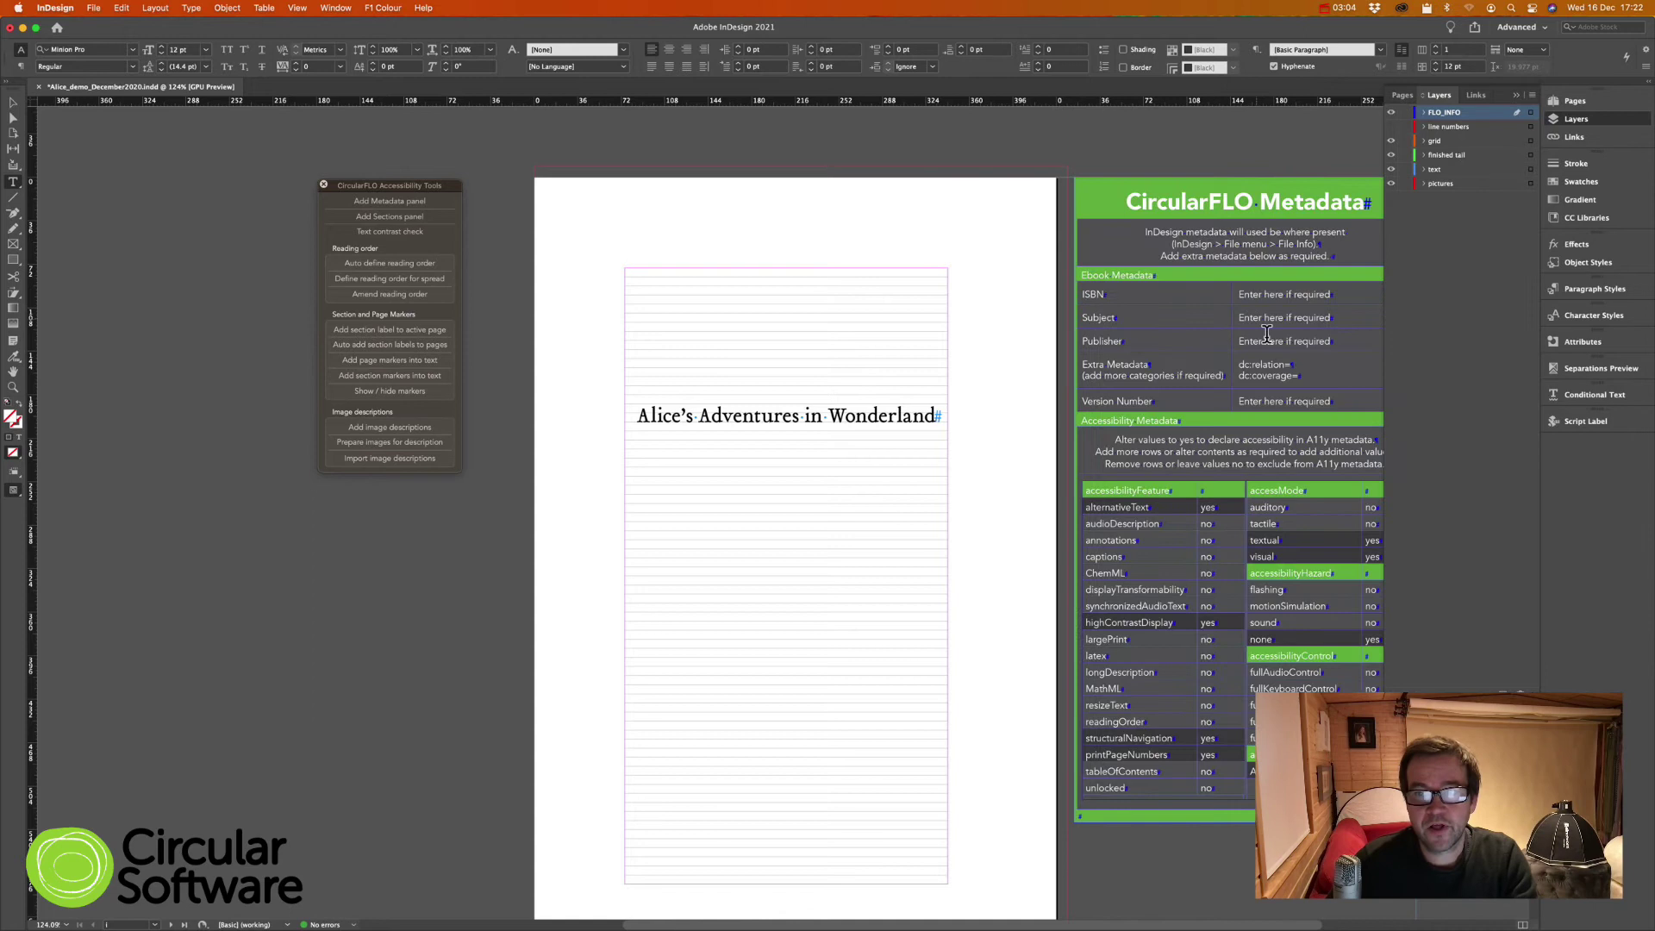
left_click(1253, 298)
triple_click(1307, 289)
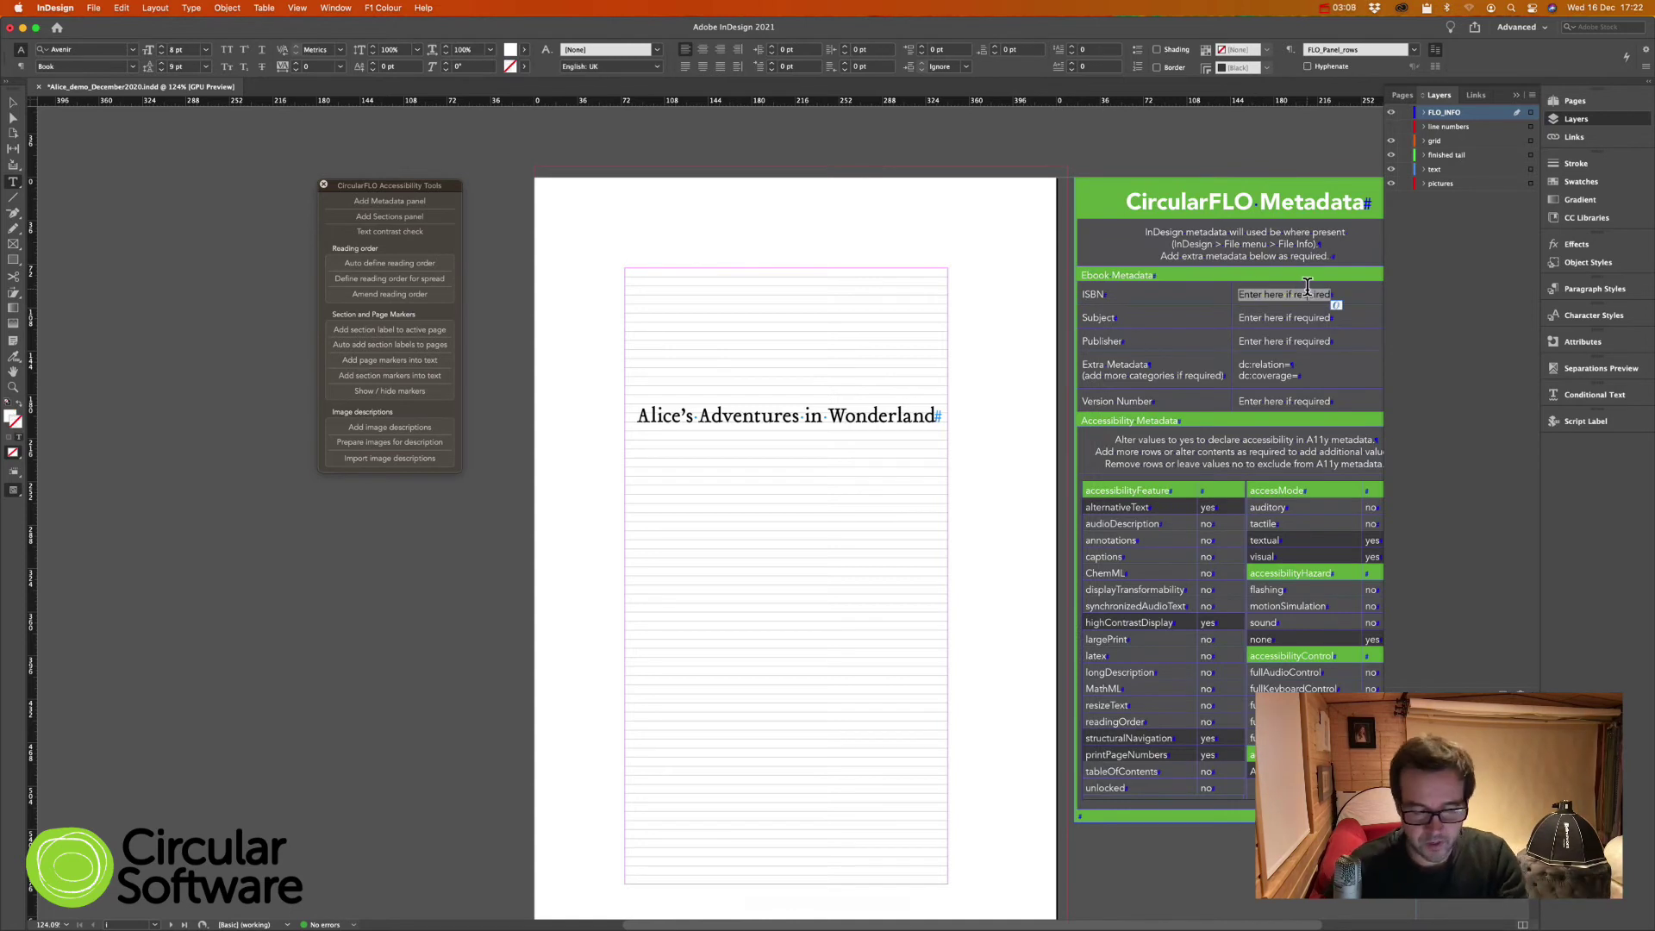
type("1234567890123")
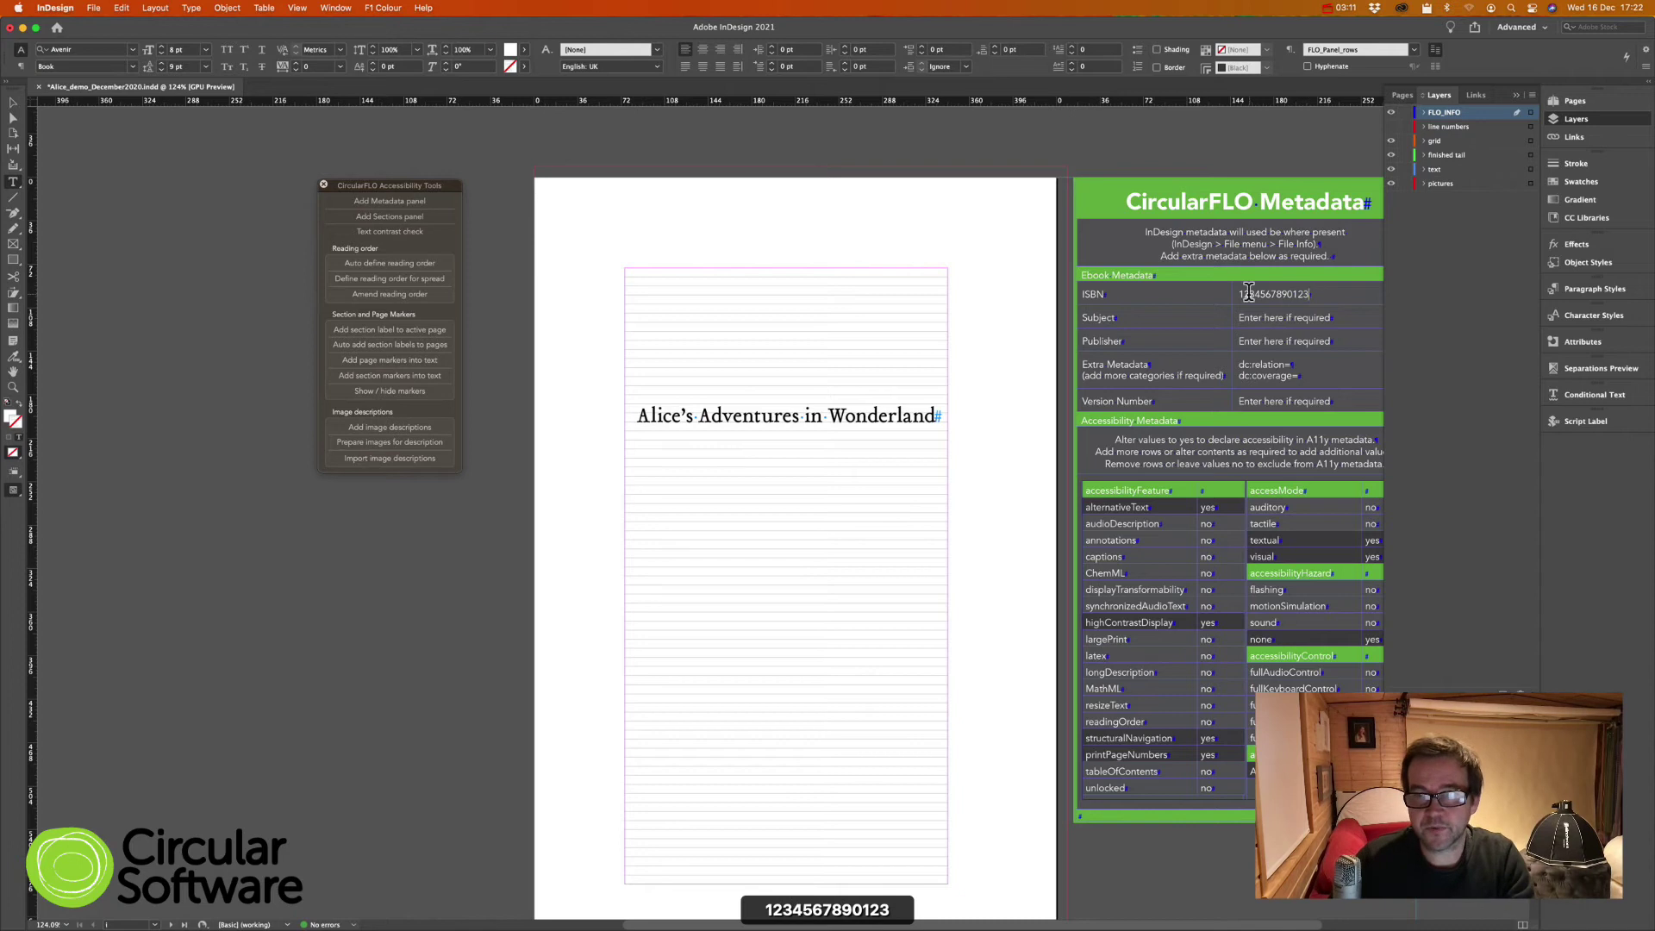
left_click_drag(1244, 294, 1310, 294)
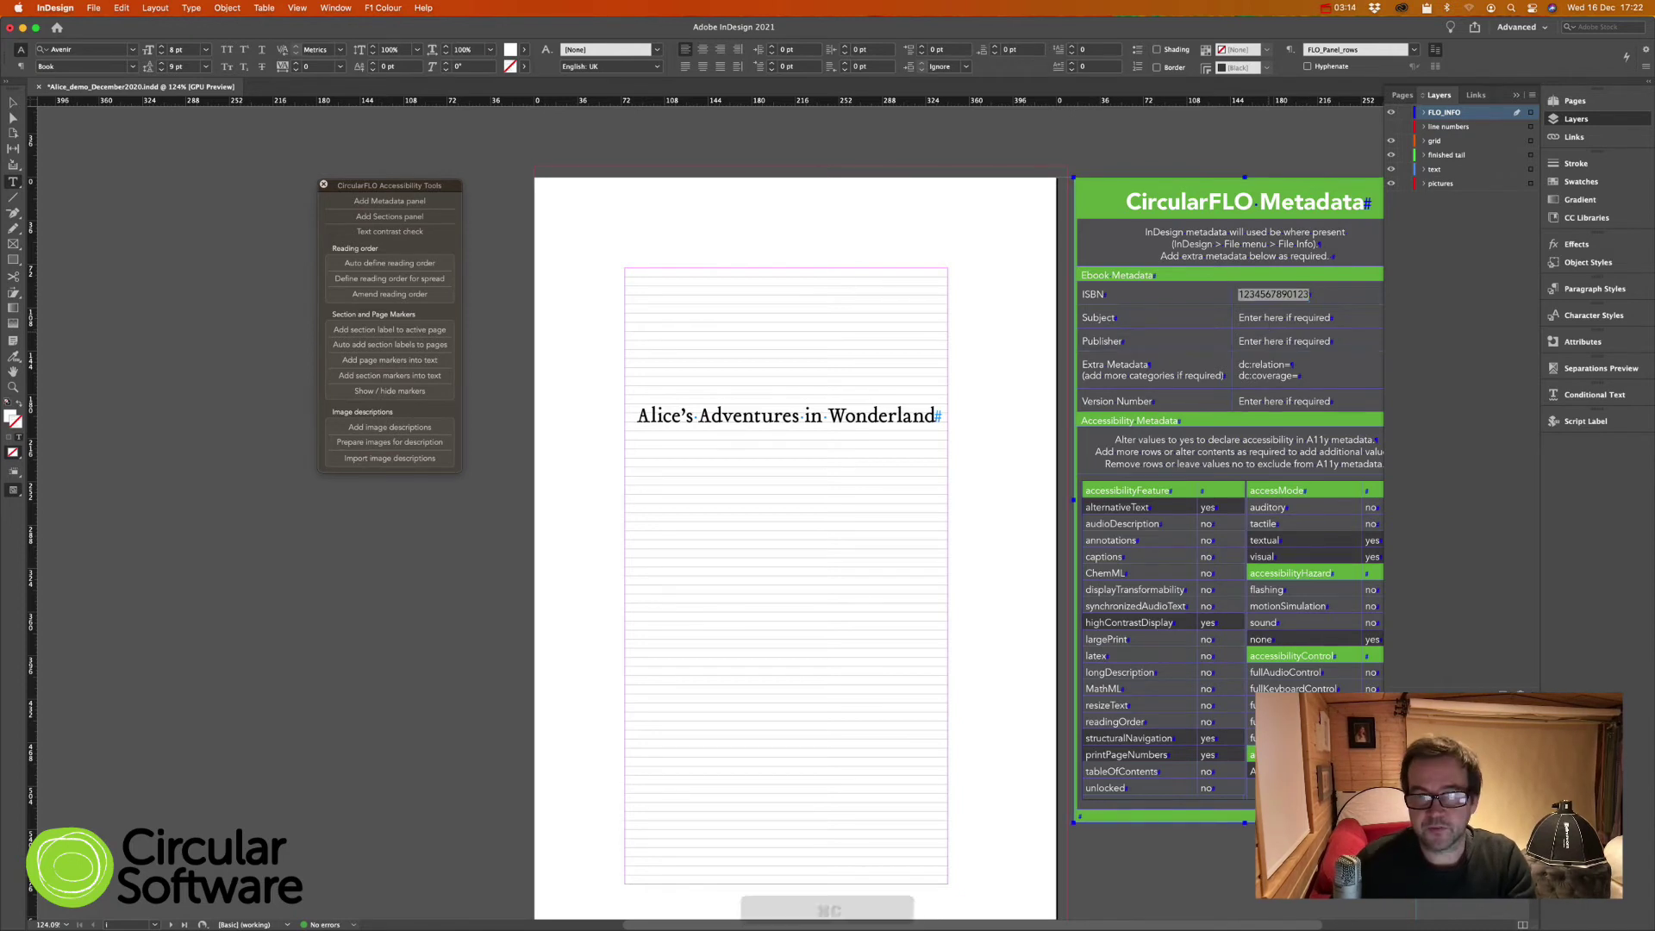
key("super+c")
left_click_drag(1250, 363, 1279, 364)
type("source")
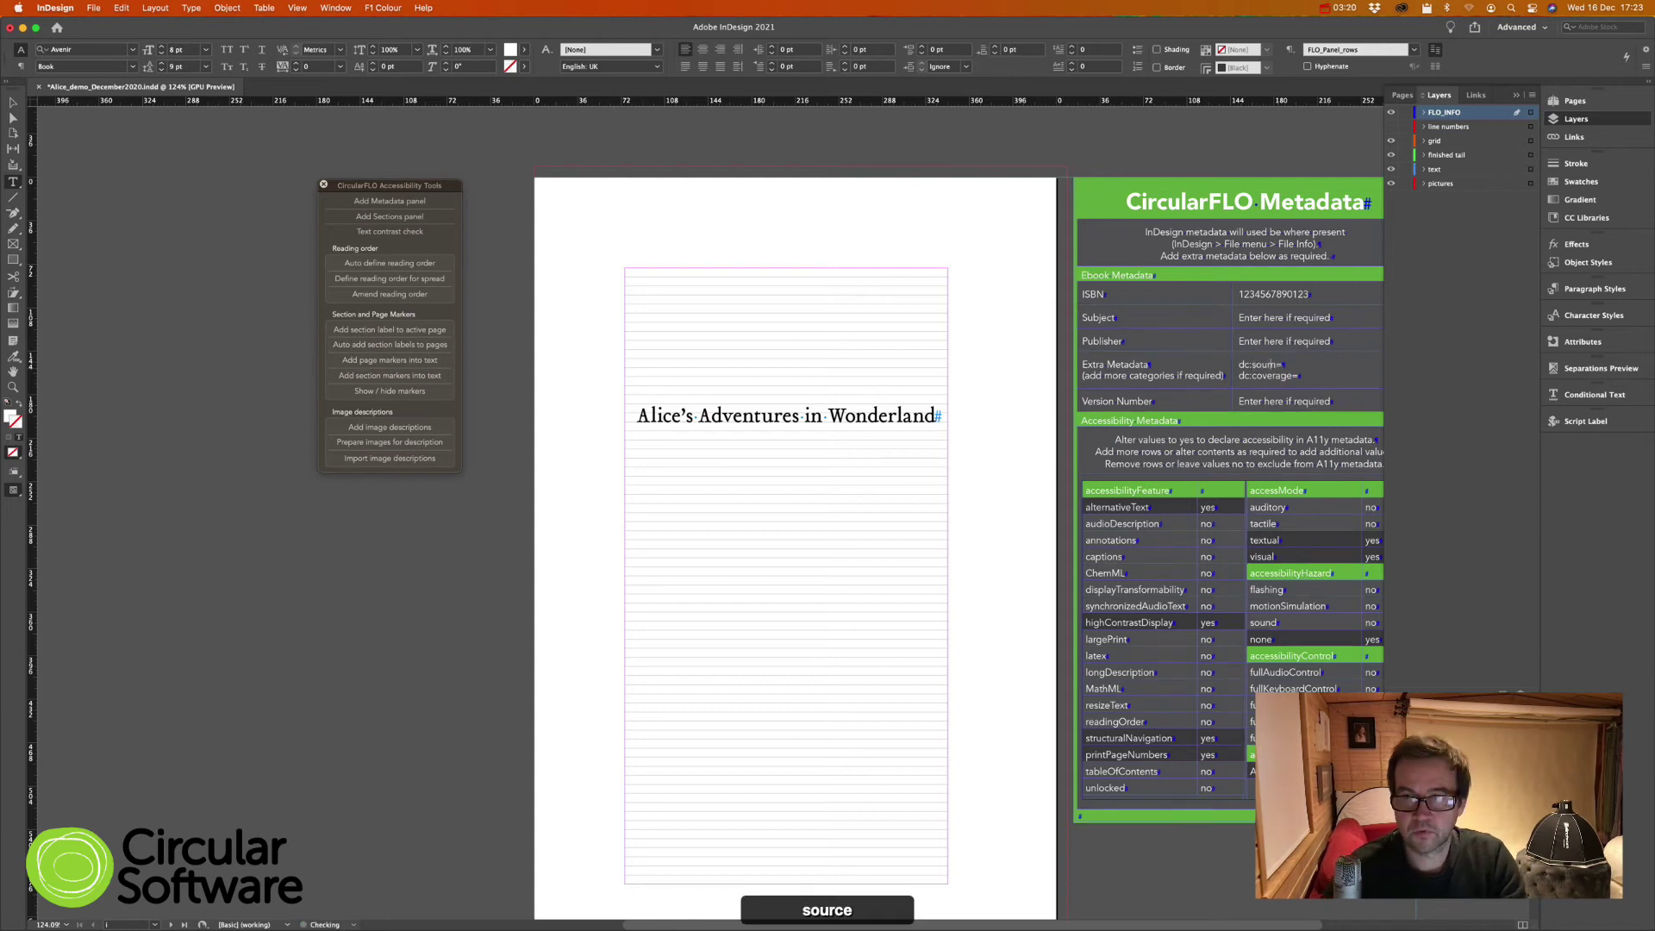
left_click(1293, 364)
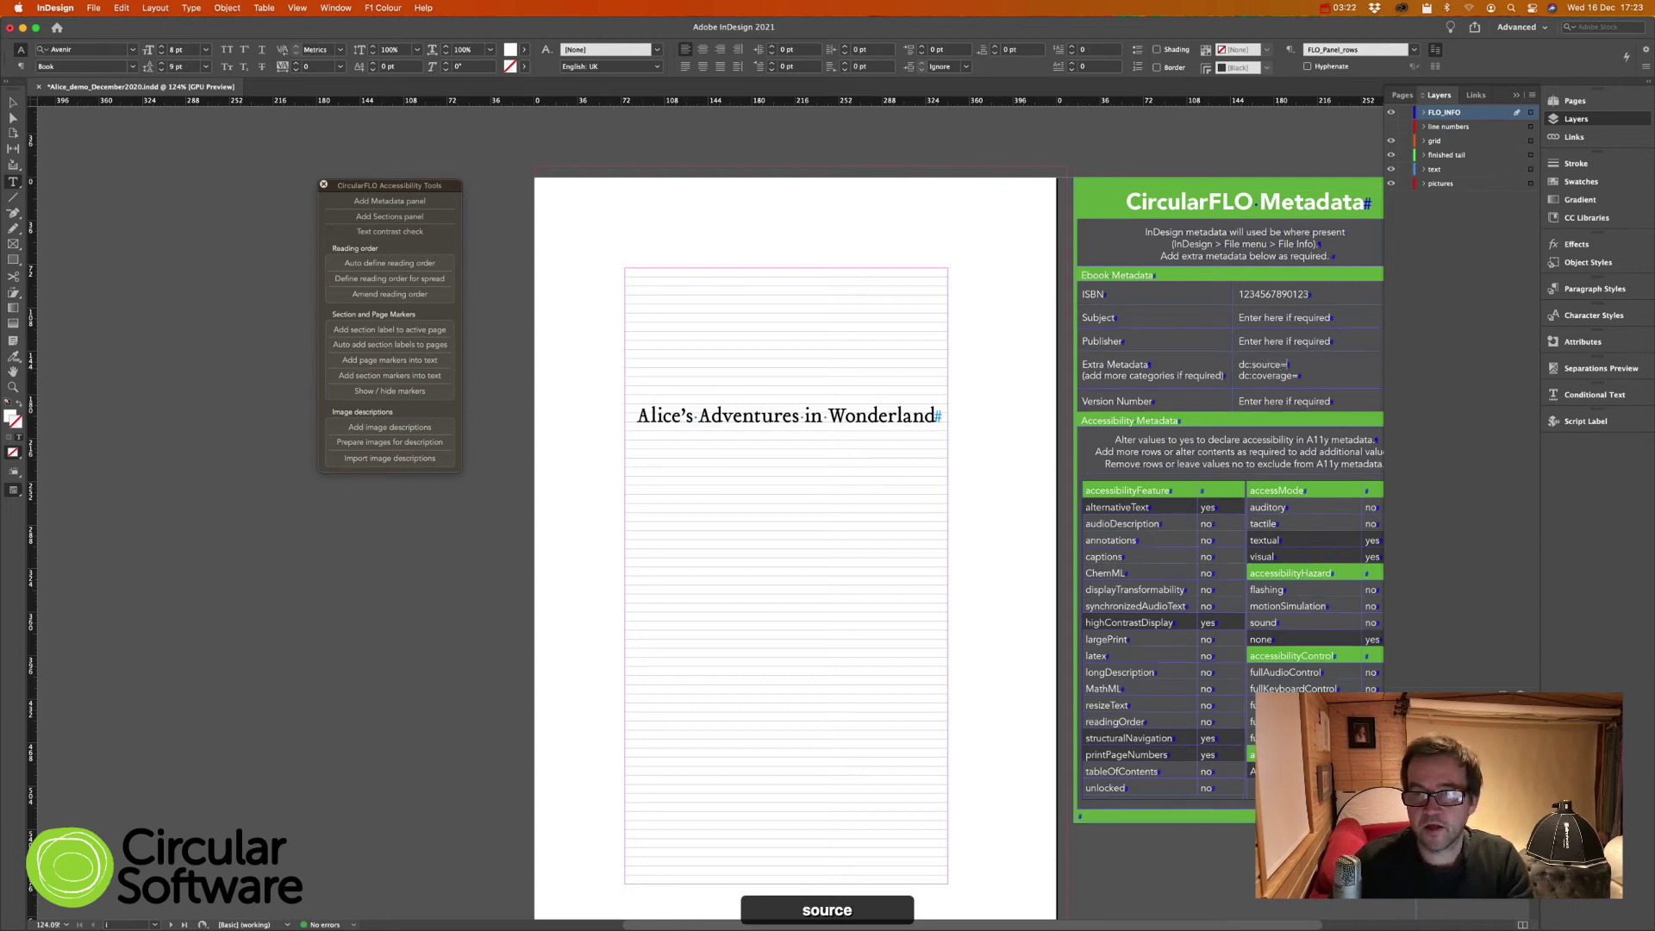
key("super+v")
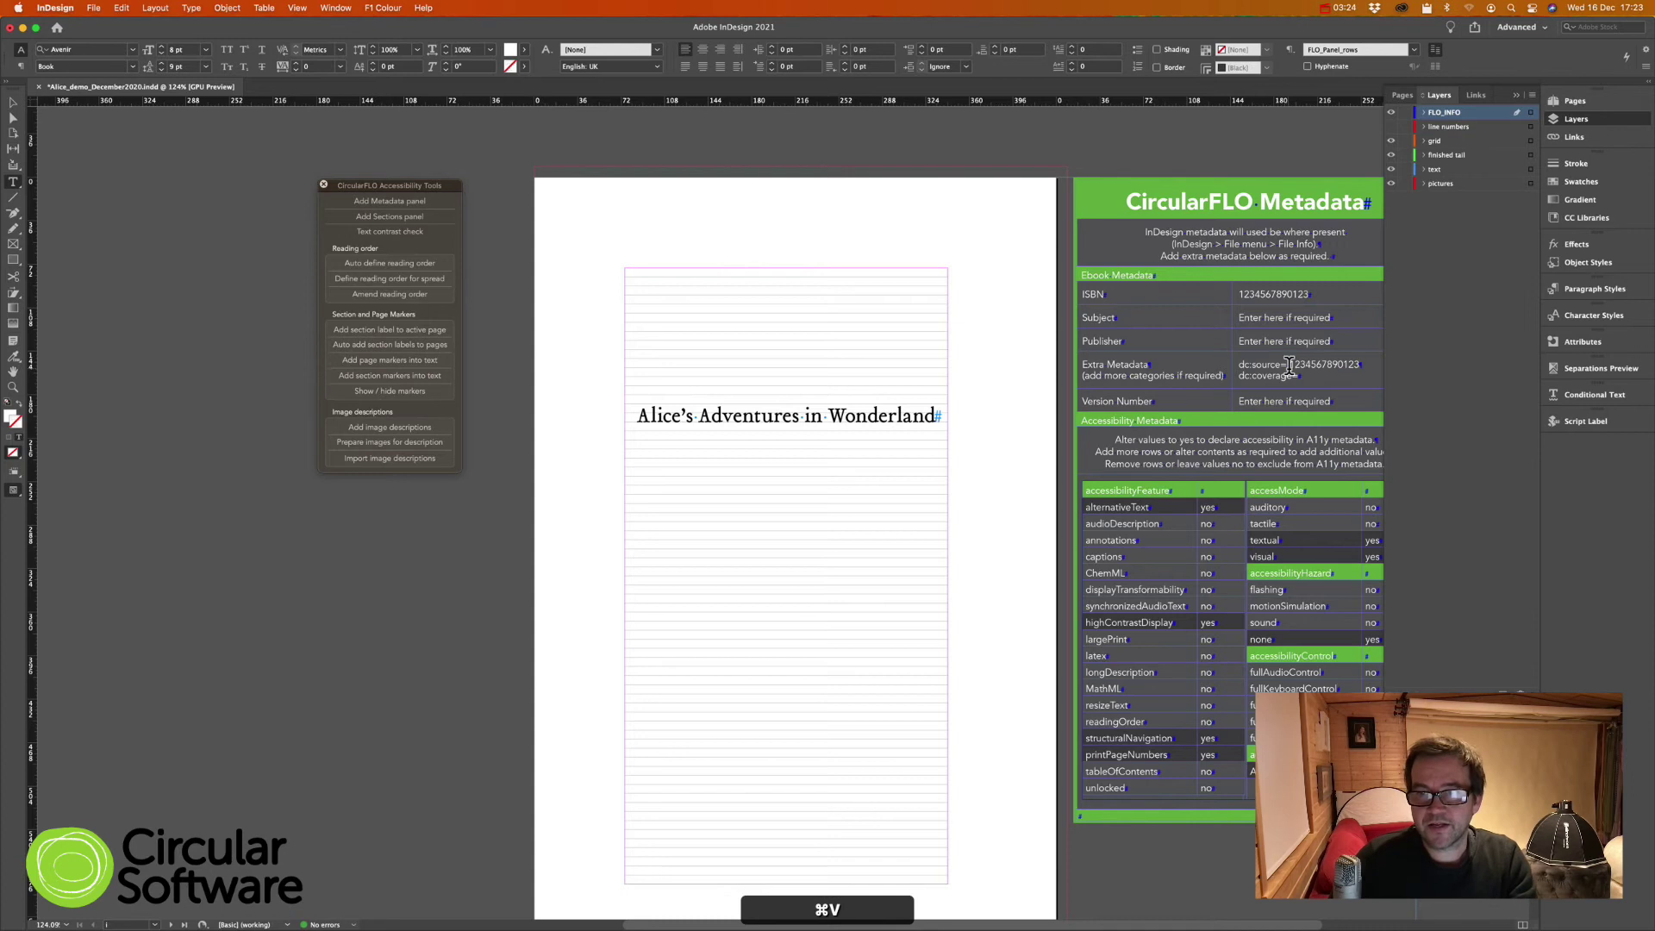
left_click(1298, 376)
key("BackSpace")
key("BackSpace")
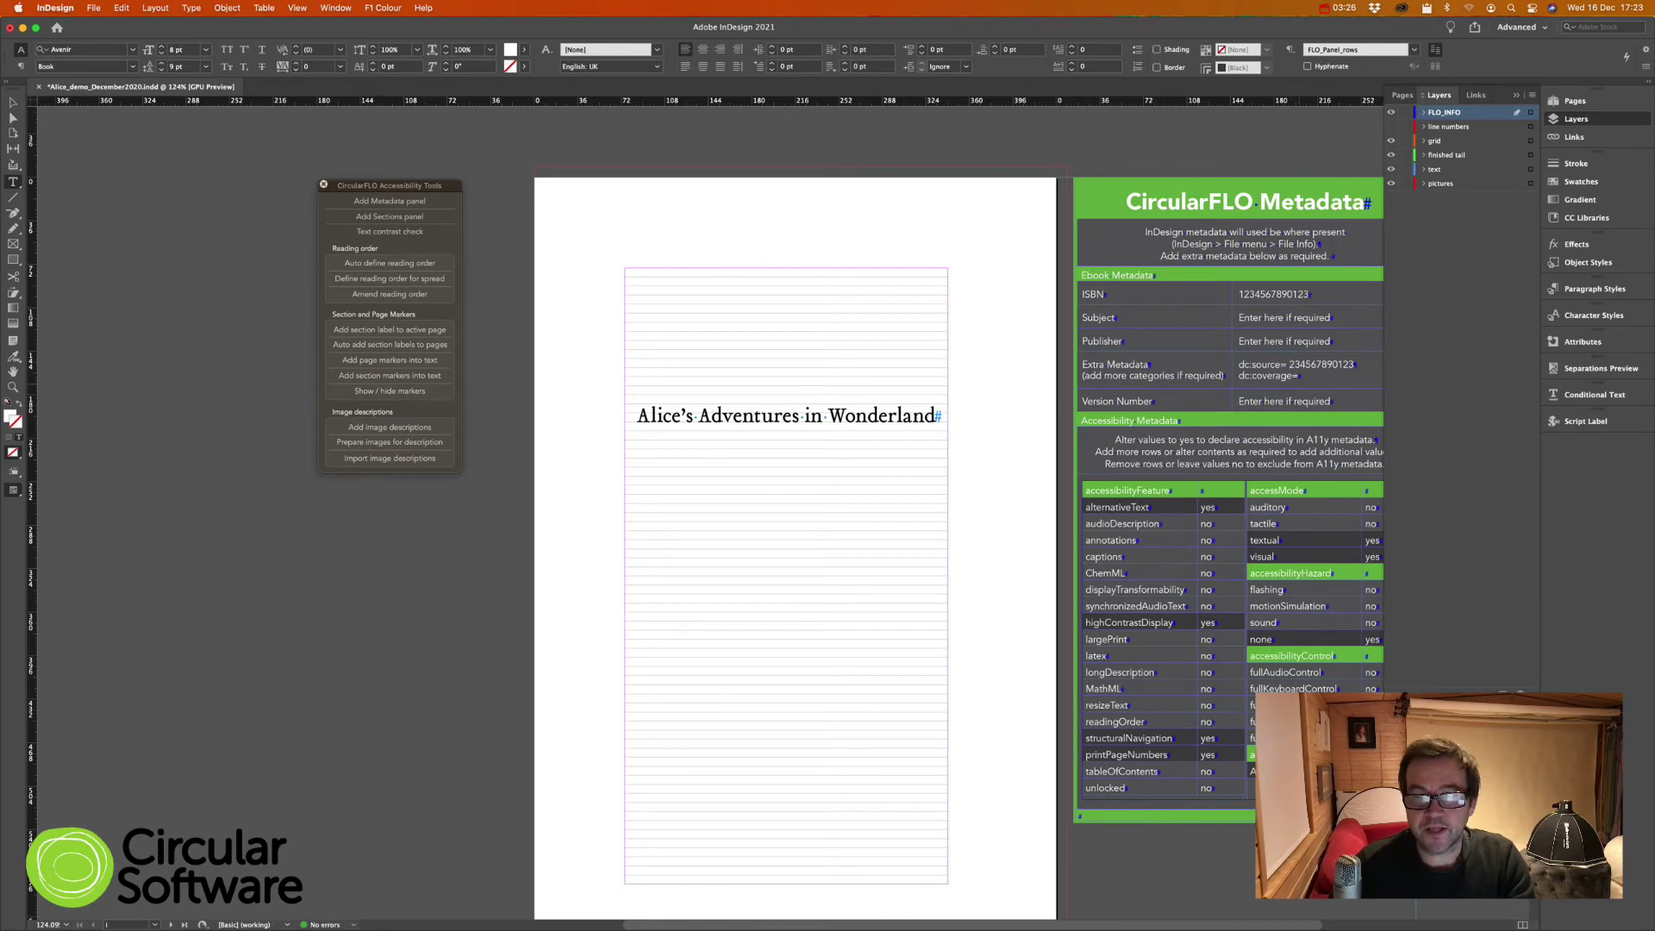
type("1")
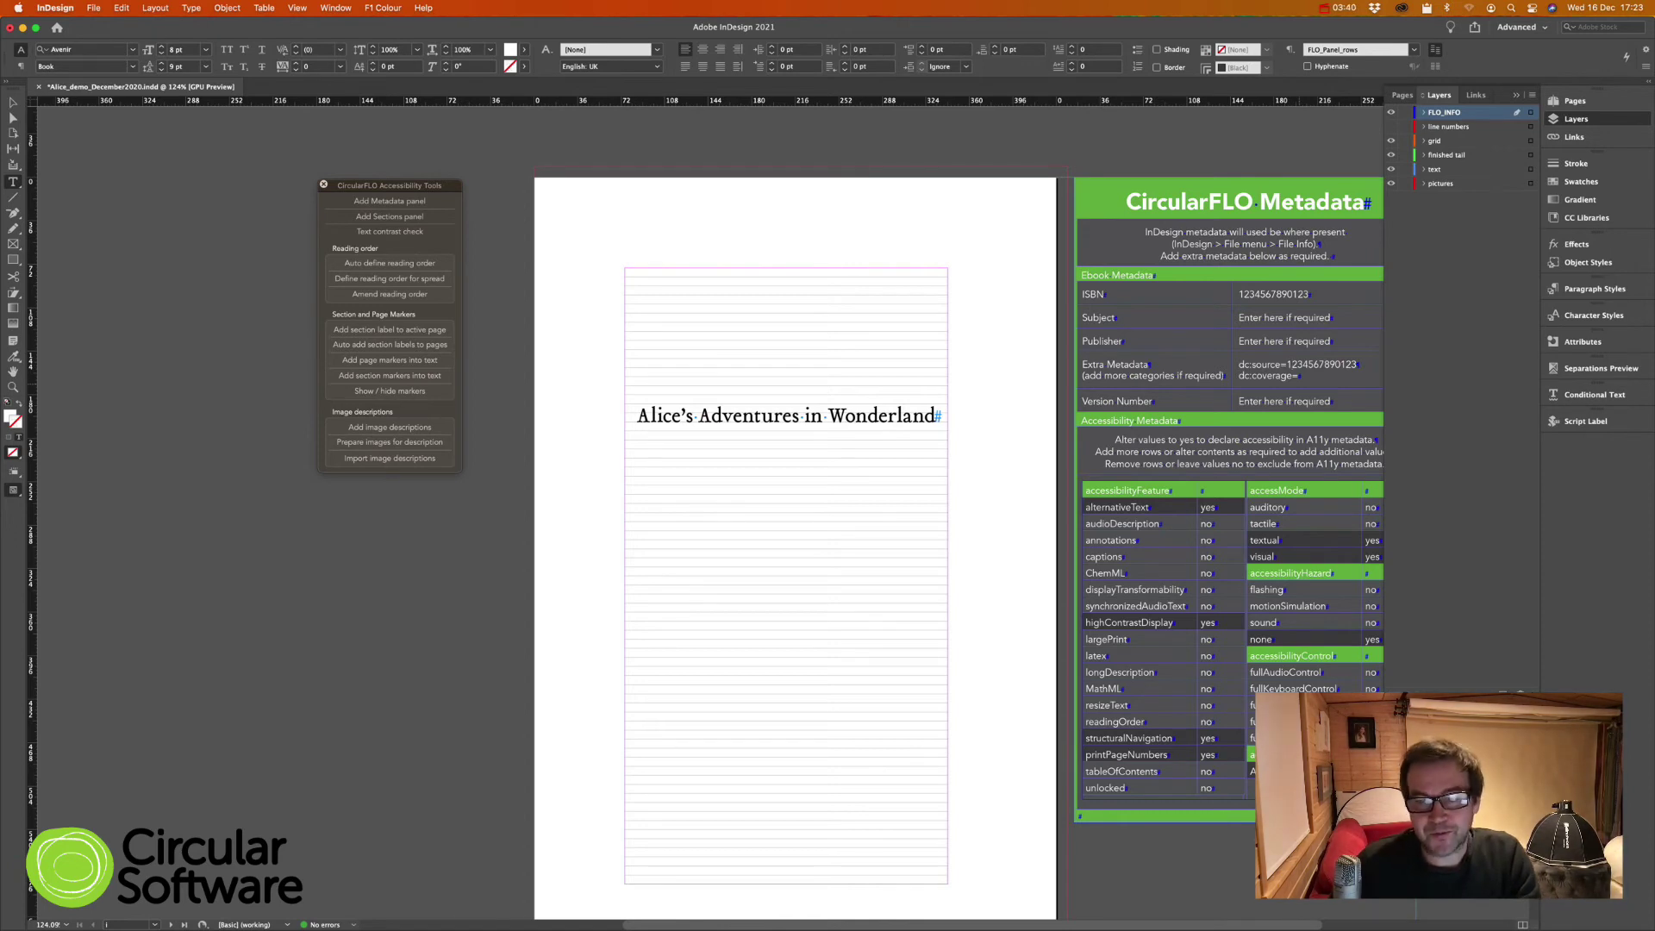
Step: Declare readingOrder and tableOfContents as yes among the accessibility features in the metadata panel
scroll(1163, 446, "right", 3)
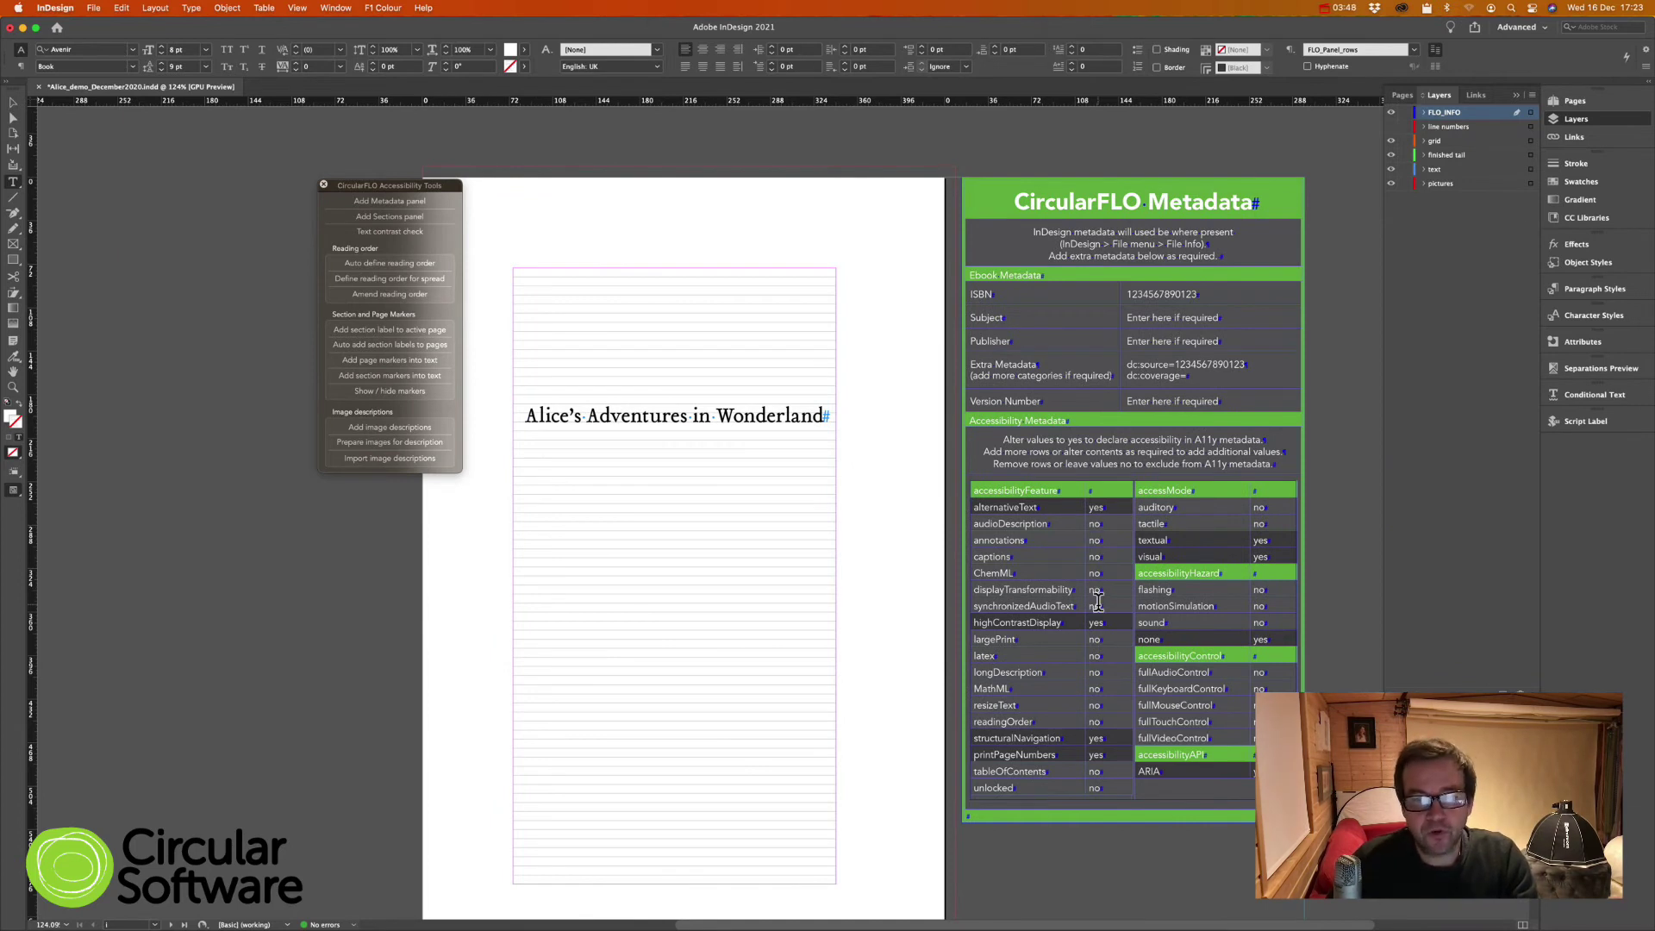
double_click(1021, 606)
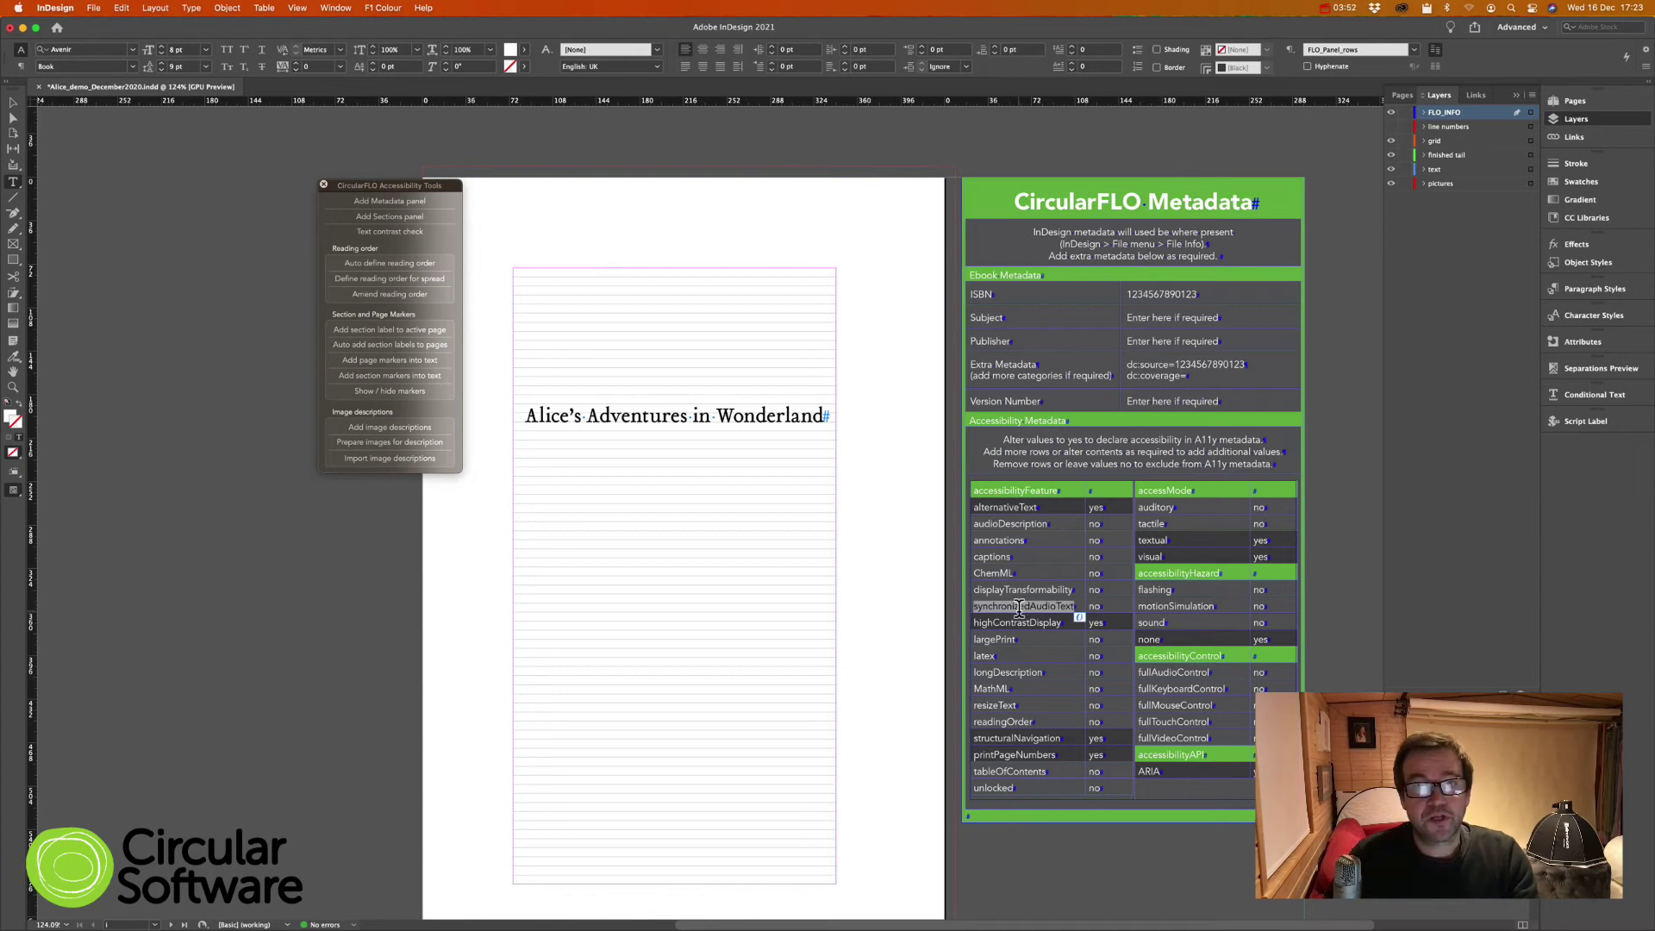
left_click(1096, 604)
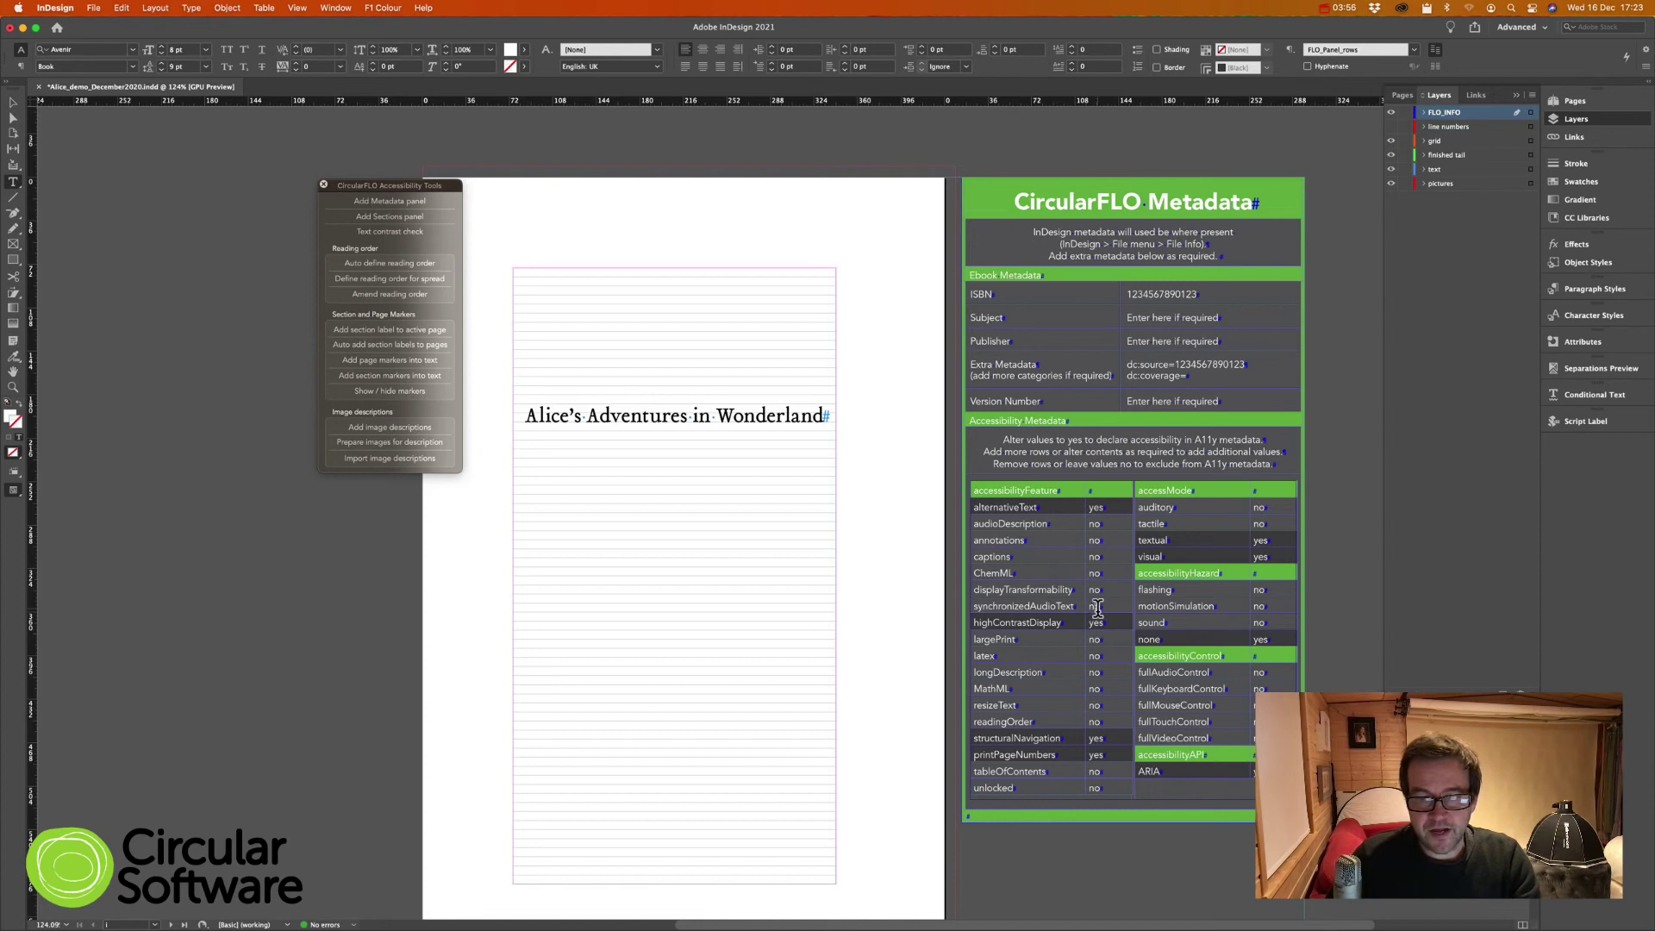
double_click(1094, 721)
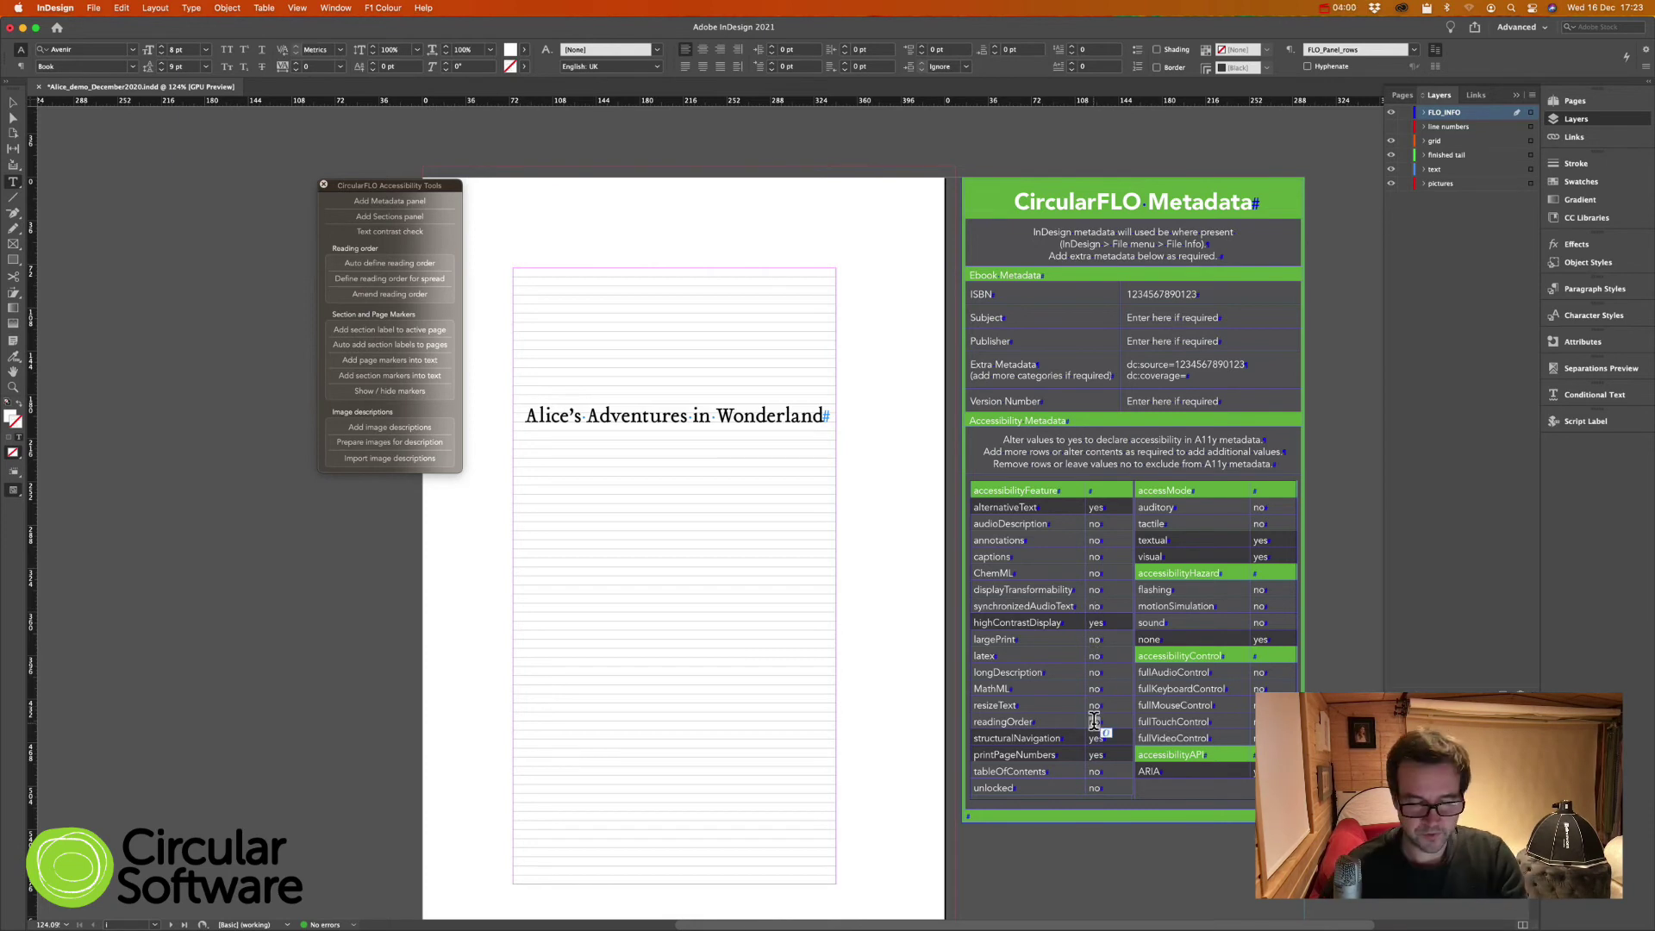
type("yes")
double_click(1093, 770)
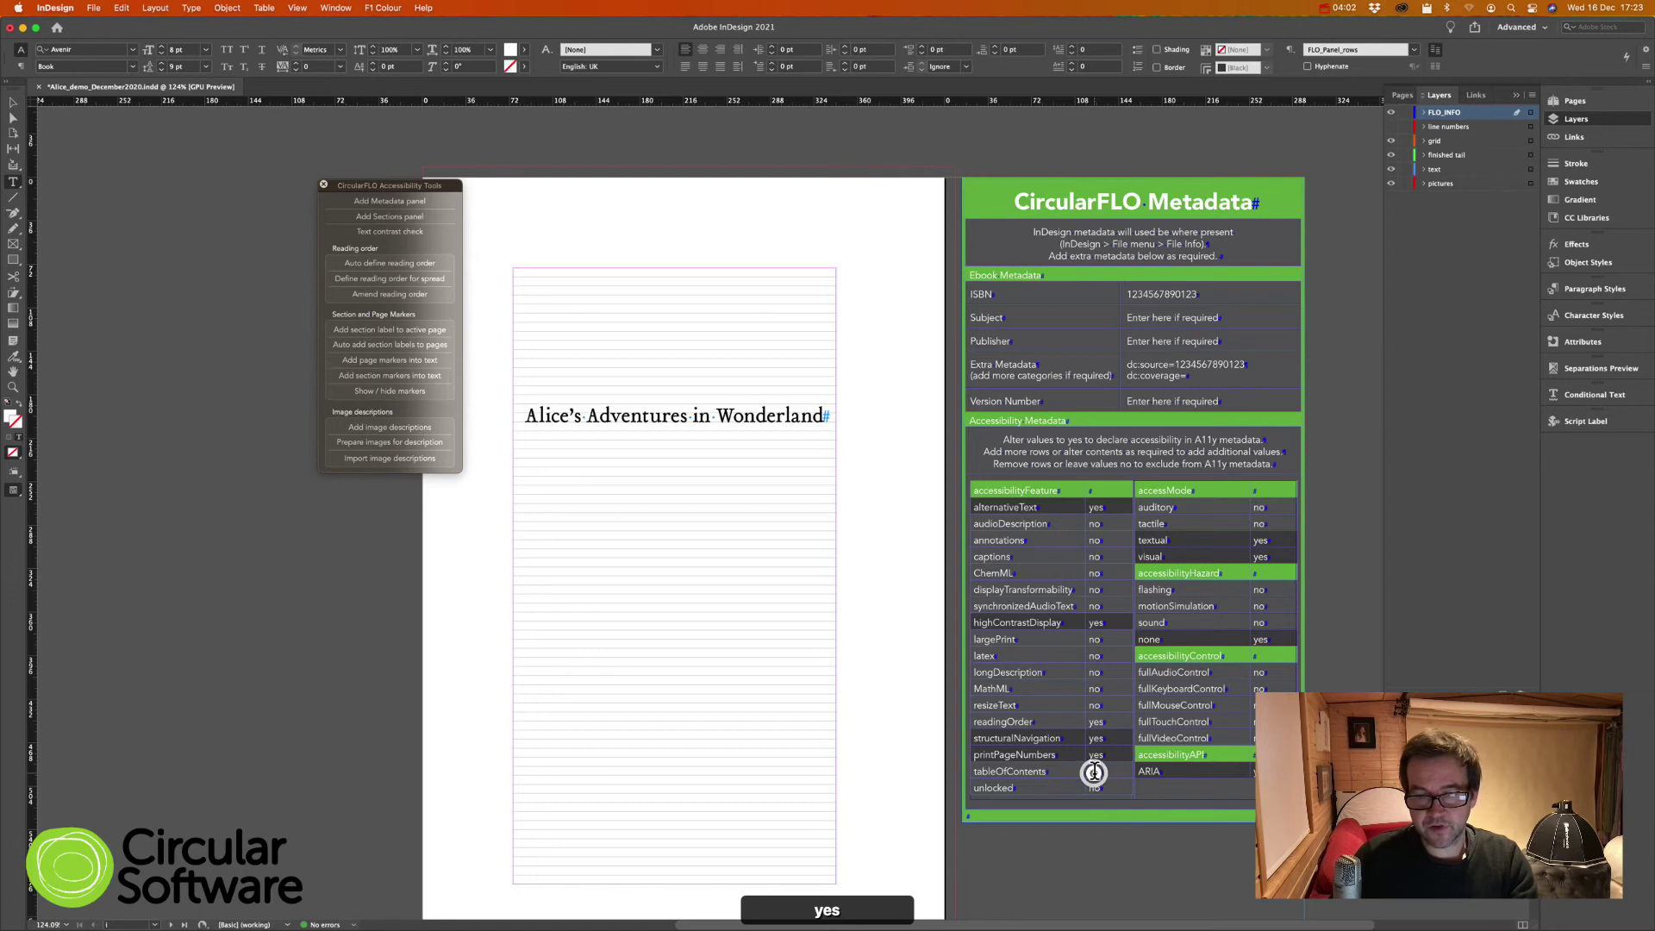
type("yes")
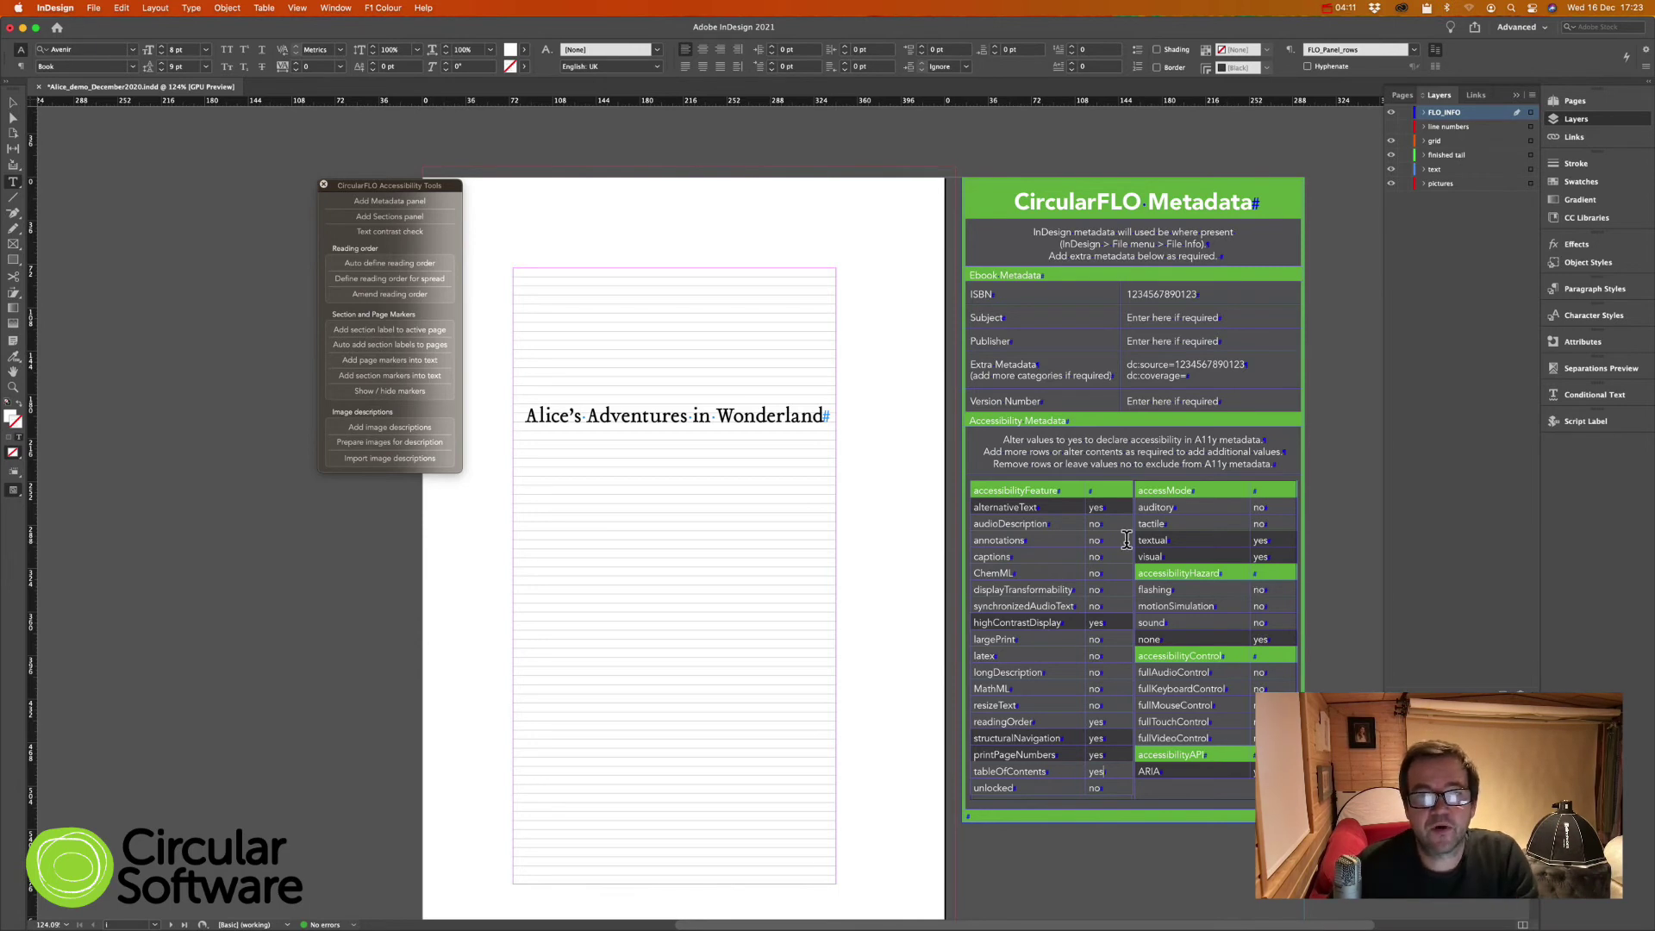
Step: Add the CircularFLO Sections panel next to the metadata panel
scroll(1126, 539, "right", 5)
scroll(1126, 540, "right", 2)
scroll(1127, 540, "down", 1)
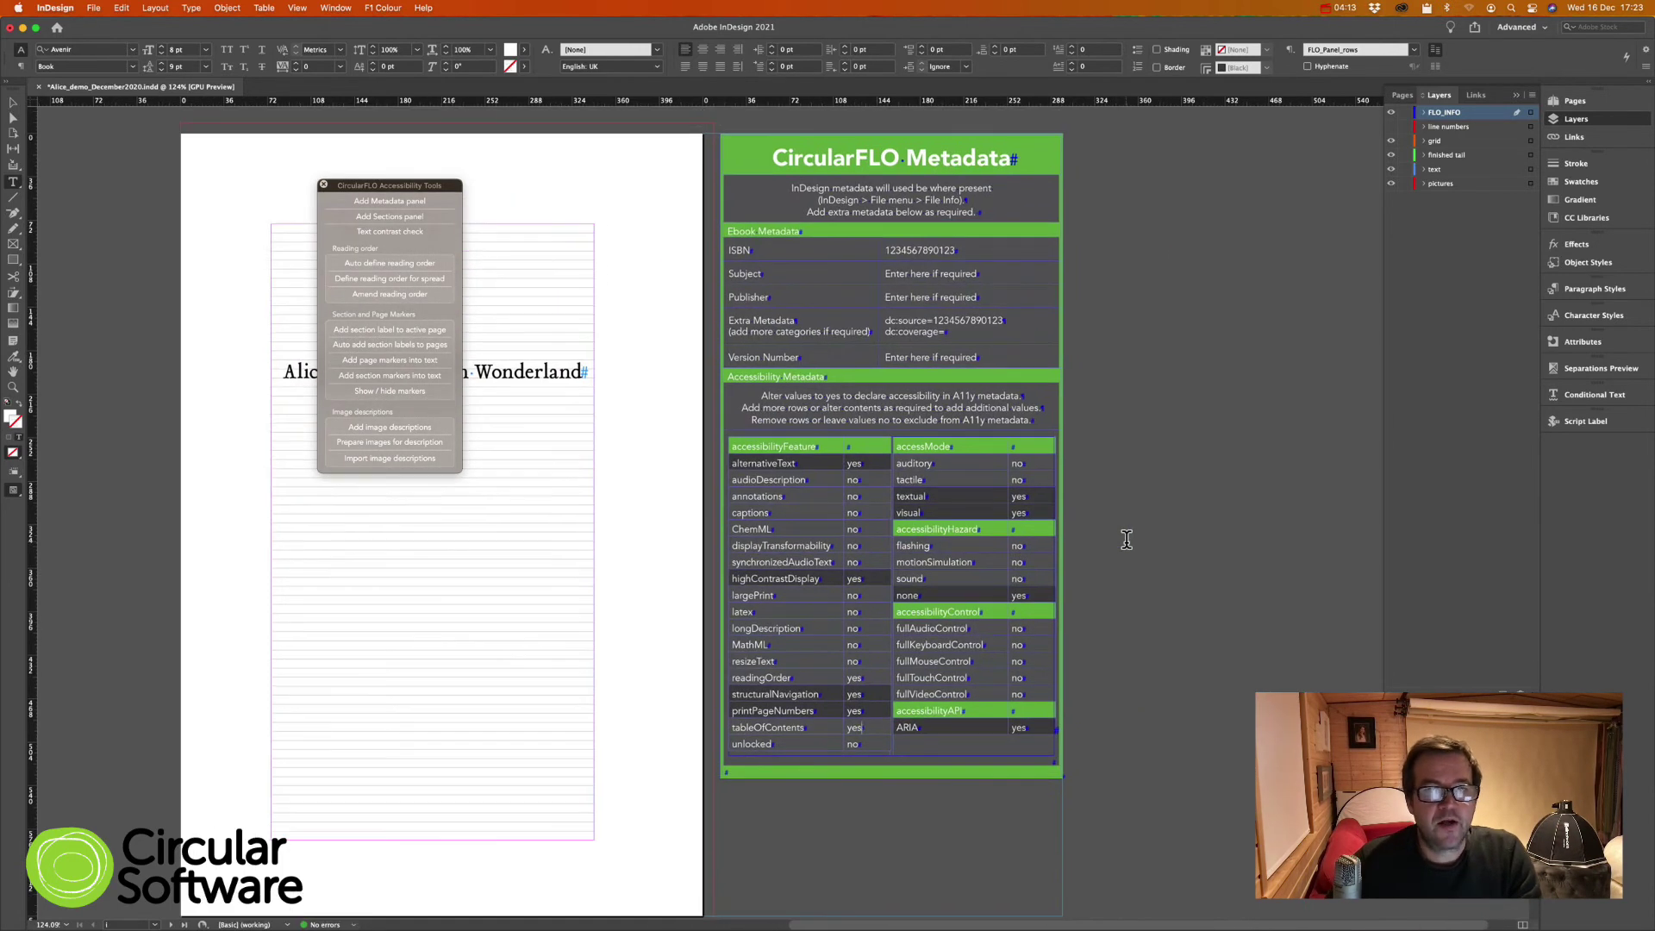
left_click_drag(417, 186, 773, 211)
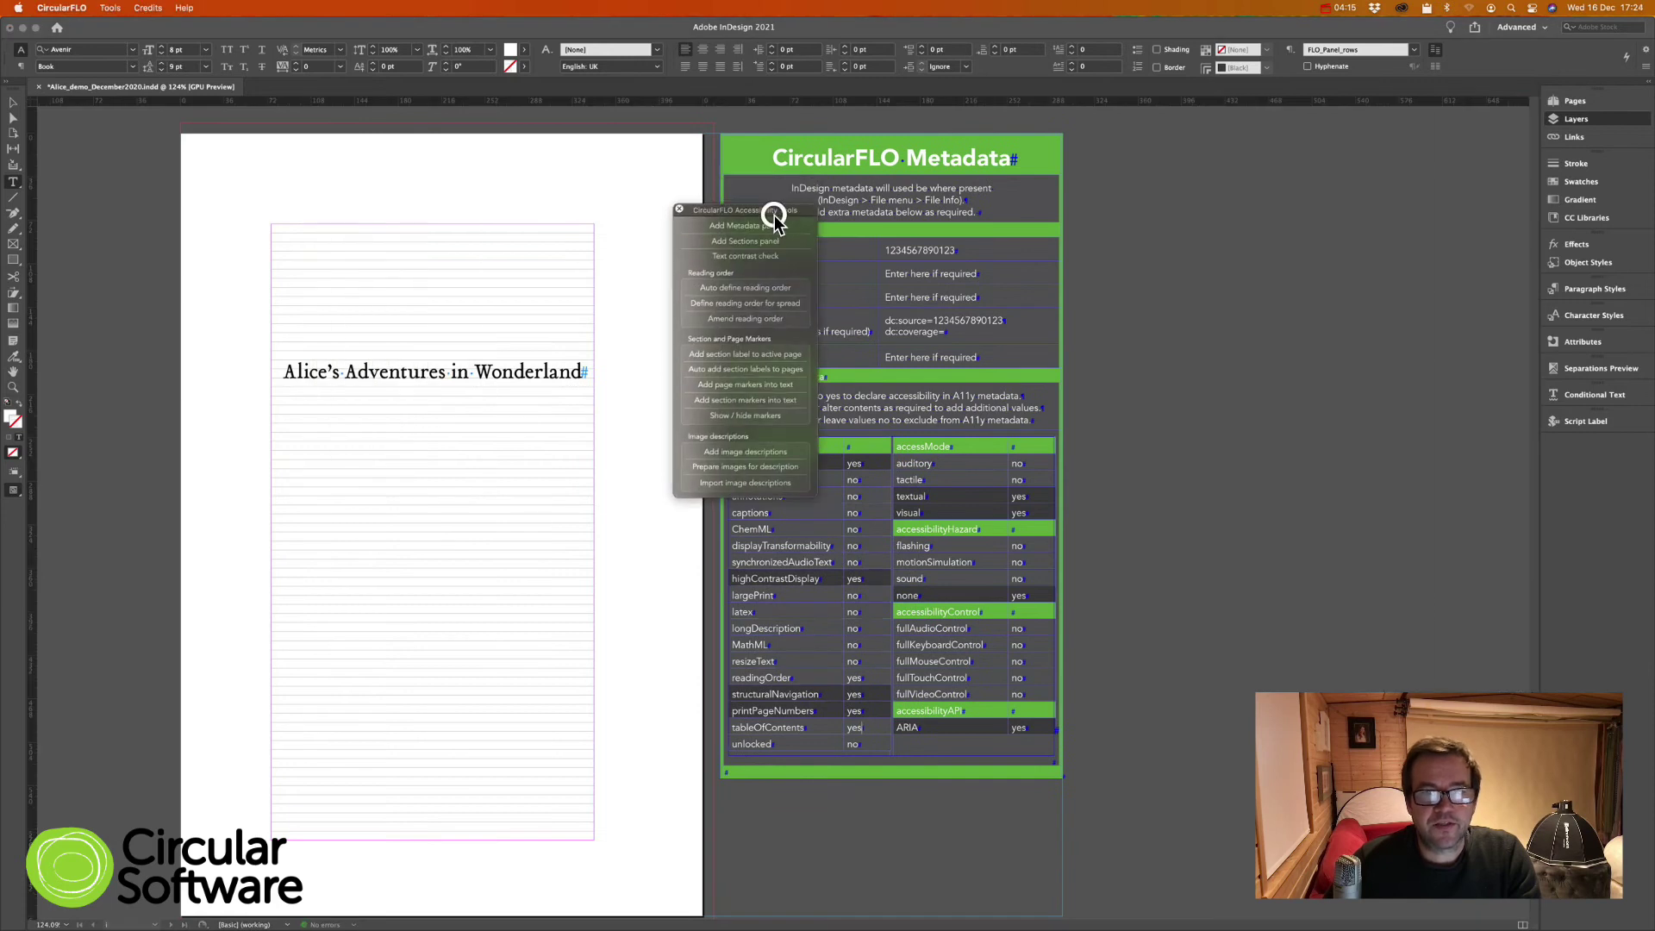
left_click(767, 244)
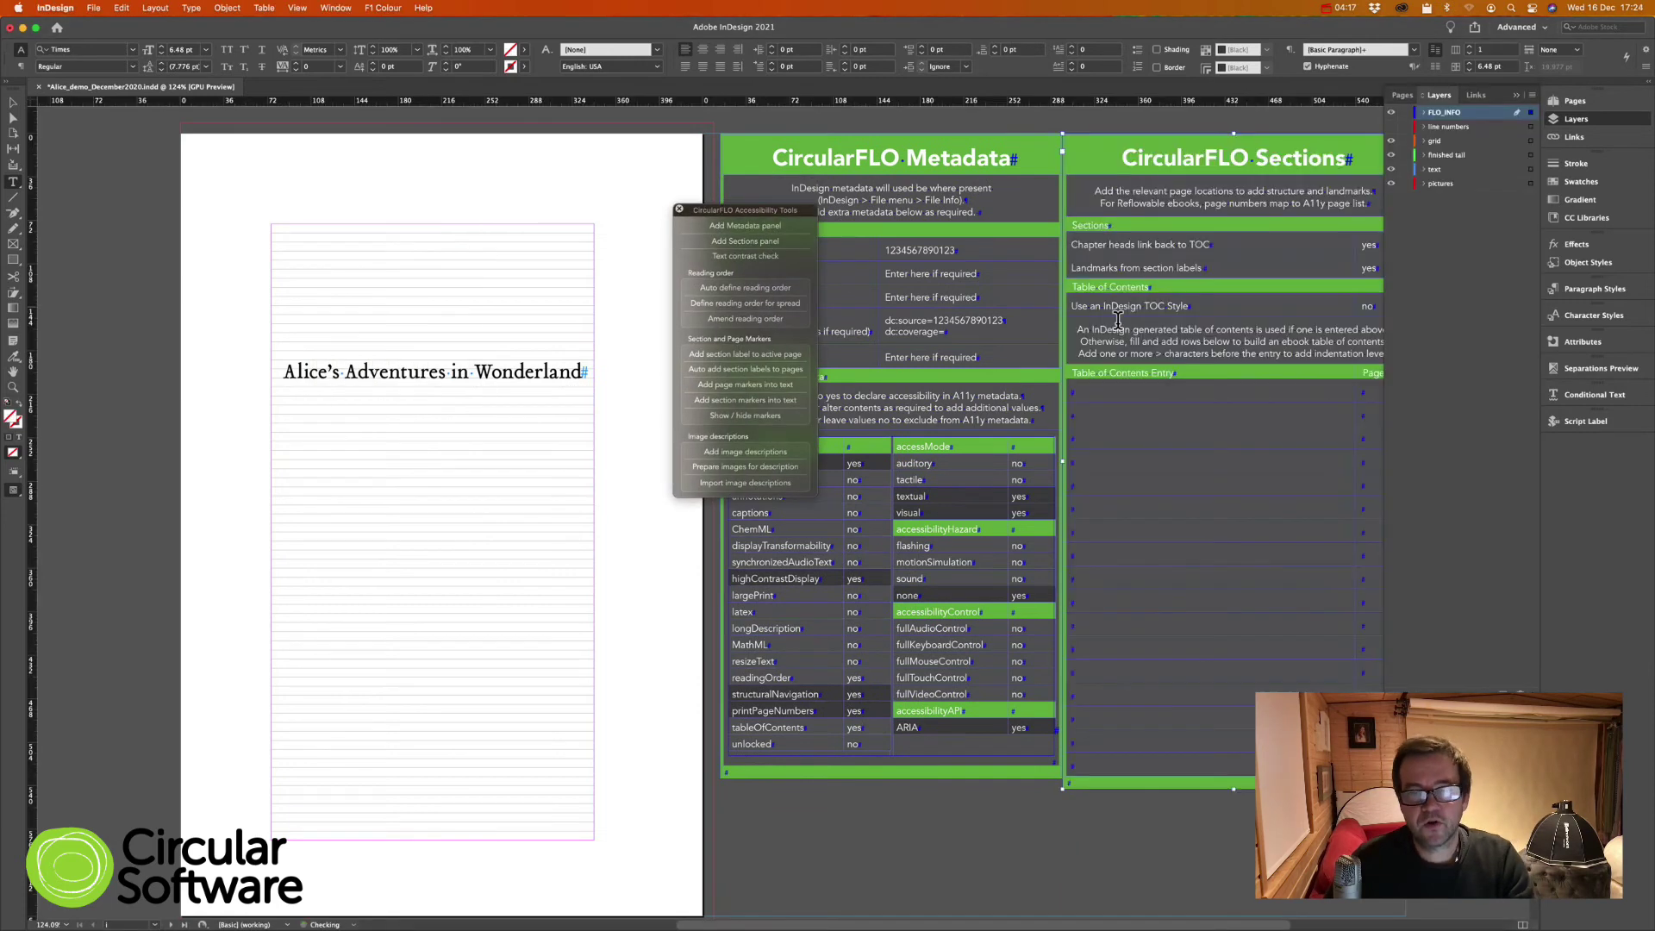
Step: Set Use an InDesign TOC Style to yes in the Sections panel
scroll(1172, 325, "right", 3)
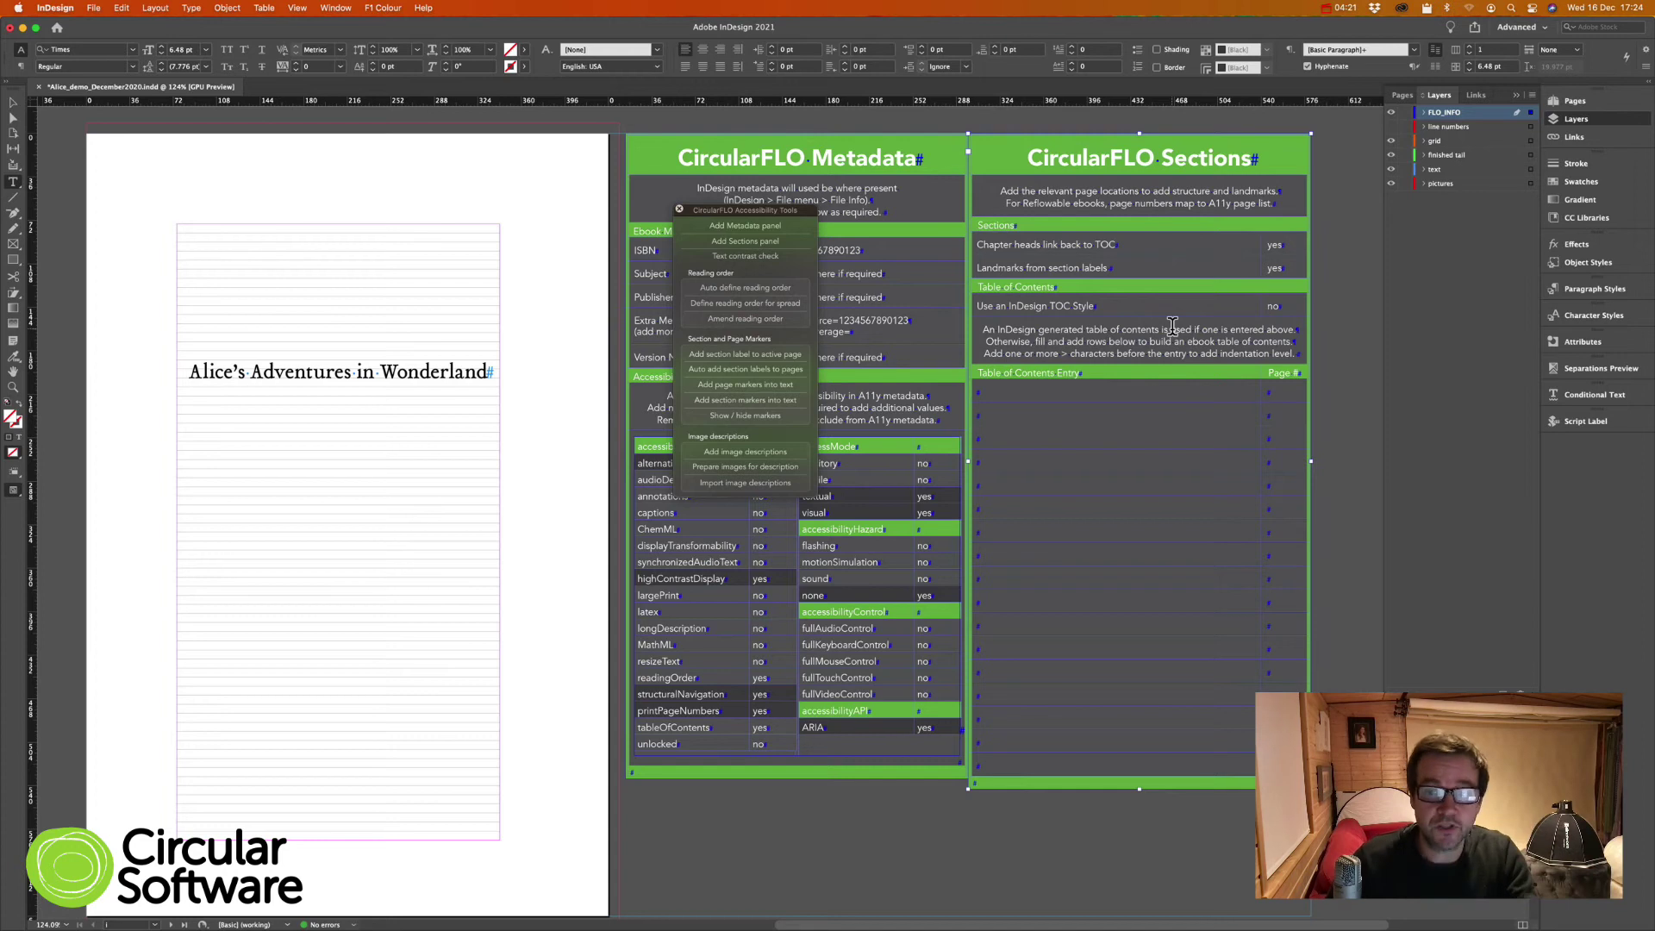
left_click(1273, 305)
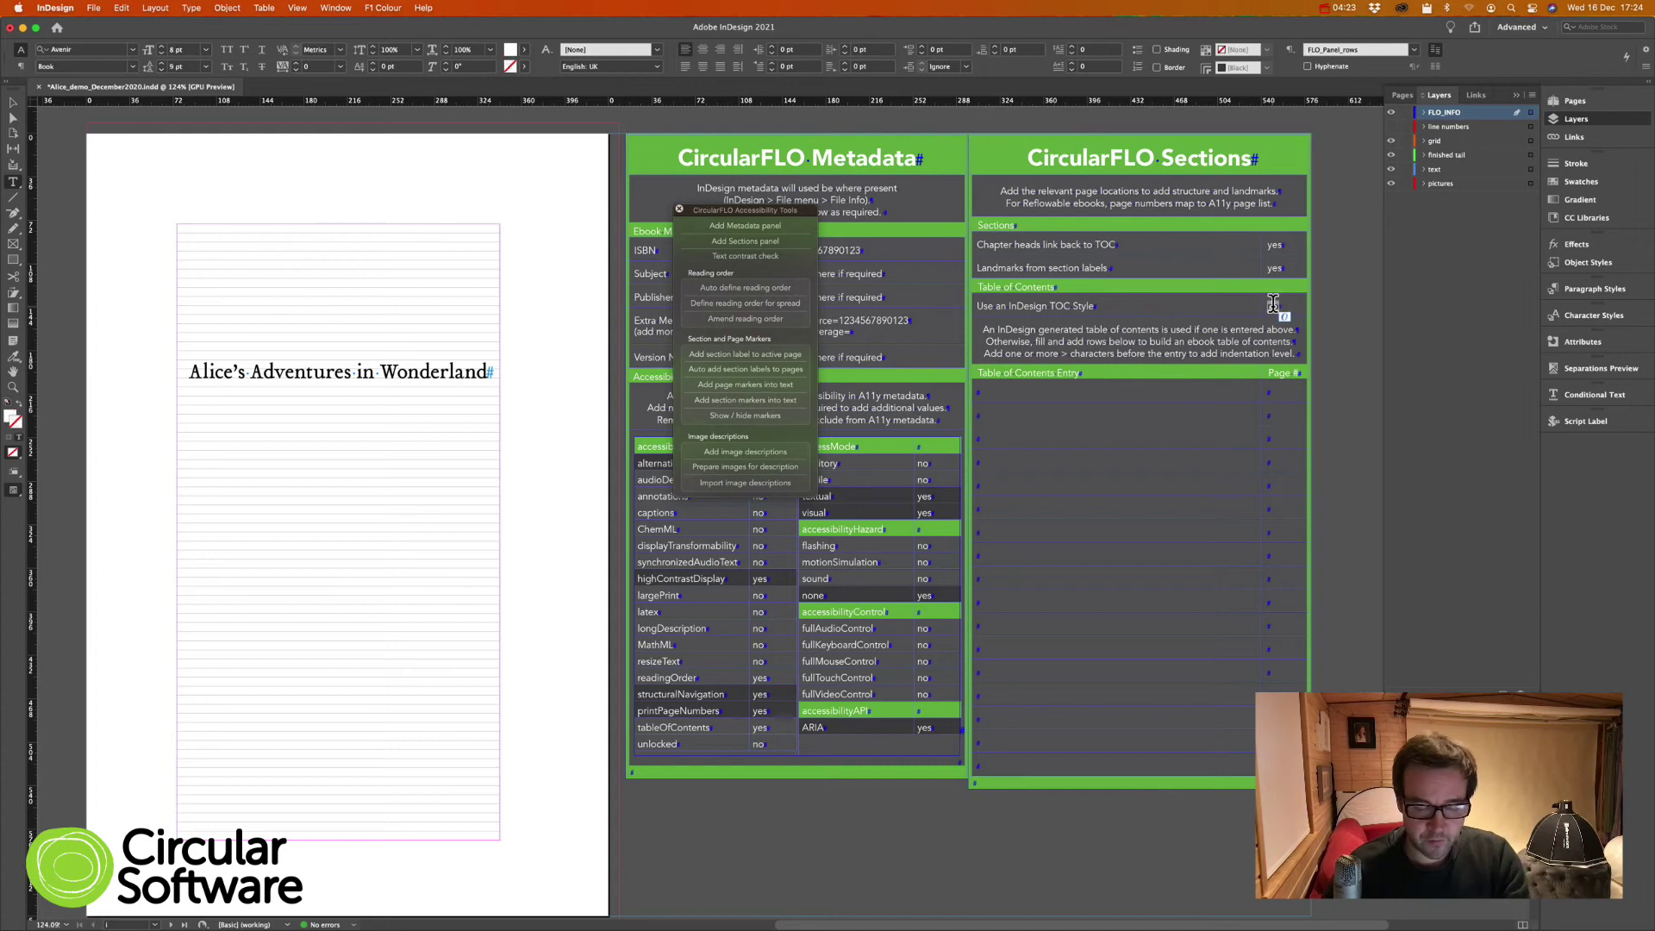
type("yes")
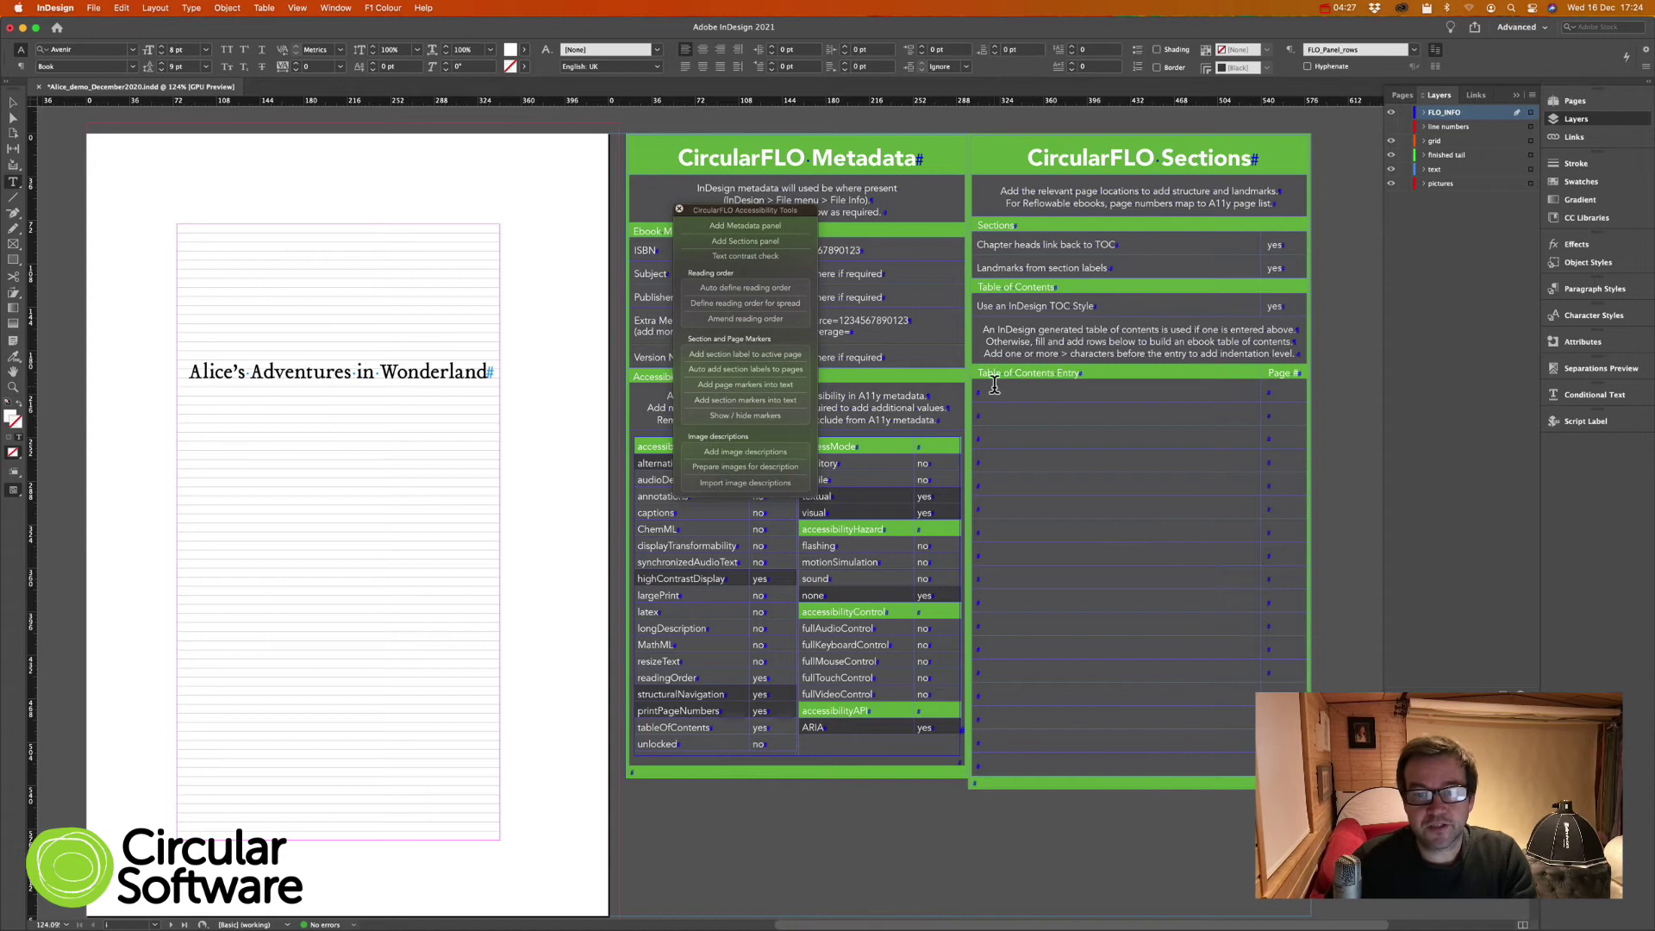
Step: Delete the Table of Contents Entry heading row and all the empty entry rows below it from the Sections panel
left_click_drag(996, 390, 1016, 605)
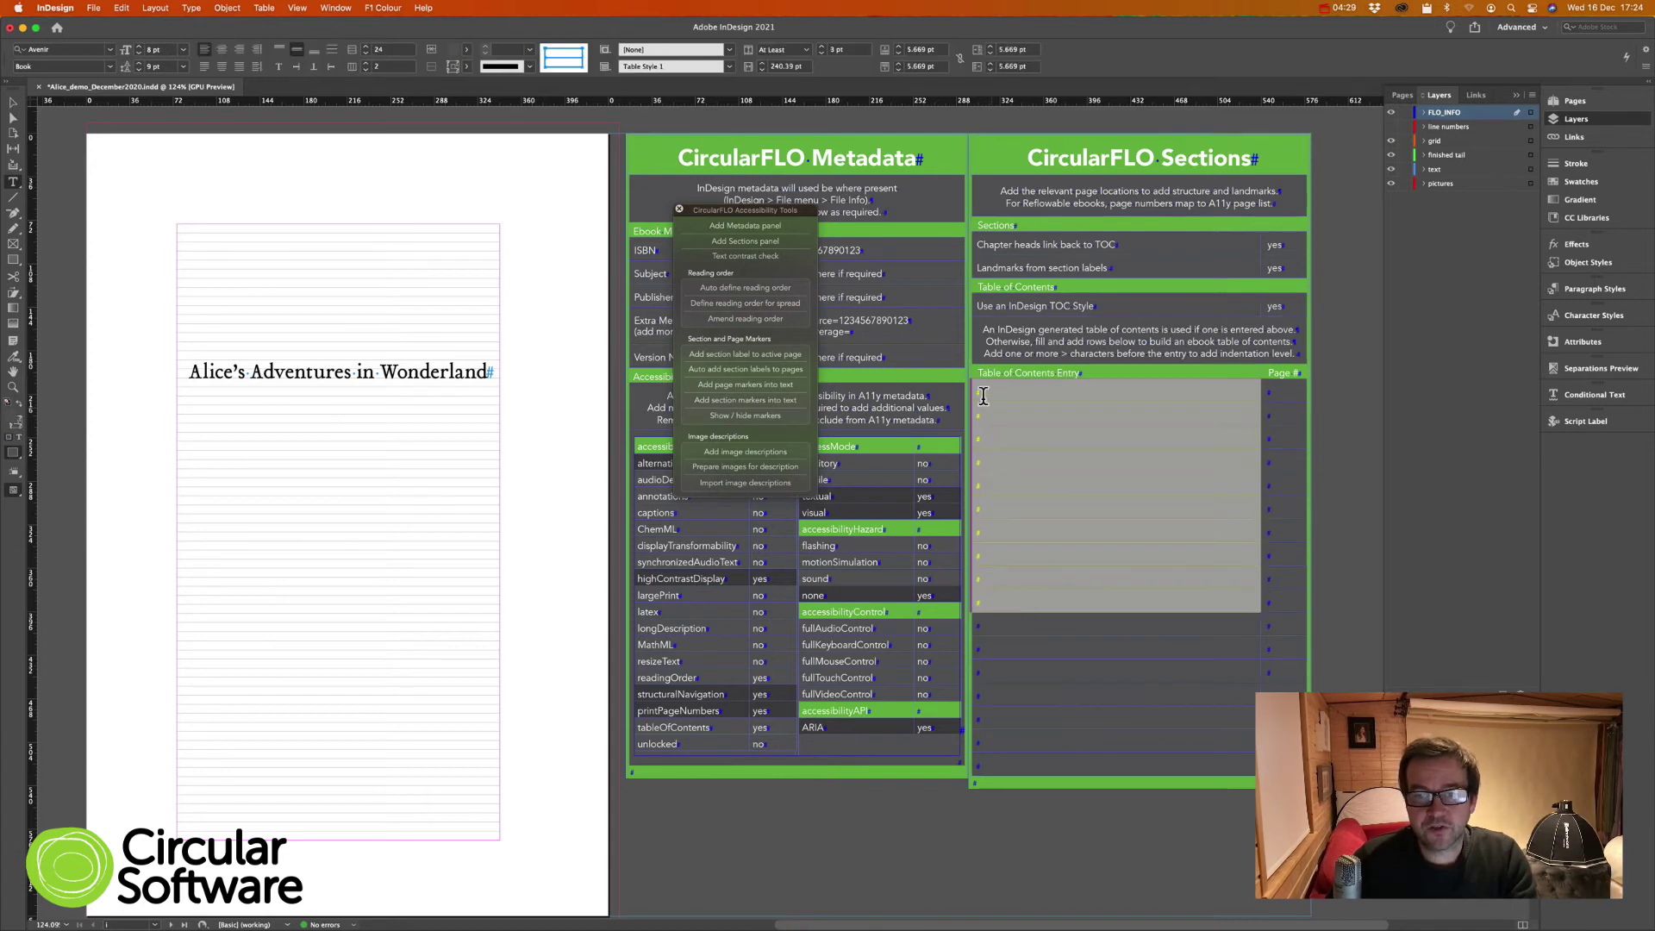
left_click_drag(964, 377, 961, 762)
scroll(961, 762, "down", 3)
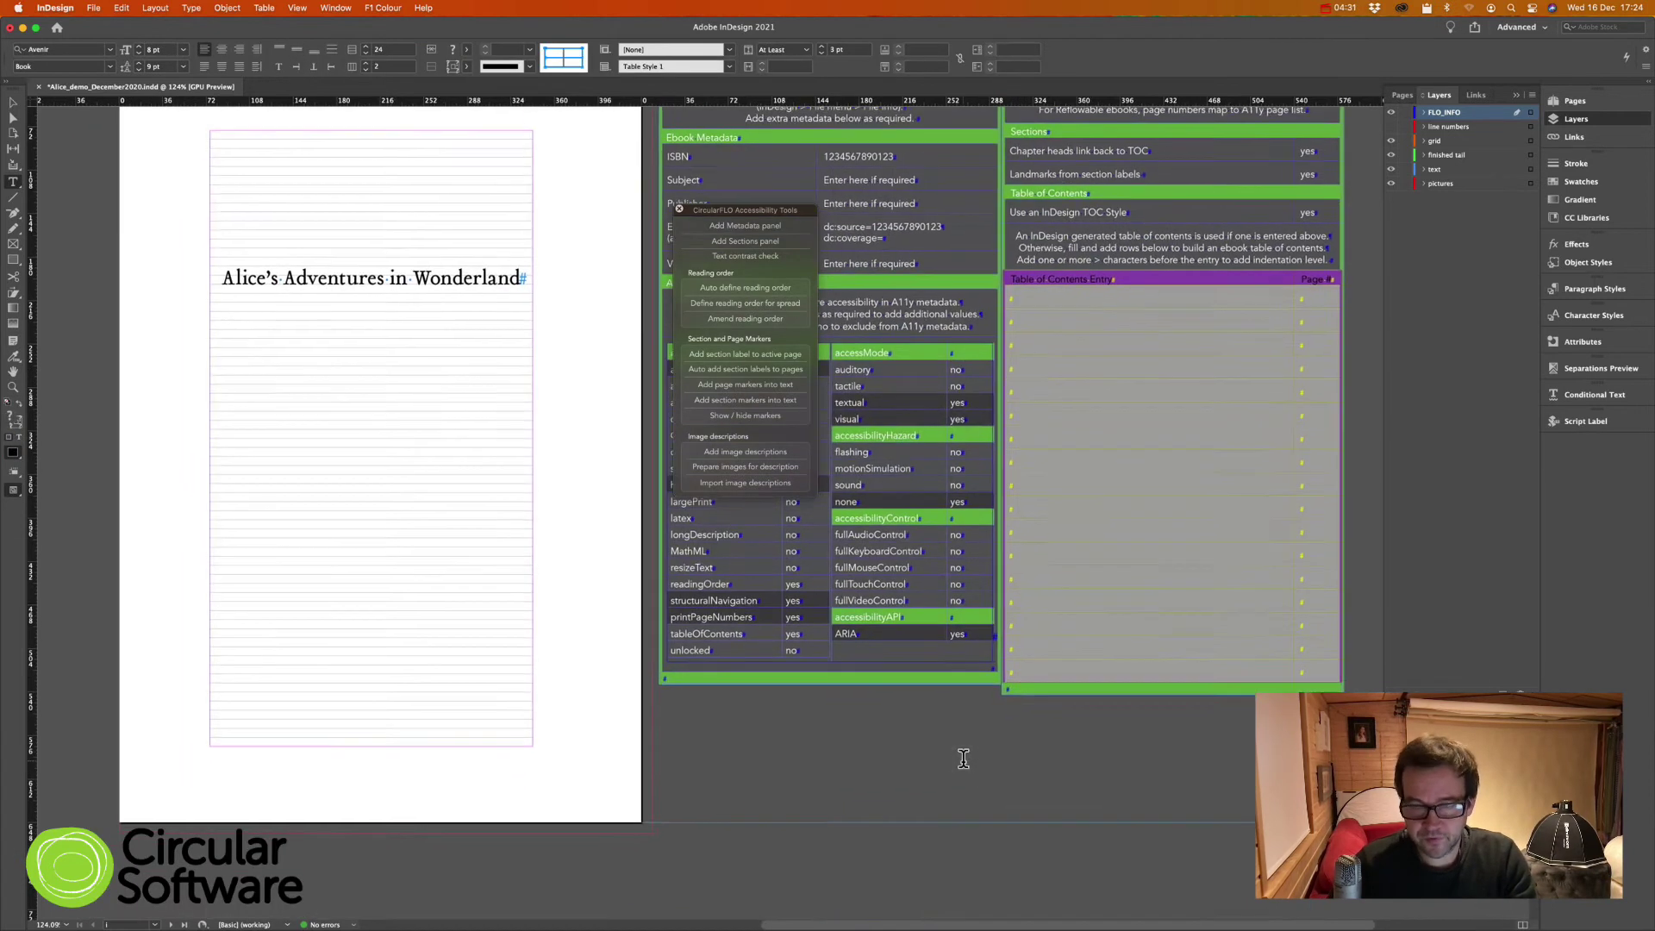
key("super+BackSpace")
scroll(1129, 319, "up", 4)
scroll(1129, 319, "right", 3)
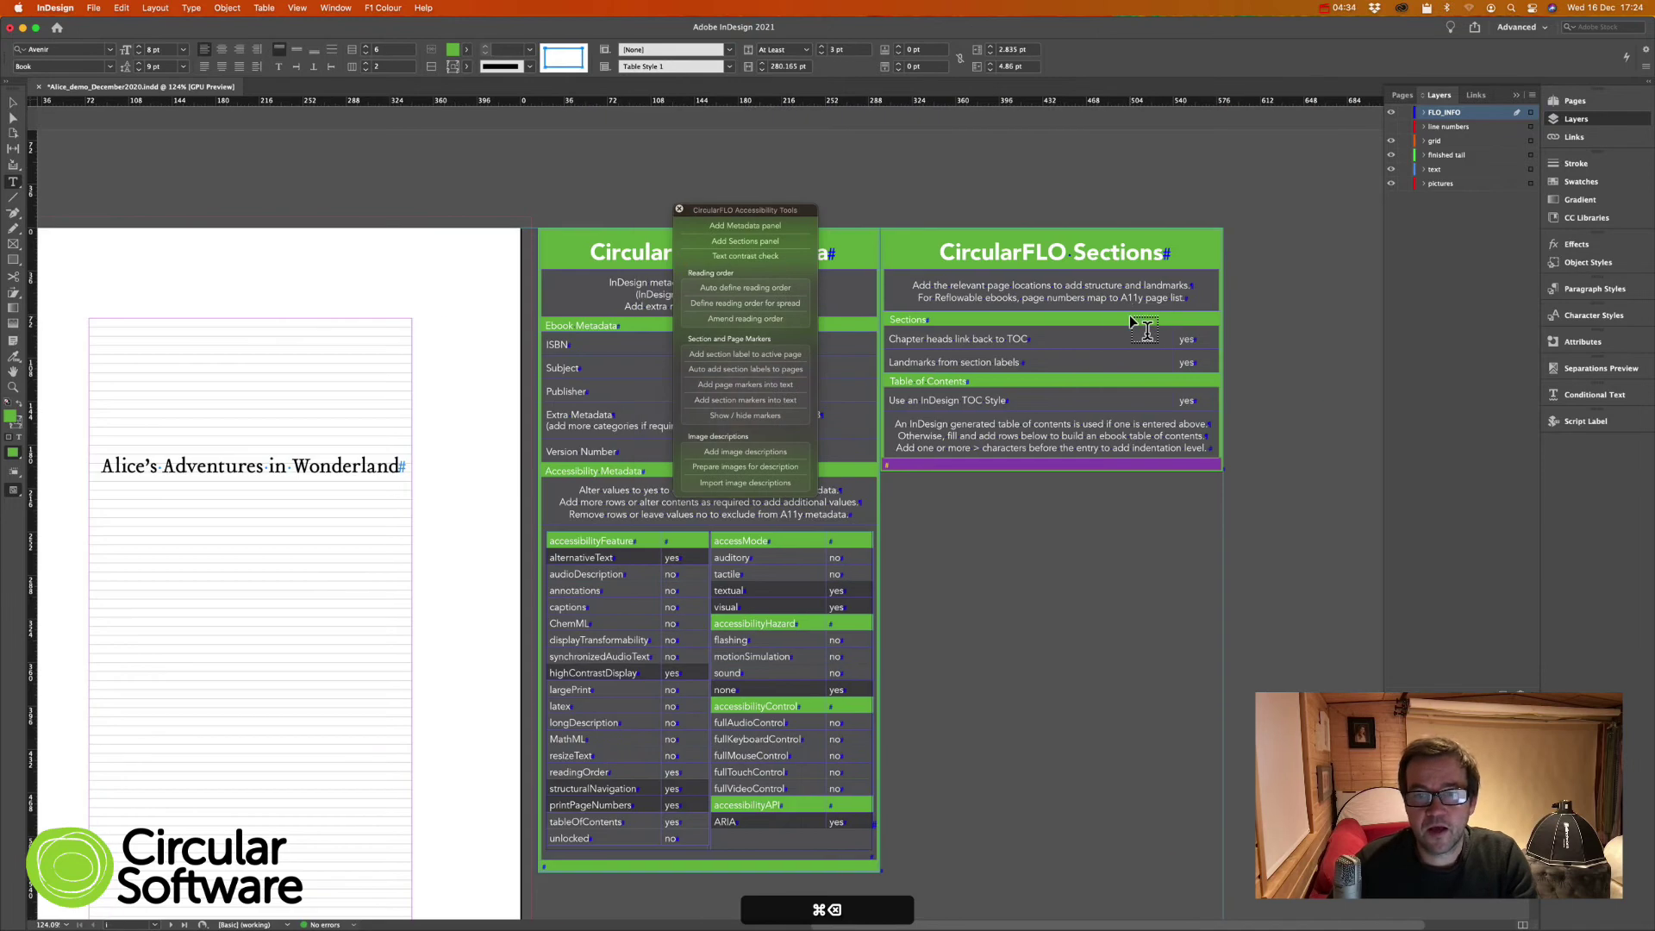
Step: Delete the existing contents list with page numbers from the Contents page on spread viii-ix
left_click(1572, 103)
double_click(1465, 331)
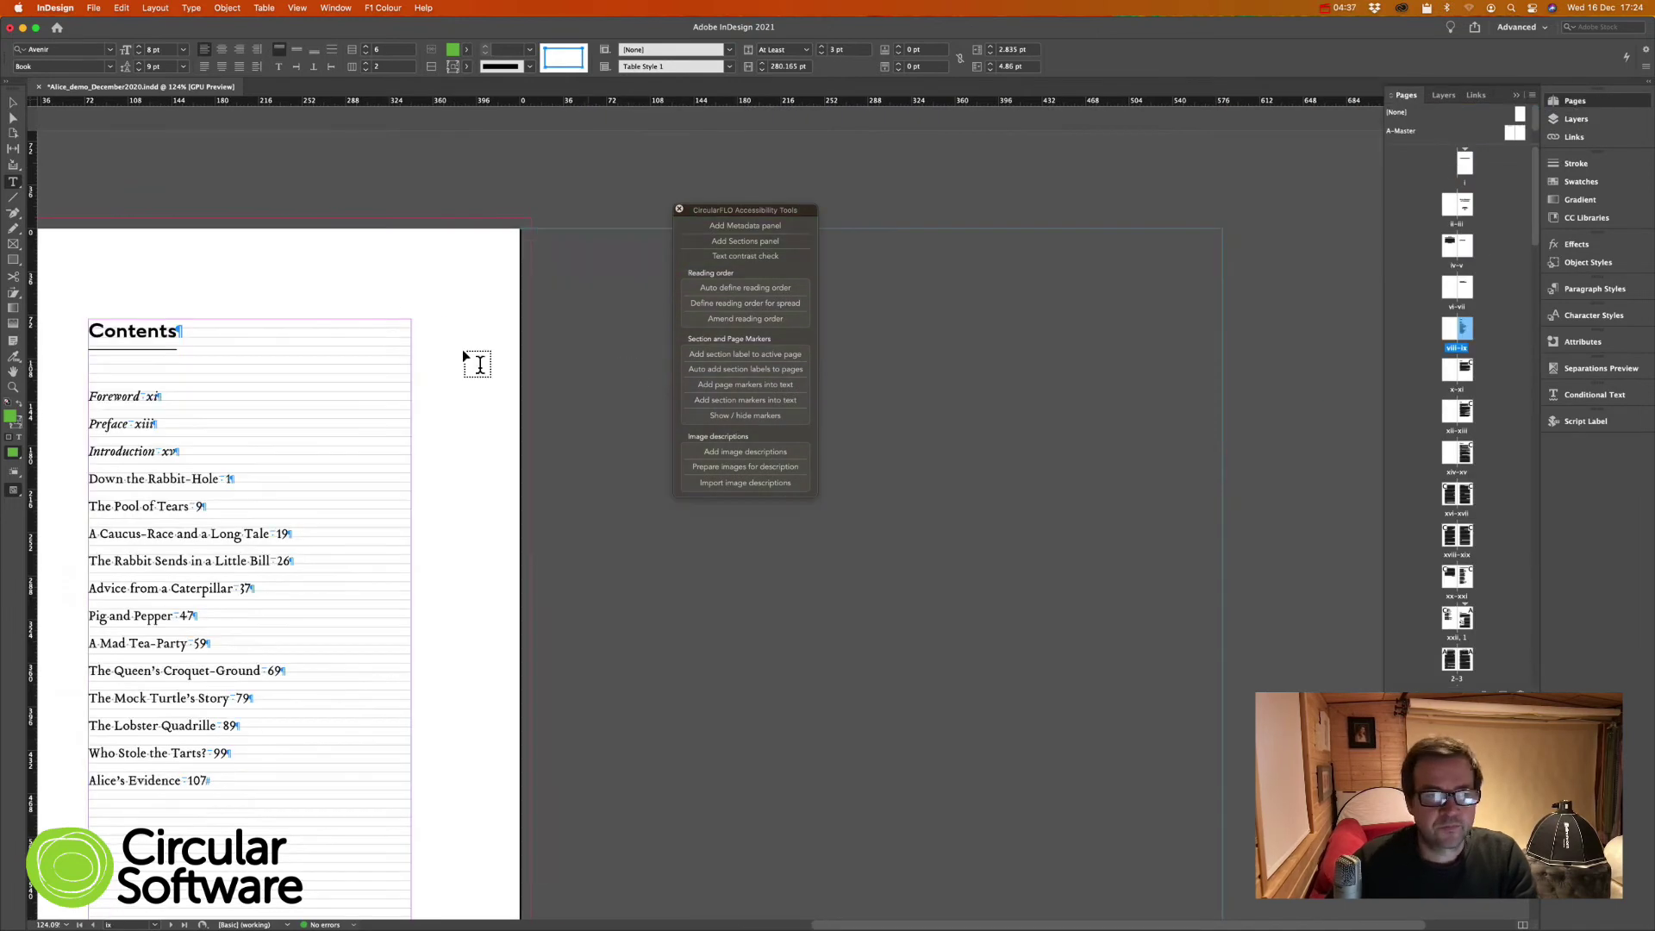
scroll(382, 330, "left", 5)
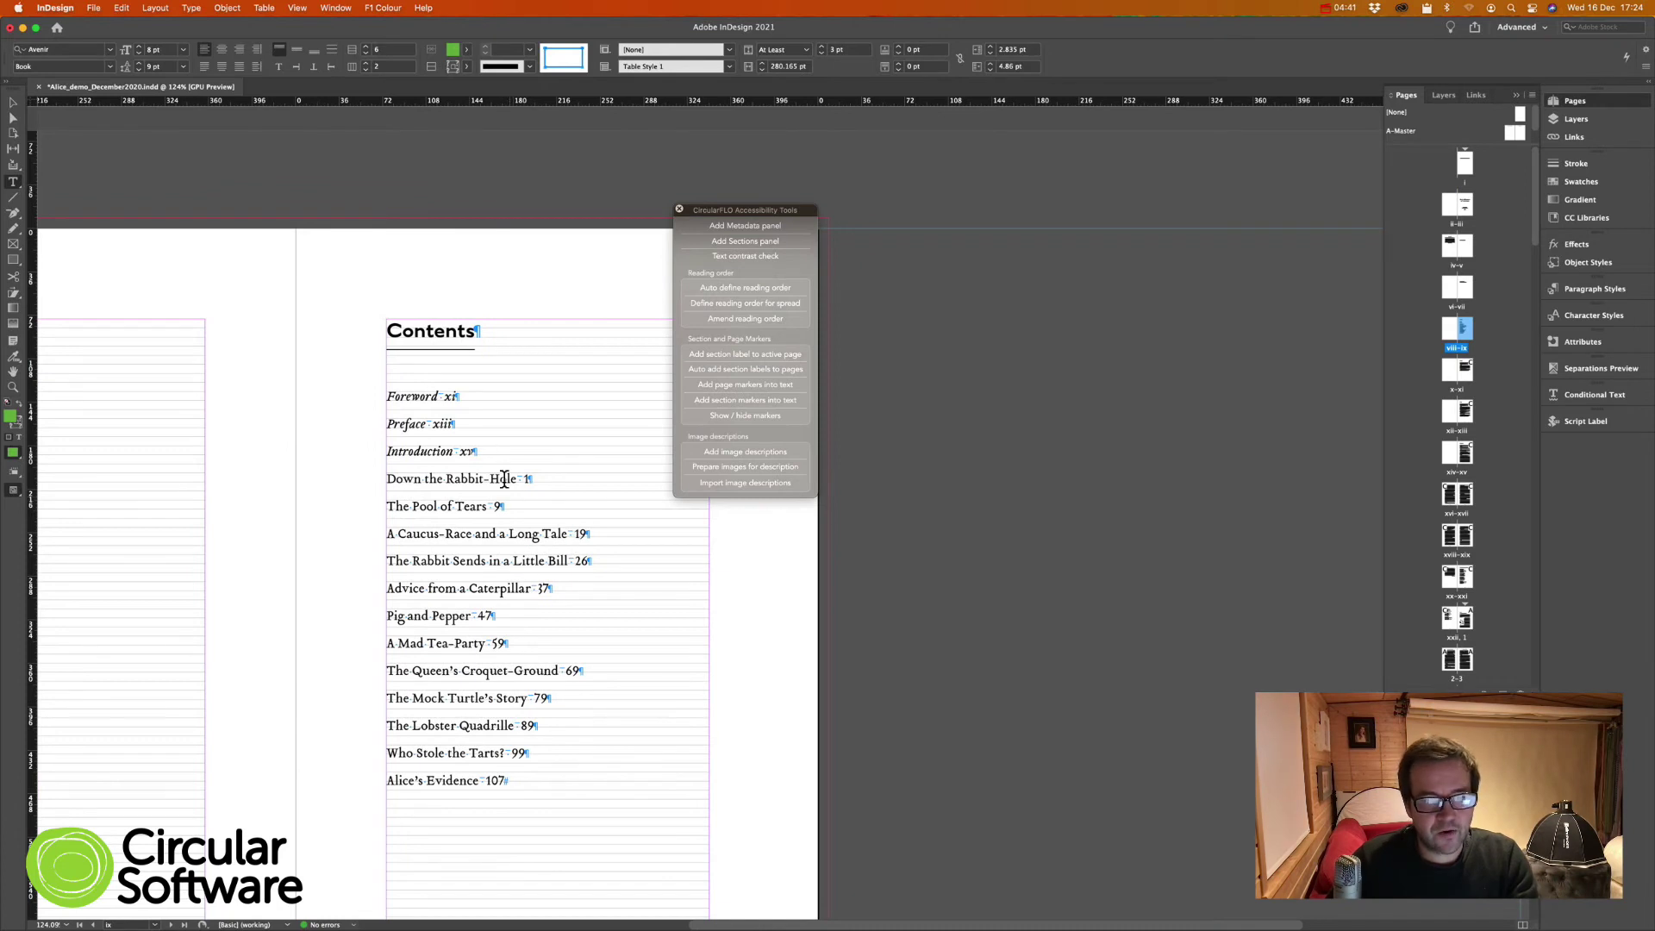
left_click(491, 448)
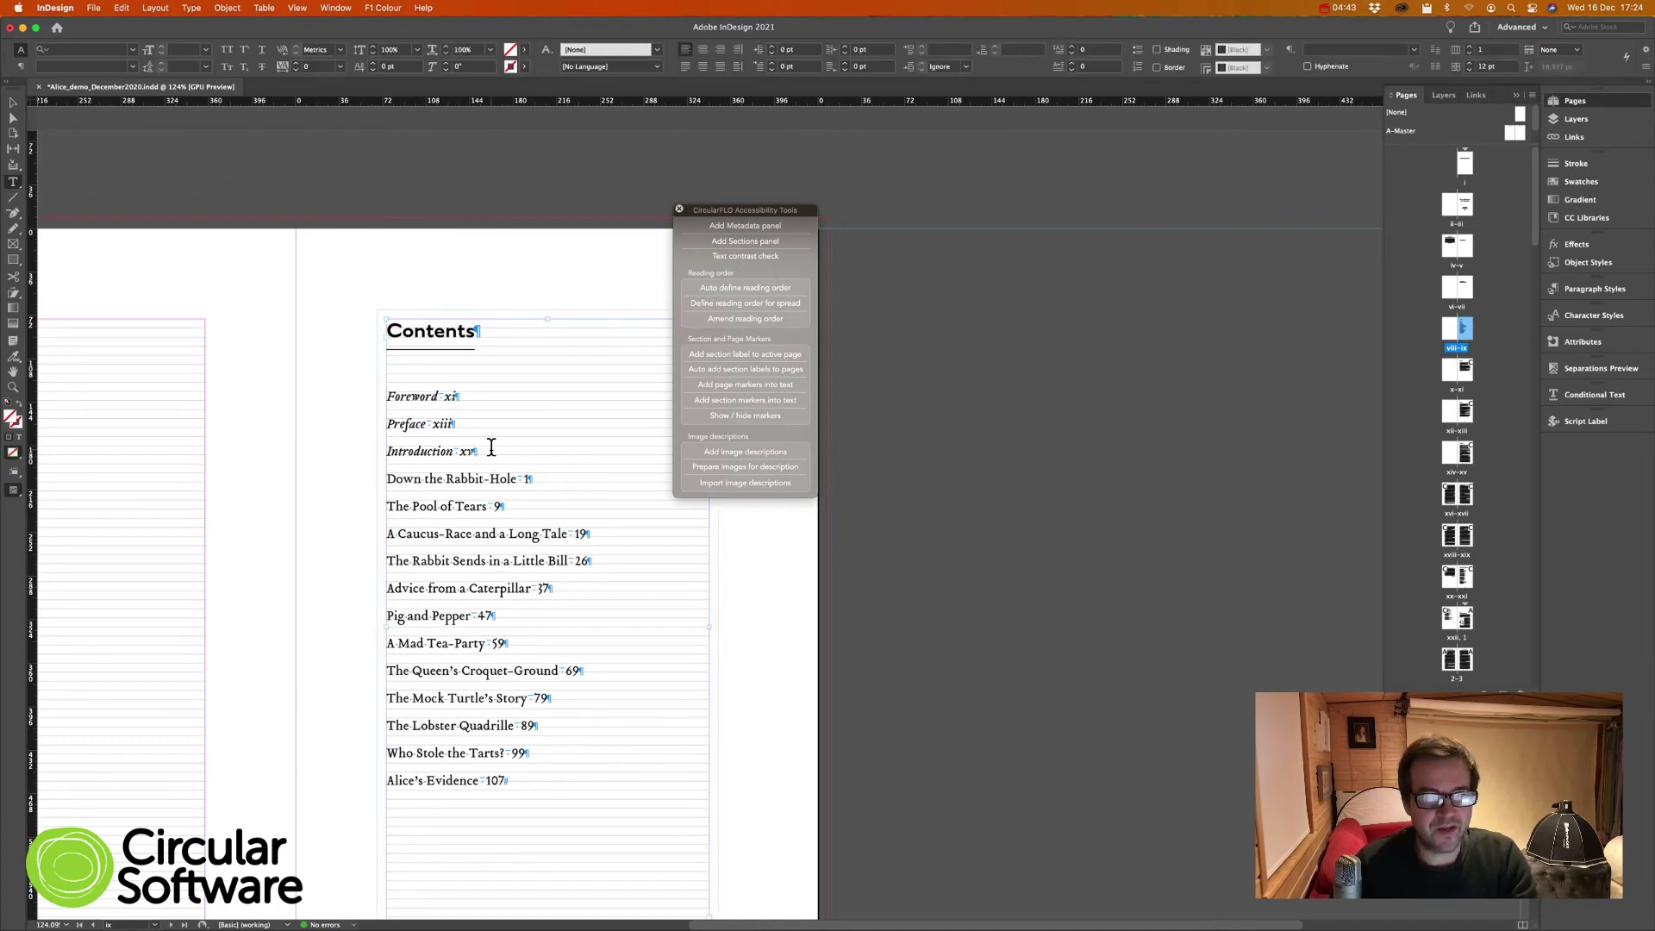
key("Delete")
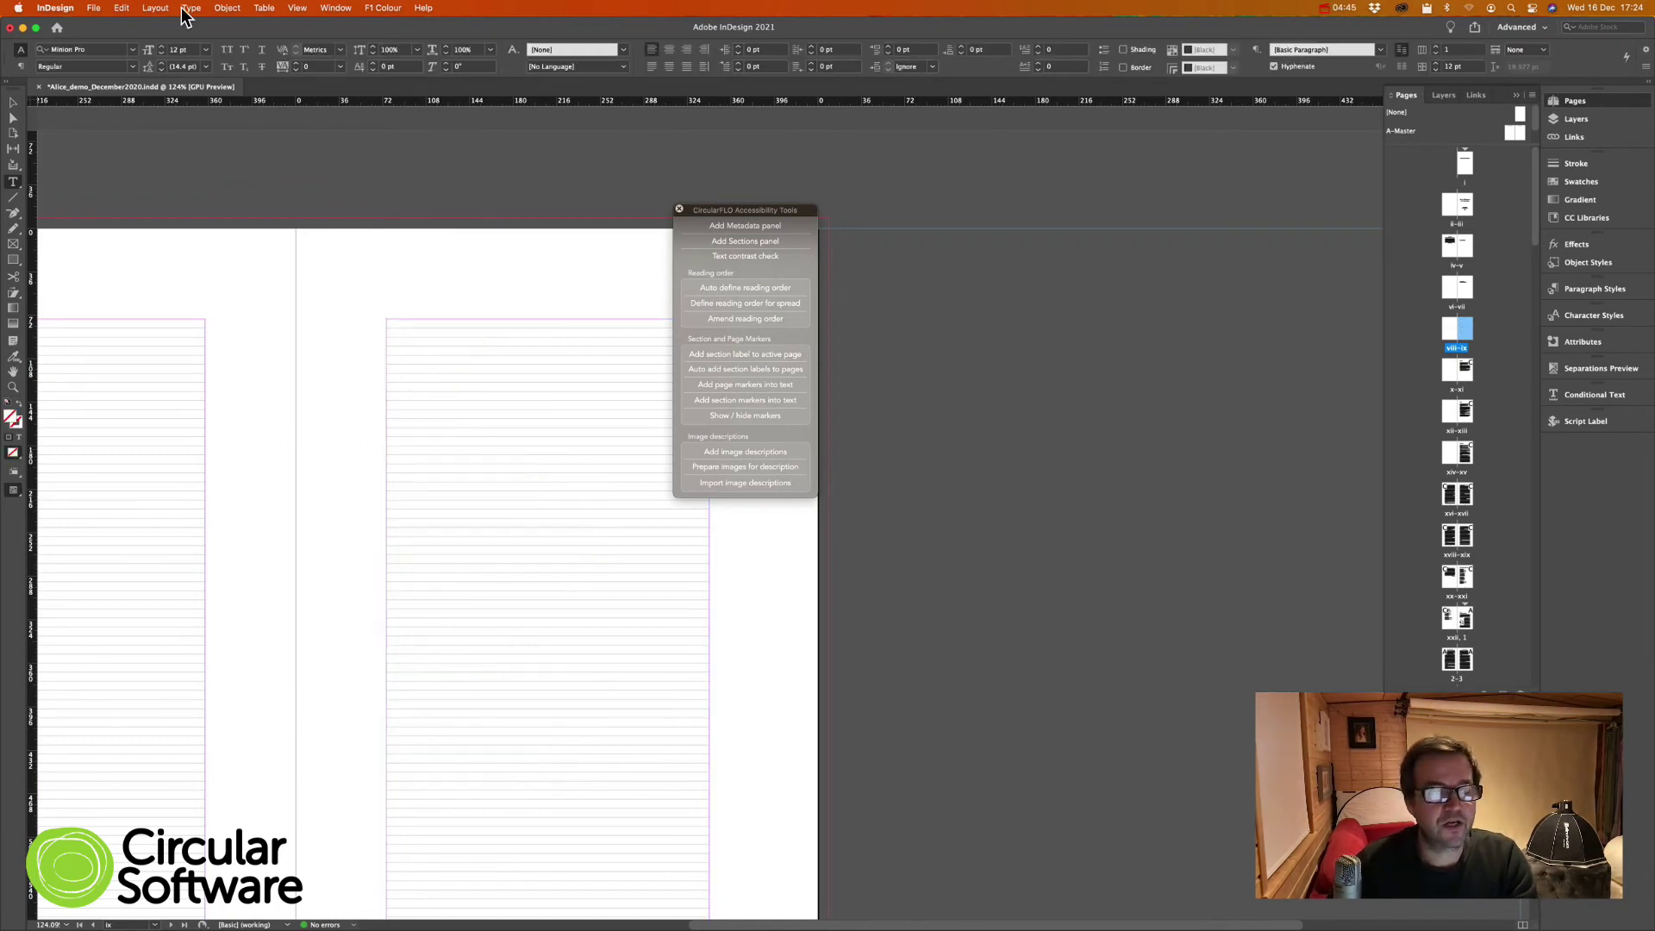
Step: Generate the Alice TOC table of contents with No Page Number for the chapter title and front matter head styles, and place it within page ix's margins
left_click(125, 8)
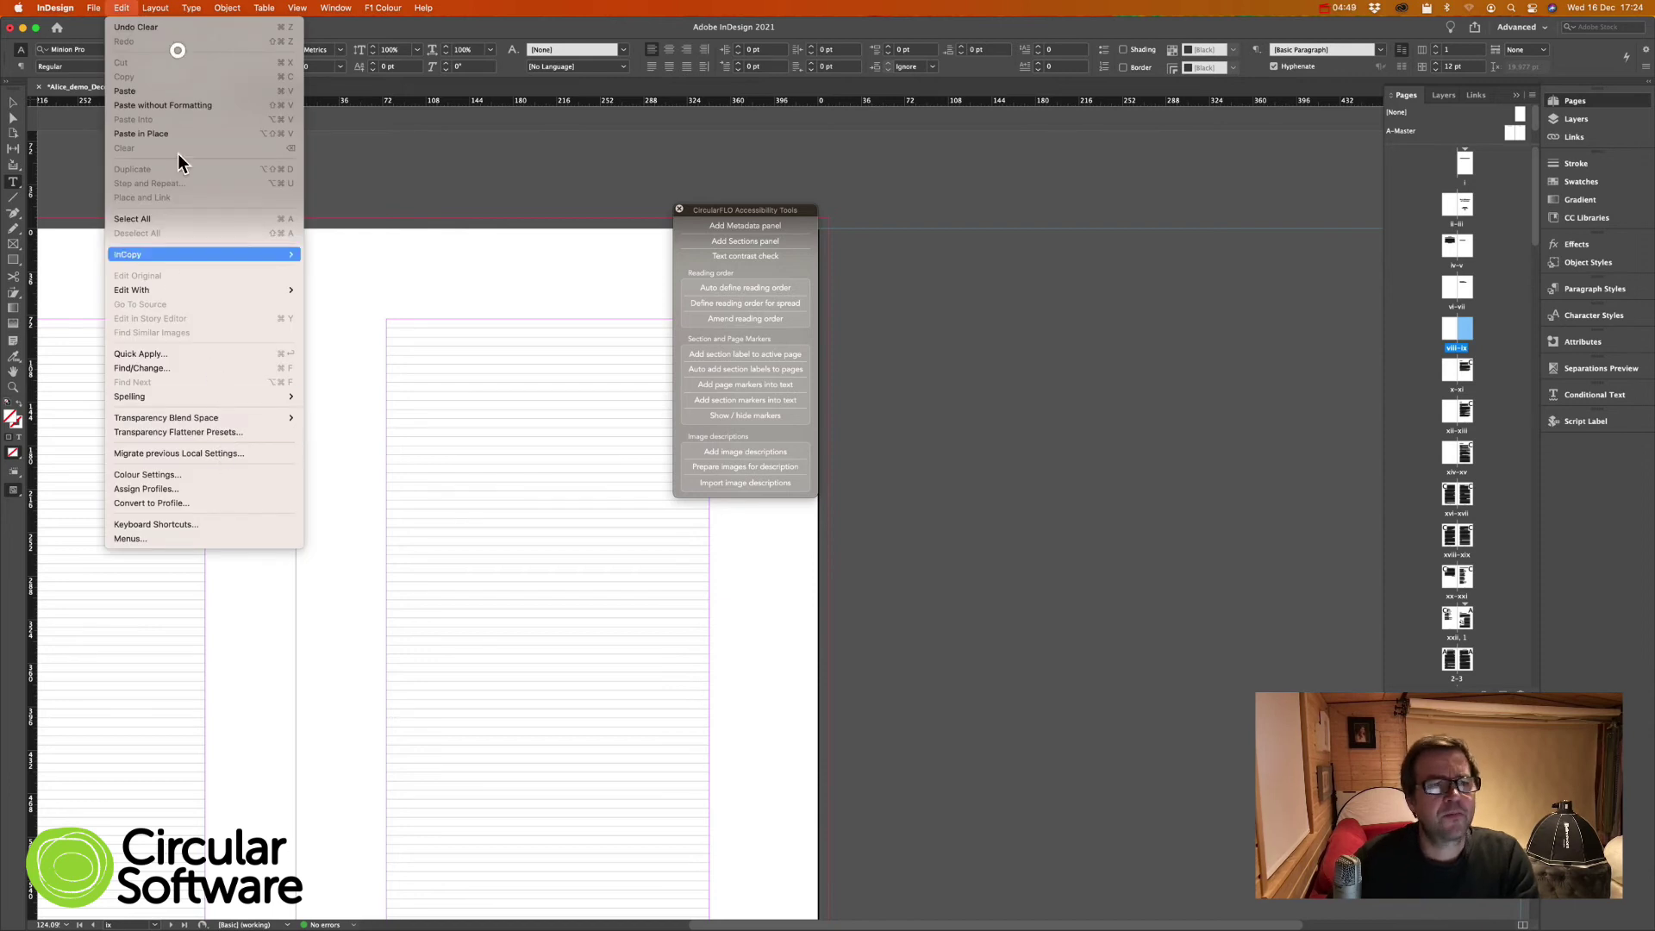
mouse_move(164, 8)
left_click(215, 298)
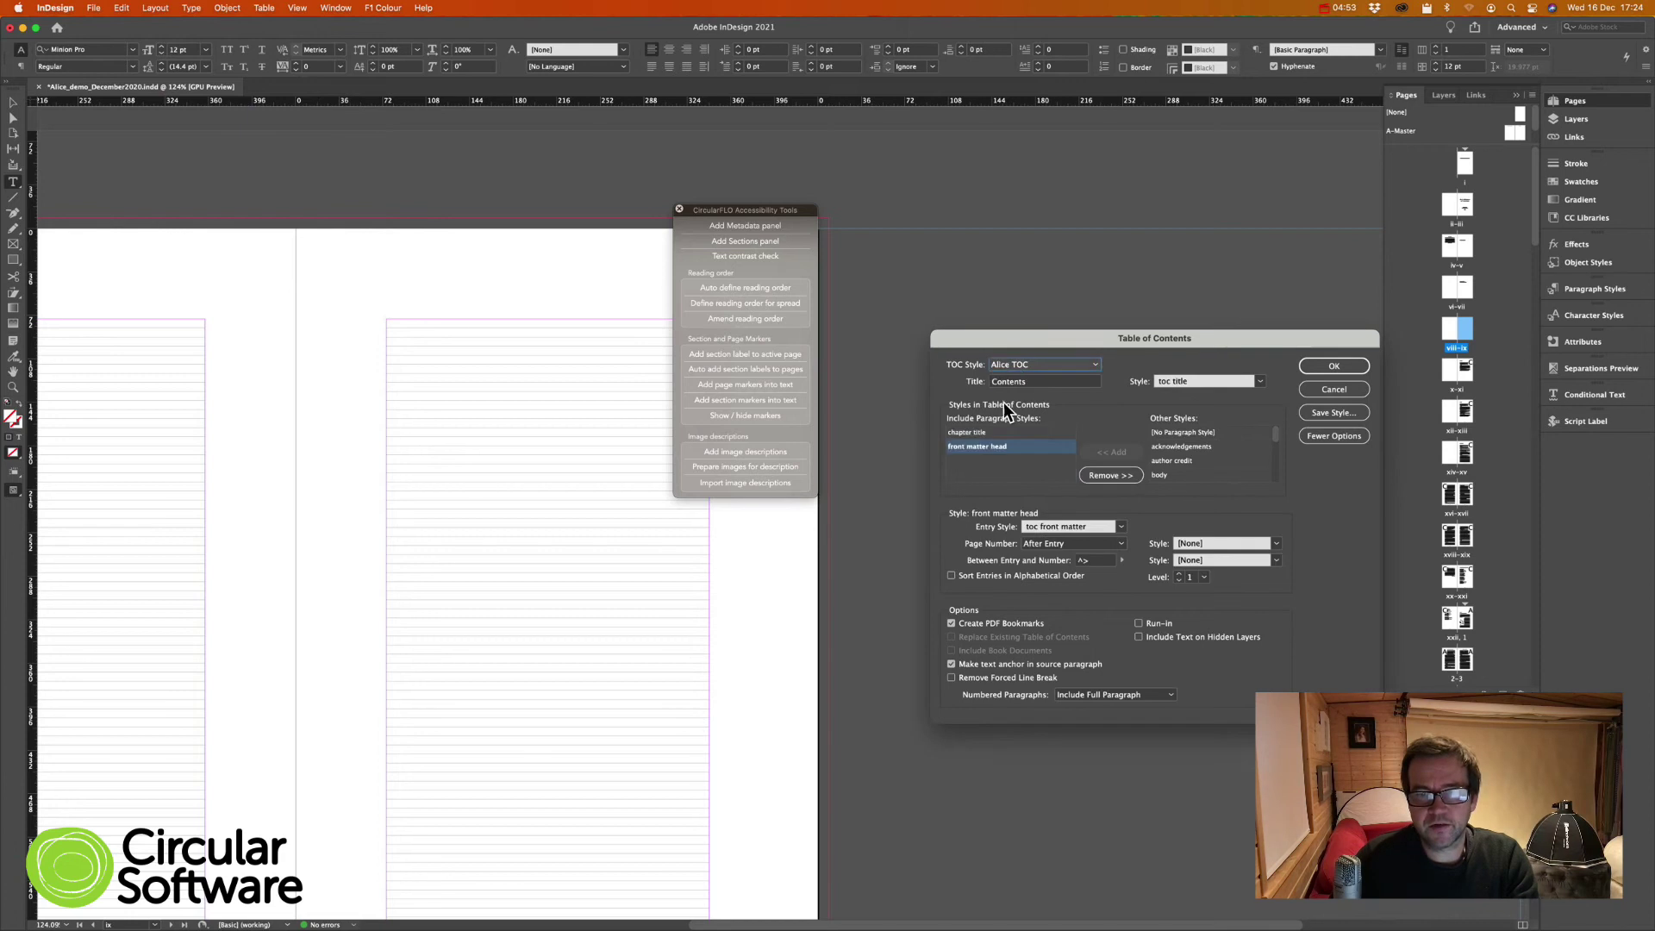
left_click(969, 432)
left_click(1111, 543)
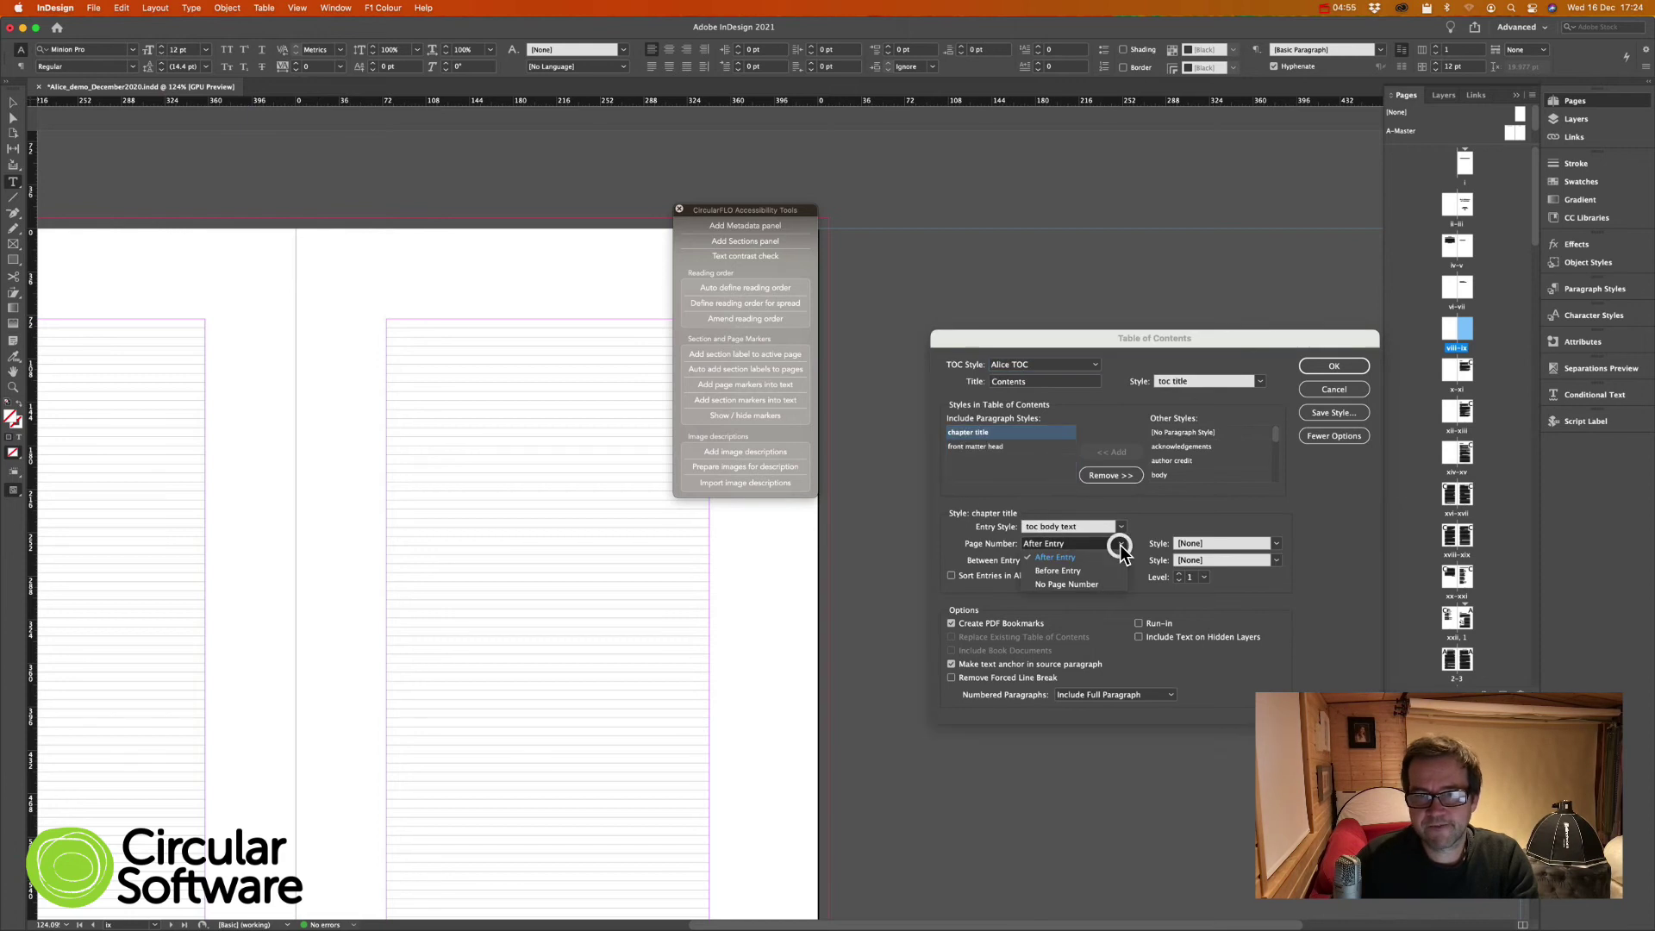
left_click(1069, 585)
left_click(1035, 447)
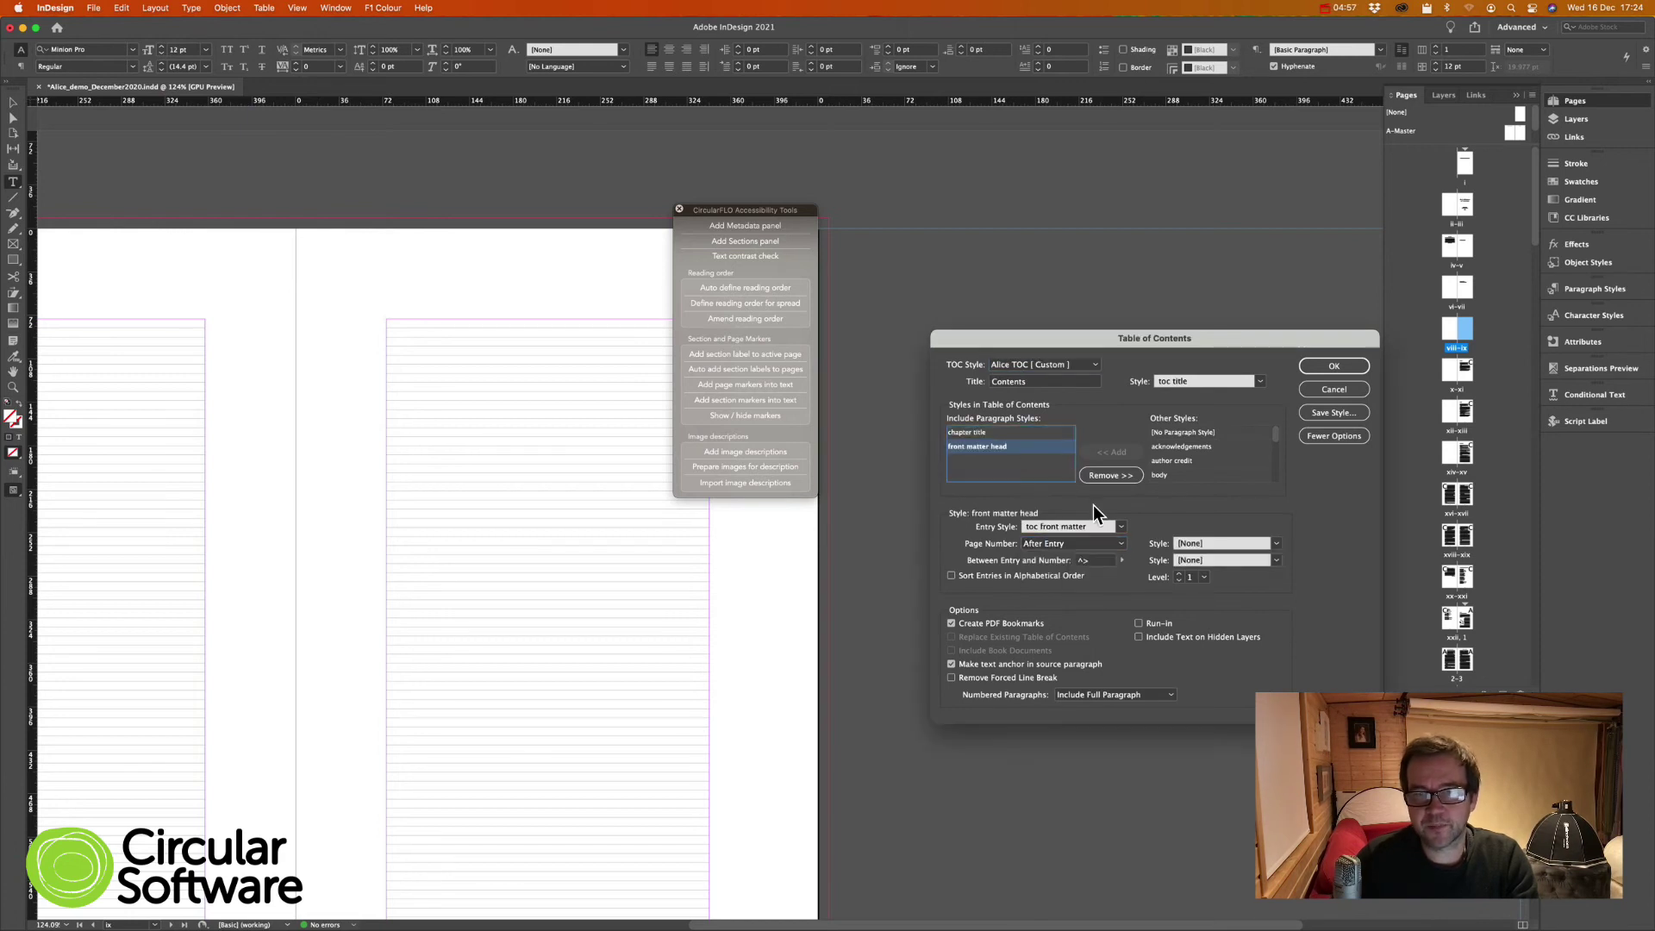
left_click(1115, 543)
left_click(1100, 579)
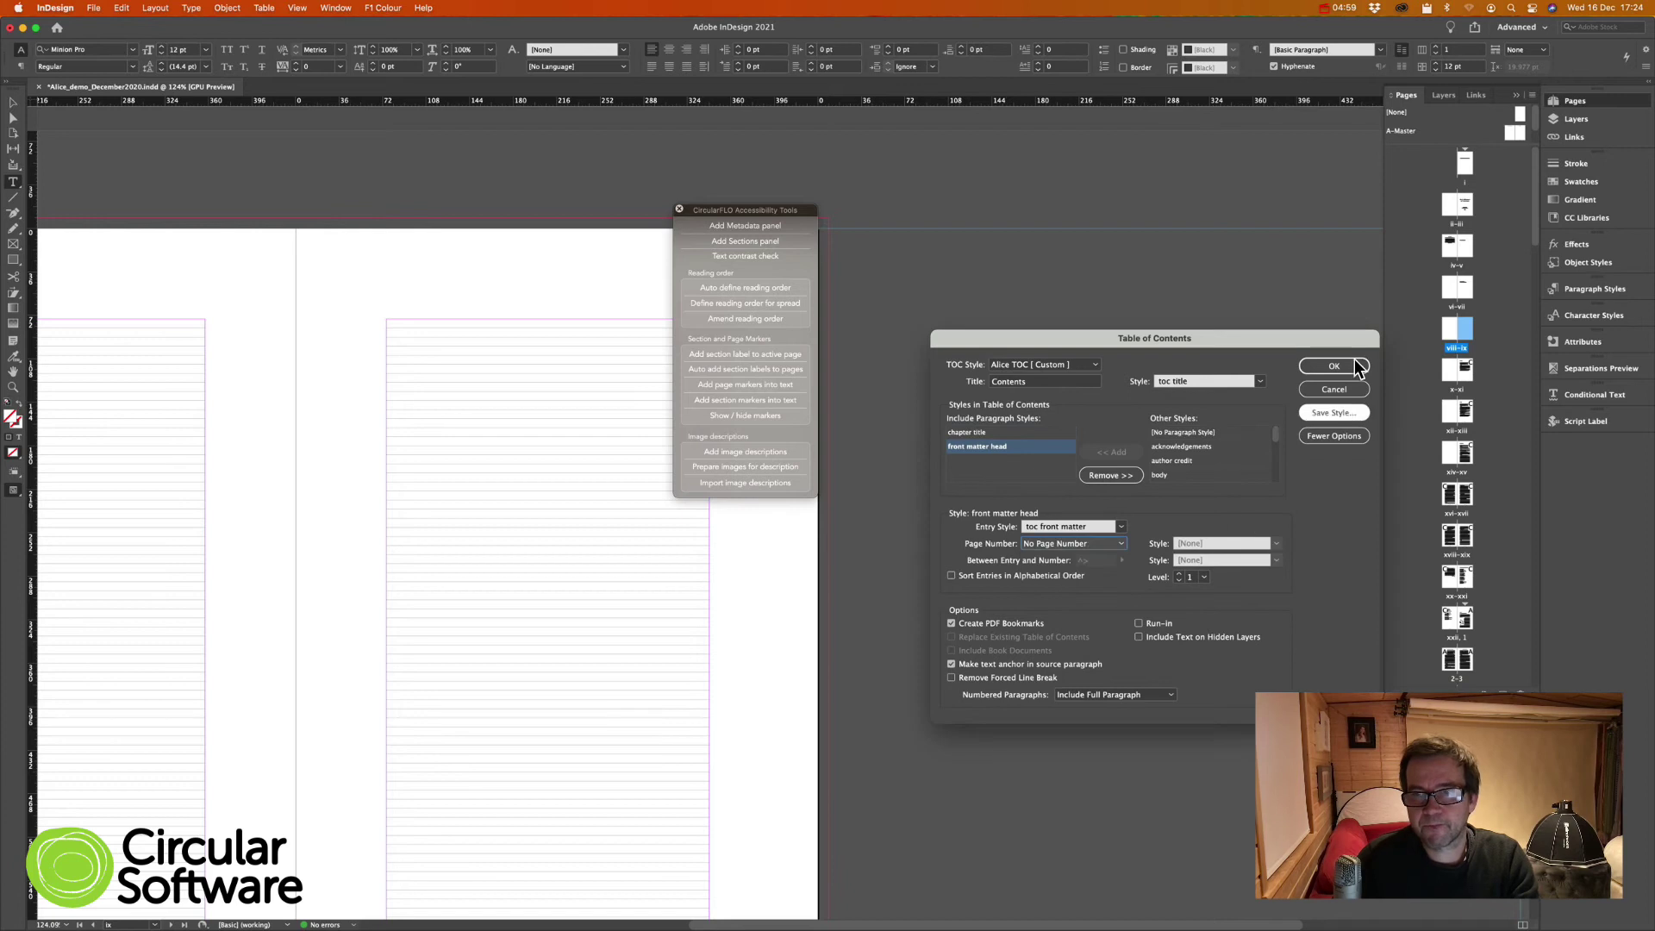
left_click(1346, 364)
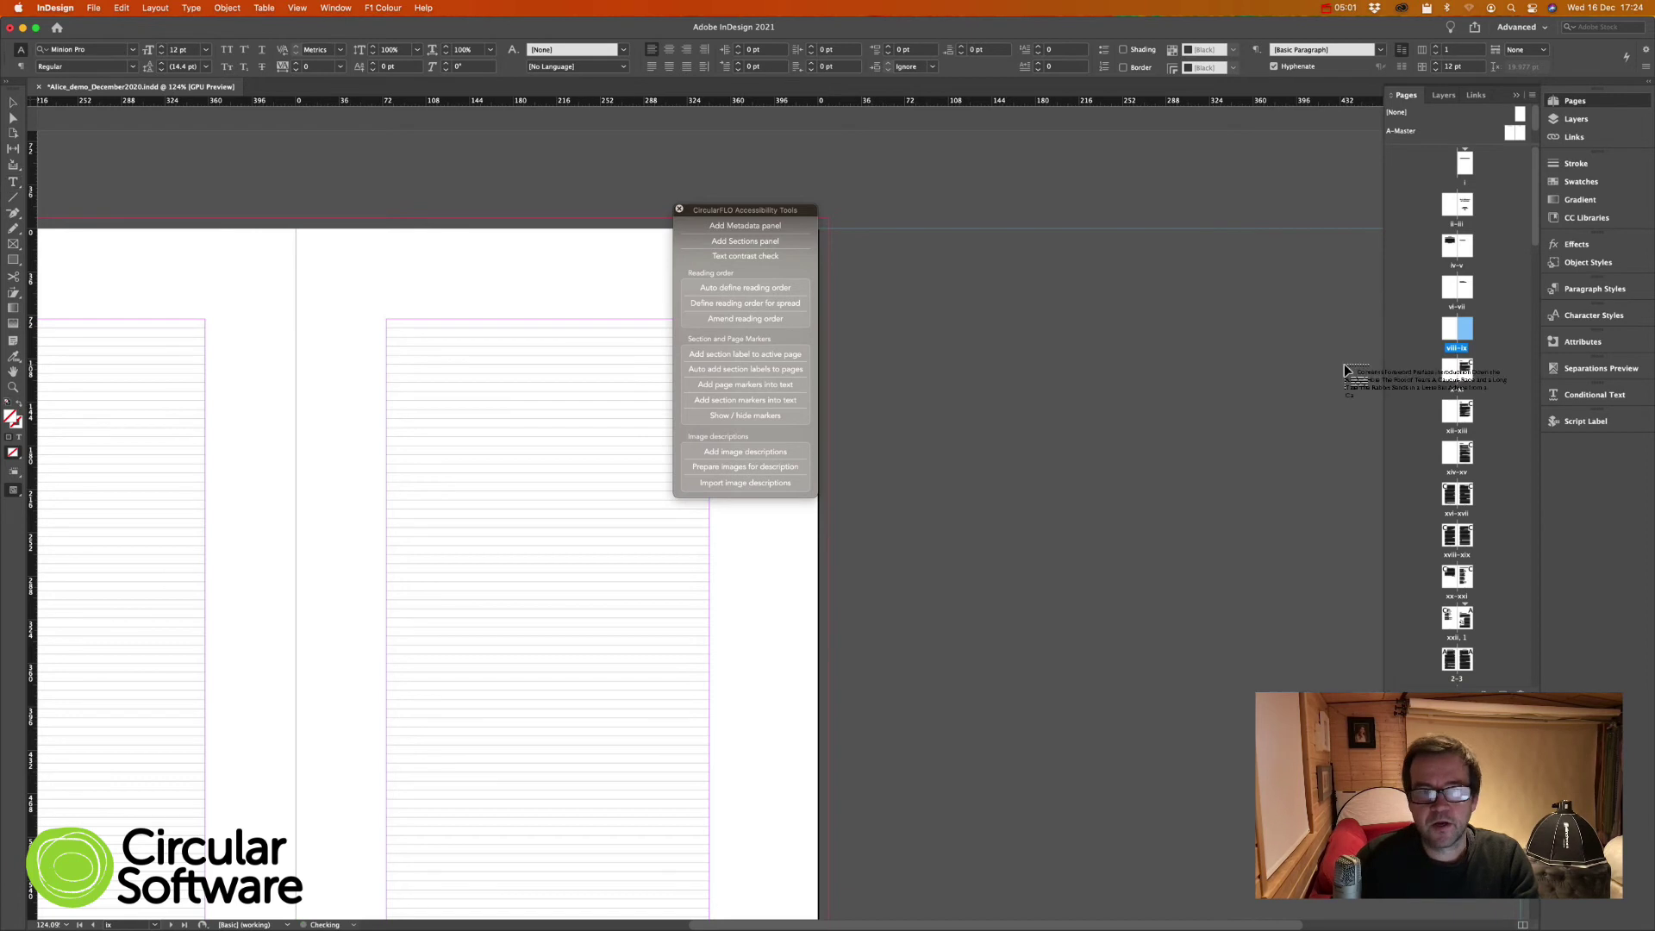
left_click(387, 316)
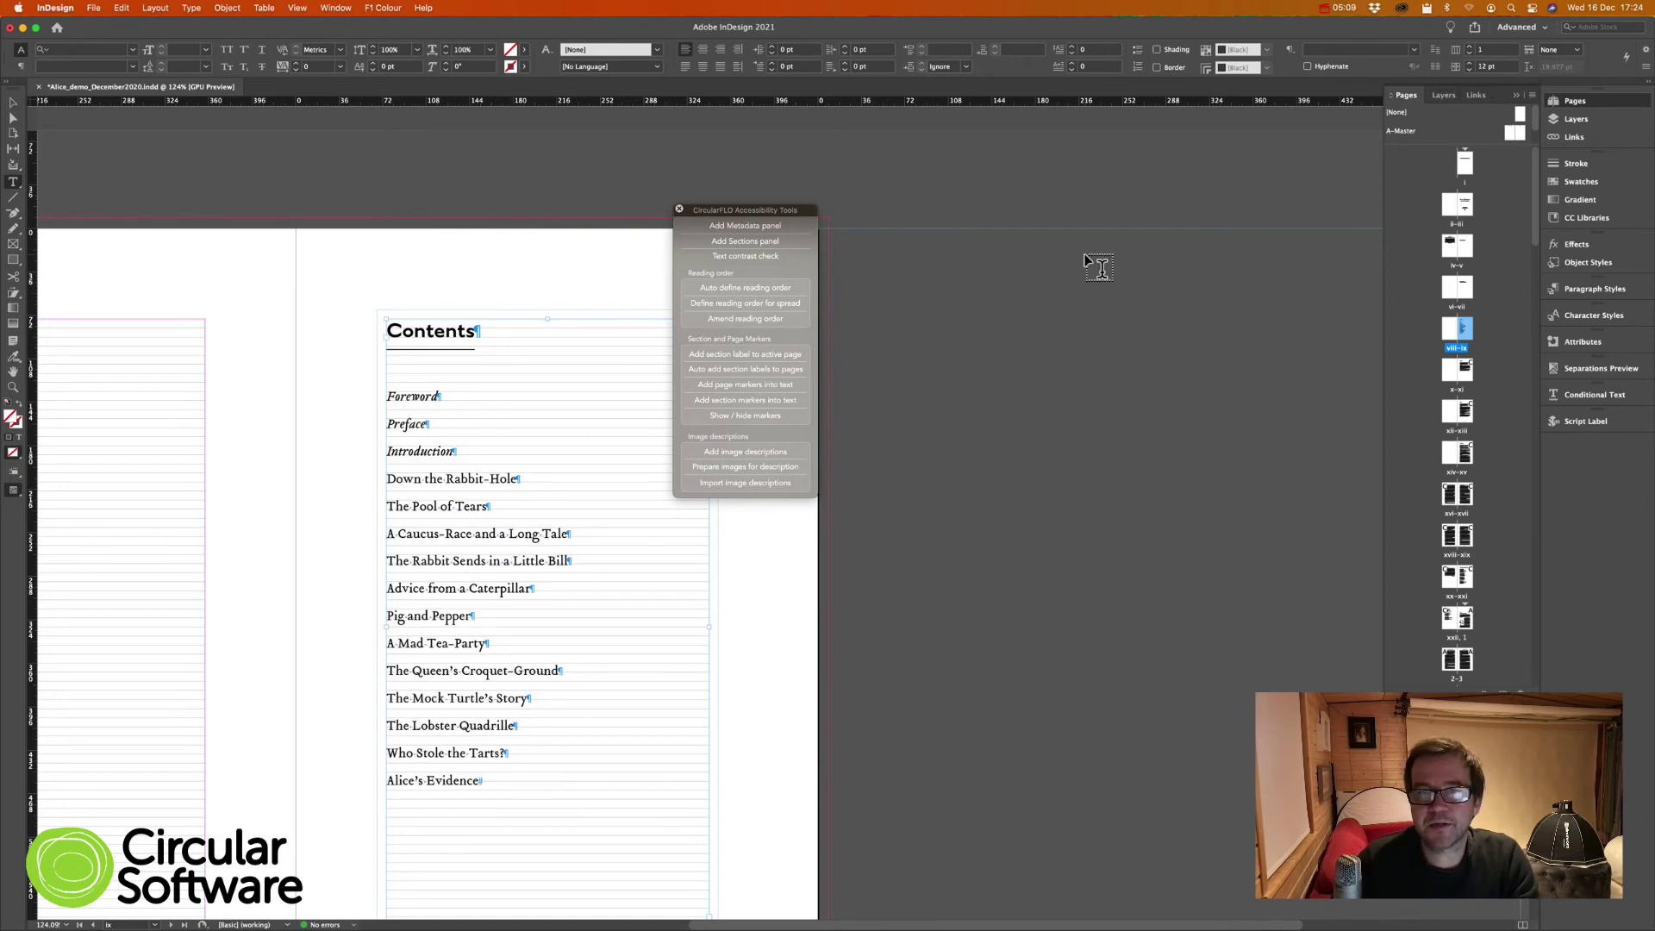
Step: Add the halftitlepage landmark as a section label to page i
left_click_drag(782, 210, 975, 214)
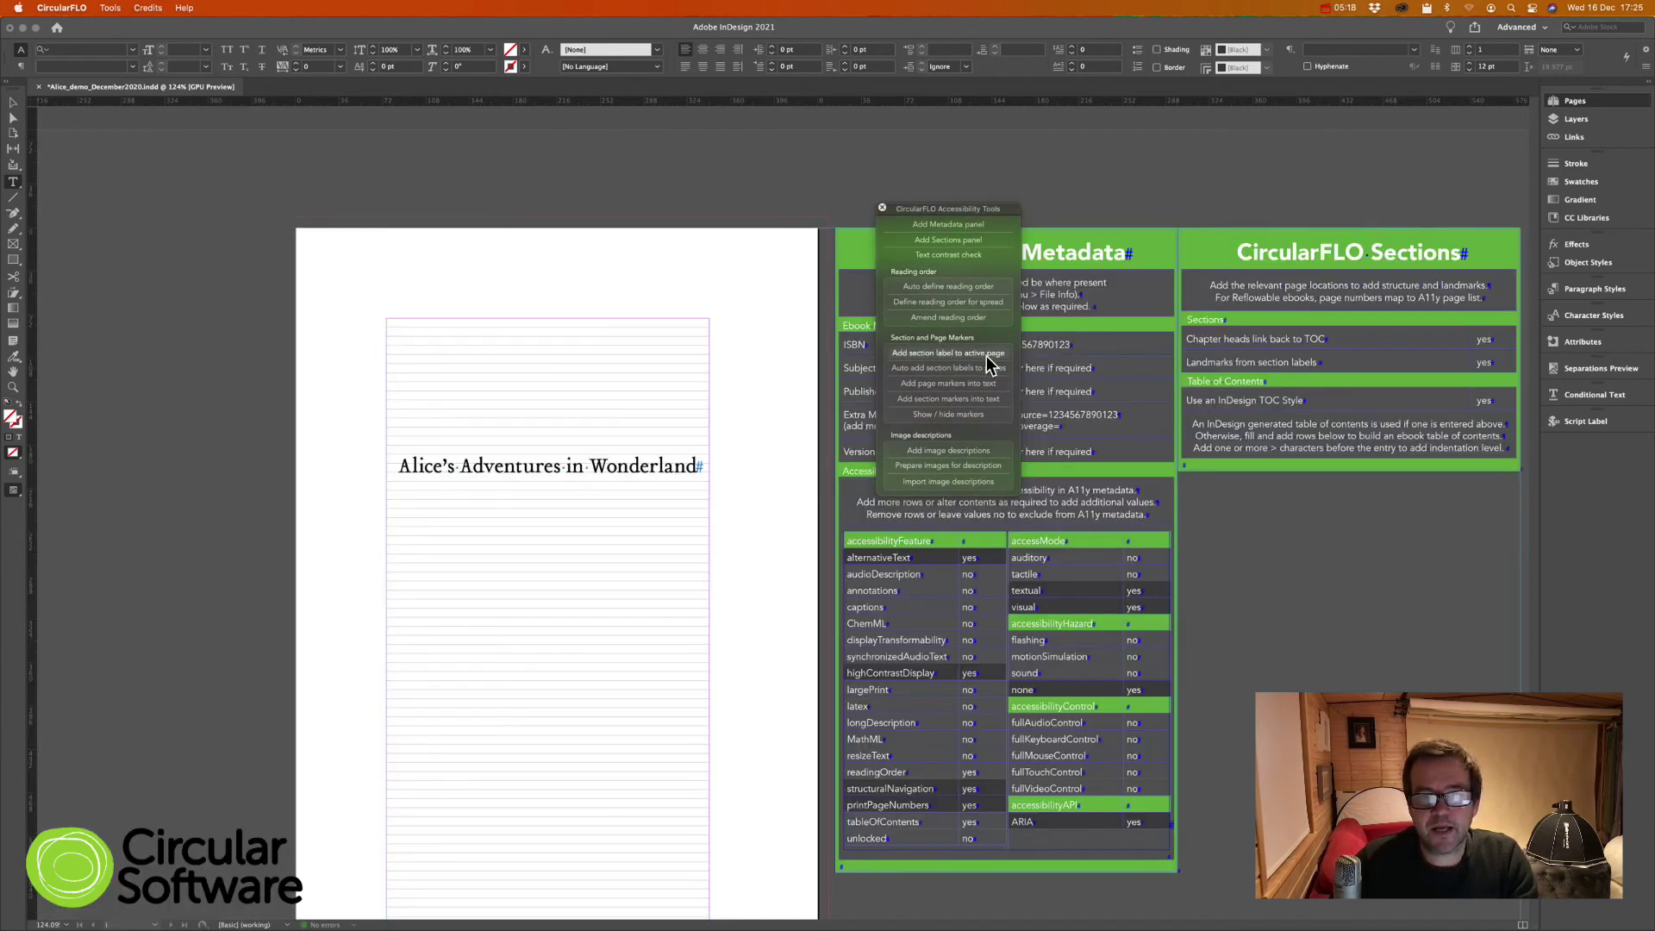
left_click(986, 355)
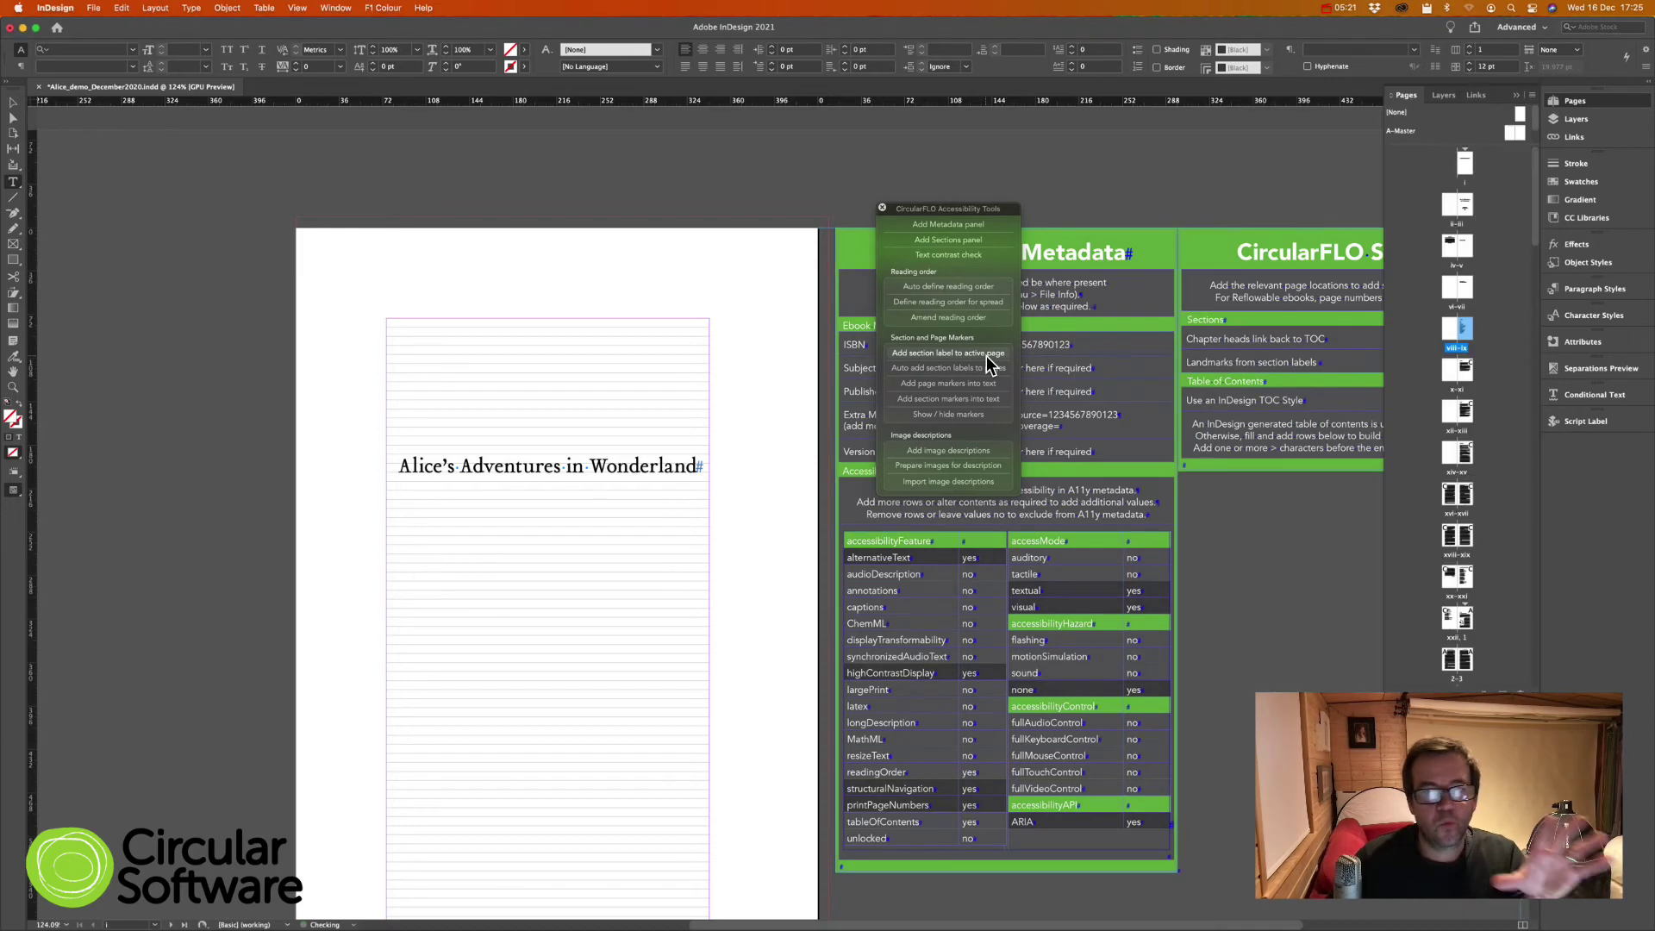
left_click(986, 355)
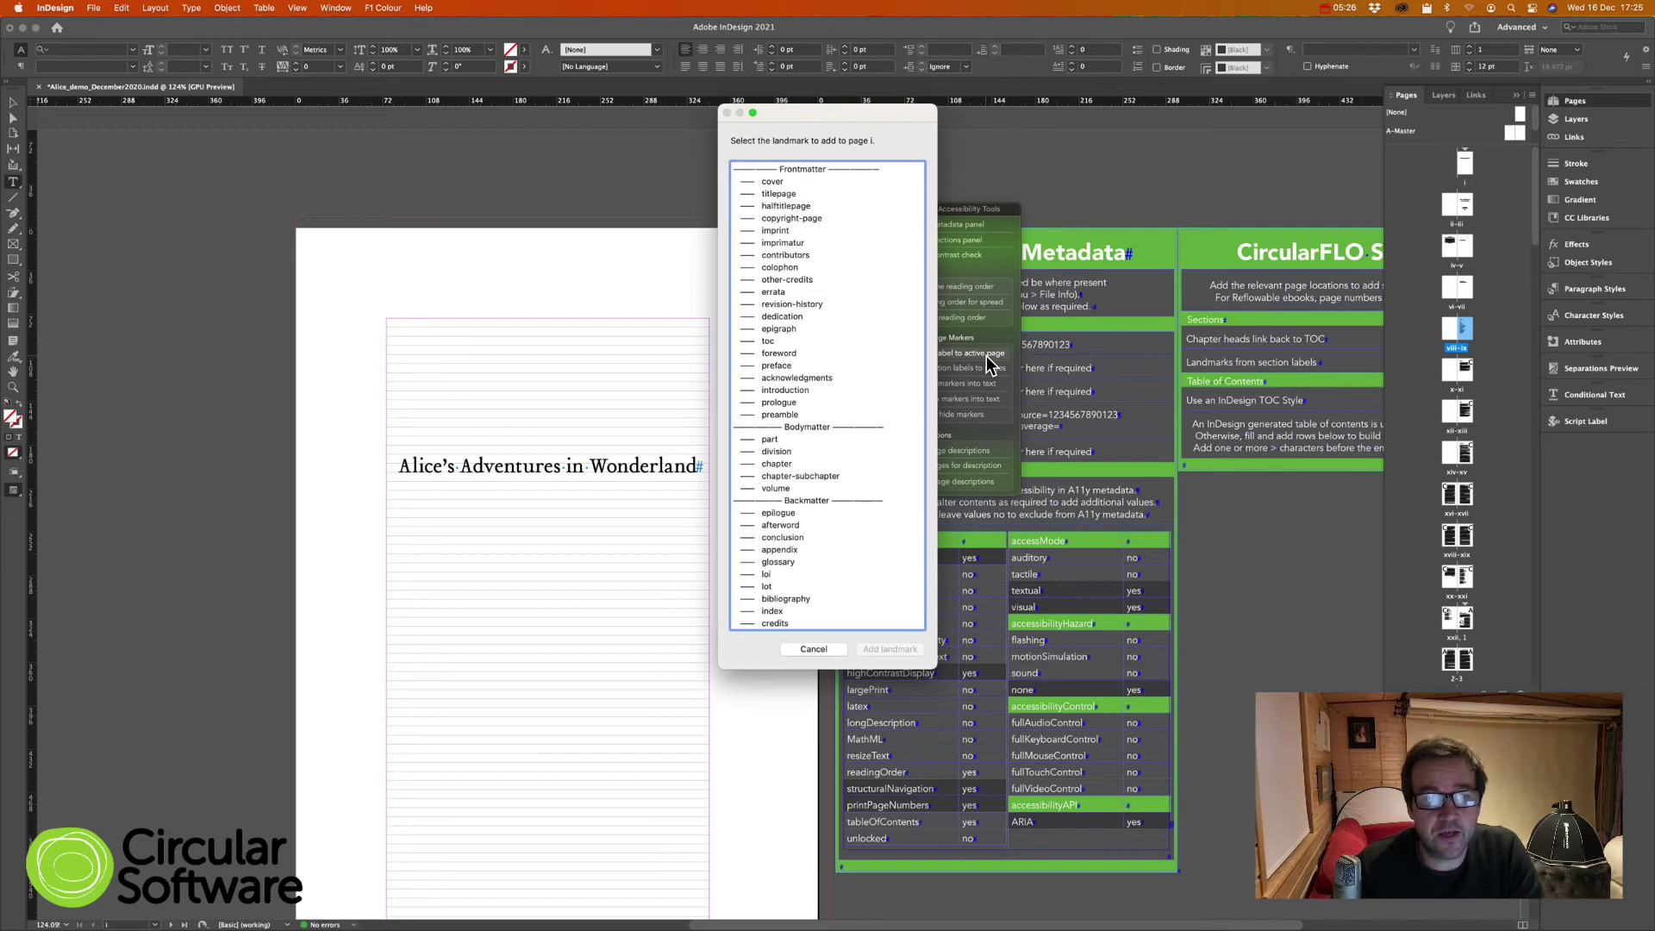
left_click(780, 208)
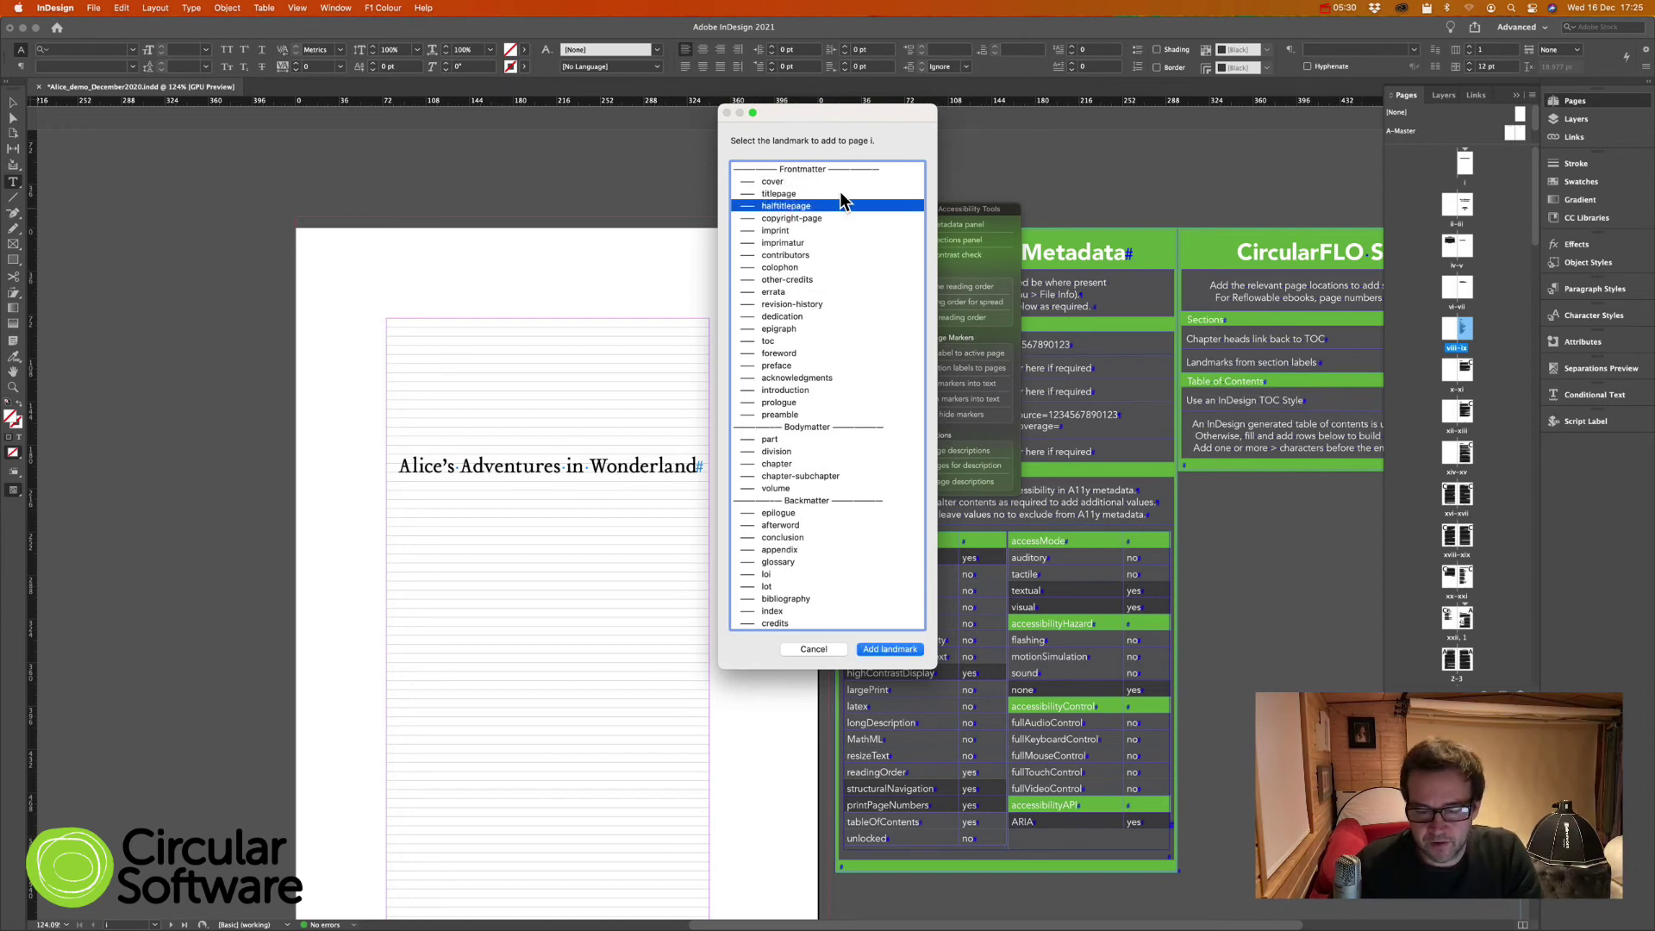
key("Return")
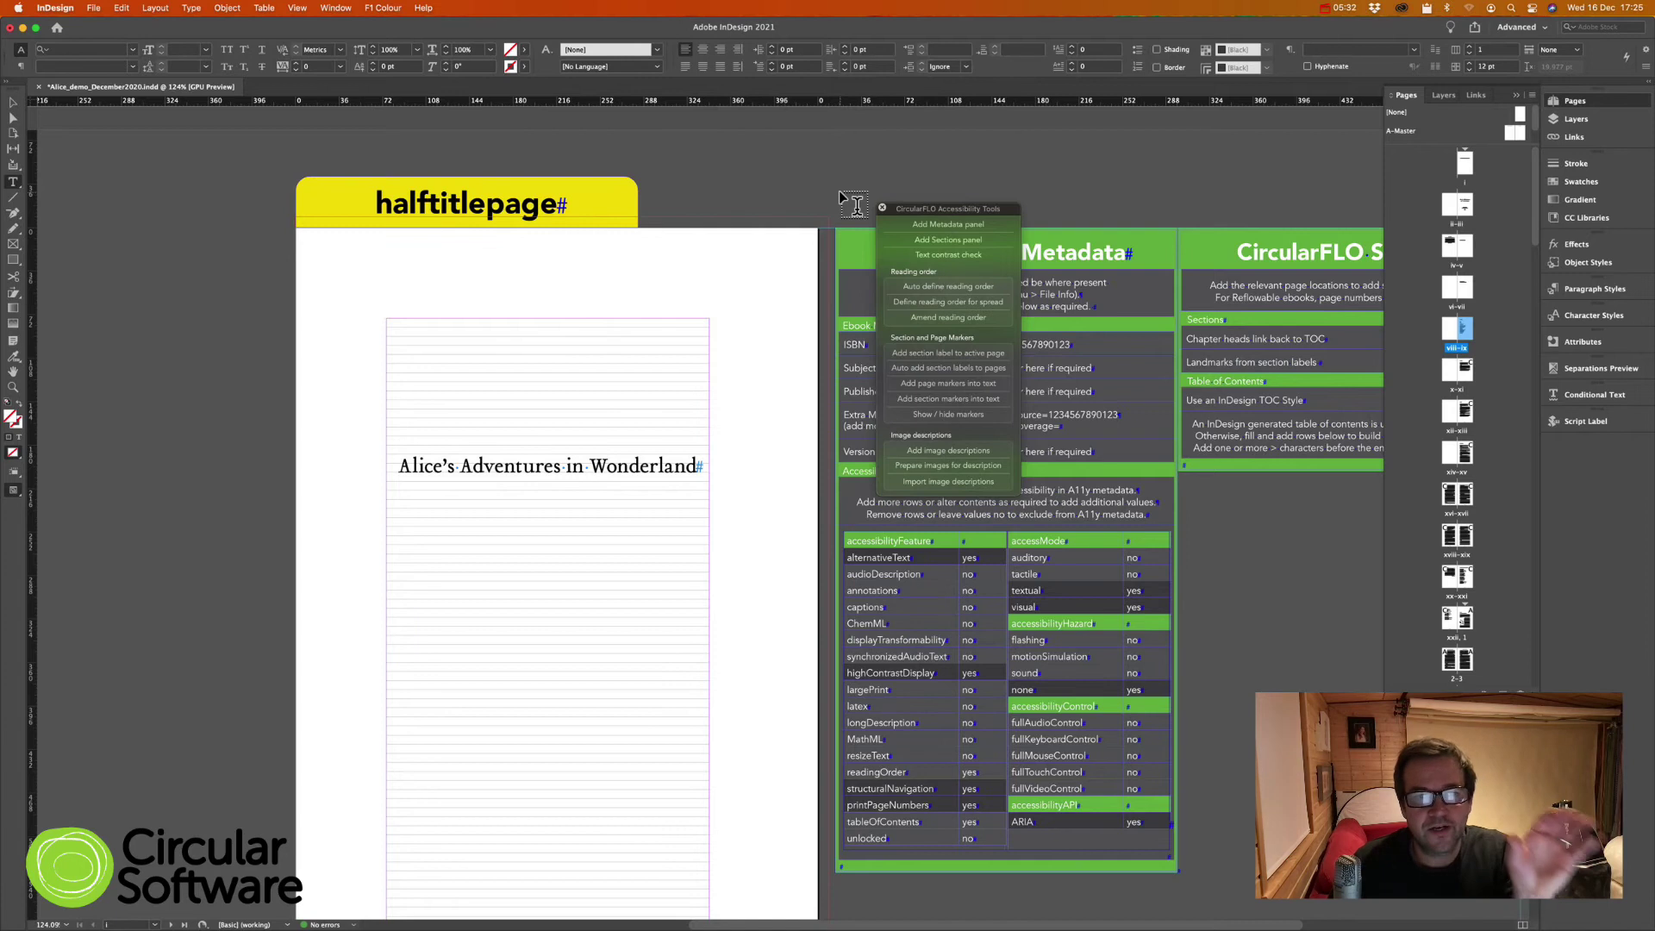
Step: Add the titlepage landmark as a section label to page iii
scroll(674, 455, "down", 10)
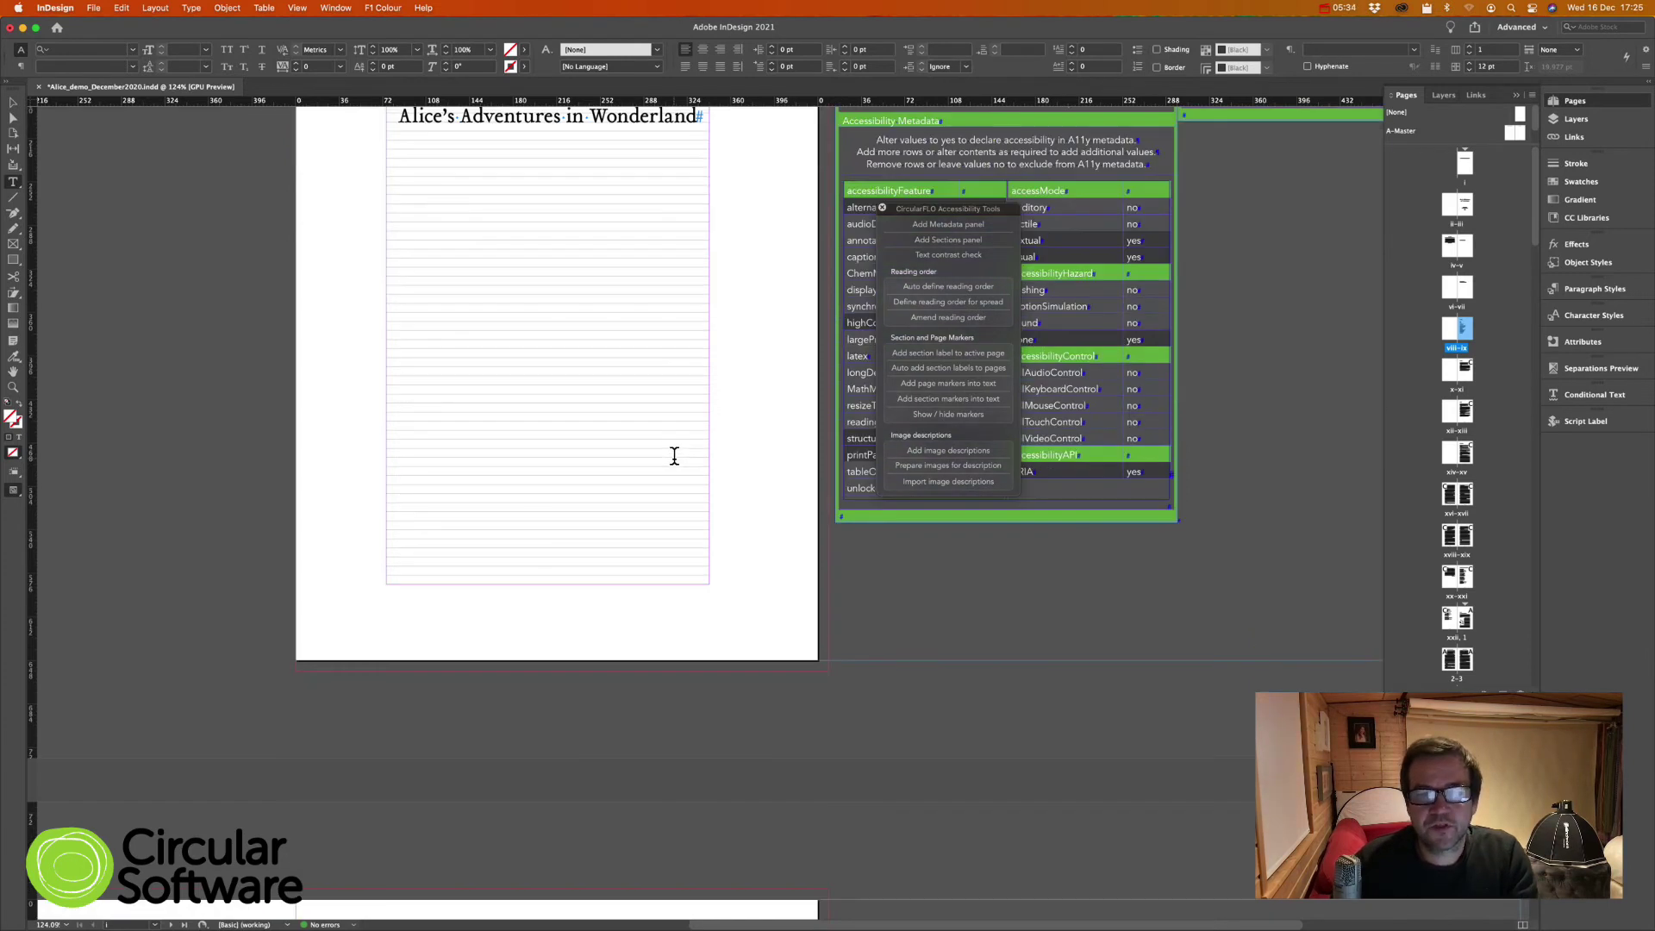
scroll(674, 455, "down", 5)
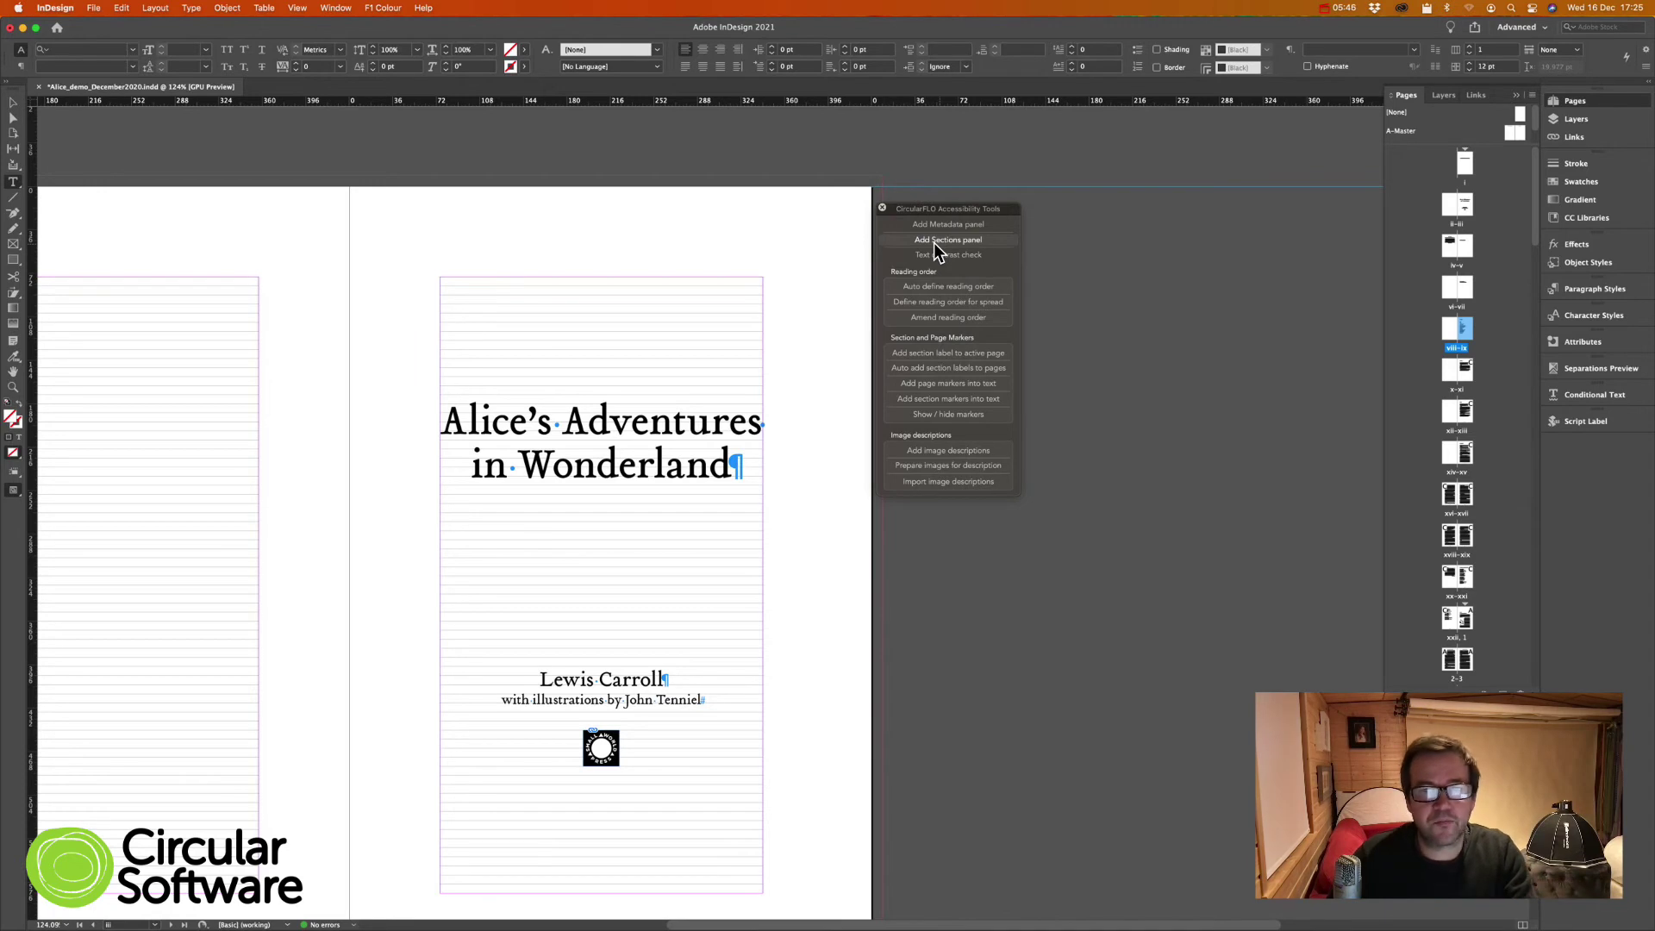
left_click(971, 350)
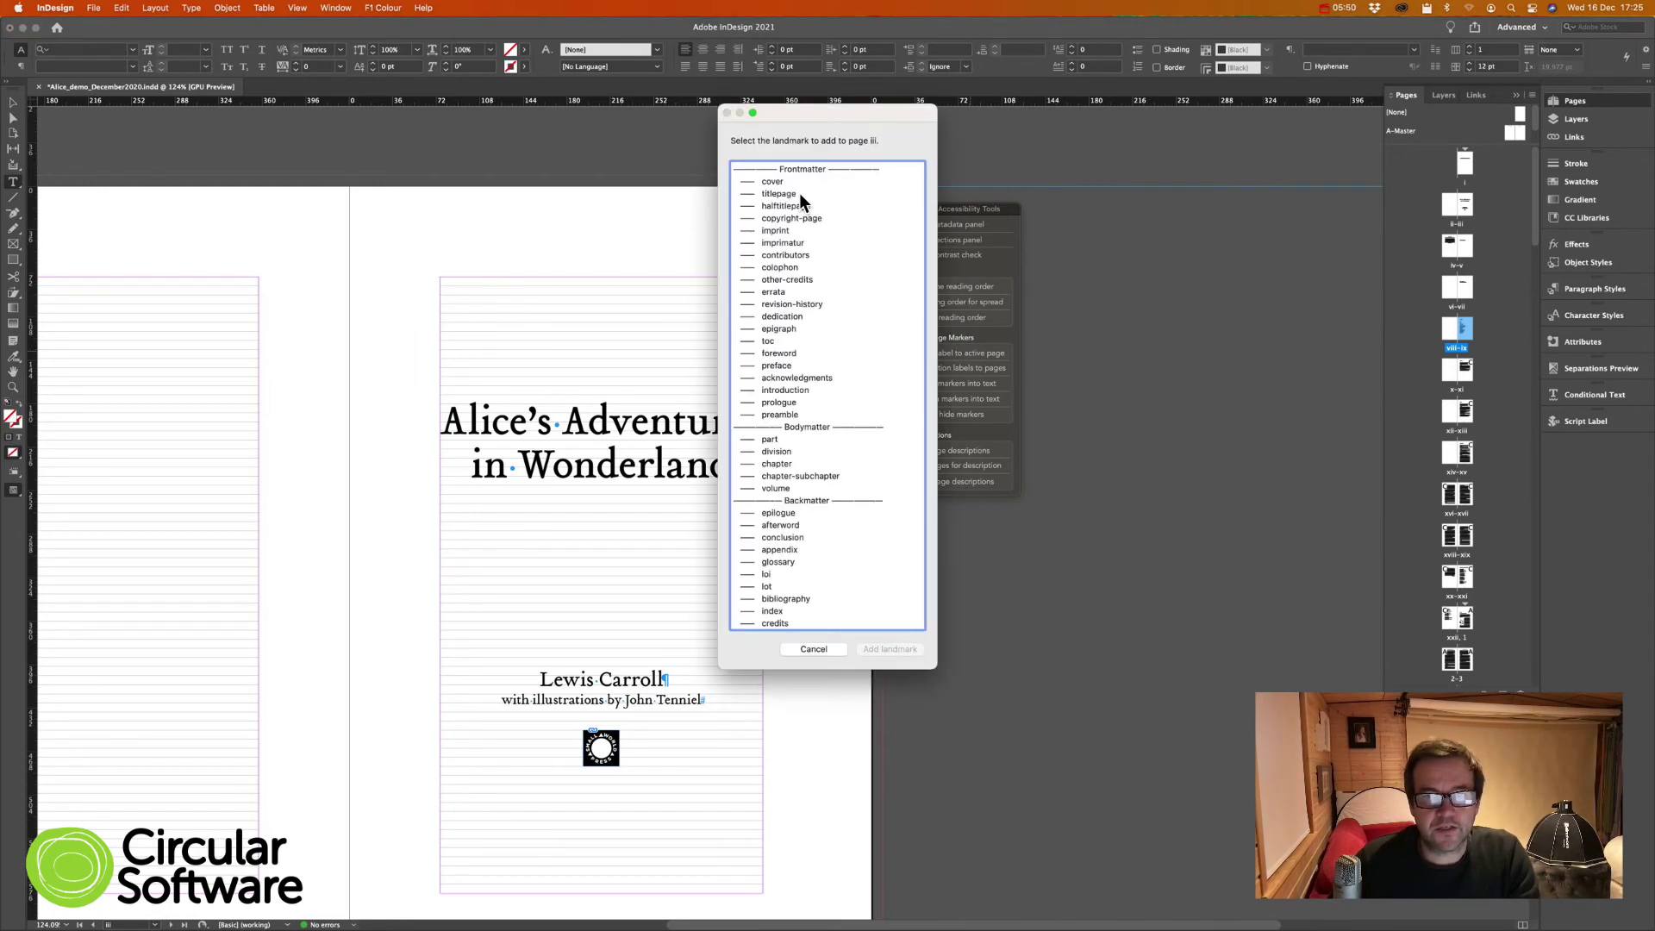
left_click(799, 193)
left_click(890, 648)
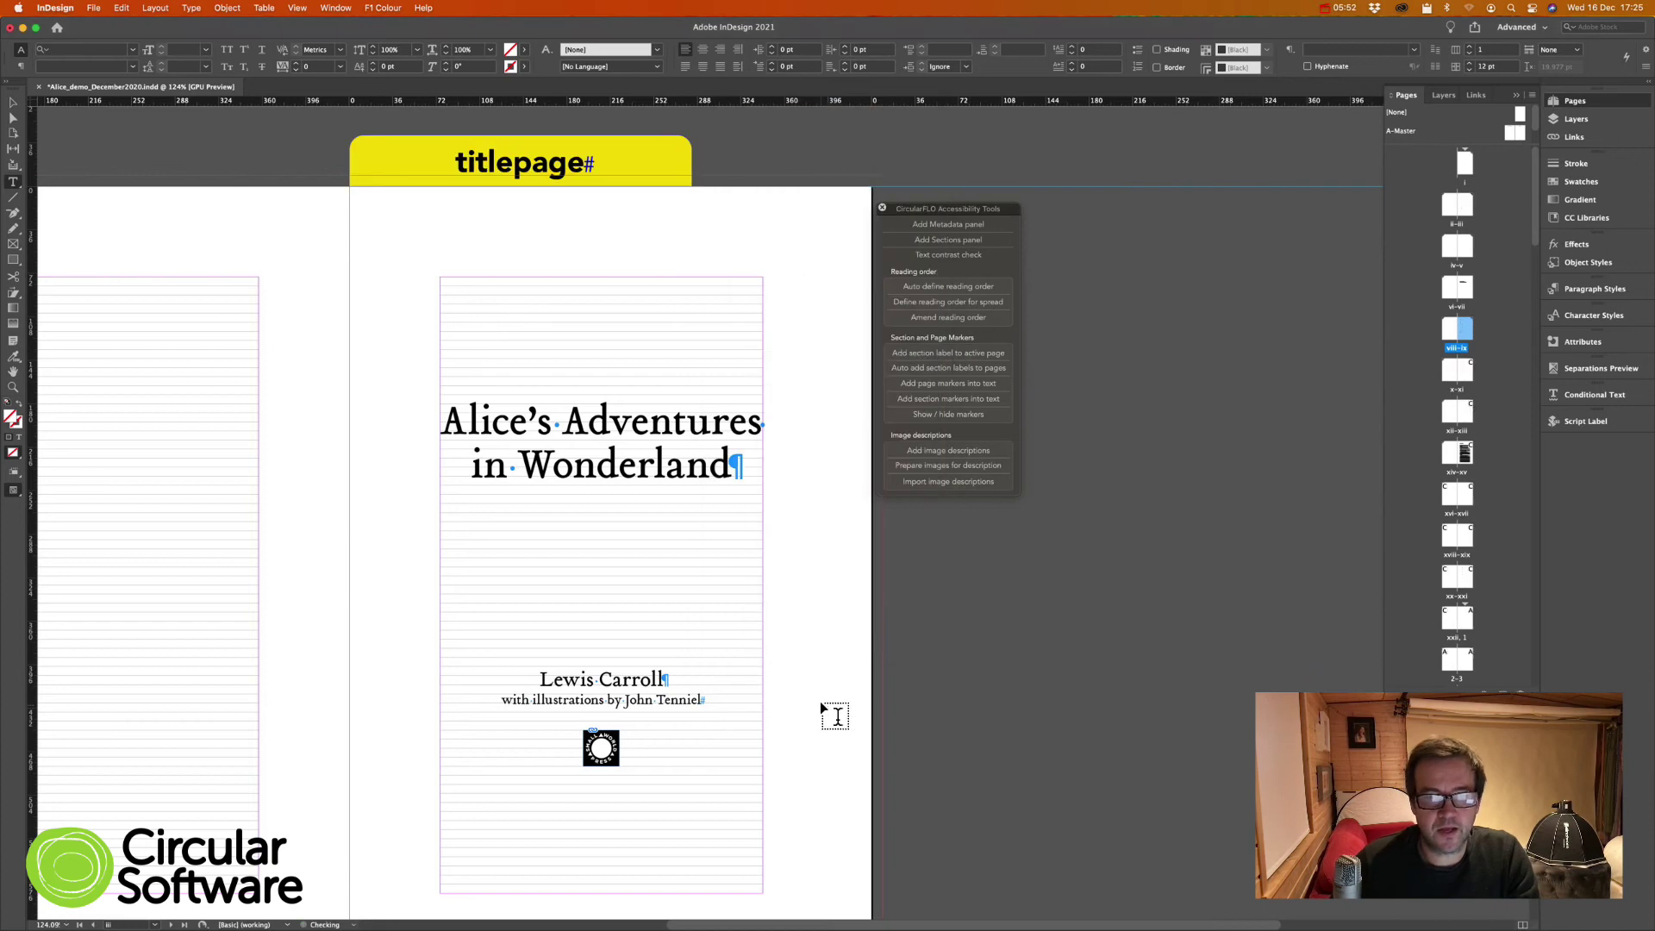
Step: Add the imprint landmark as a section label to page iv, the page with the publication details
scroll(854, 707, "down", 10)
scroll(948, 721, "left", 5)
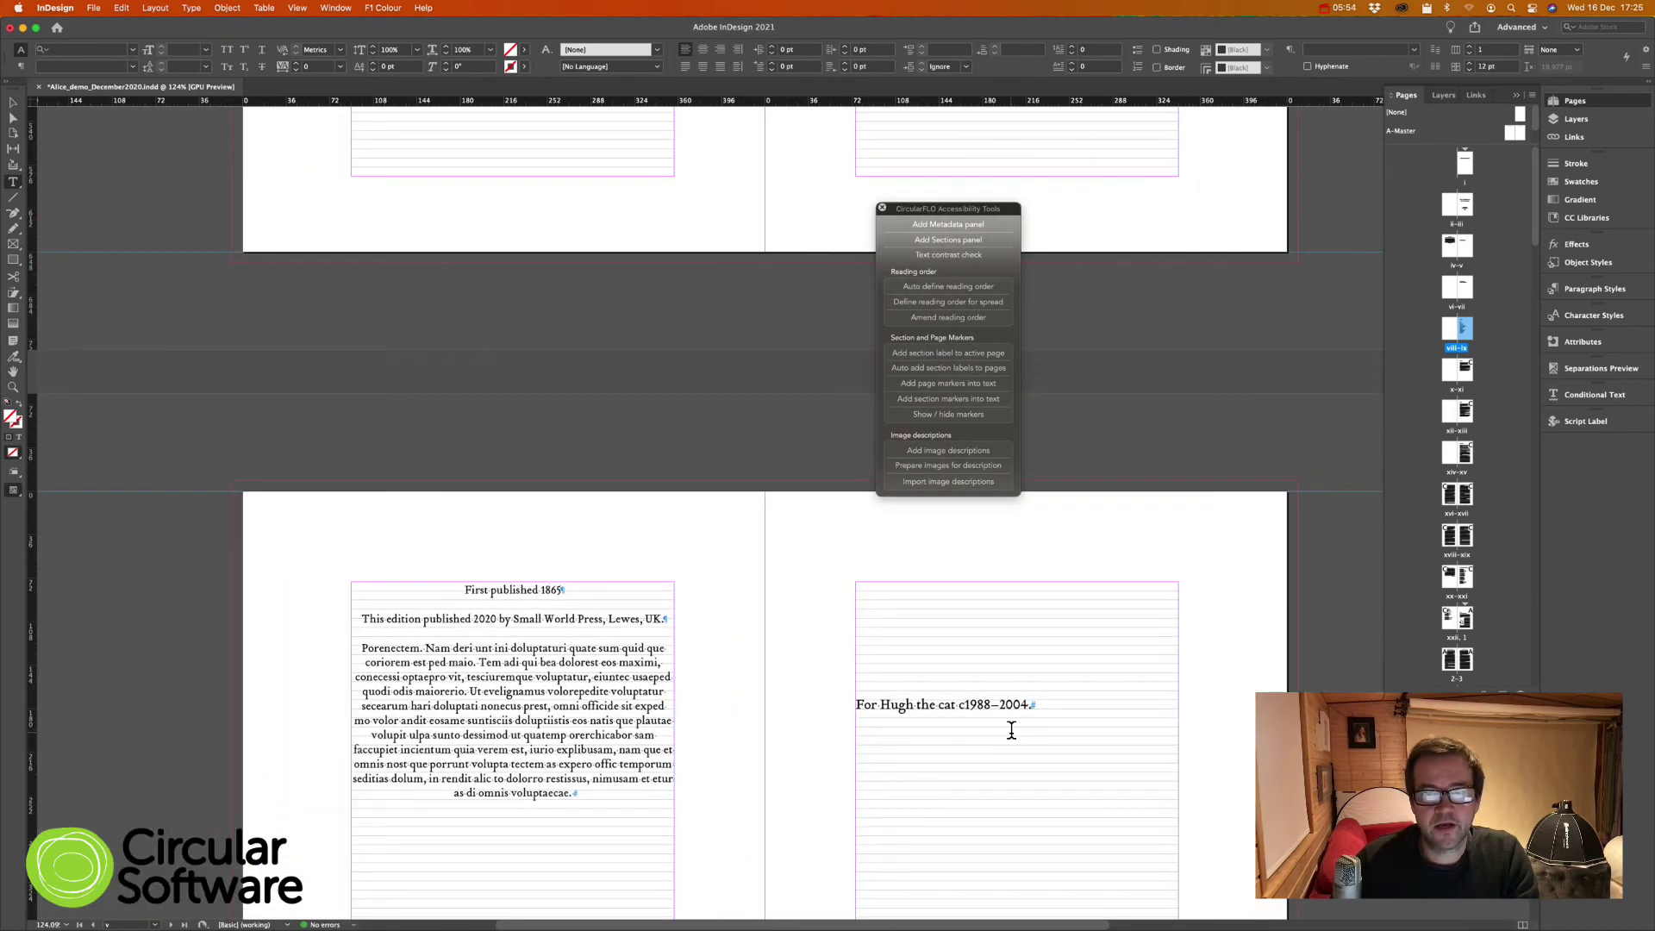
scroll(1008, 724, "down", 4)
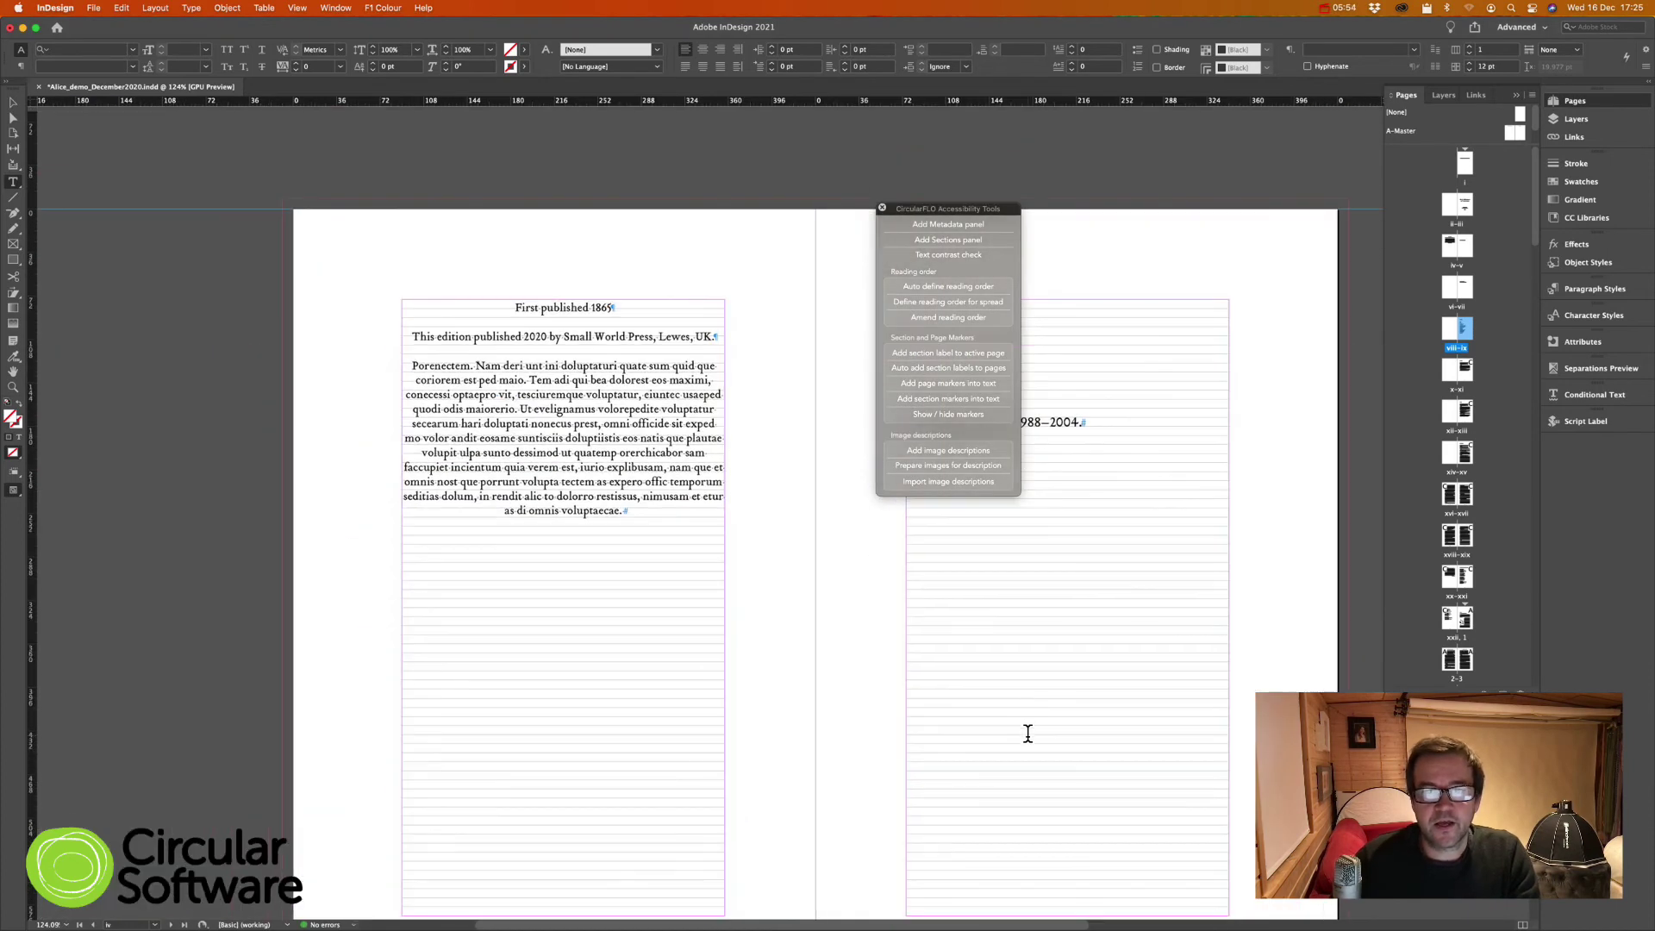
left_click(976, 353)
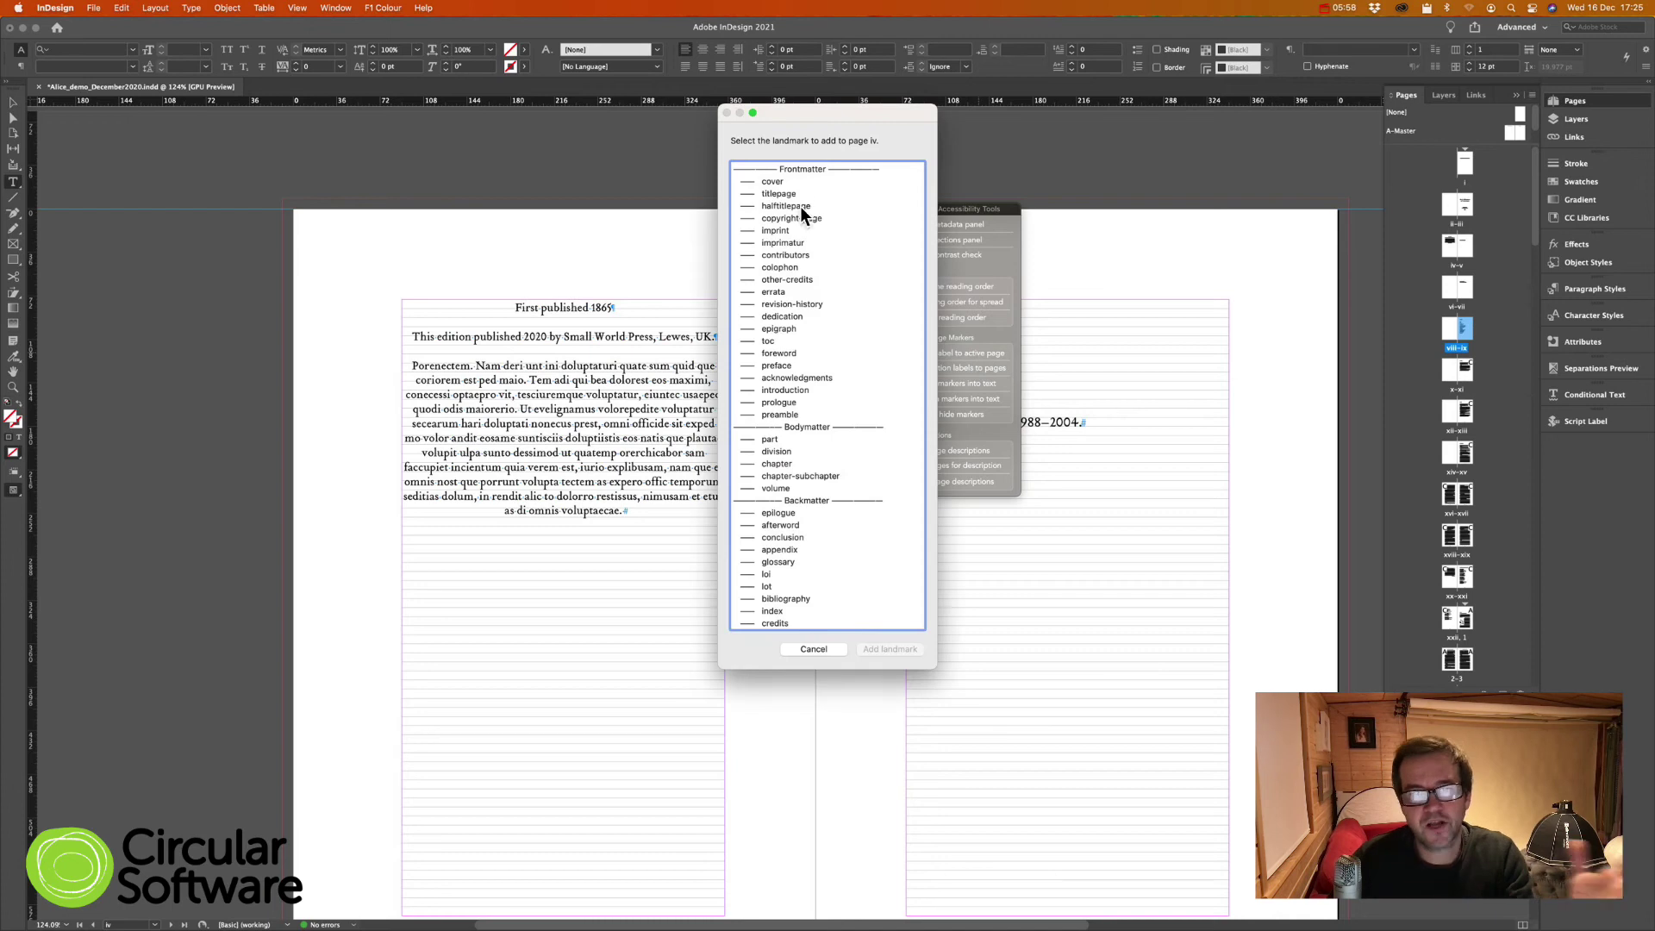
left_click(785, 231)
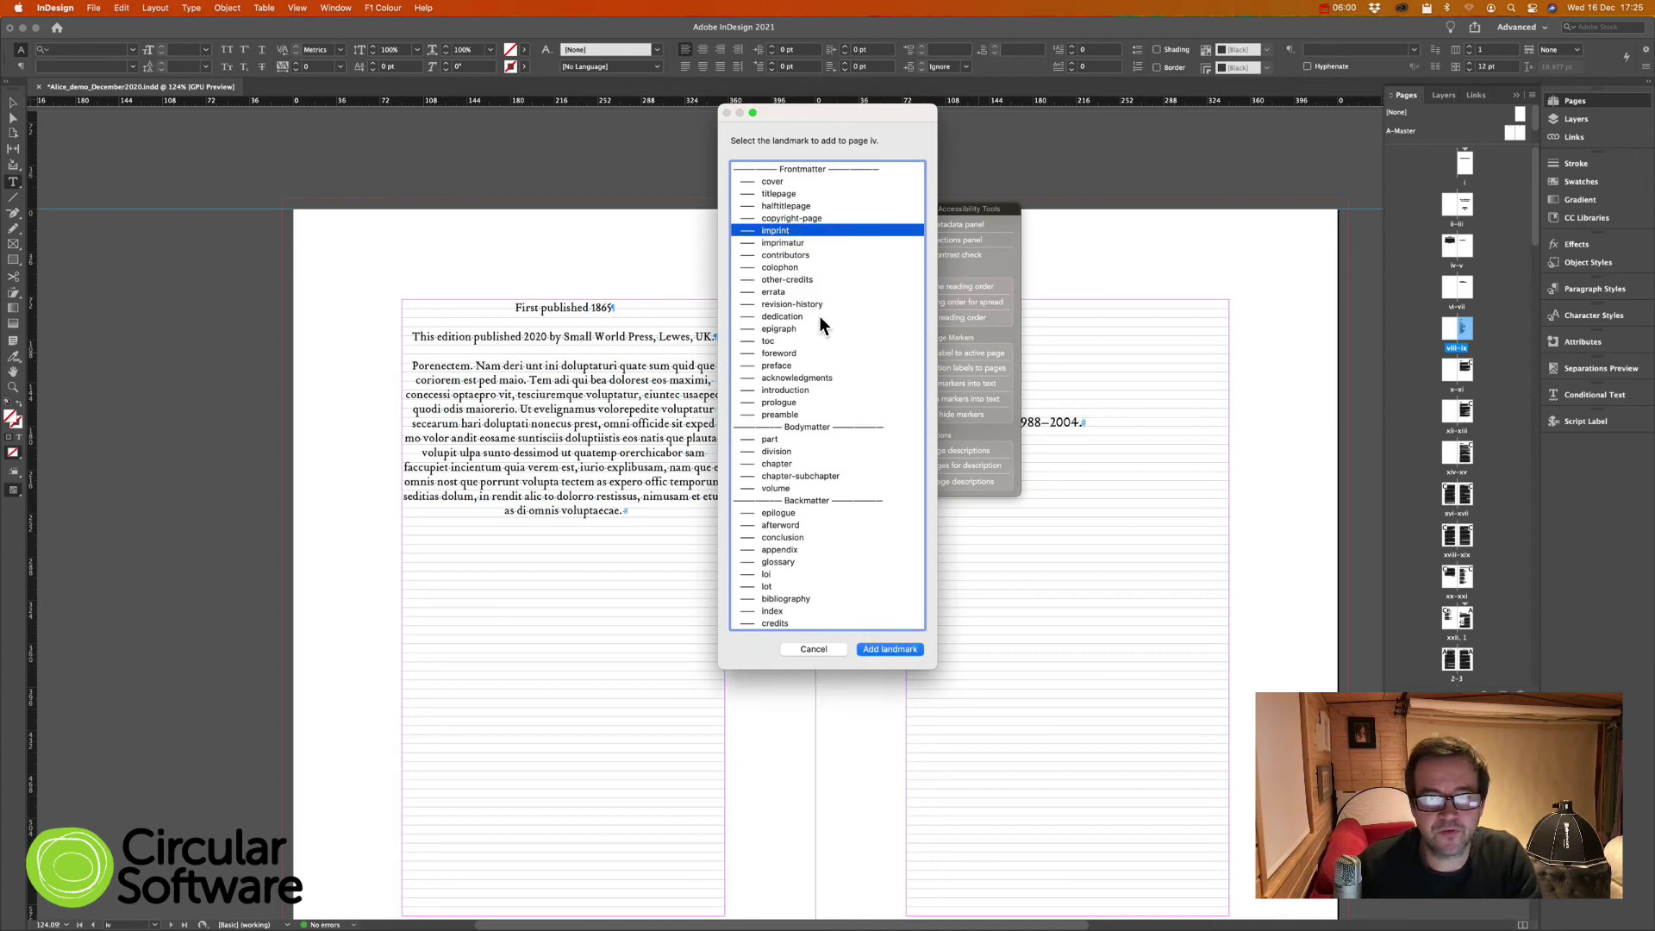
left_click(900, 652)
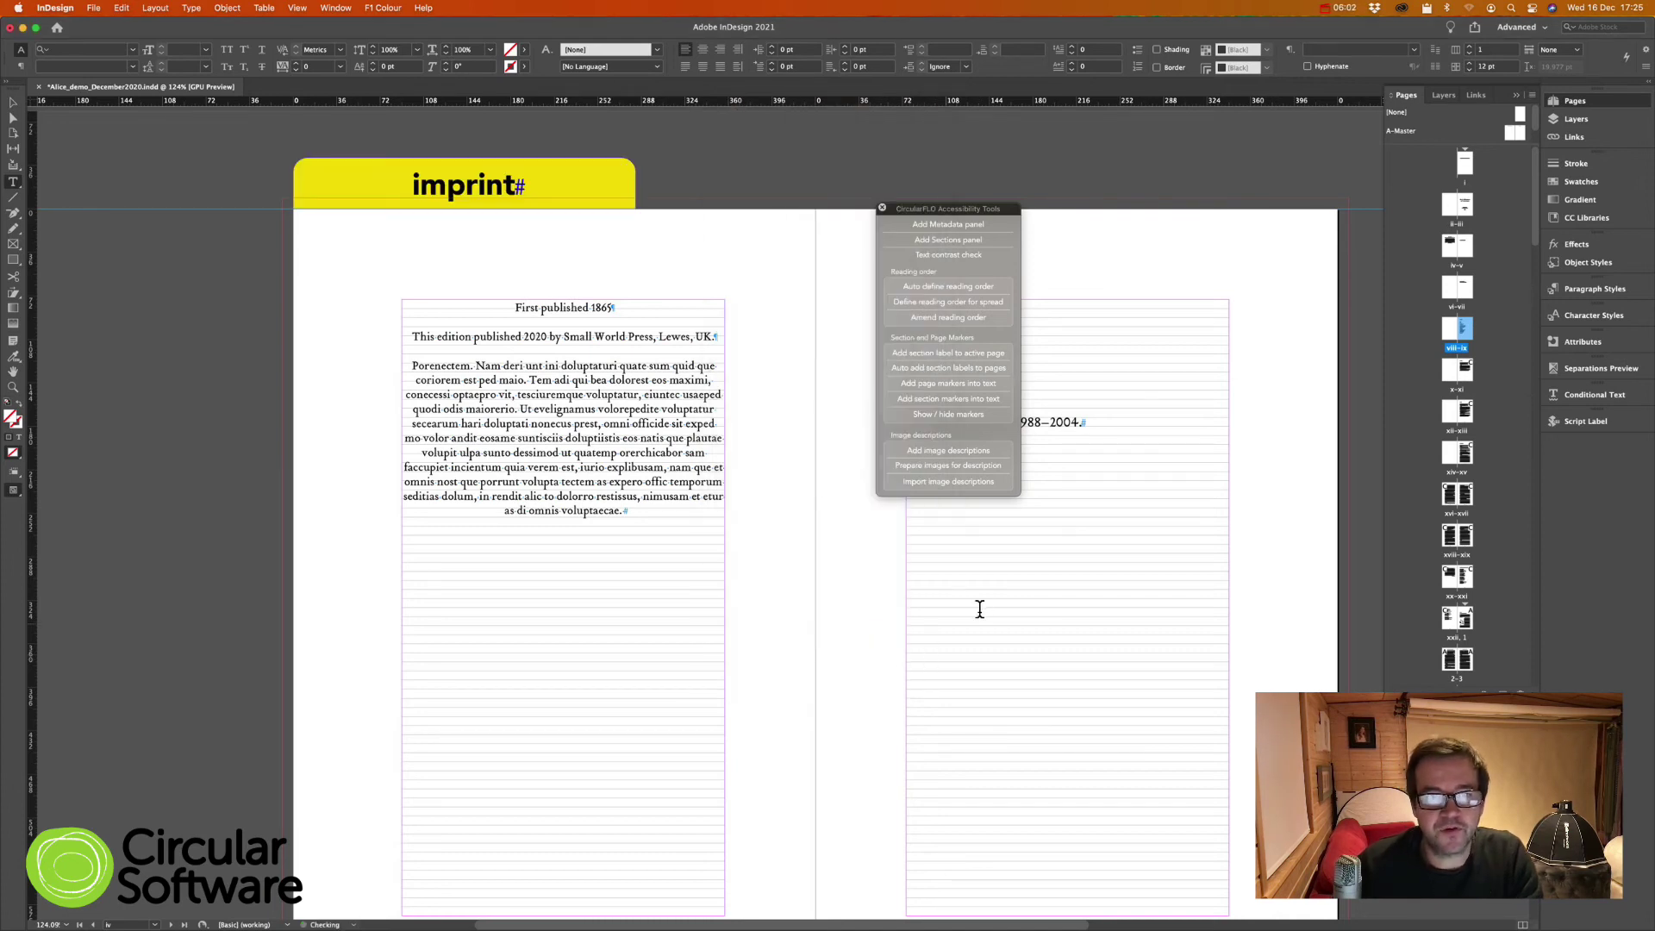
Step: Check the paragraph style of the "For Hugh the cat" line and automatically add section labels to the book's pages
scroll(998, 607, "right", 10)
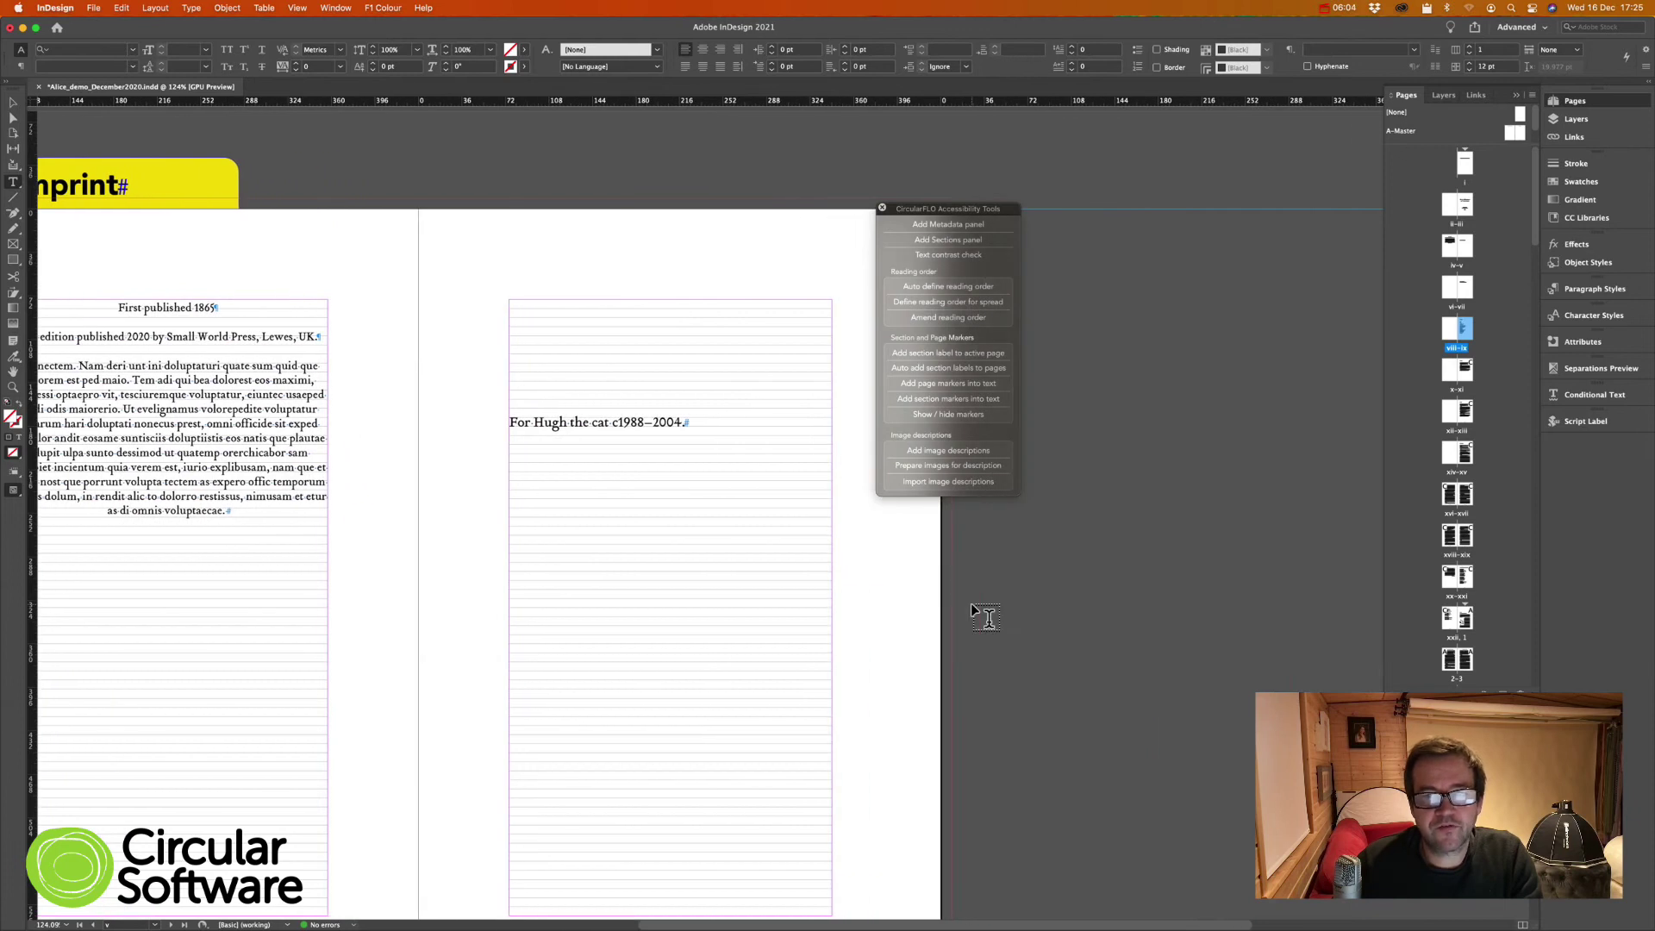
left_click_drag(925, 212, 1018, 220)
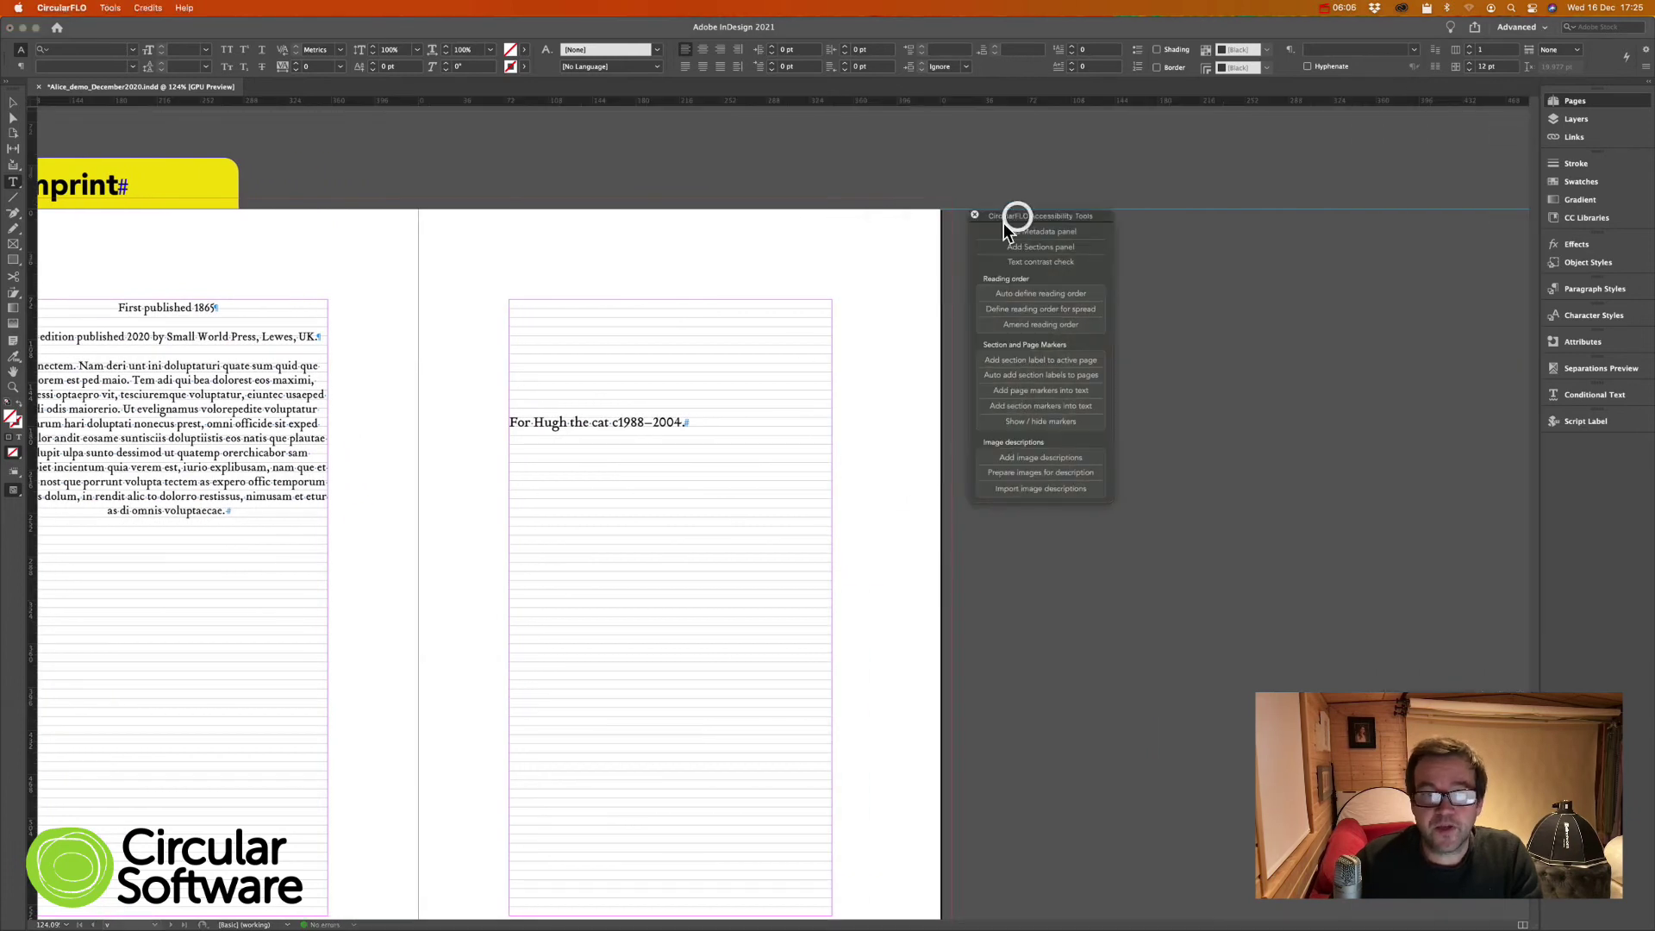
double_click(577, 425)
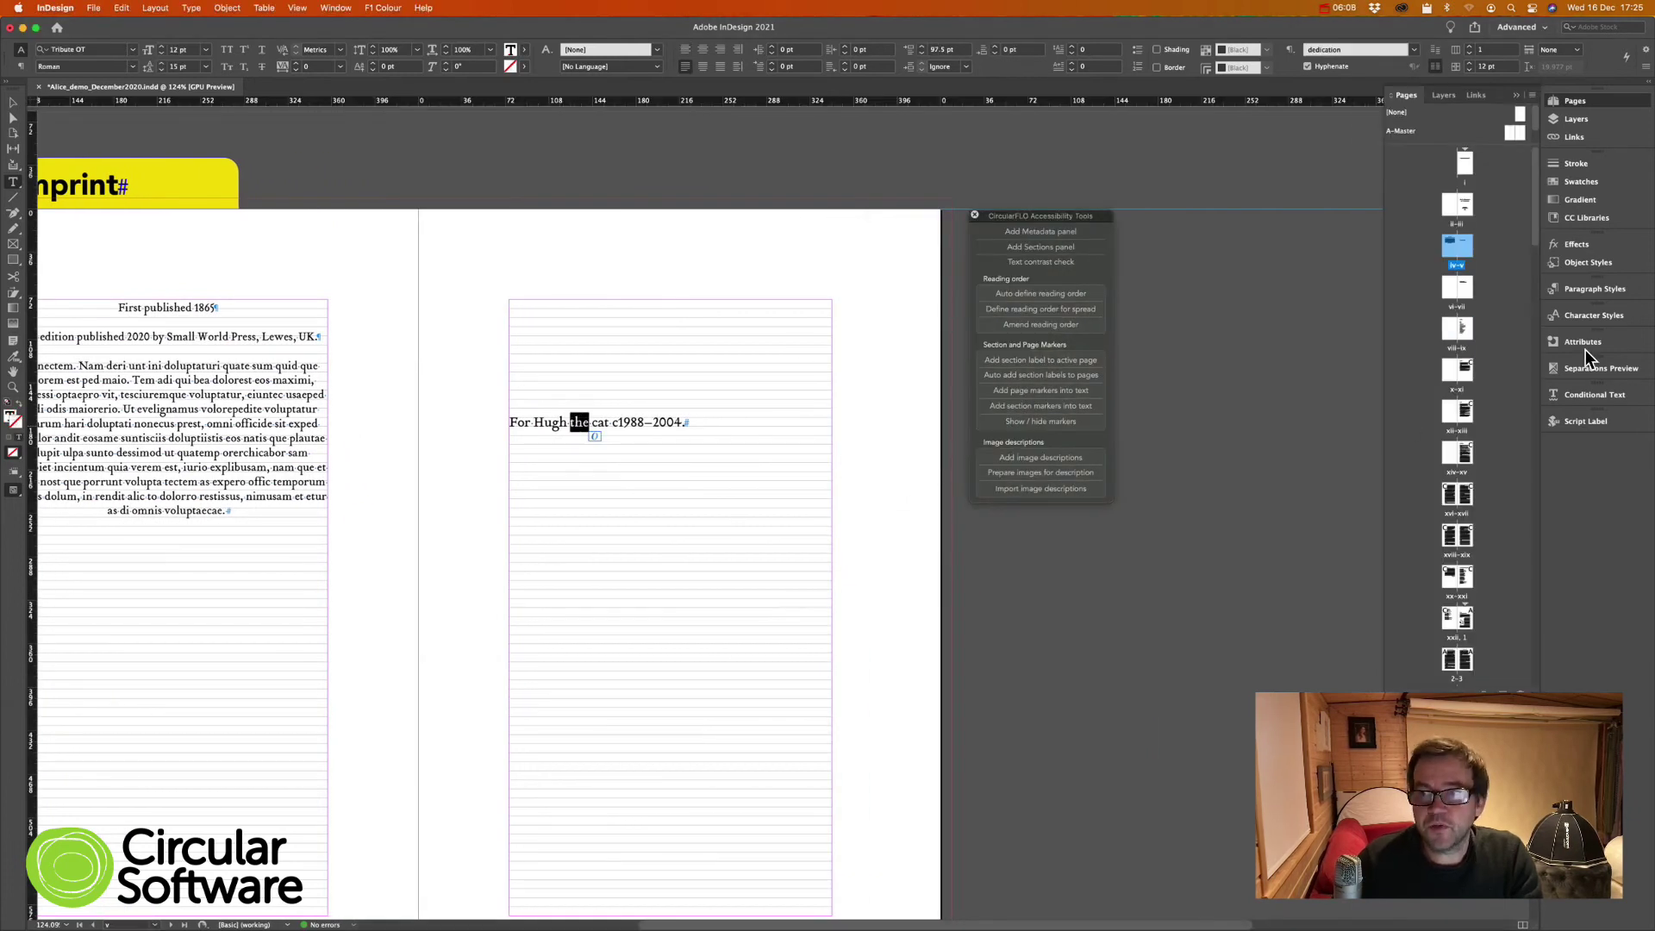
left_click(1590, 290)
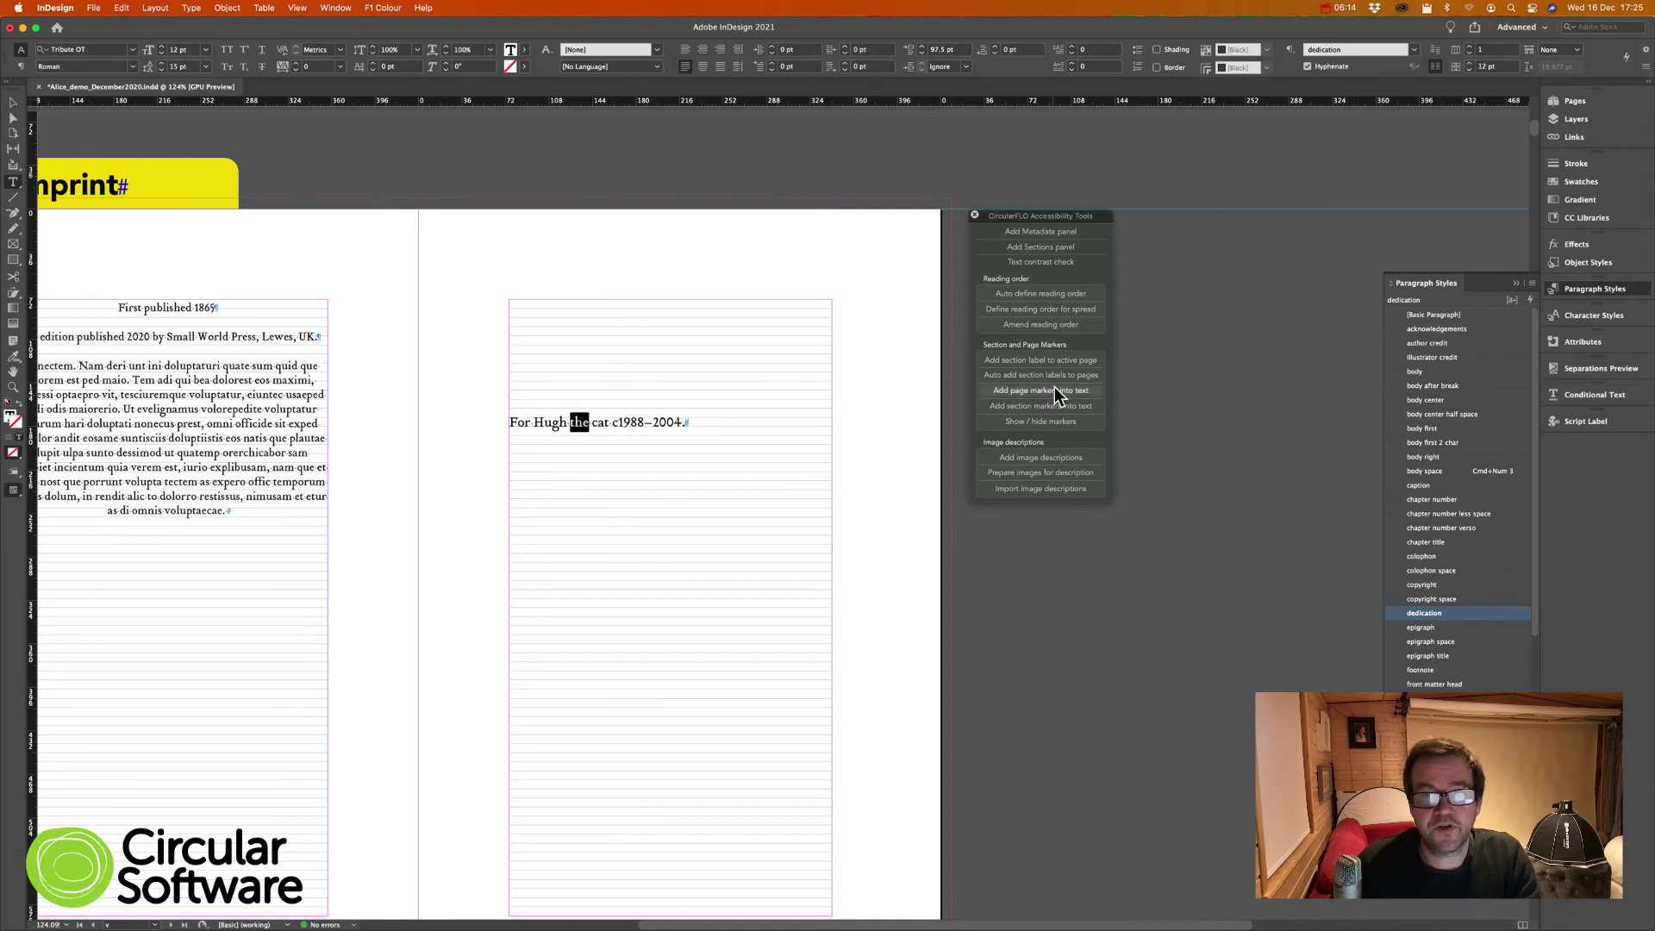
left_click(1033, 375)
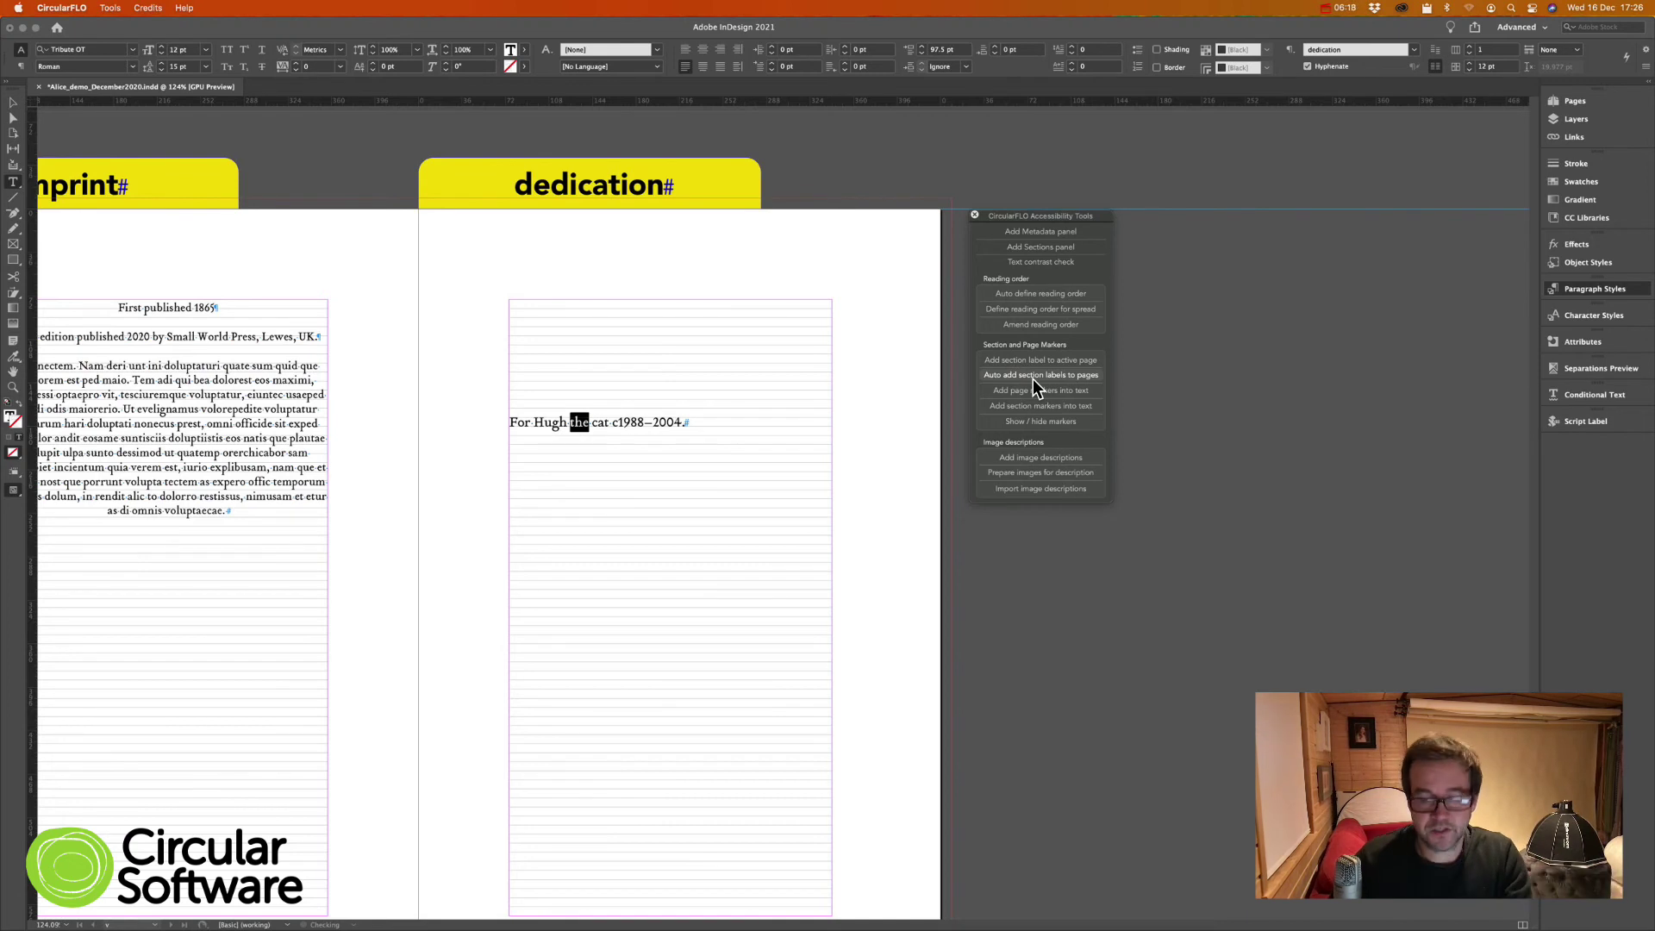
Step: Review the section labels above the pages from the dedication through the contents, preface and epigraph to the first chapter
key("super+minus")
key("super+minus")
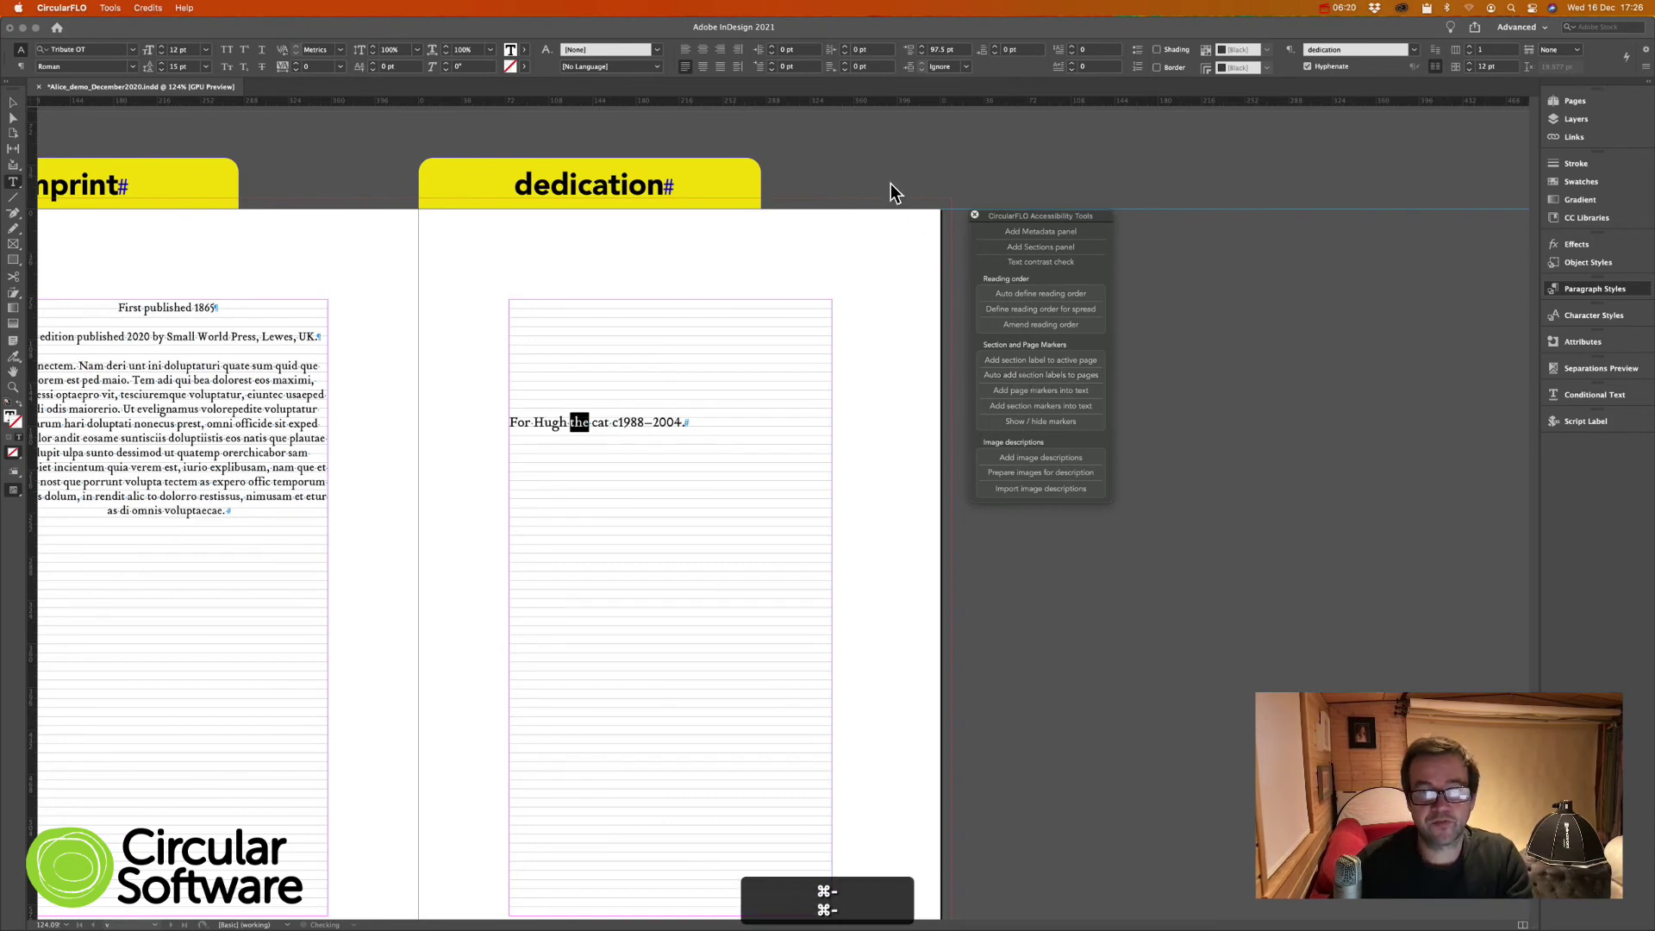
key("super+minus")
key("super+minus")
scroll(749, 701, "down", 10)
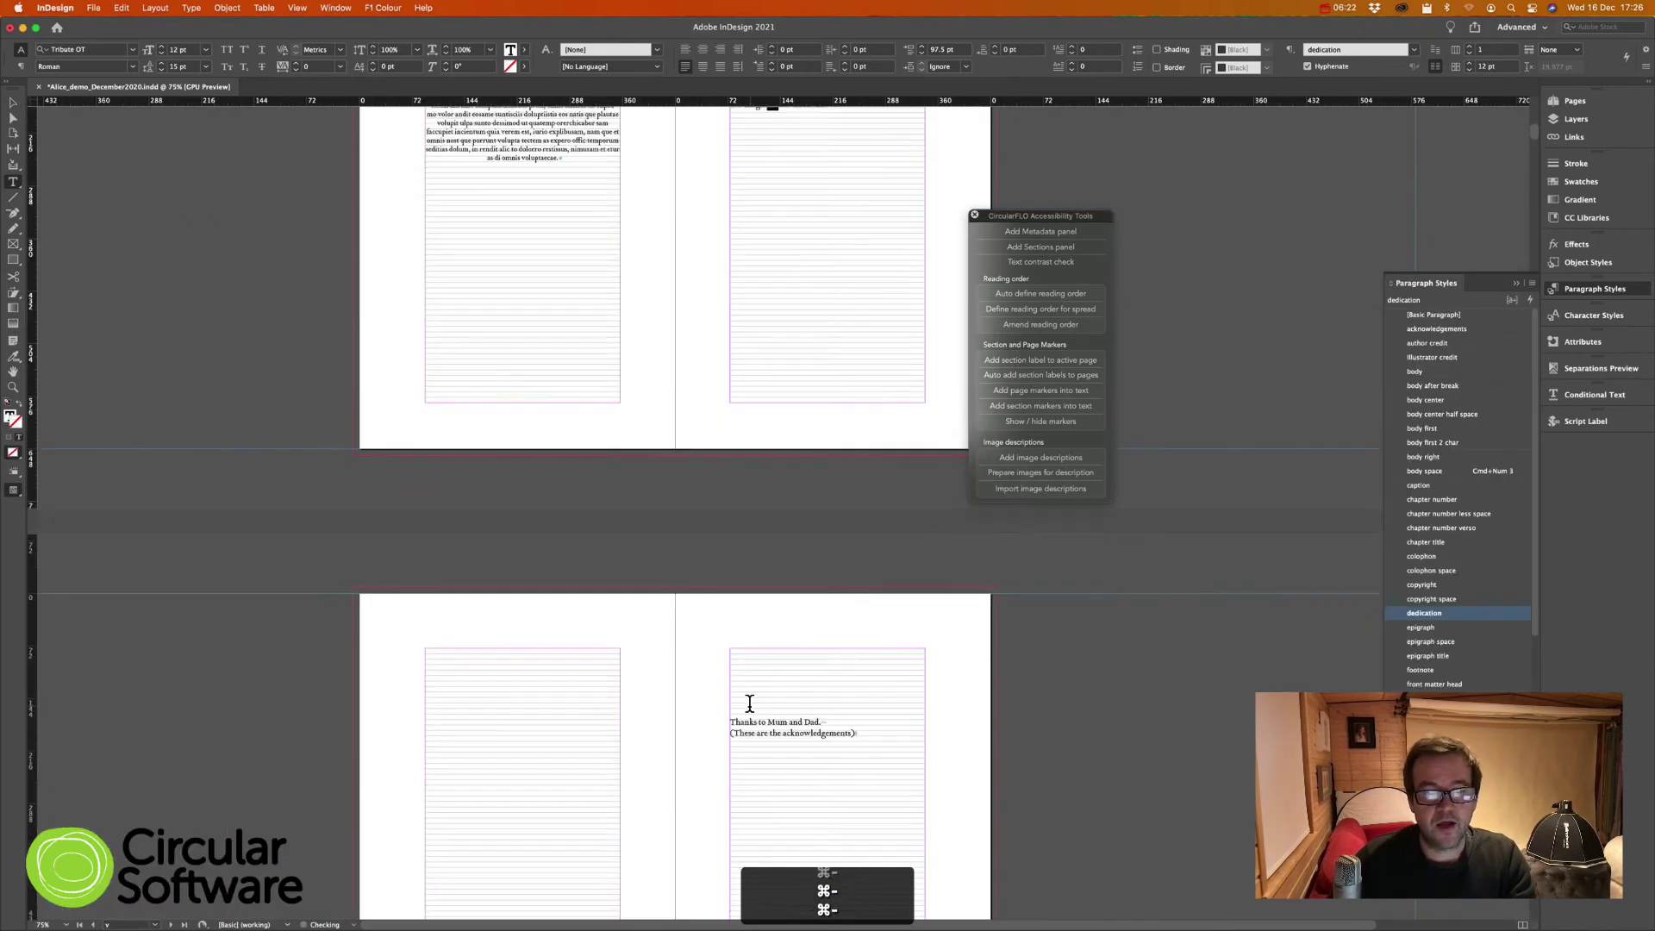
scroll(750, 704, "down", 5)
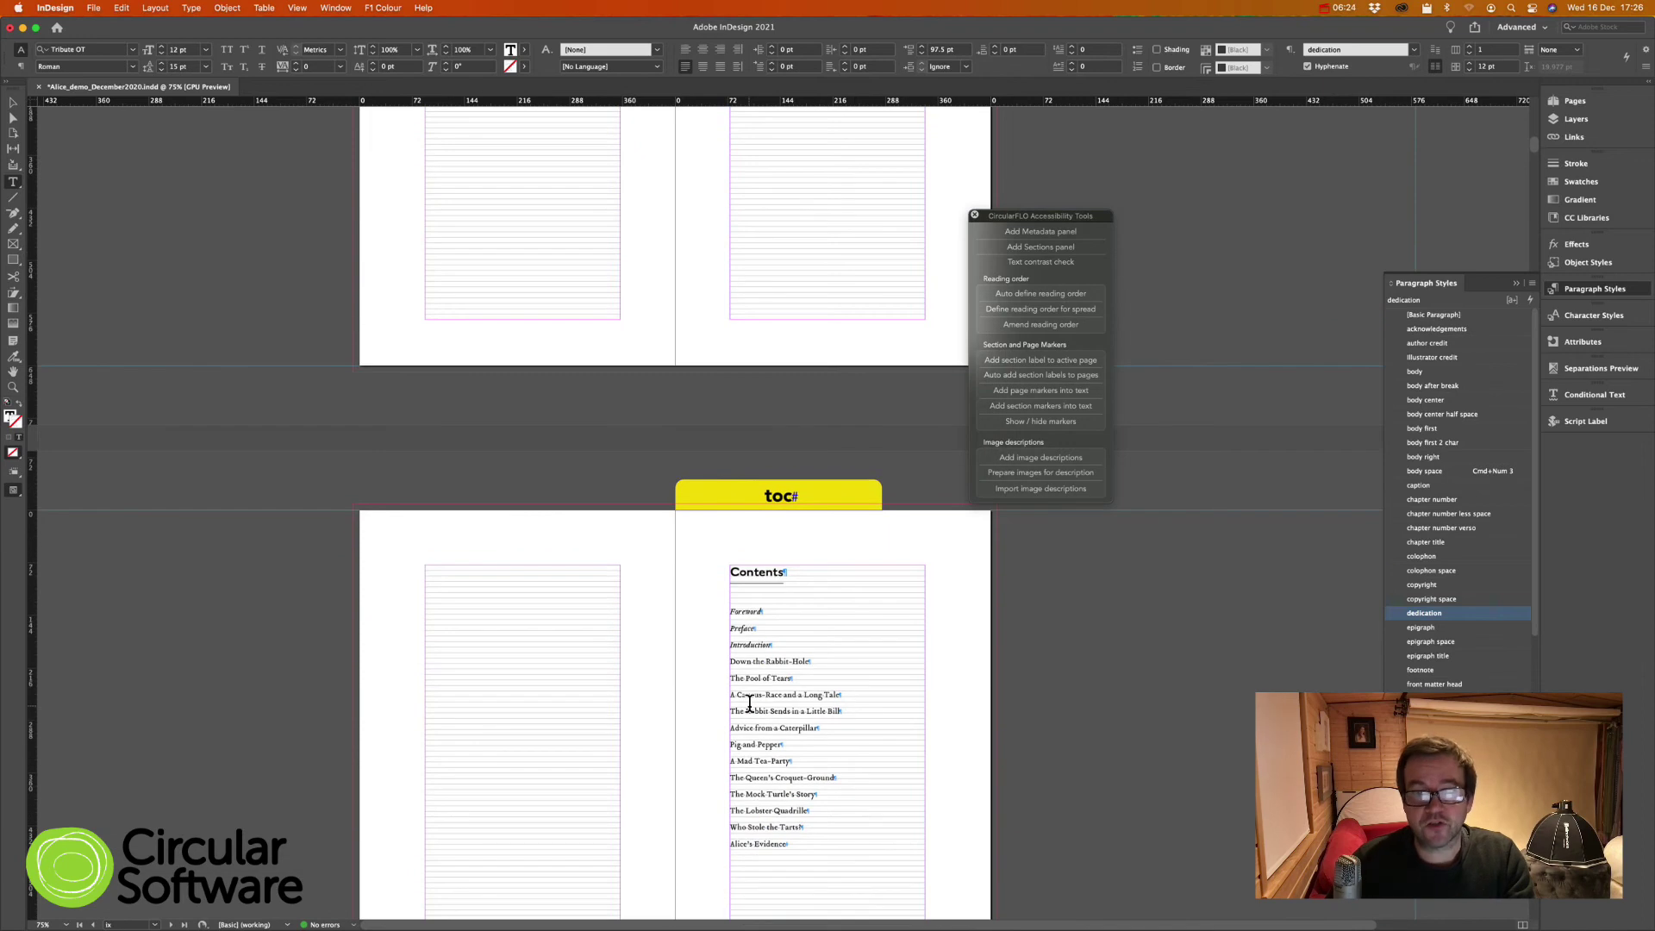
scroll(750, 704, "down", 8)
scroll(750, 701, "down", 20)
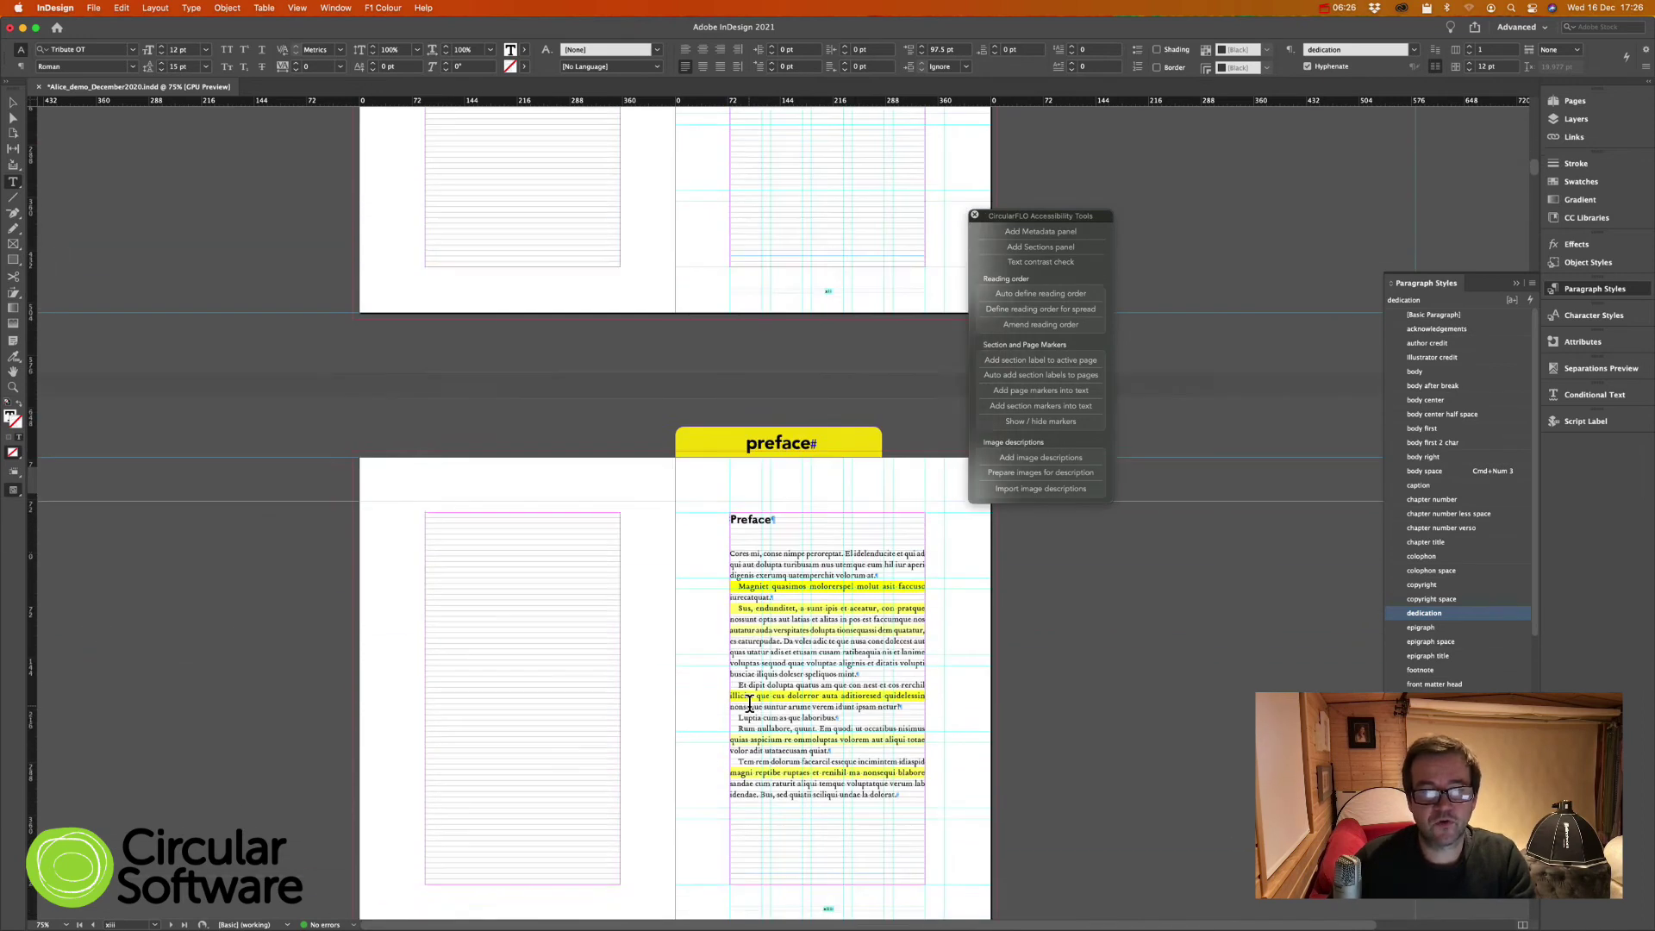
scroll(750, 704, "down", 20)
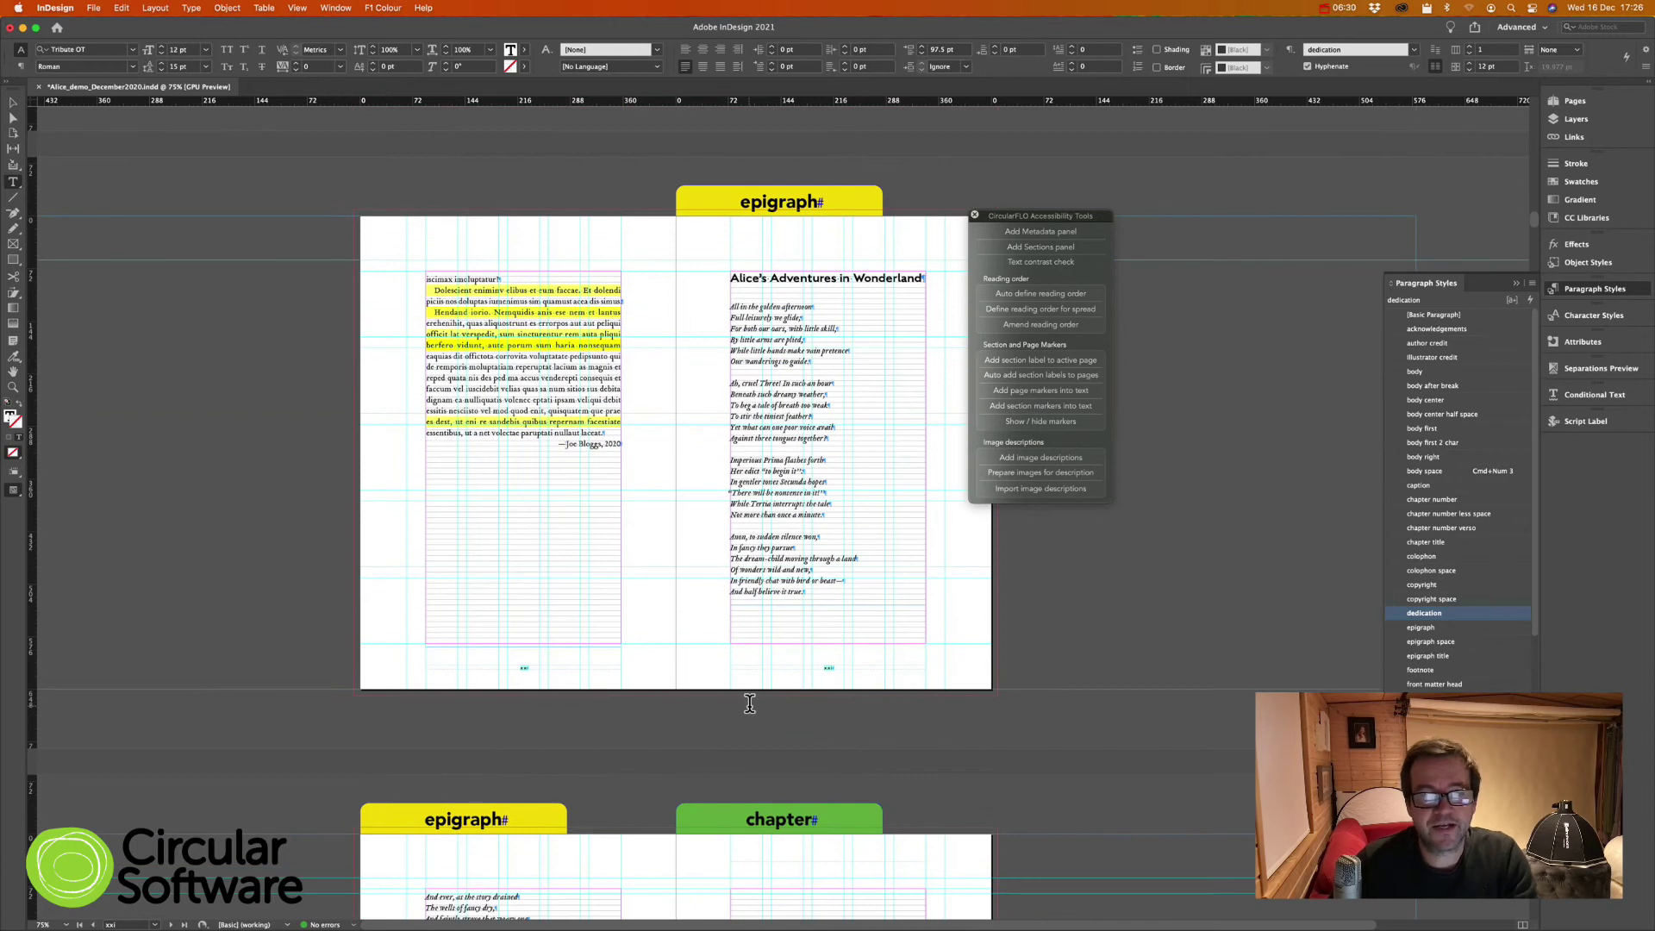
Step: Delete the surplus epigraph label from the page facing the first chapter opening and check the chapter number line's paragraph style
left_click(545, 828, "super")
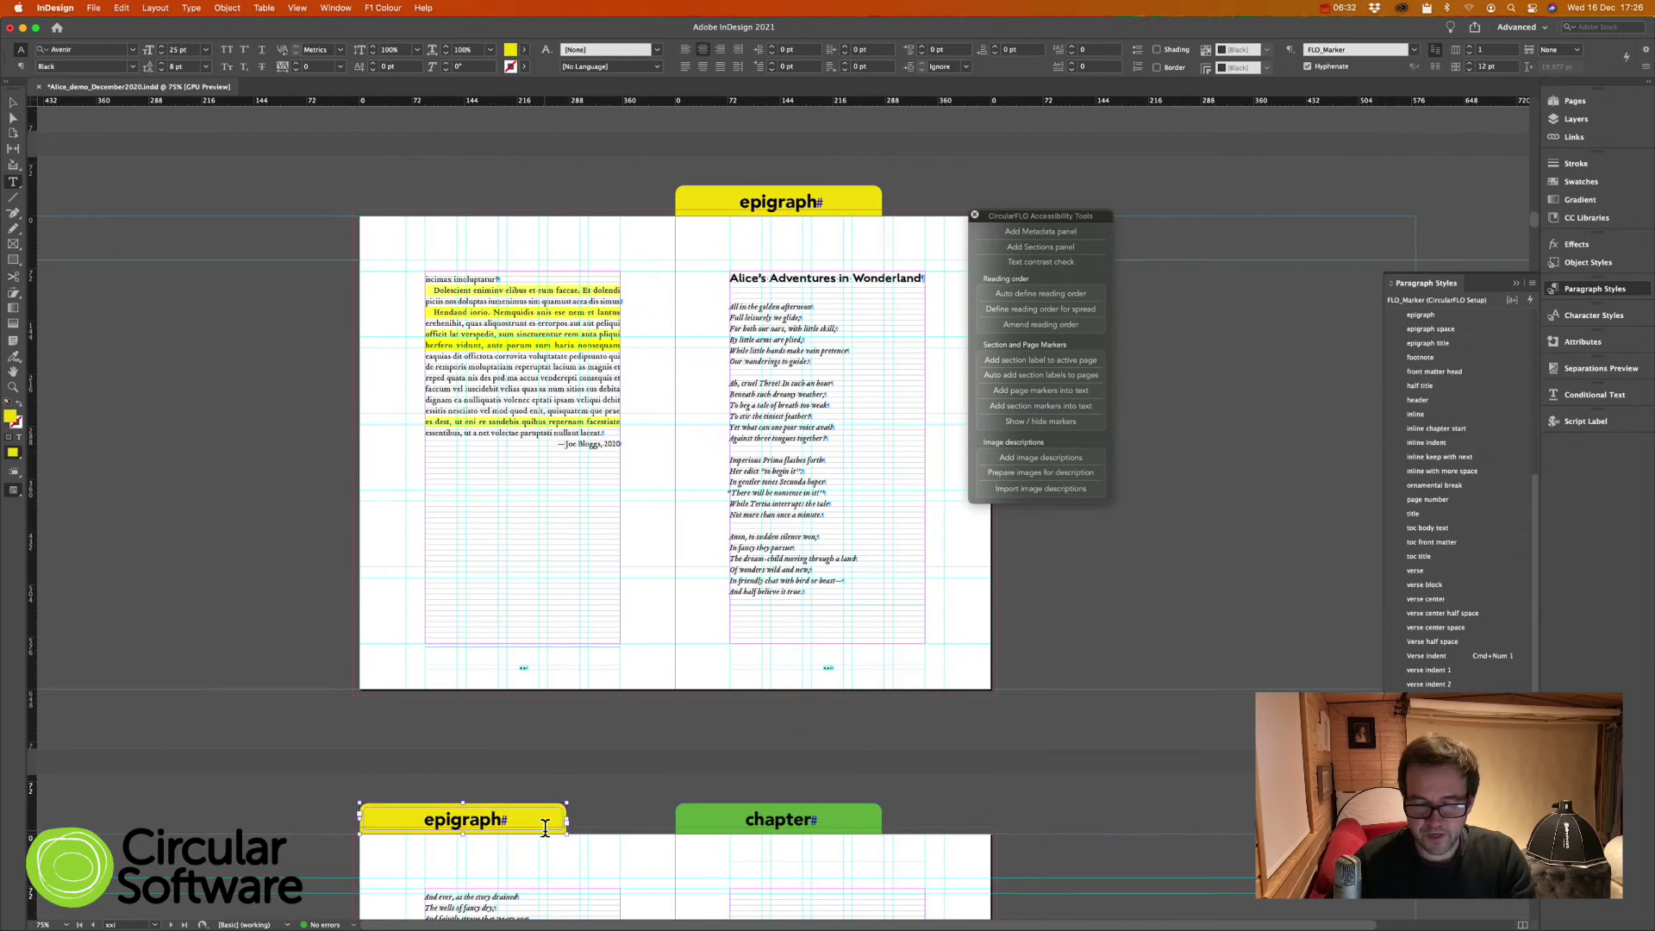
key("Delete")
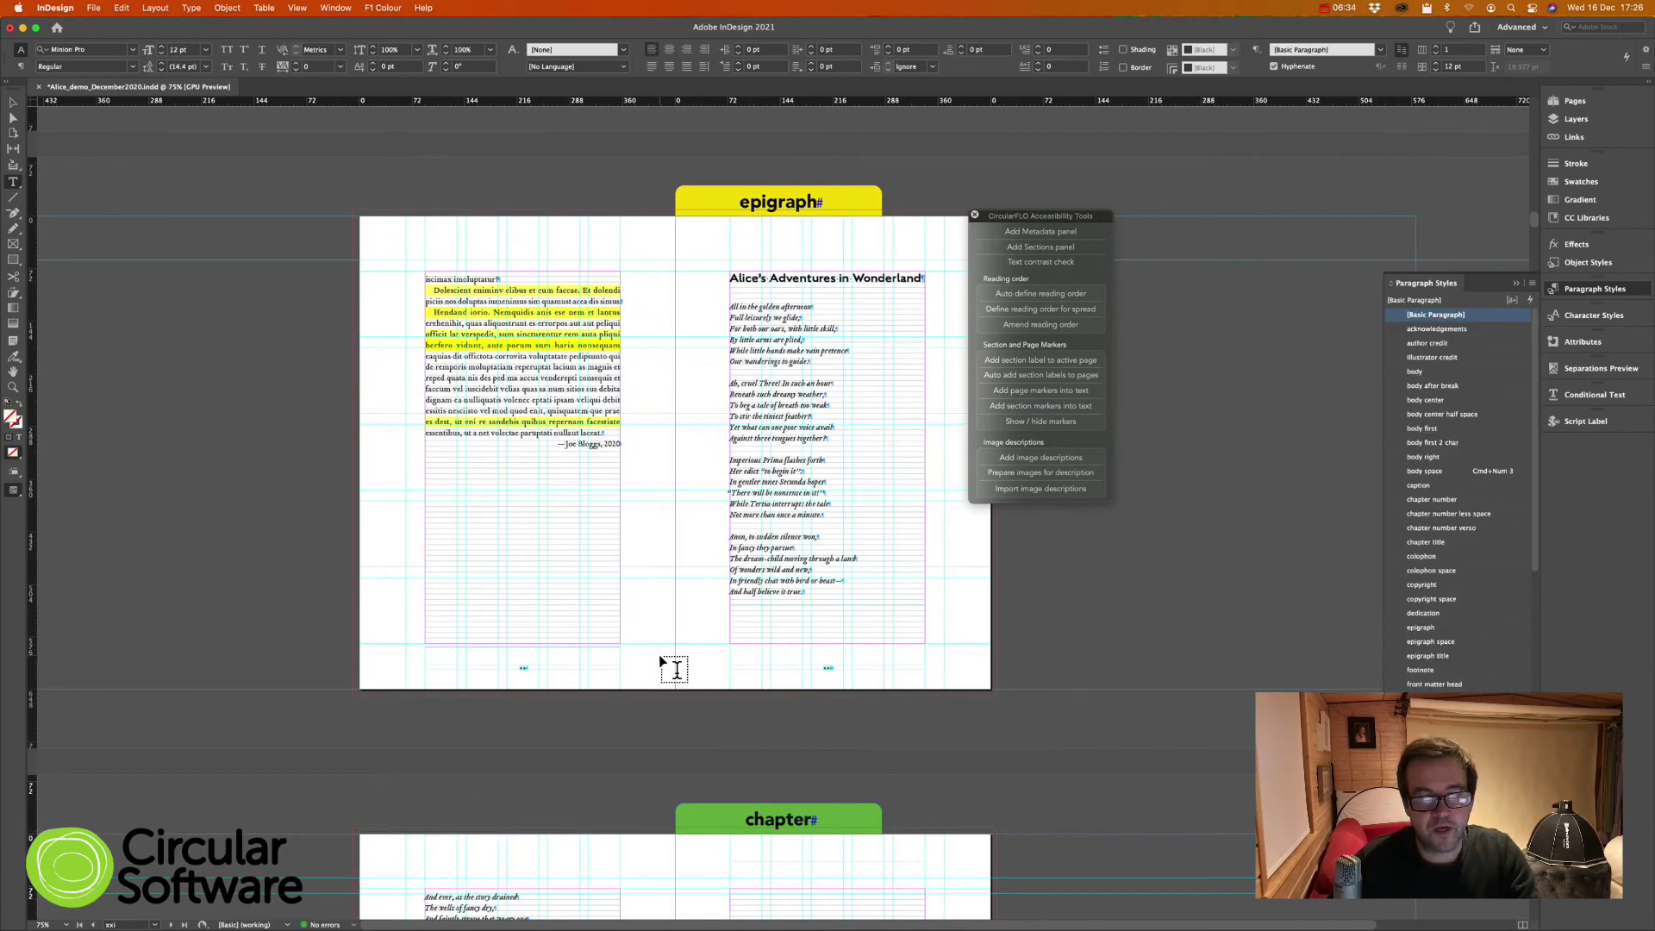
scroll(702, 614, "down", 5)
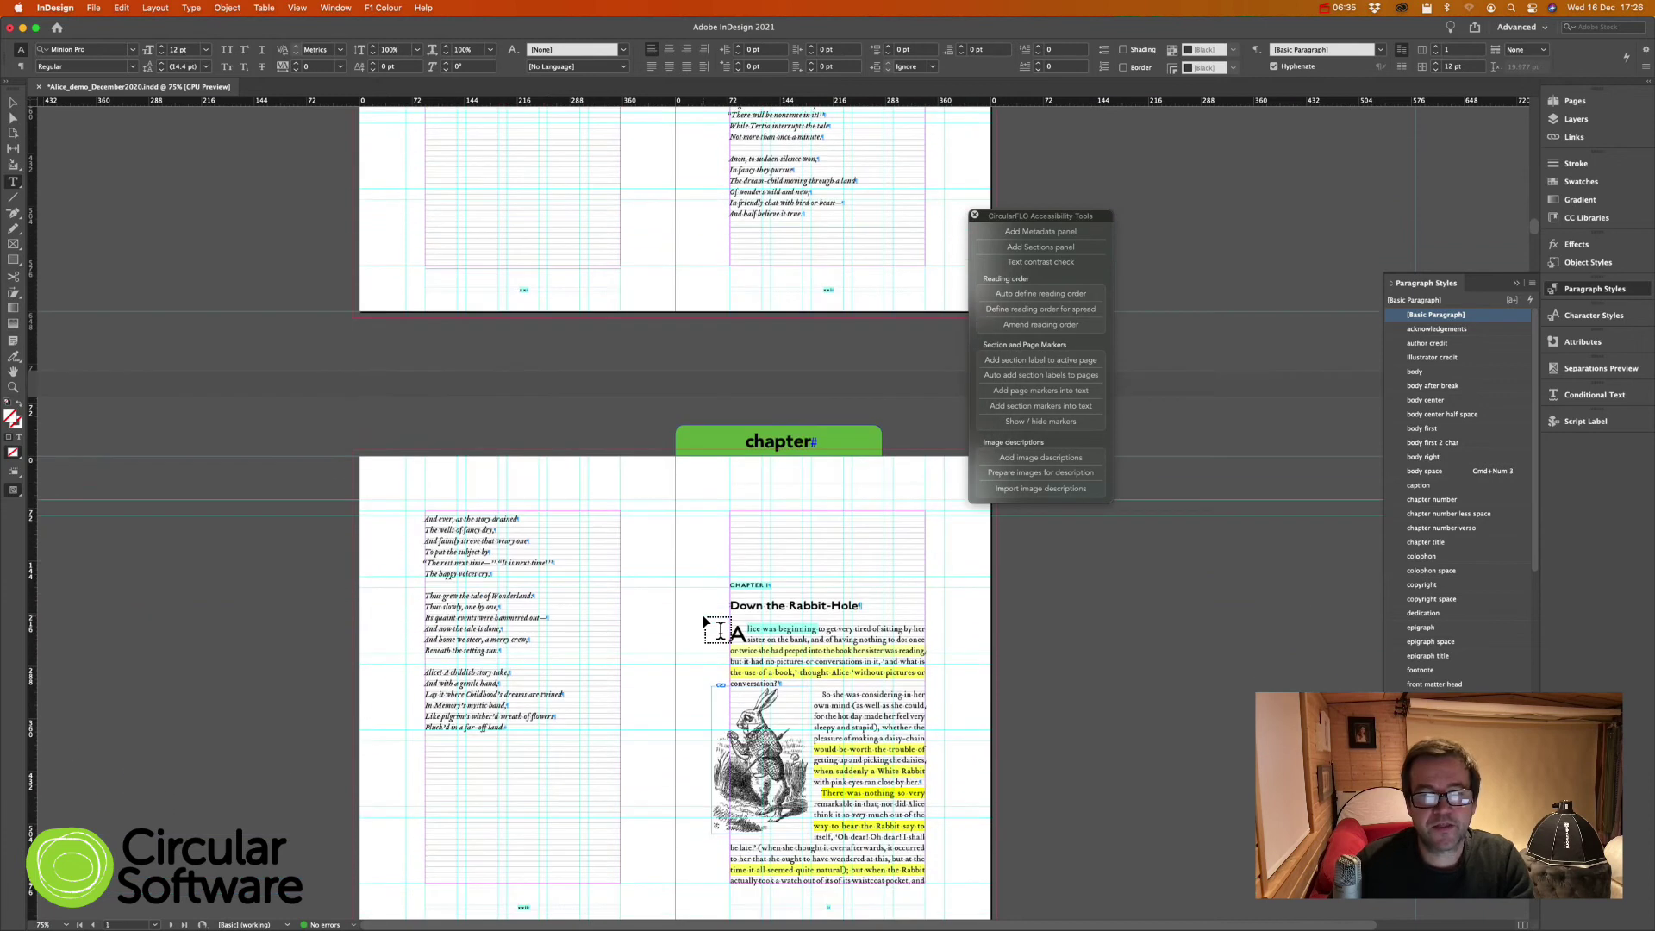
scroll(721, 629, "down", 2)
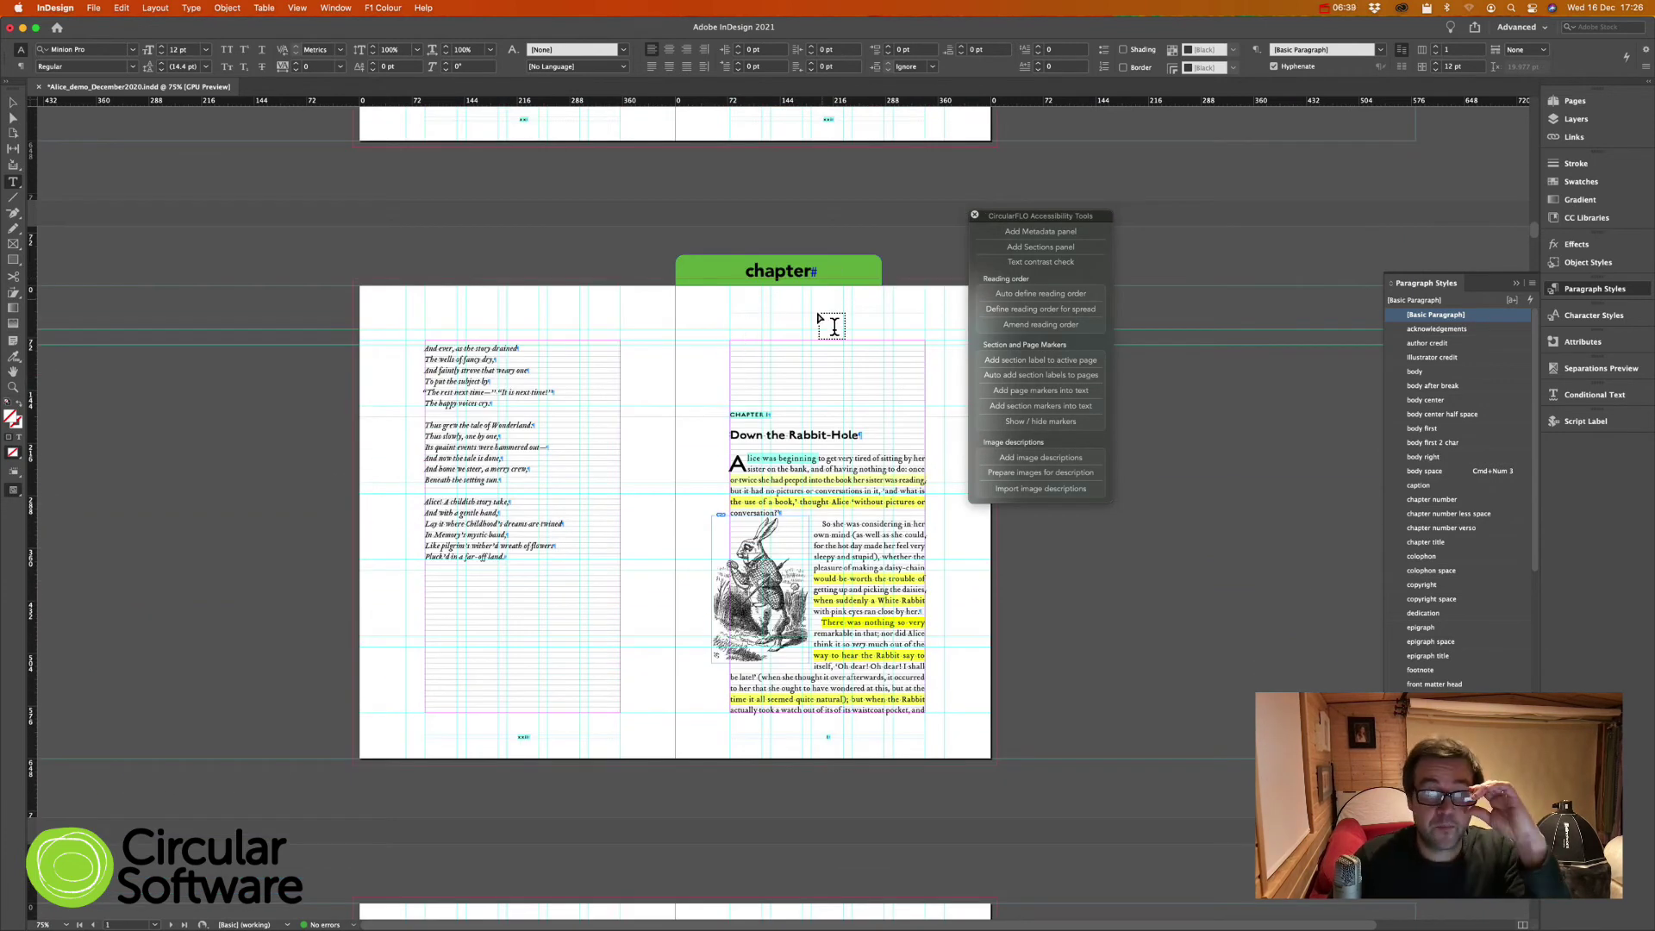
triple_click(750, 413)
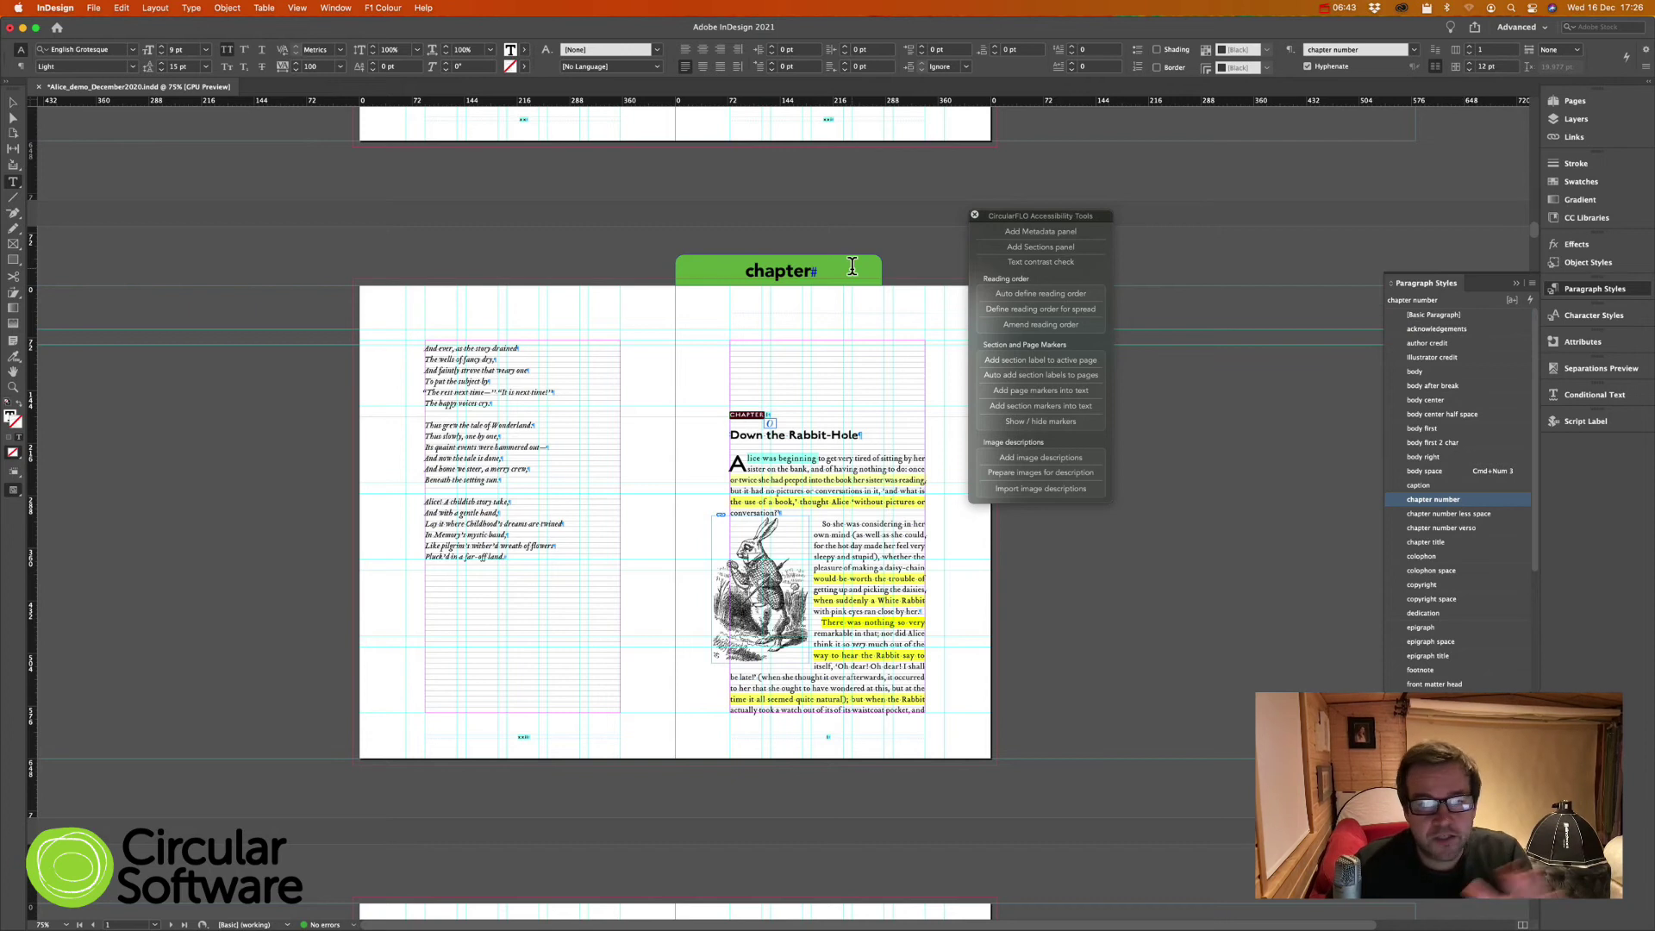
Step: Add the acknowledgments landmark as a section label to page vii, the page thanking the author's parents
scroll(852, 266, "right", 2)
scroll(852, 266, "up", 1)
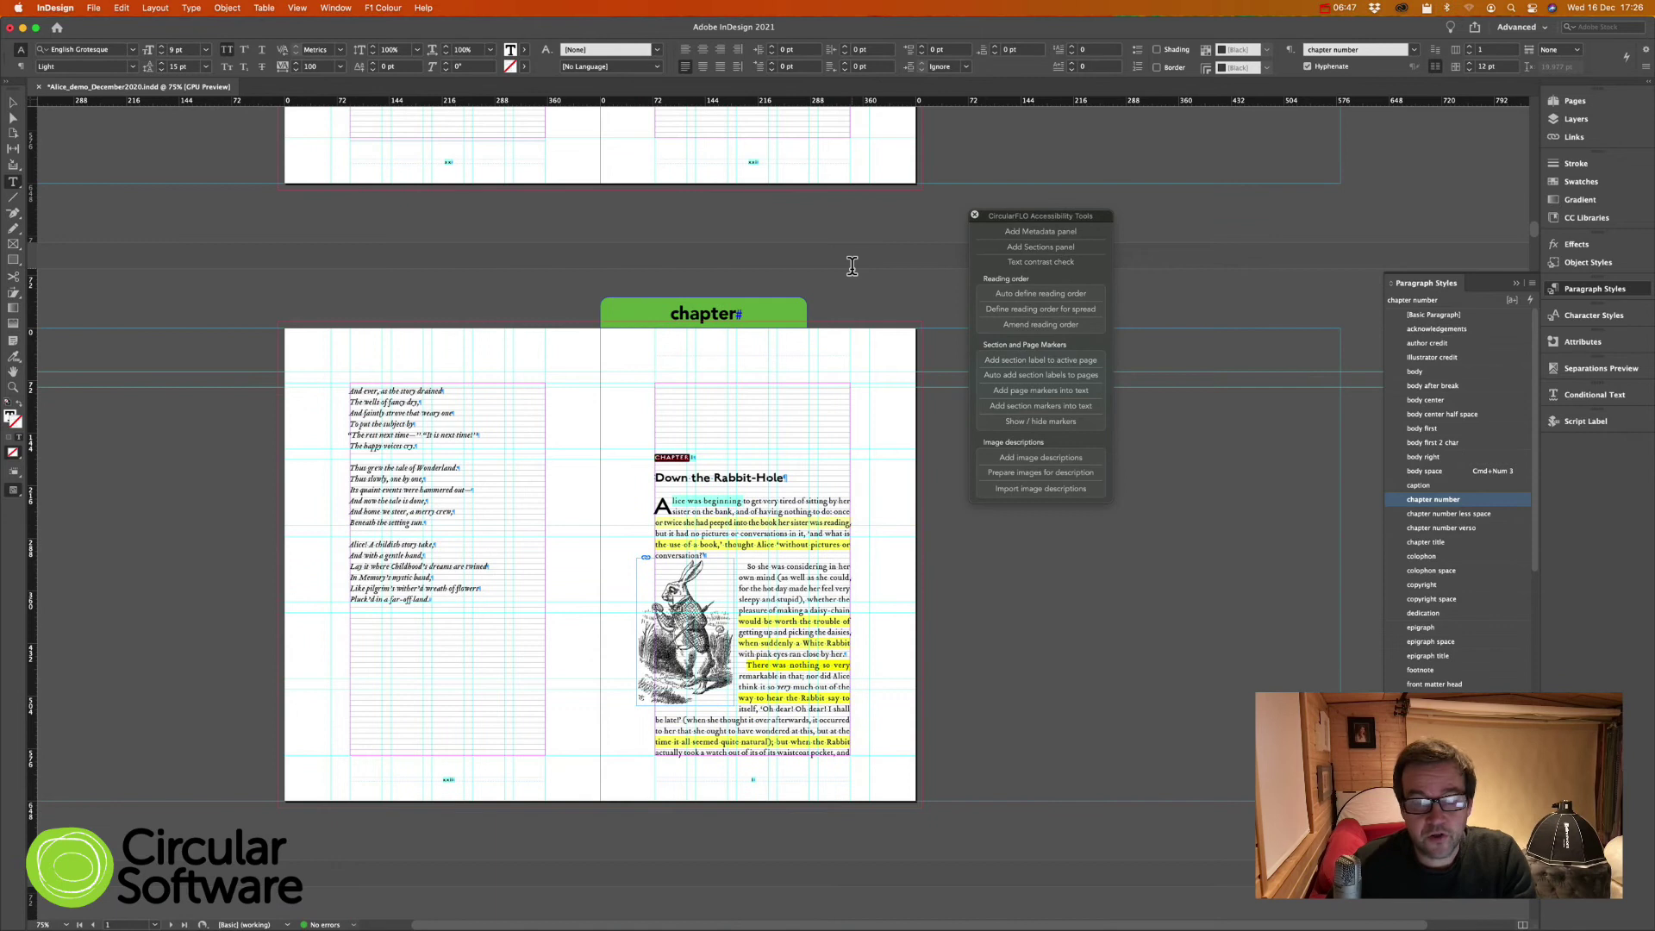
scroll(852, 266, "up", 15)
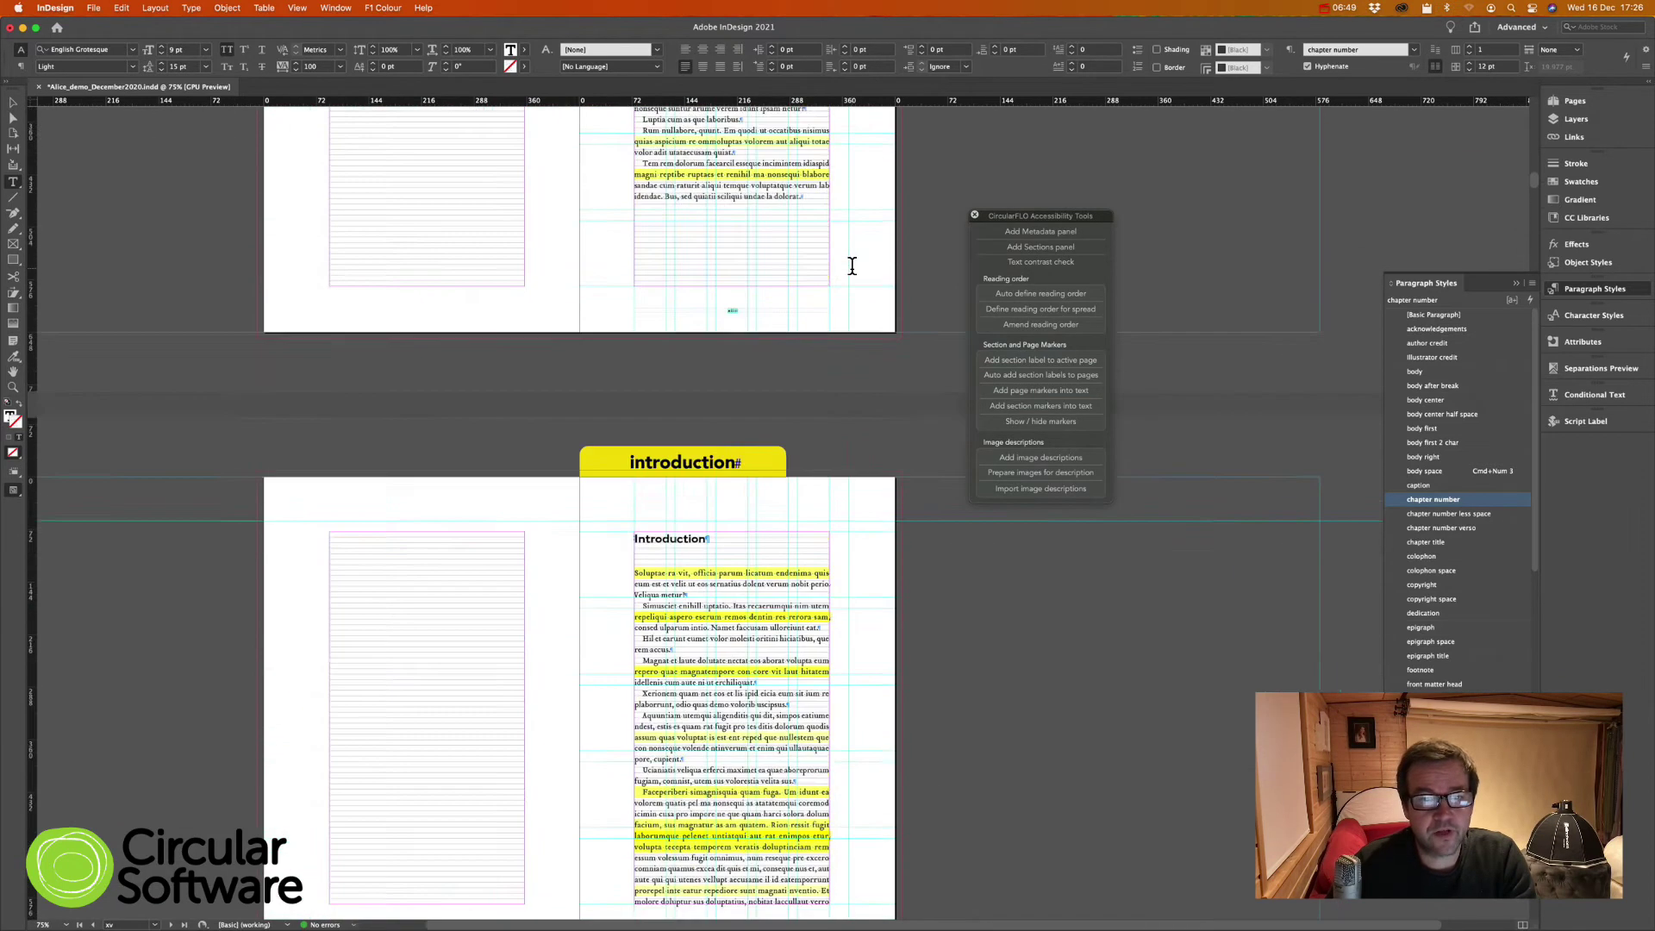
scroll(851, 266, "up", 15)
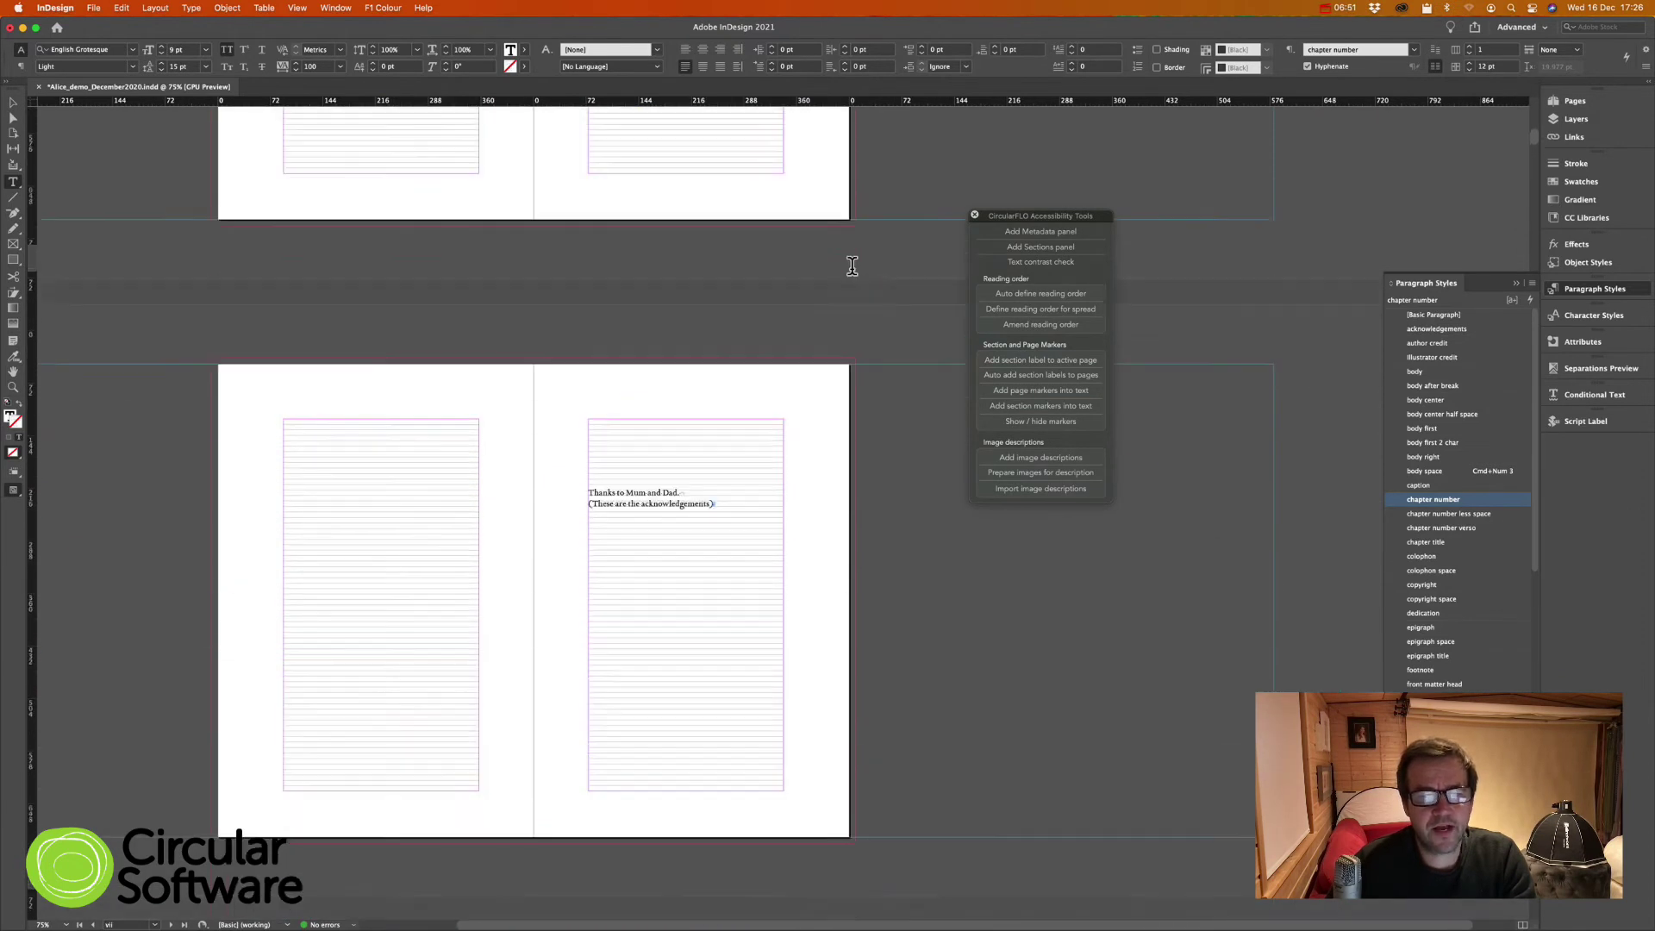
left_click(648, 527)
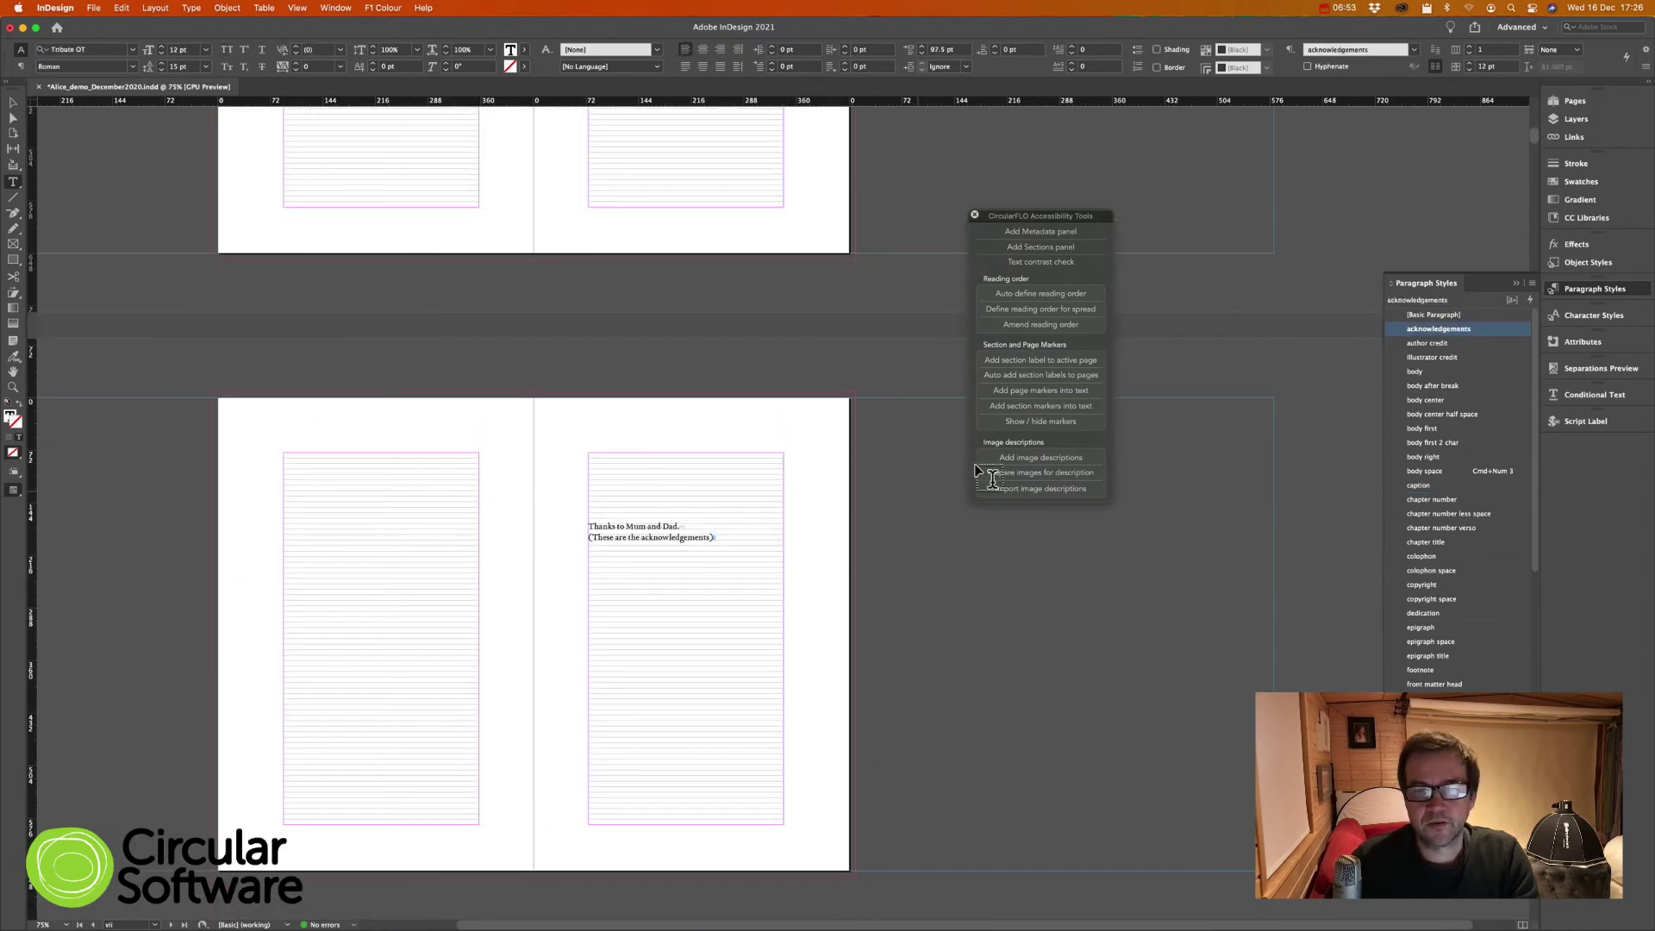
left_click(1075, 361)
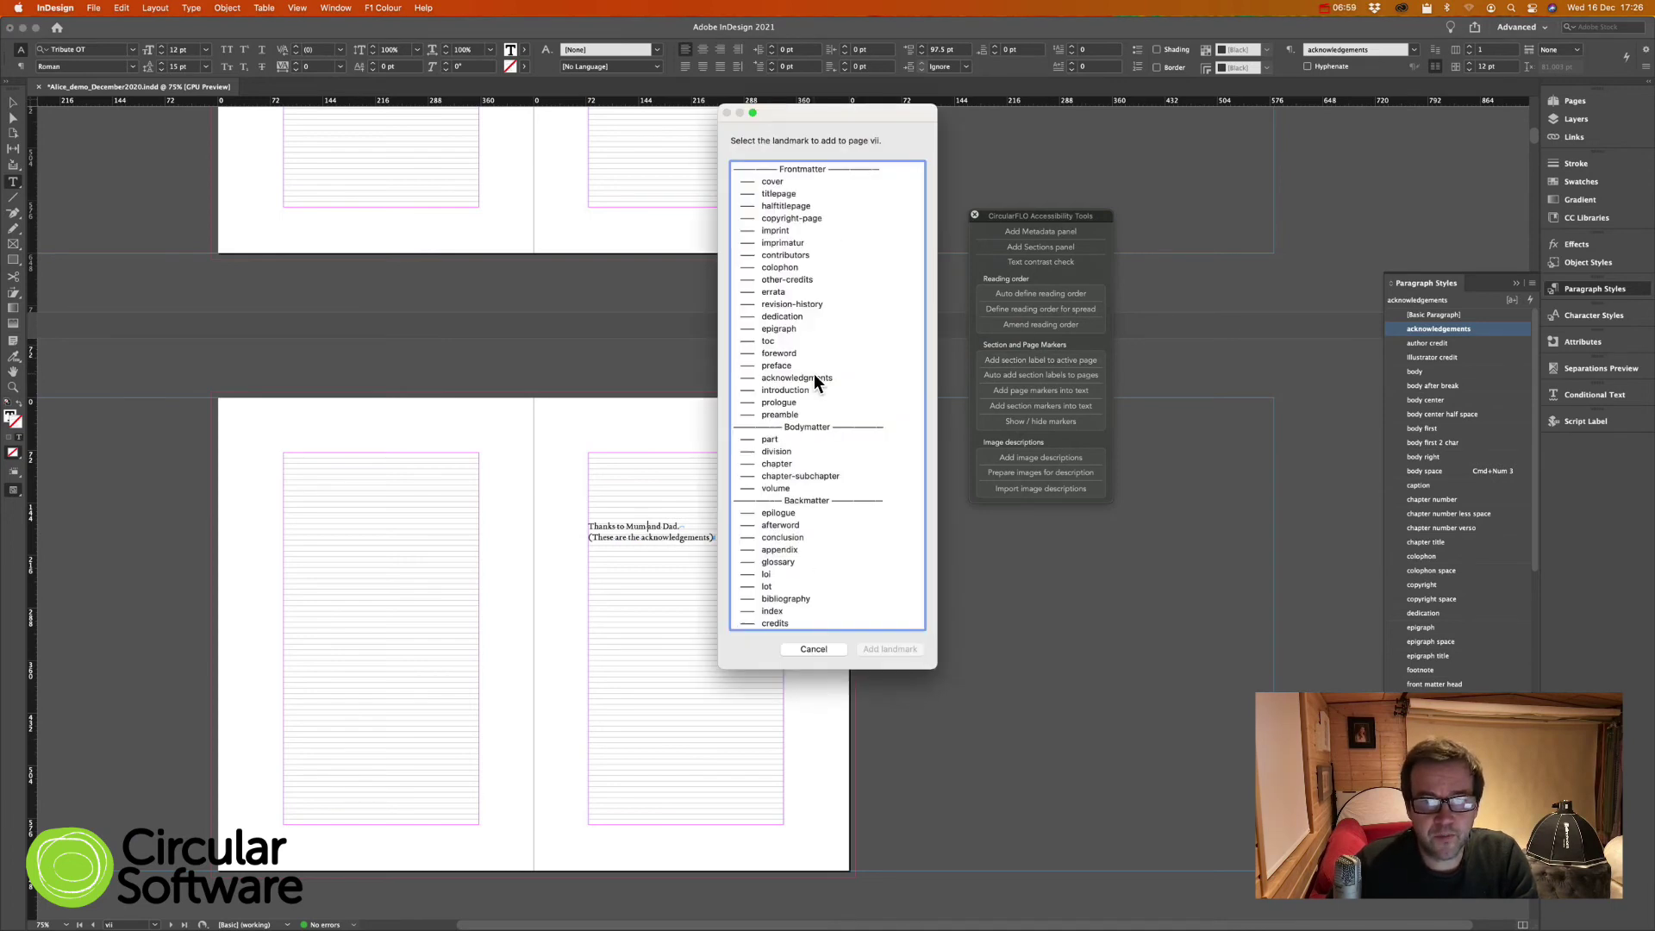
left_click(815, 378)
left_click(883, 648)
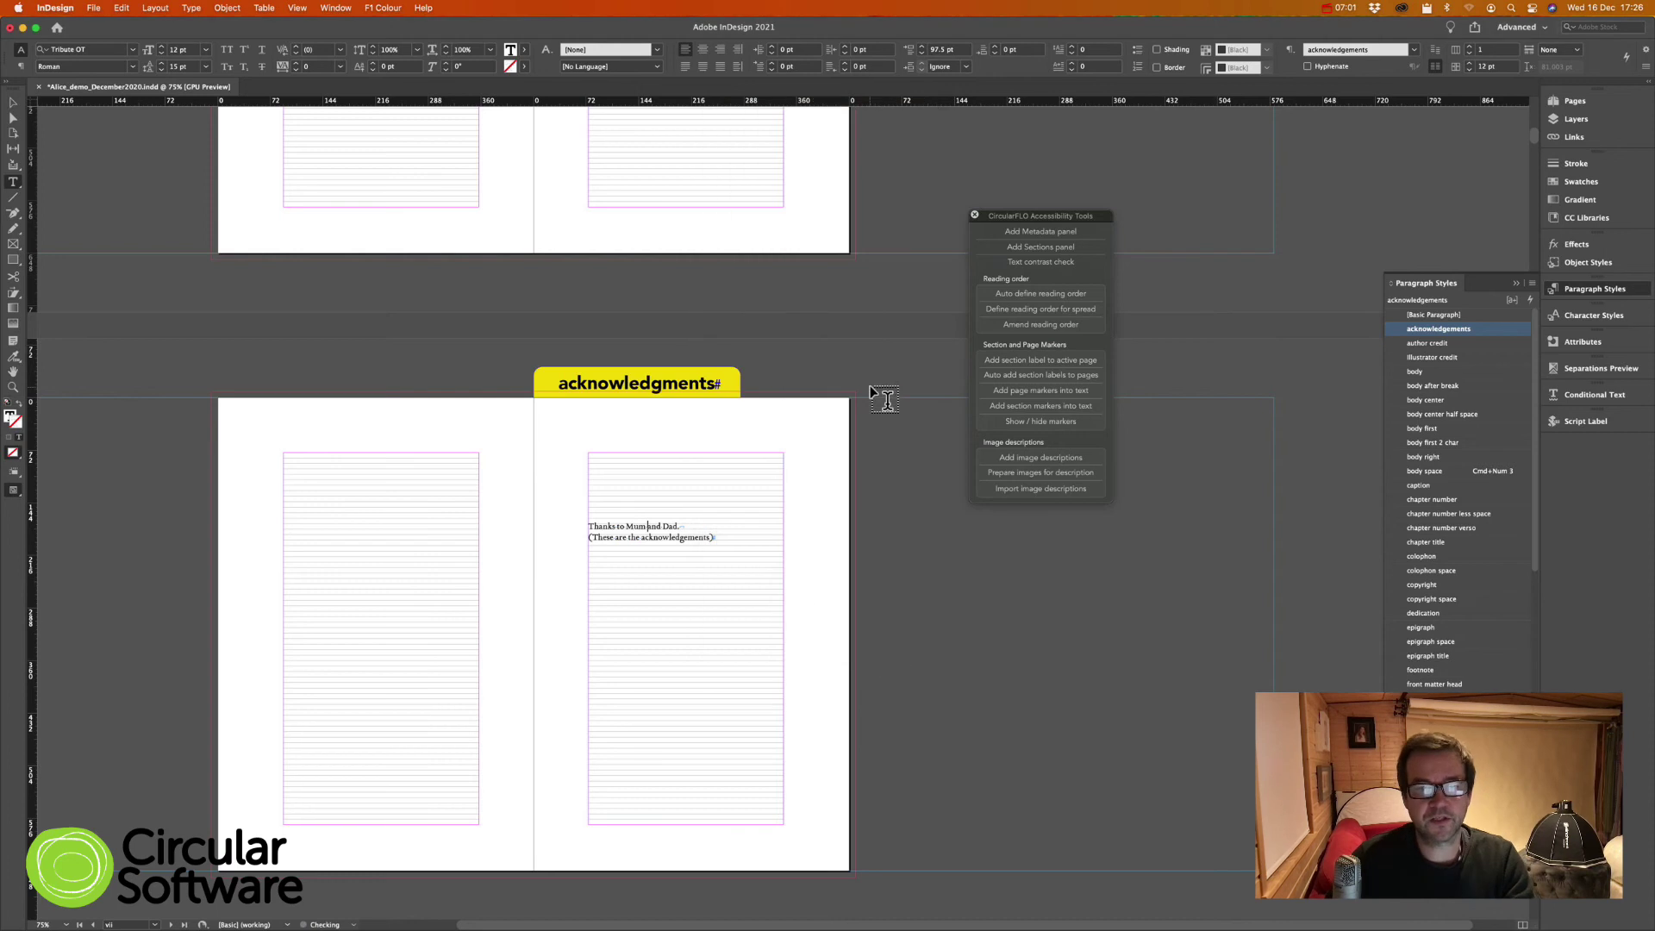
Step: Review the section labels back to the half-title page, then switch to CircularFLO and open its Image Tools
scroll(871, 385, "up", 20)
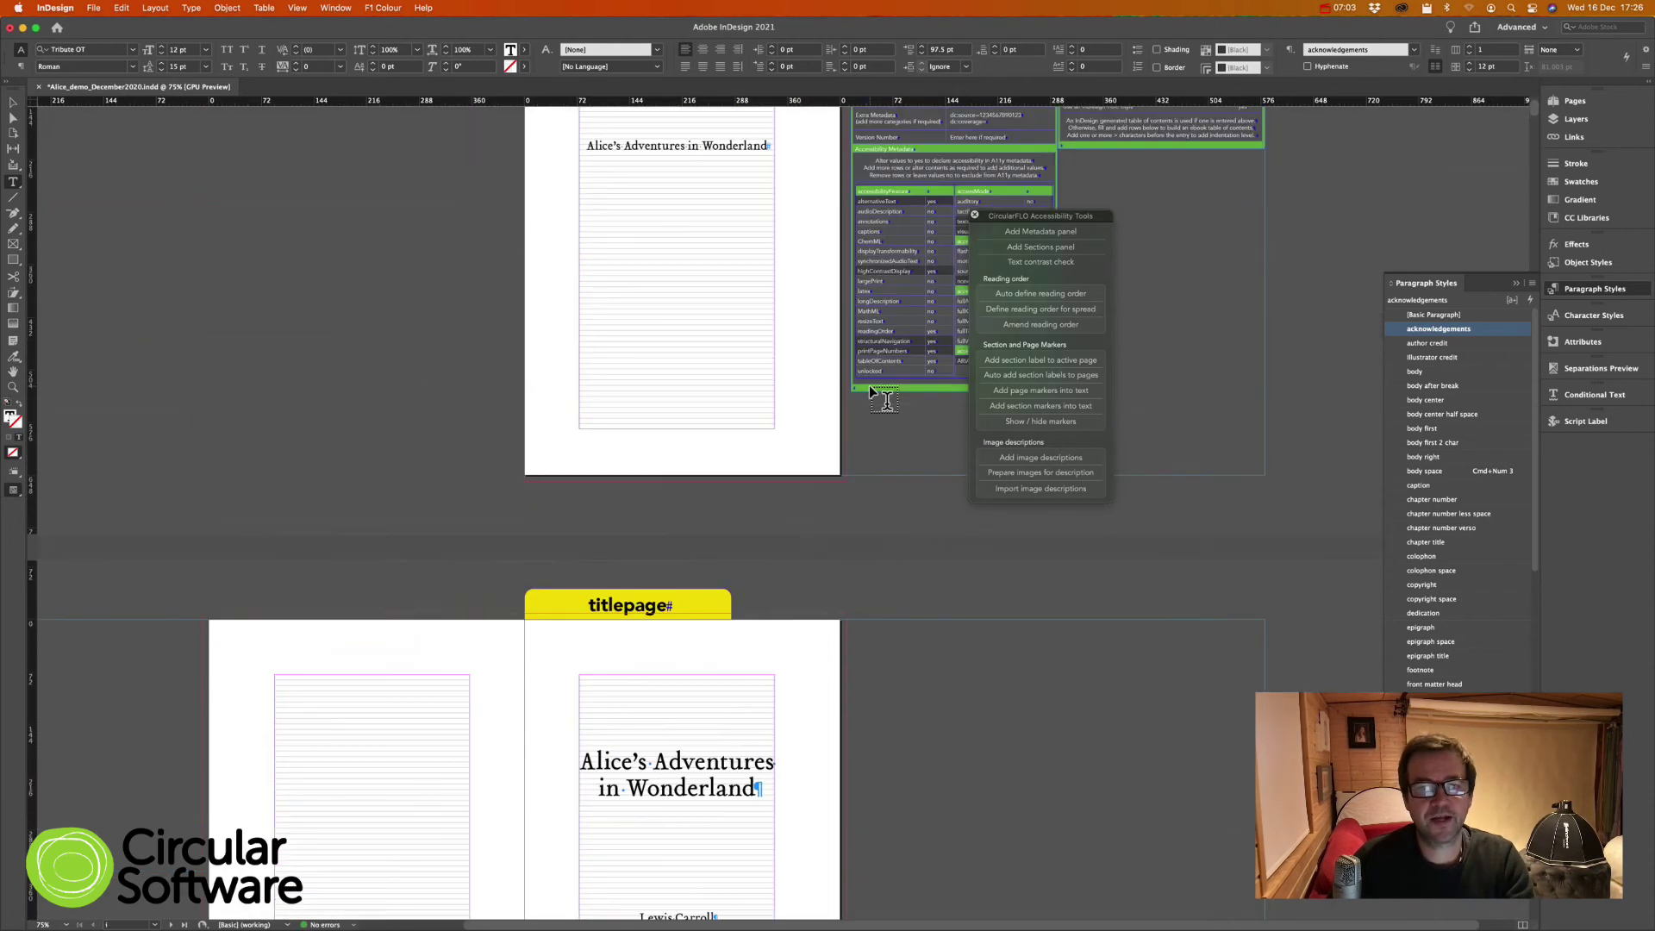
scroll(870, 390, "up", 4)
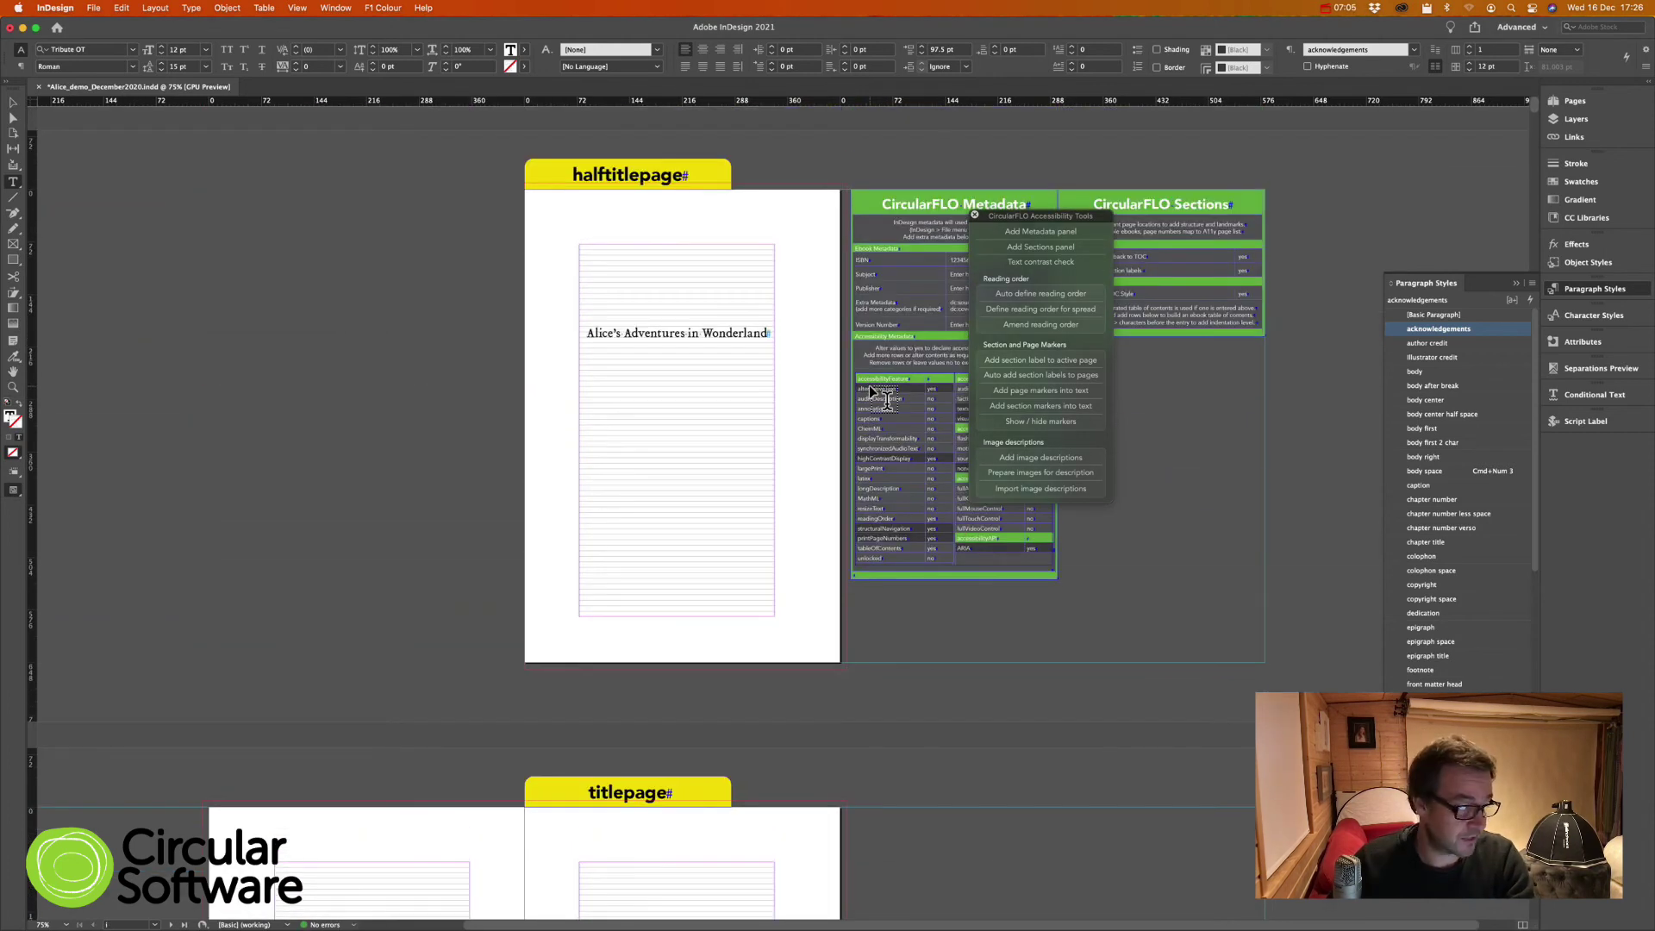
scroll(721, 462, "down", 15)
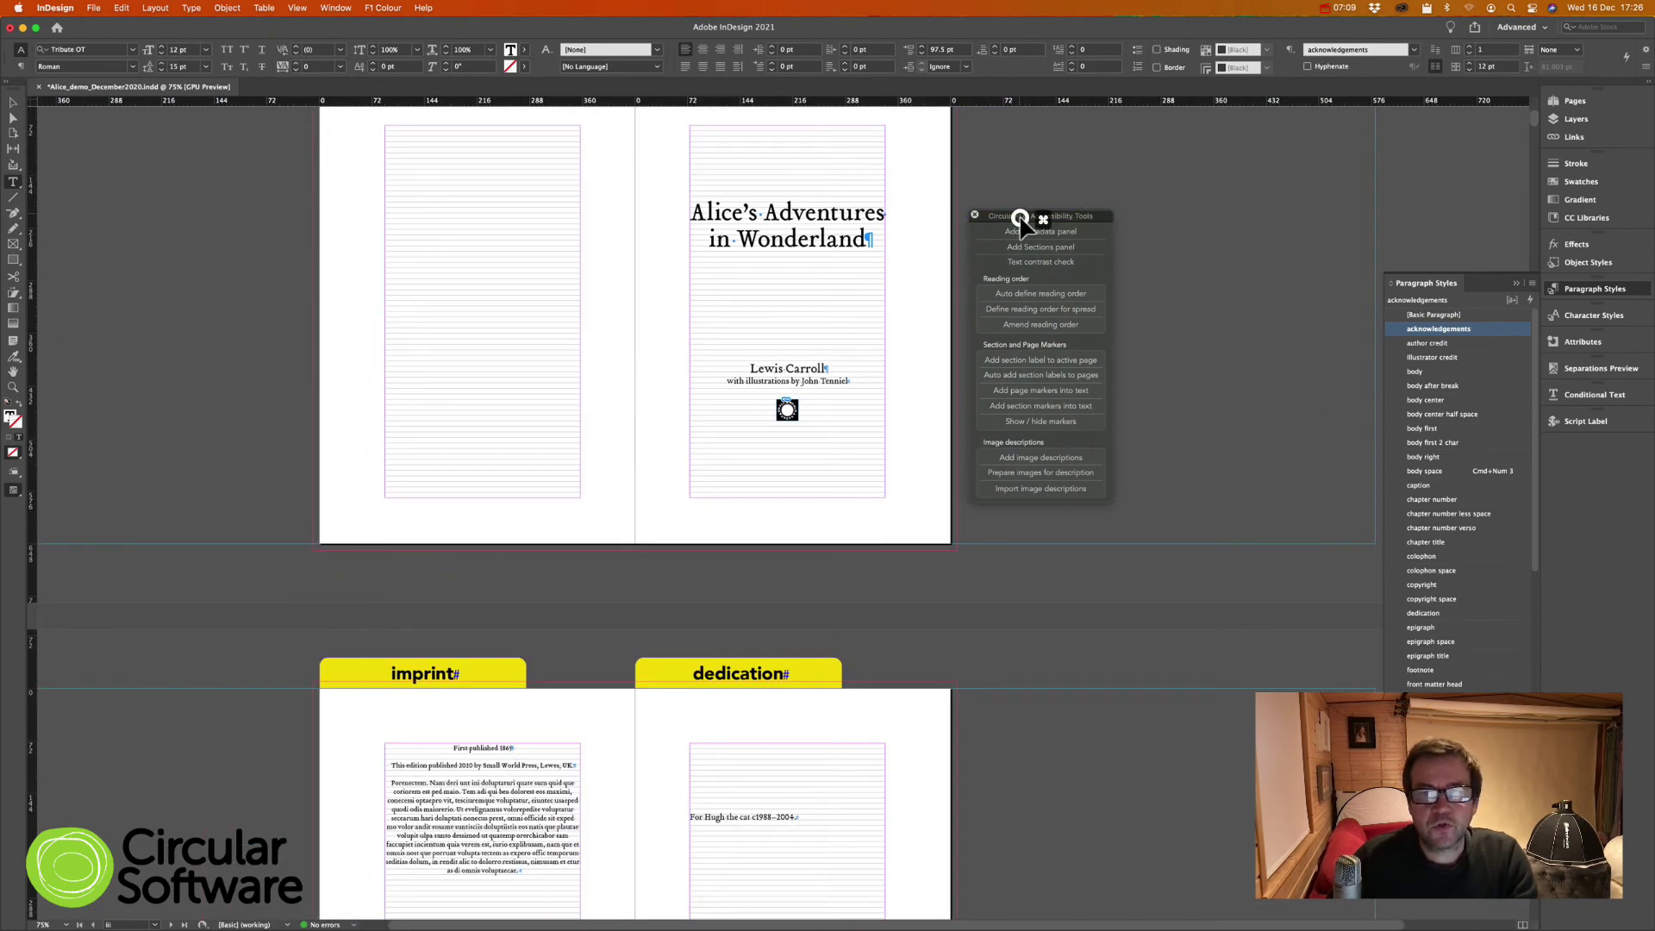
key("super+Tab")
left_click(111, 9)
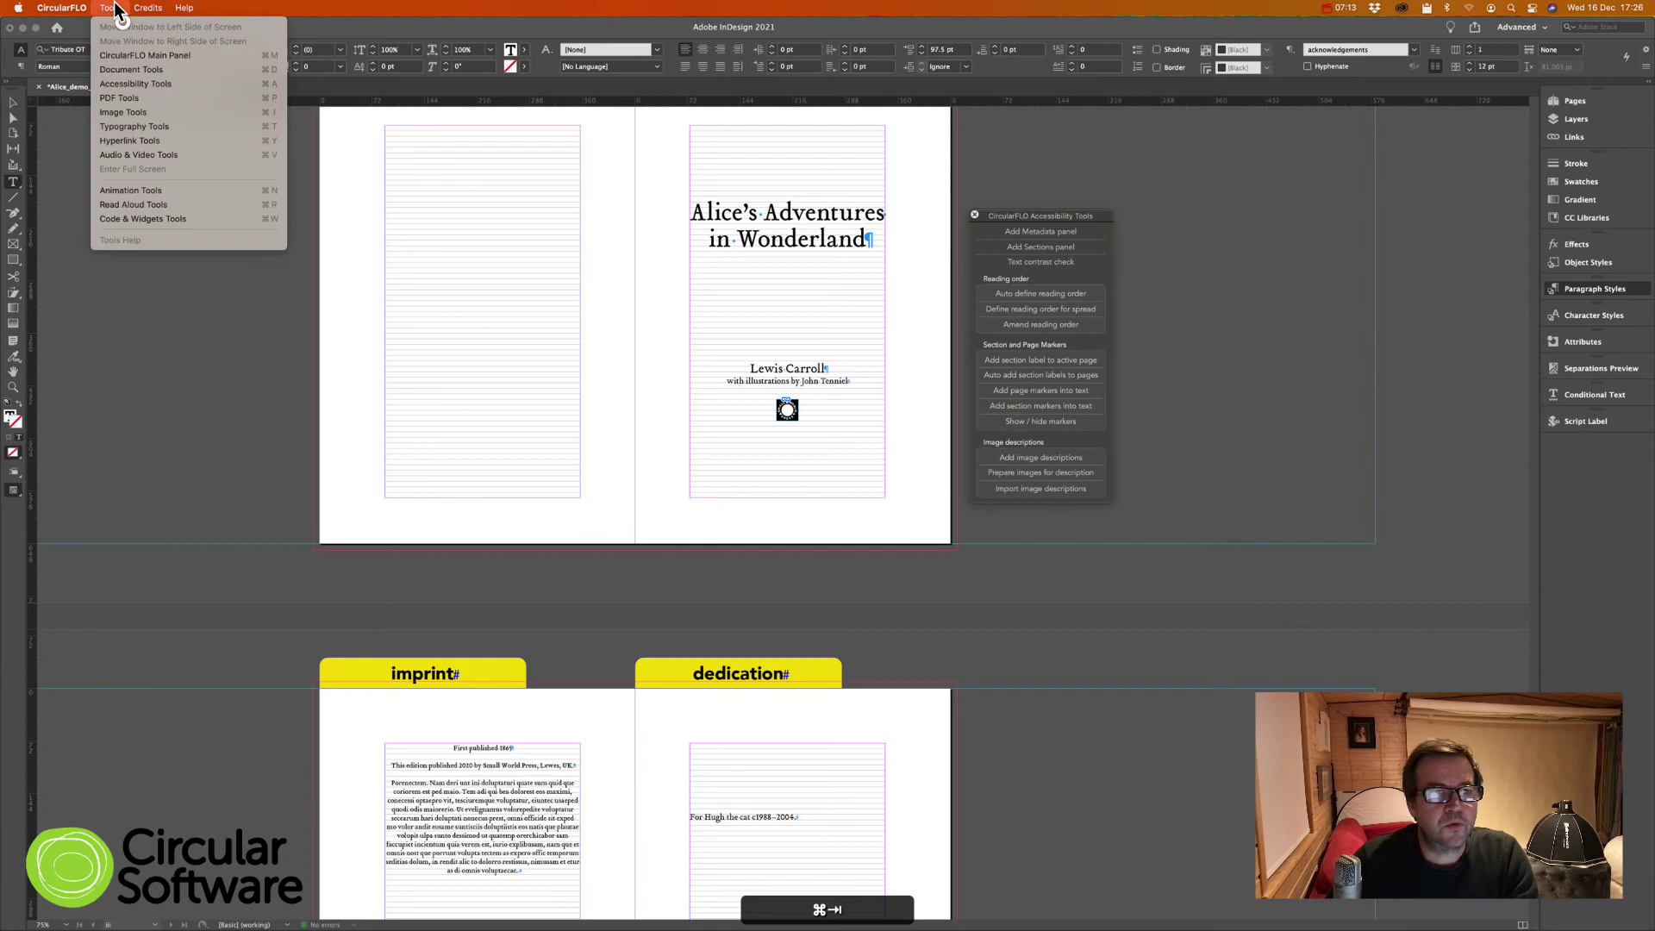
left_click(166, 113)
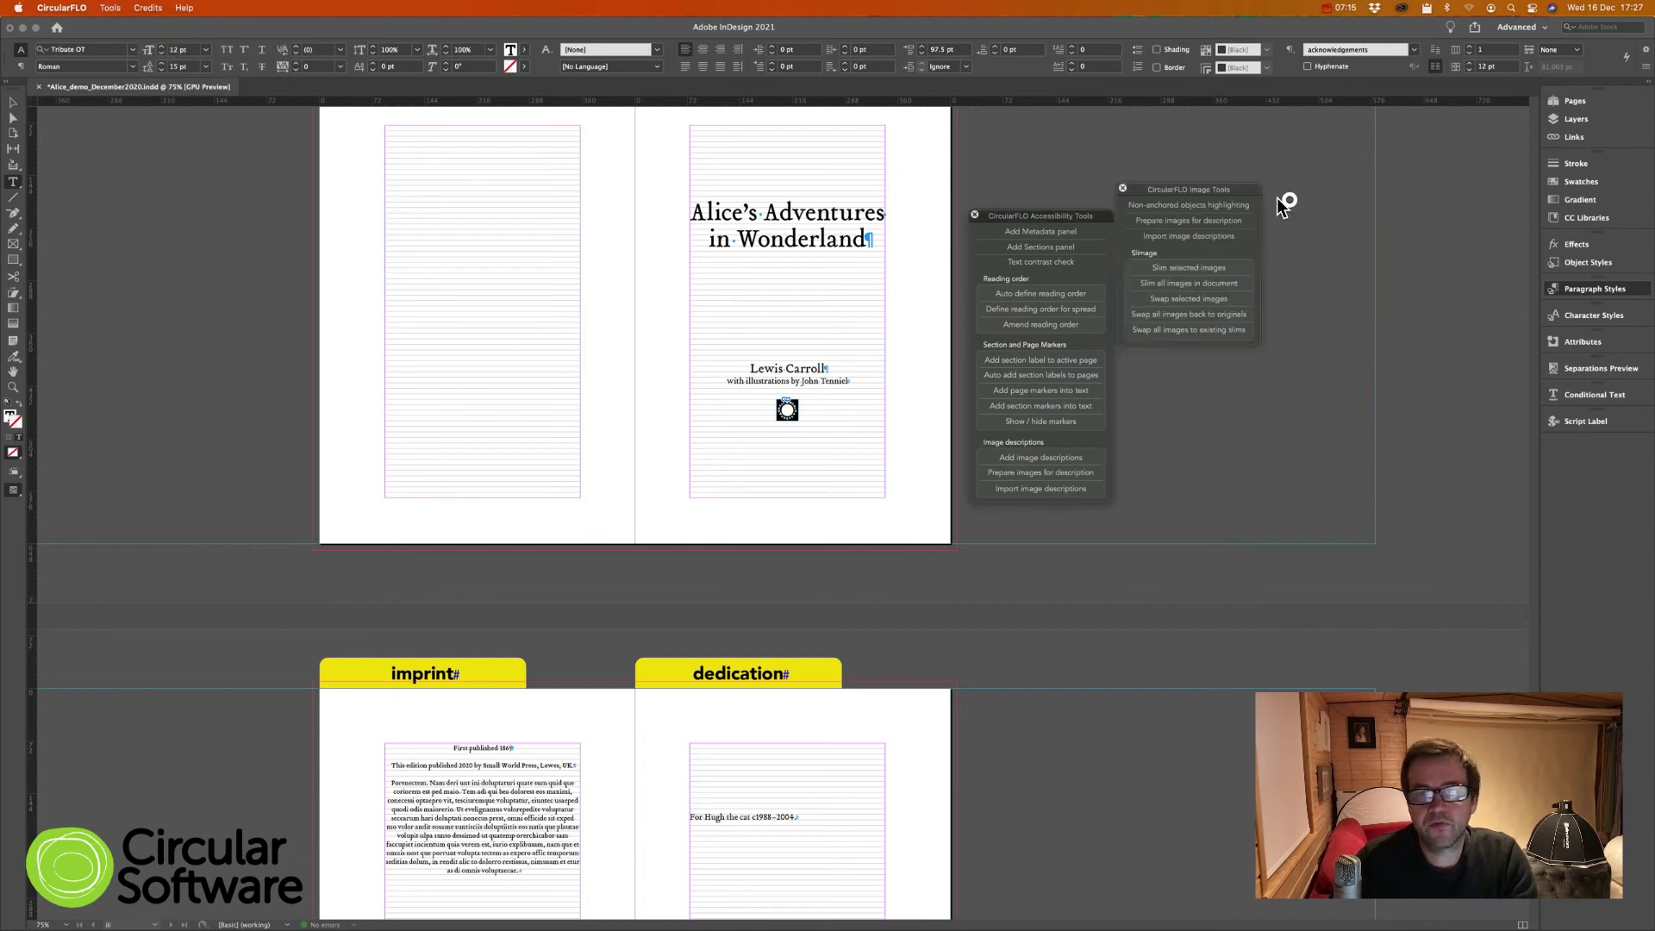
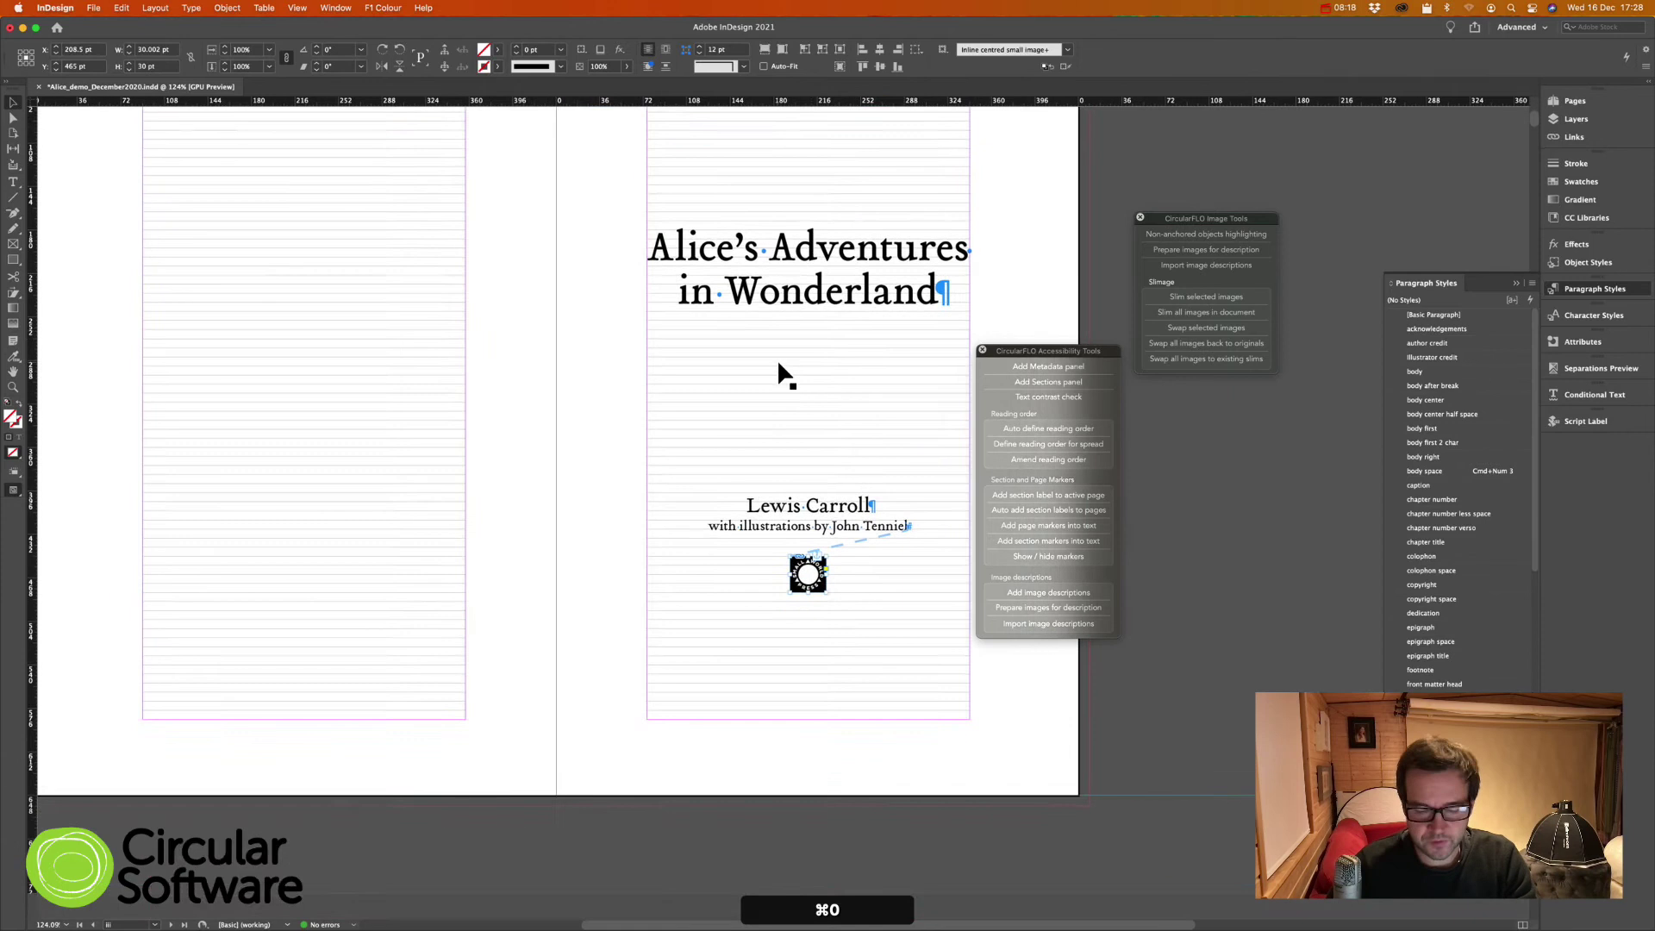
Step: Select the White Rabbit illustration on the first chapter page and run Add image descriptions
key("super+minus")
key("super+minus")
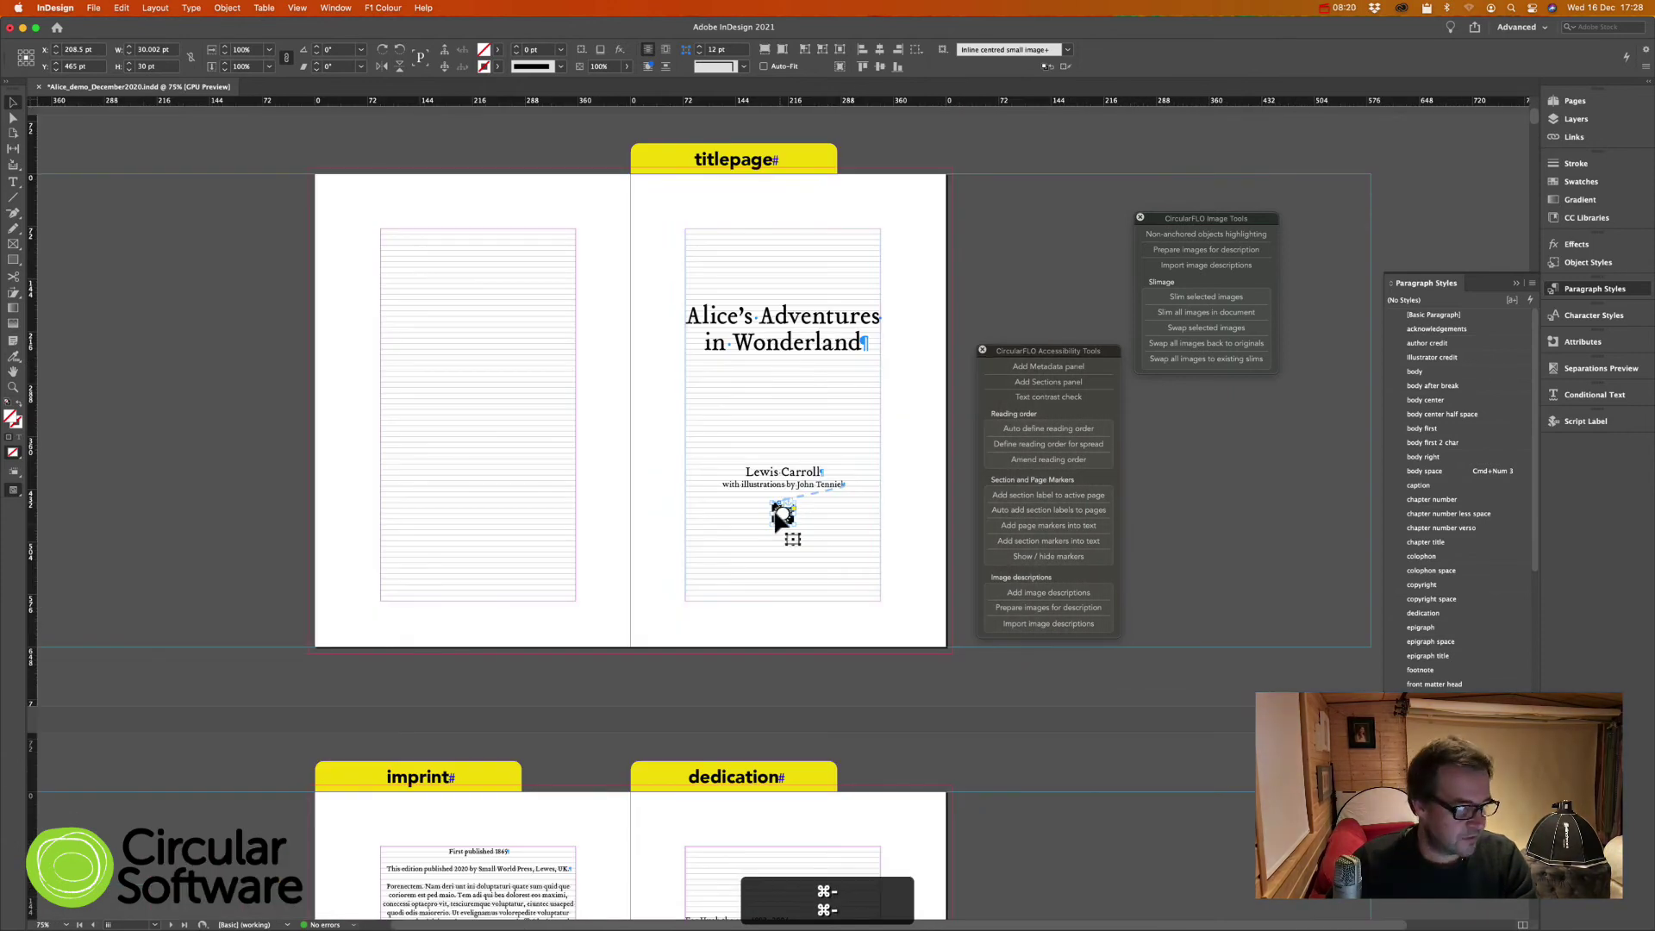
scroll(783, 517, "down", 10)
scroll(768, 520, "down", 20)
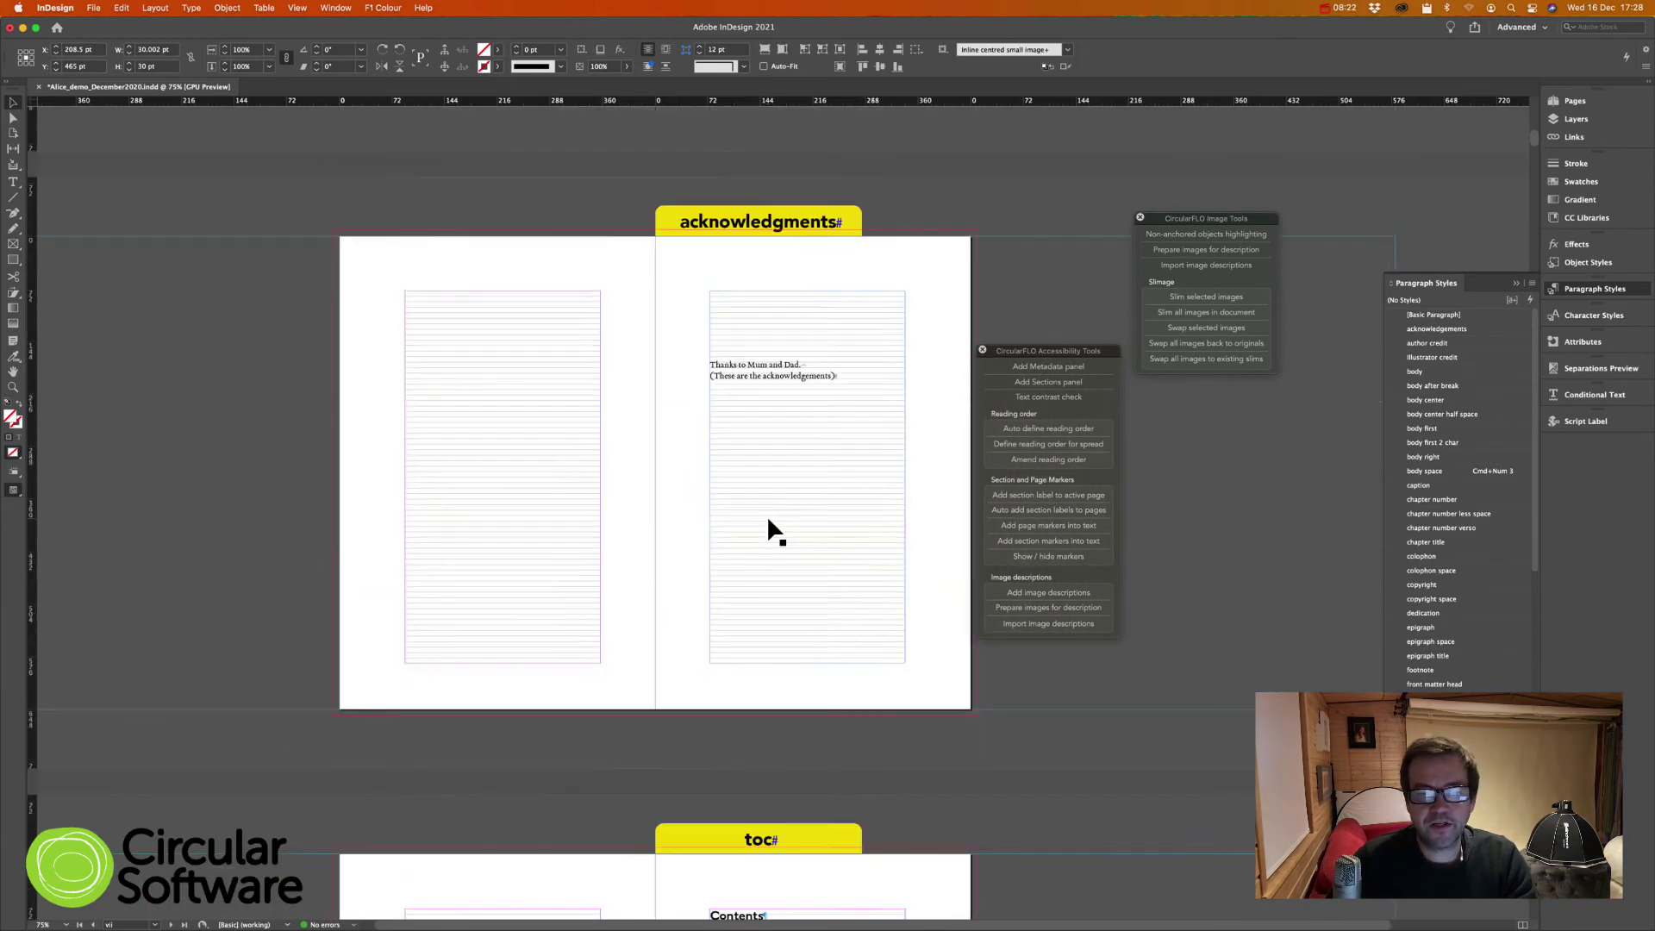
scroll(767, 529, "down", 20)
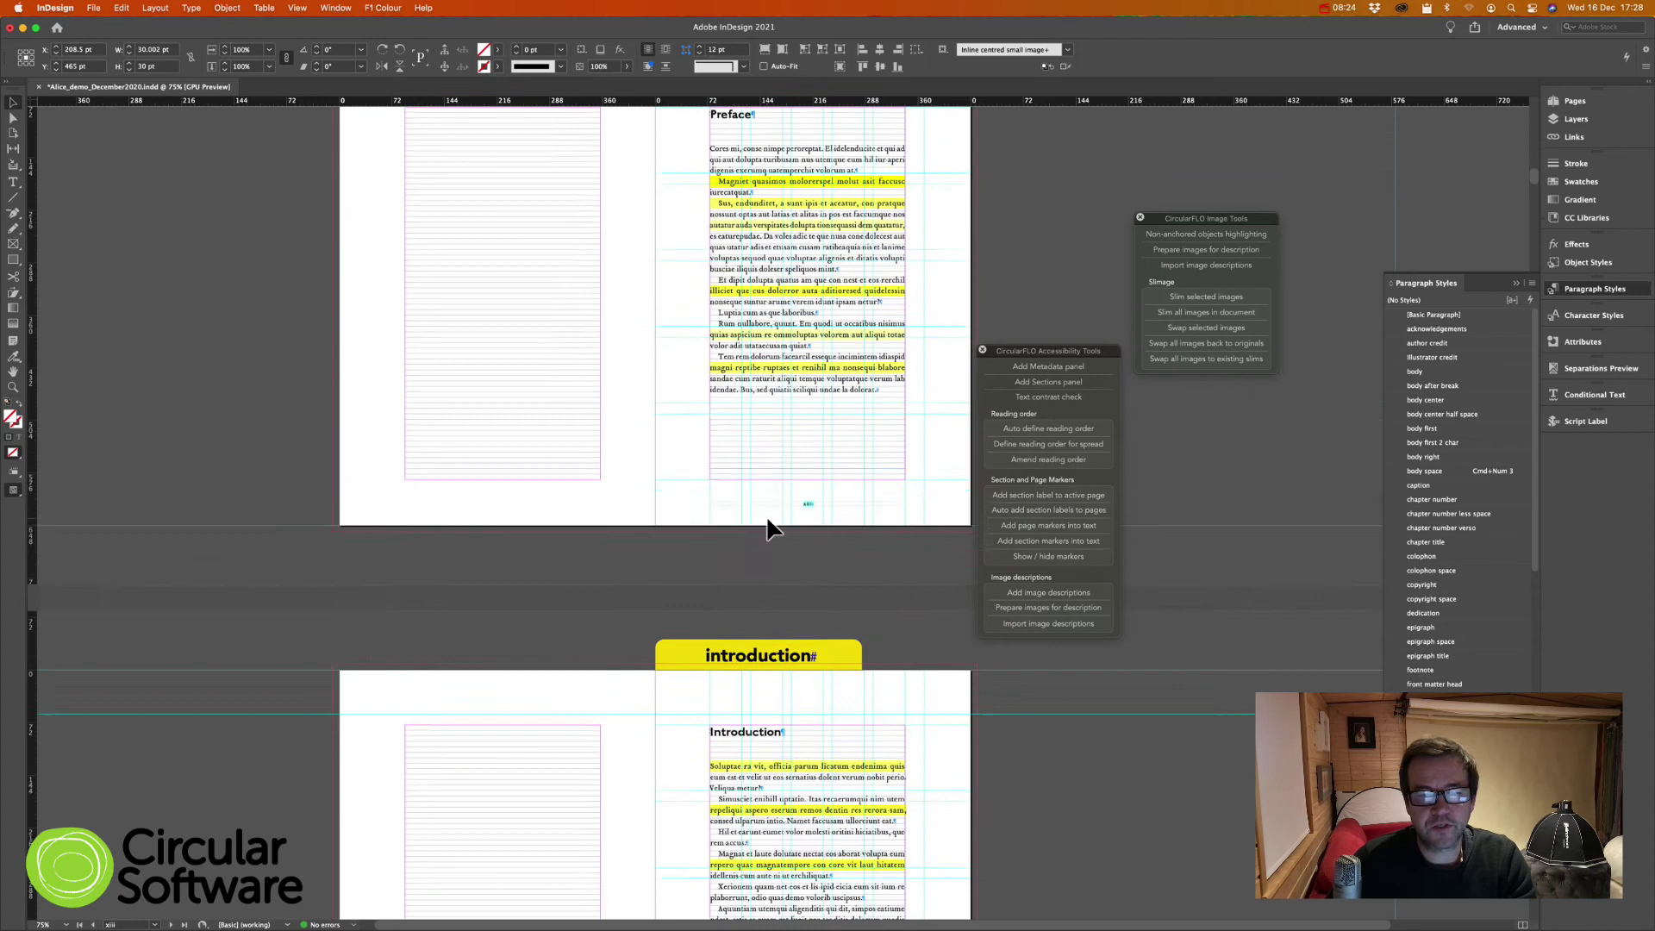
scroll(767, 526, "down", 20)
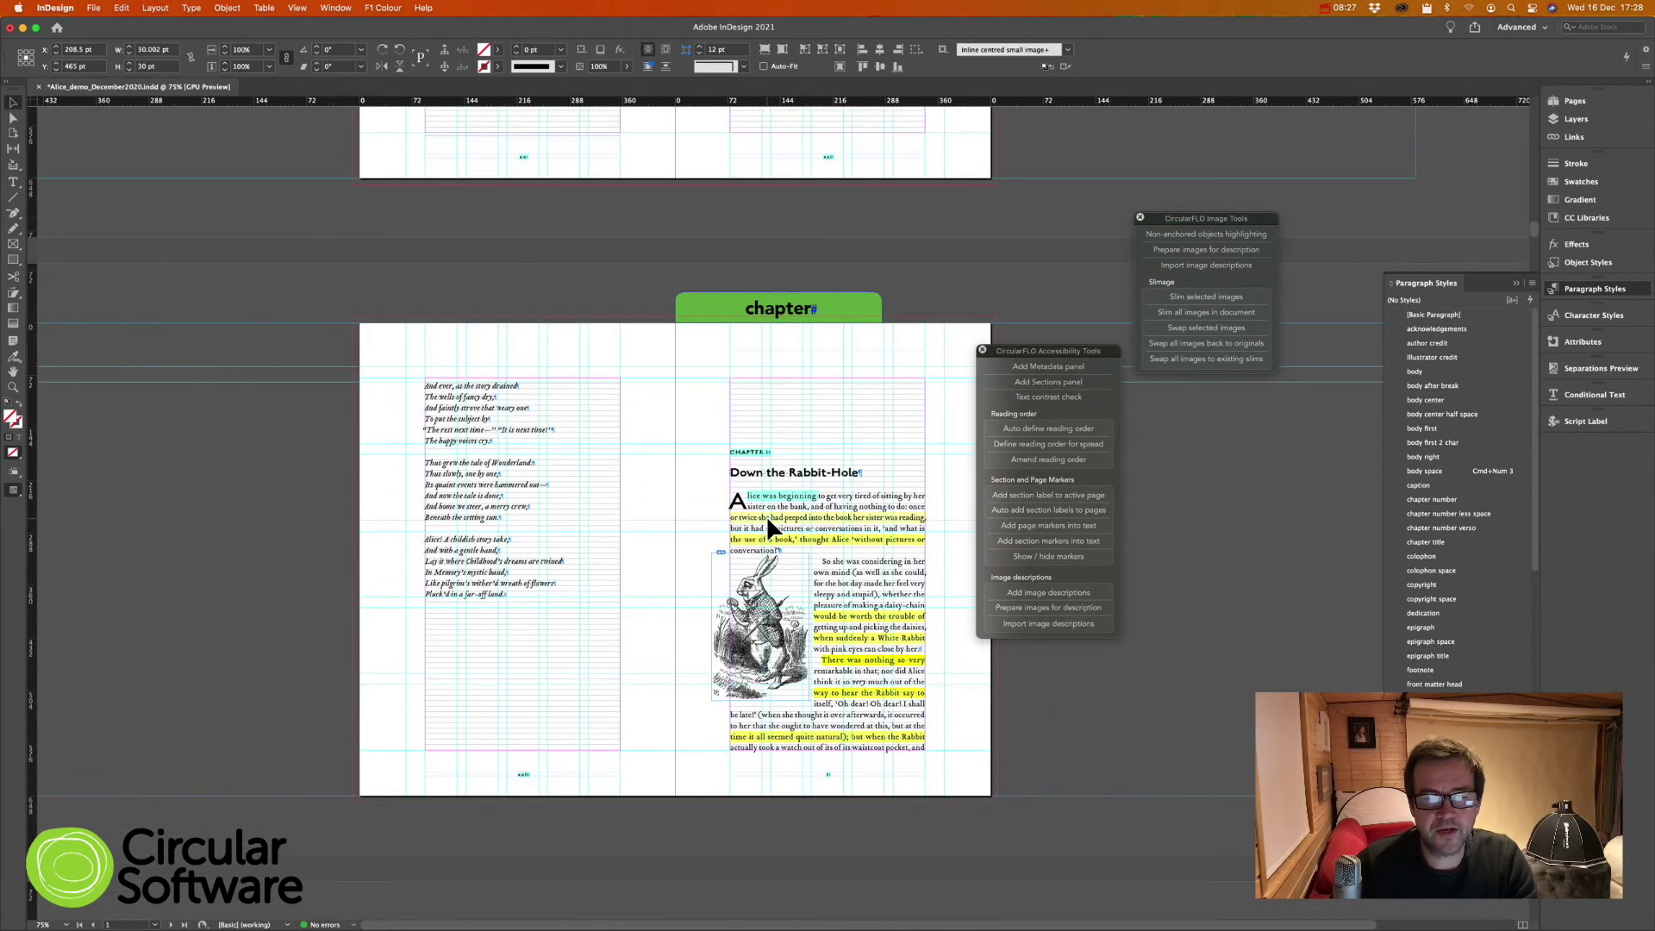
left_click(774, 593)
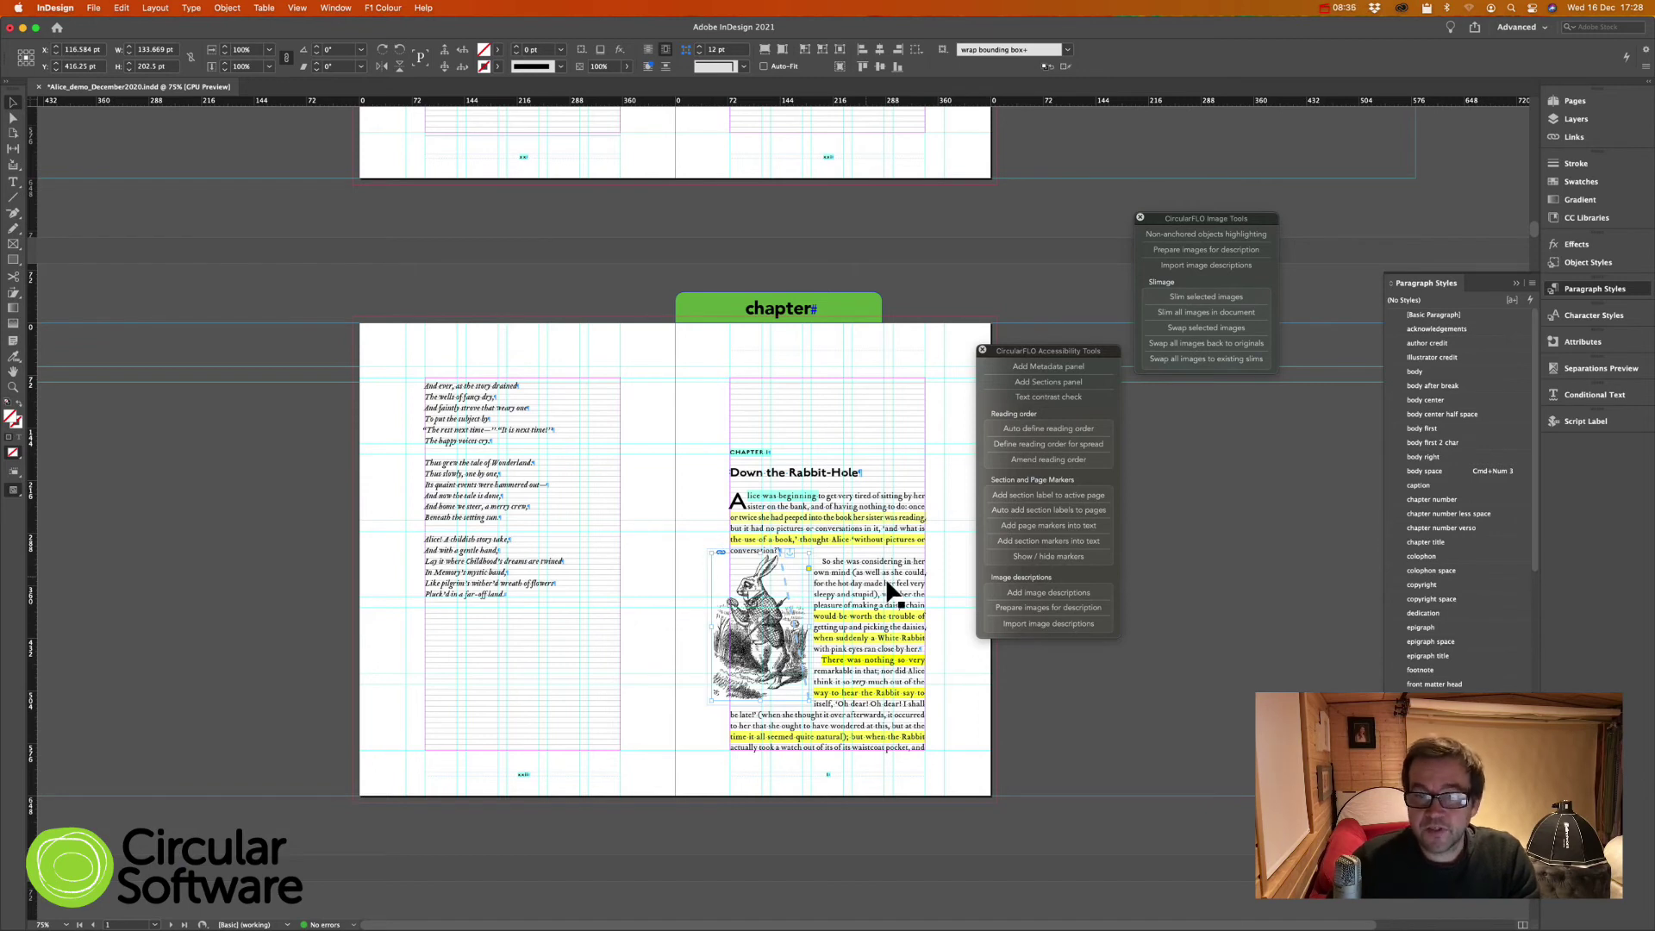
left_click(1054, 595)
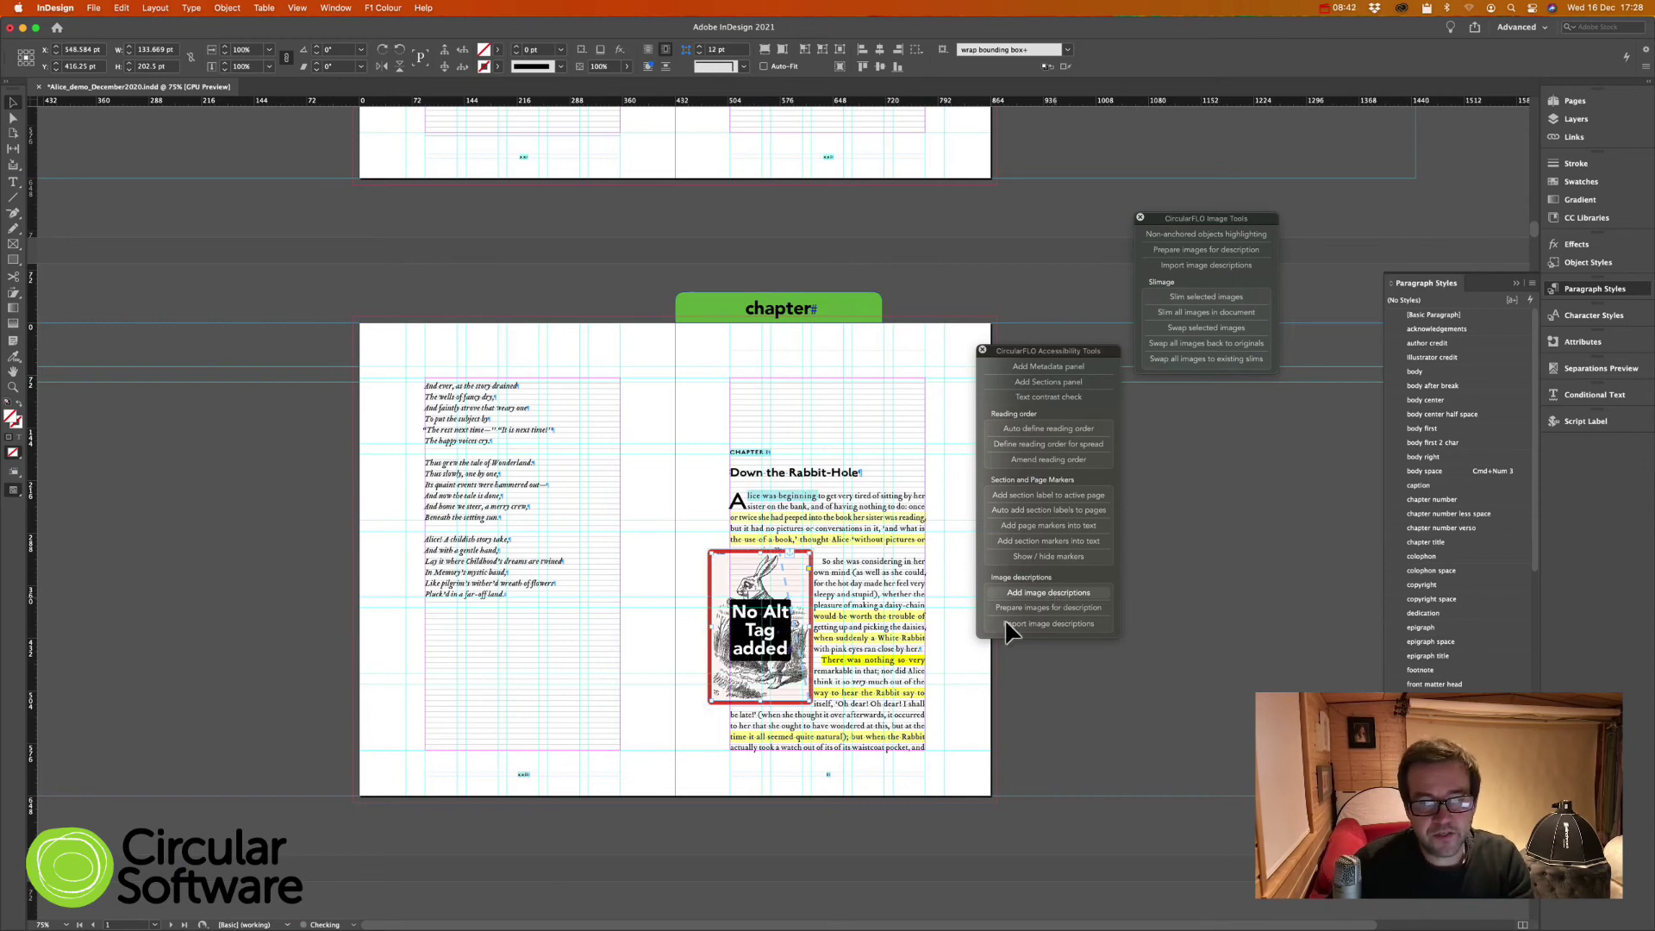
Step: Examine the alt tag overlays on the images in the first chapter, up close on the White Rabbit, and dismiss the alt tag summary
scroll(787, 679, "down", 1)
scroll(788, 679, "down", 15)
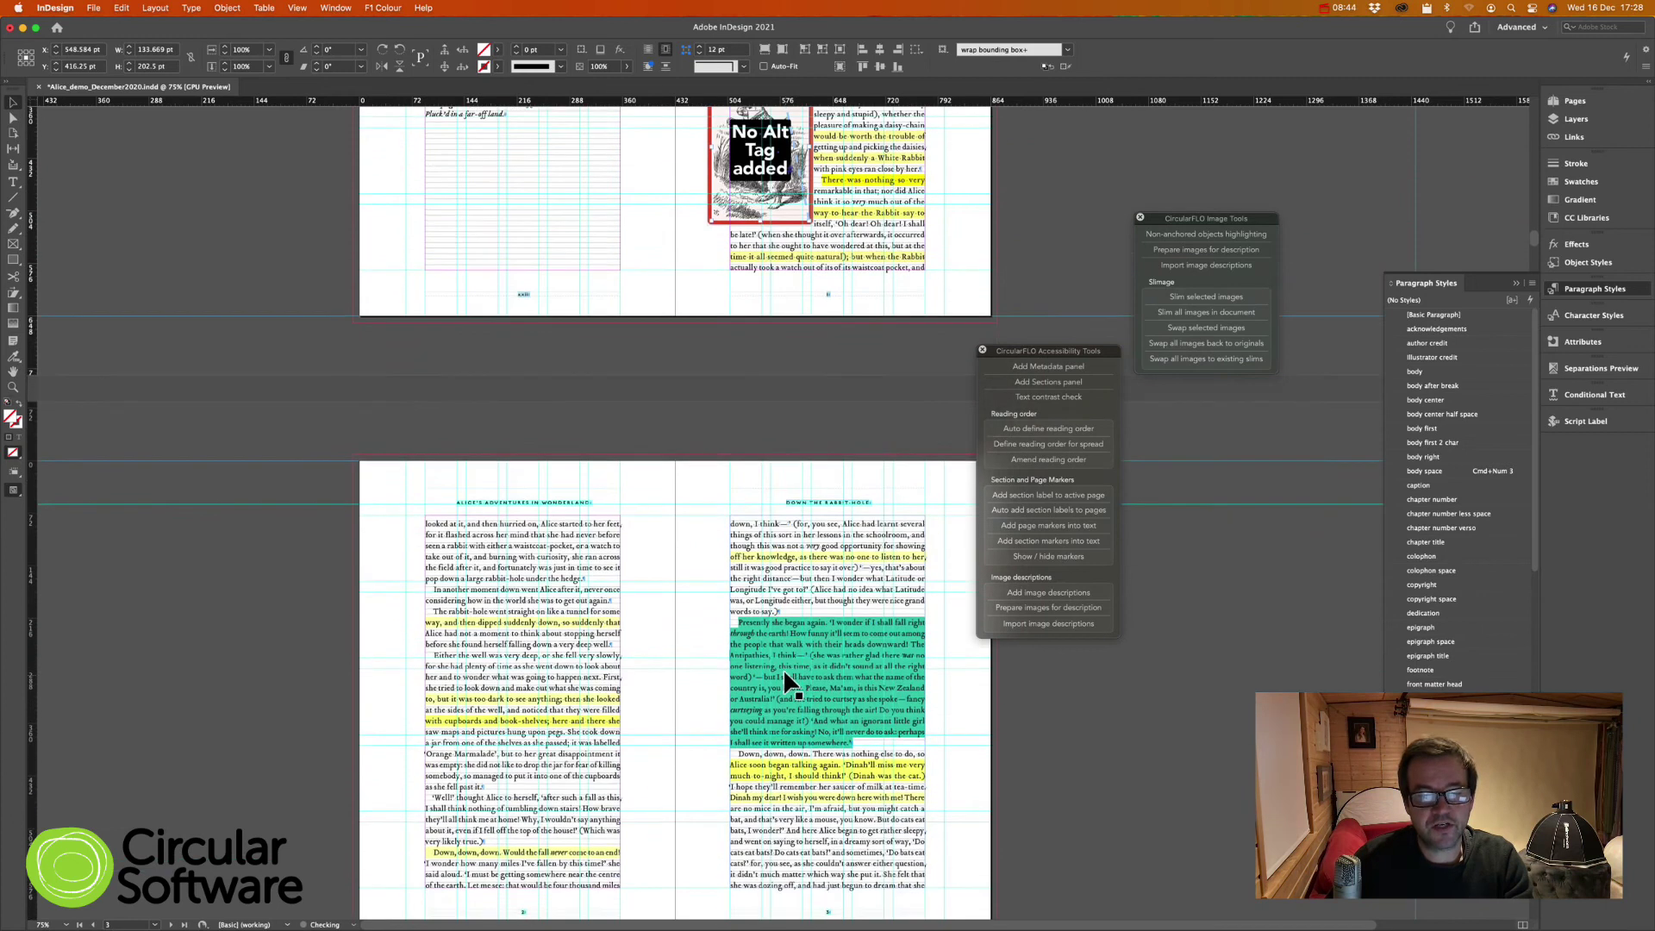
scroll(786, 680, "down", 12)
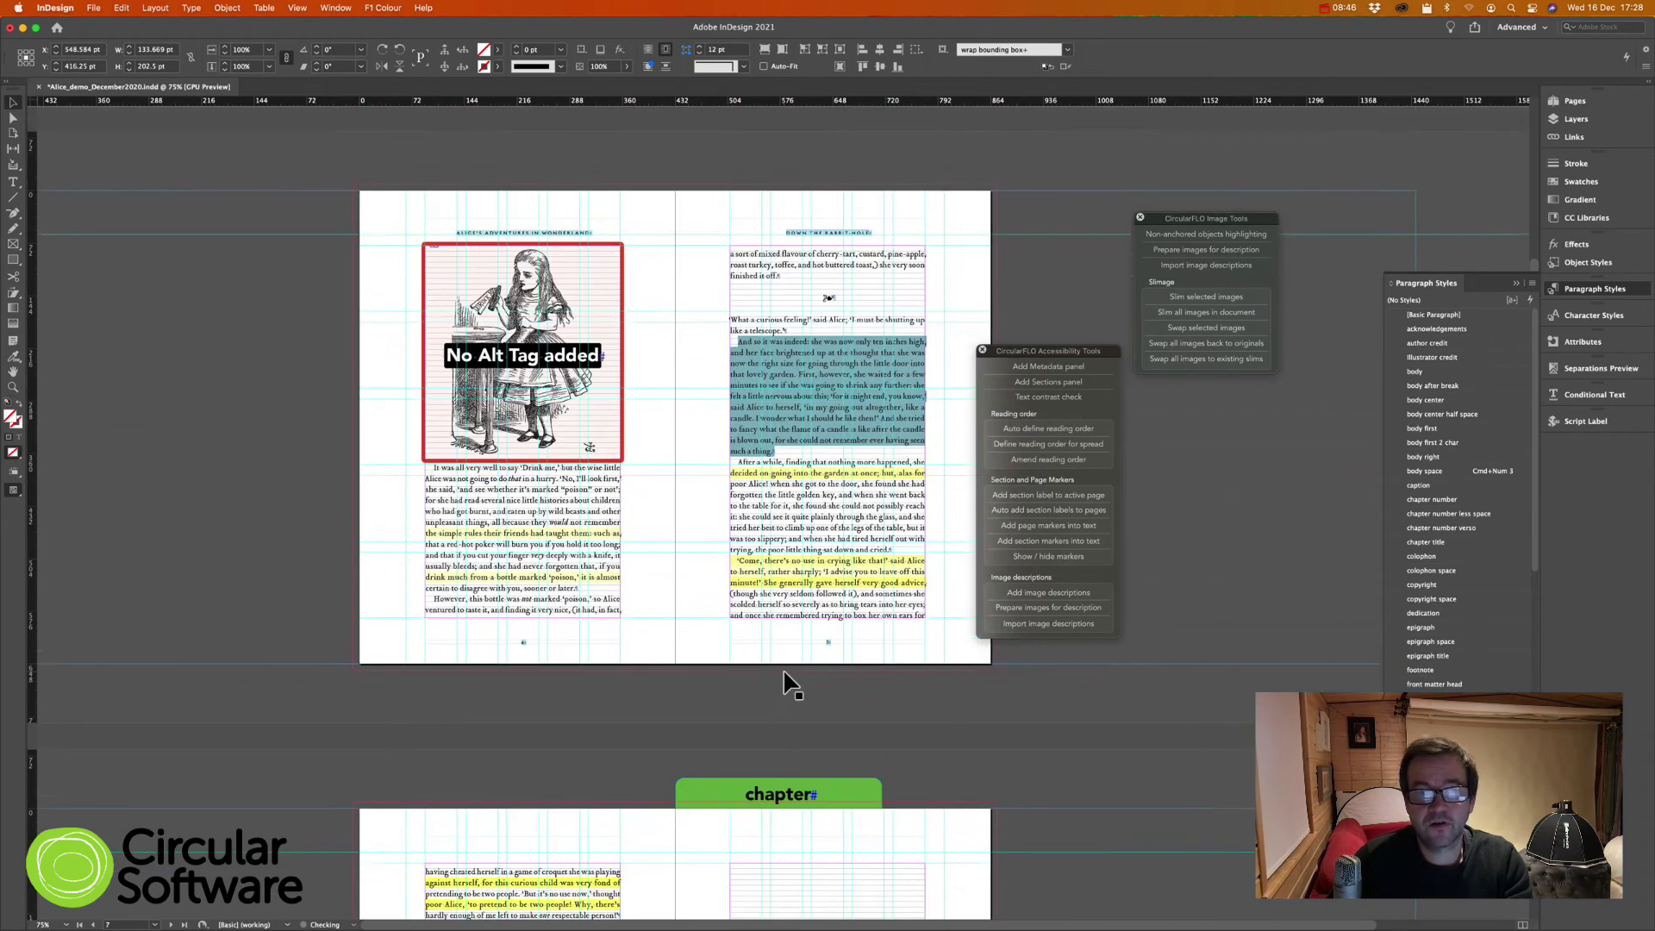
scroll(783, 669, "down", 4)
scroll(782, 669, "up", 15)
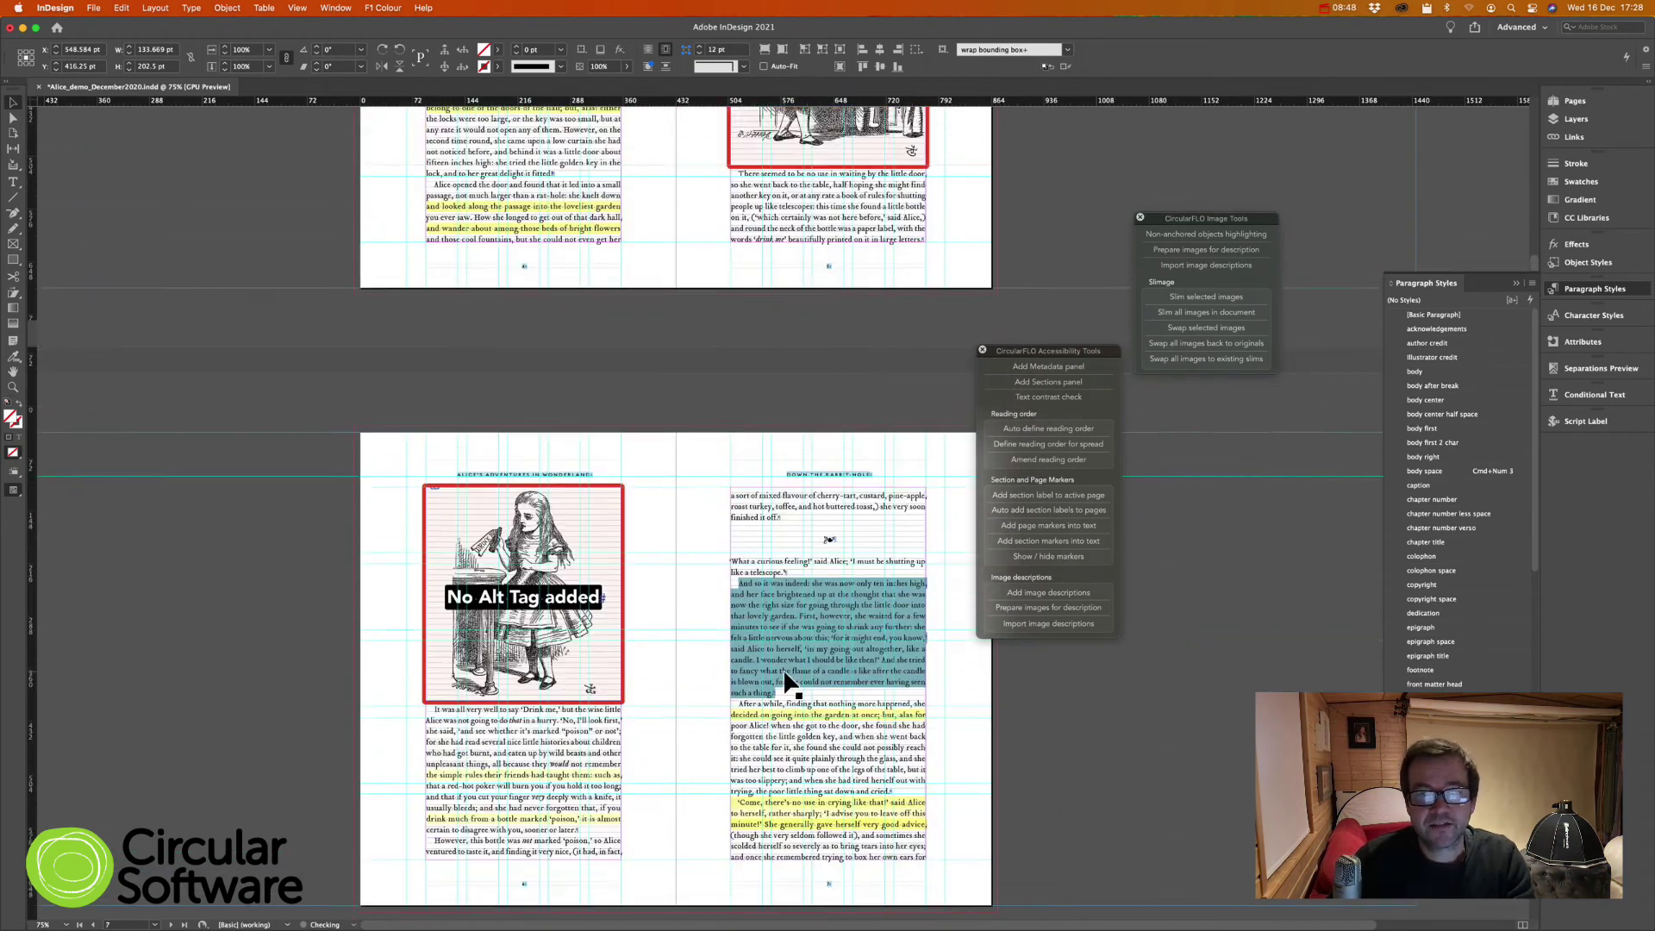
scroll(786, 683, "up", 15)
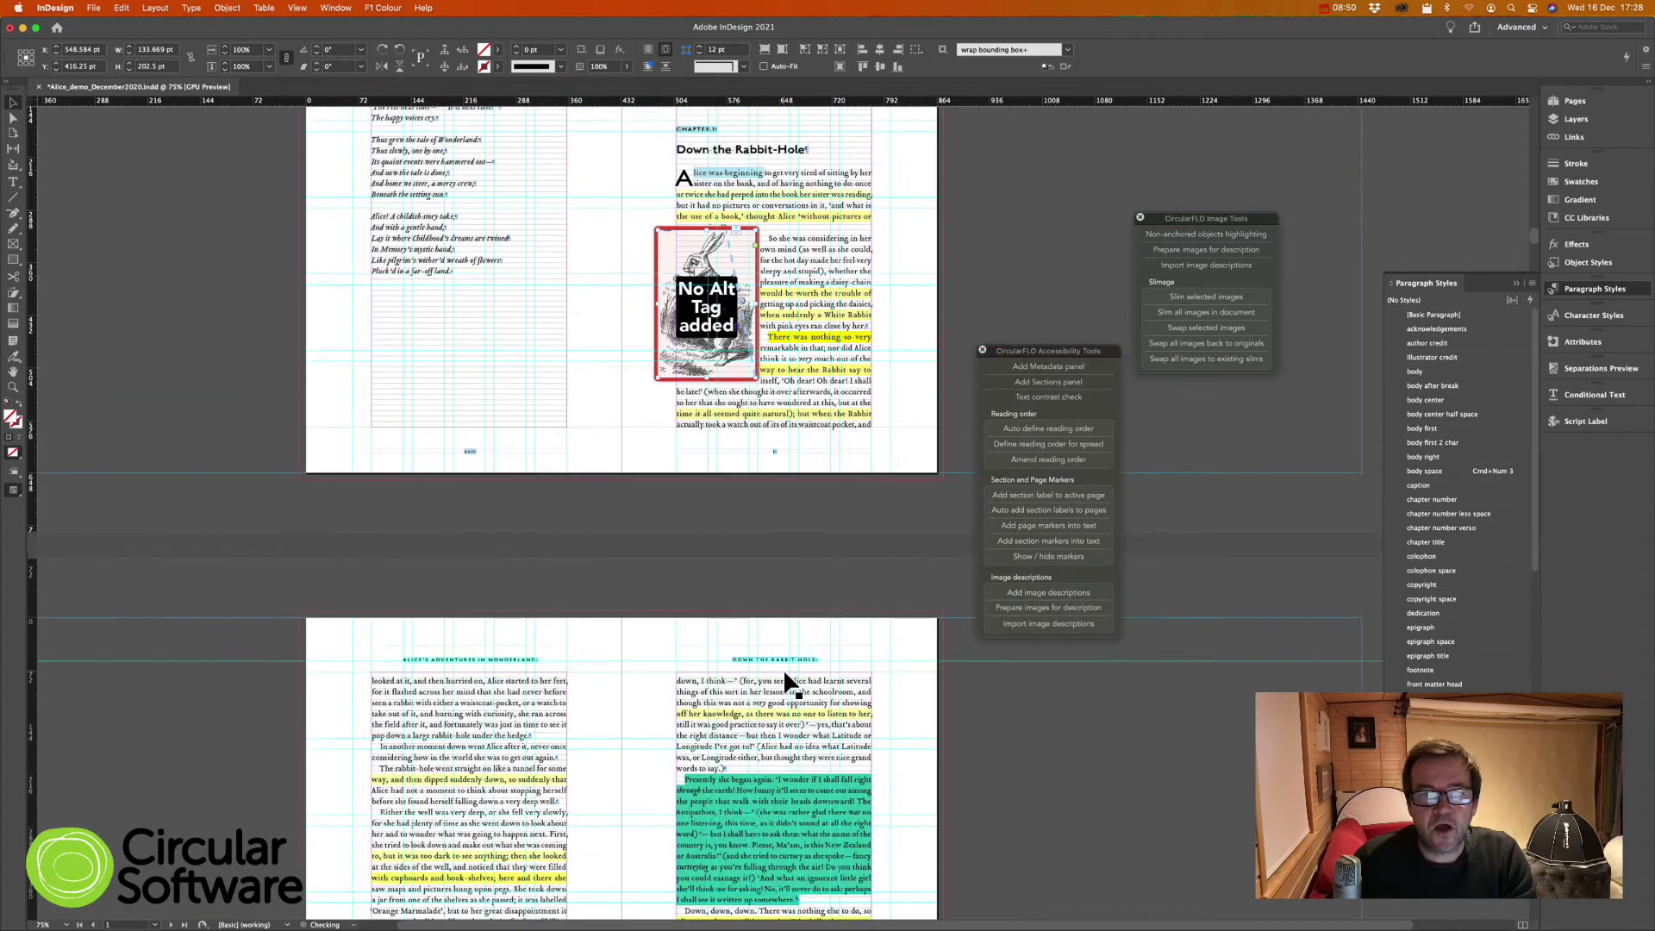
key("super+equal")
key("super+equal")
key("super+equal")
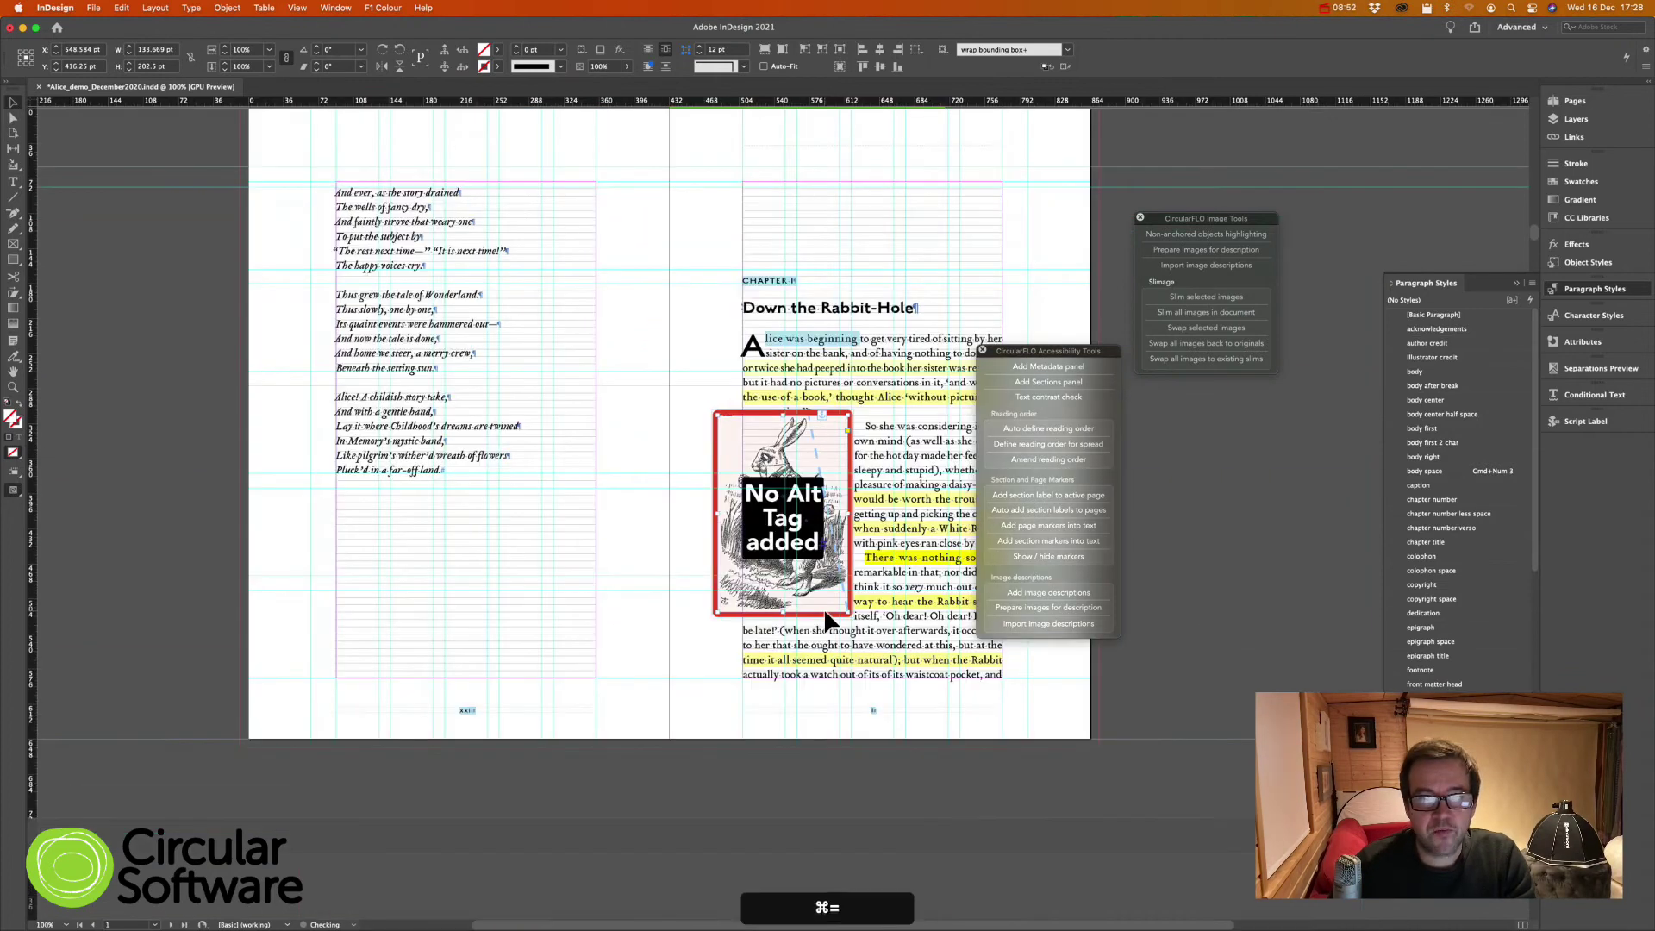
scroll(822, 608, "right", 3)
scroll(822, 608, "up", 2)
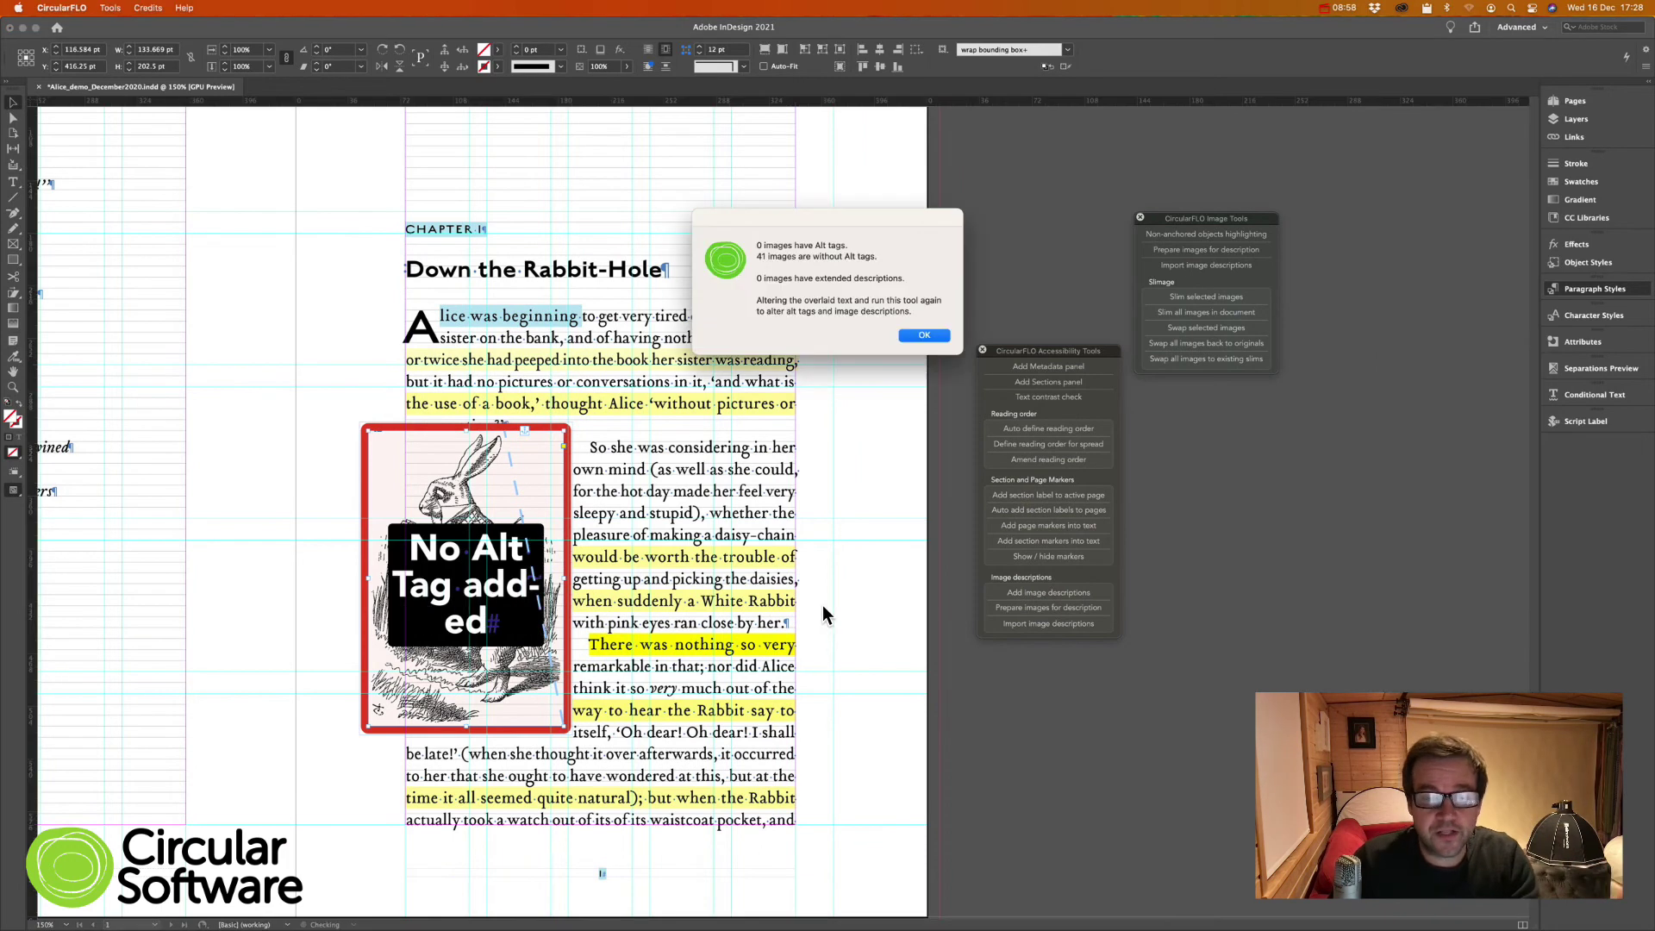
left_click(922, 337)
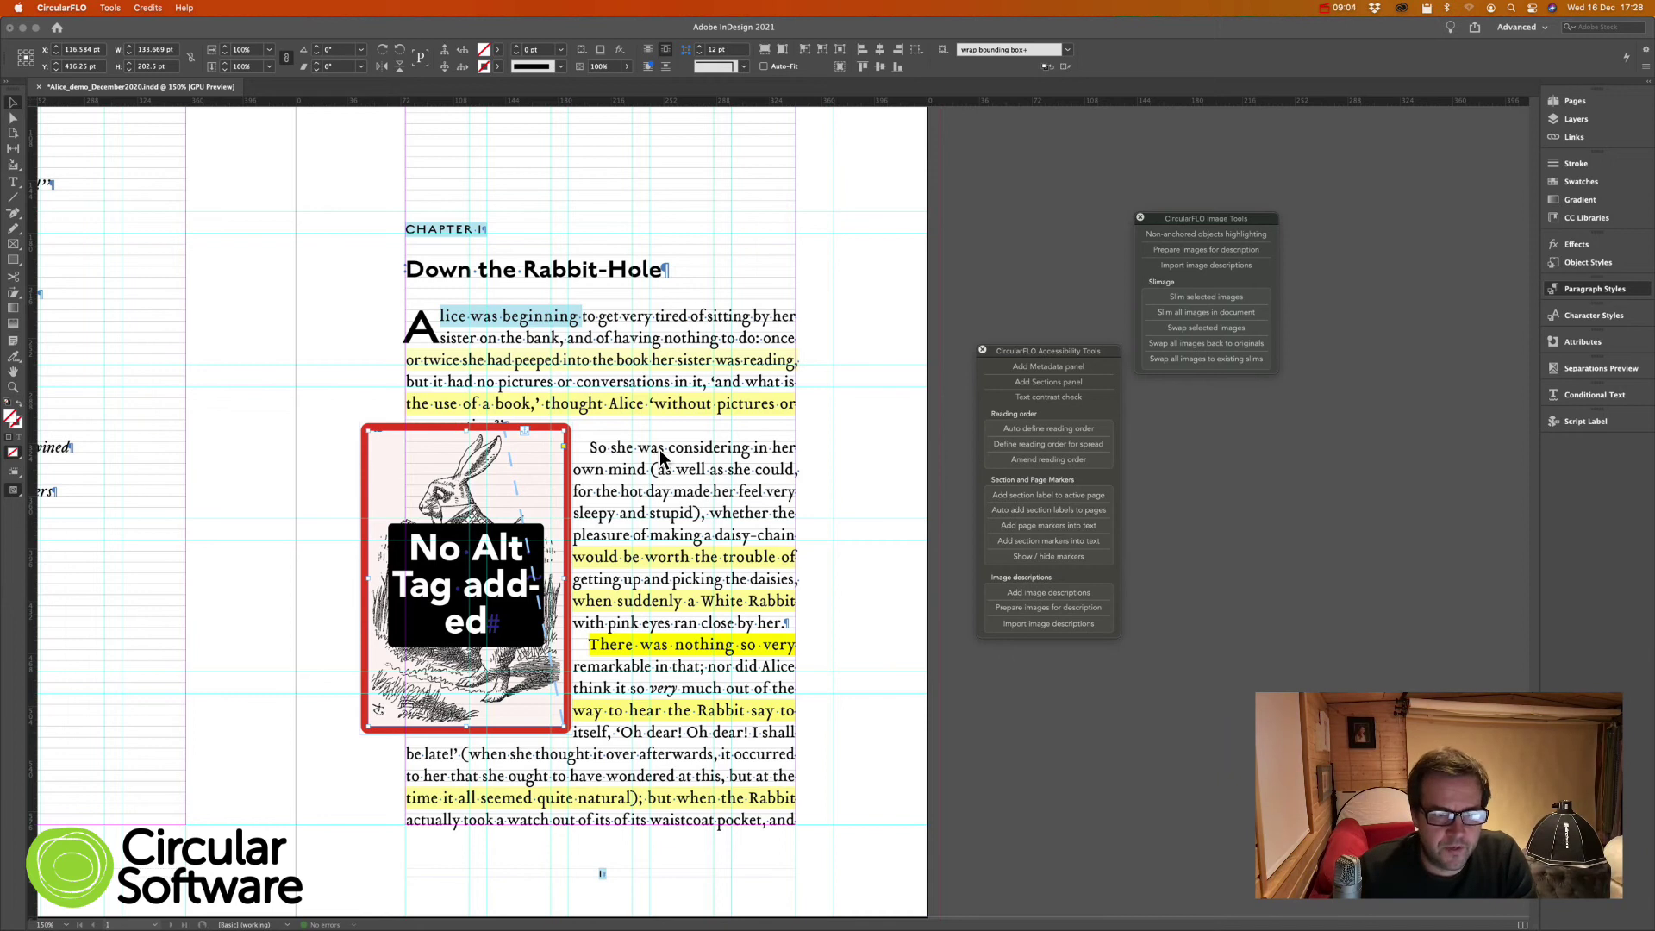
Step: Replace the missing alt tag overlay on the White Rabbit illustration with "The white rabbit looks at hhis watch."
double_click(484, 534)
left_click(457, 558)
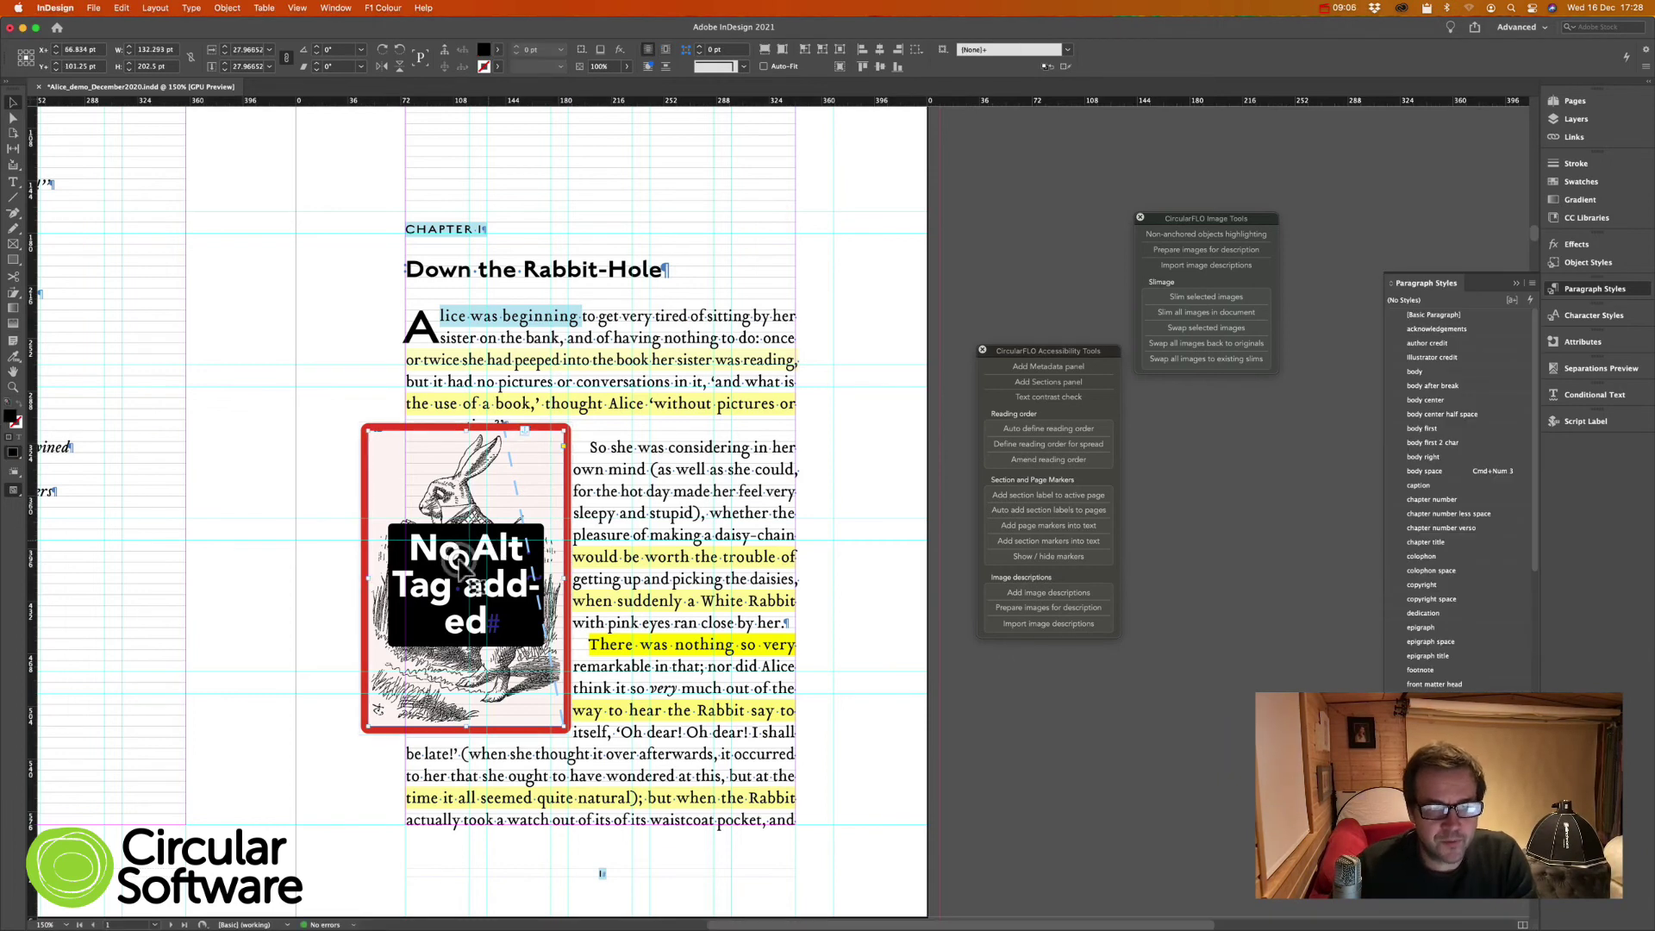
left_click(458, 561)
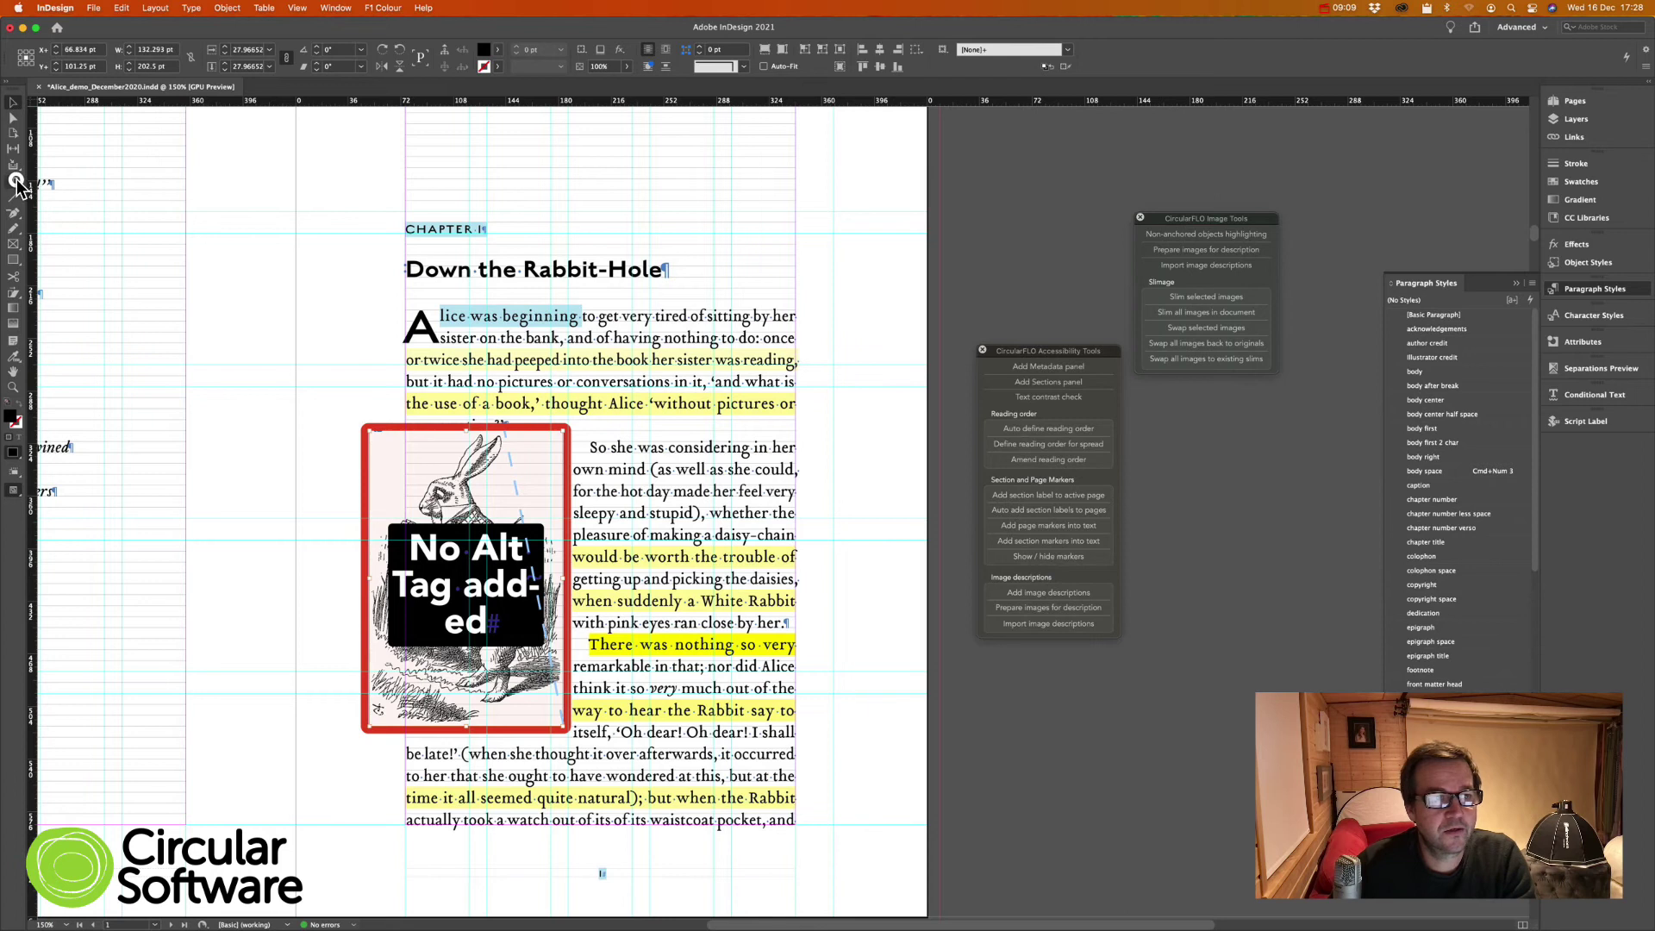
left_click(15, 181)
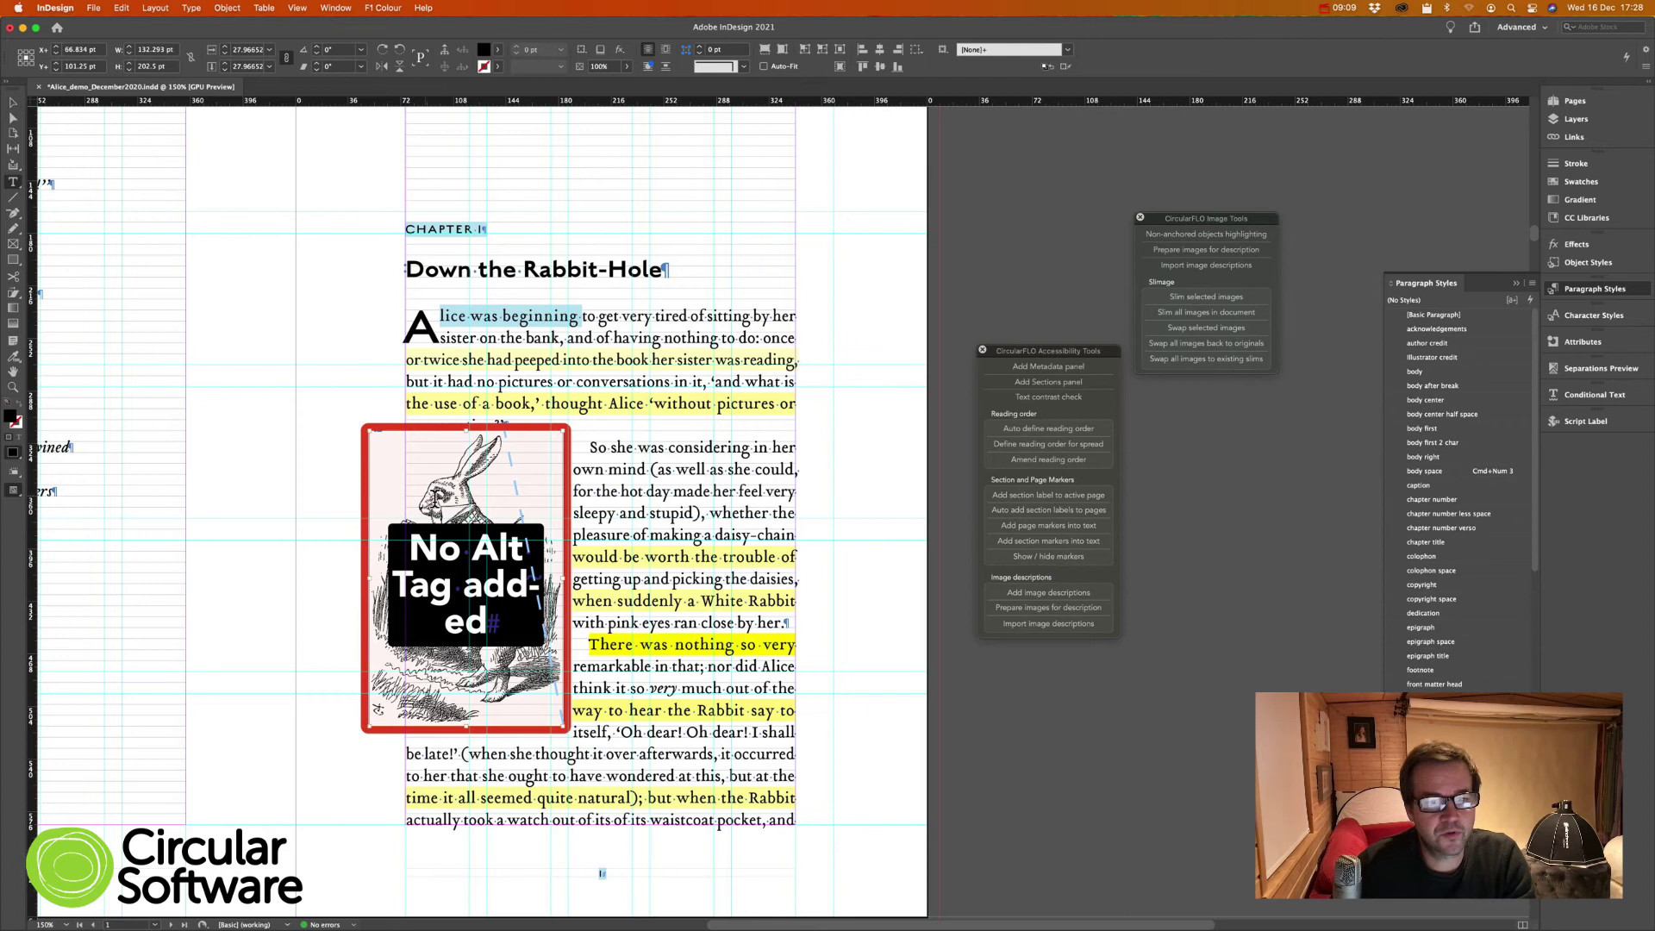
left_click(442, 545)
key("super+a")
type("T")
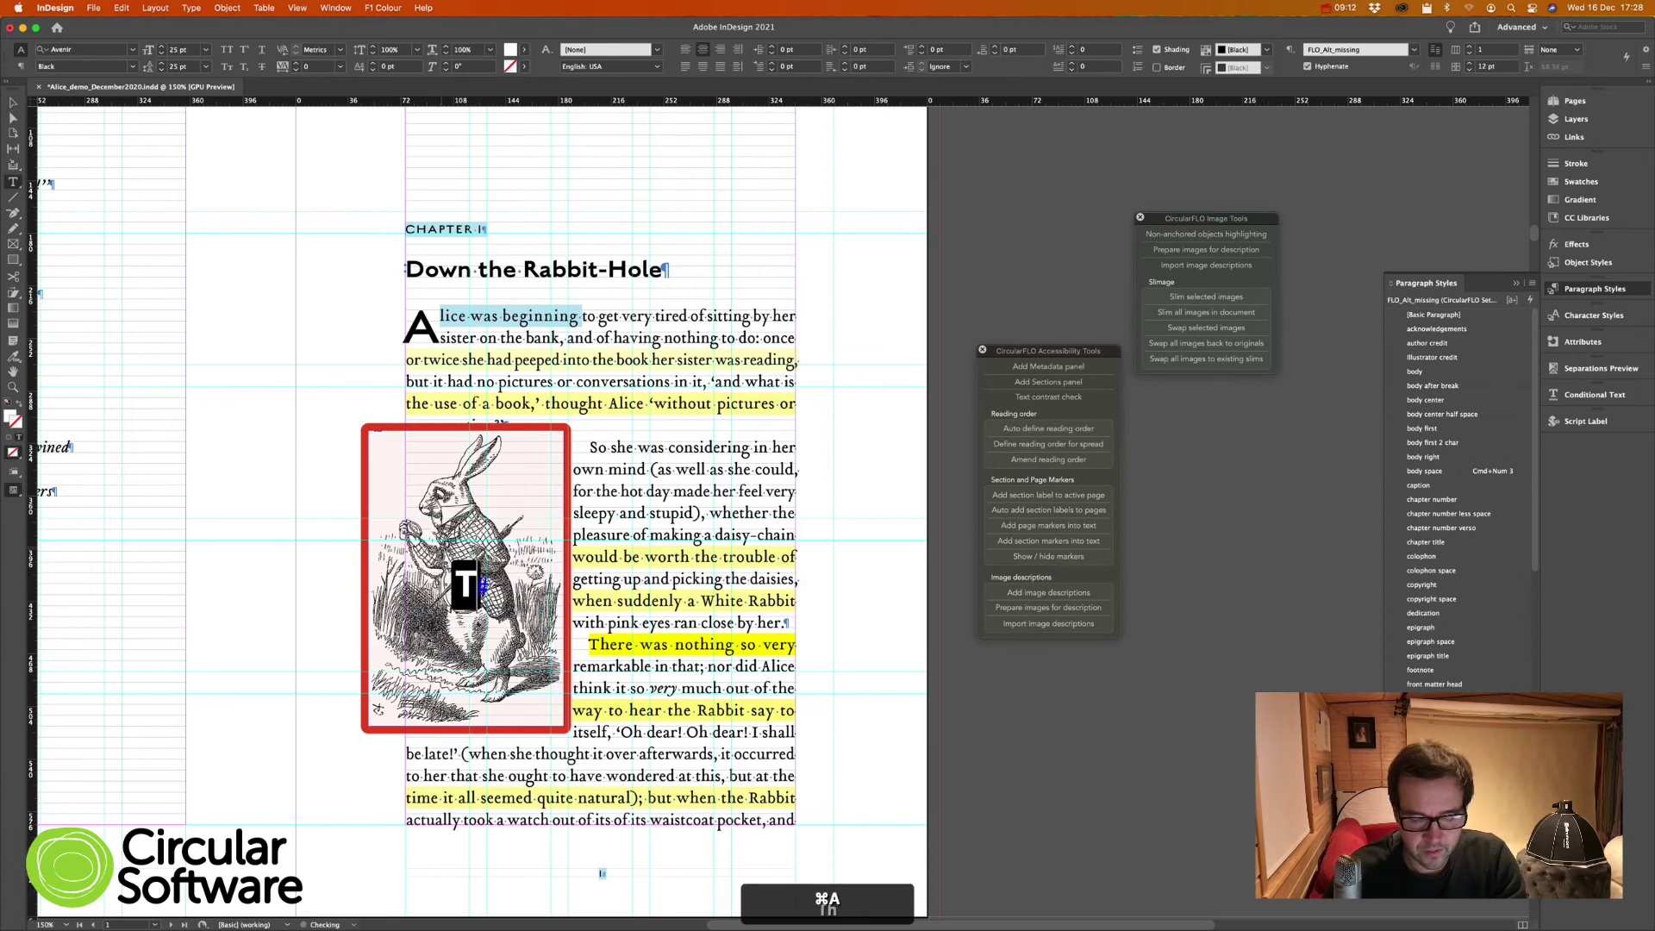
type("he white r")
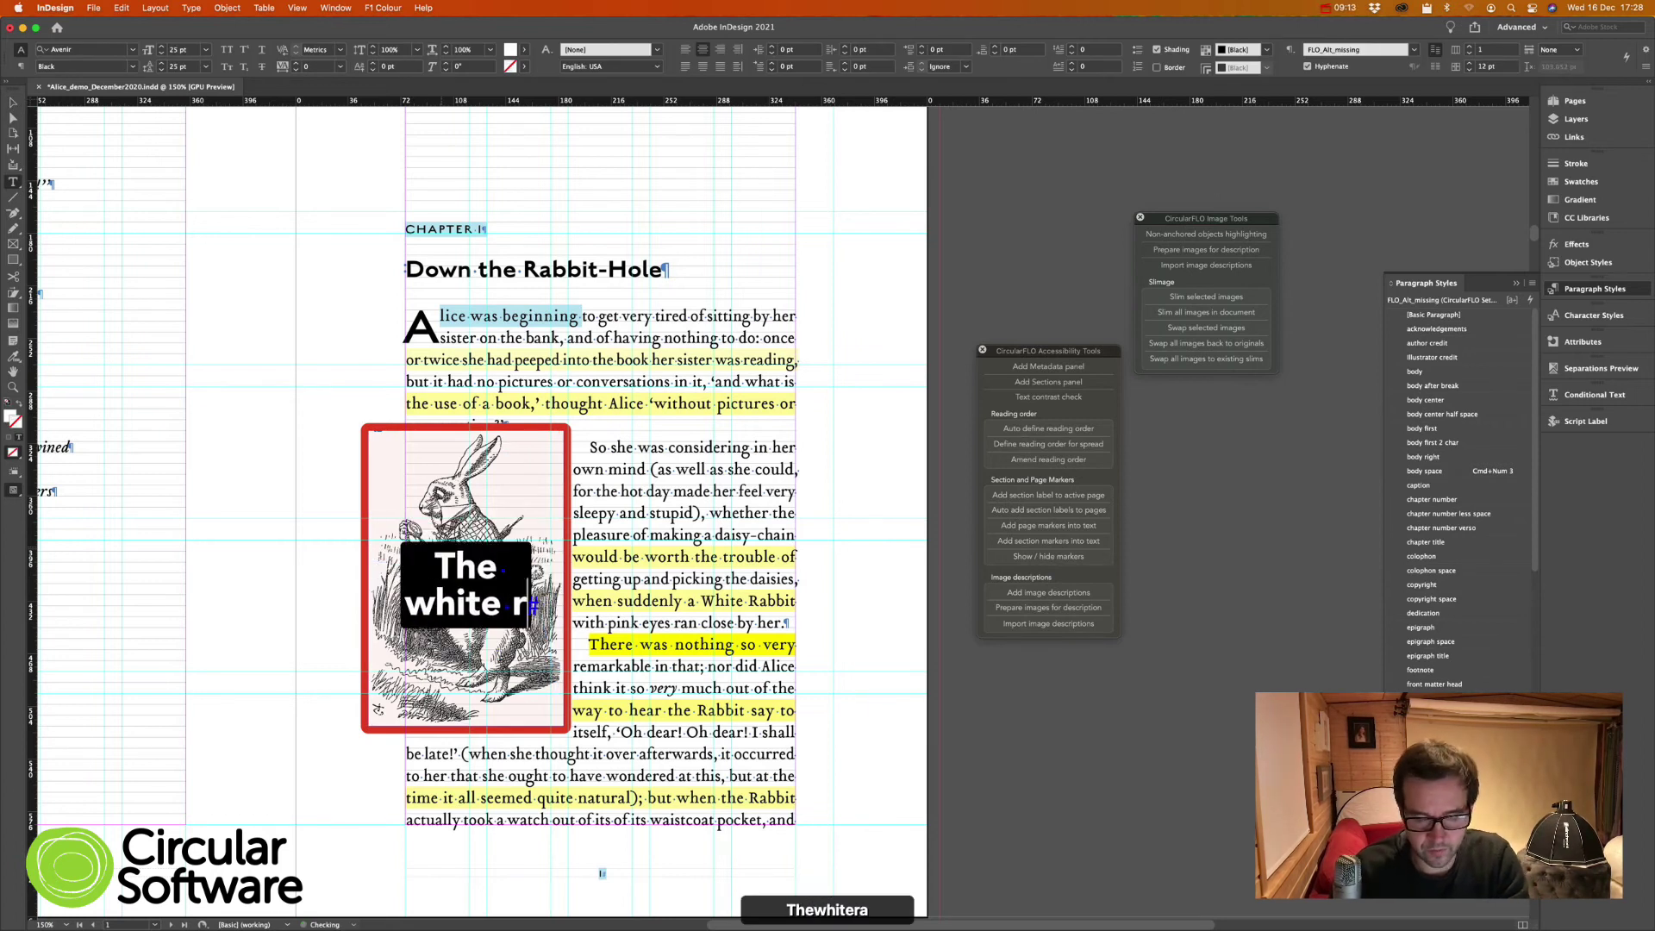
type("abbit loks")
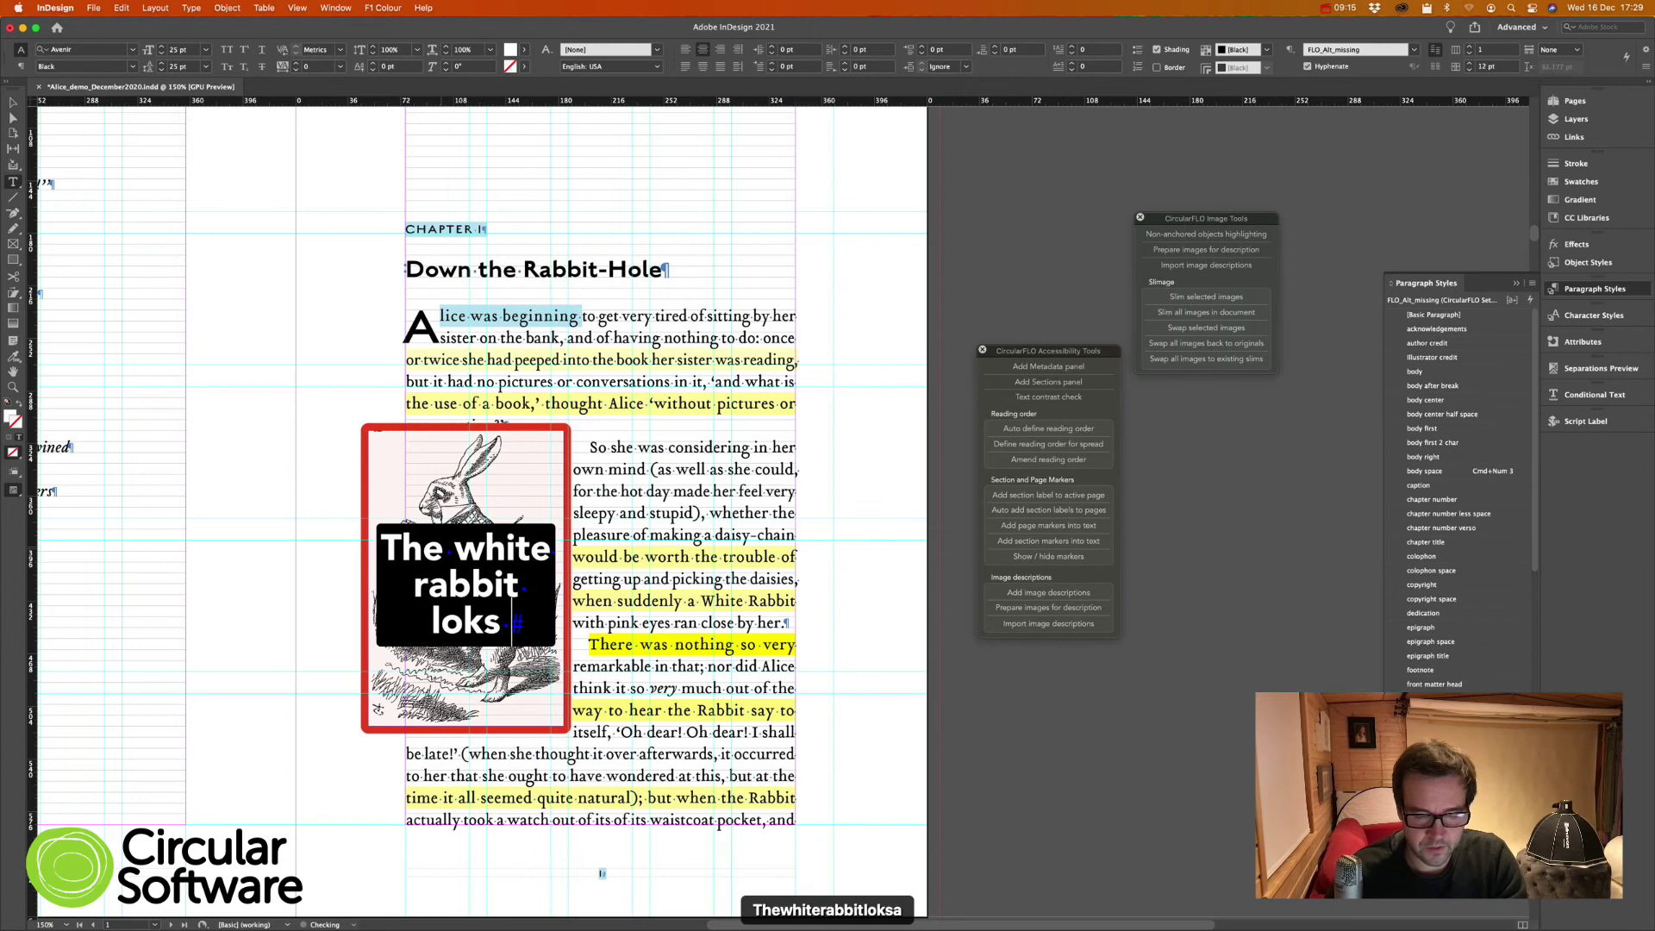
type(" at hhis watch")
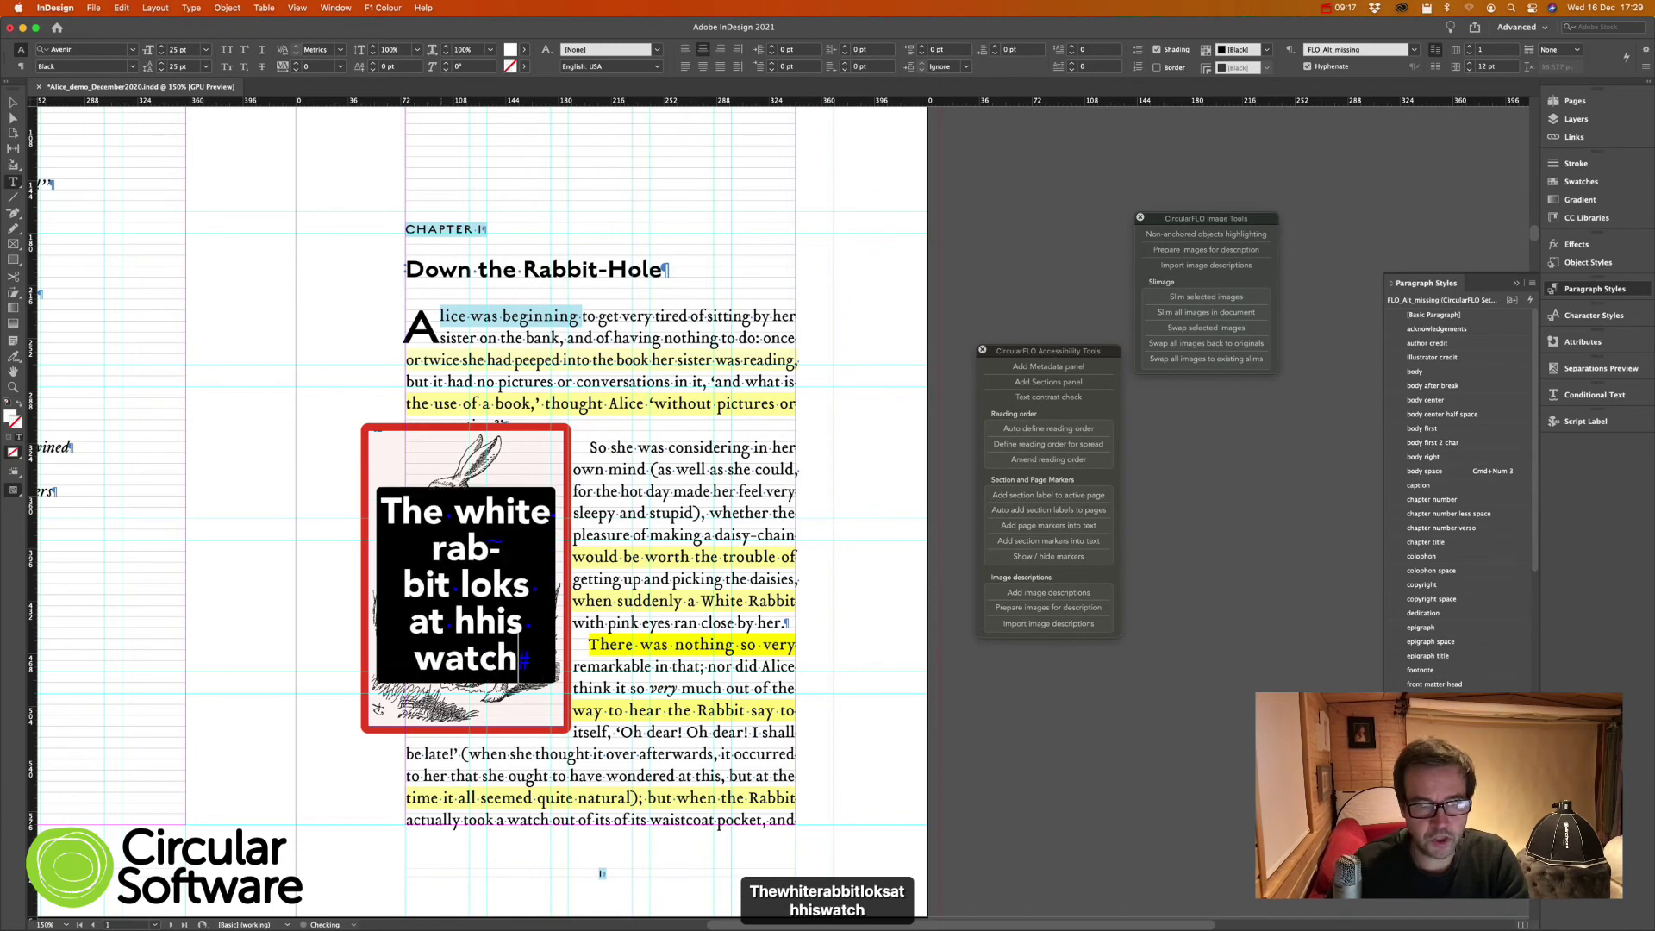
type(".")
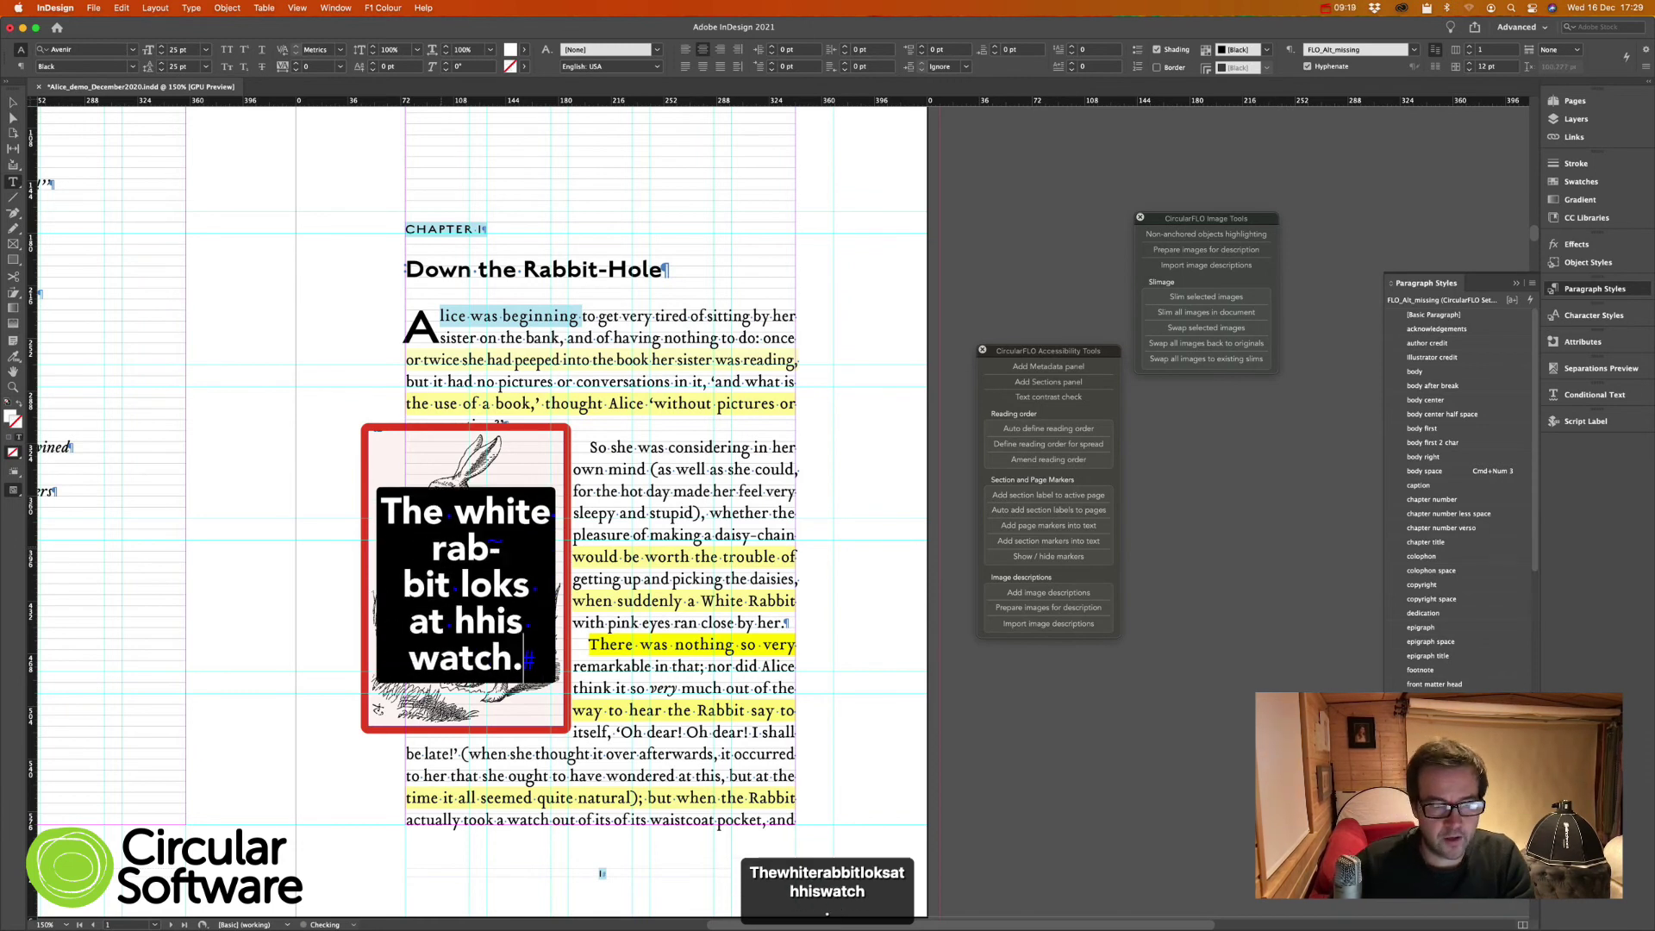
left_click(484, 587)
type("o")
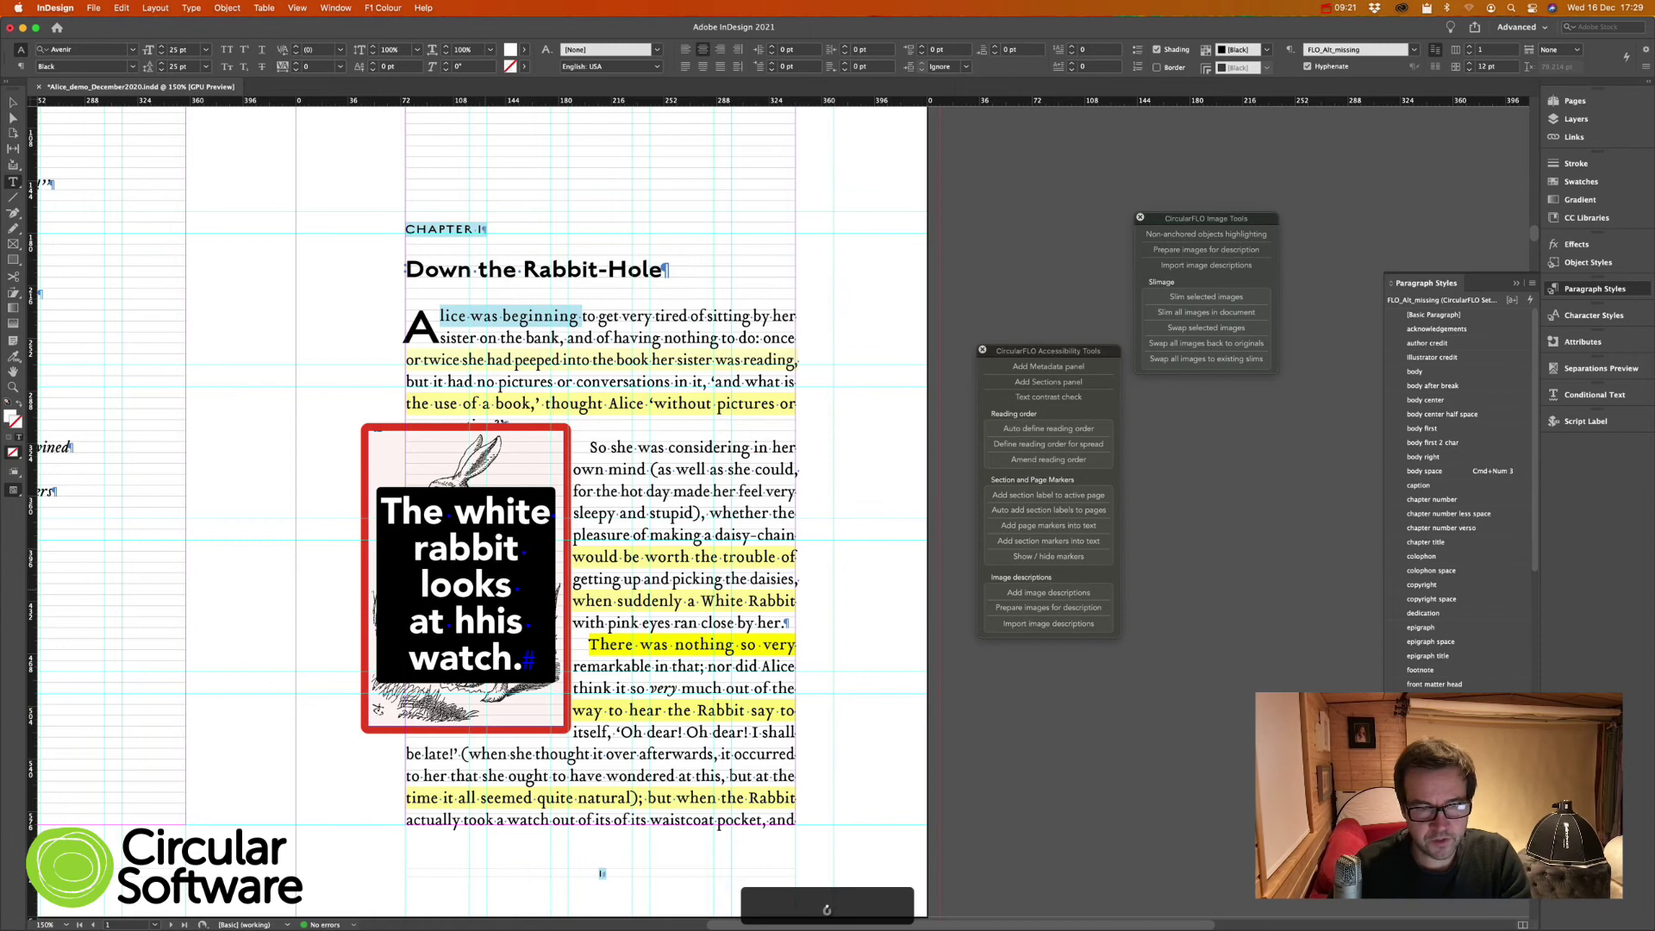
Step: Spell-check the White Rabbit's alt tag text and change "hhis" to "his"
key("cmd+a")
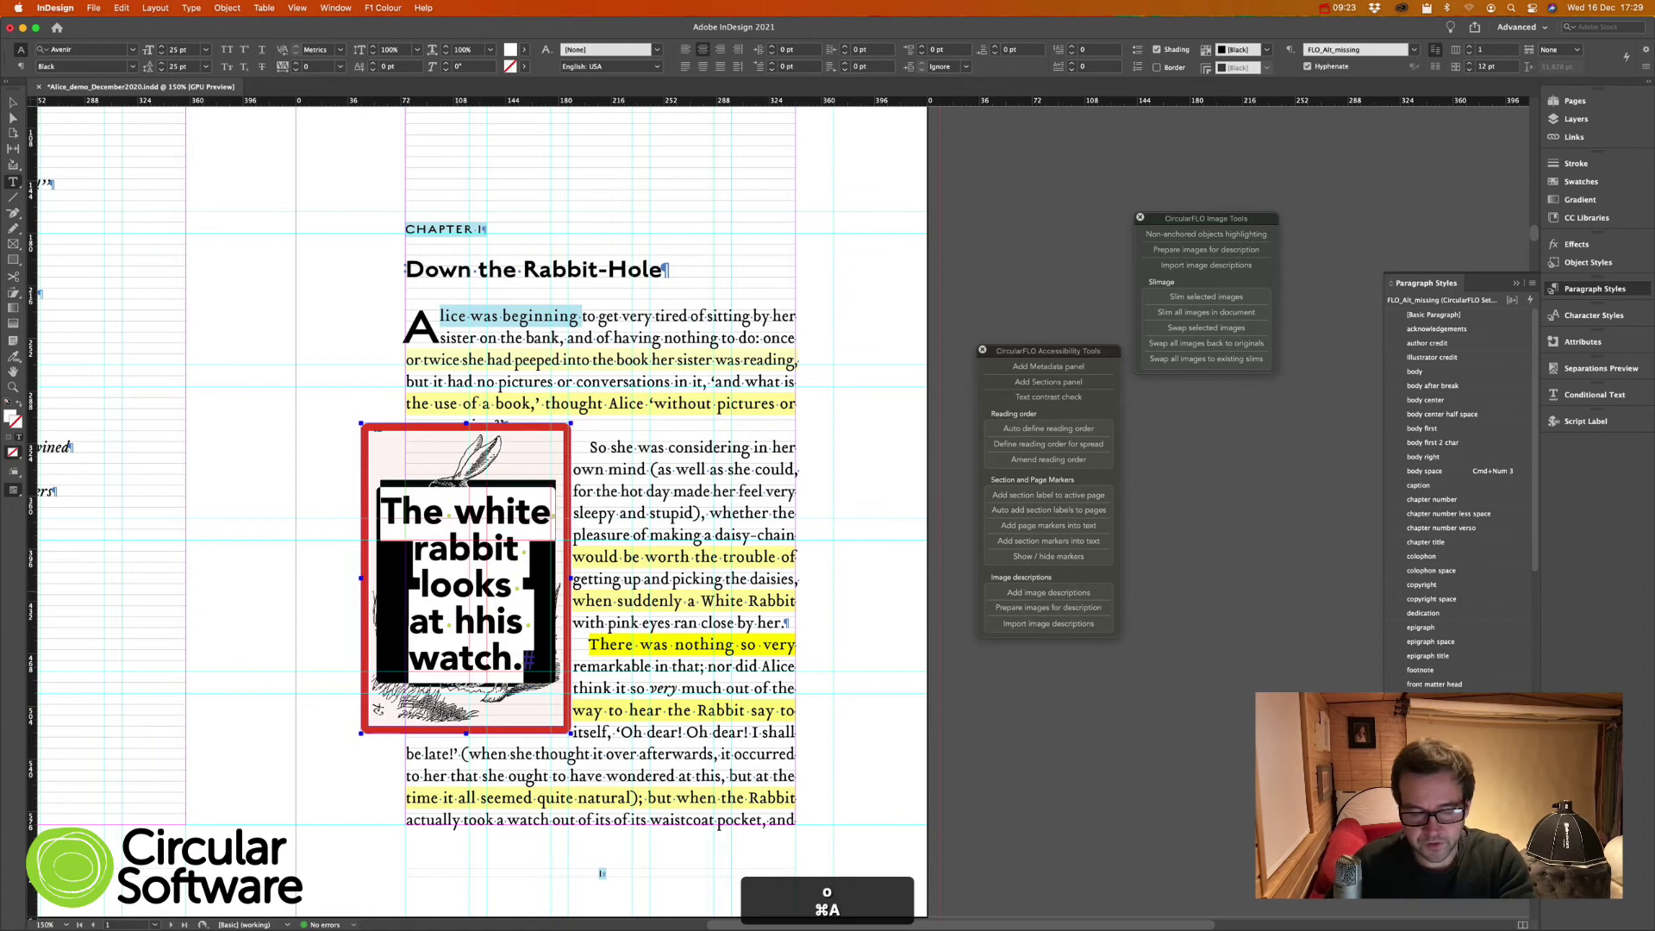
key("cmd+i")
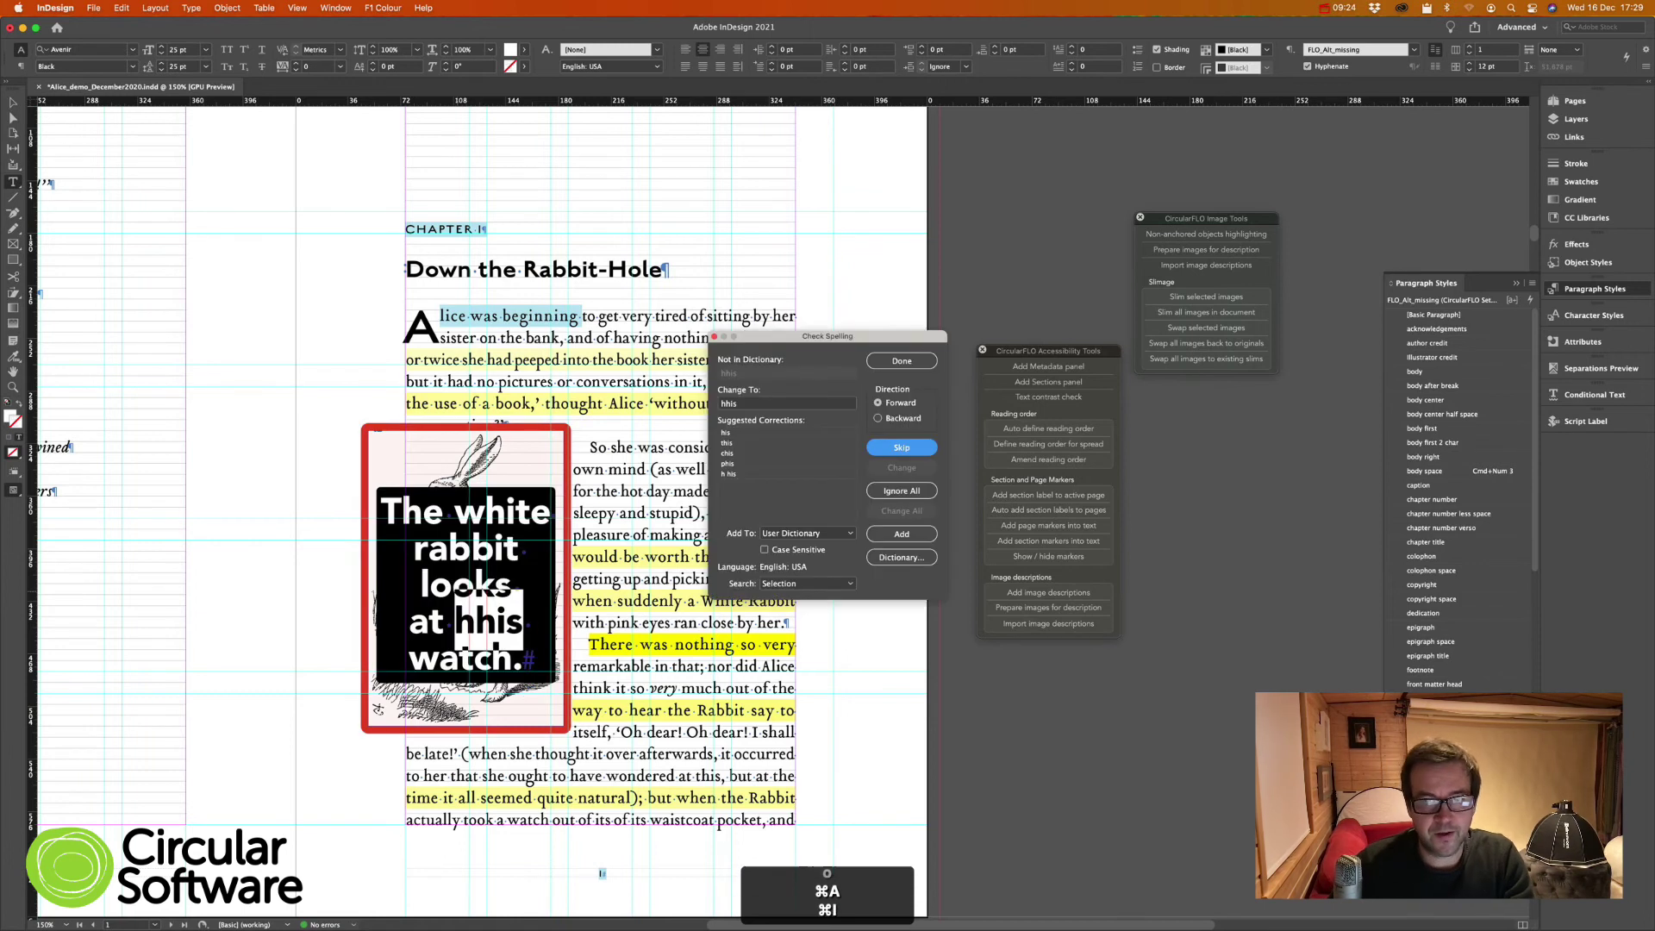
left_click(736, 435)
left_click(901, 467)
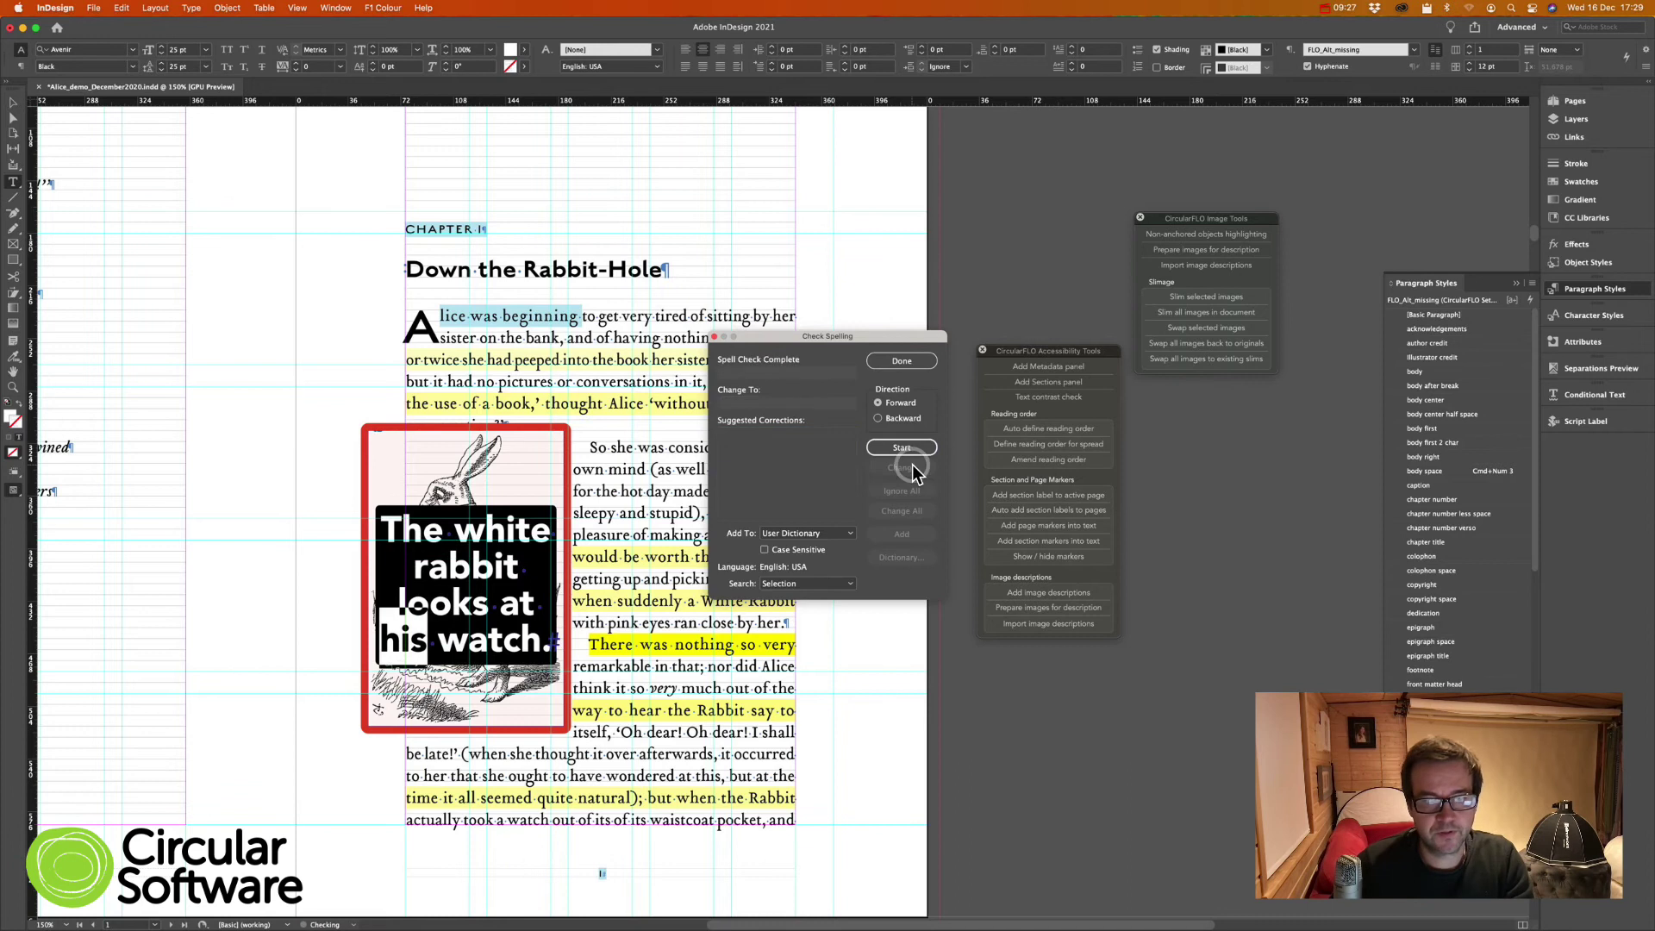
left_click(901, 362)
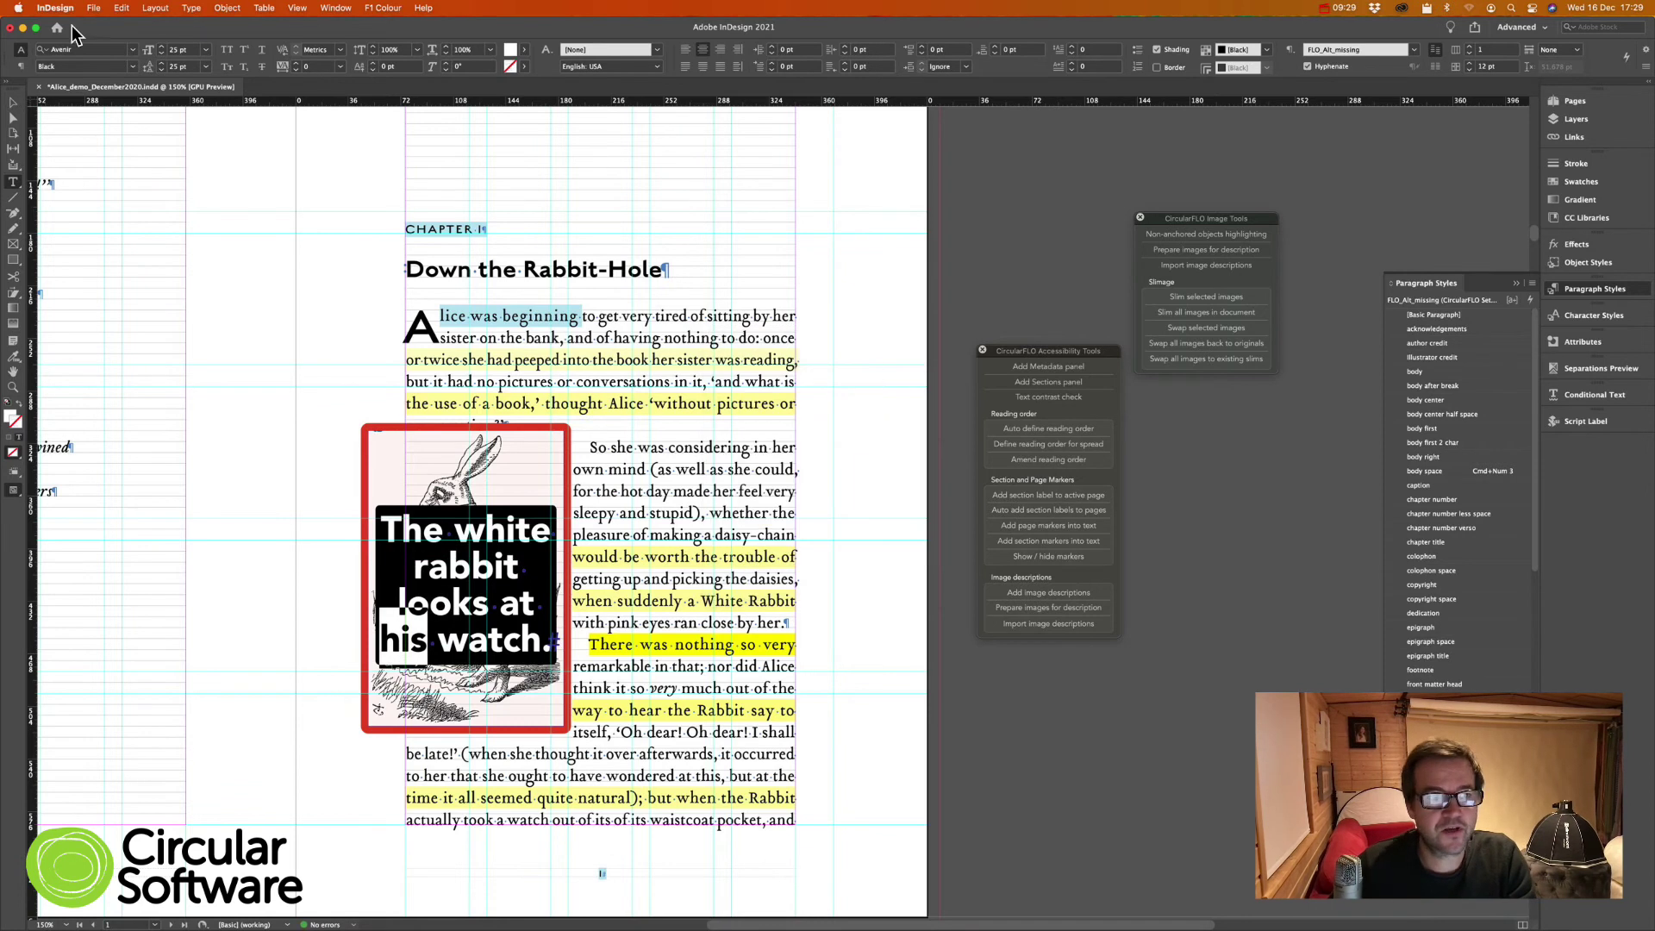
Step: Select the White Rabbit's overlay frame, run Add image descriptions to apply the new alt tag, and dismiss the summary
key("Escape")
left_click(537, 422)
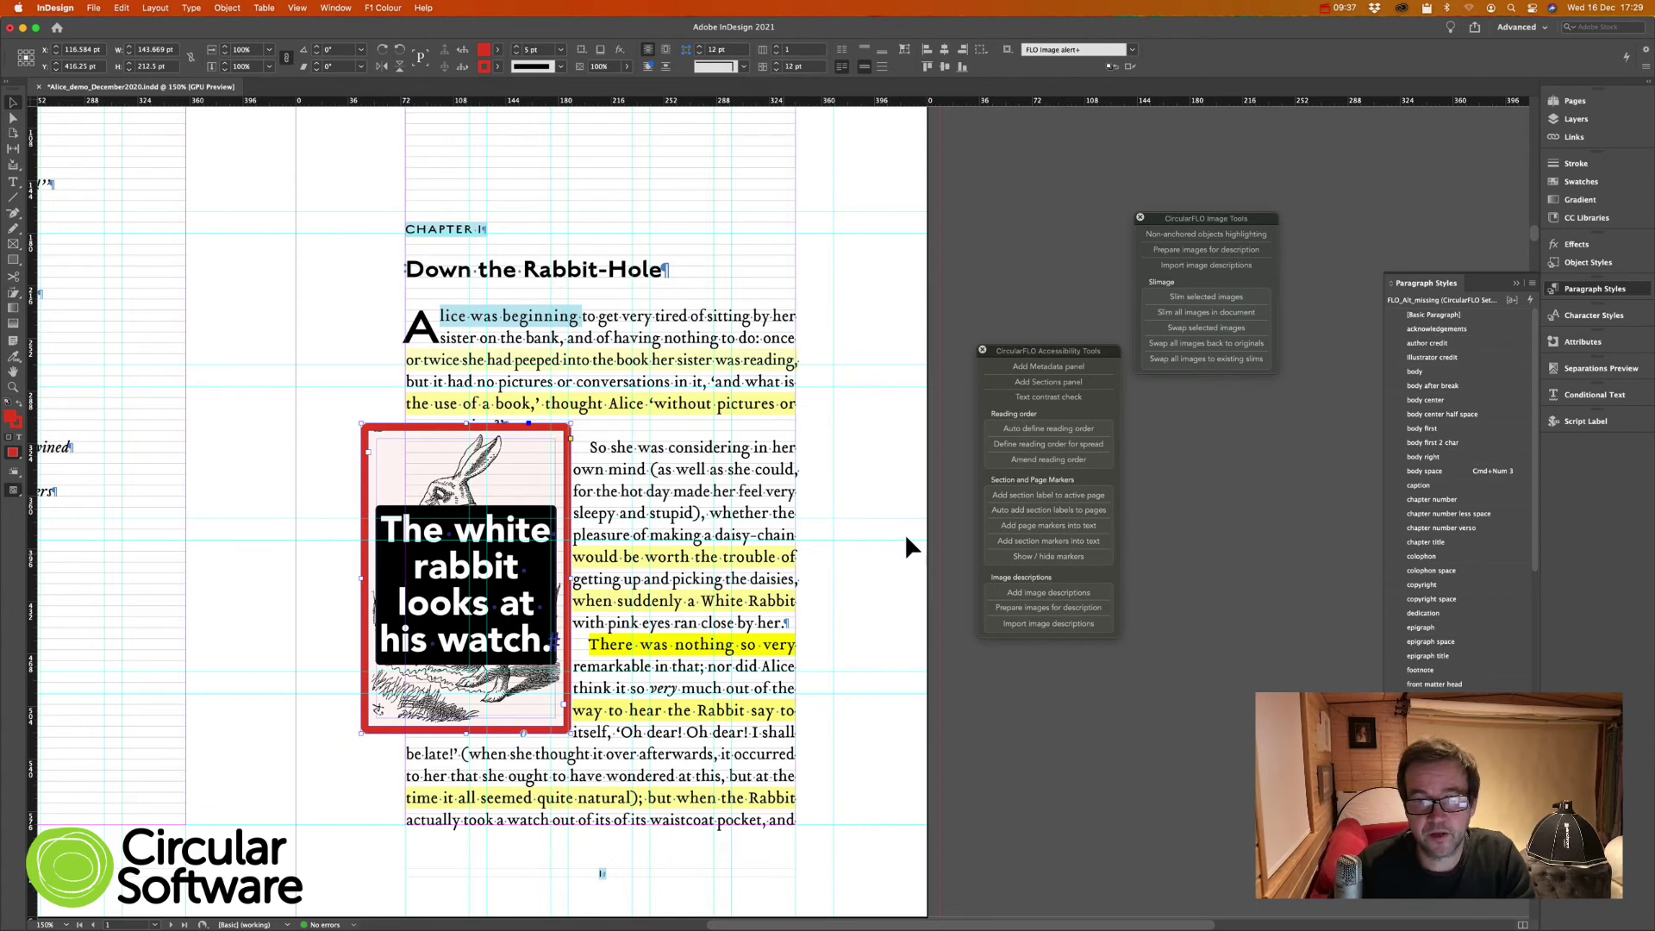
left_click(1049, 592)
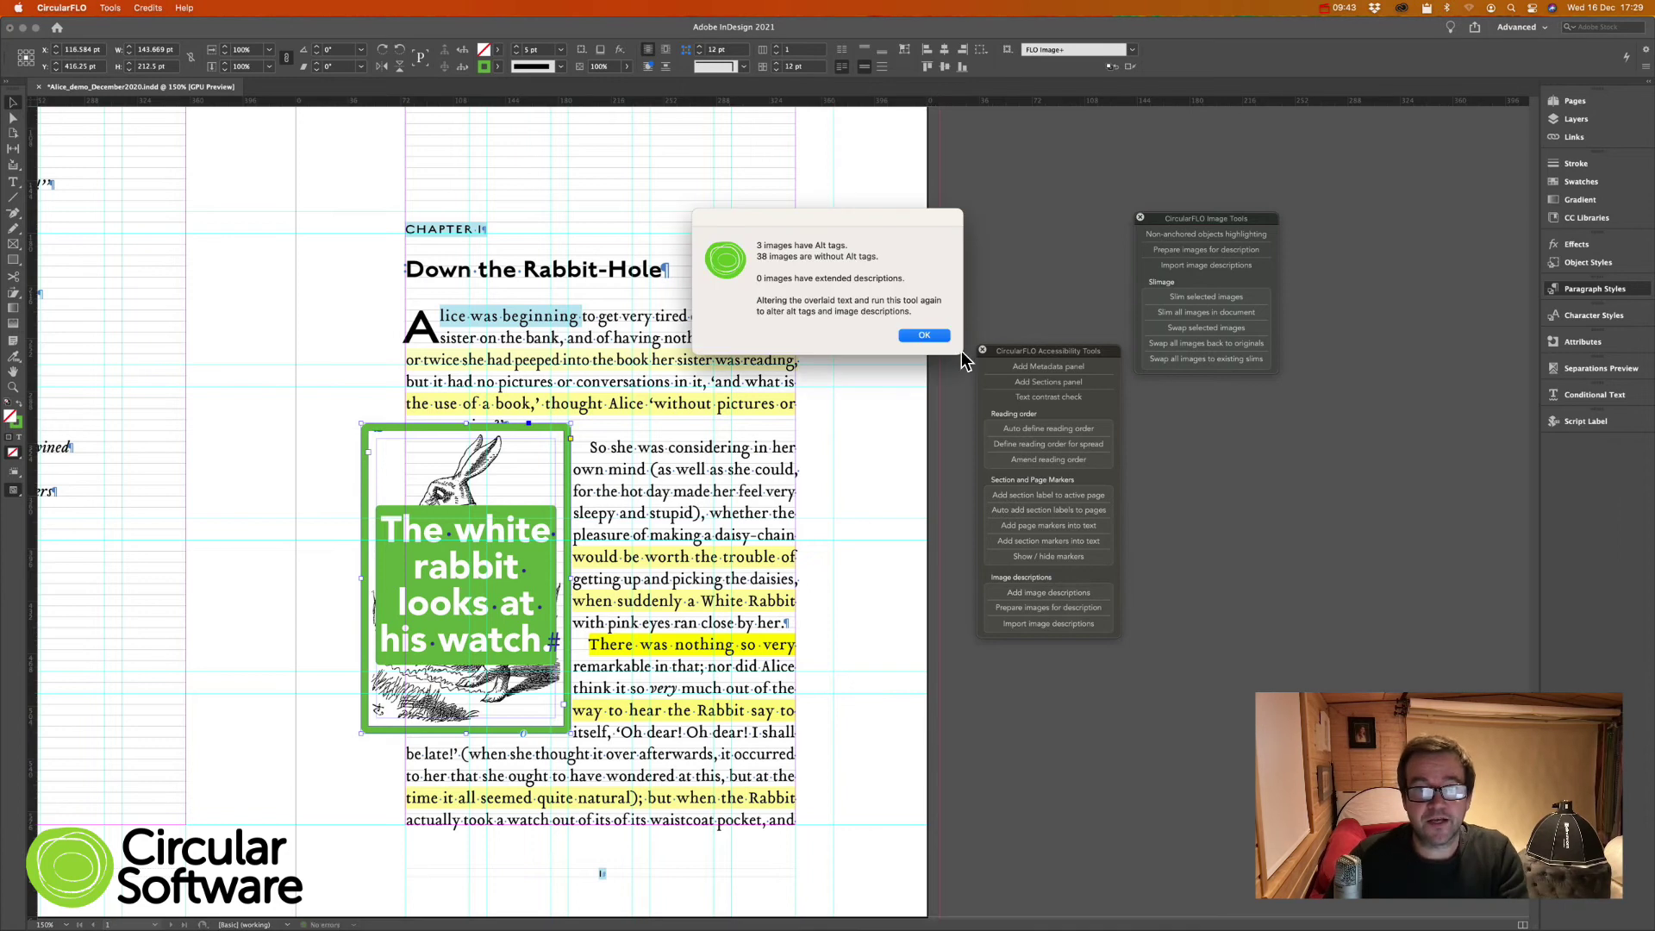
left_click(924, 335)
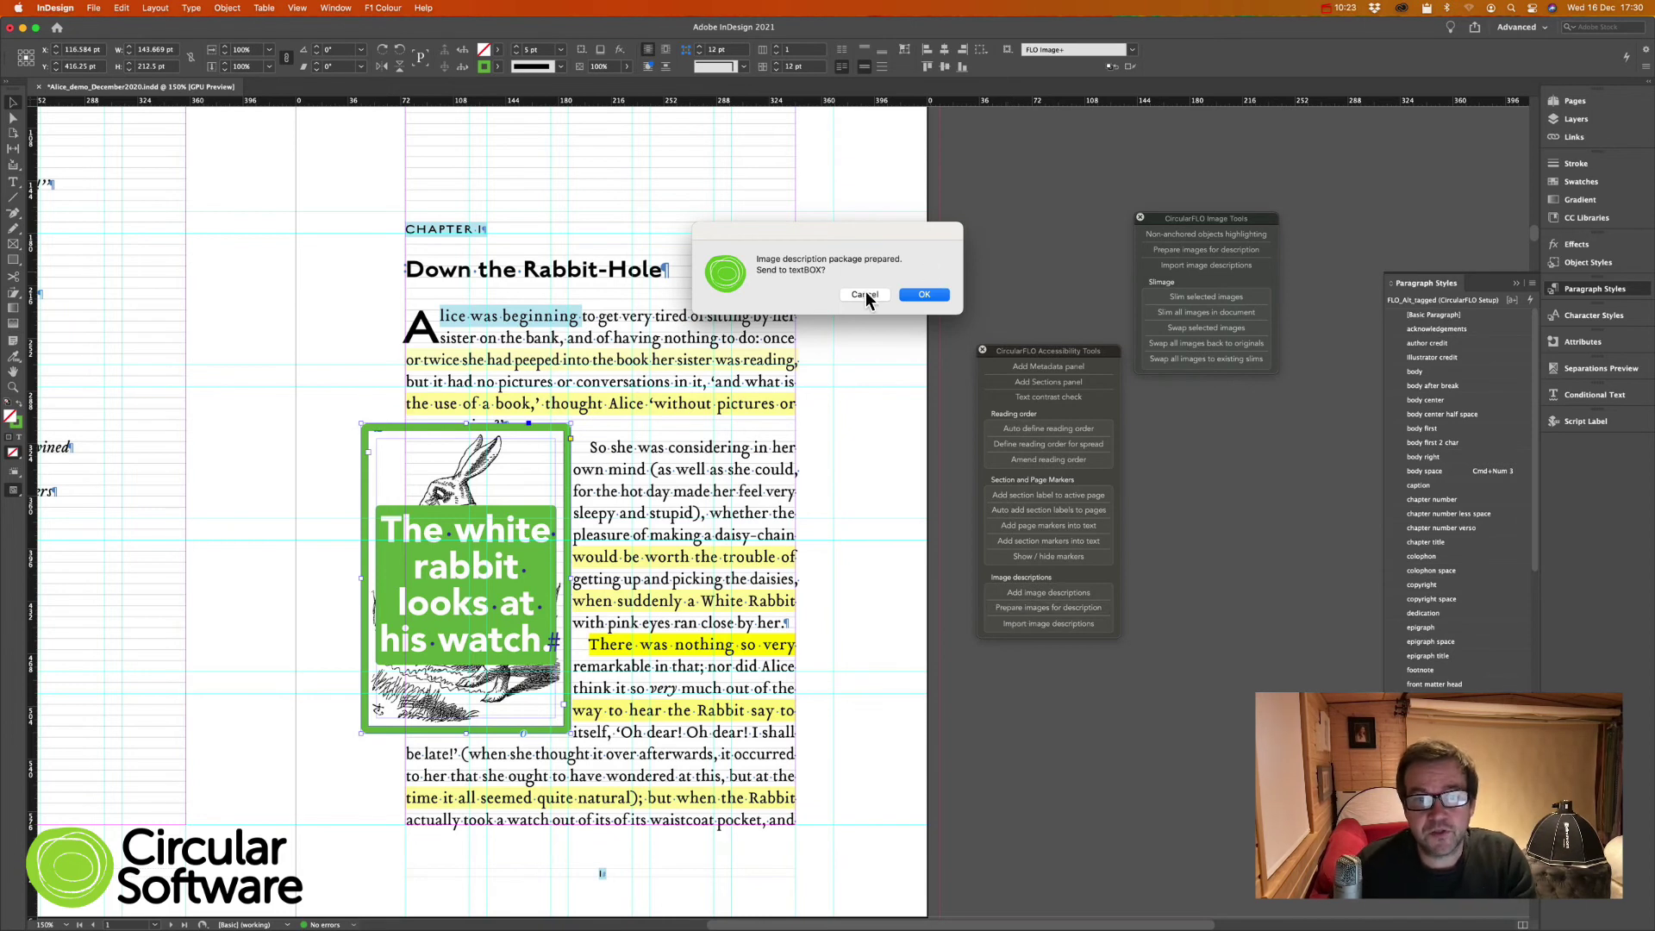
Step: Agree to send the prepared image description package to textBOX, and open the CircularFLO_Image_Description_Package folder from the Desktop in Finder
left_click(921, 297)
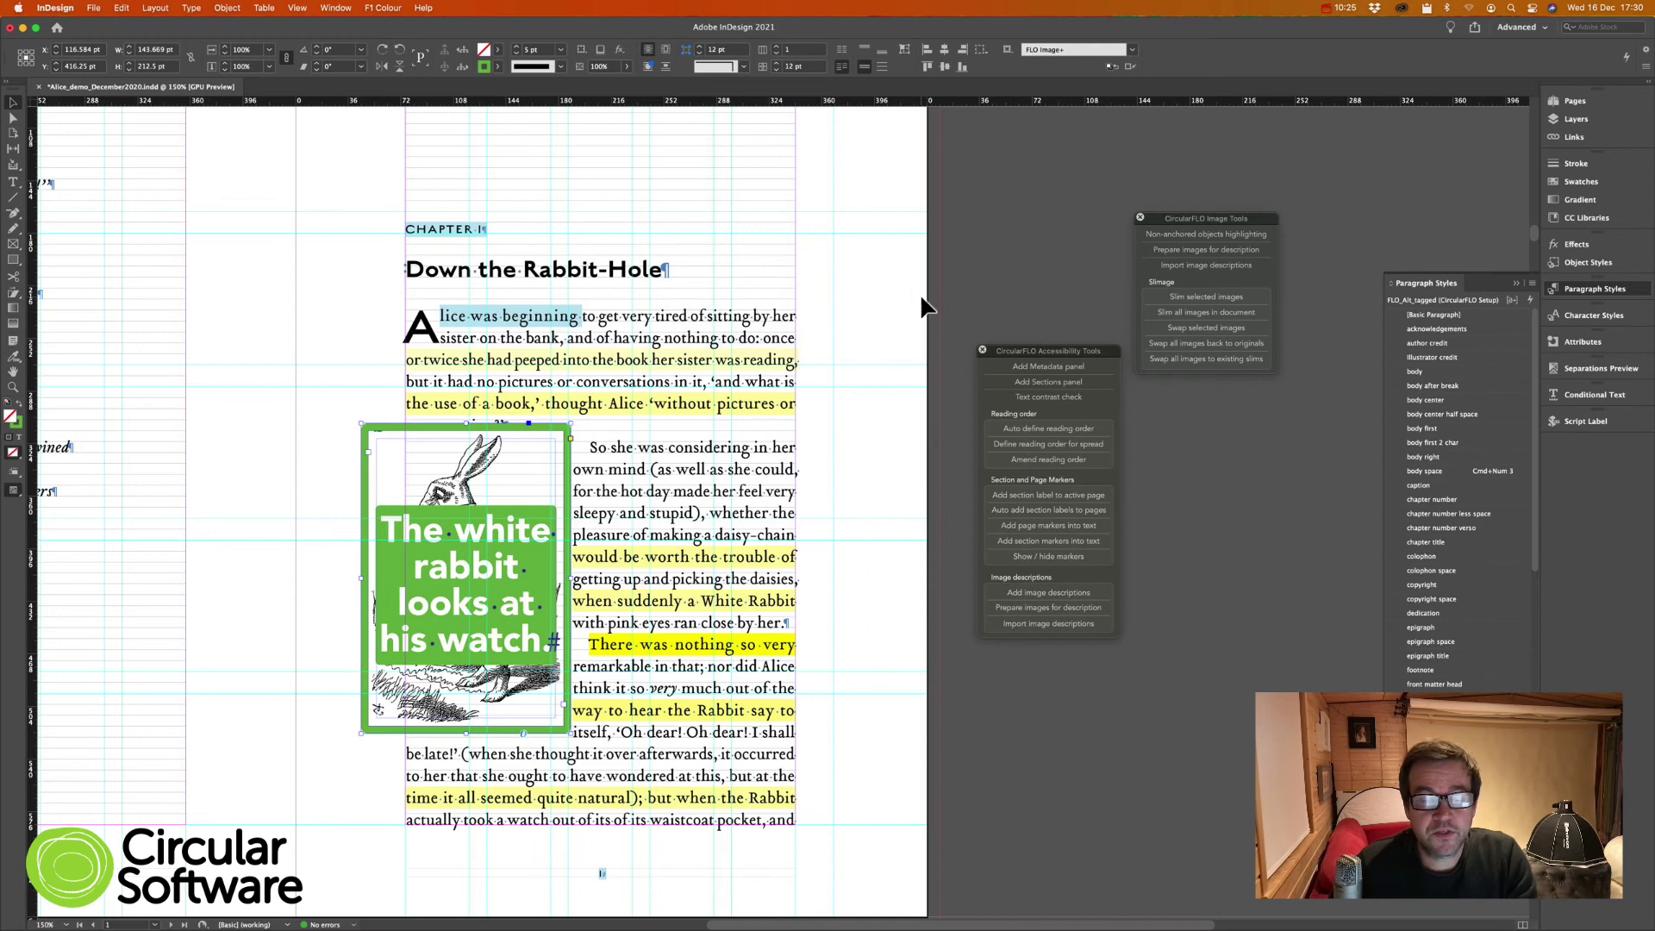
key("super+Tab")
key("super+Tab")
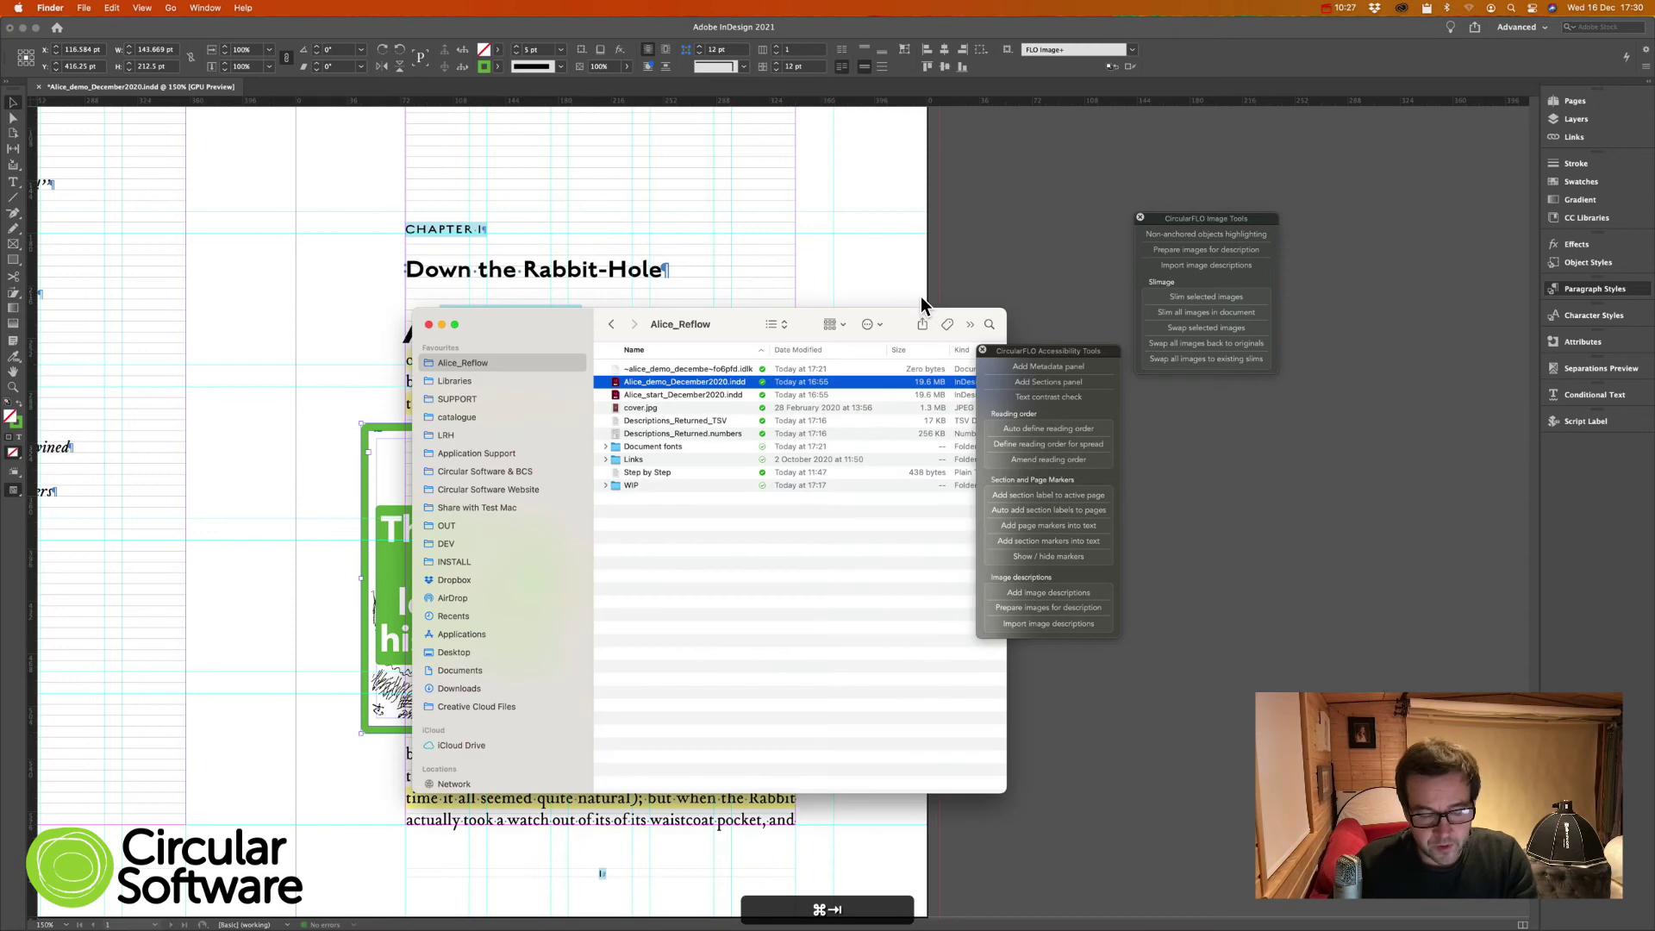
key("super+shift+d")
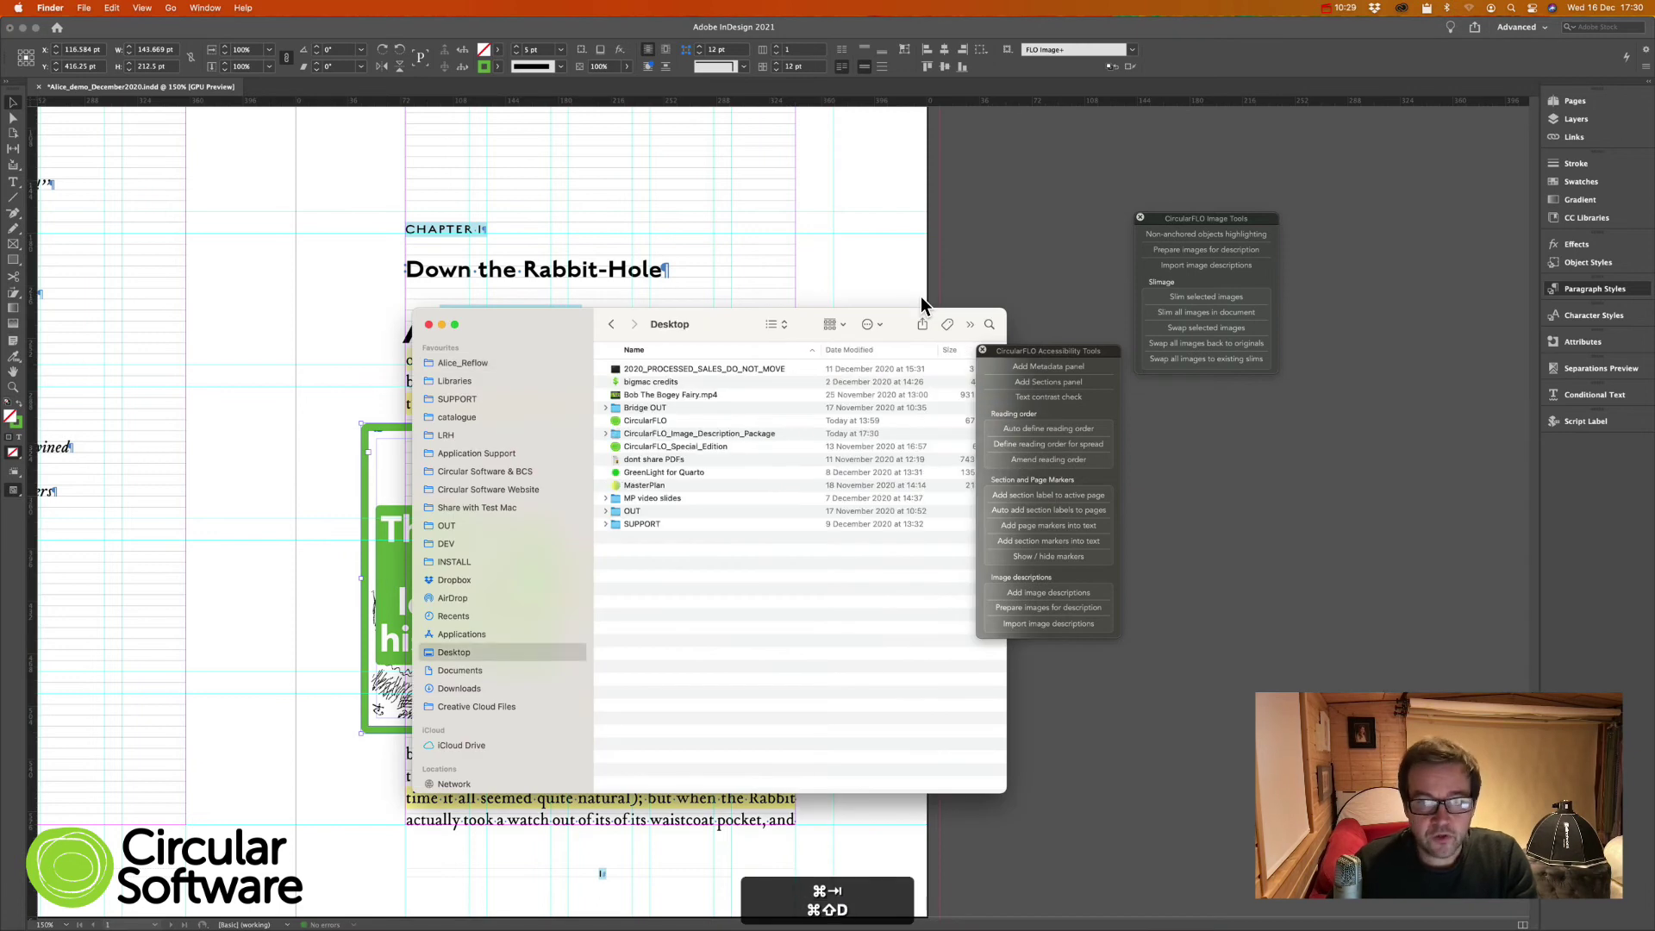
double_click(681, 435)
Step: Preview several exported illustrations in the image description package, from P021_27236.jpg to P042_13852.jpg
left_click(688, 474)
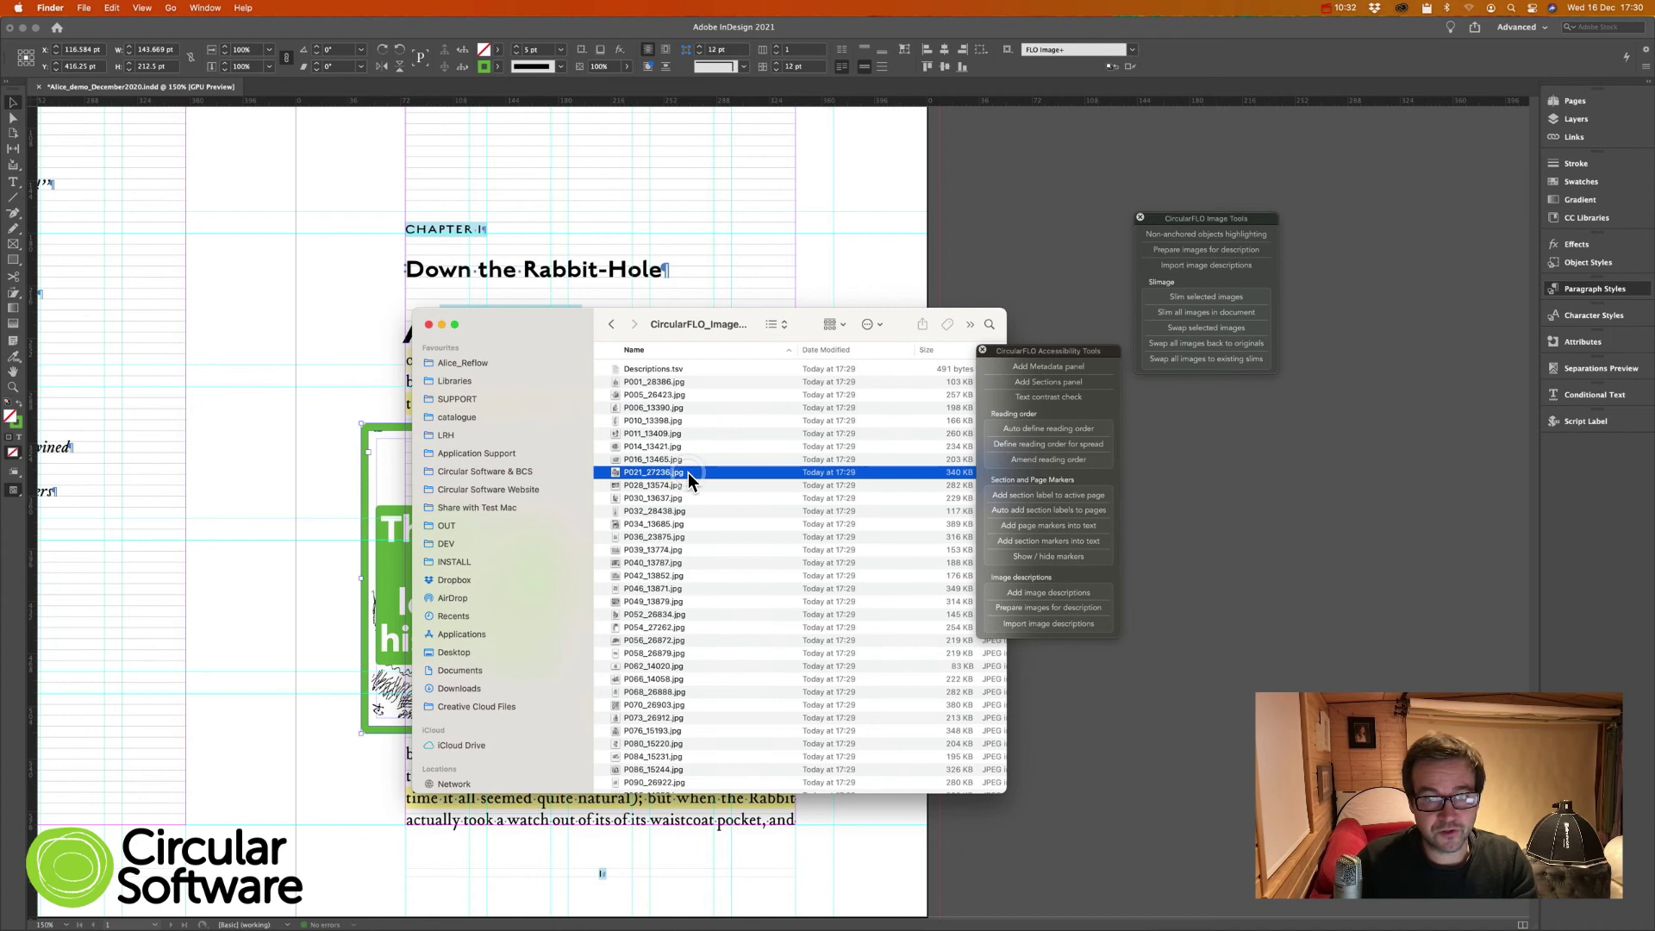
key("space")
key("Down")
key("Down")
key("Down")
key("Down")
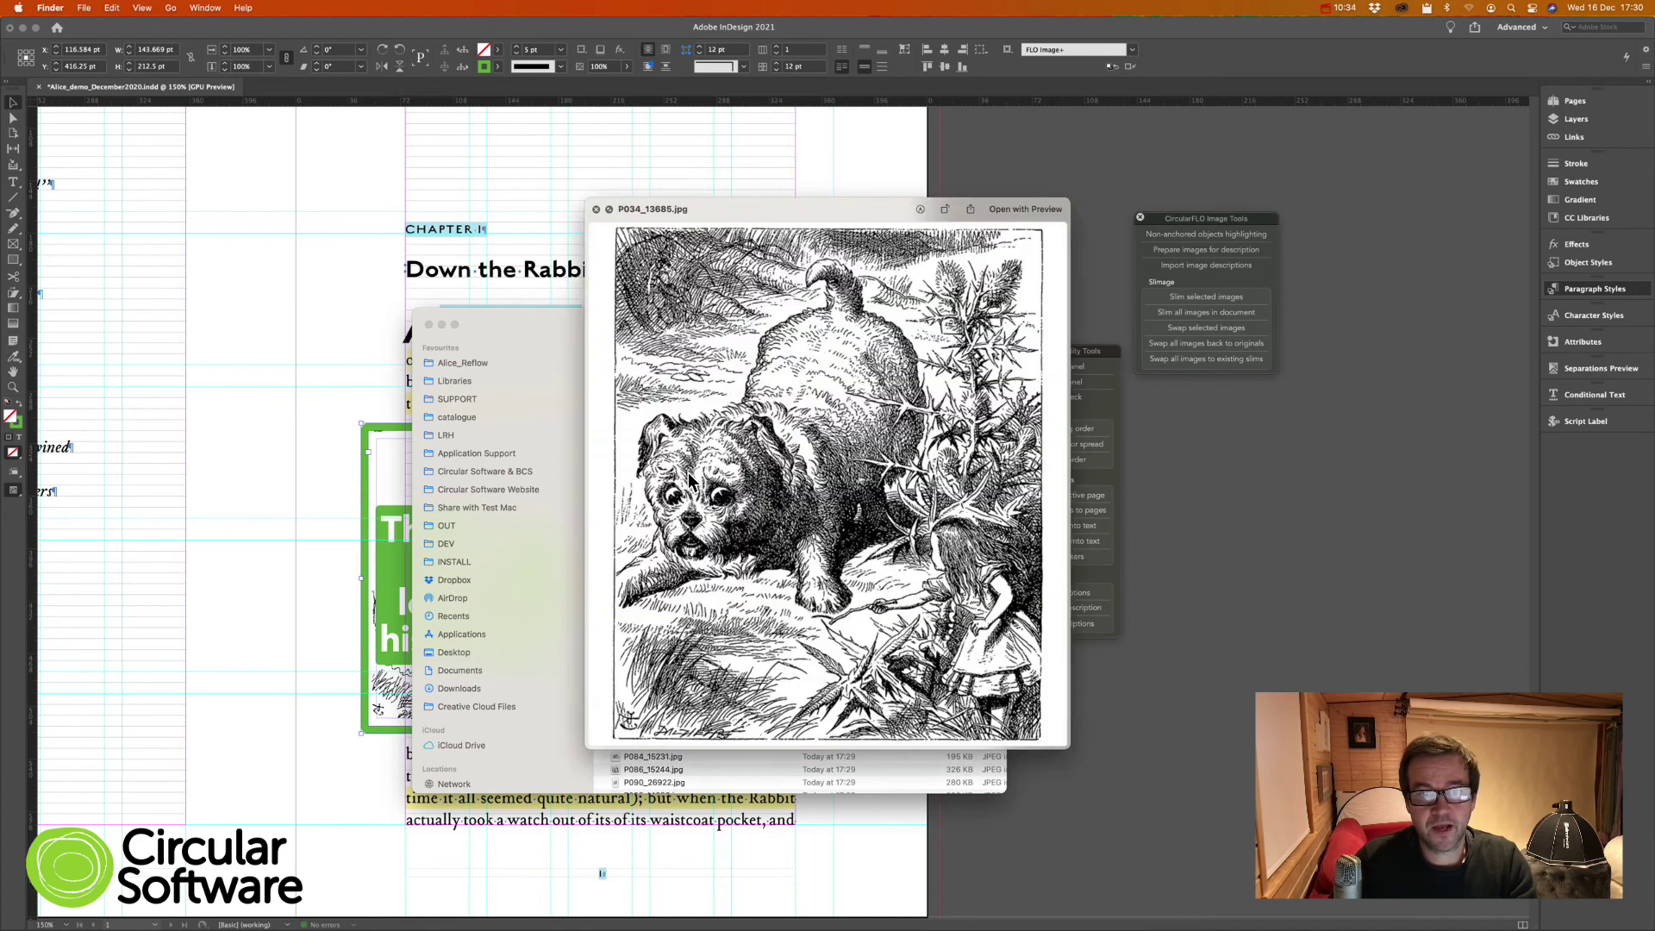
key("Down")
key("Down")
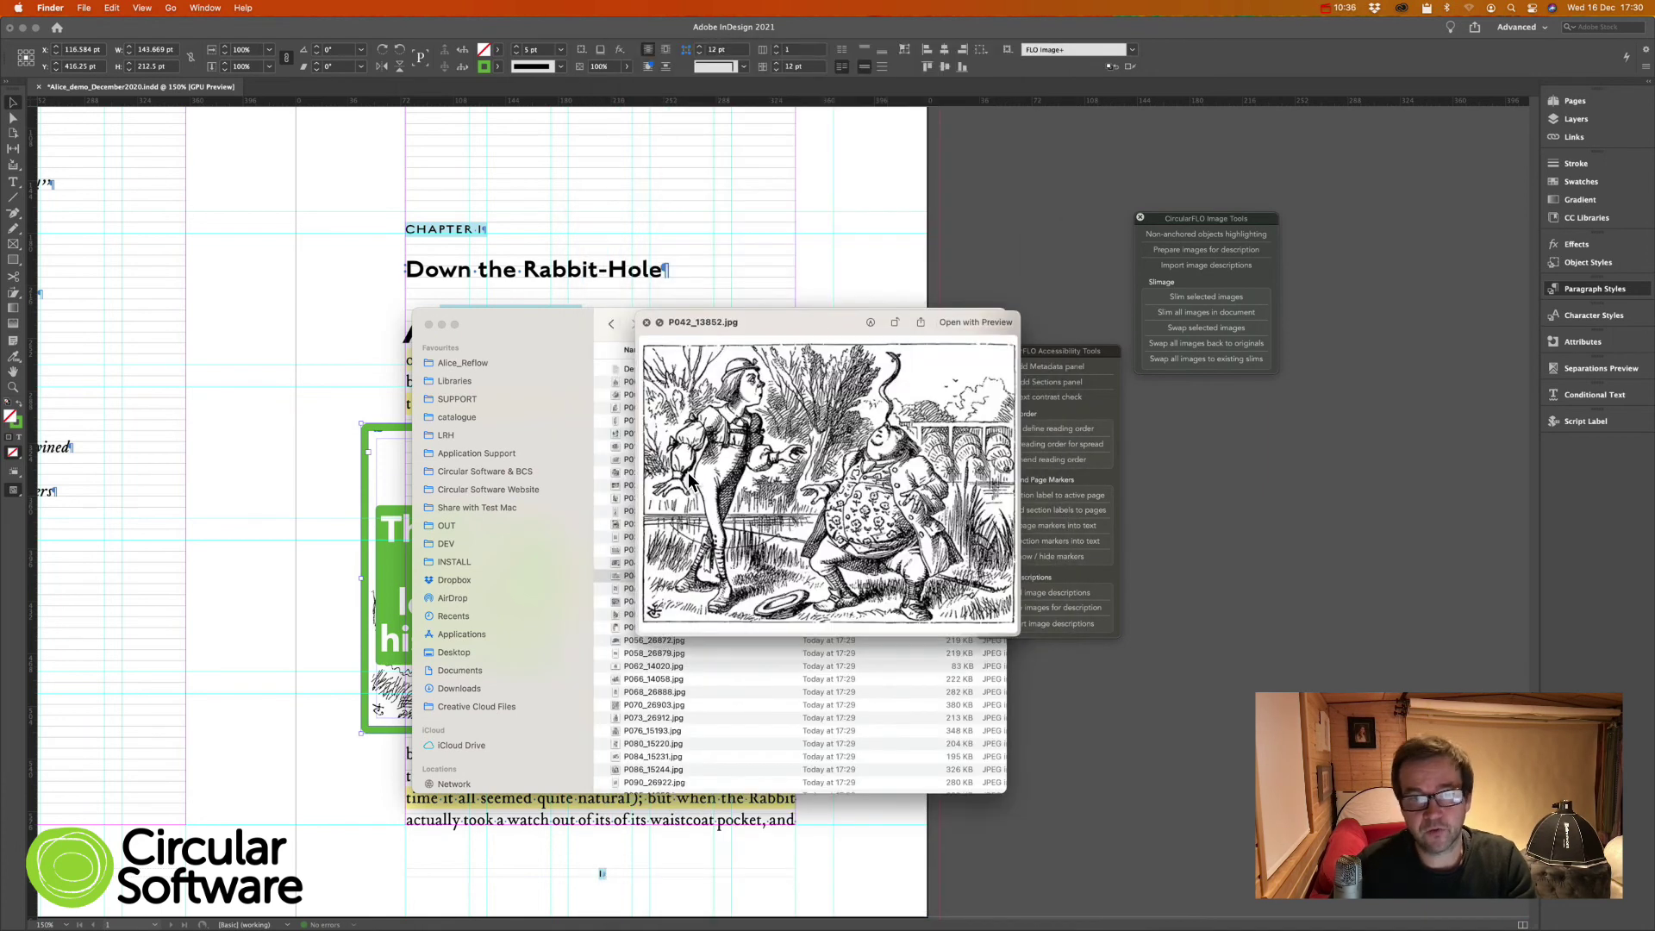
key("space")
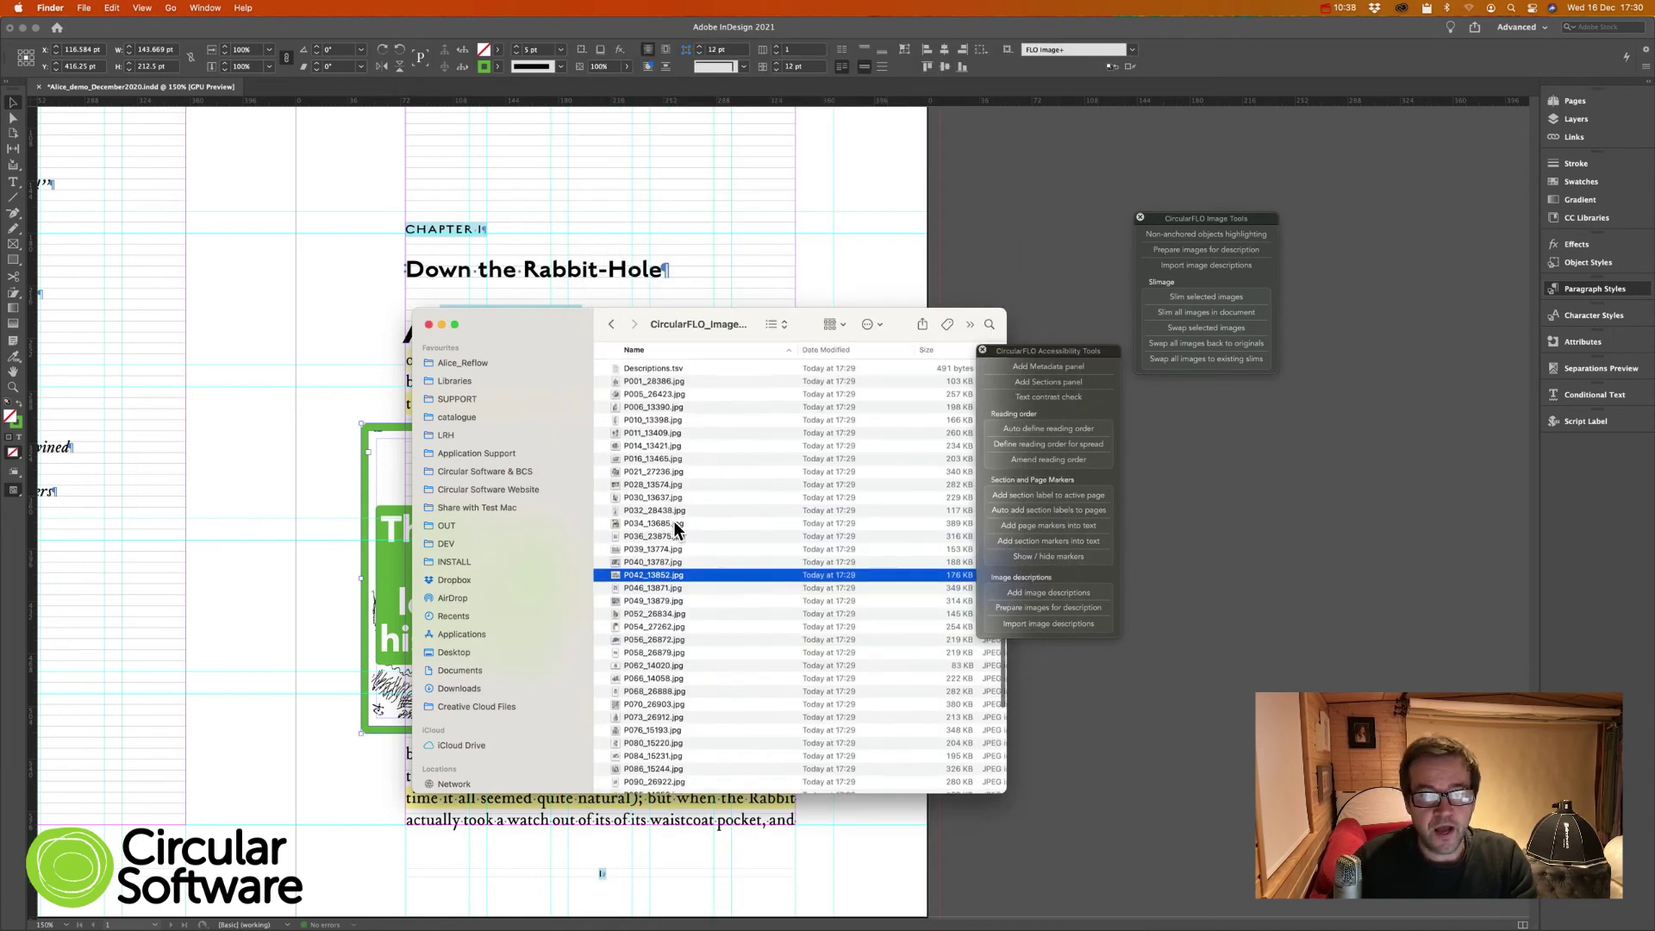
Step: Preview Positional.pdf and look through its pages to see each illustration in the context of the book
scroll(674, 520, "down", 5)
left_click(655, 783)
key("space")
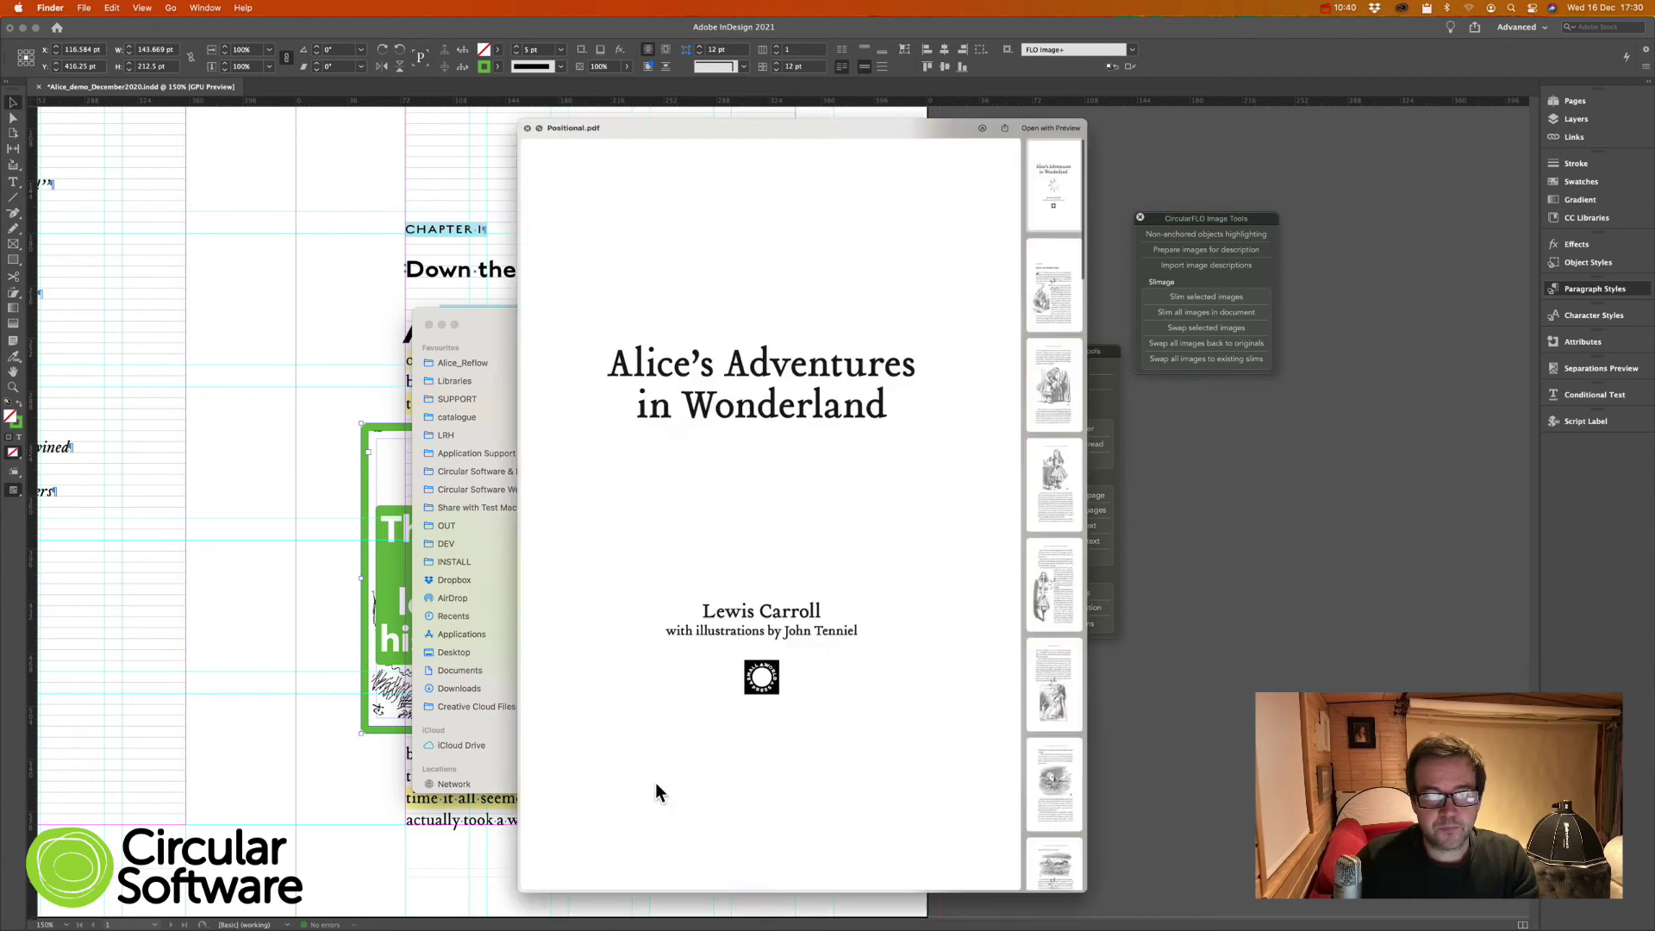
left_click(1109, 237)
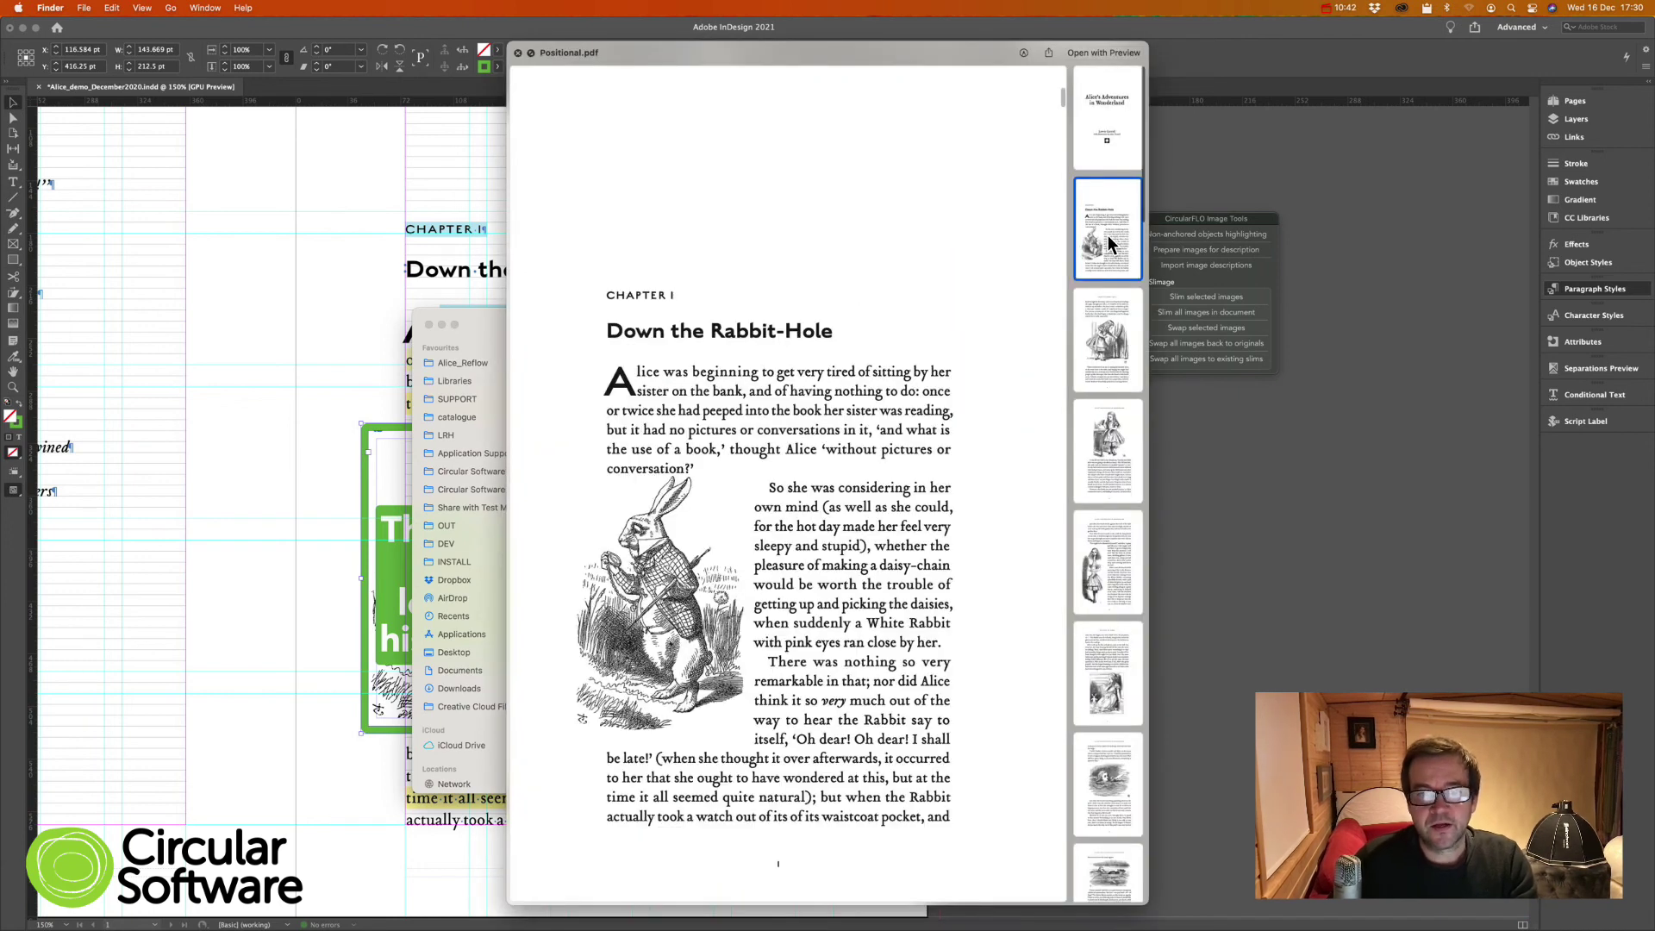
key("Down")
key("Down")
key("Down")
key("Down")
key("Down")
key("Down")
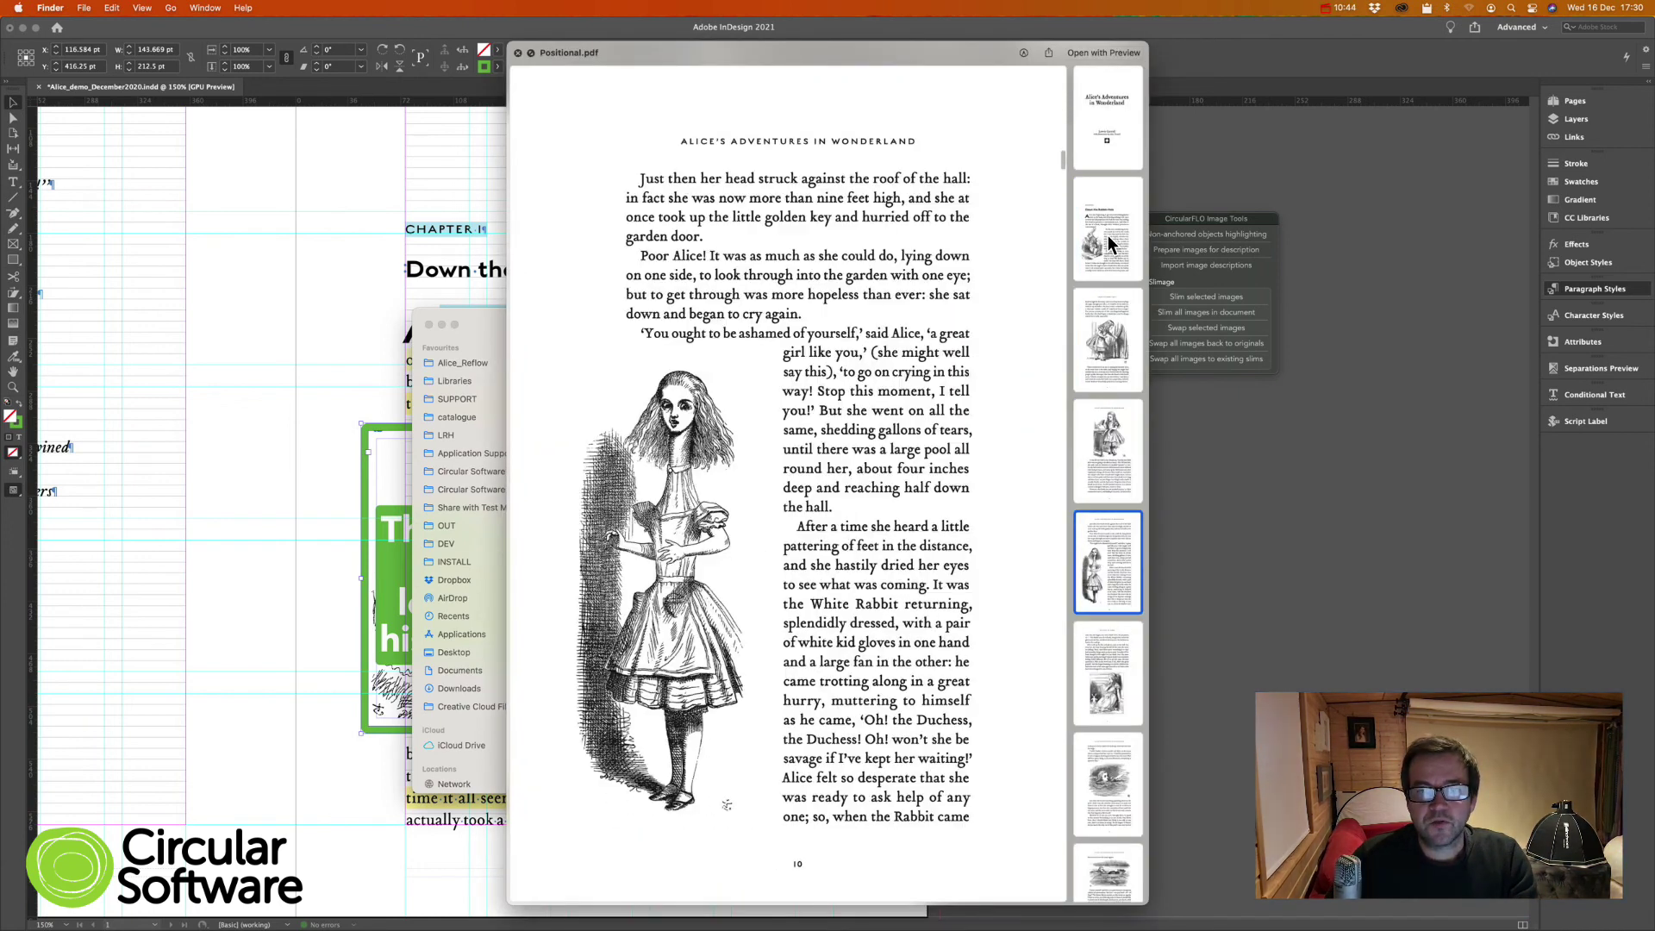
key("Down")
key("Down")
key("Down")
key("Down")
key("Down")
key("Down")
key("Down")
key("Down")
key("Down")
key("Down")
key("Down")
key("Down")
key("Down")
key("Down")
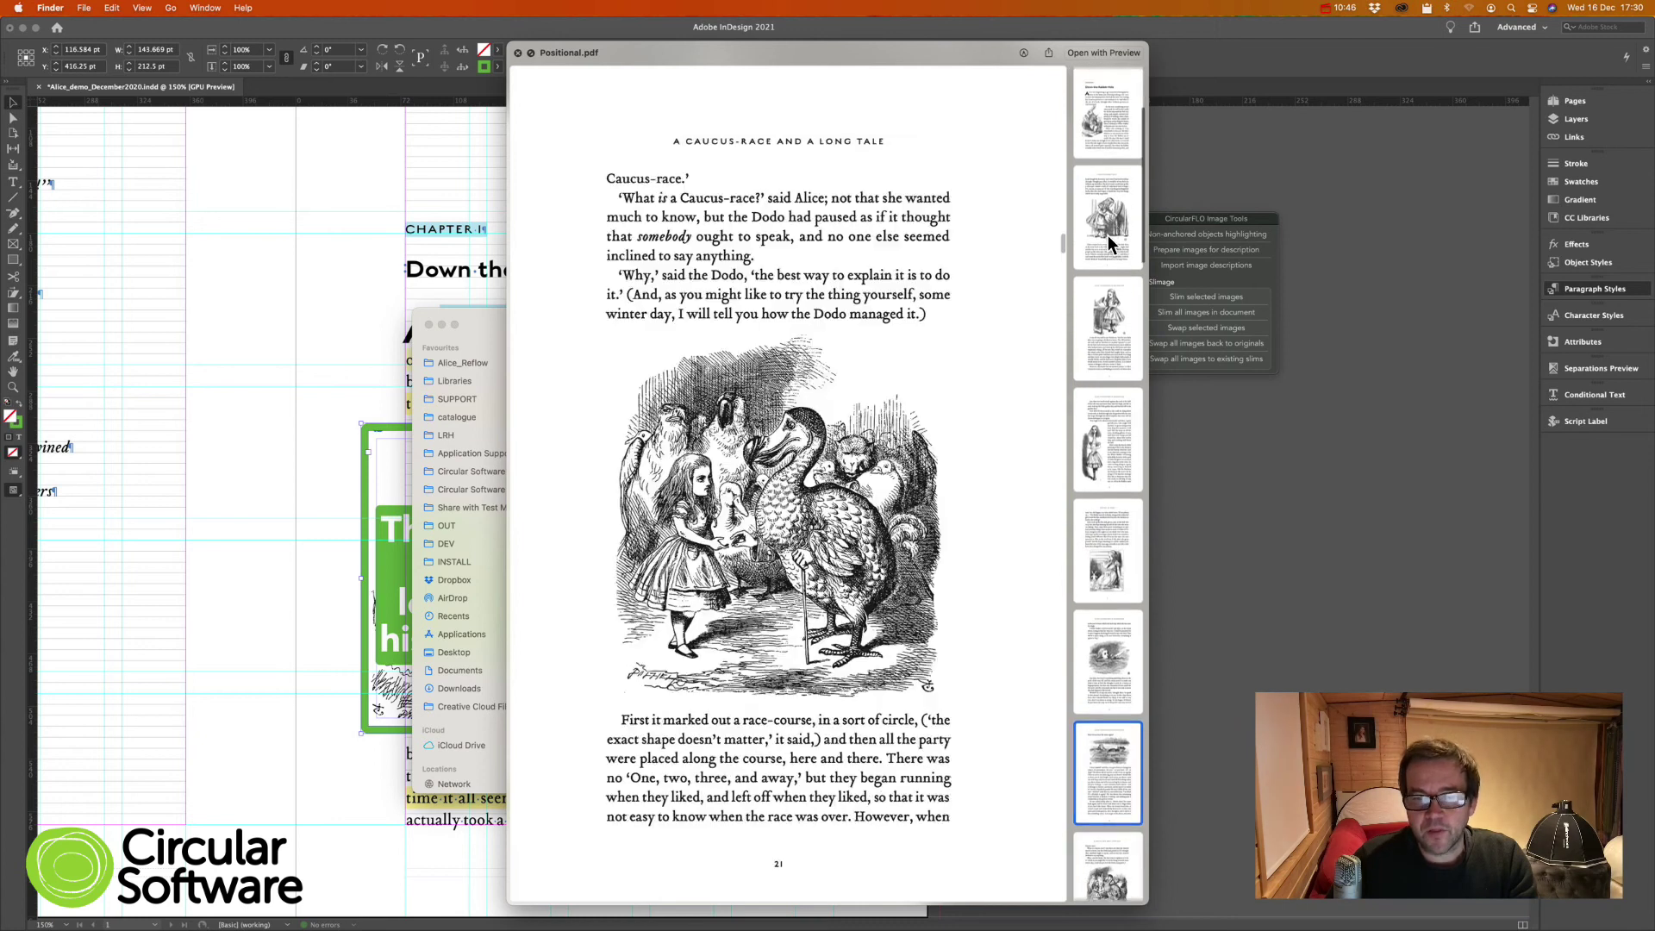
key("Down")
key("Down")
key("Down")
key("Down")
key("Down")
key("Down")
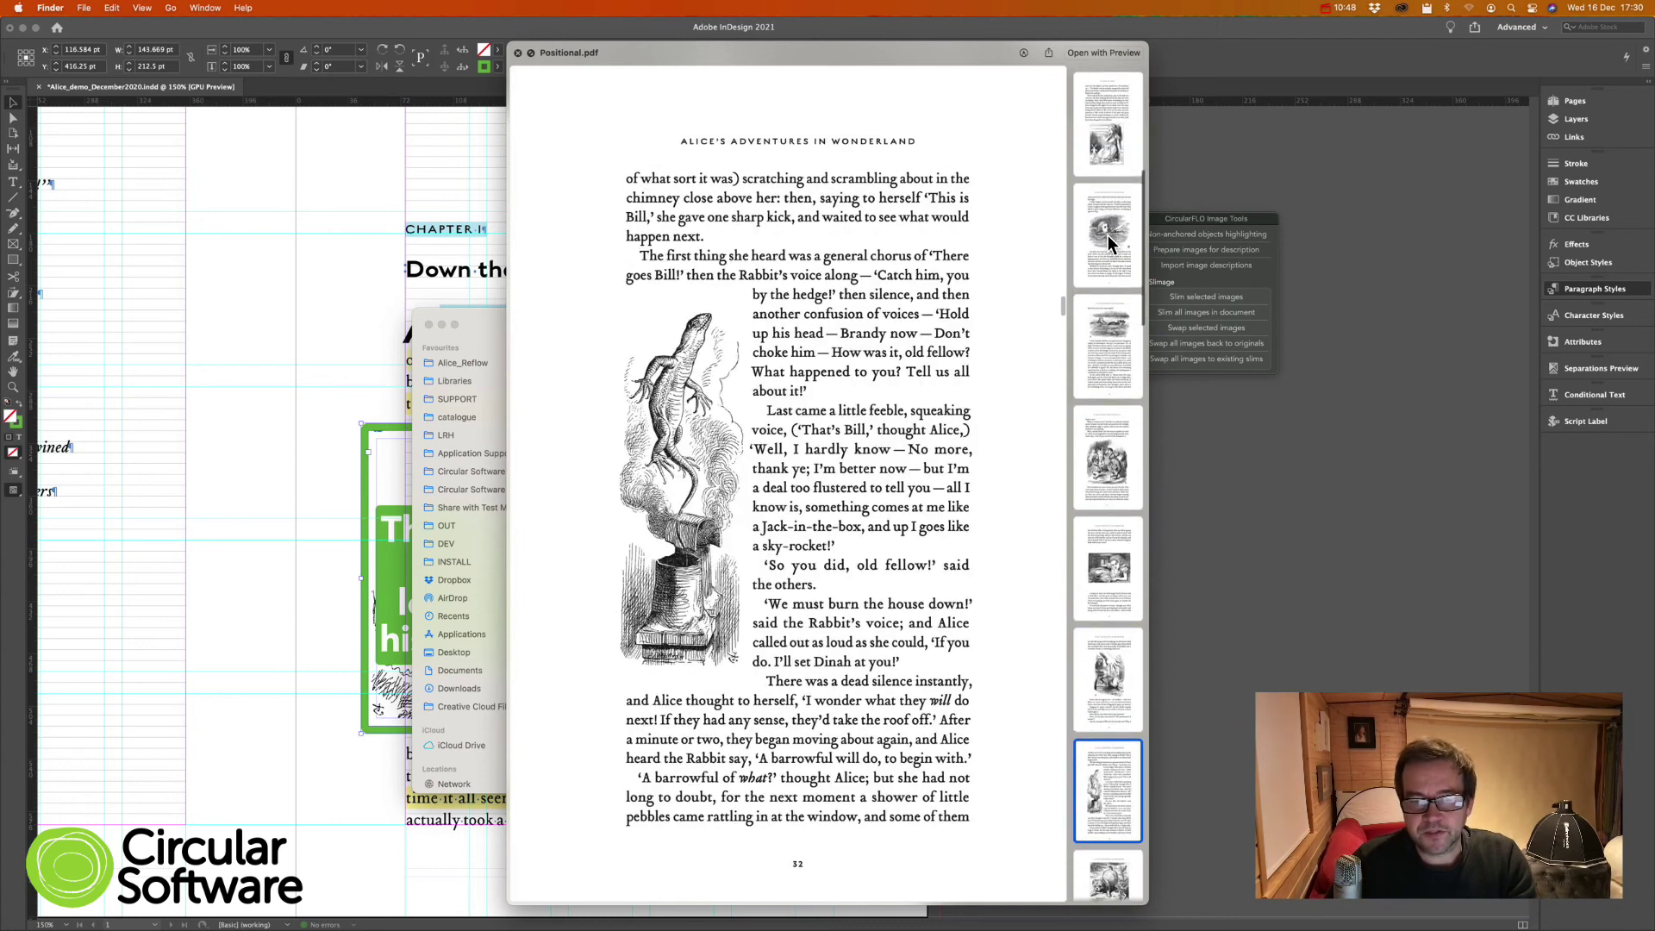
key("space")
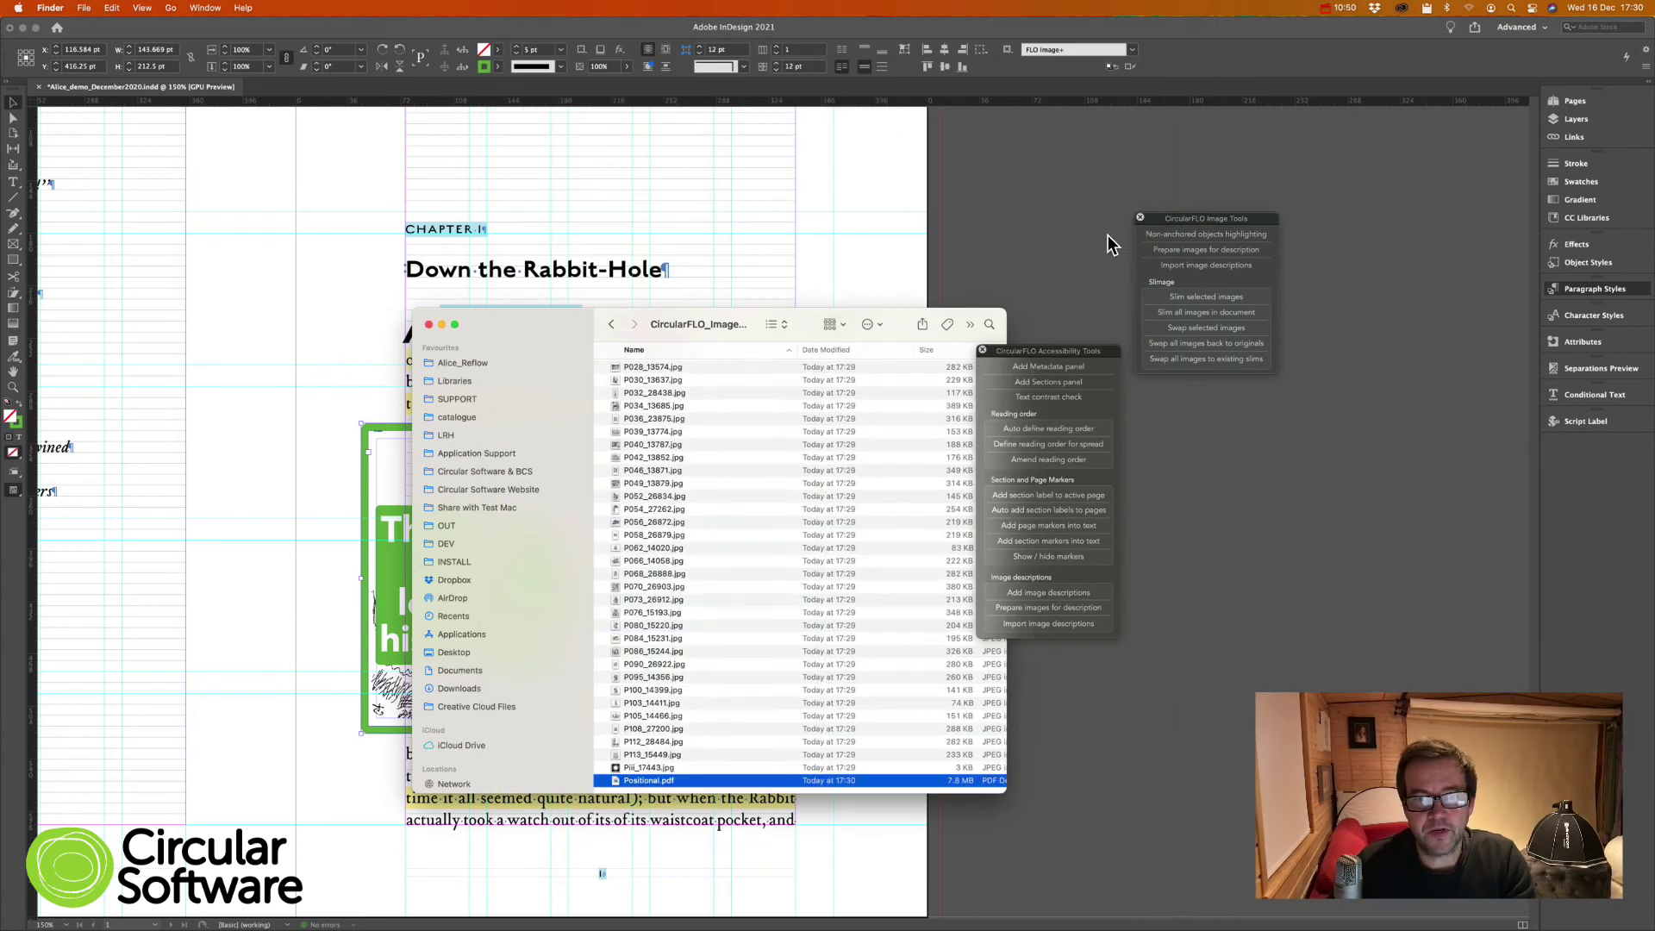
Step: Open Descriptions.tsv in Numbers, widen the description columns to examine the blank template, and close it without keeping the document
scroll(644, 531, "up", 10)
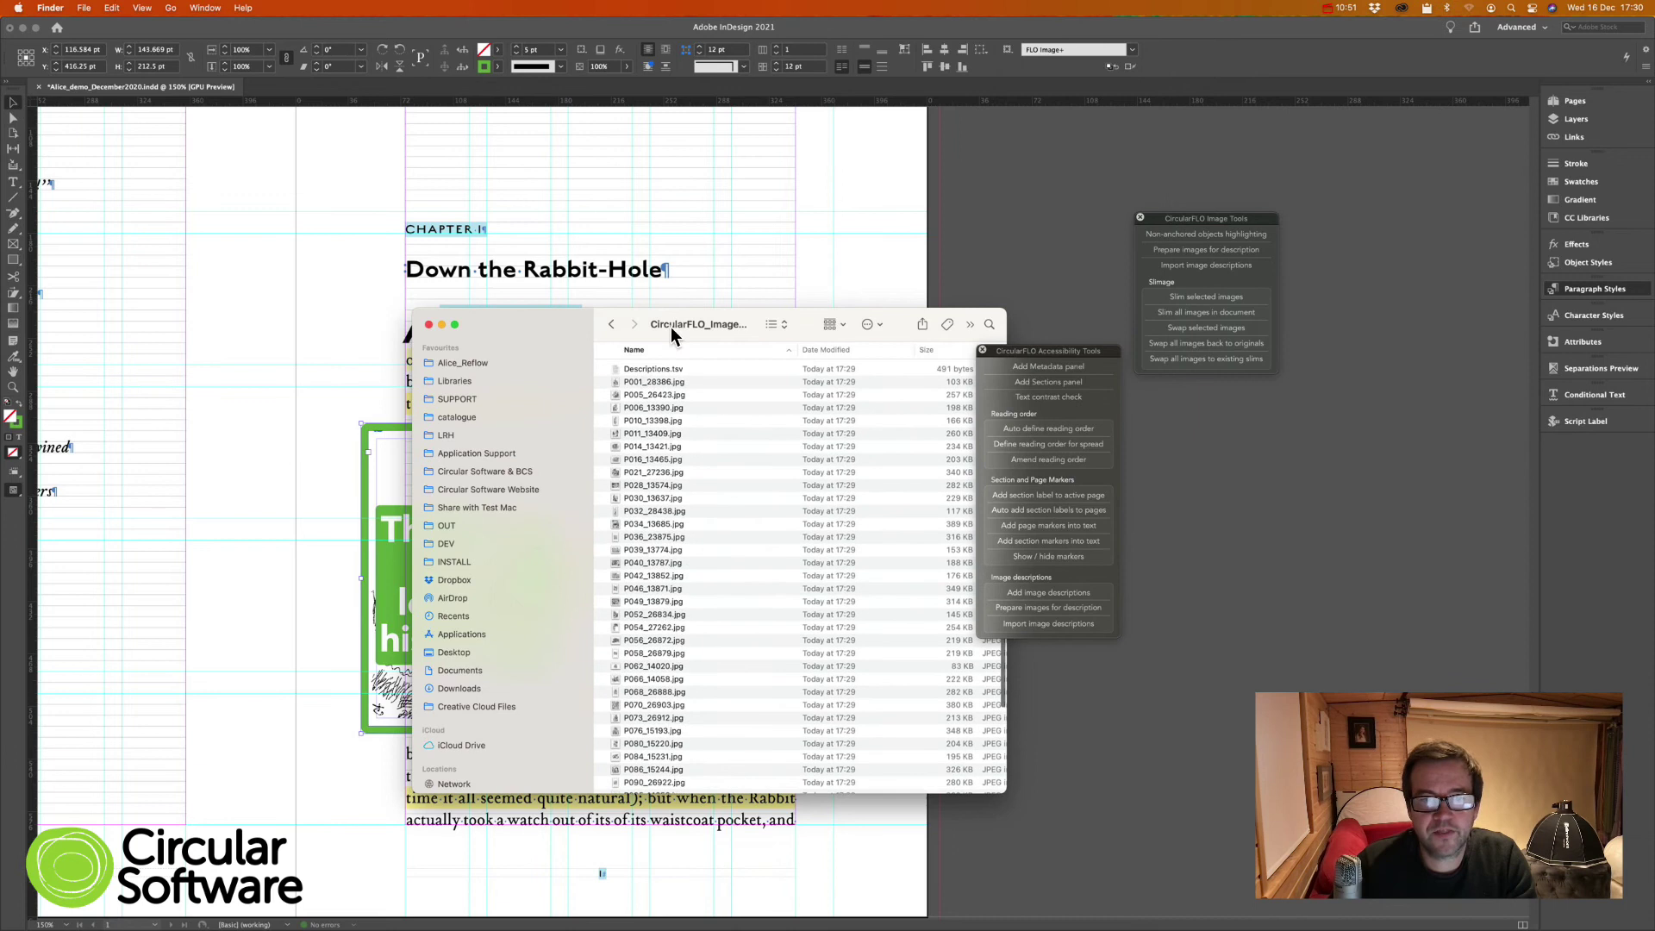
double_click(639, 370)
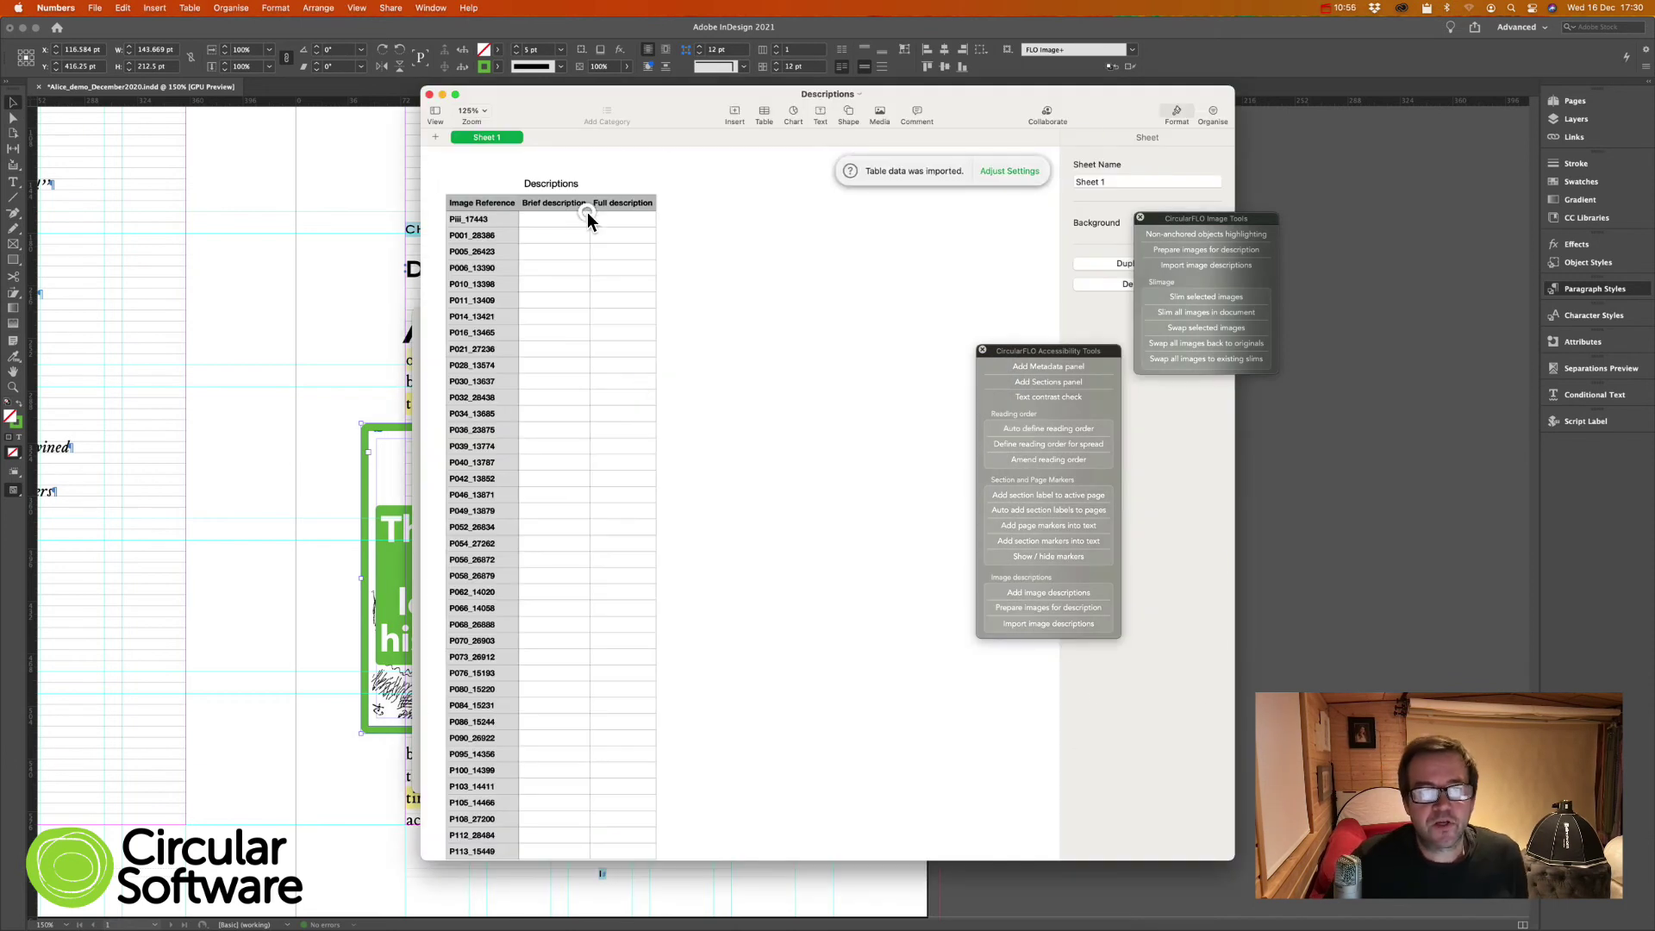
left_click(587, 221)
left_click_drag(591, 161, 887, 160)
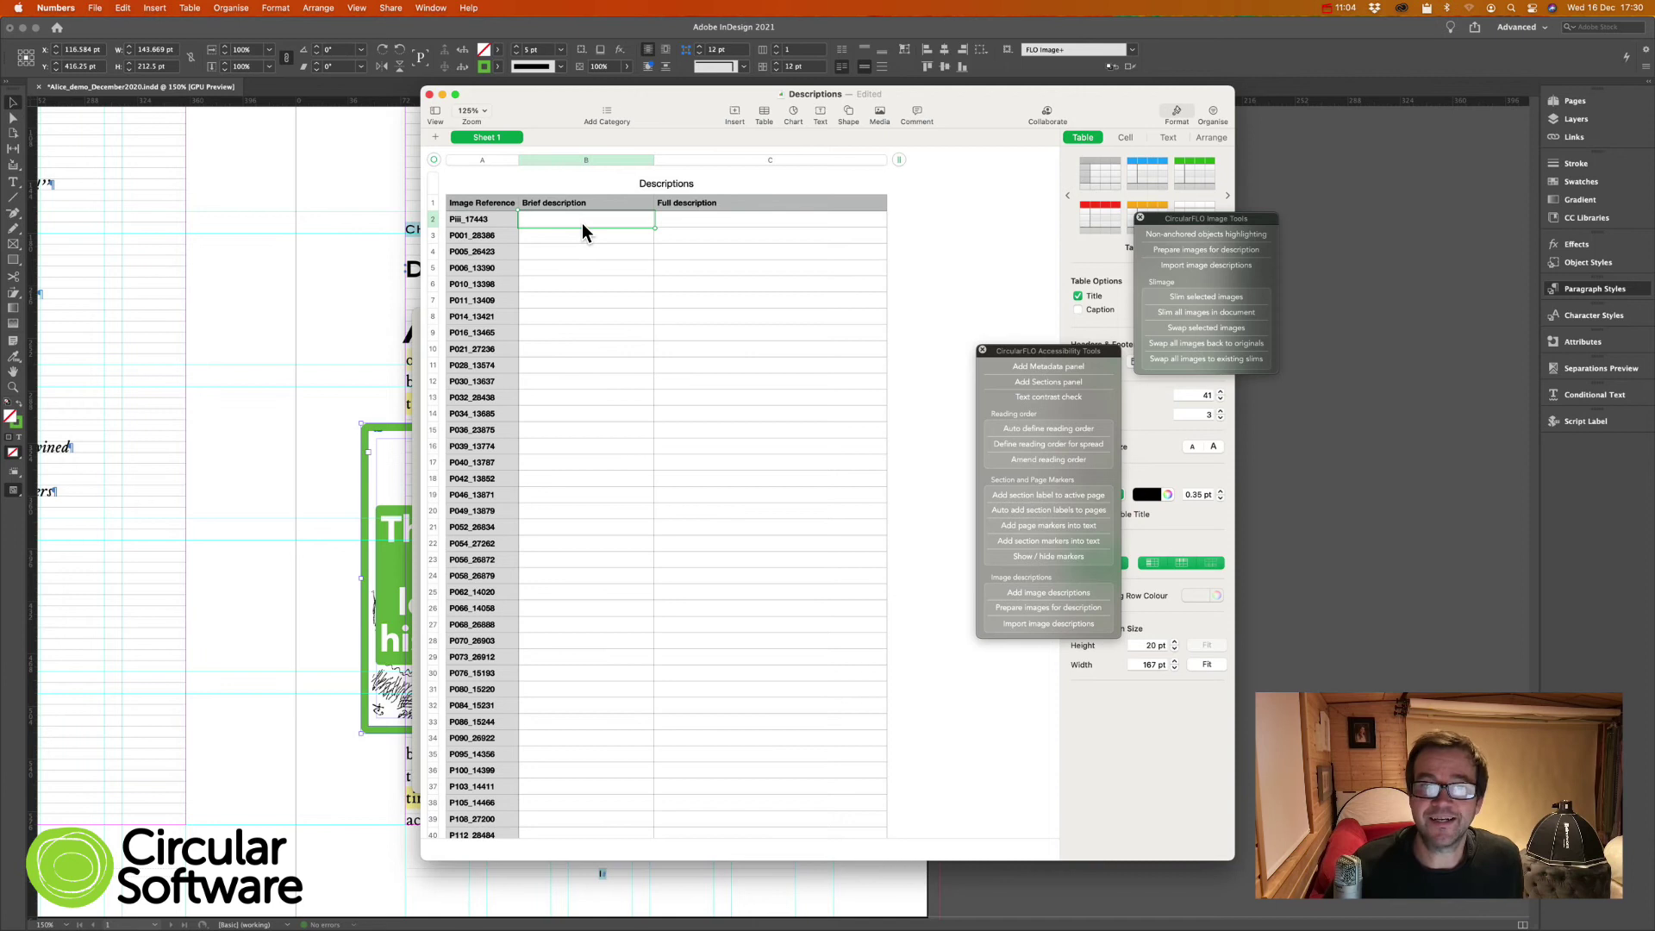
left_click(712, 226)
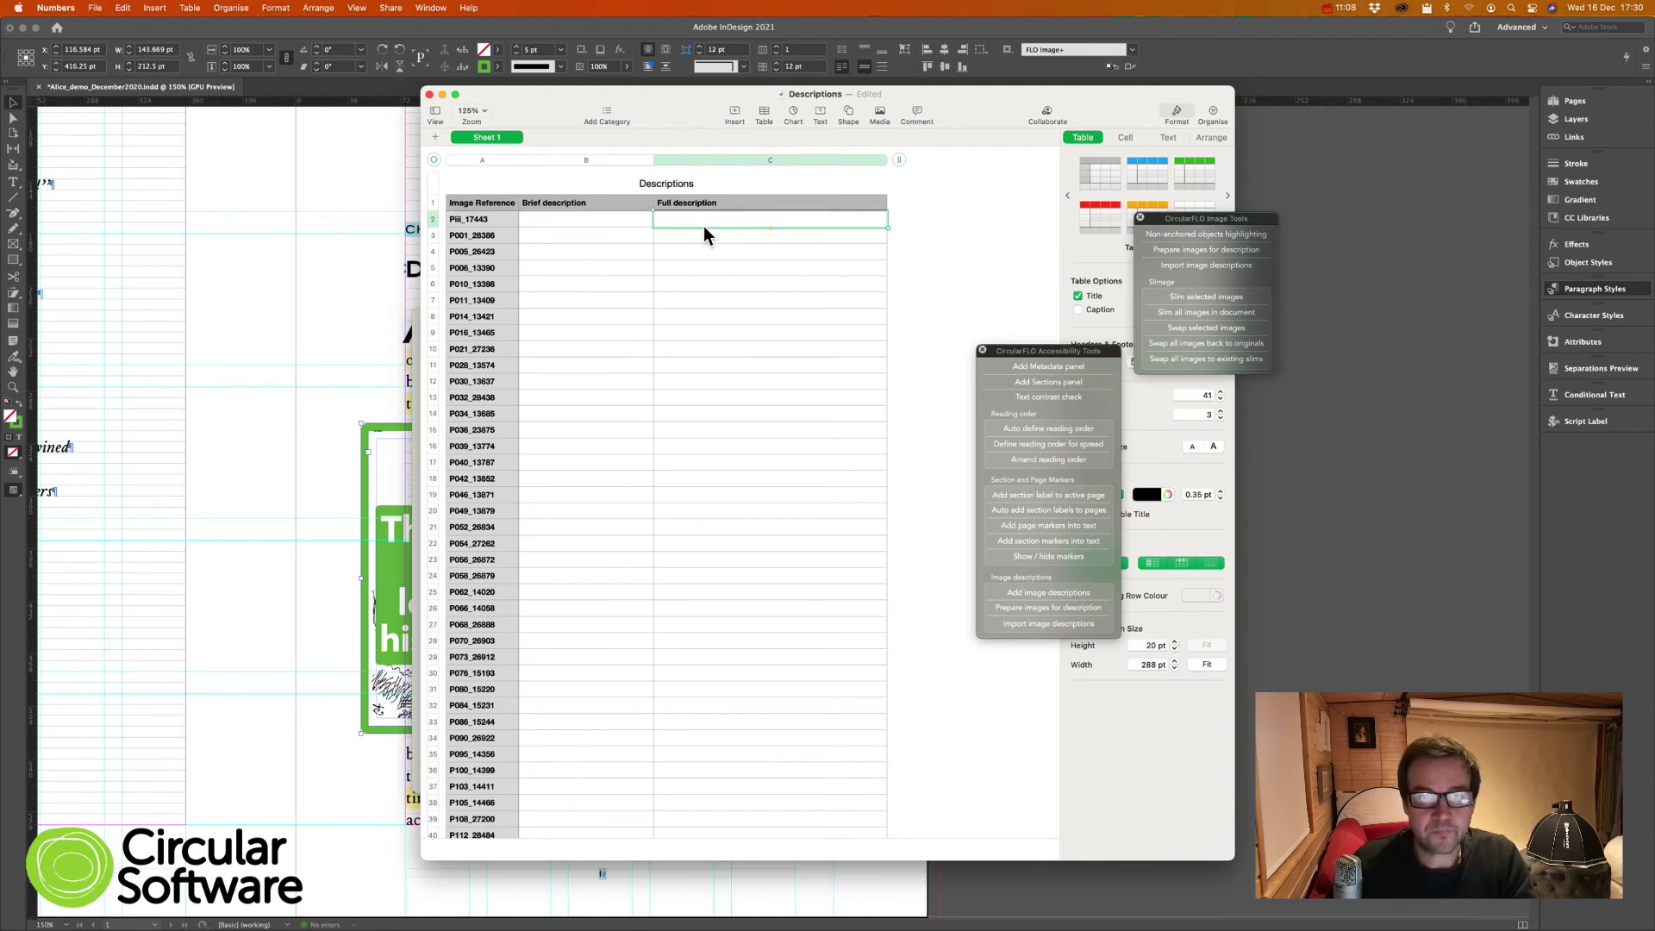
key("super+w")
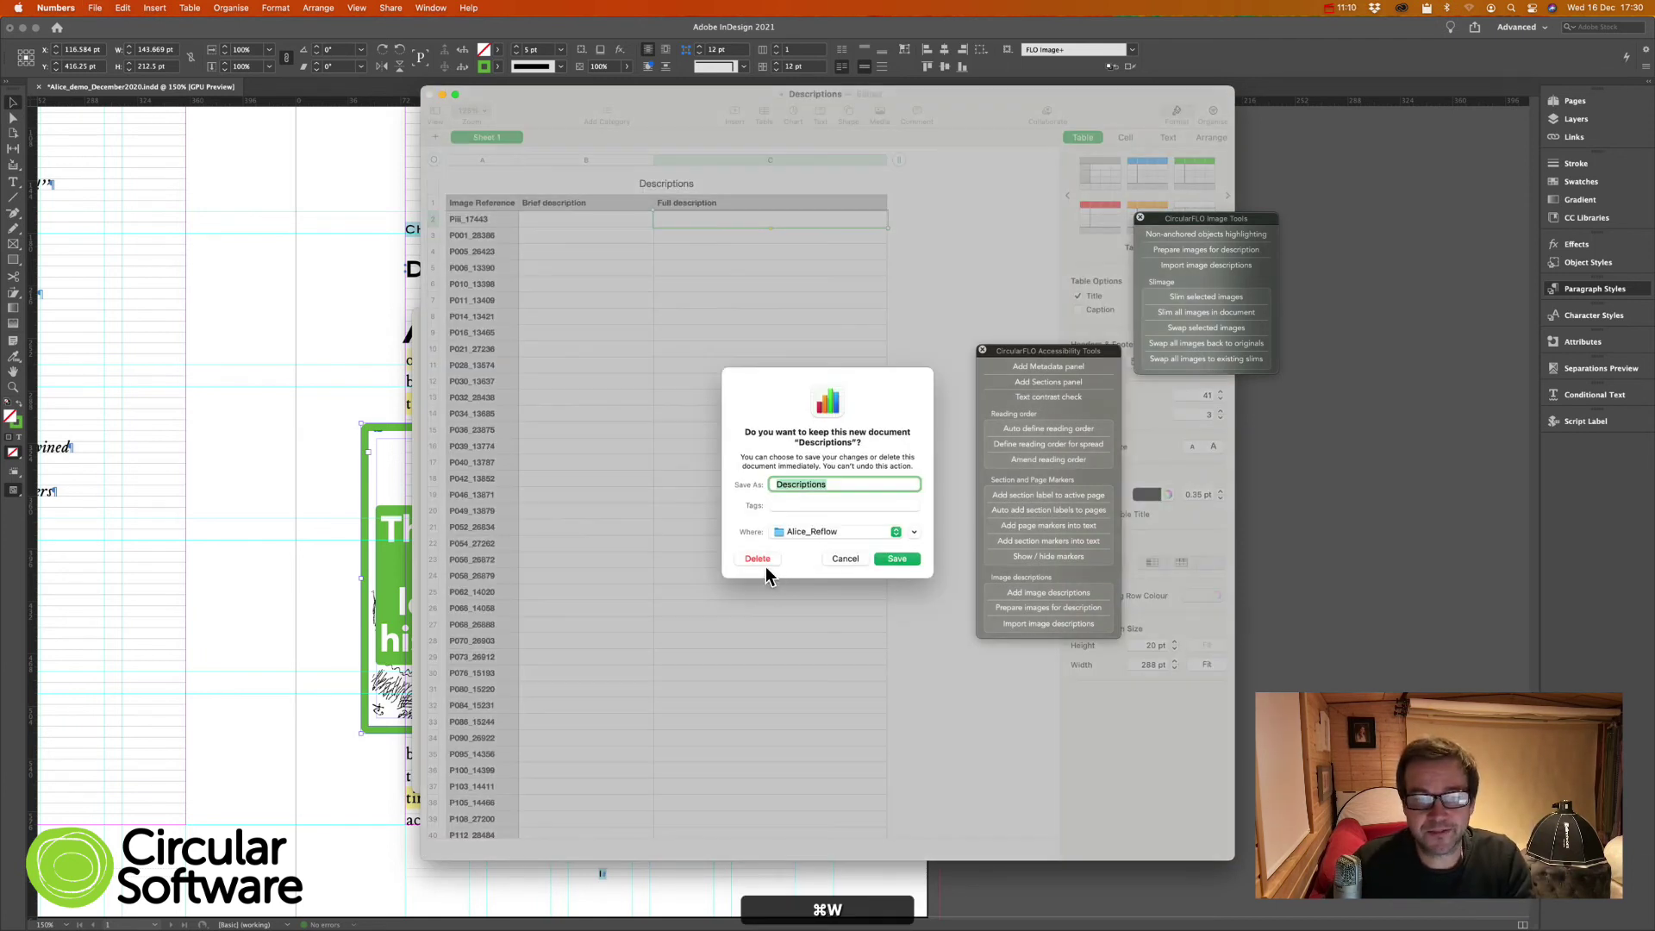
left_click(757, 560)
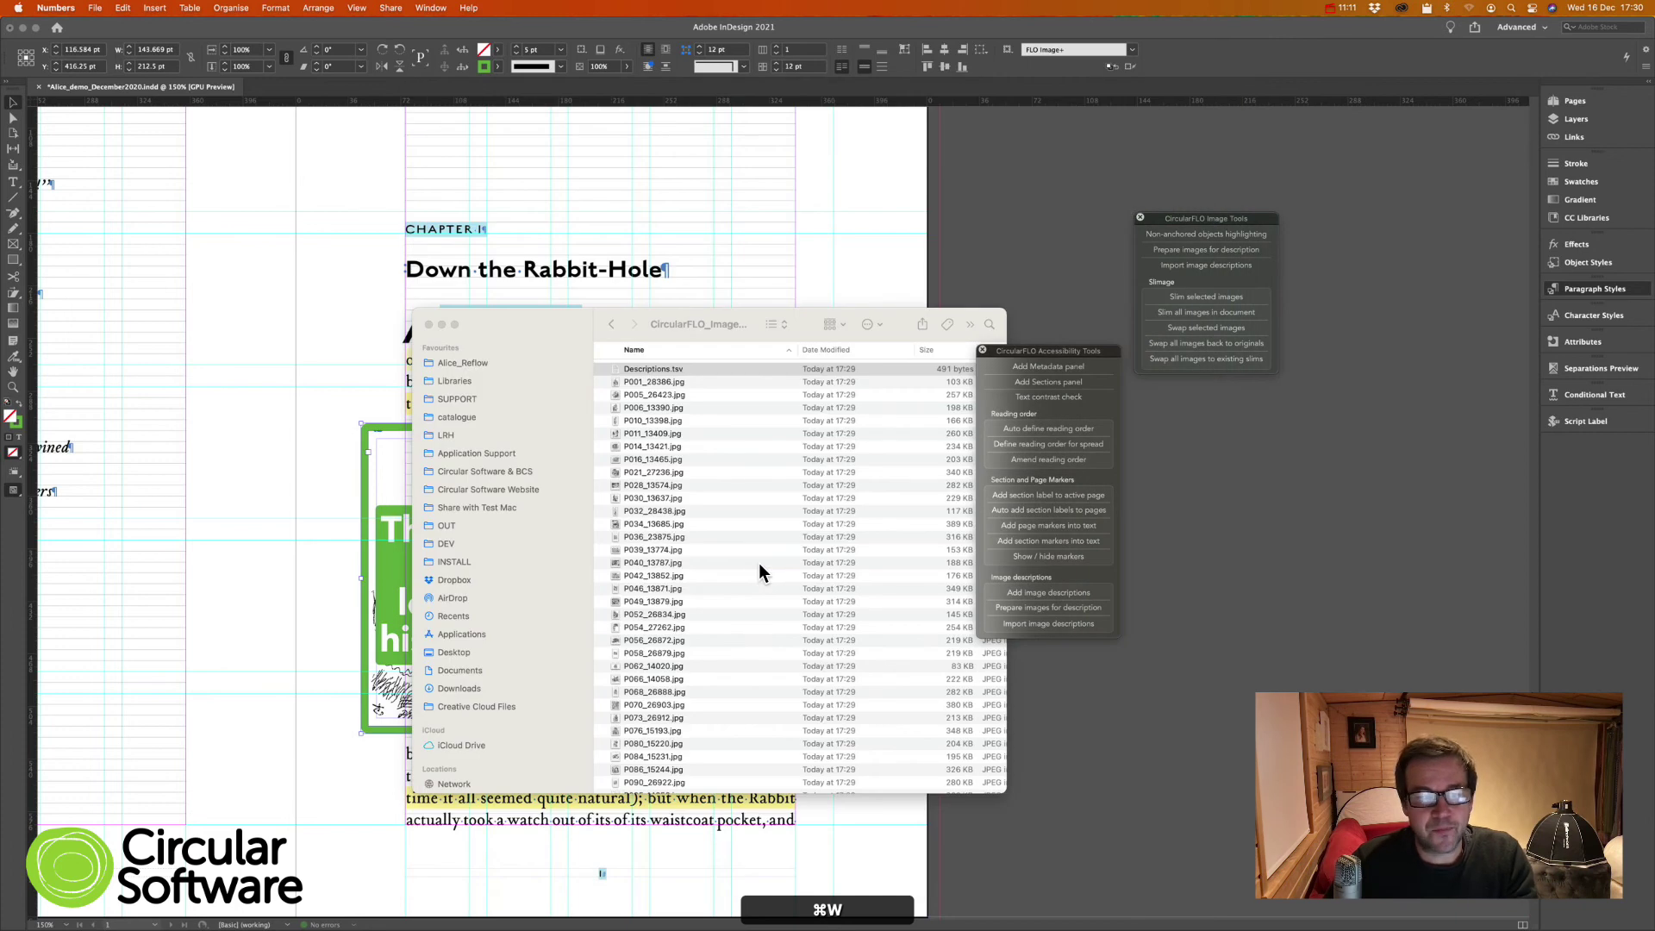
Step: Close the Finder window and import the returned image descriptions from Descriptions_Returned_TSV into the book
left_click(428, 325)
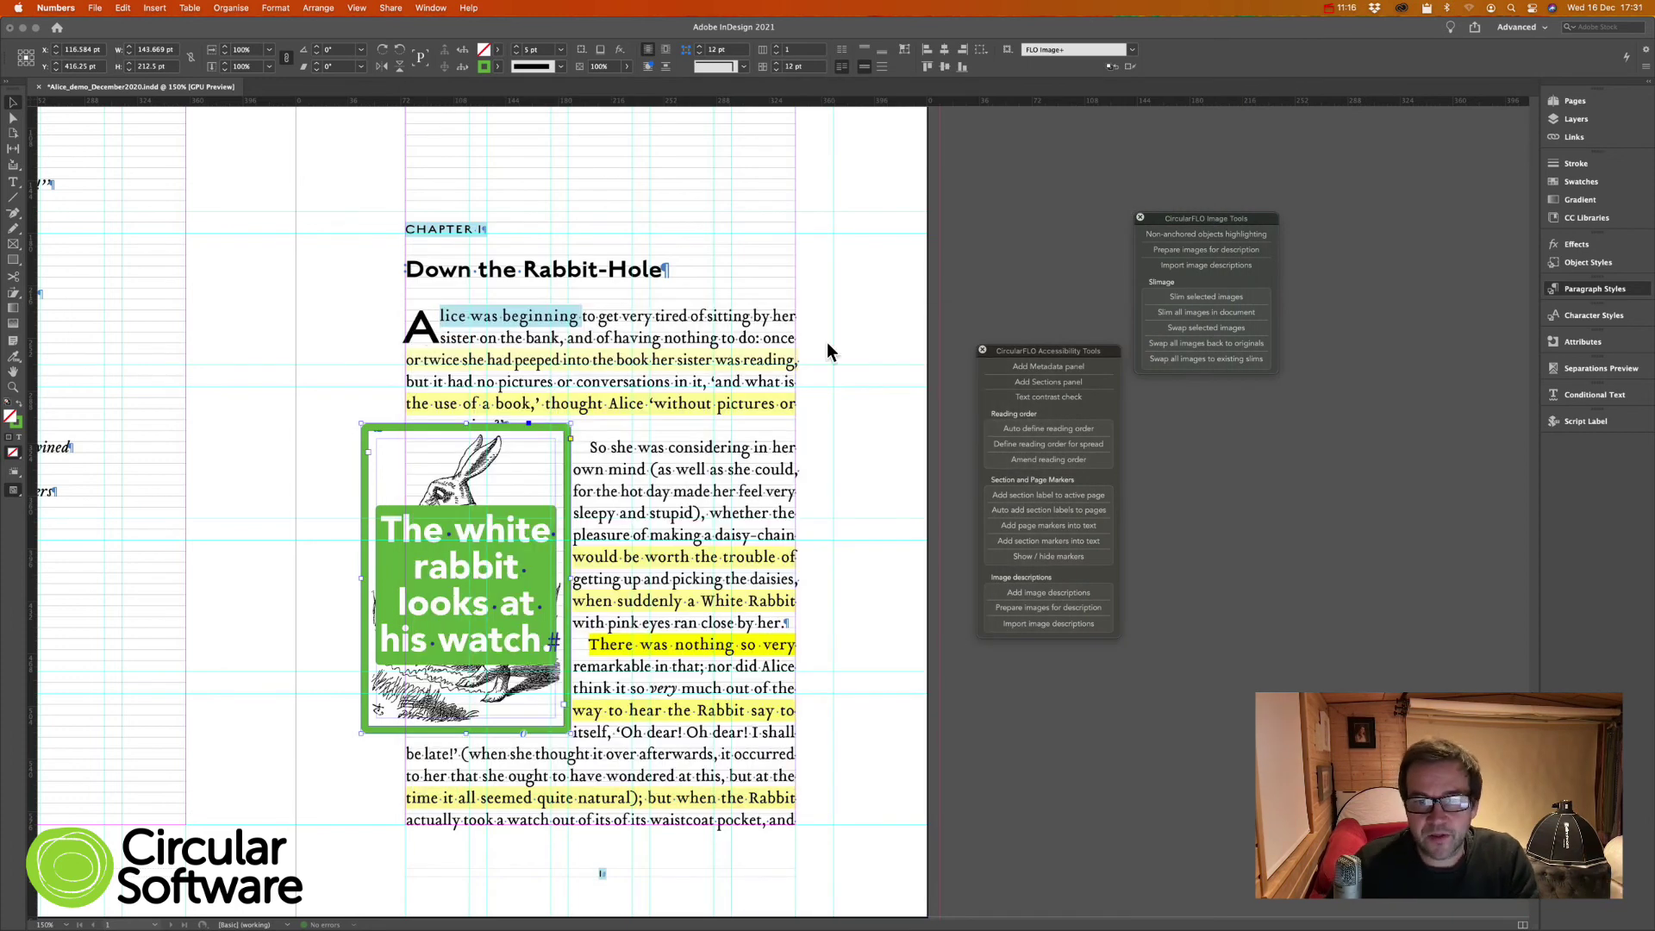
left_click_drag(1058, 357, 1052, 226)
left_click(1040, 493)
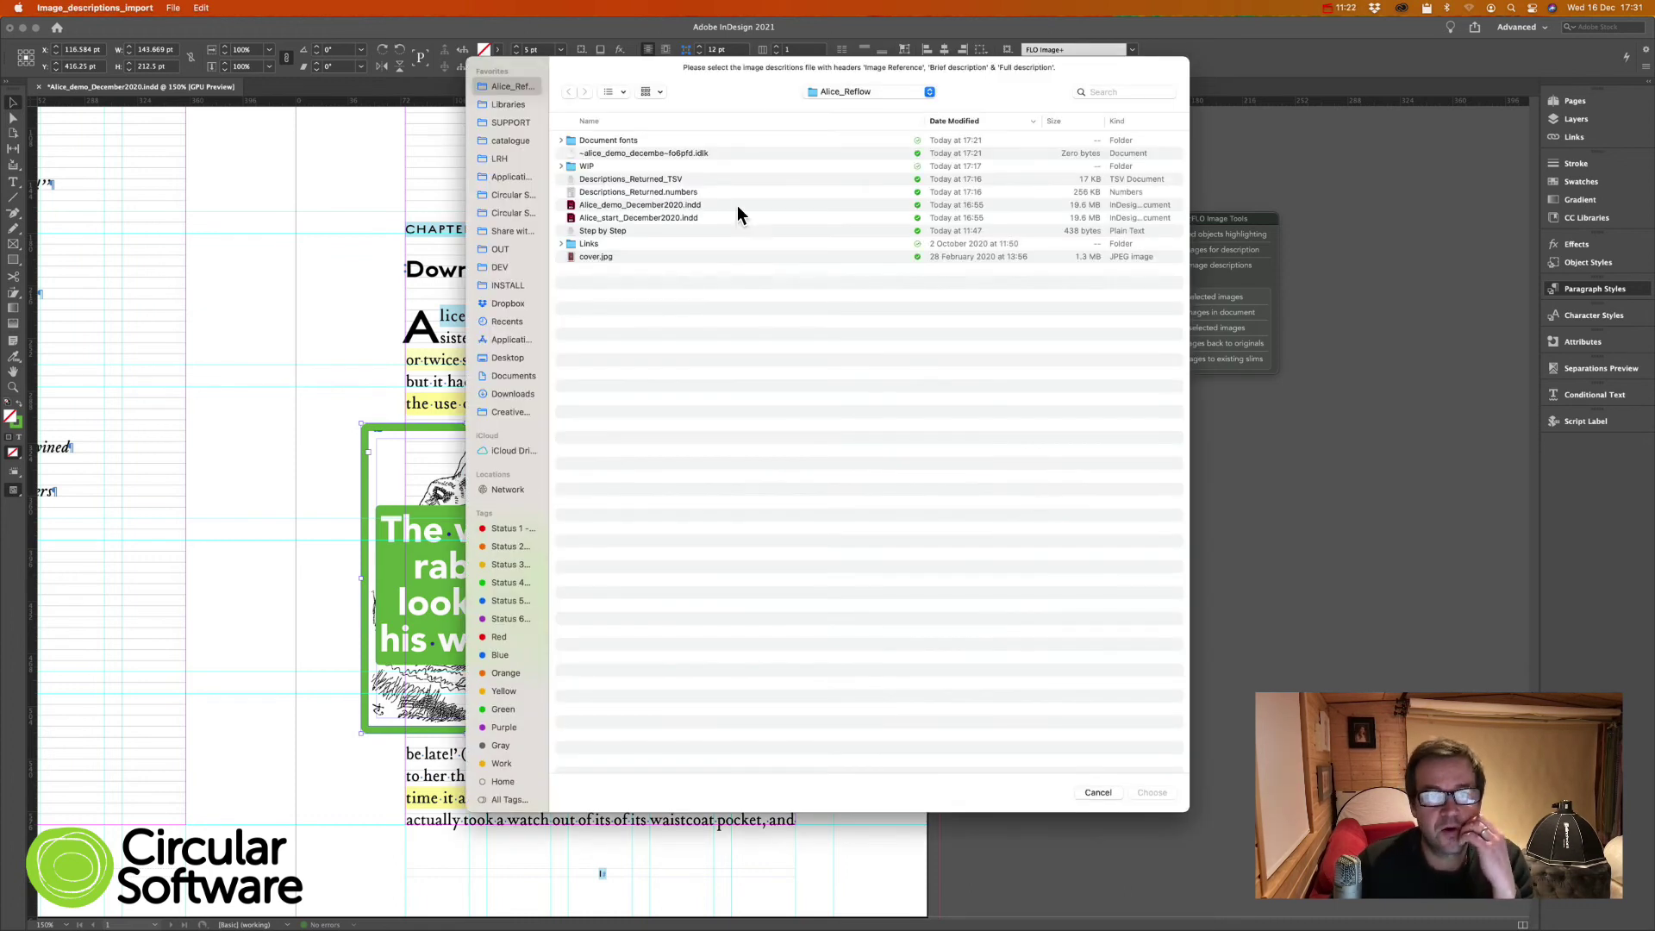
left_click(676, 182)
double_click(676, 182)
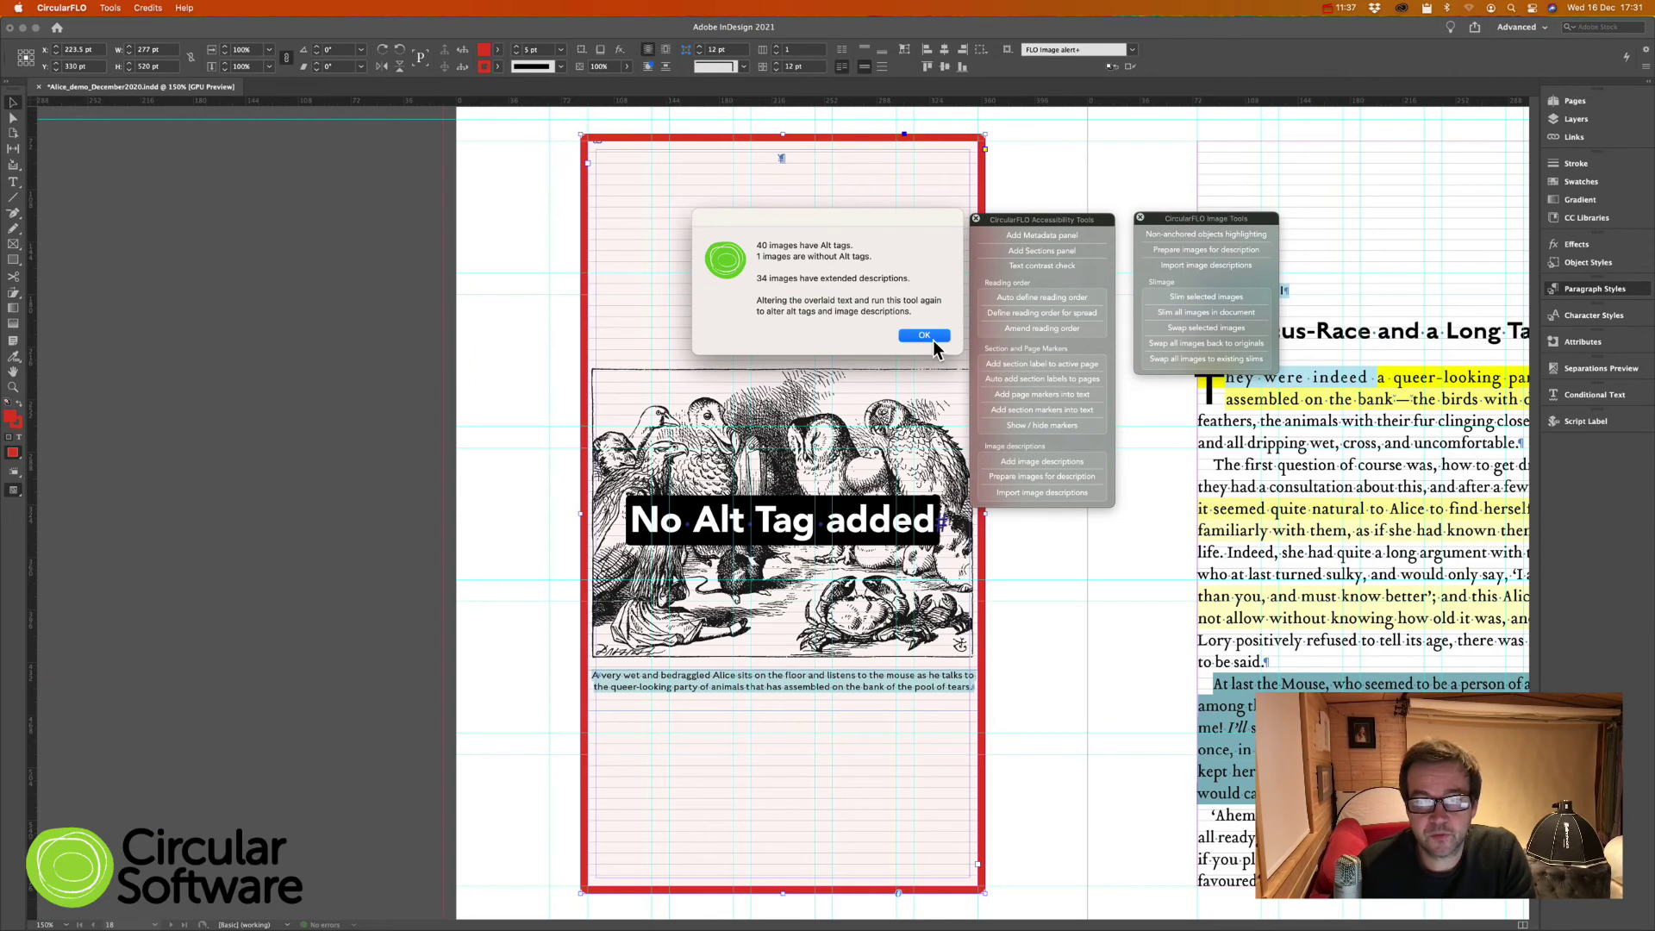
left_click(924, 336)
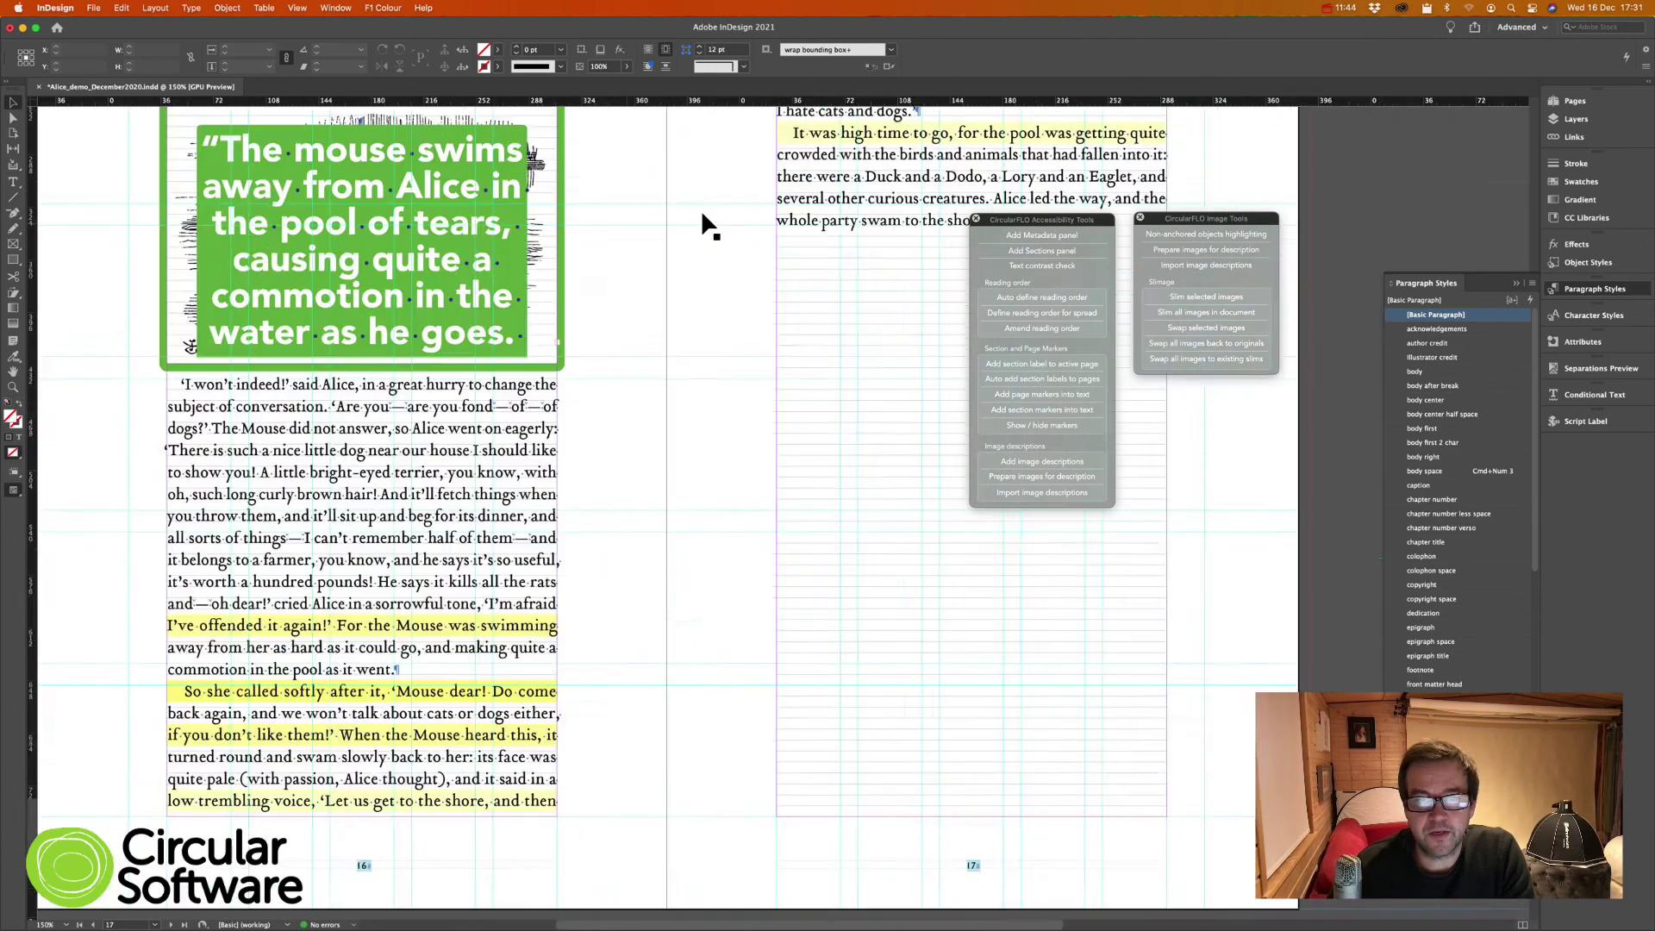
Step: Move the alt text overlay off the page 5 curtain illustration to look at the image beneath, and undo the move
scroll(701, 209, "up", 10)
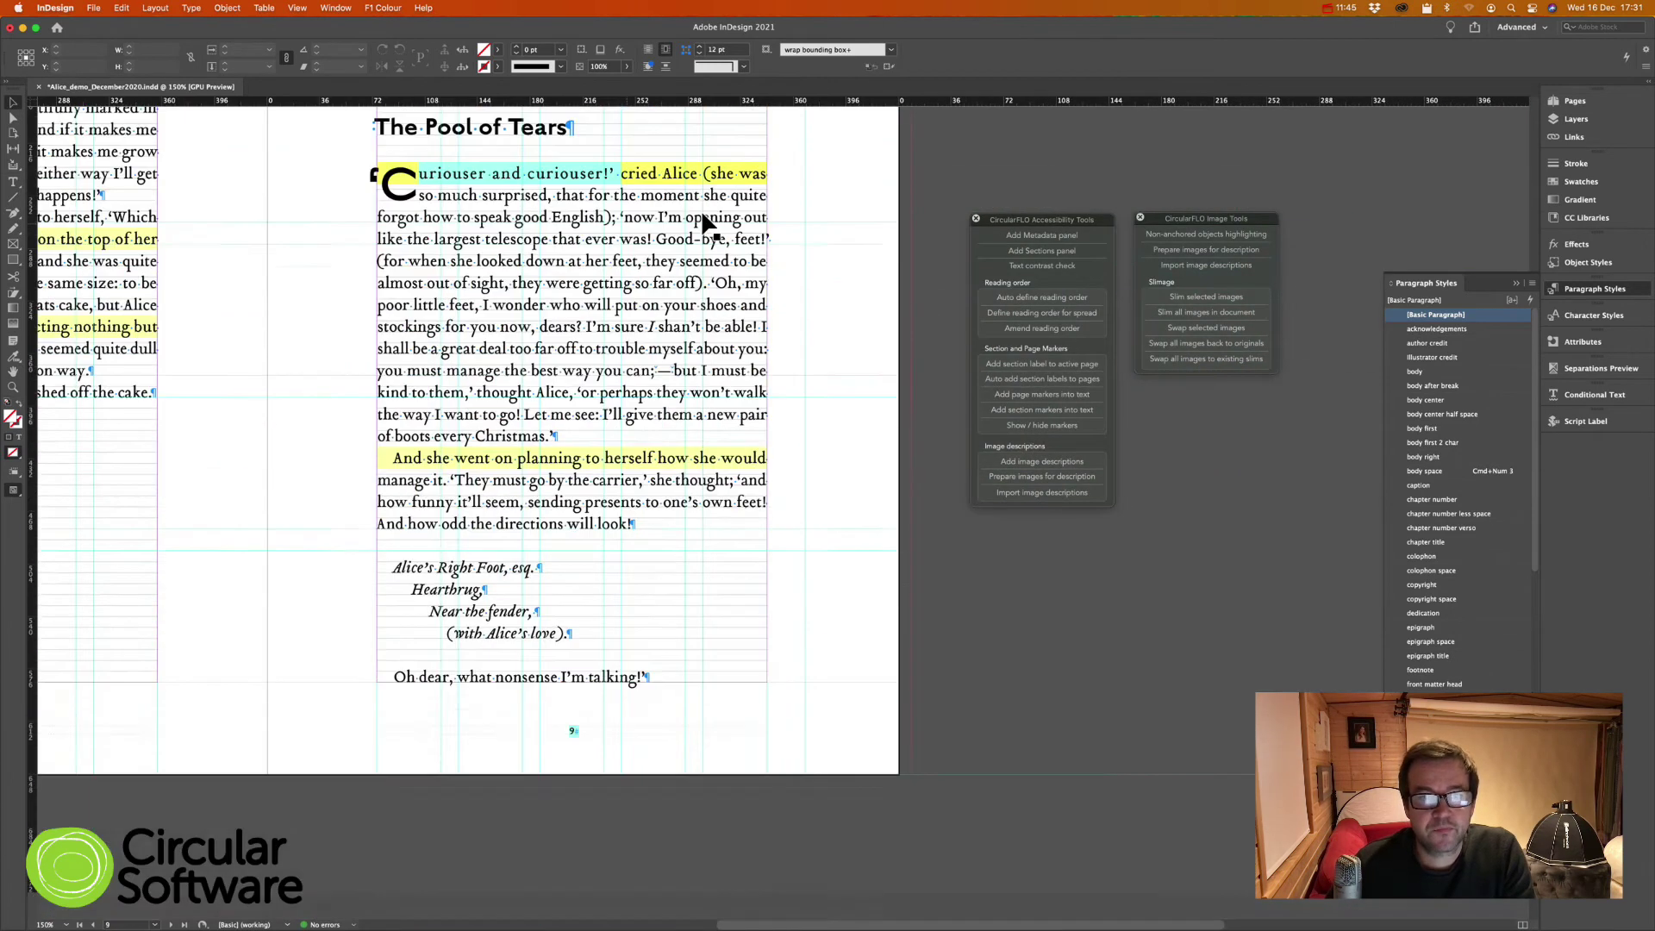
scroll(702, 217, "up", 15)
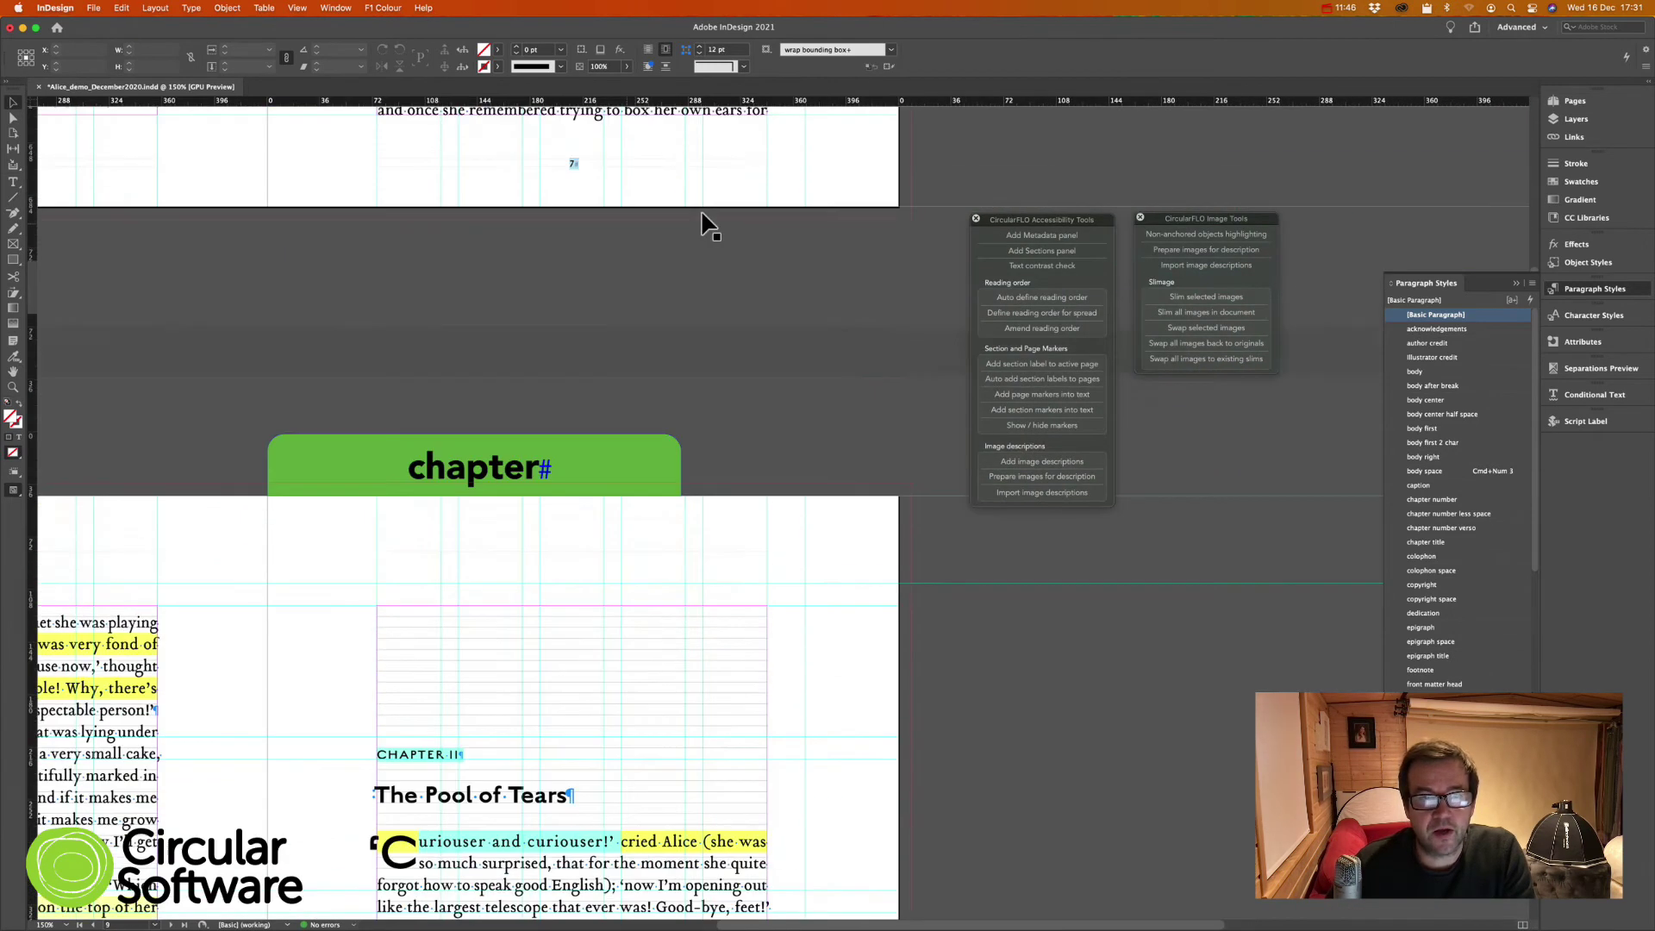
scroll(702, 216, "up", 3)
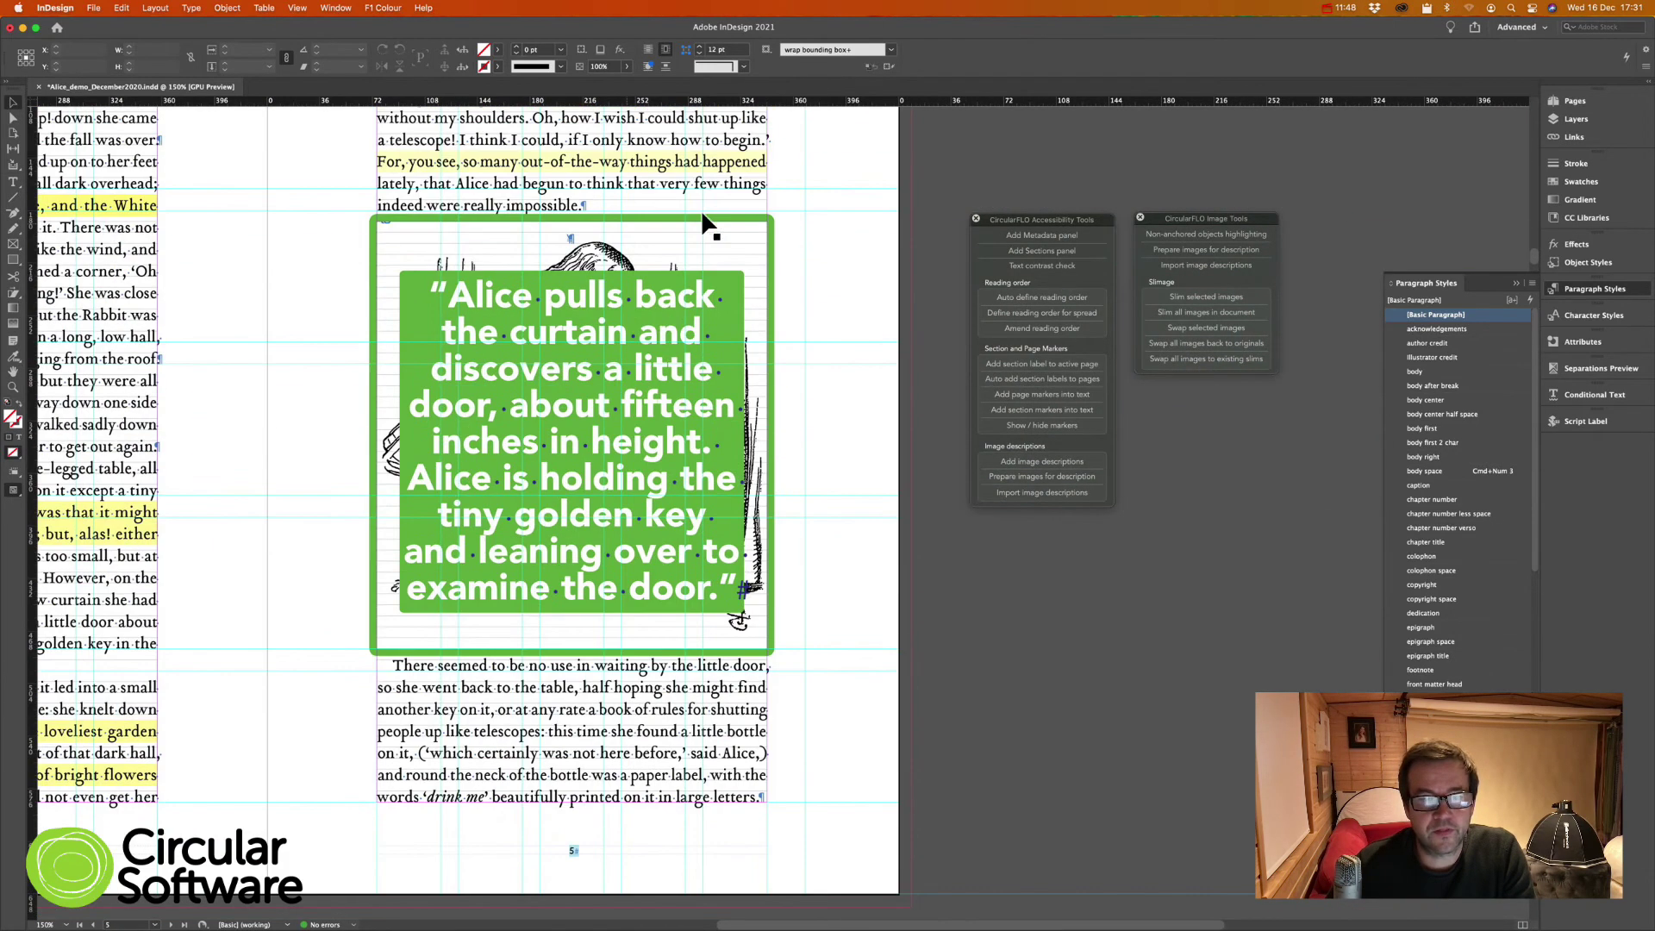
left_click(644, 302, "super")
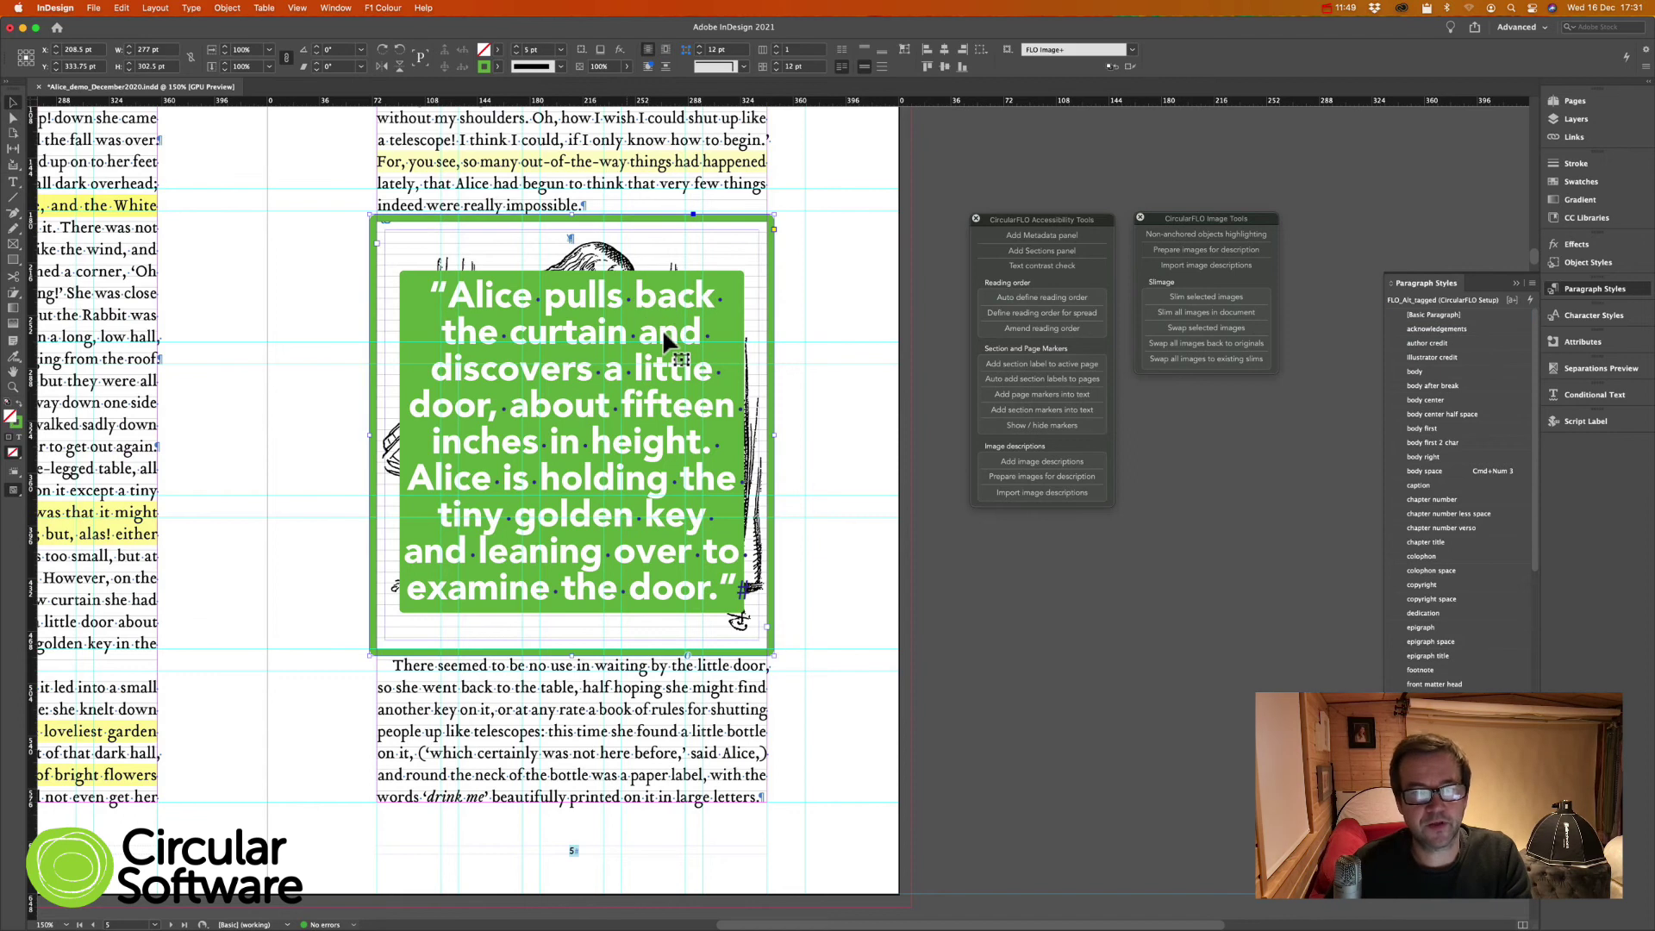
left_click_drag(661, 332, 452, 369)
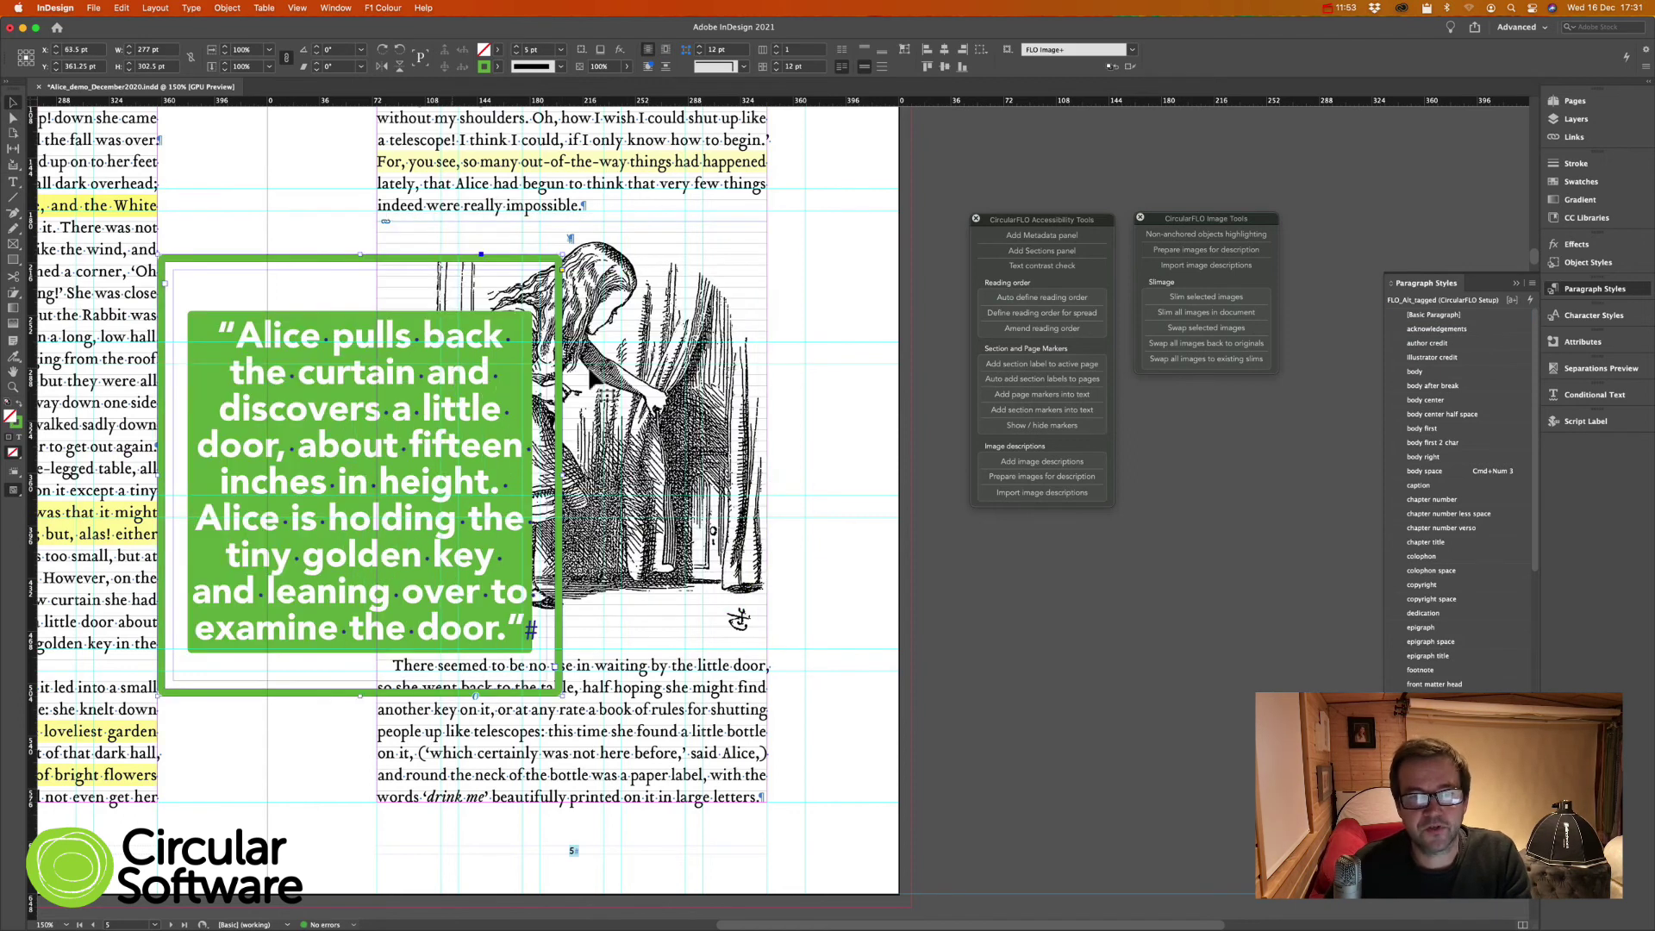
key("super+z")
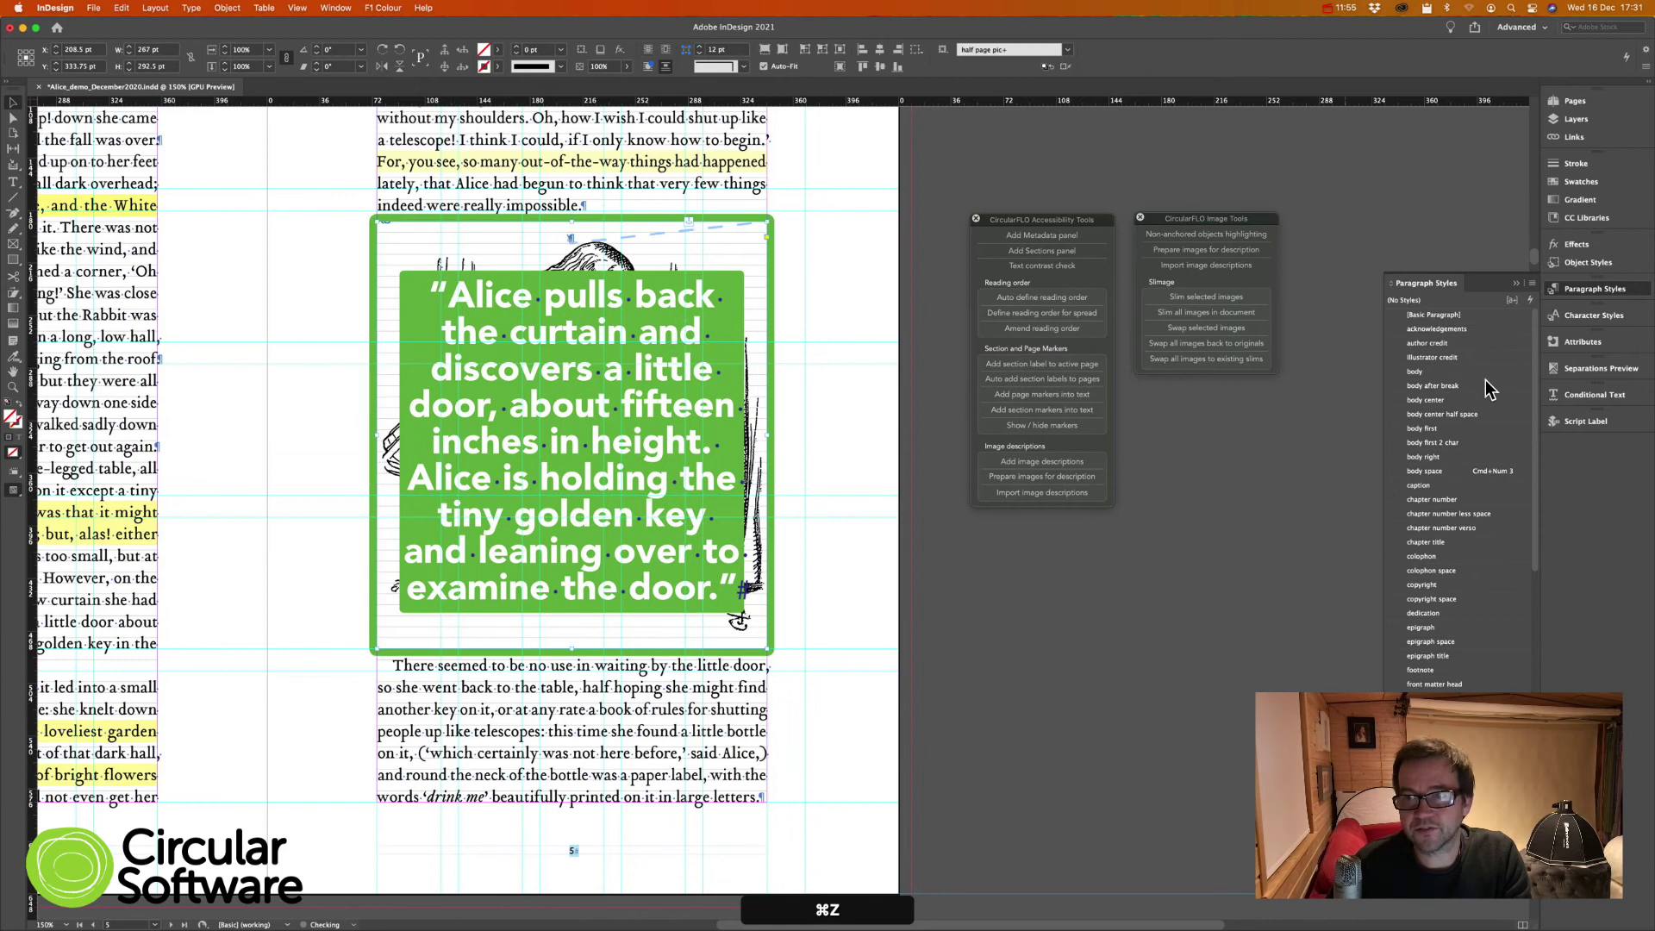
Step: Show the script labels and check the extended description entries of the curtain illustration and the Drink Me bottle illustration
left_click(1574, 420)
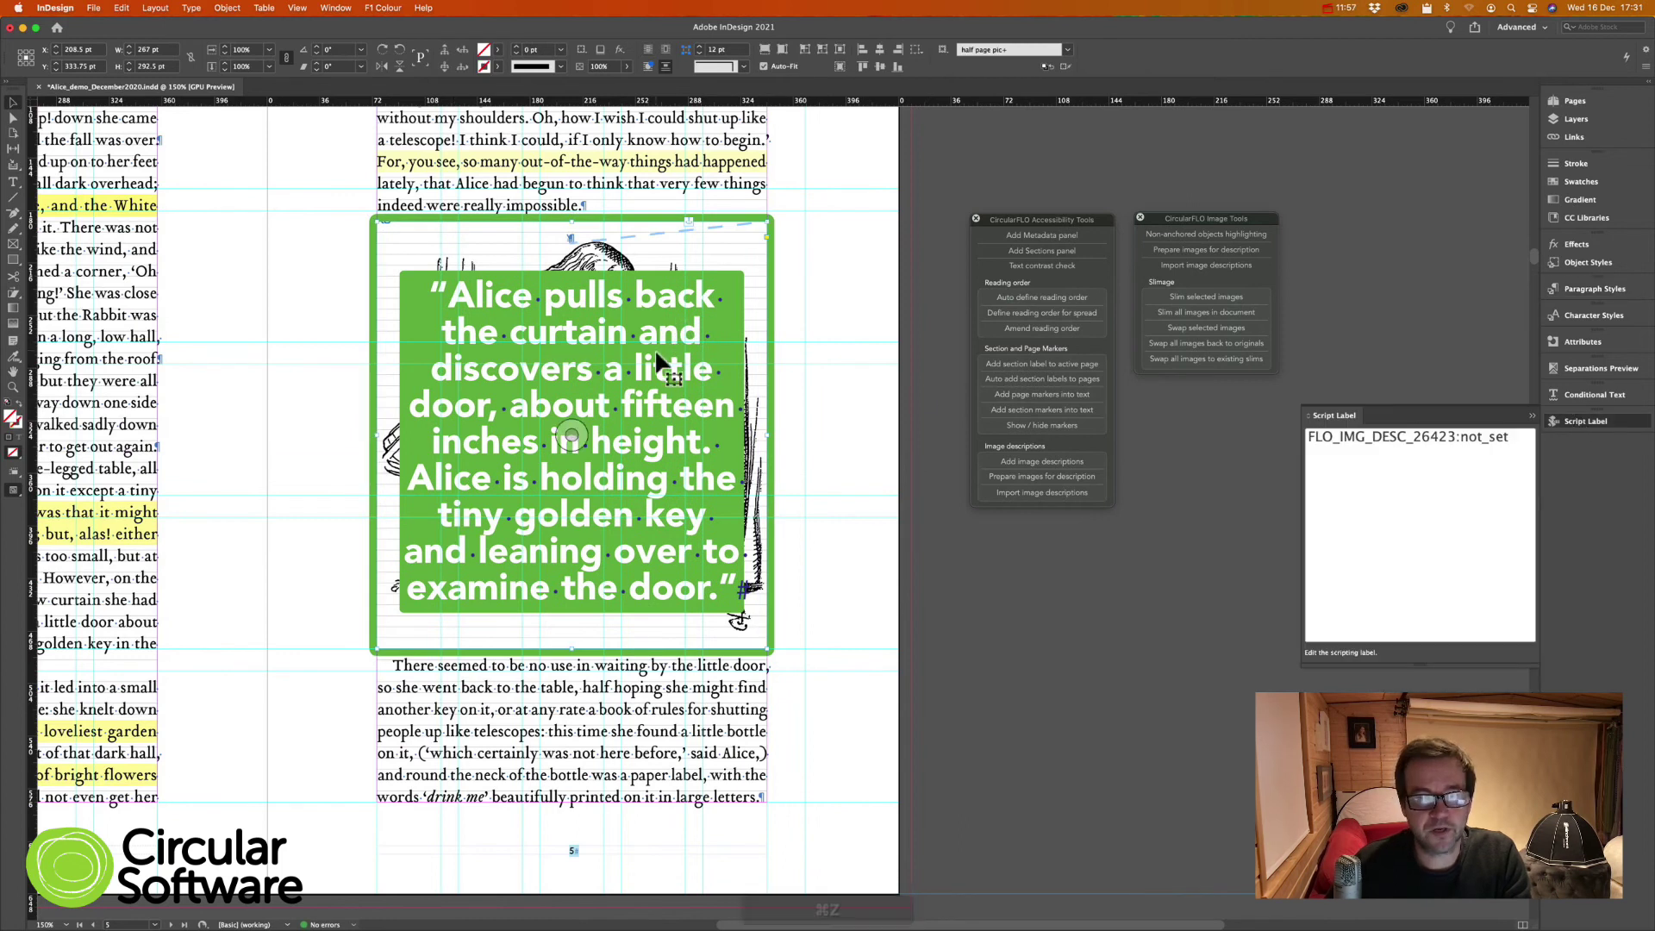
scroll(659, 349, "down", 20)
scroll(765, 371, "up", 10)
scroll(765, 370, "left", 3)
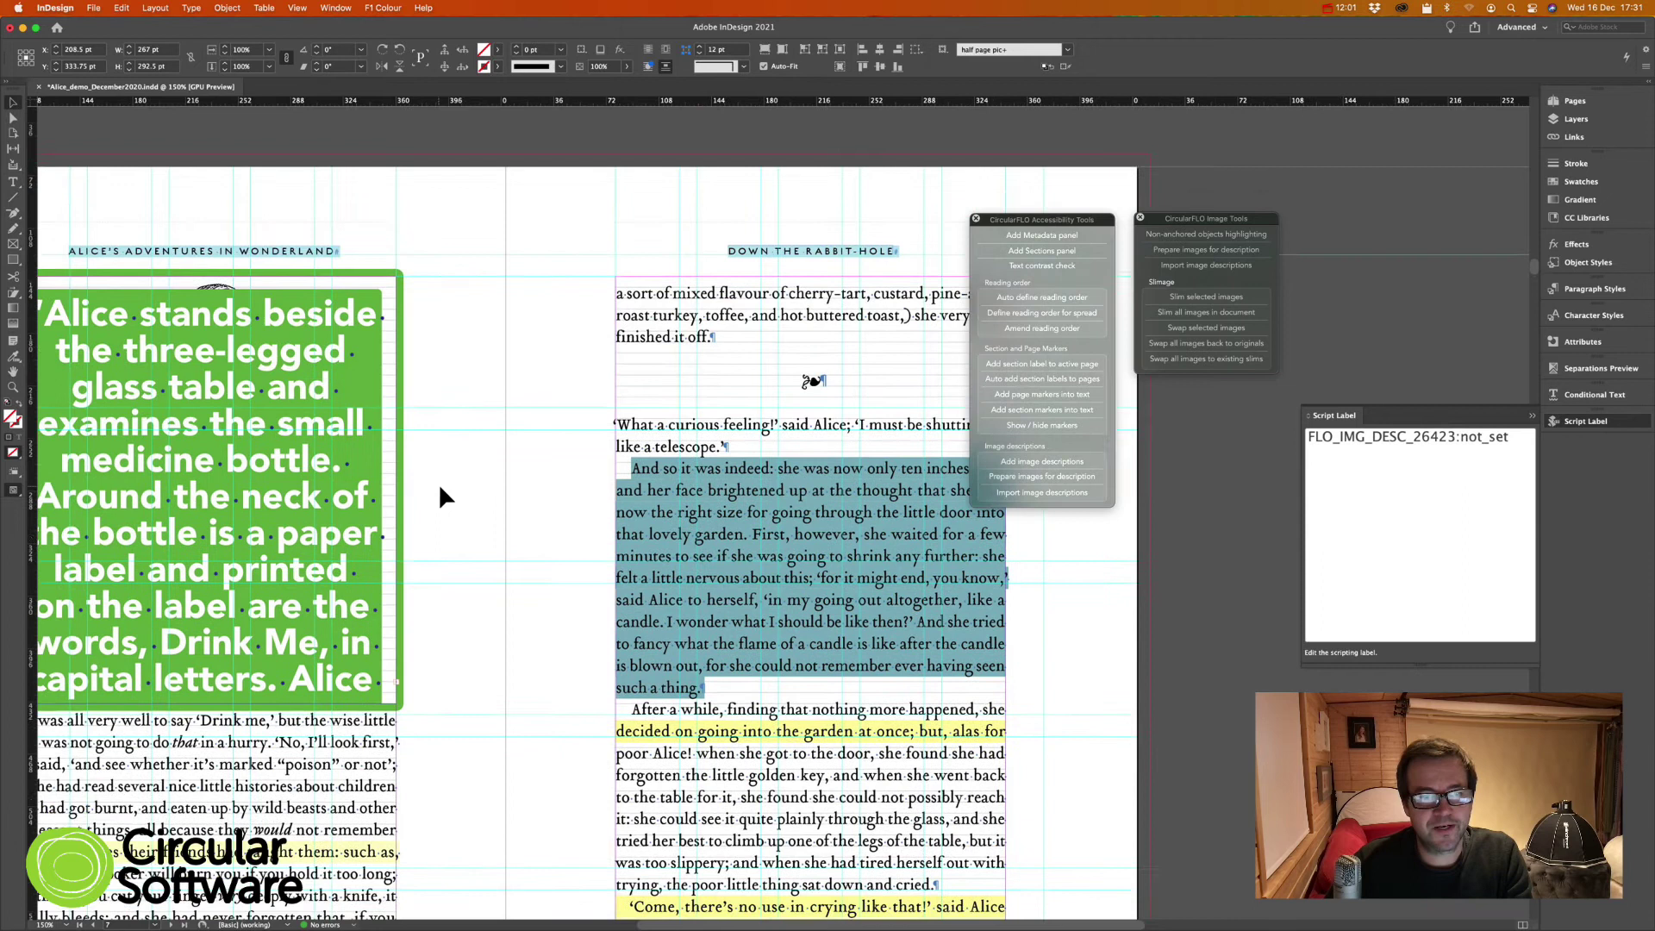
scroll(440, 488, "up", 2)
left_click(323, 457)
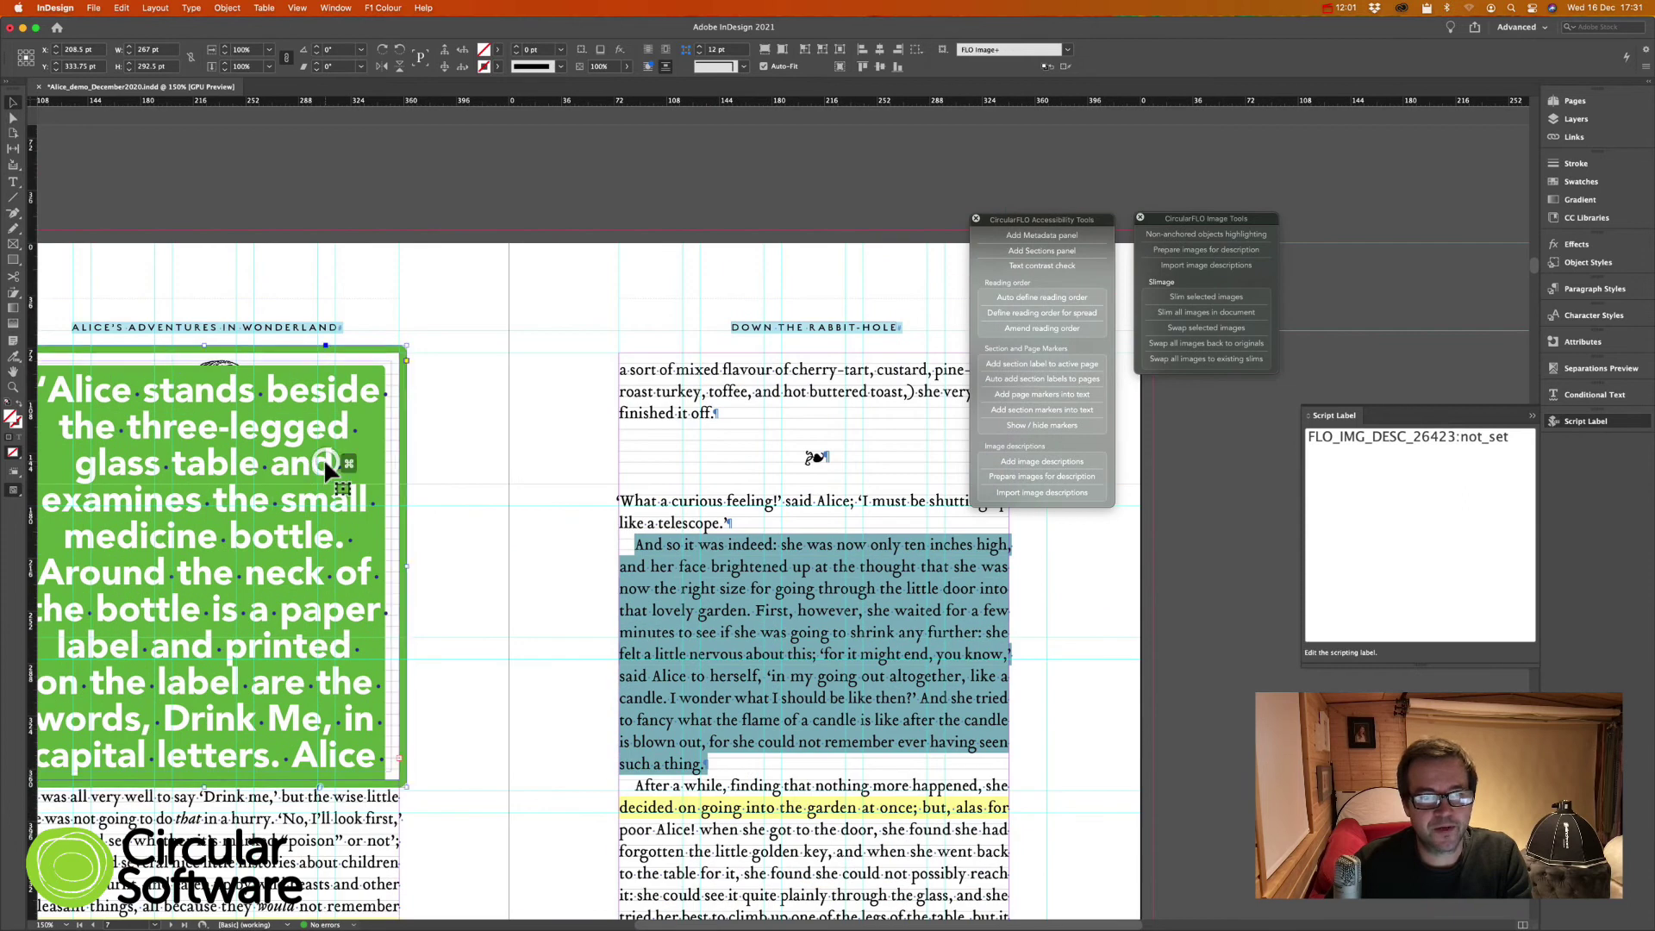
scroll(597, 421, "up", 20)
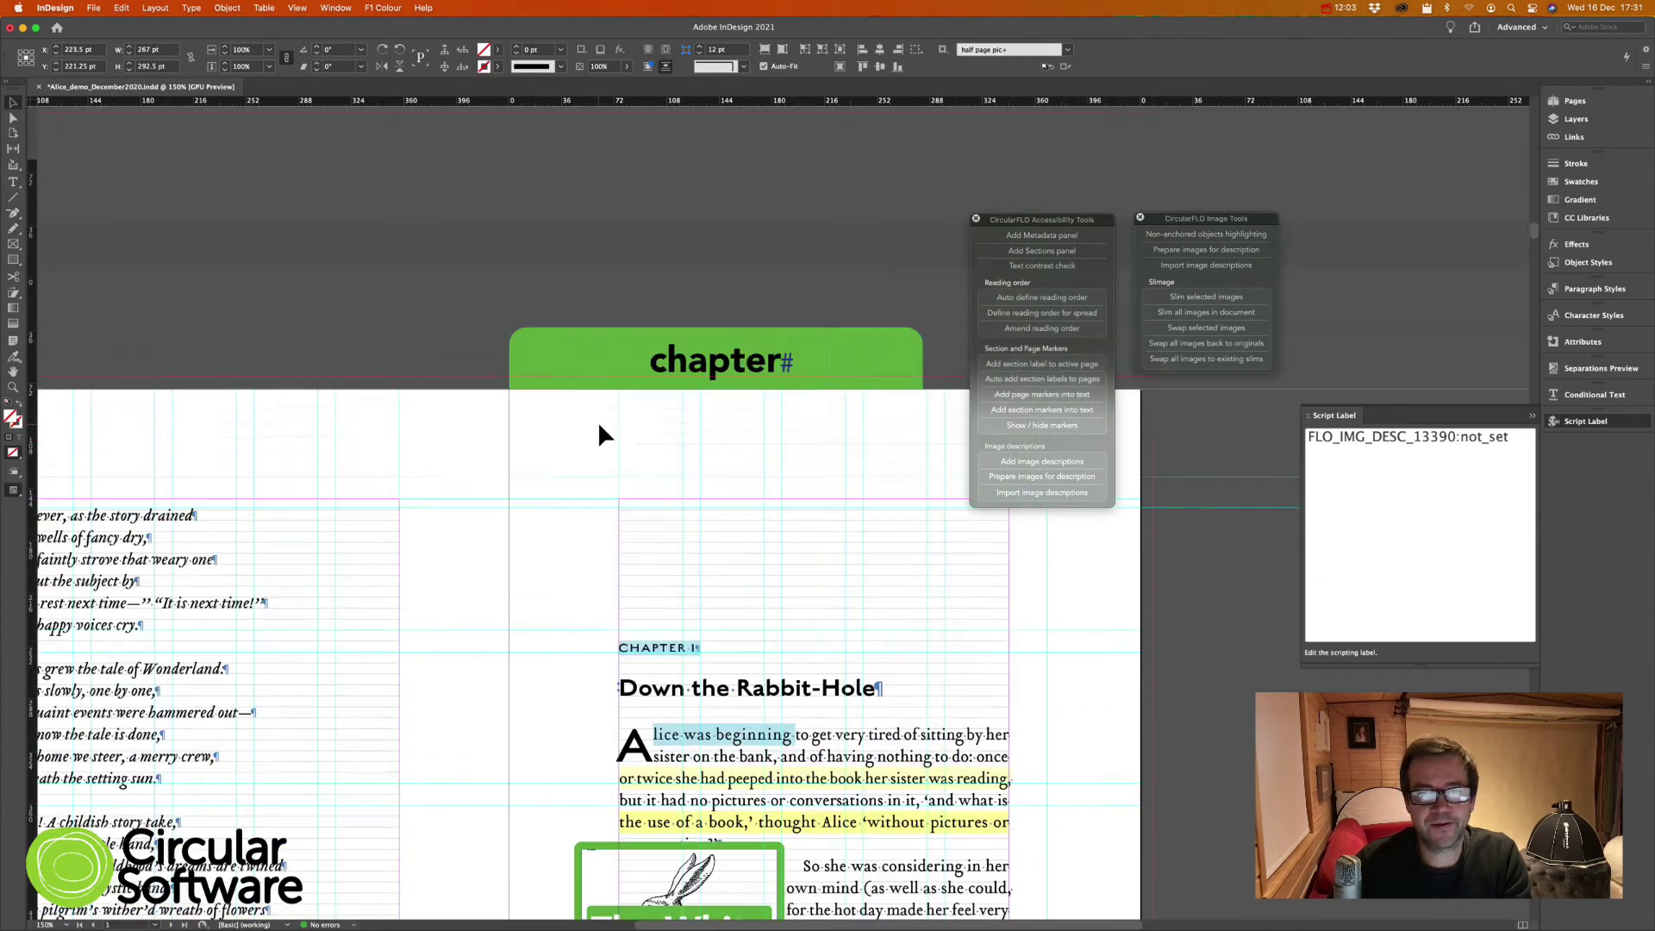
scroll(598, 421, "down", 20)
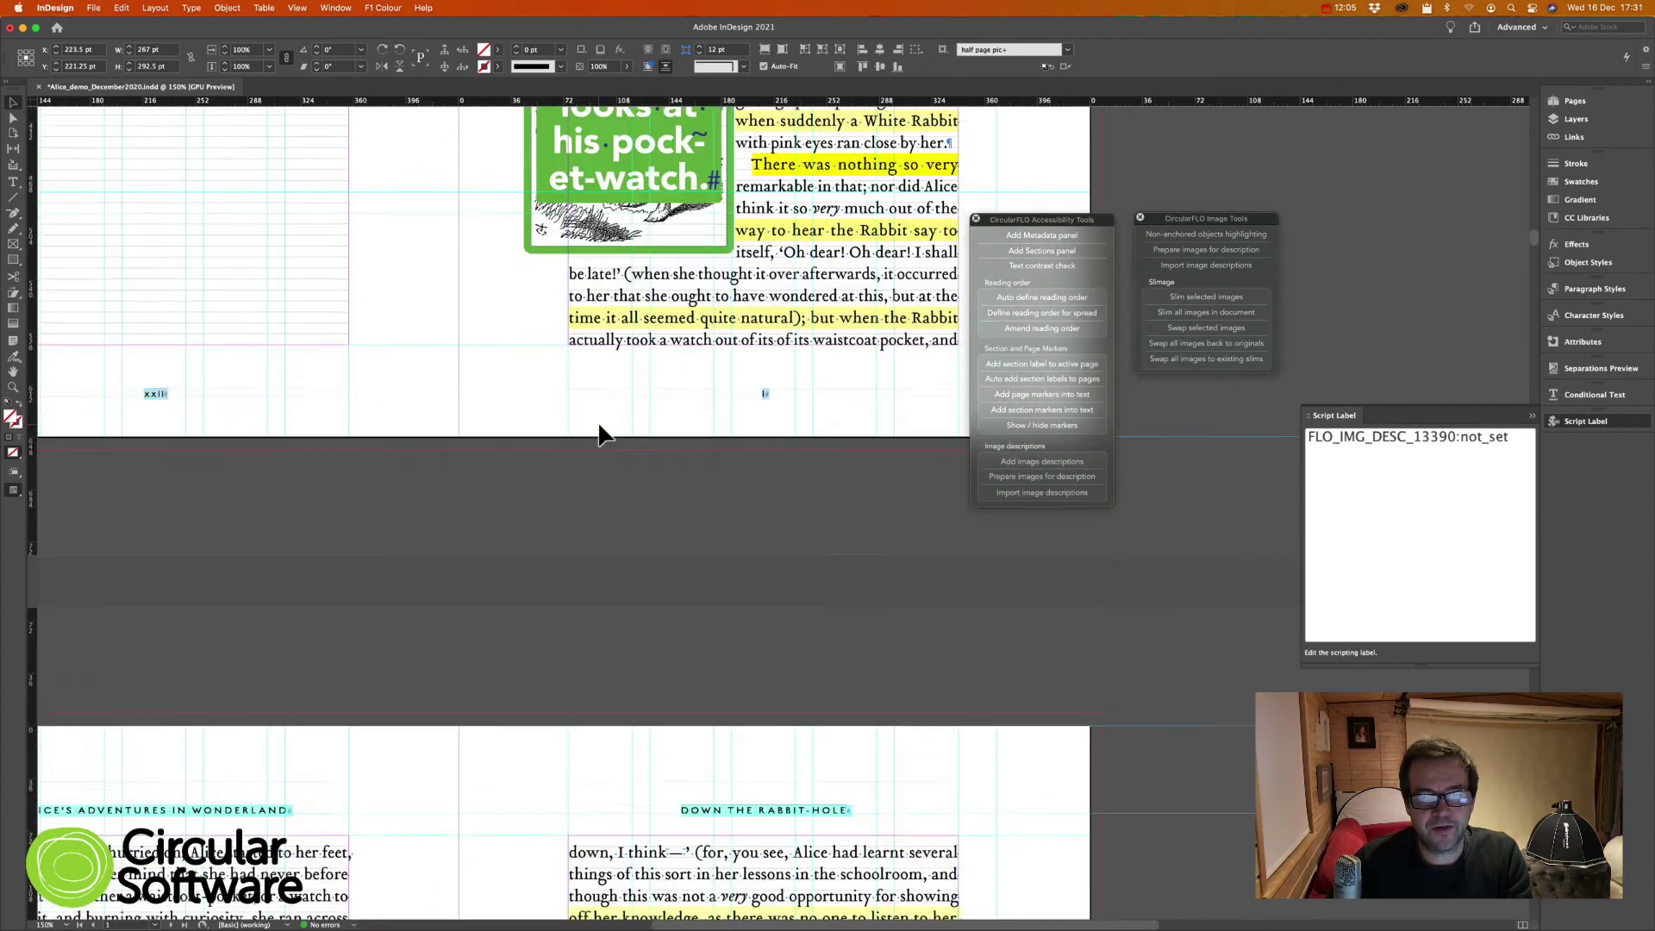
scroll(601, 431, "down", 20)
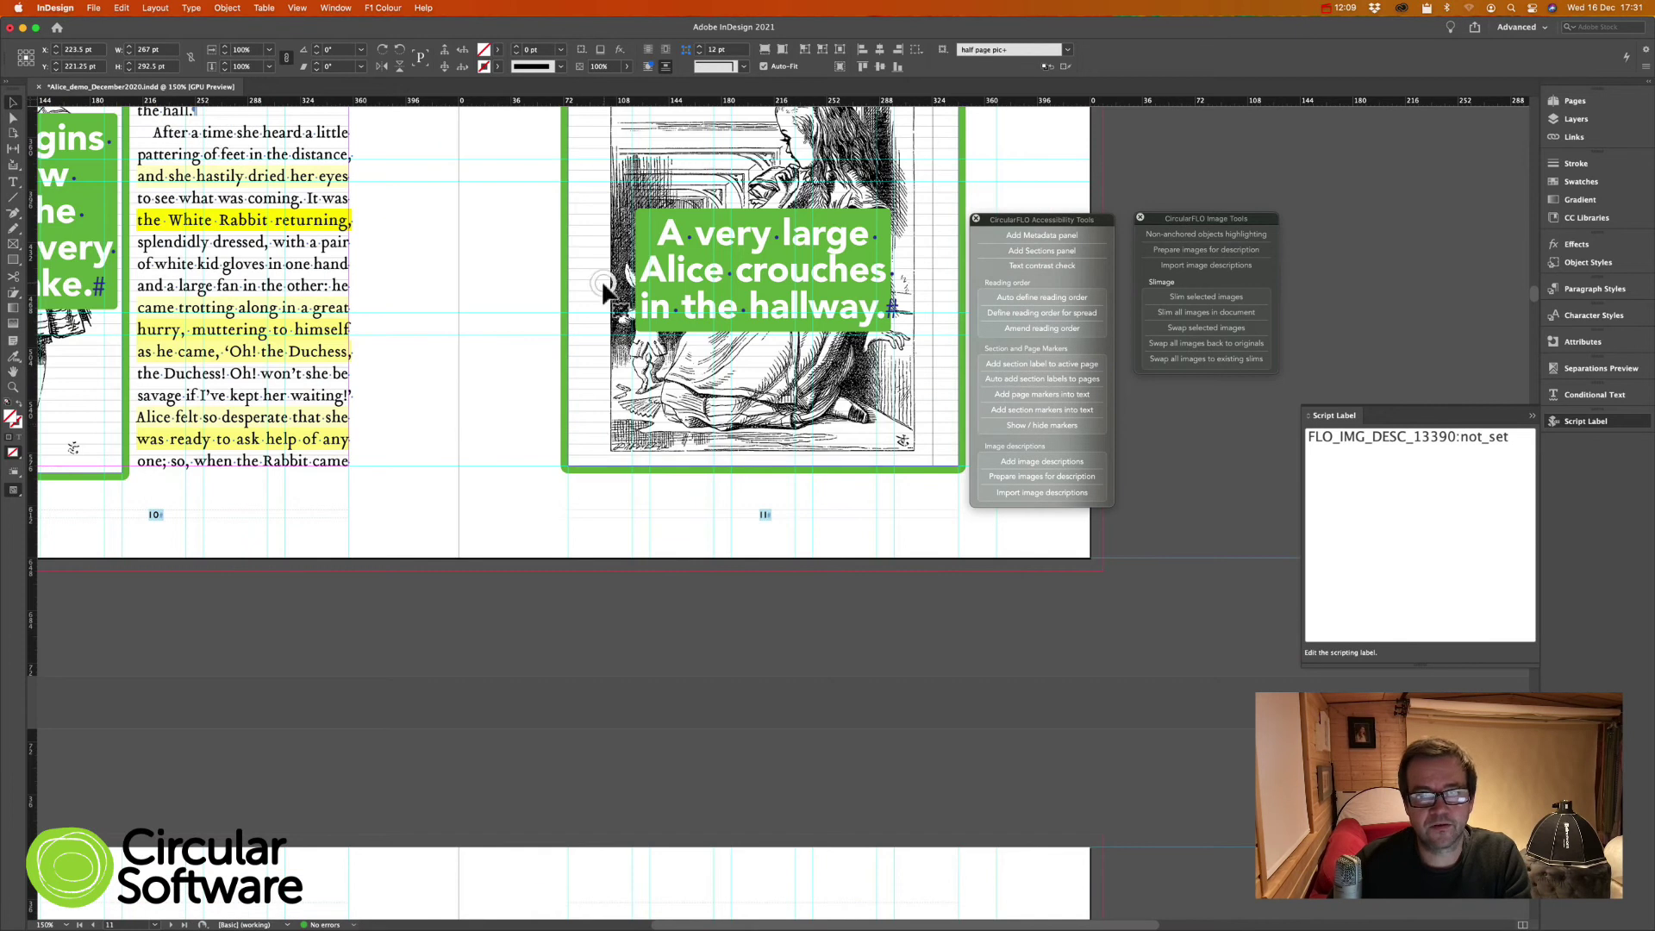
Step: Select the page 11 illustration beneath its alt text overlay, read its full description in the script label, and deselect it
left_click(603, 284)
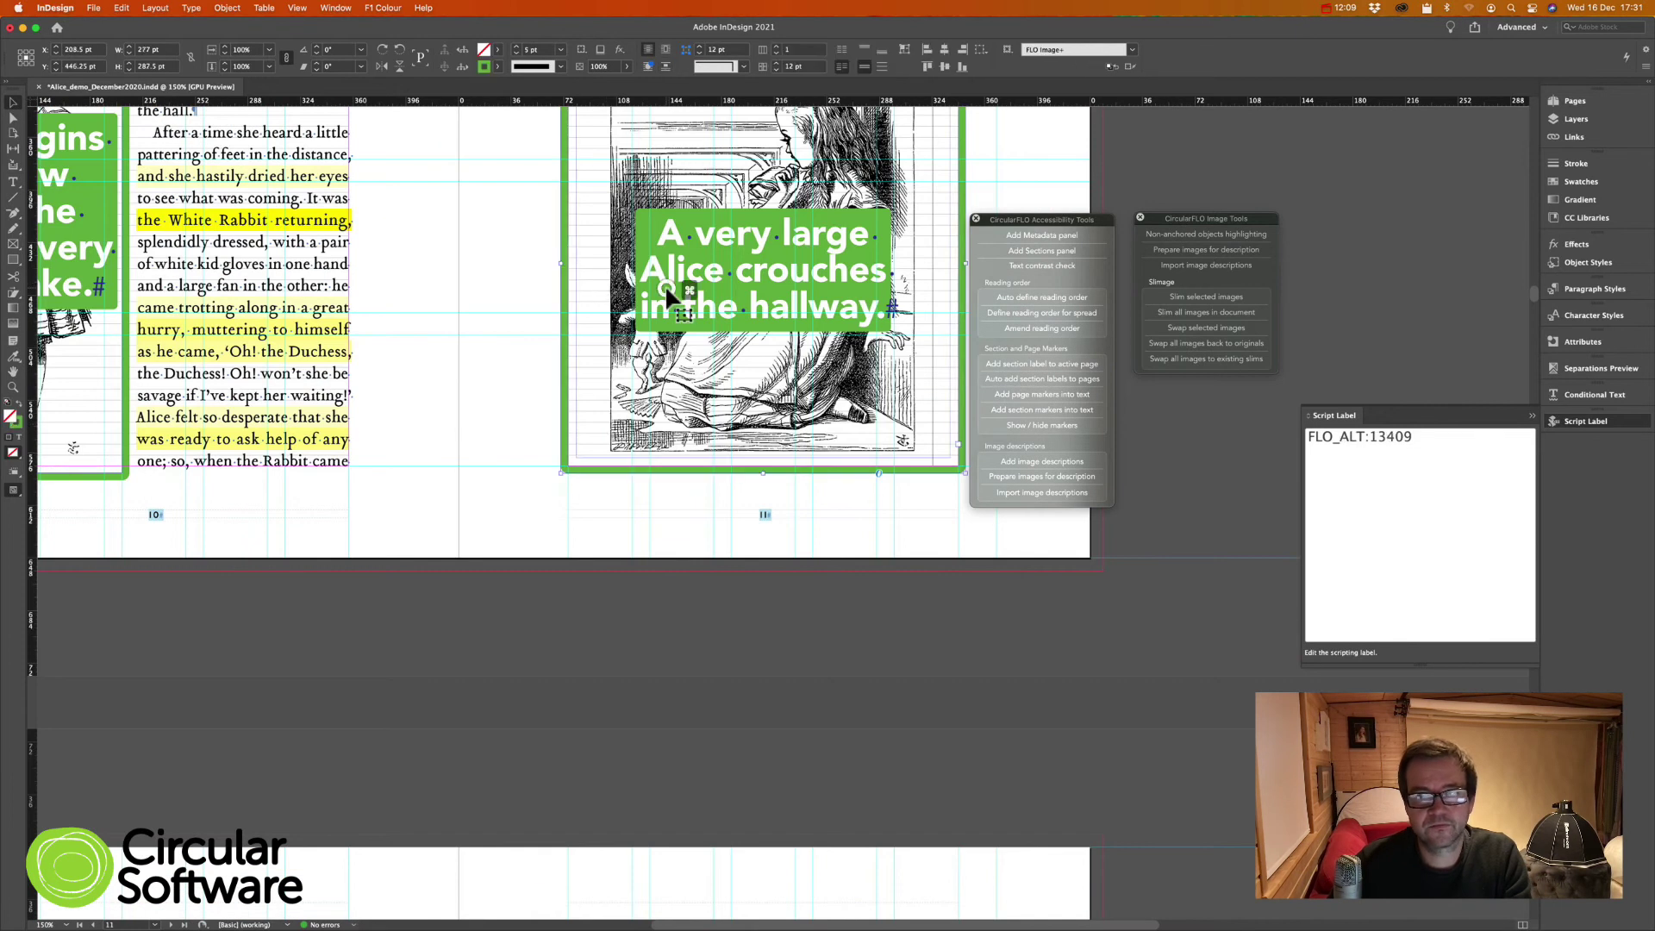
left_click(665, 284, "super")
scroll(693, 335, "up", 5)
scroll(693, 334, "right", 3)
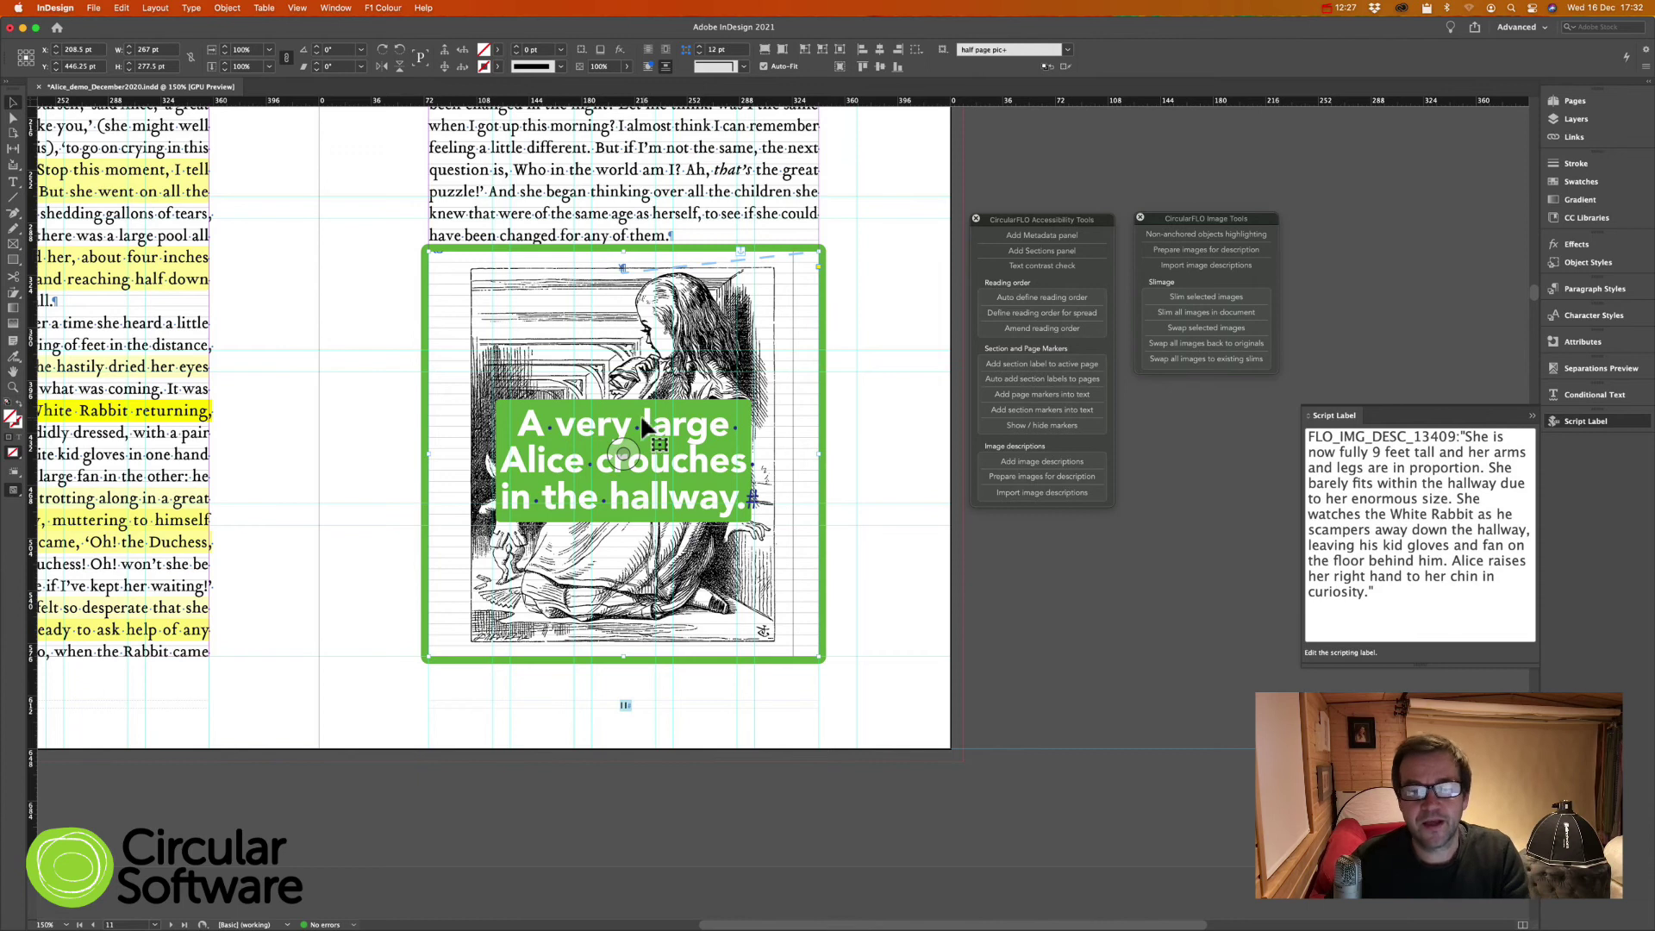
left_click(869, 510)
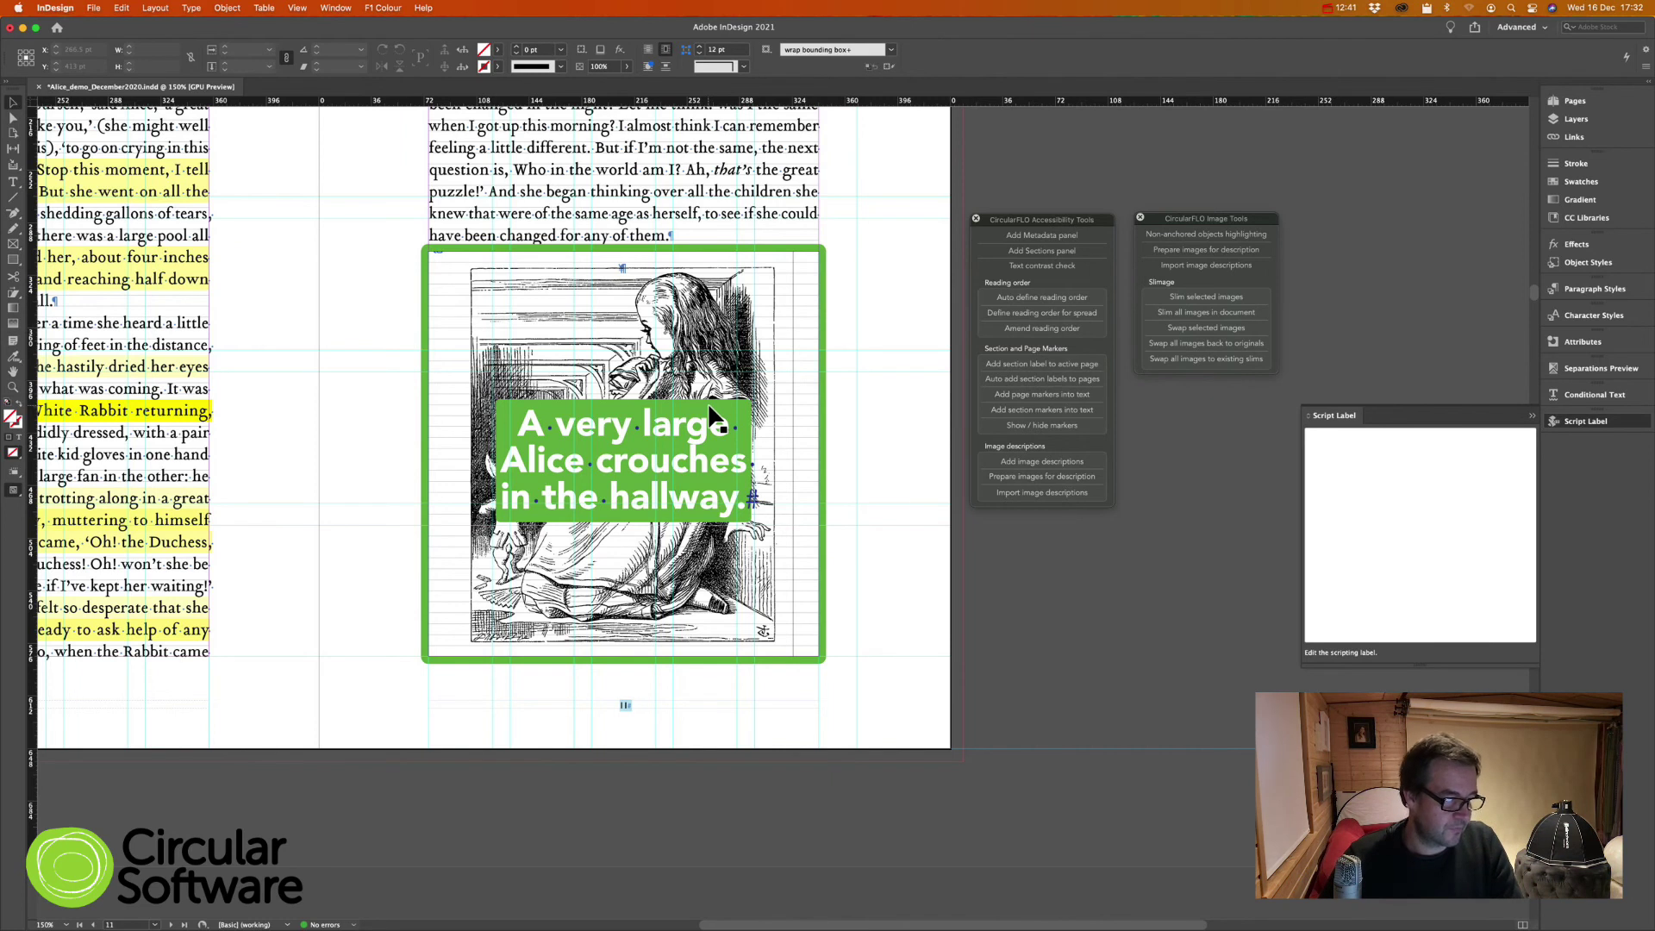
Step: Bring up the main CircularFLO panel and place it on the pasteboard below the accessibility tools
left_click(1060, 223)
key("super+m")
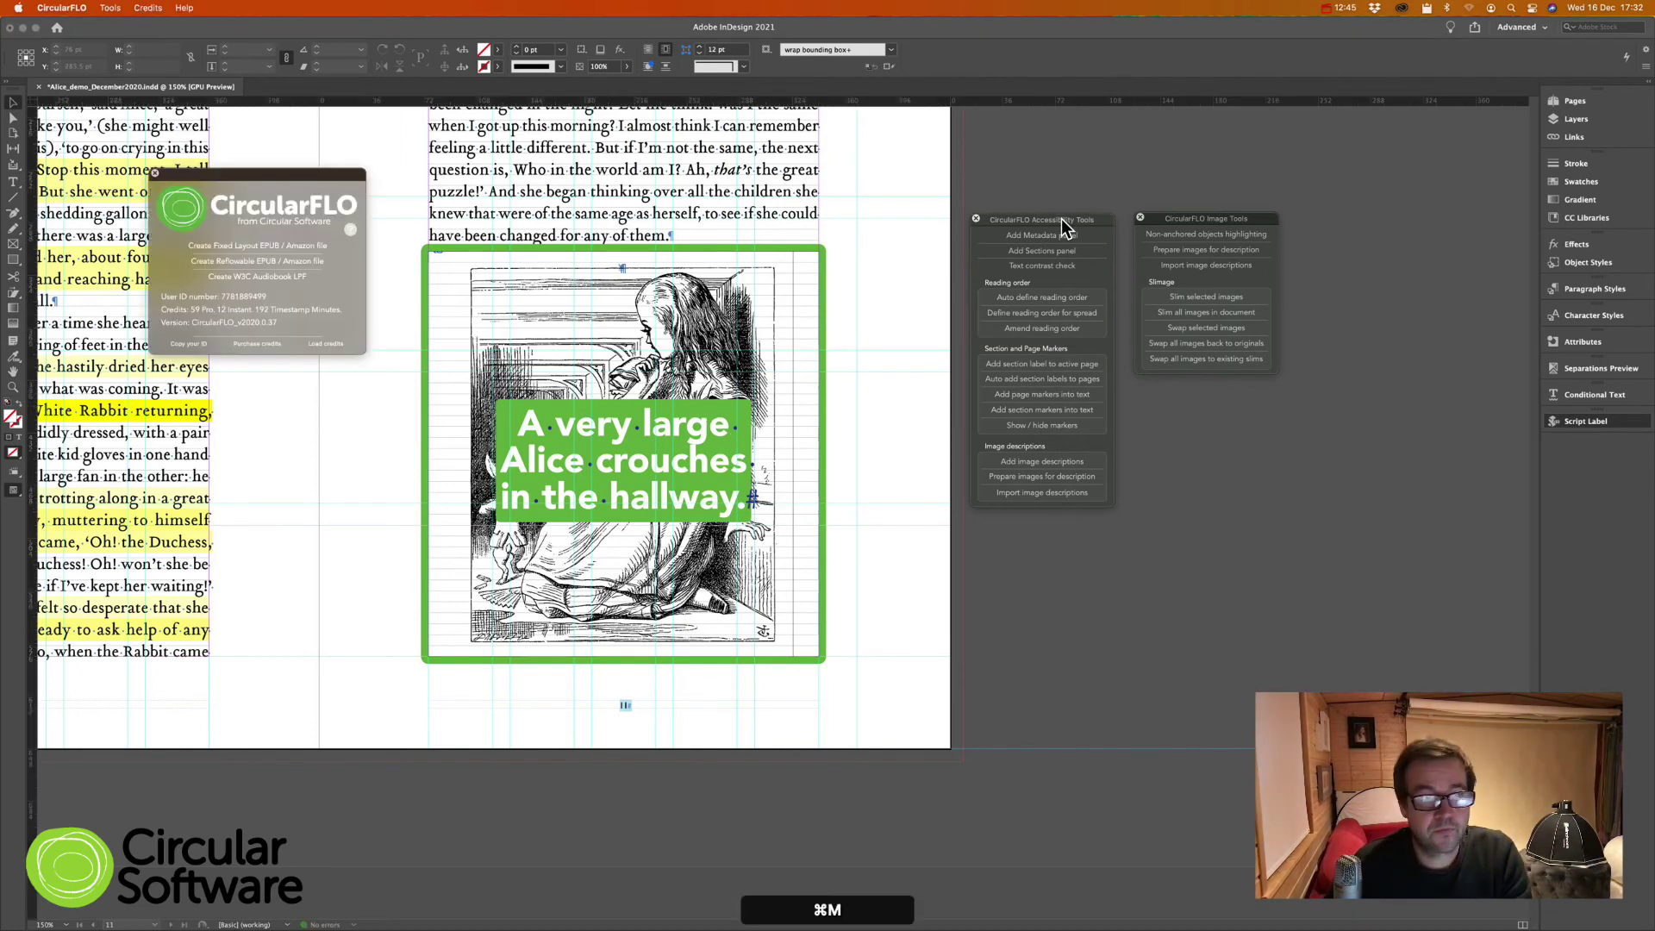
left_click_drag(308, 173, 1130, 552)
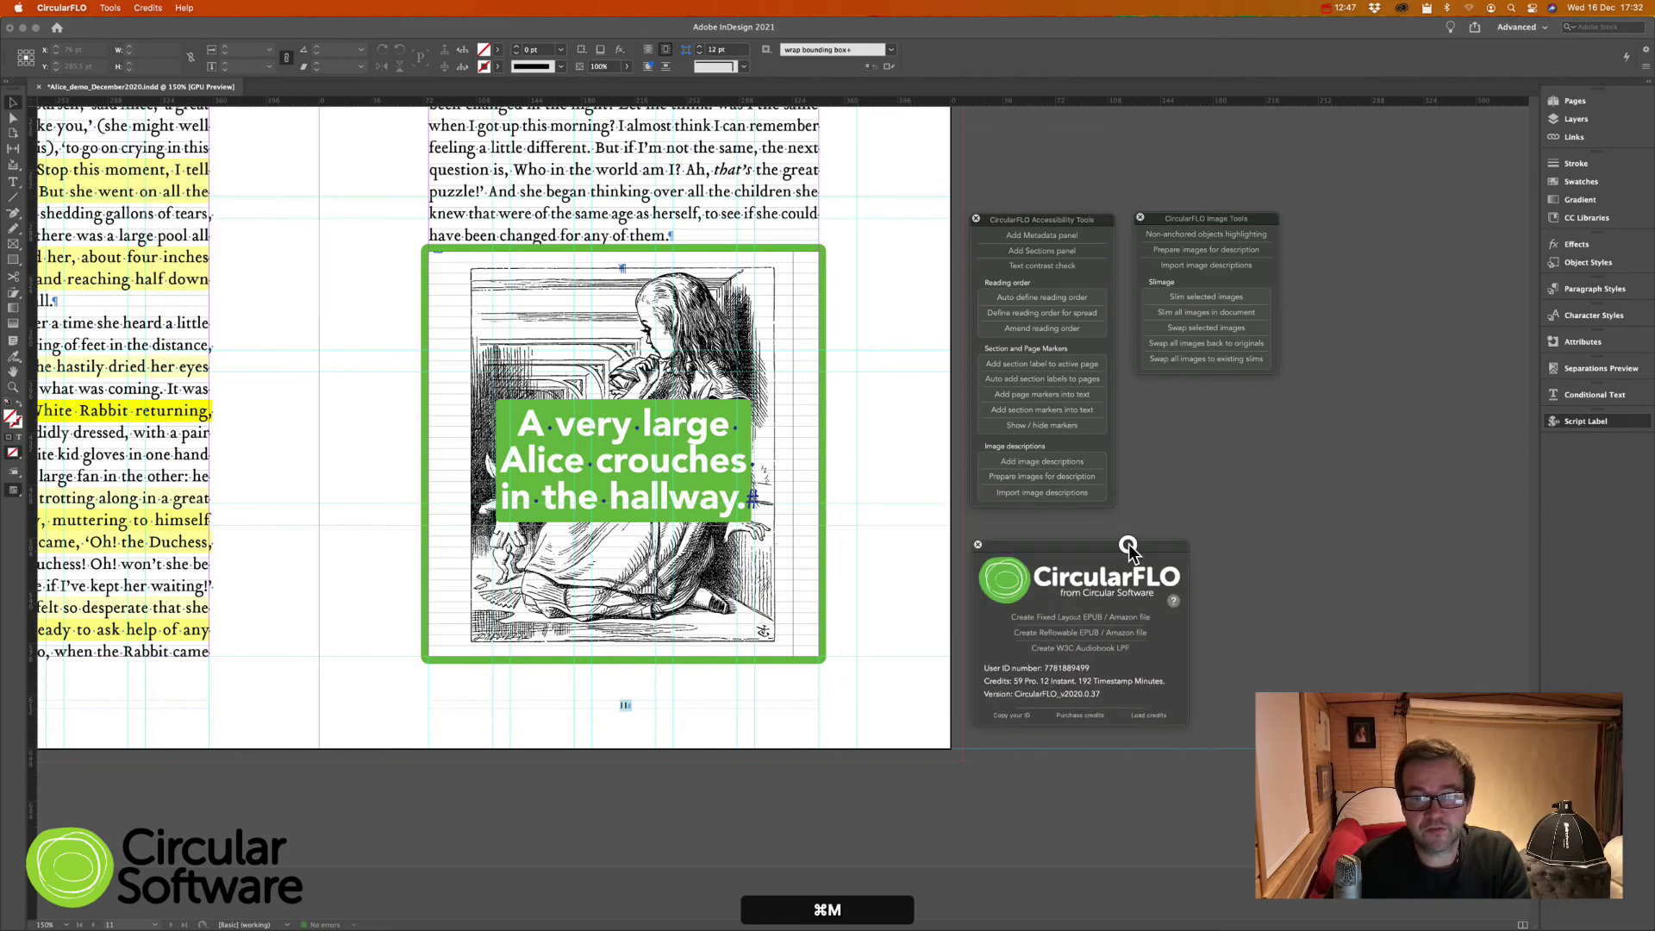
Step: Create a reflowable EPUB from the saved document, using a book credit and cover.jpg as the cover
left_click(1125, 639)
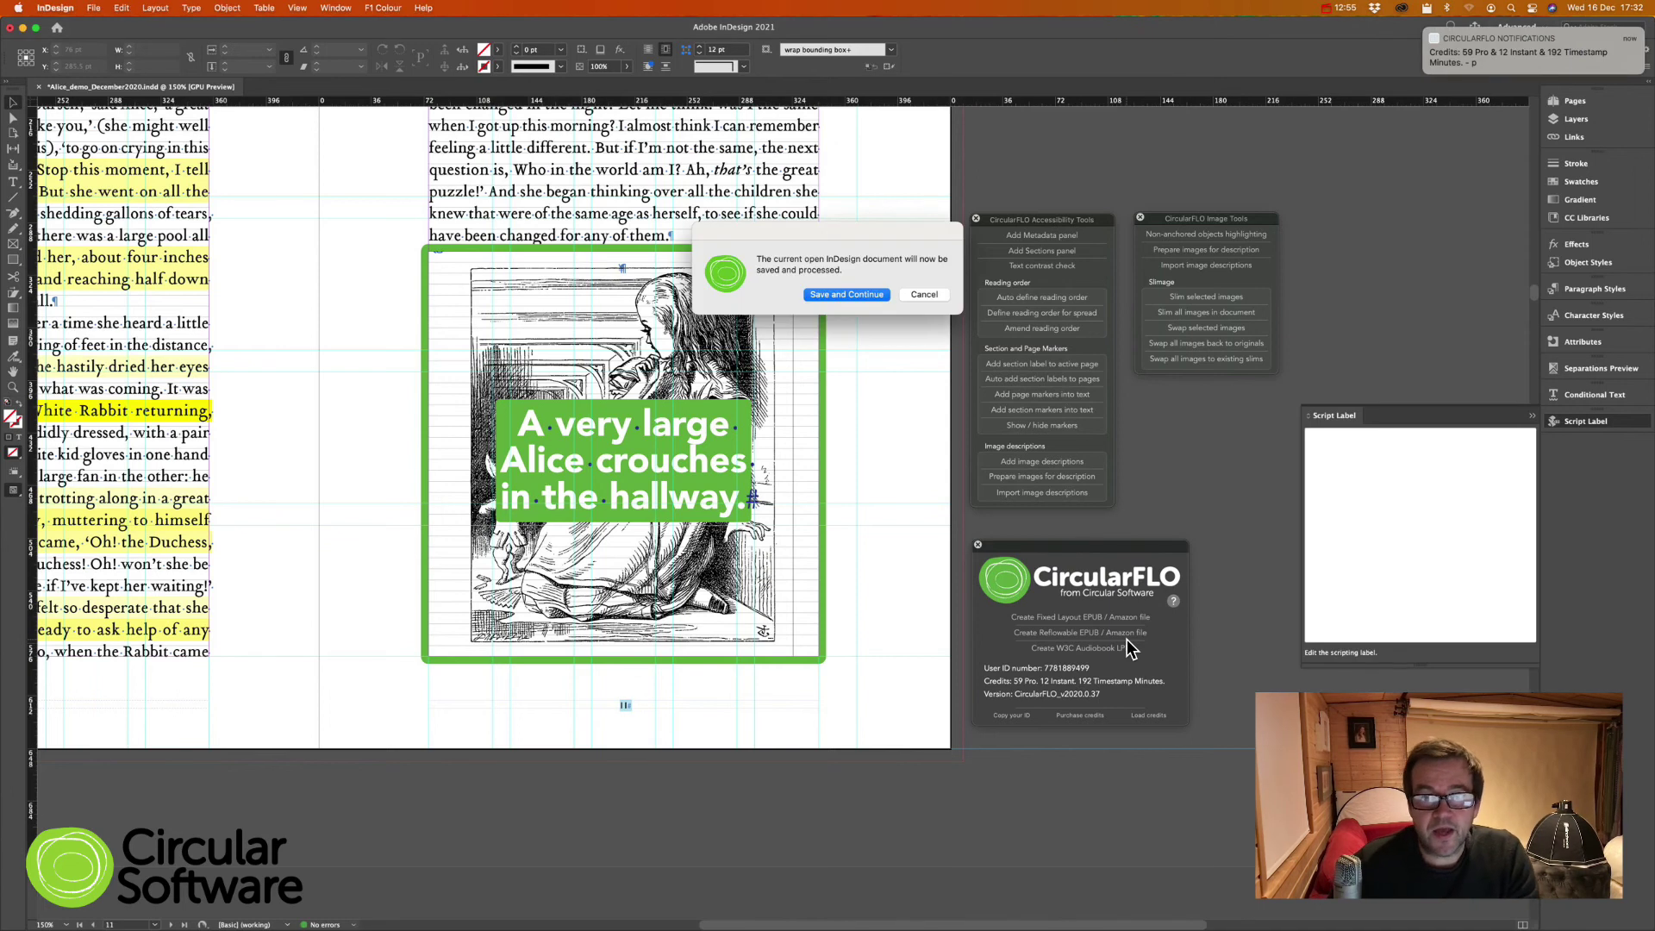
left_click(841, 296)
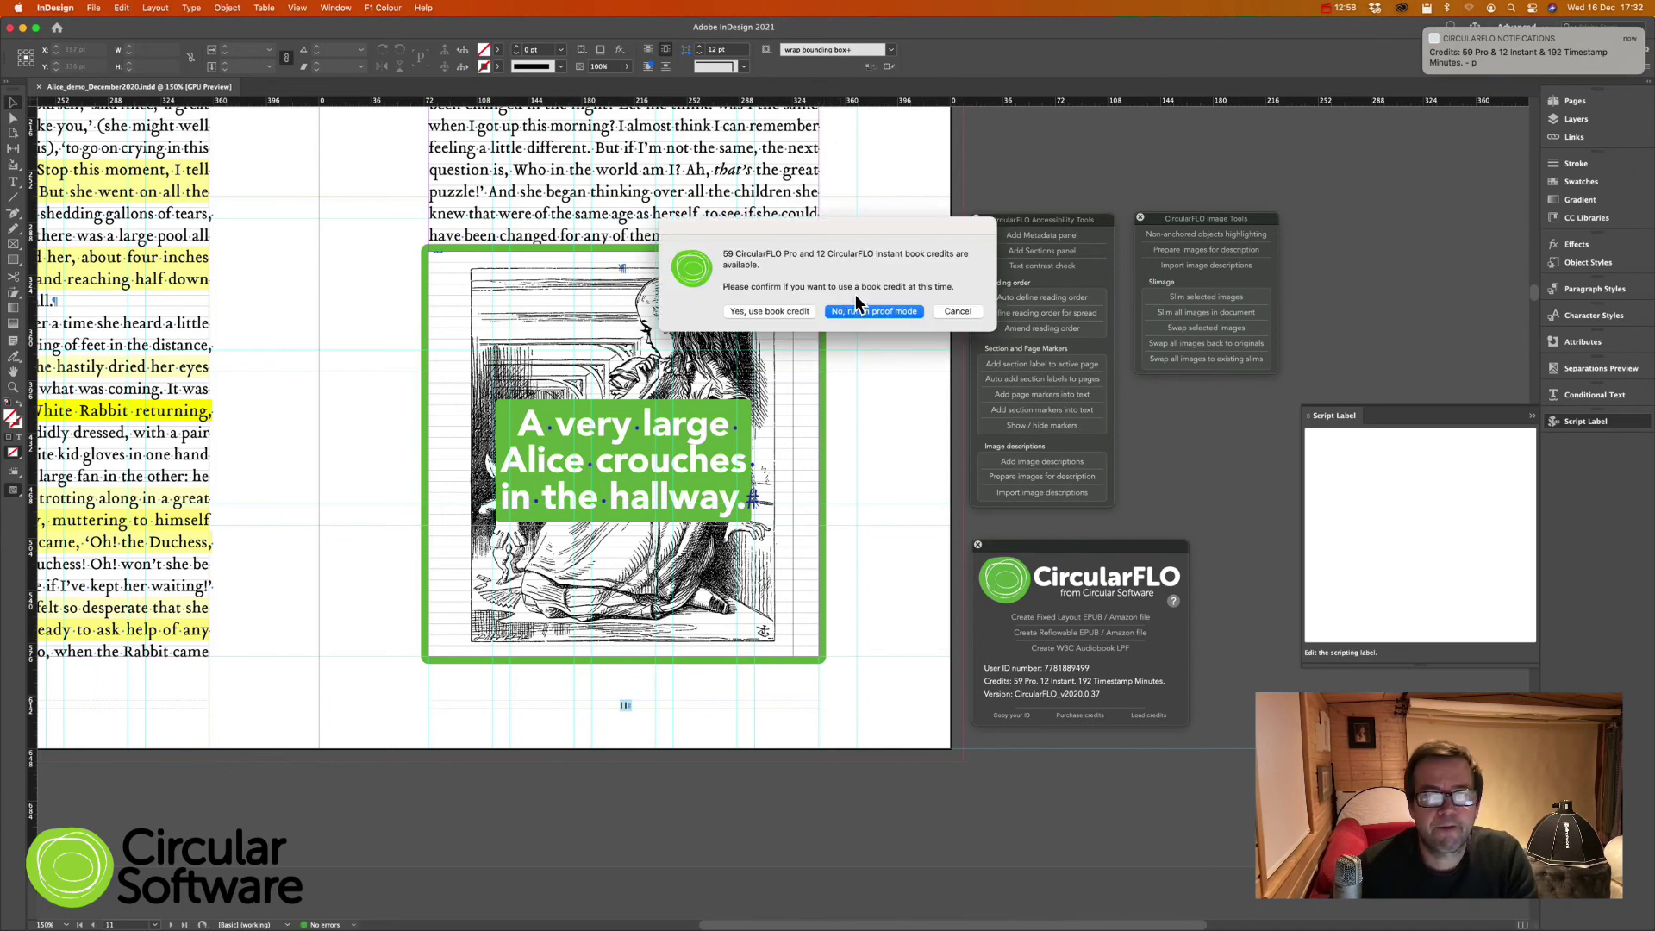
left_click(803, 309)
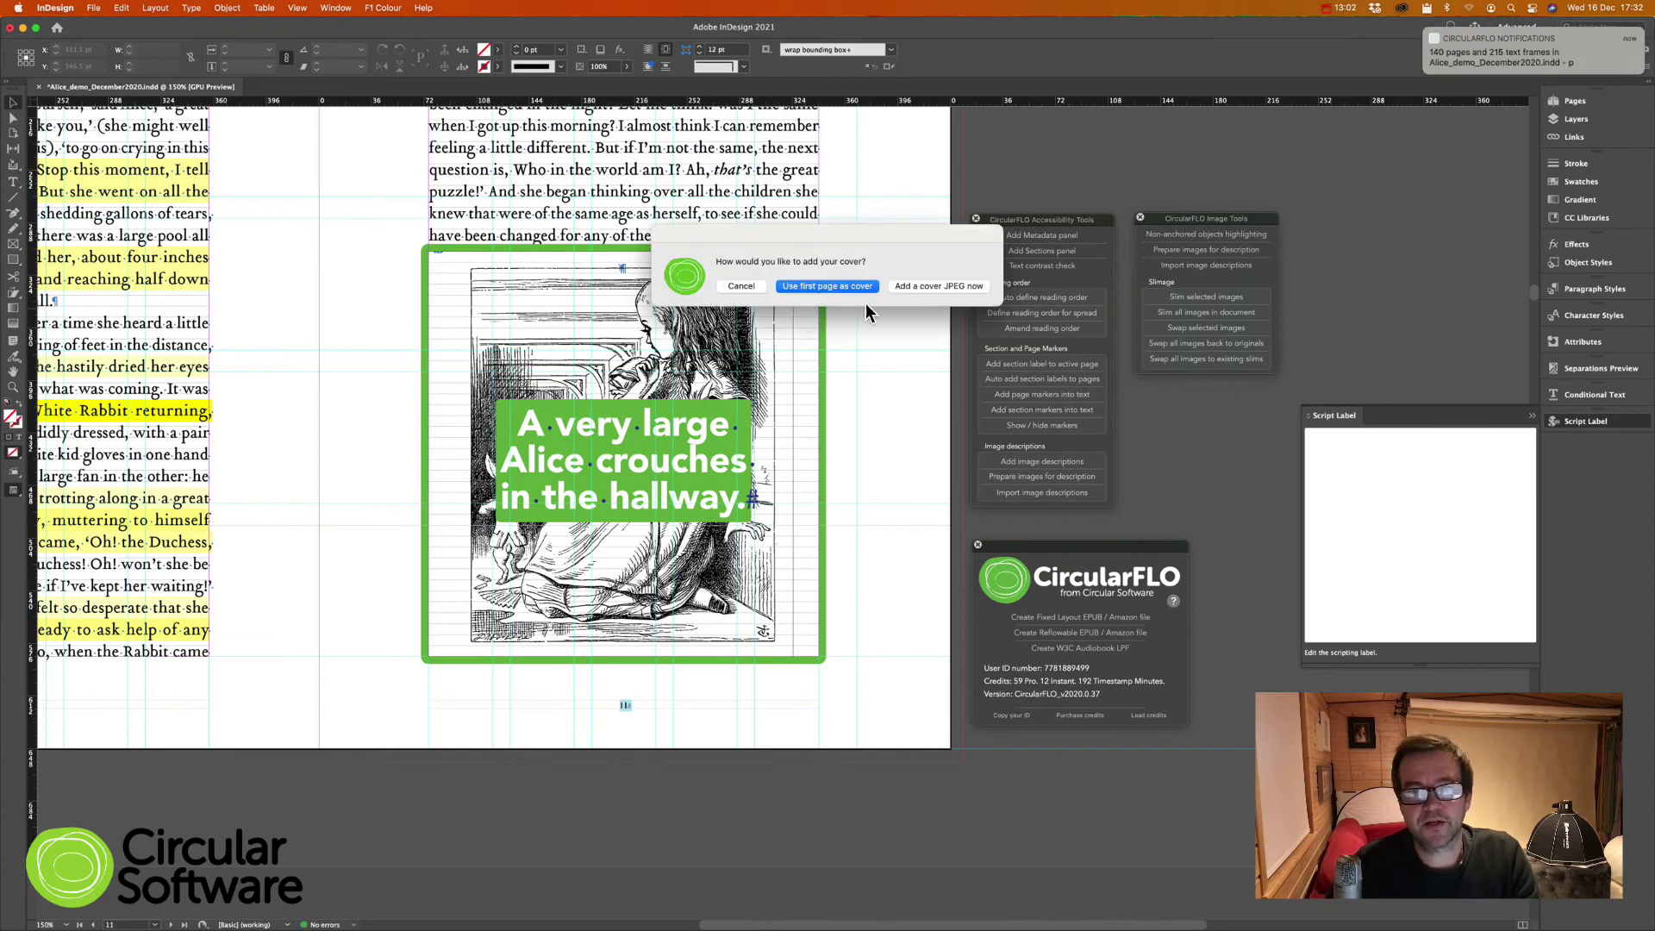
left_click(925, 286)
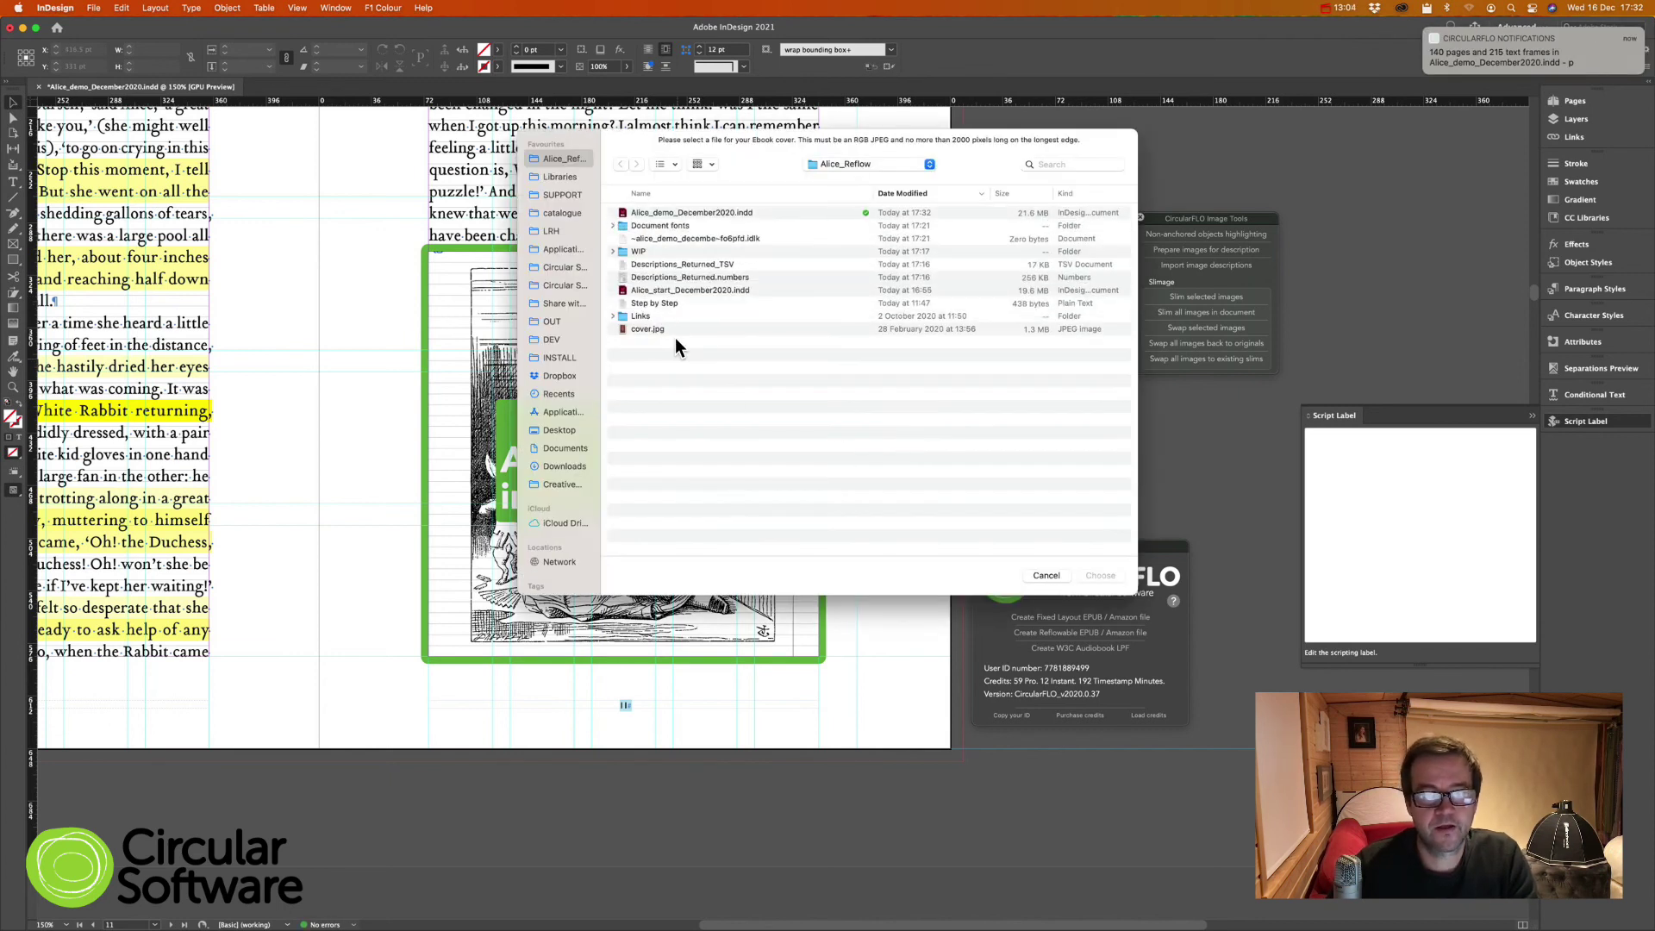
left_click(666, 331)
double_click(665, 331)
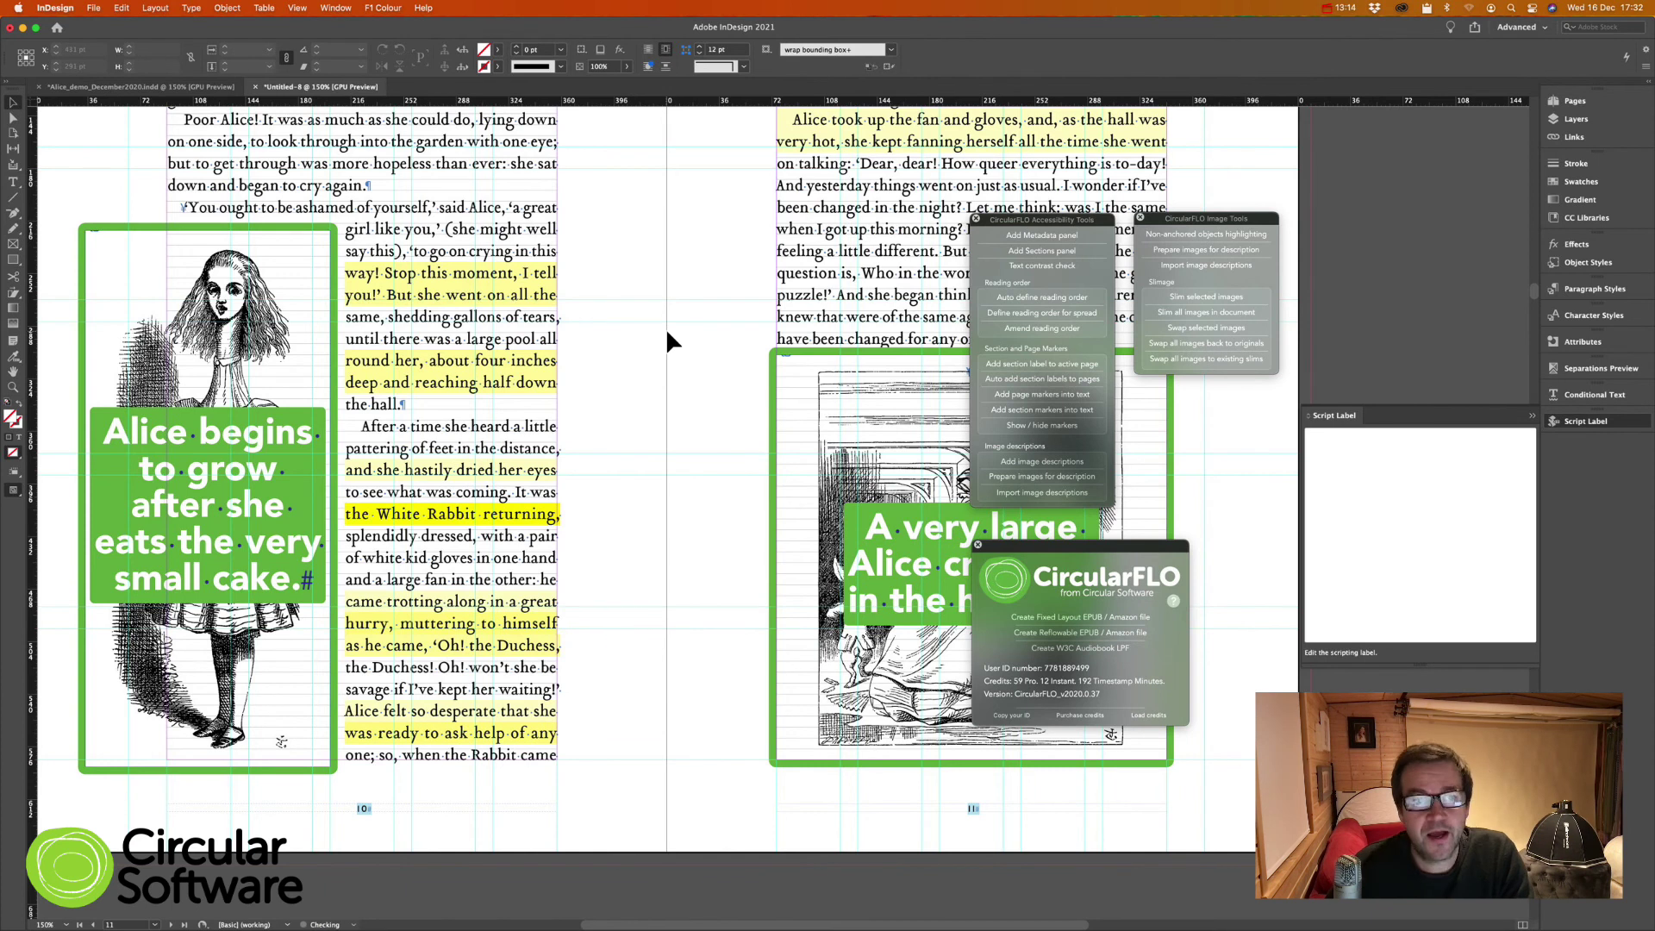
key("t")
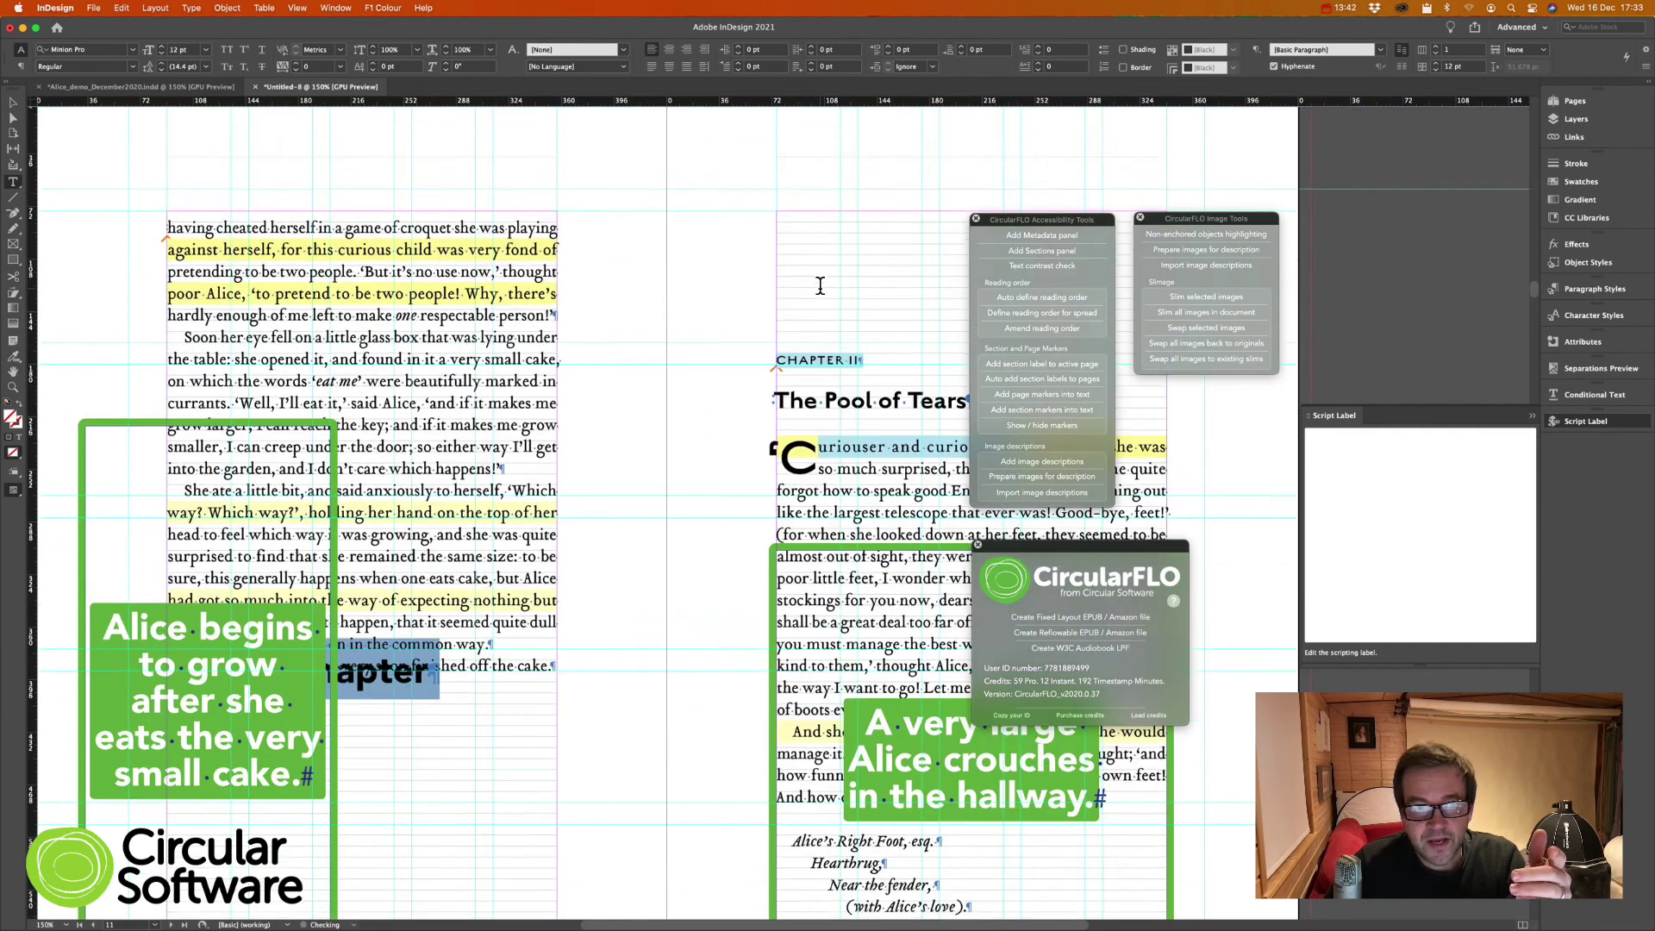
scroll(820, 285, "up", 10)
scroll(792, 379, "down", 6)
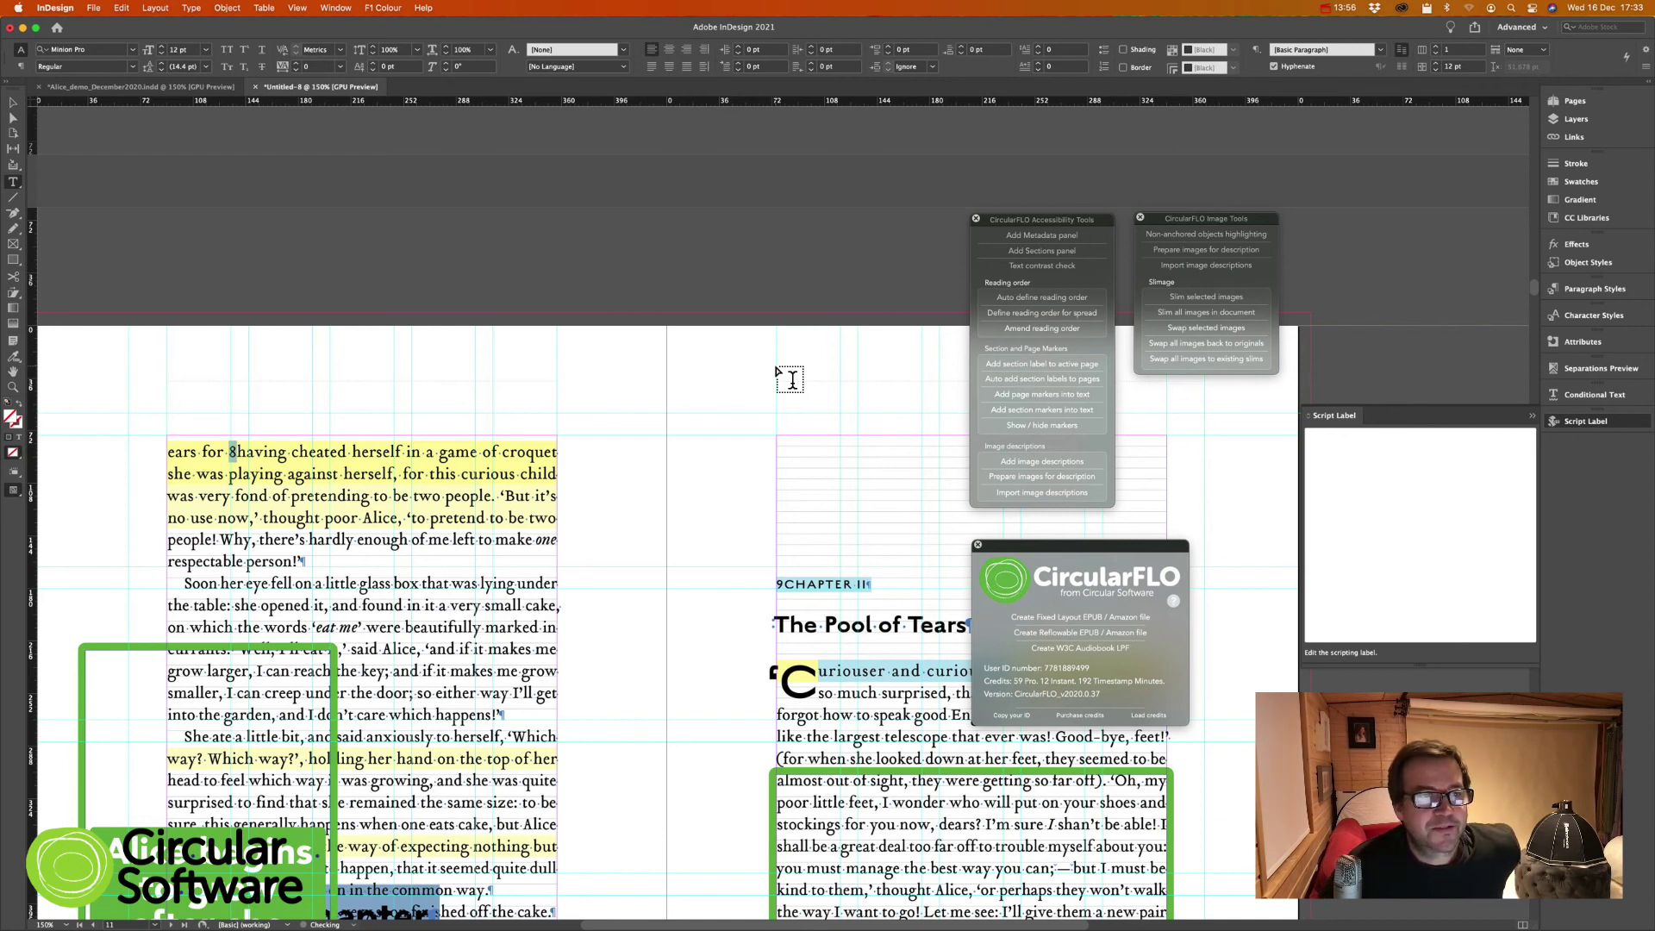
key("super+w")
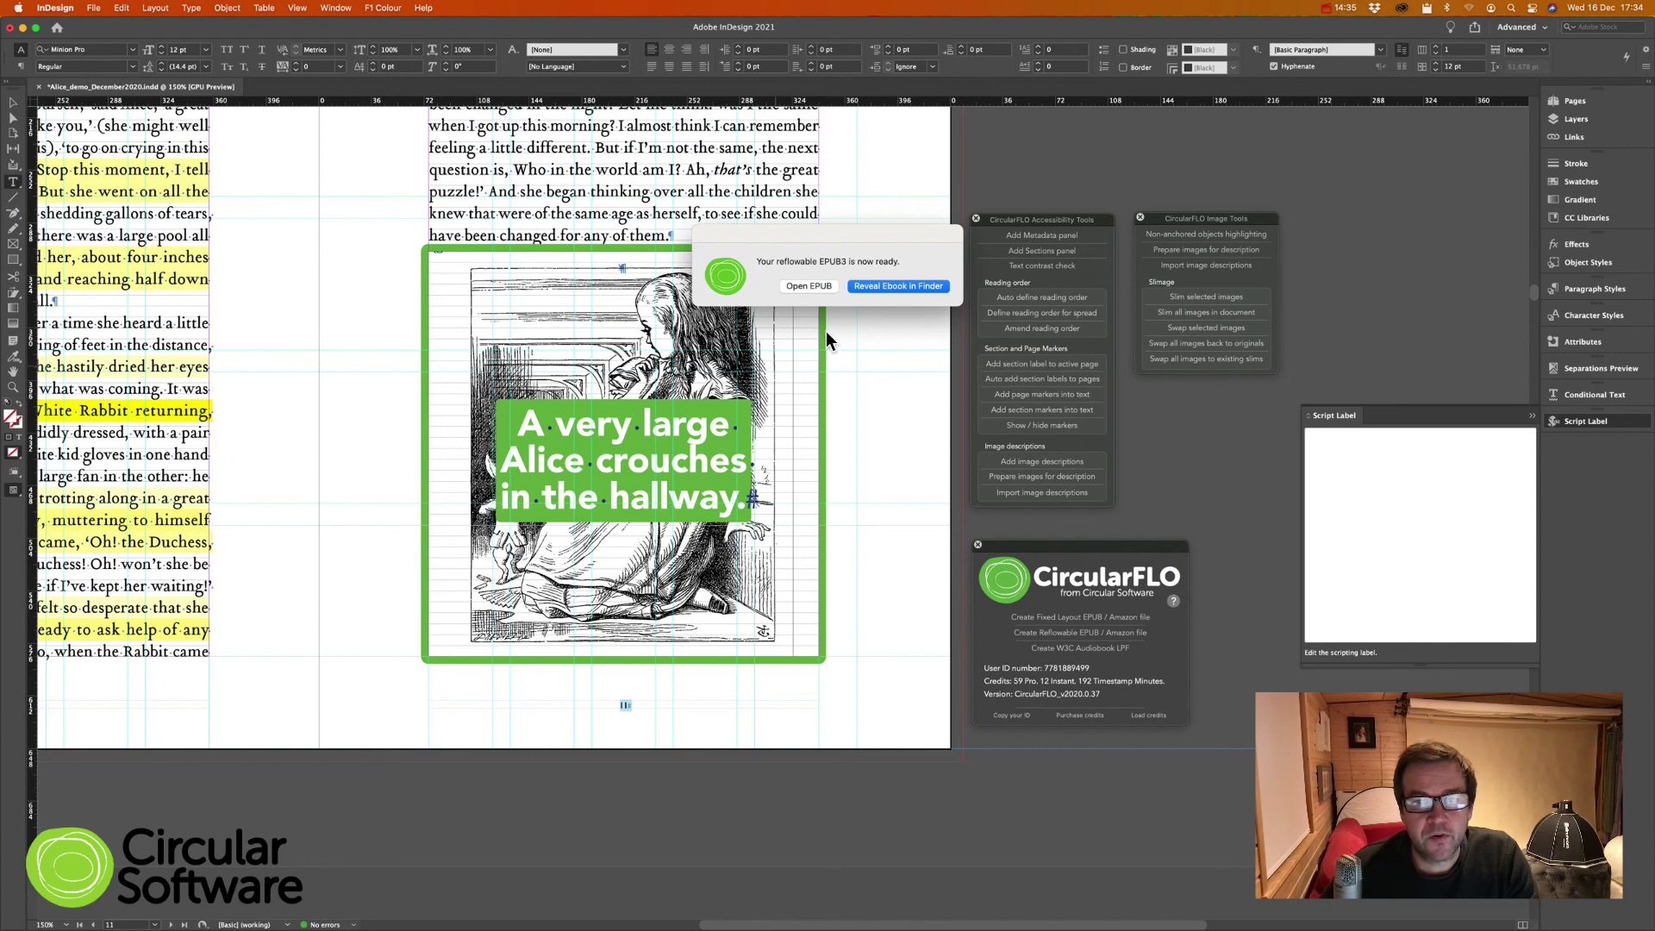
Step: Reveal the finished ebook in Finder, validate Alice_s_Adventures_in_Wonderland.epub with pagina EPUB-Checker, and return to Finder
left_click(888, 286)
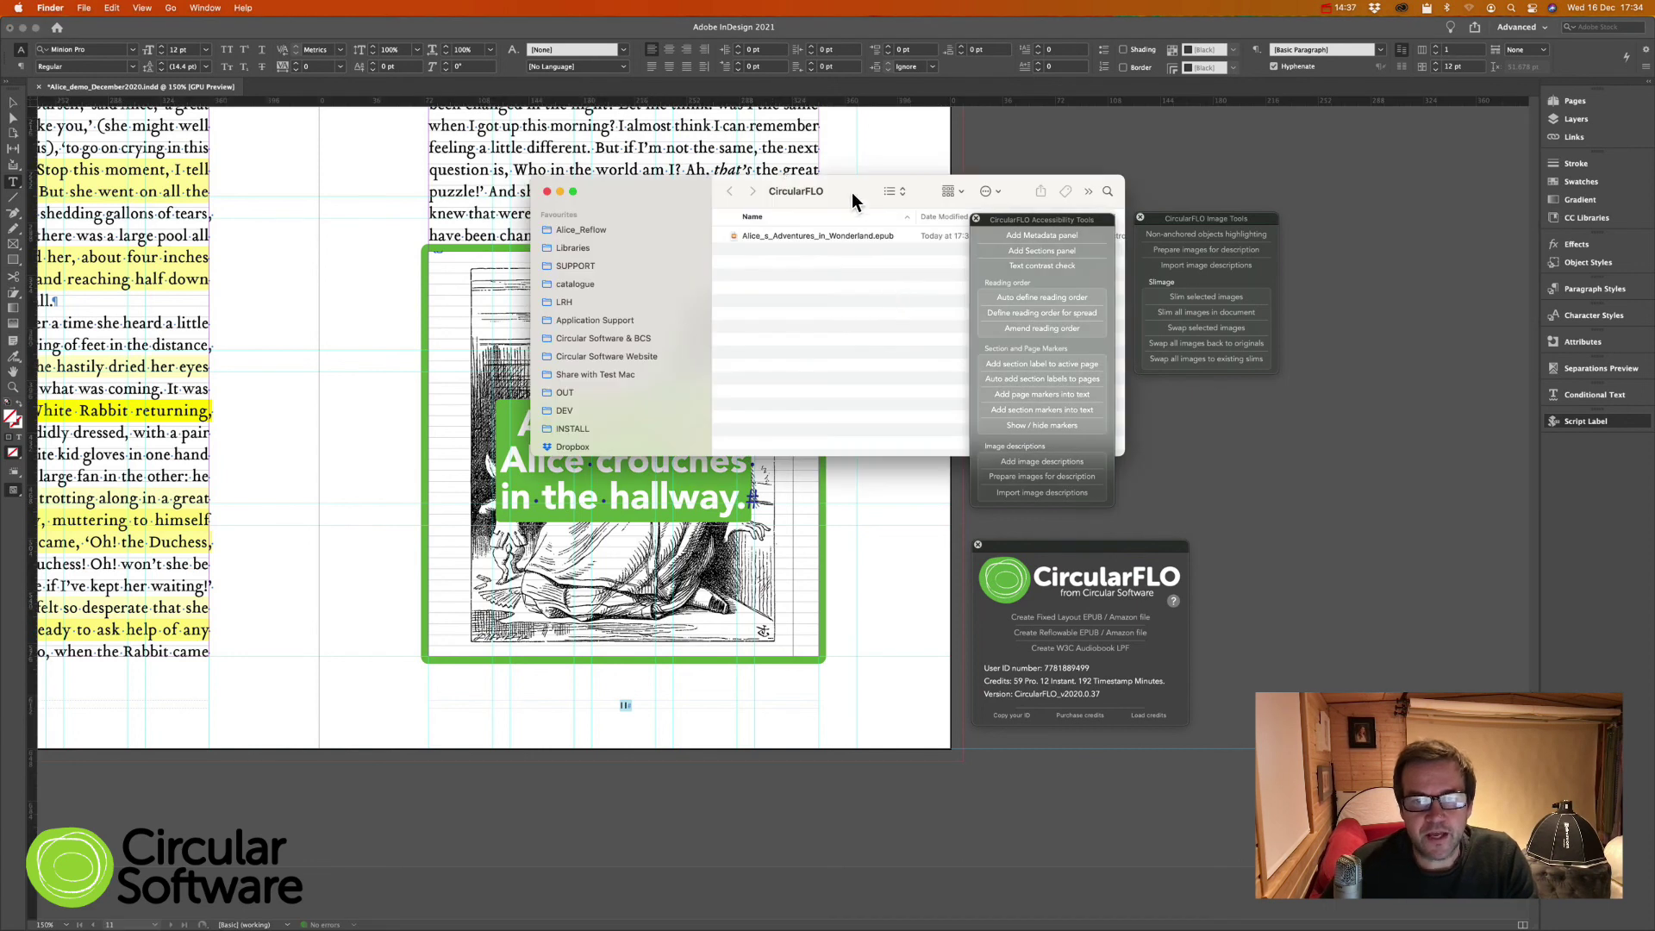
left_click_drag(851, 193, 701, 186)
right_click(693, 234)
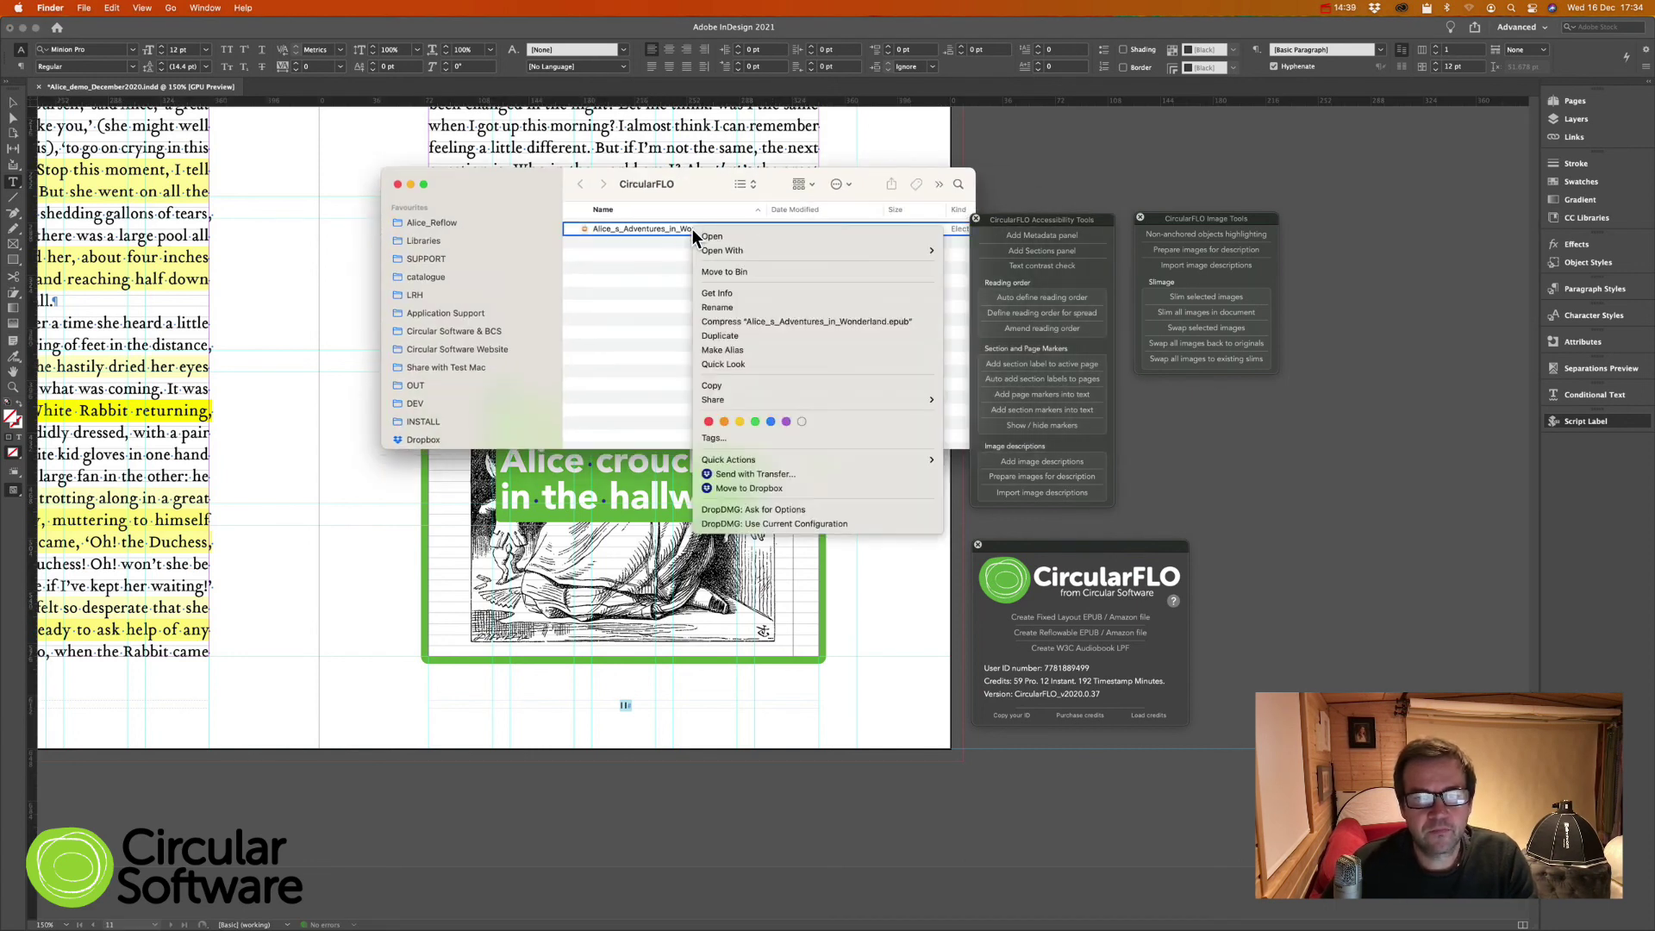
mouse_move(915, 250)
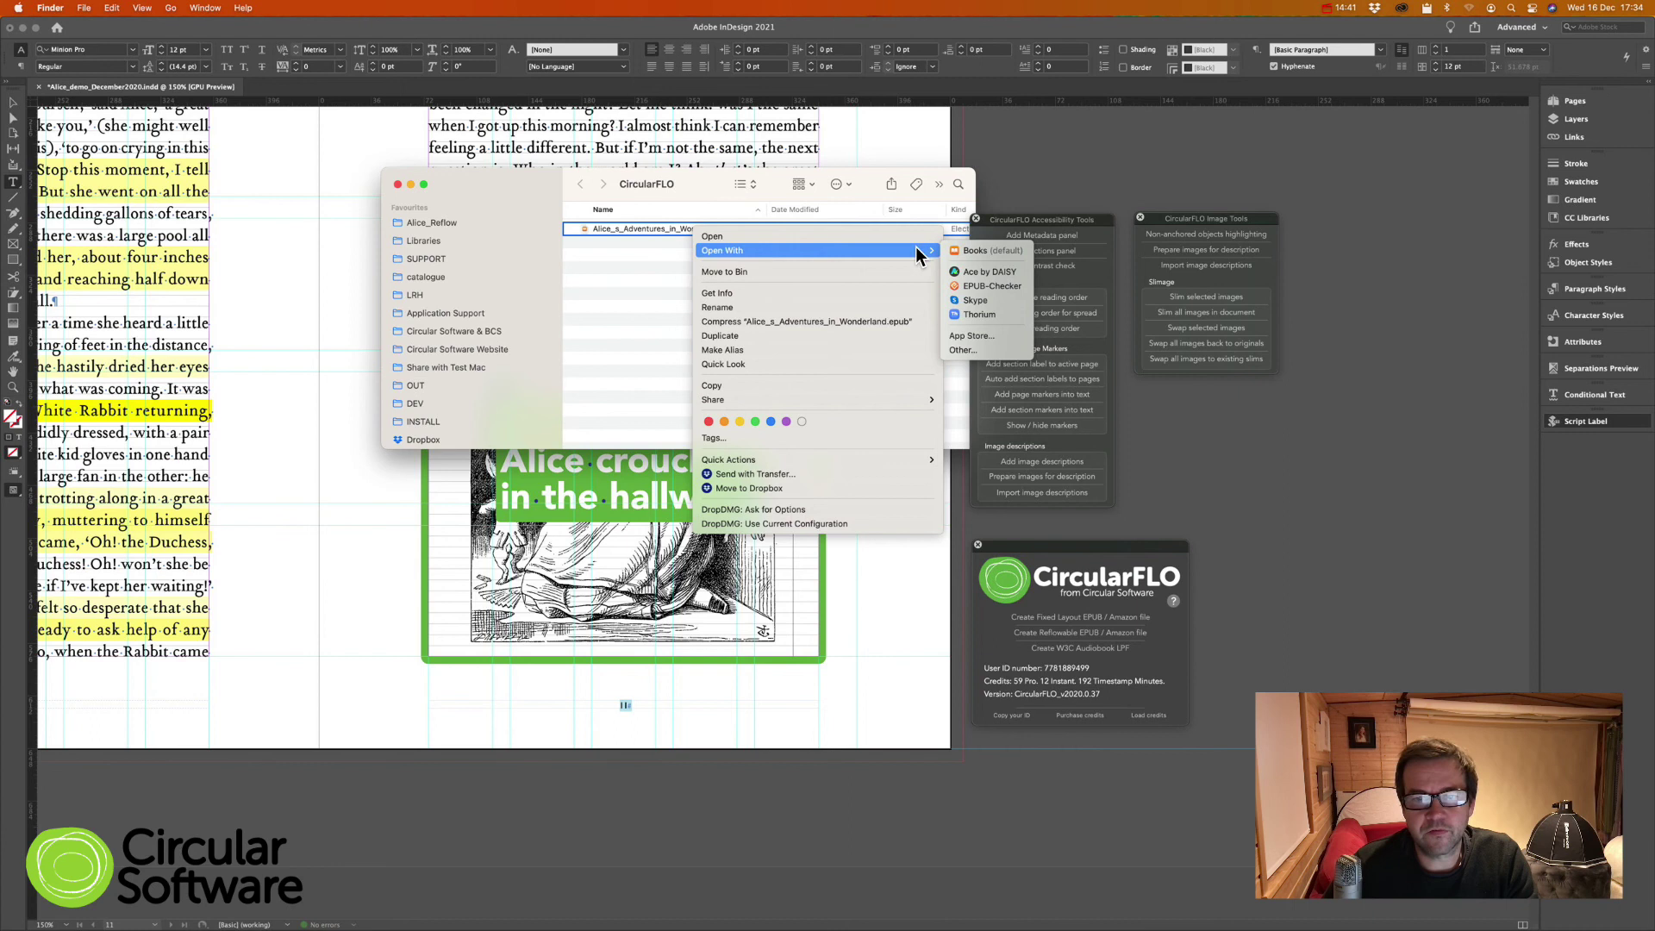
left_click(1000, 285)
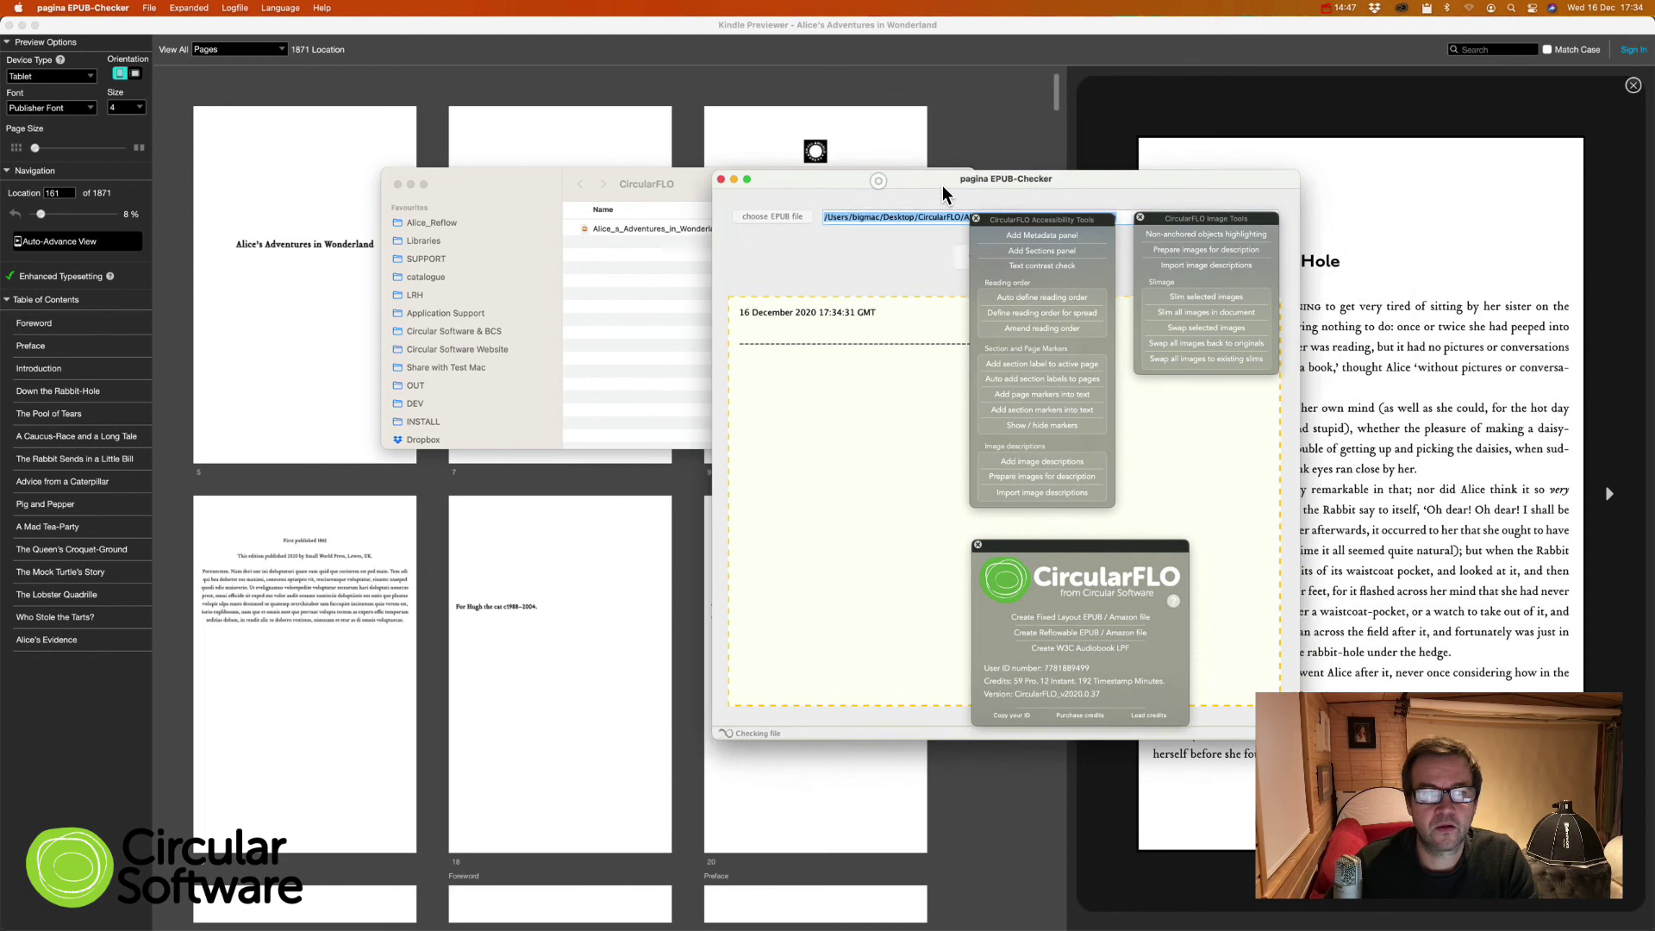
left_click_drag(942, 193, 706, 148)
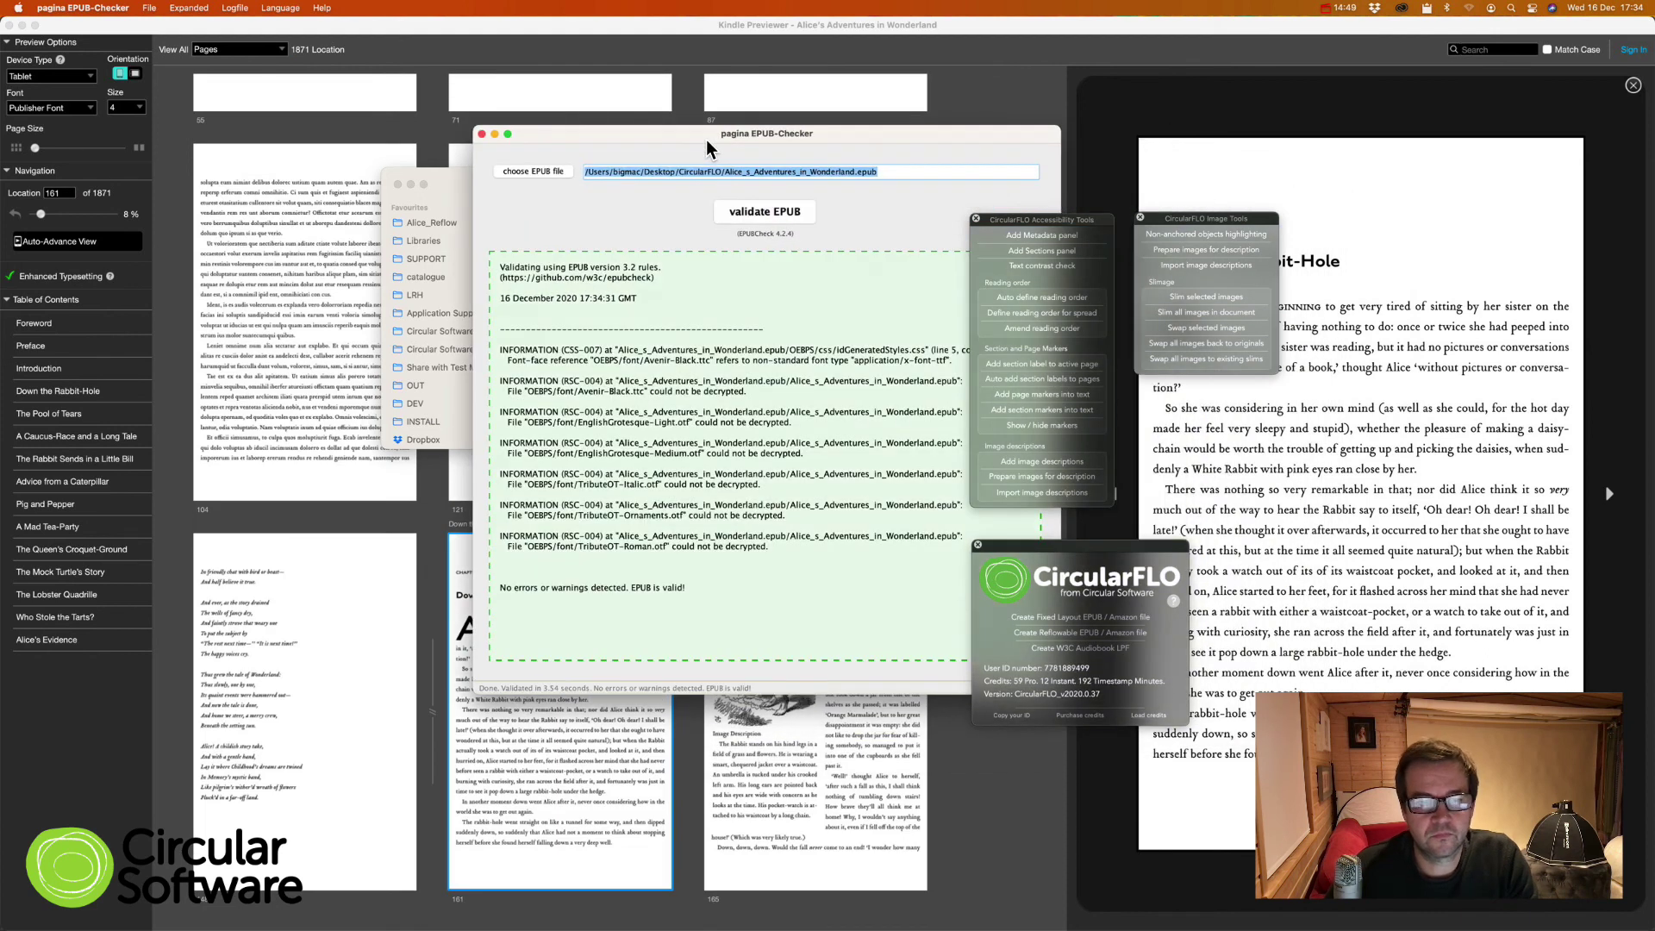
key("super+Tab")
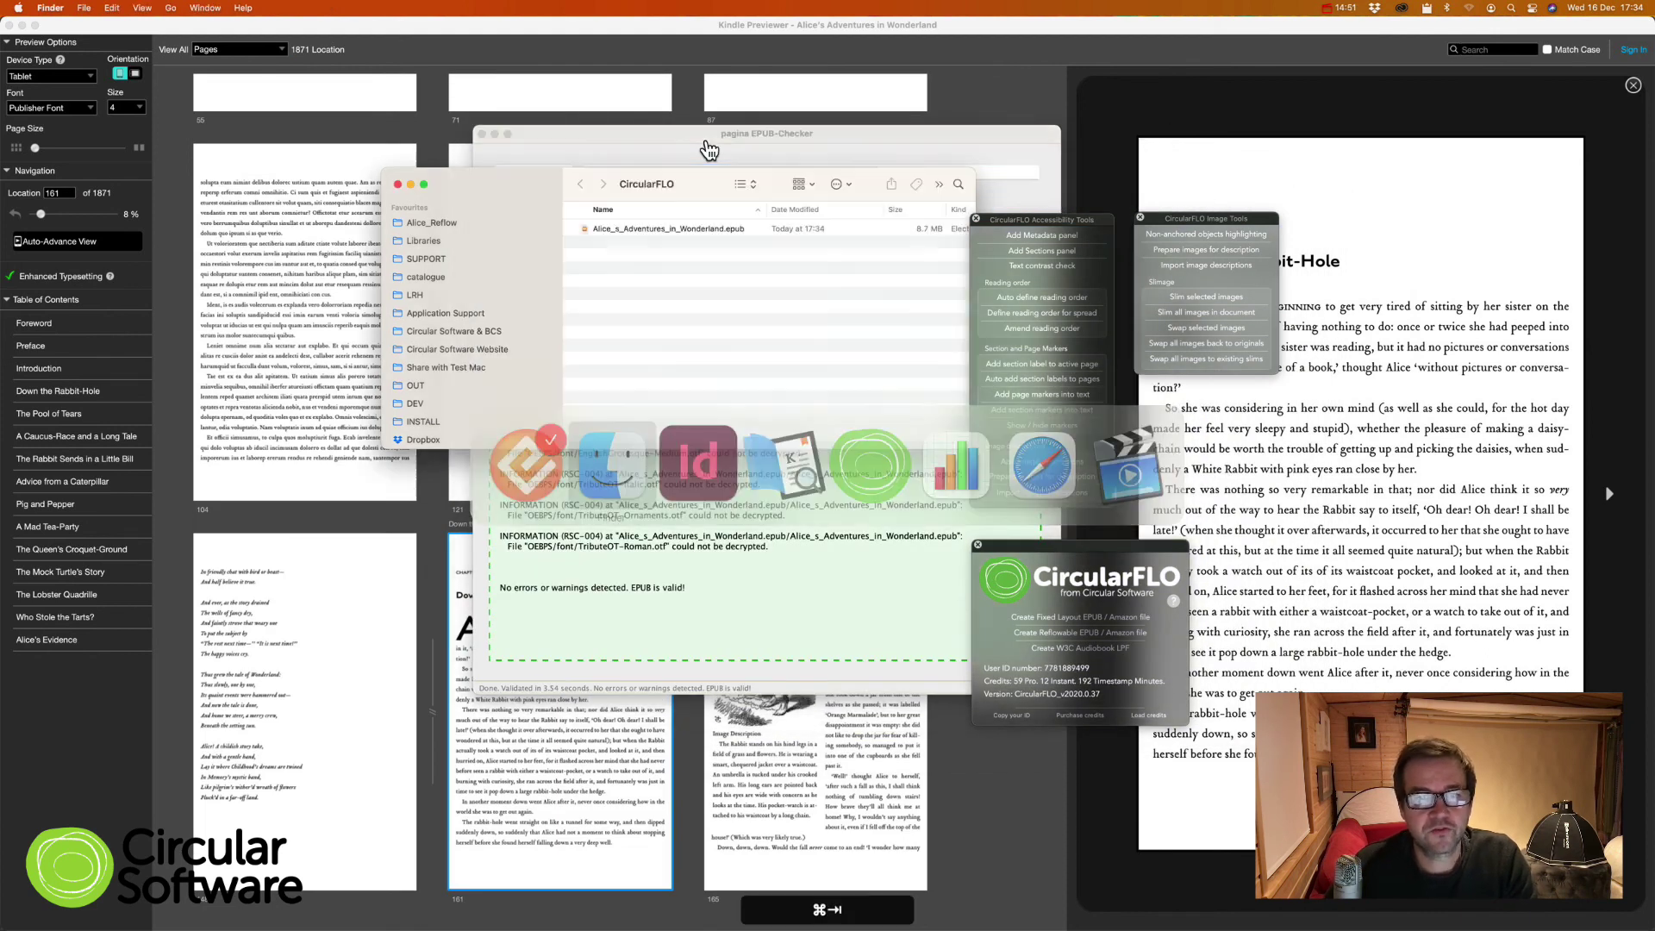
Step: Check Alice_s_Adventures_in_Wonderland.epub with Ace by DAISY and close the three CircularFLO panels covering the window
right_click(668, 232)
mouse_move(698, 252)
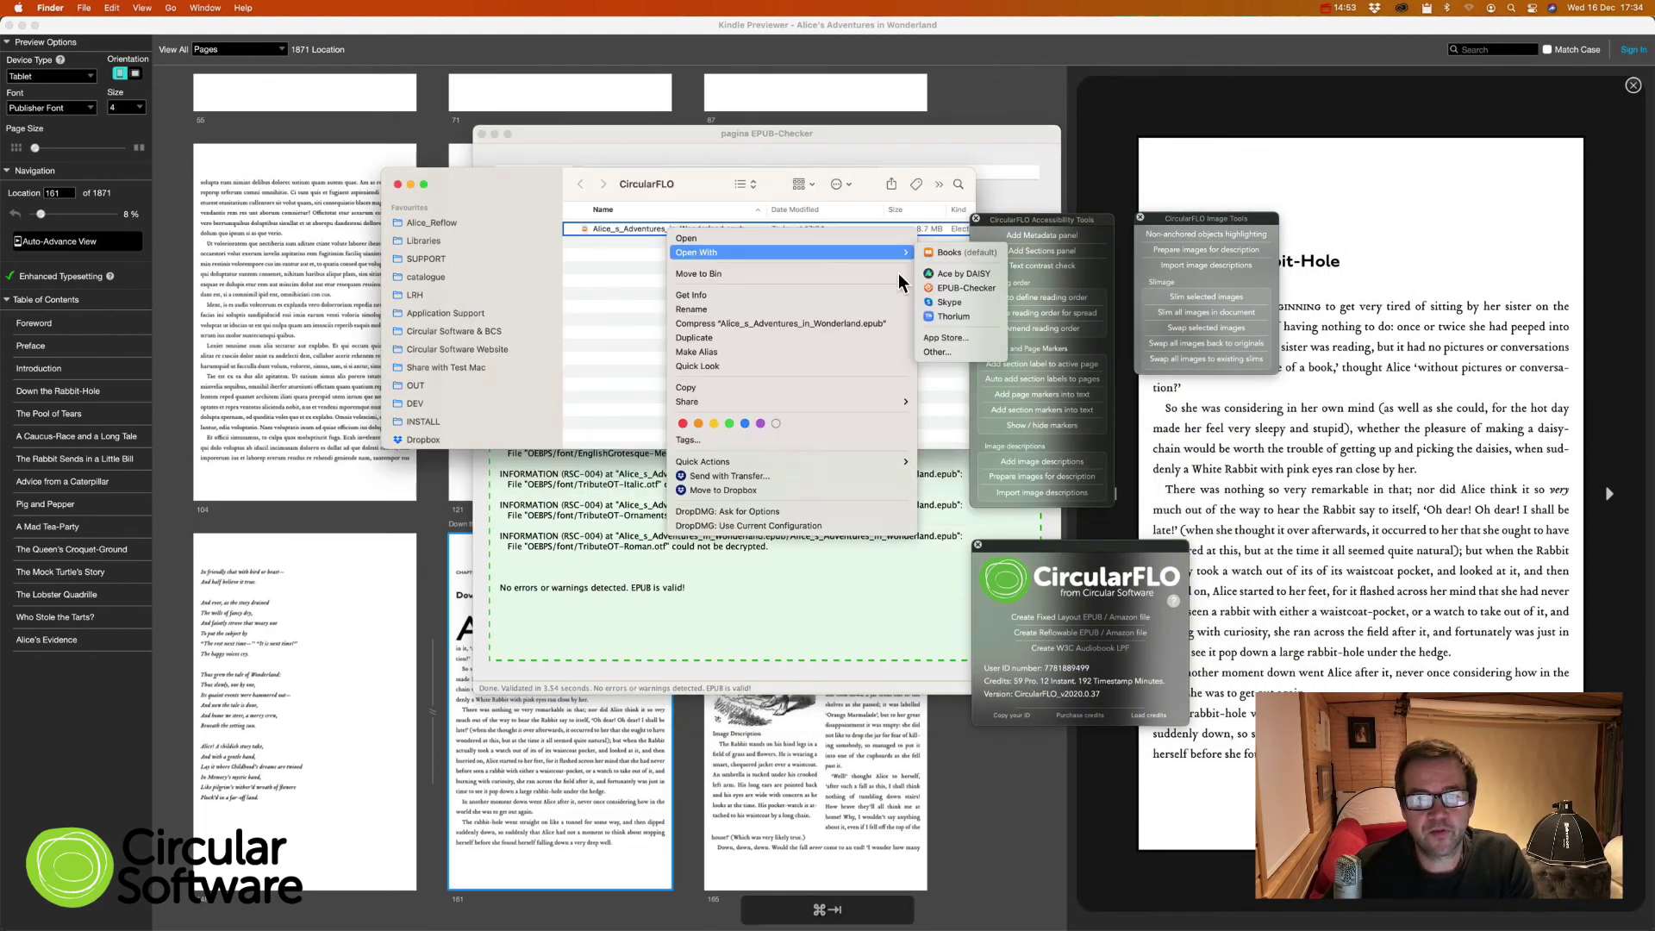
left_click(952, 276)
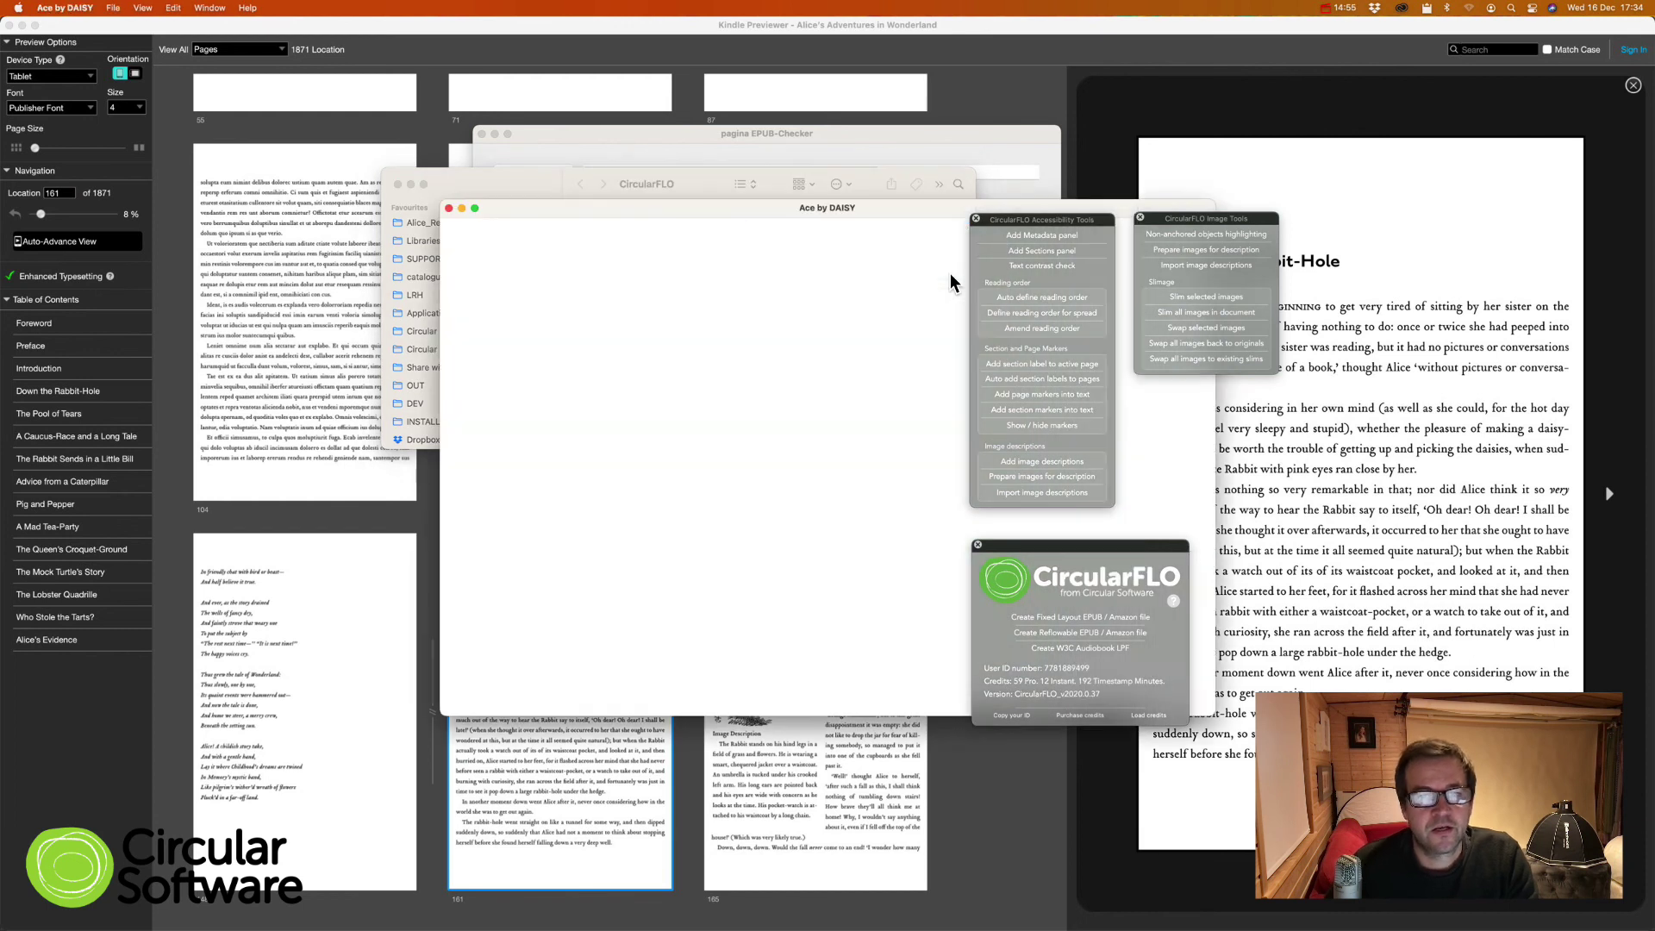
left_click(975, 219)
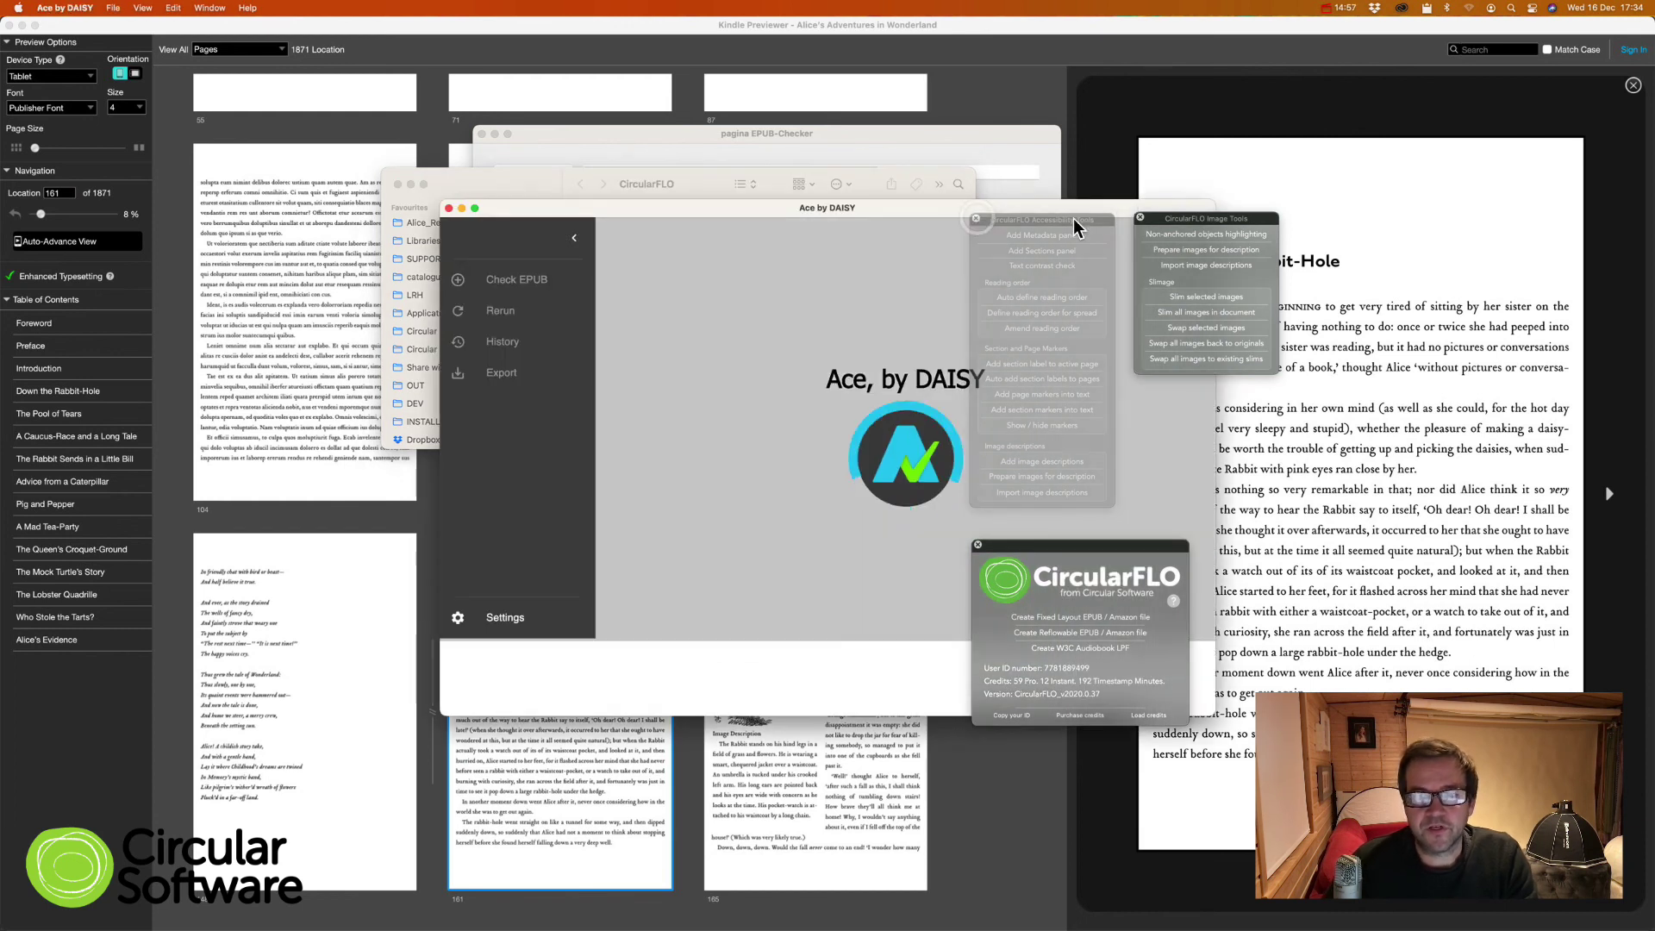
left_click(1138, 218)
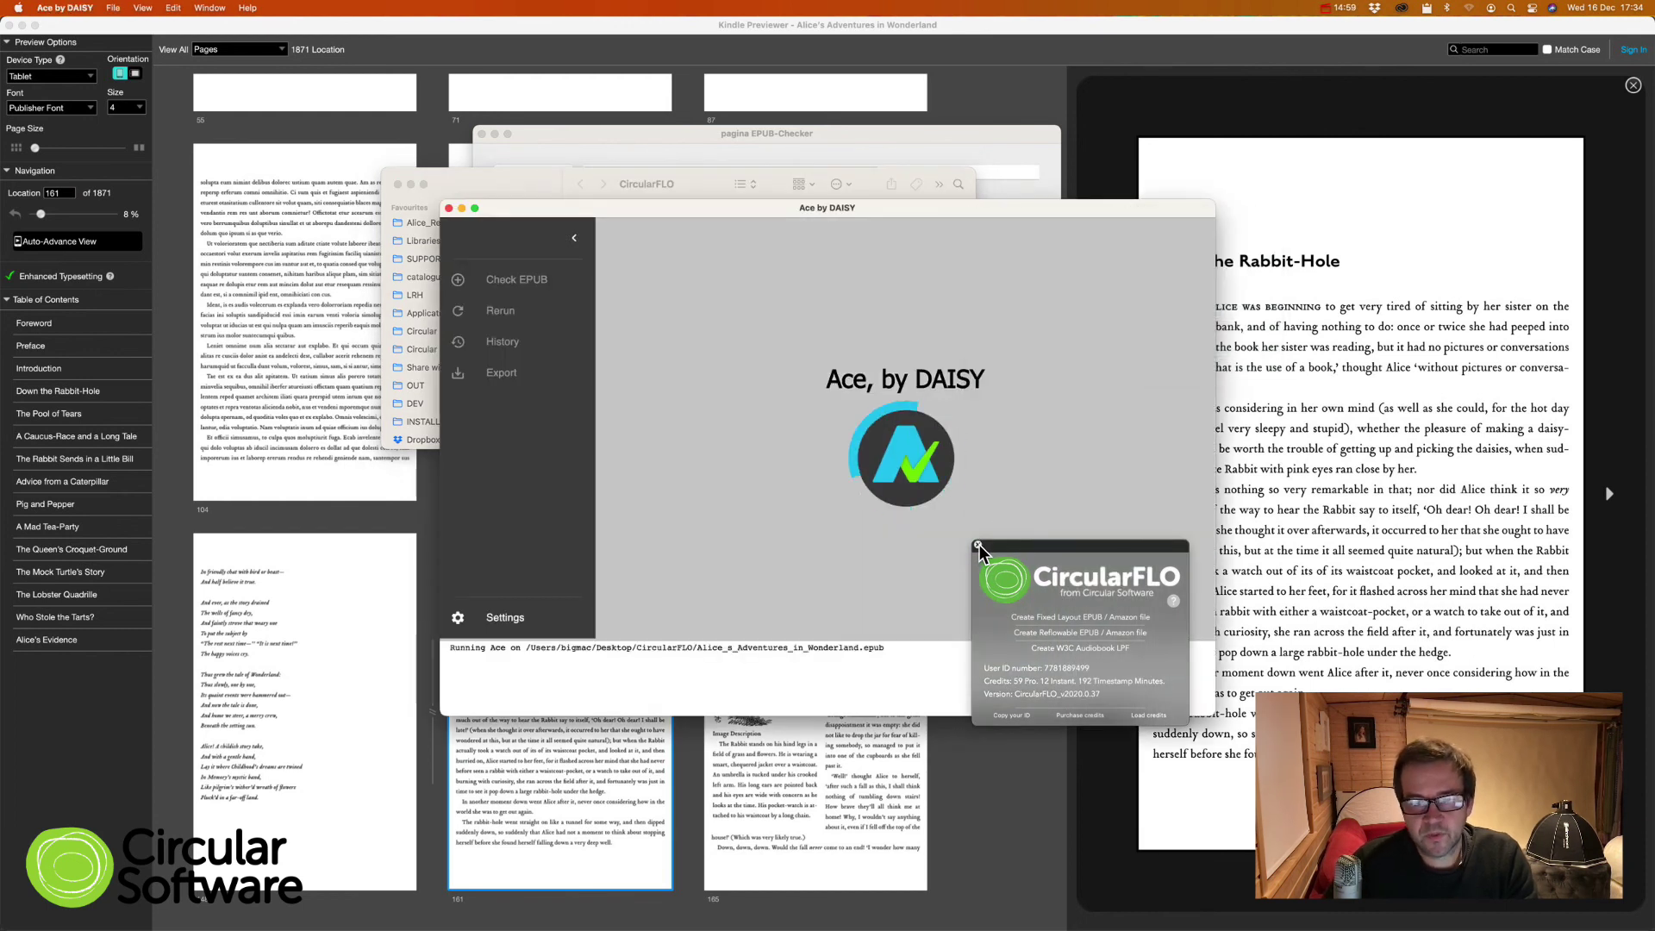
left_click(978, 544)
Step: Examine the violations and metadata sections of the Ace accessibility report, including the schema accessibility entries
left_click(746, 277)
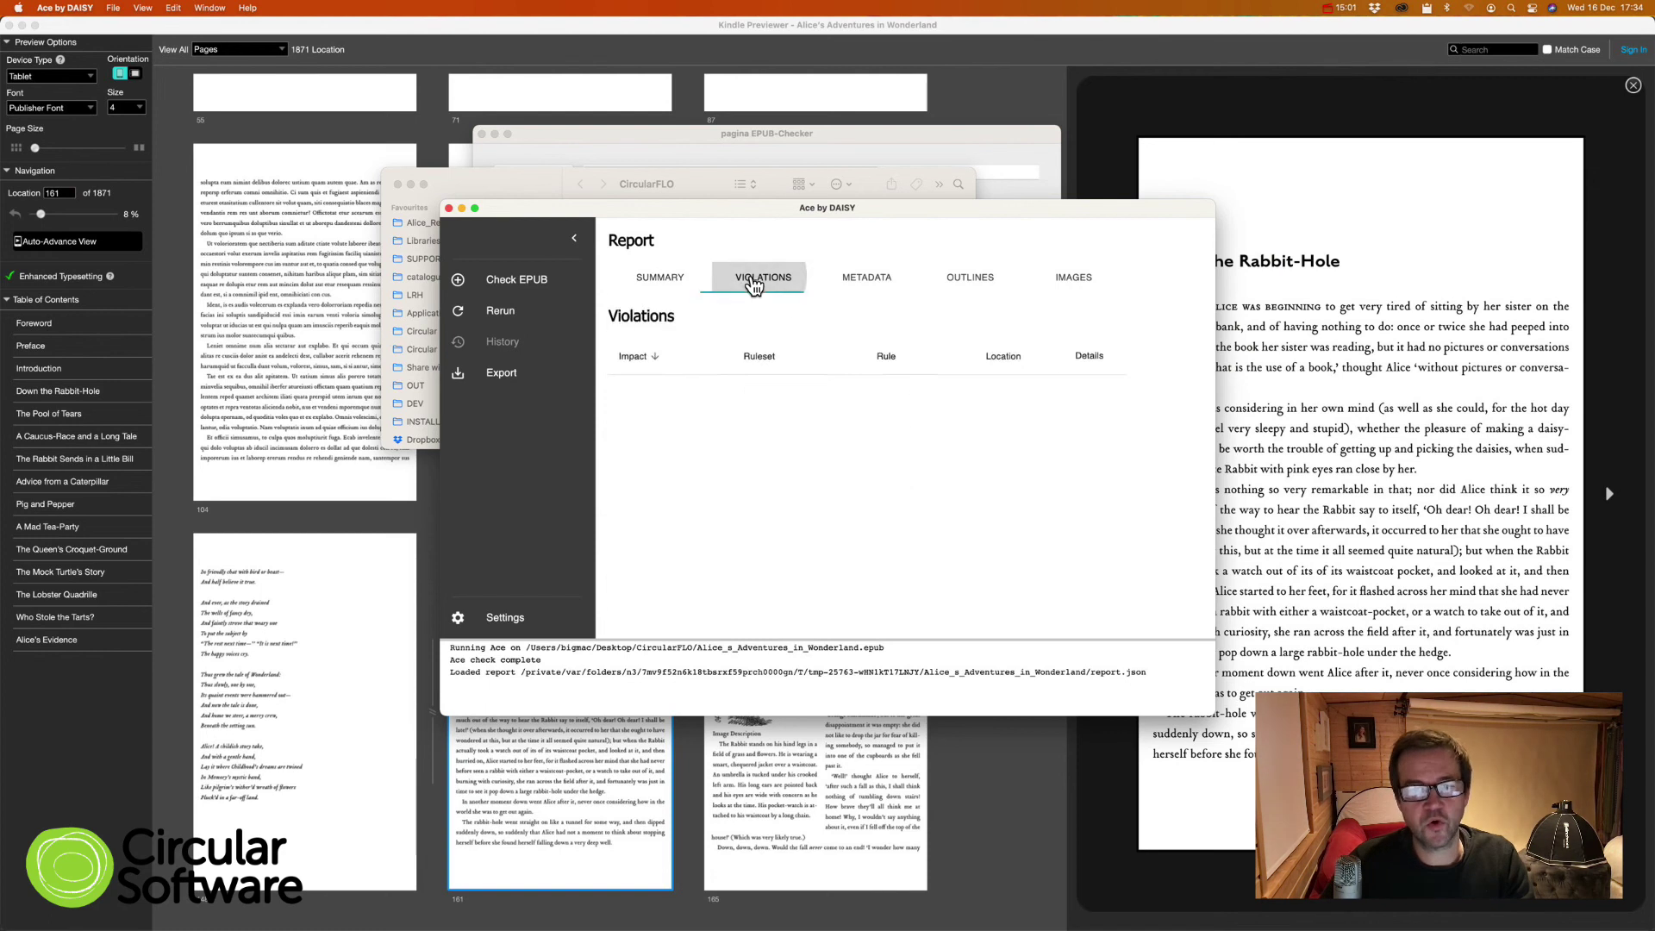
left_click(862, 277)
scroll(969, 500, "down", 5)
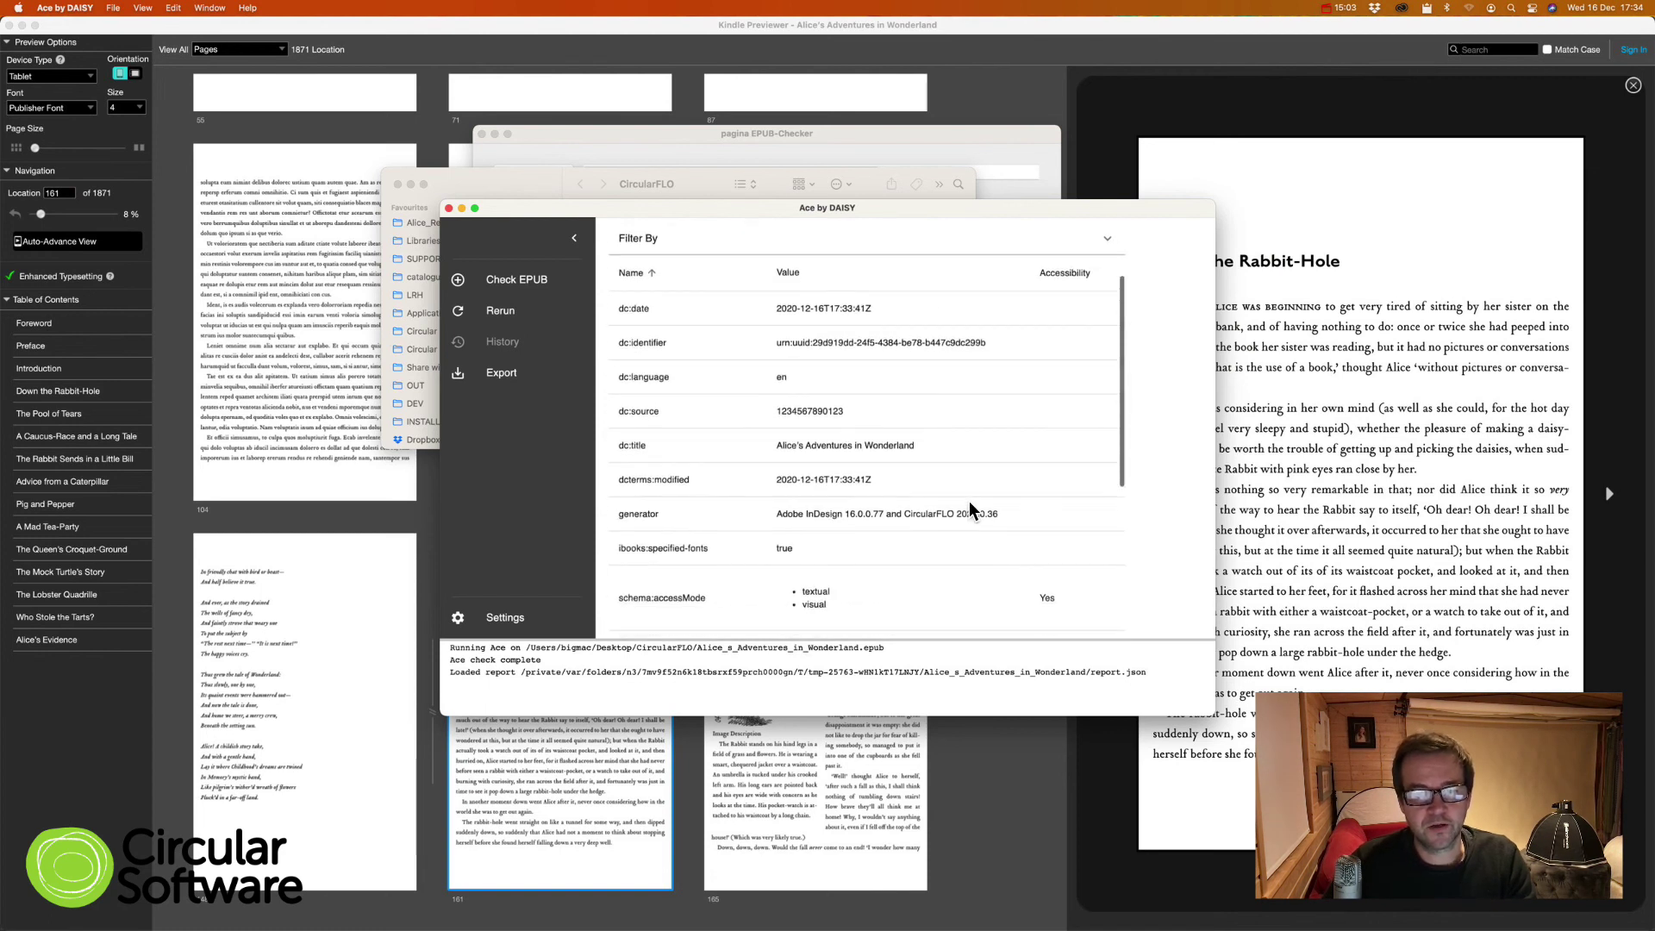
scroll(839, 394, "up", 5)
left_click(750, 276)
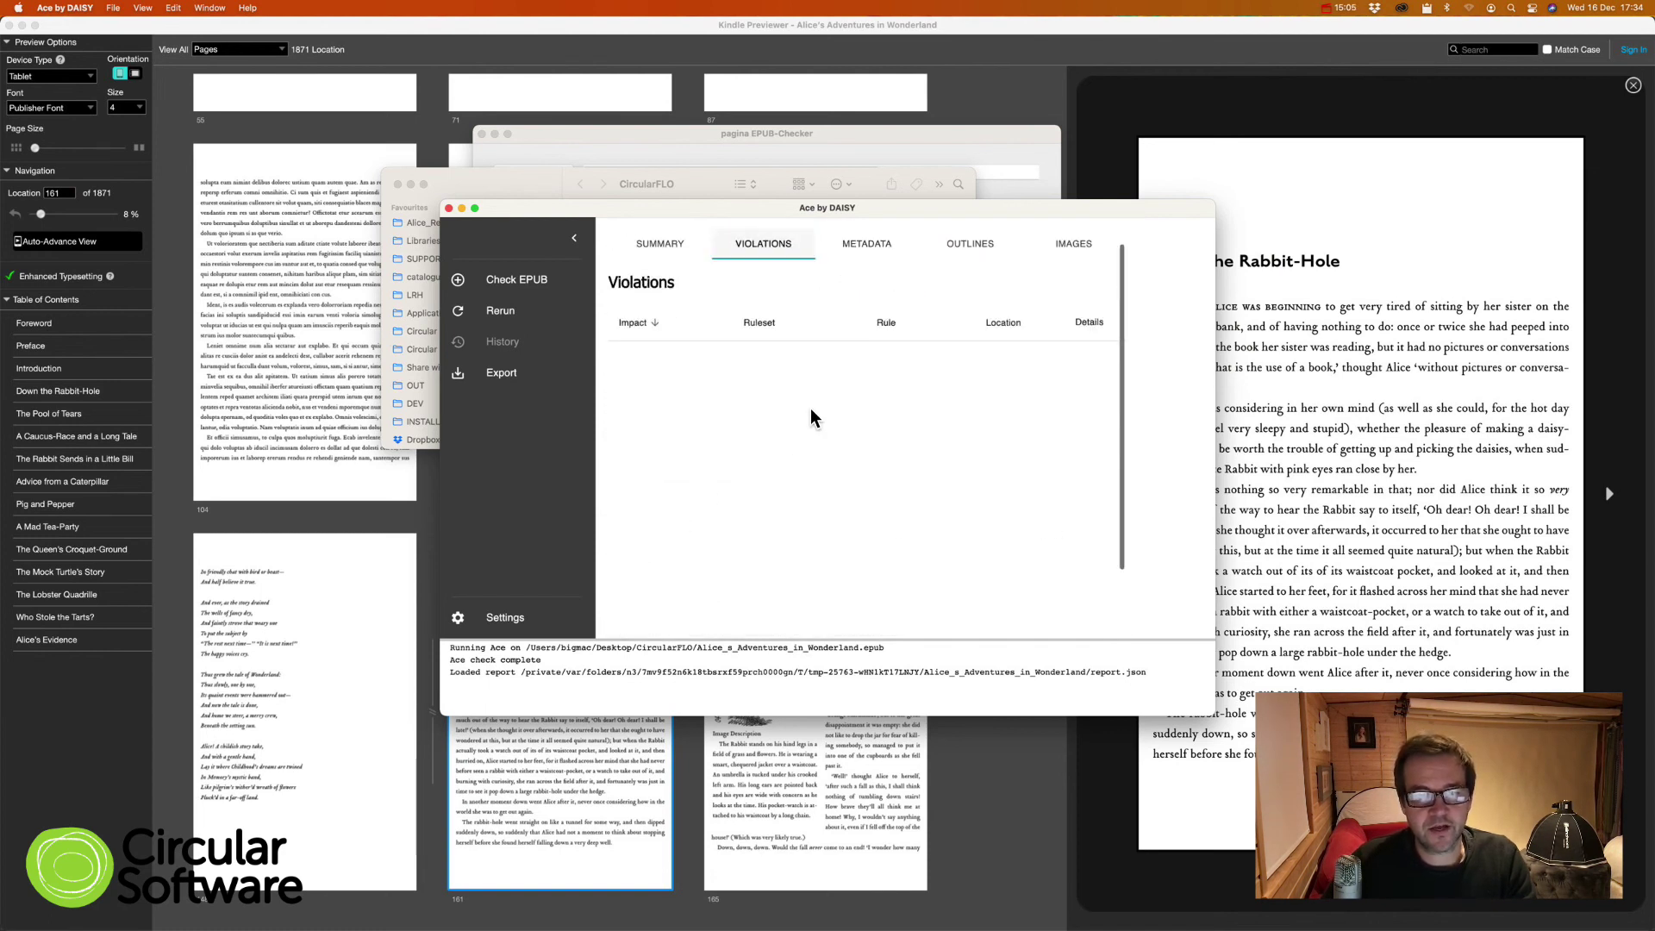
scroll(811, 409, "down", 3)
scroll(810, 409, "up", 3)
left_click(869, 277)
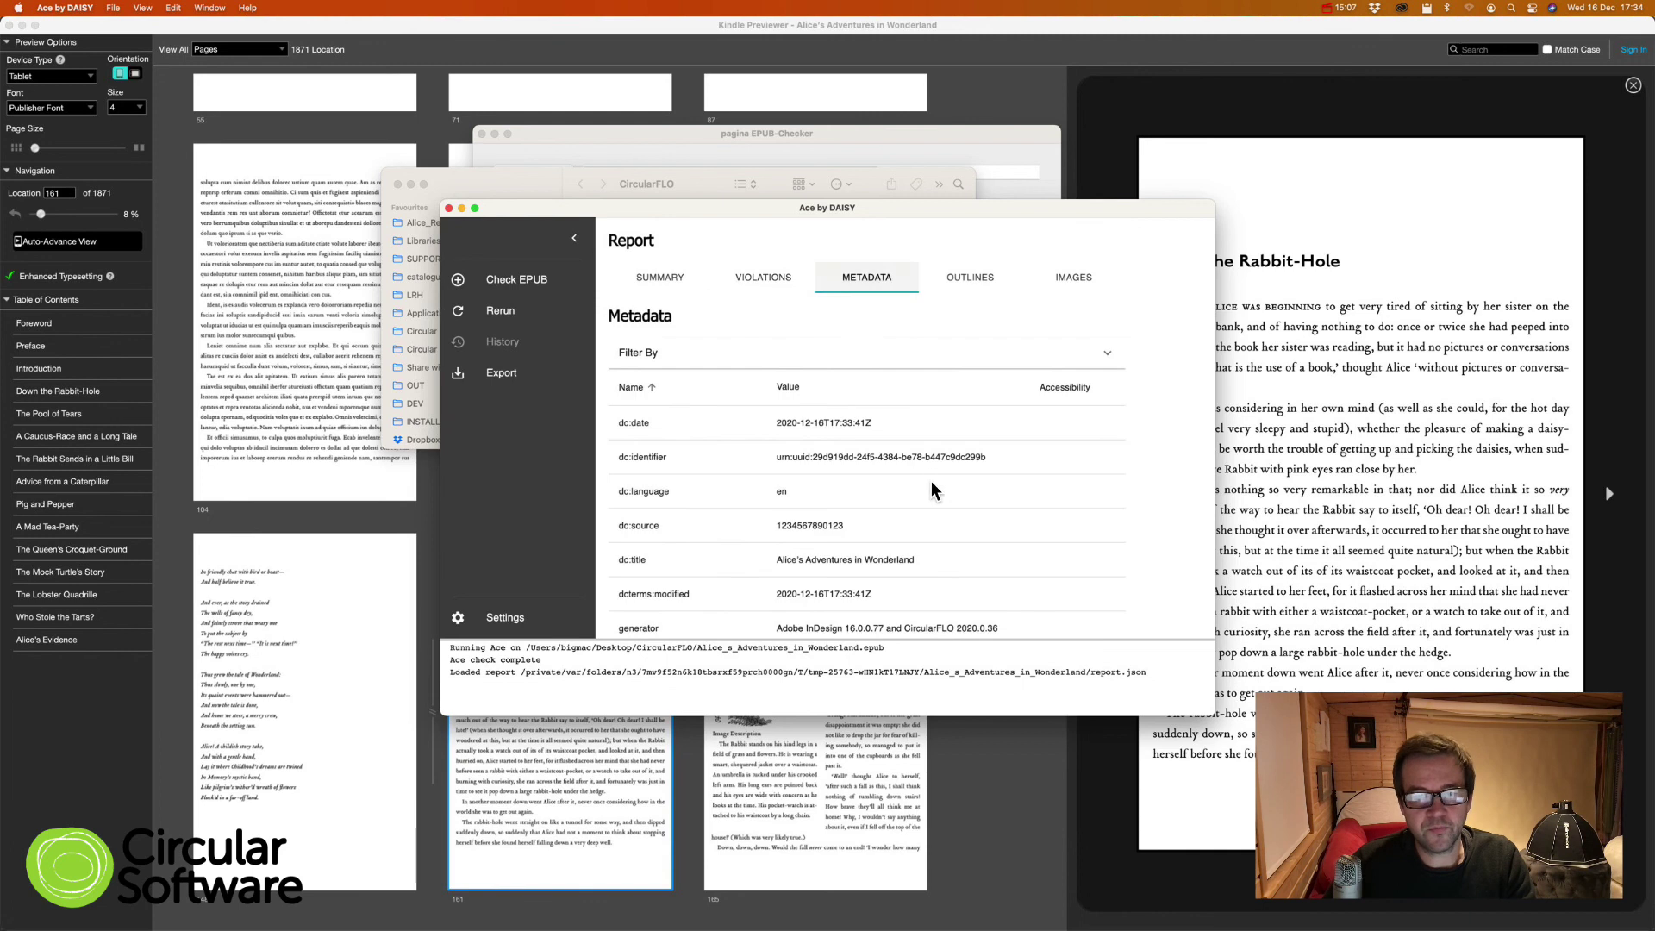
scroll(927, 482, "down", 5)
scroll(872, 555, "down", 5)
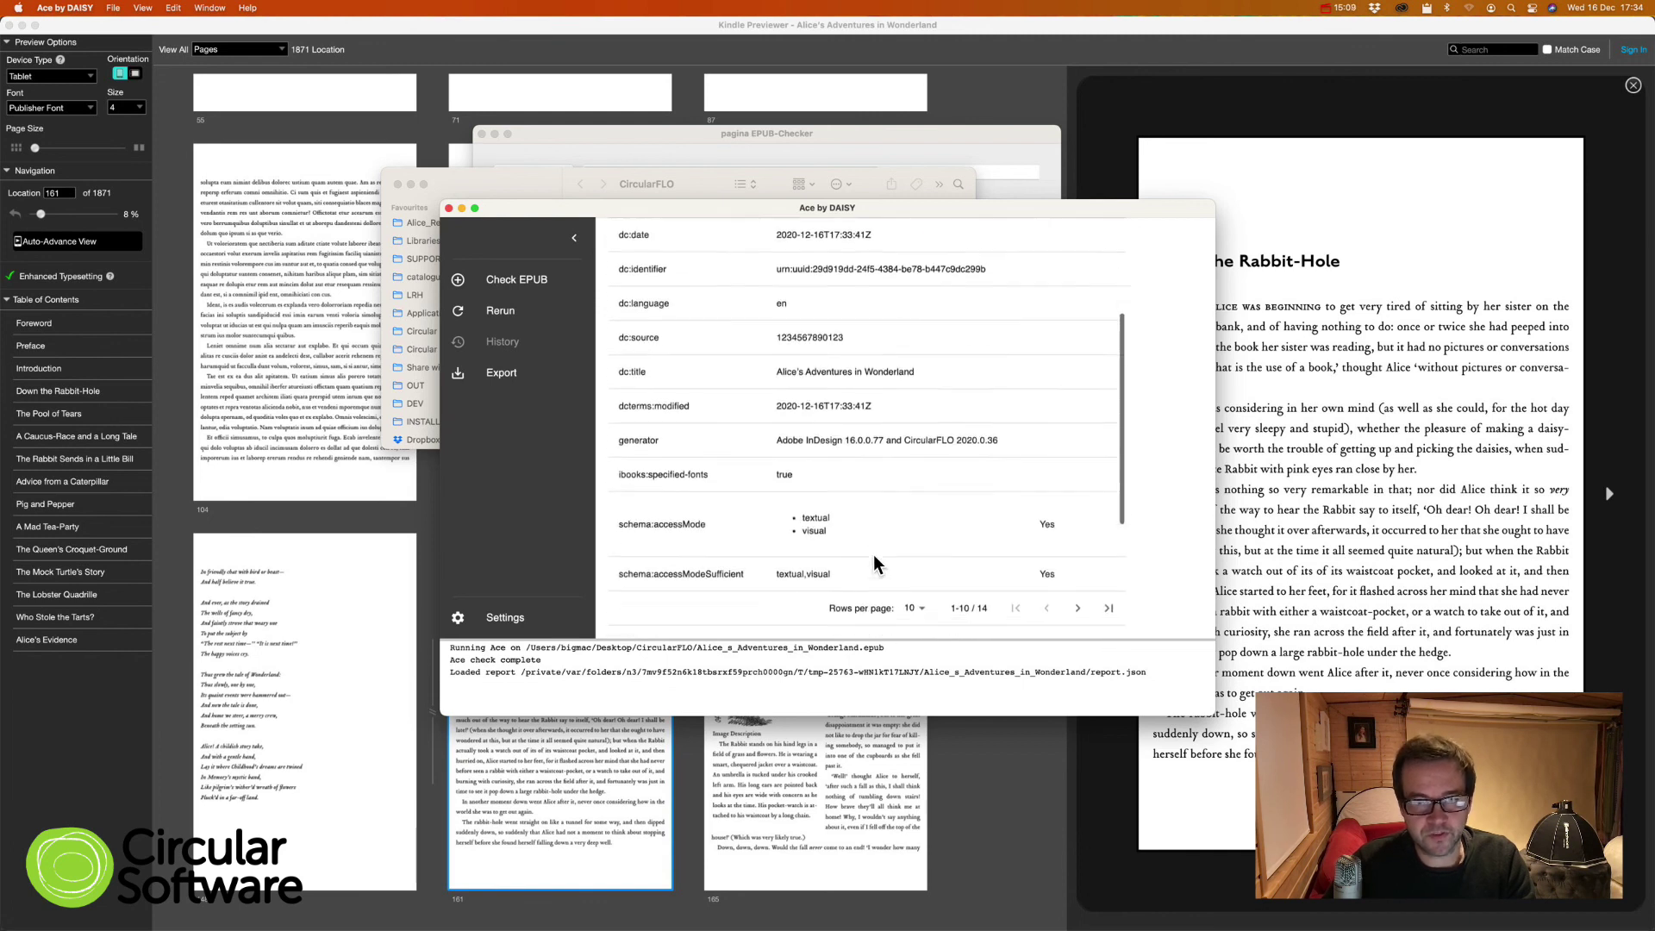
scroll(861, 531, "up", 4)
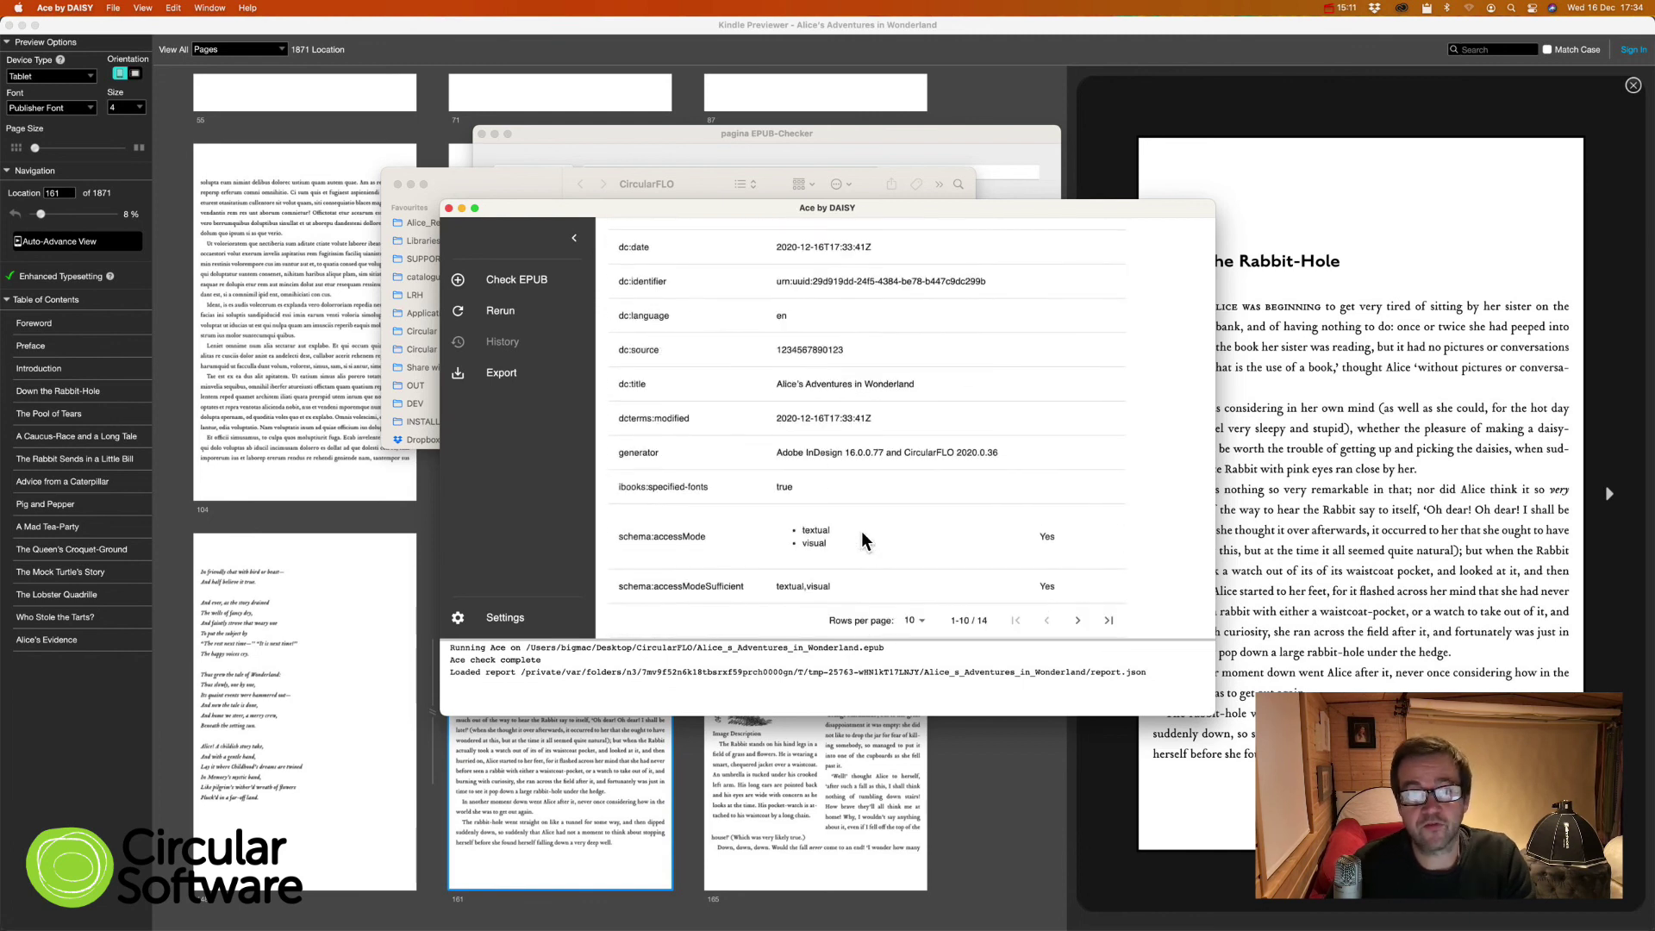
scroll(866, 527, "up", 3)
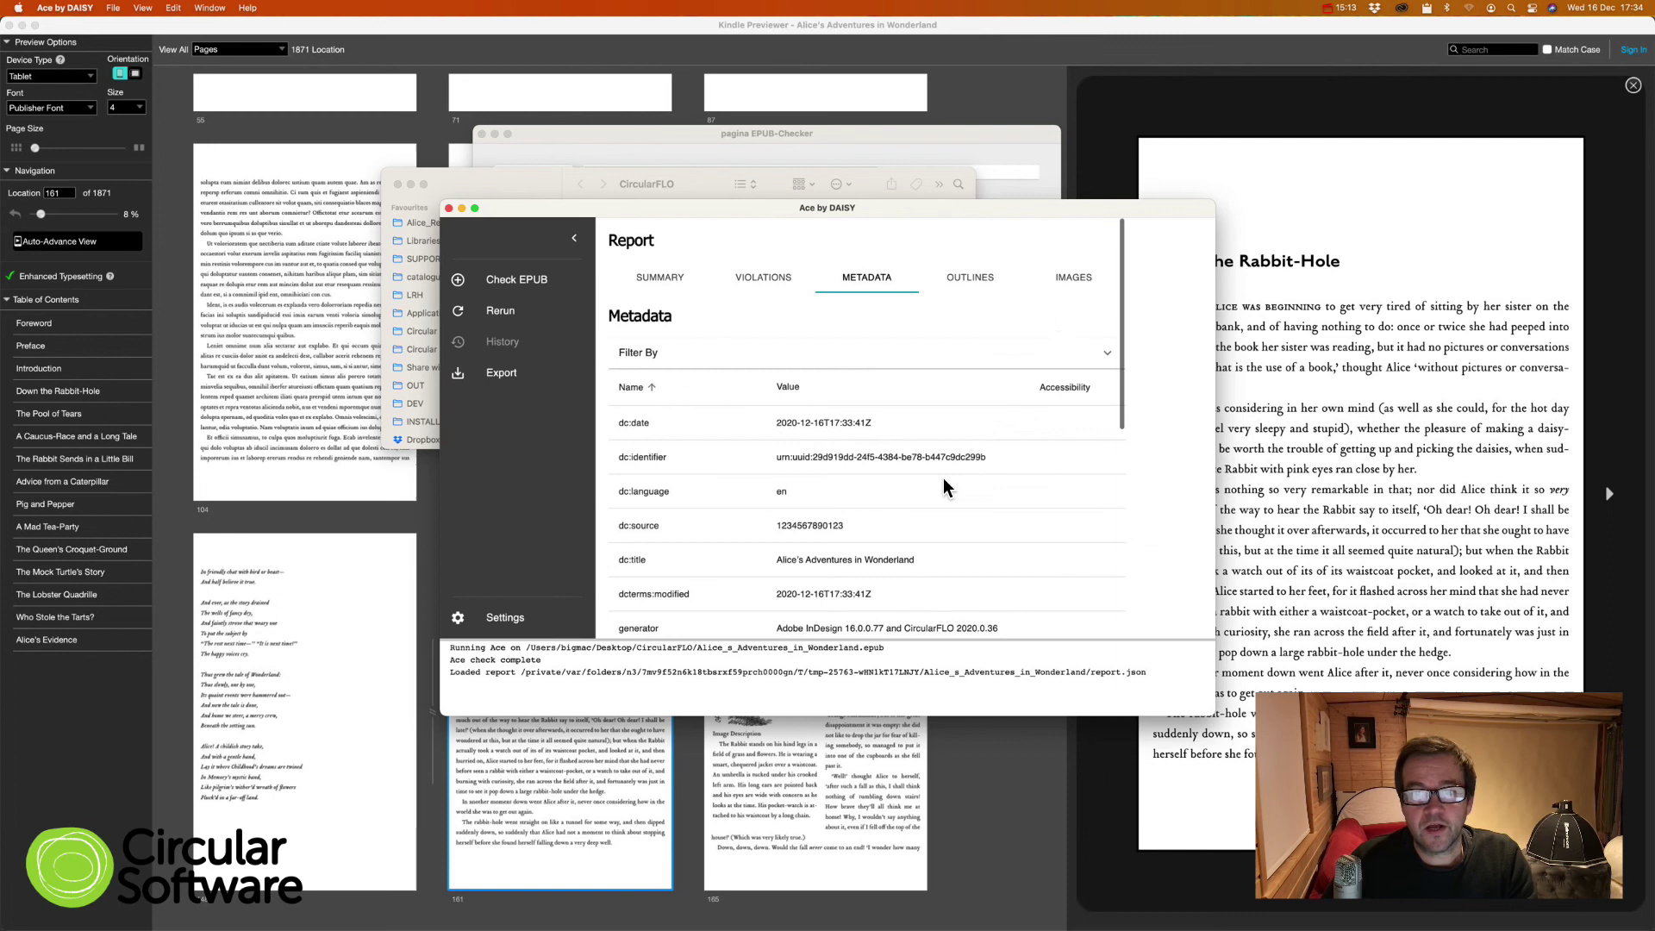
Step: Show the images section of the Ace report, enlarge the window, and read the alt text on its first page
left_click(1066, 277)
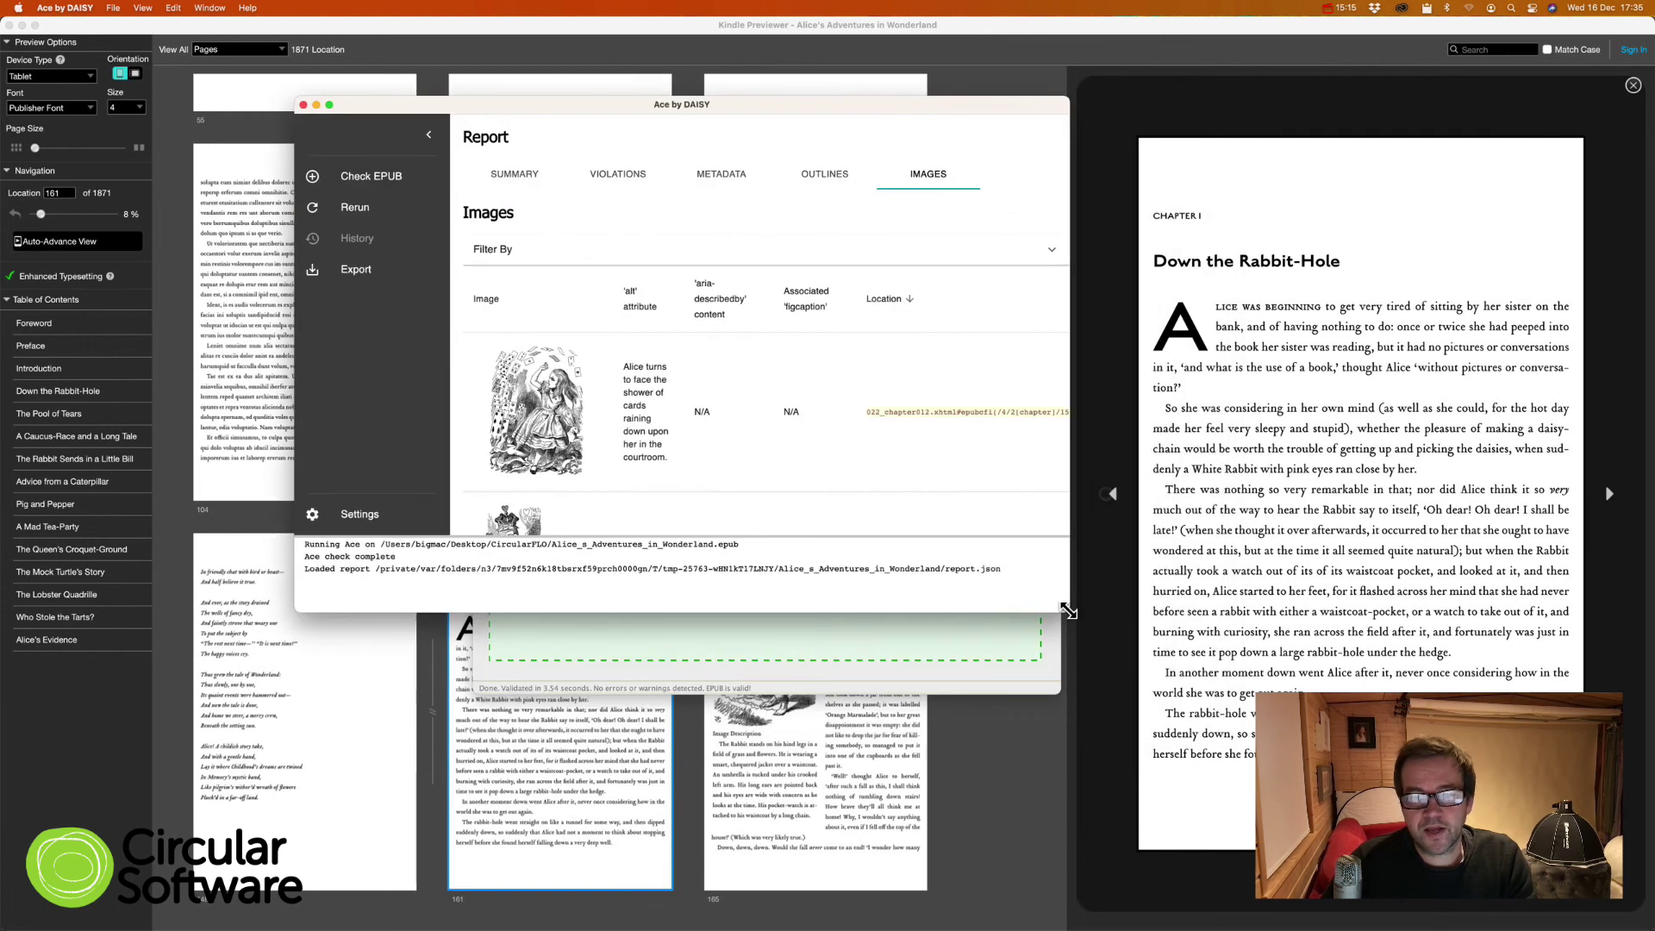
left_click_drag(1068, 610, 1402, 794)
scroll(781, 489, "down", 15)
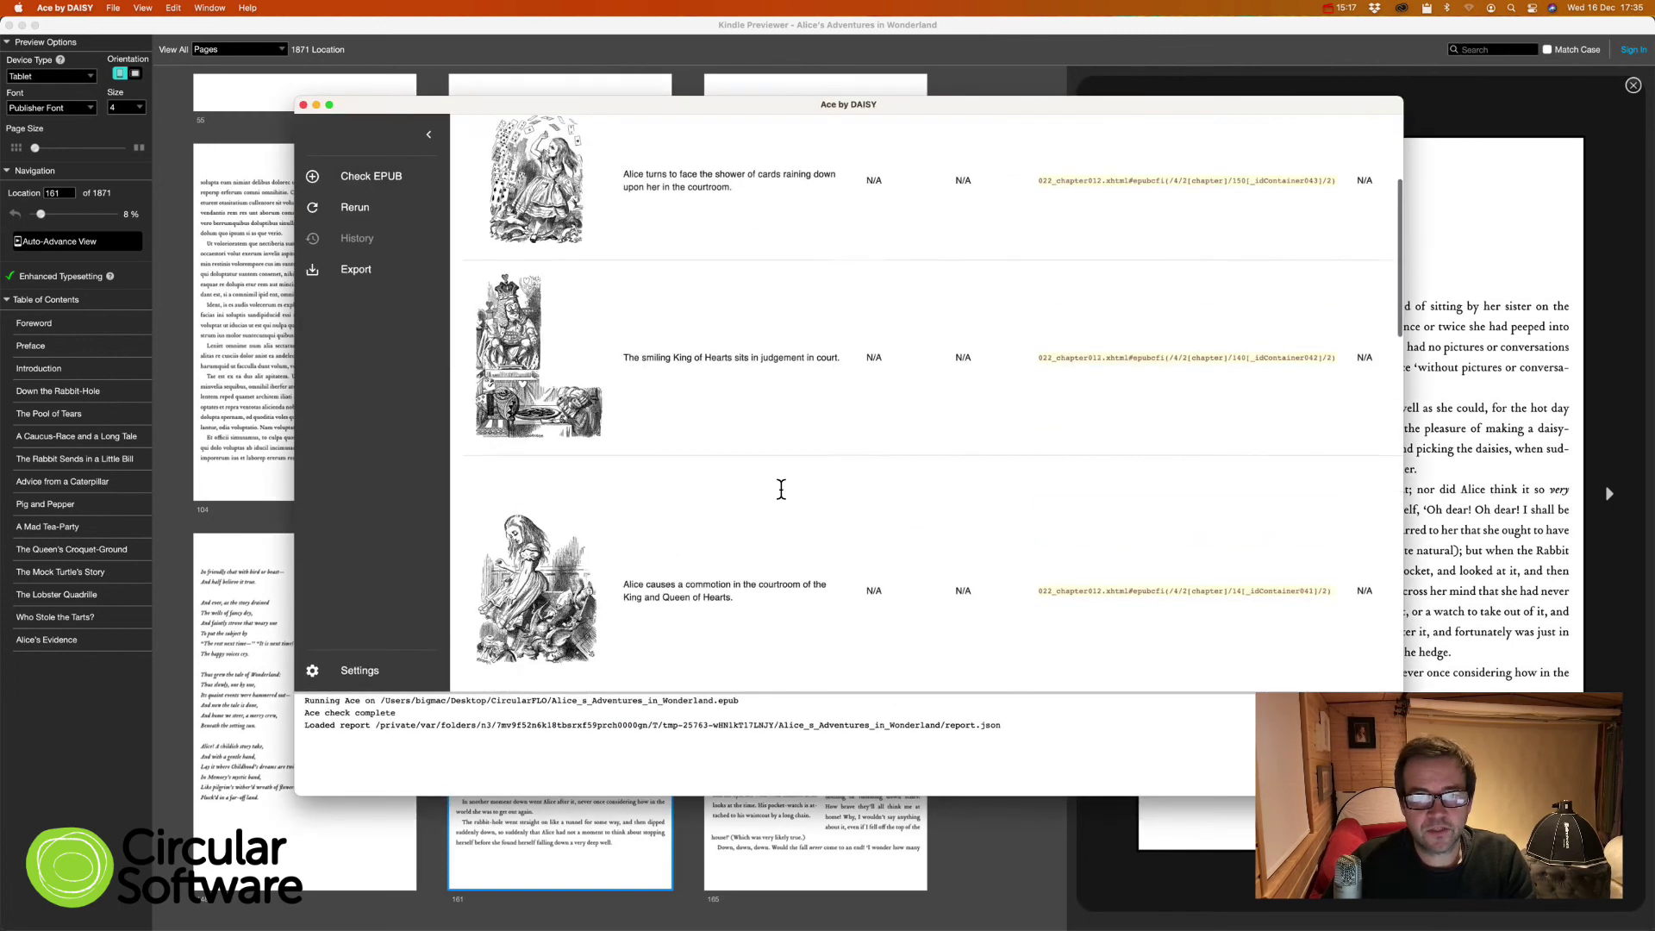
scroll(963, 582, "down", 10)
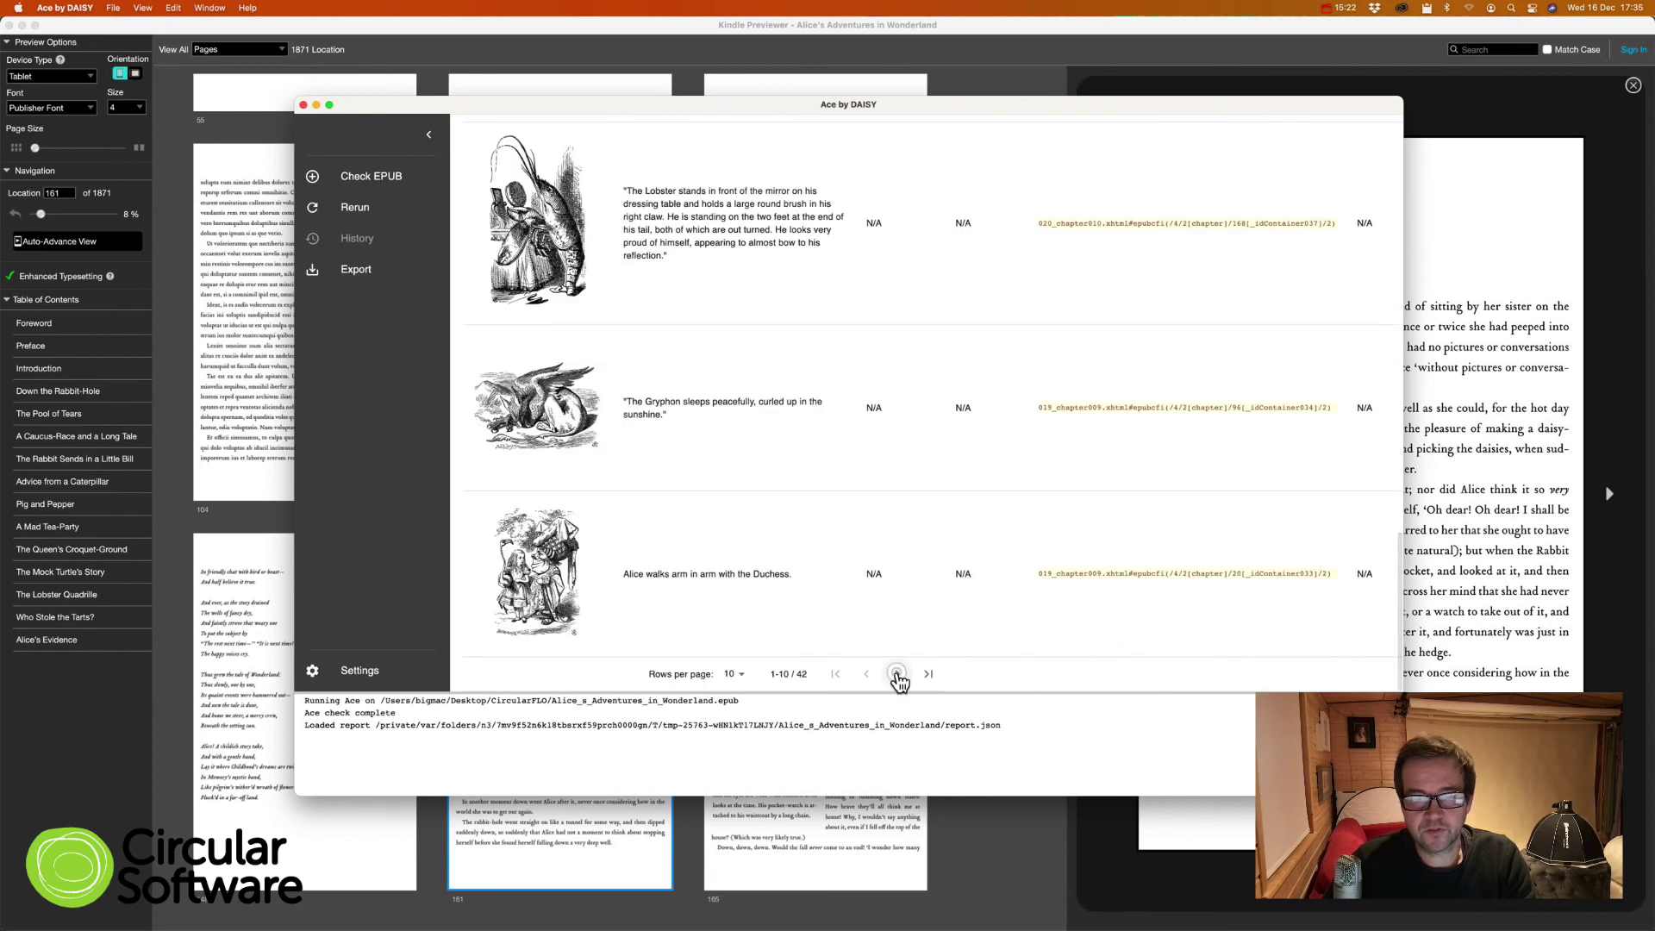
Step: Page through the remaining image entries of the report and compare their alt attributes and associated figcaptions
left_click(897, 673)
scroll(906, 464, "up", 5)
scroll(906, 465, "up", 5)
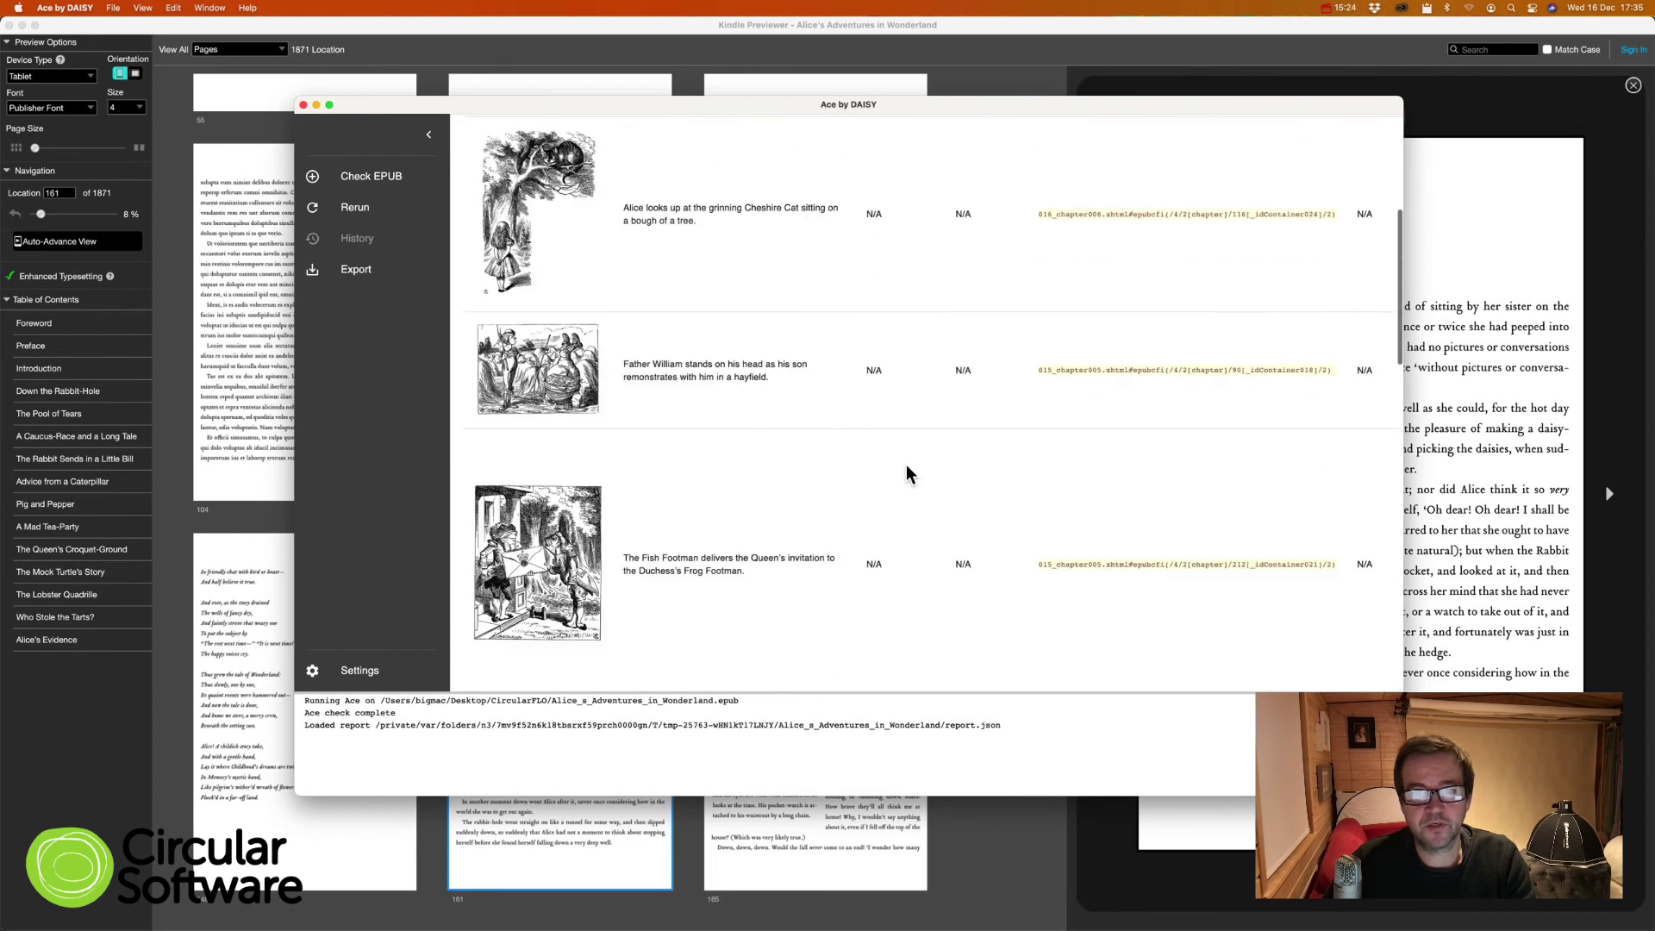
scroll(907, 466, "down", 7)
scroll(907, 465, "down", 5)
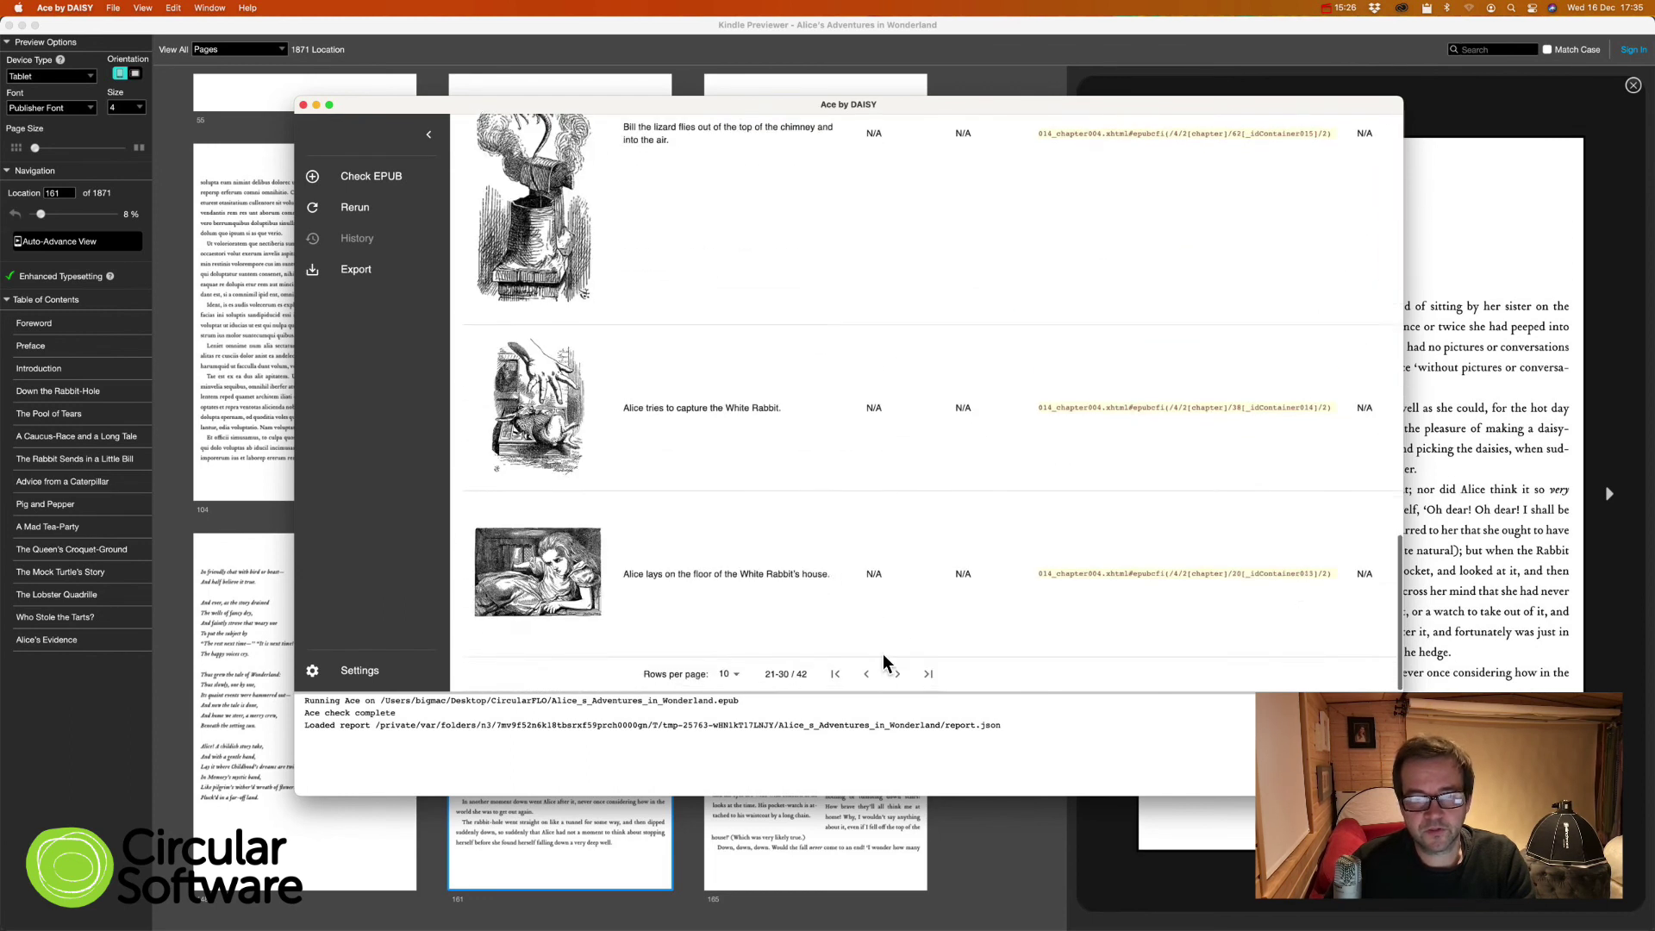
left_click(897, 674)
scroll(877, 572, "up", 4)
scroll(877, 565, "up", 3)
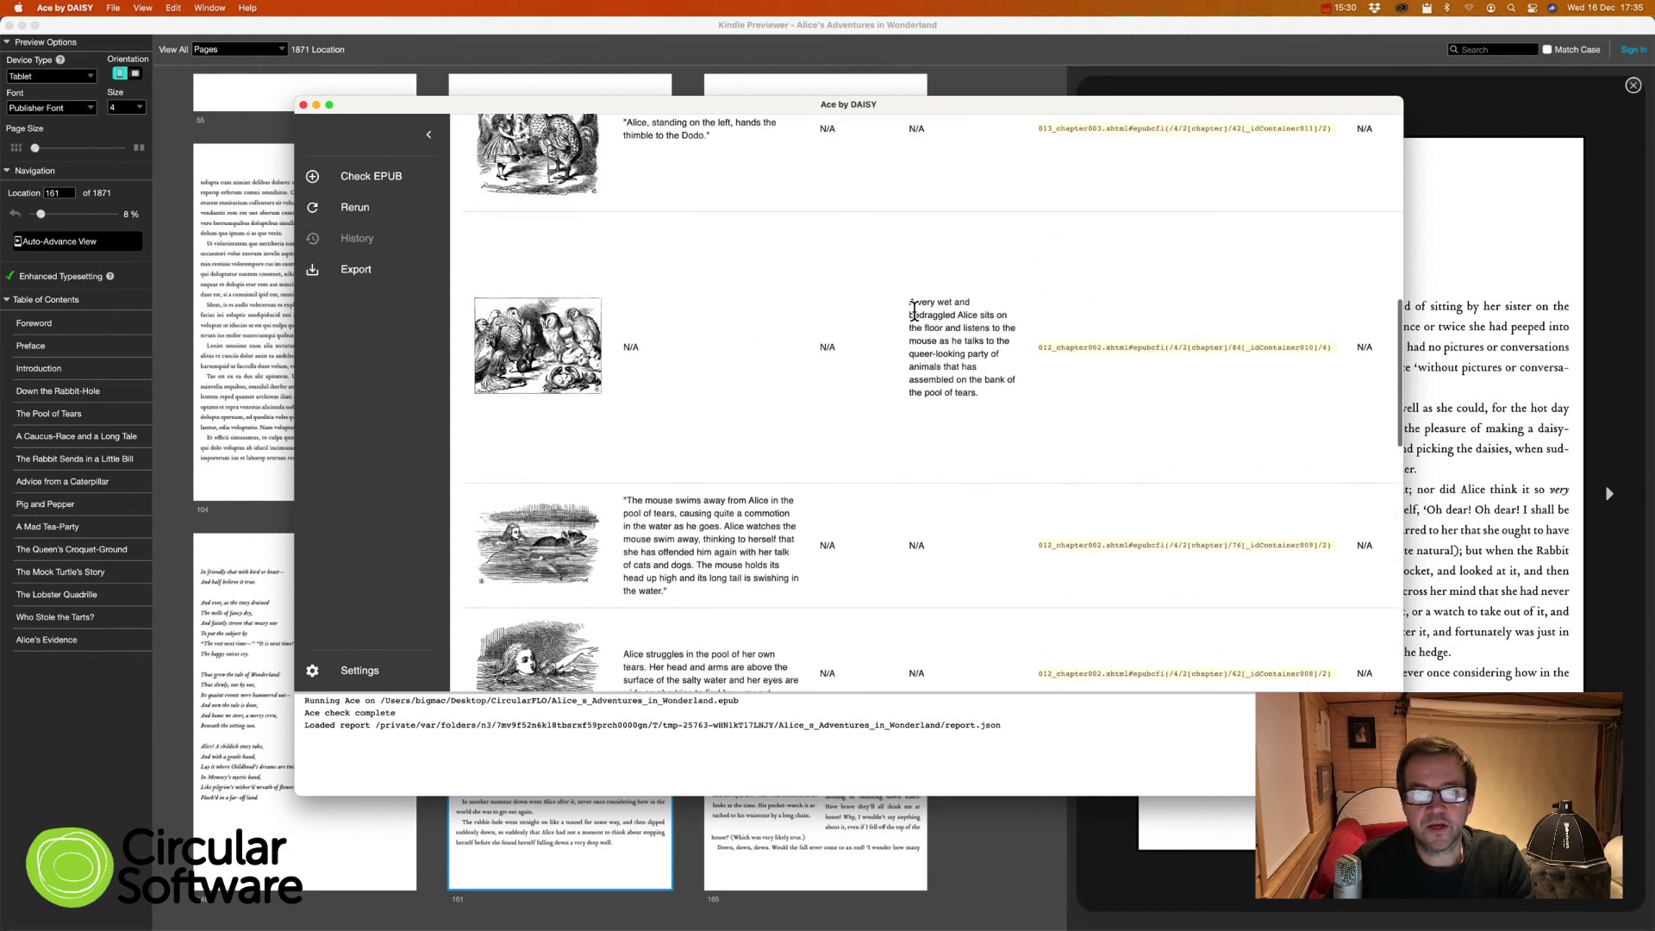
scroll(914, 315, "up", 2)
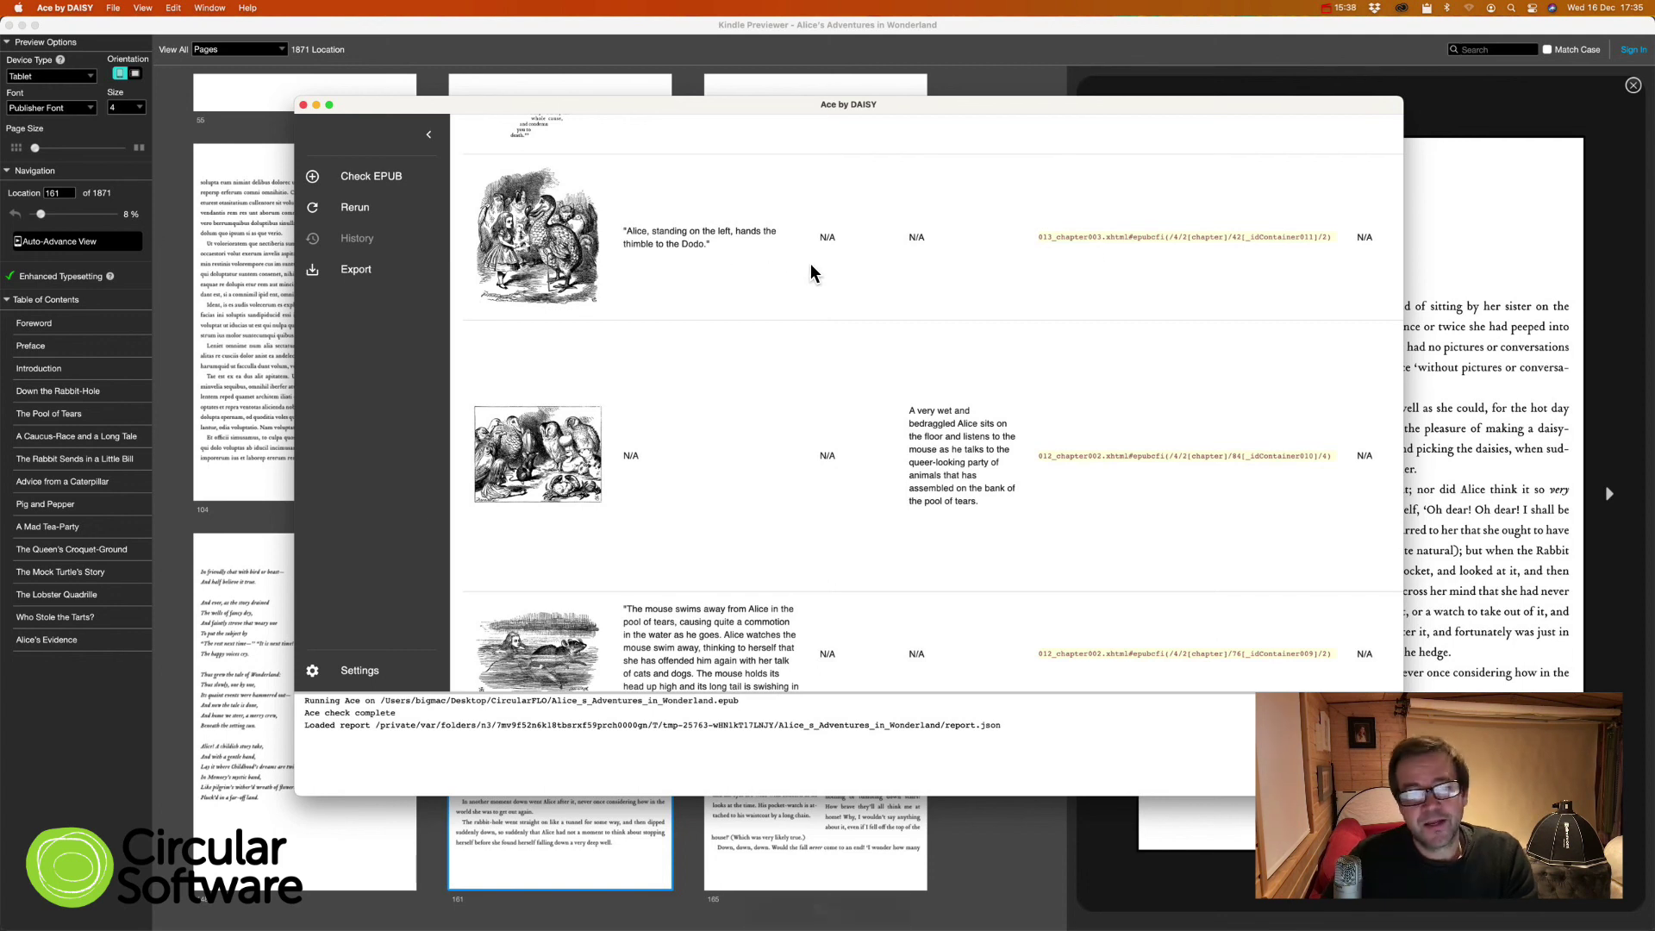
Step: Switch from the Ace report through Finder to the book in Kindle Previewer and follow the Introduction link on the Contents page
key("super+Tab")
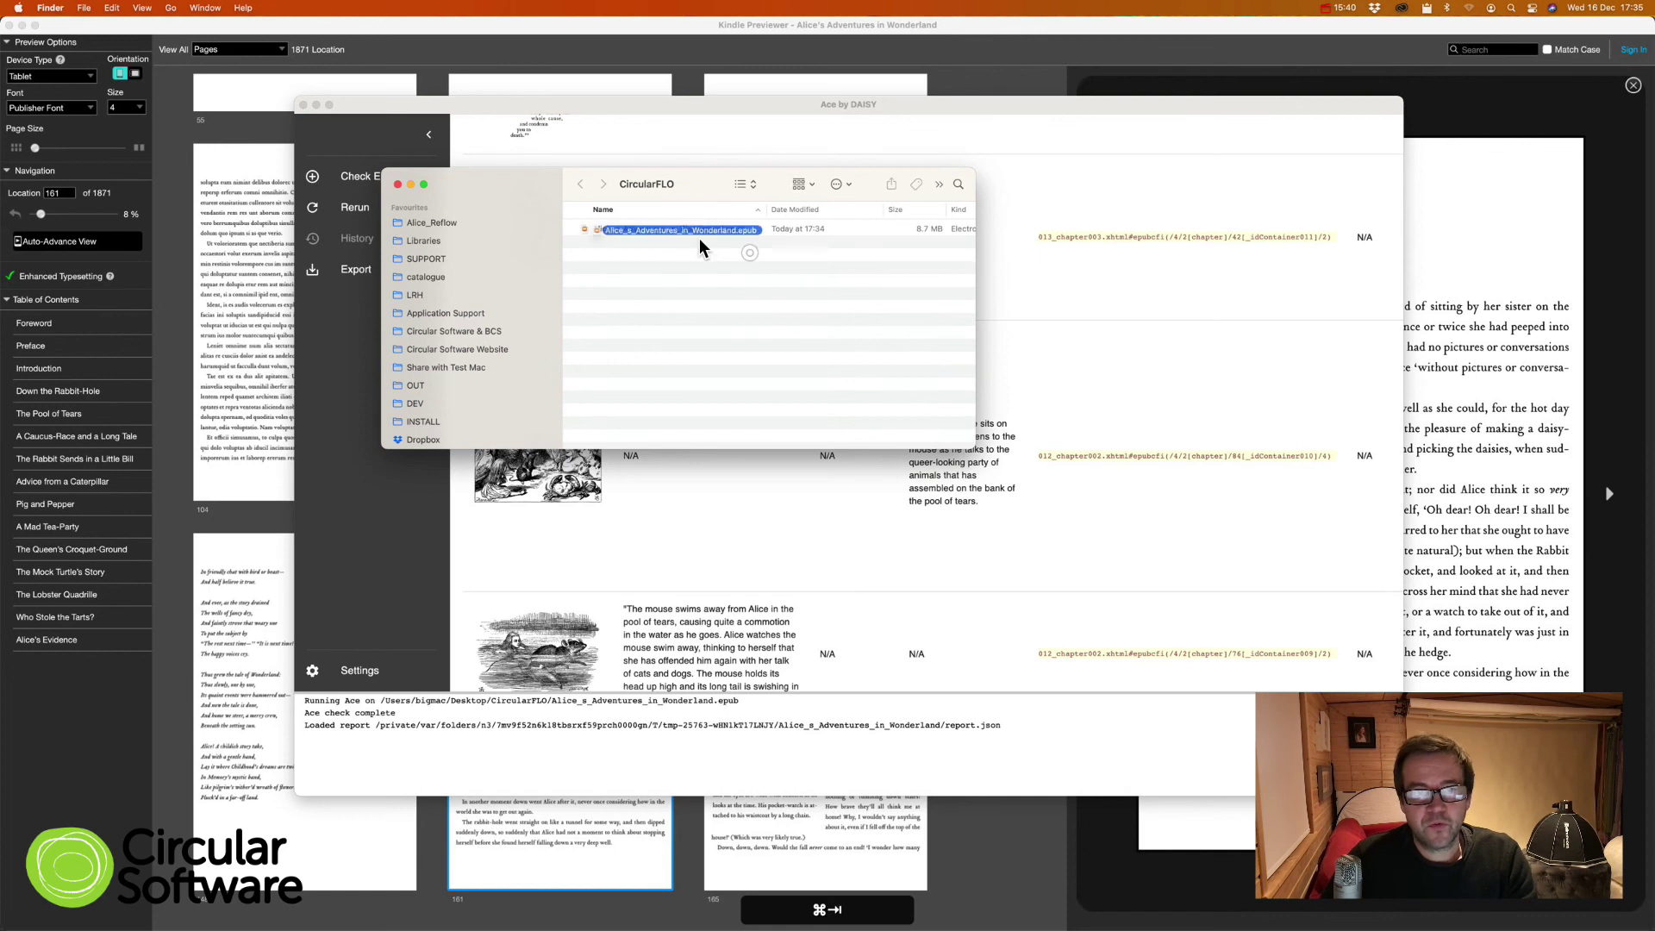
left_click_drag(700, 238, 655, 243)
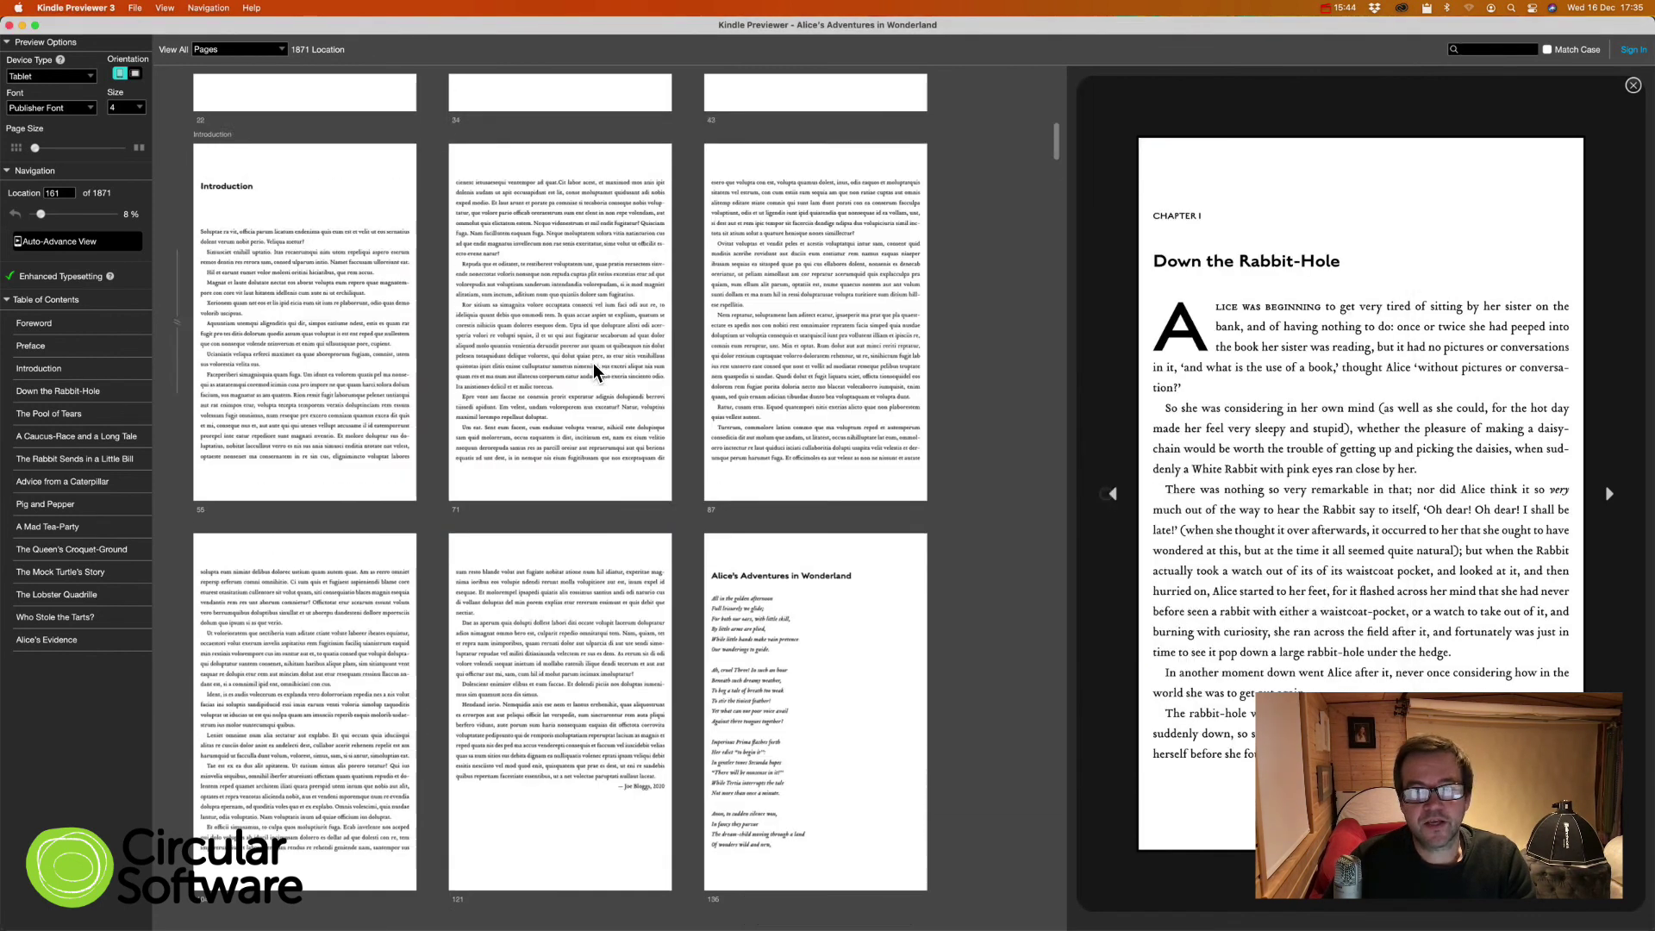
scroll(566, 277, "down", 5)
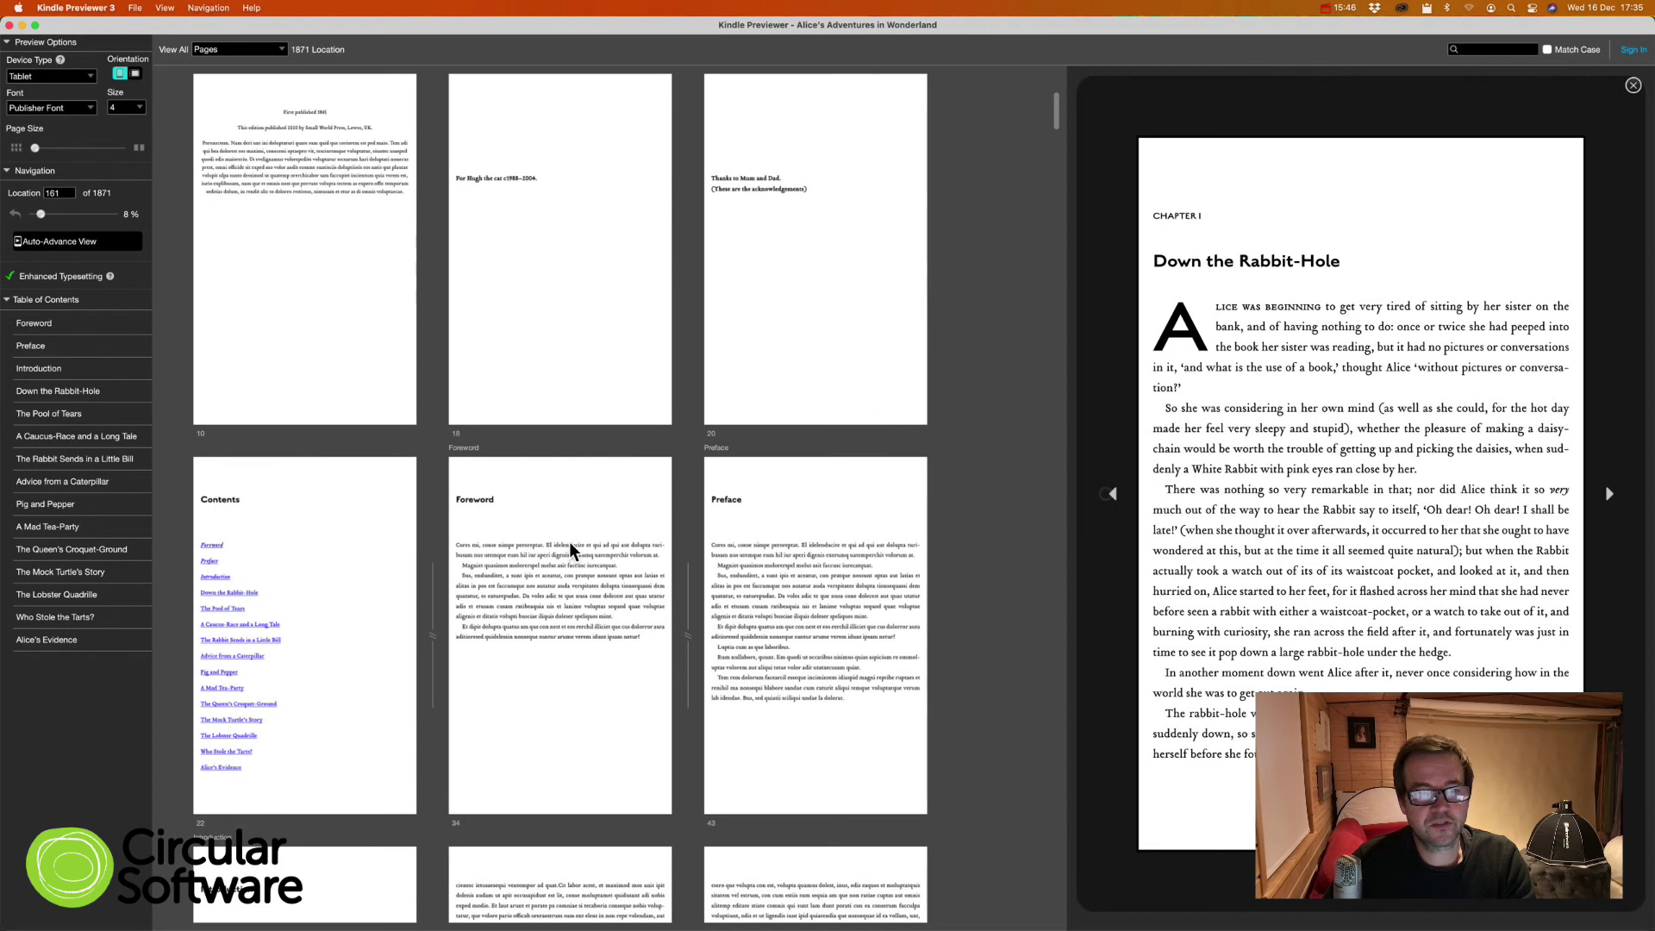
left_click(343, 577)
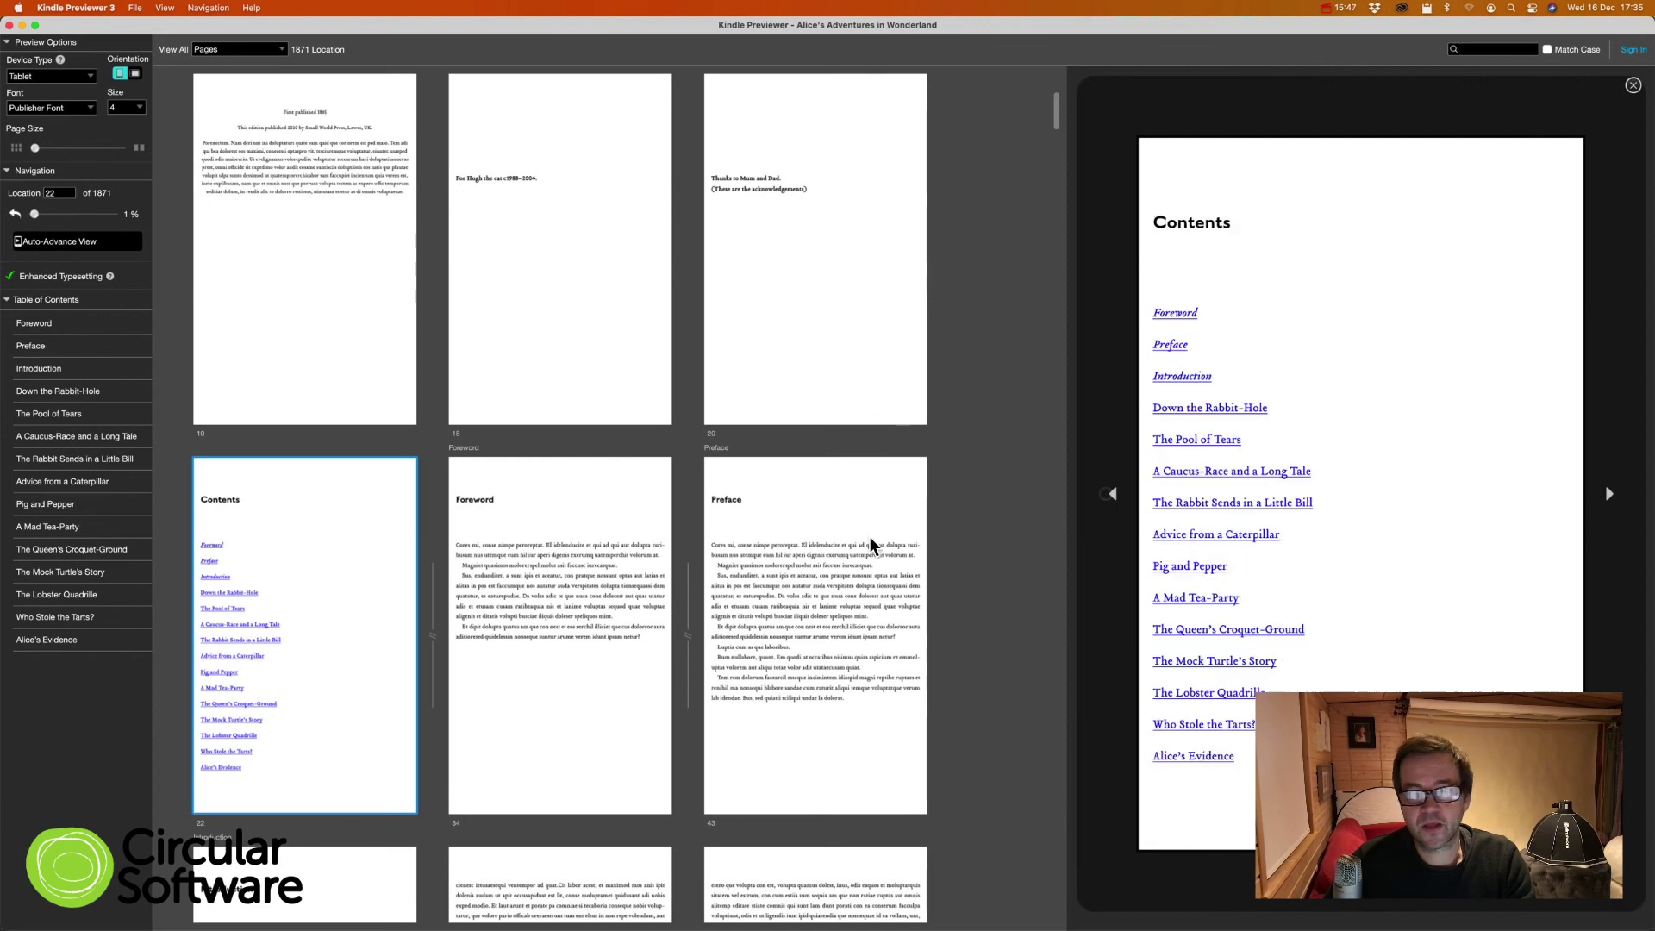
left_click(1181, 375)
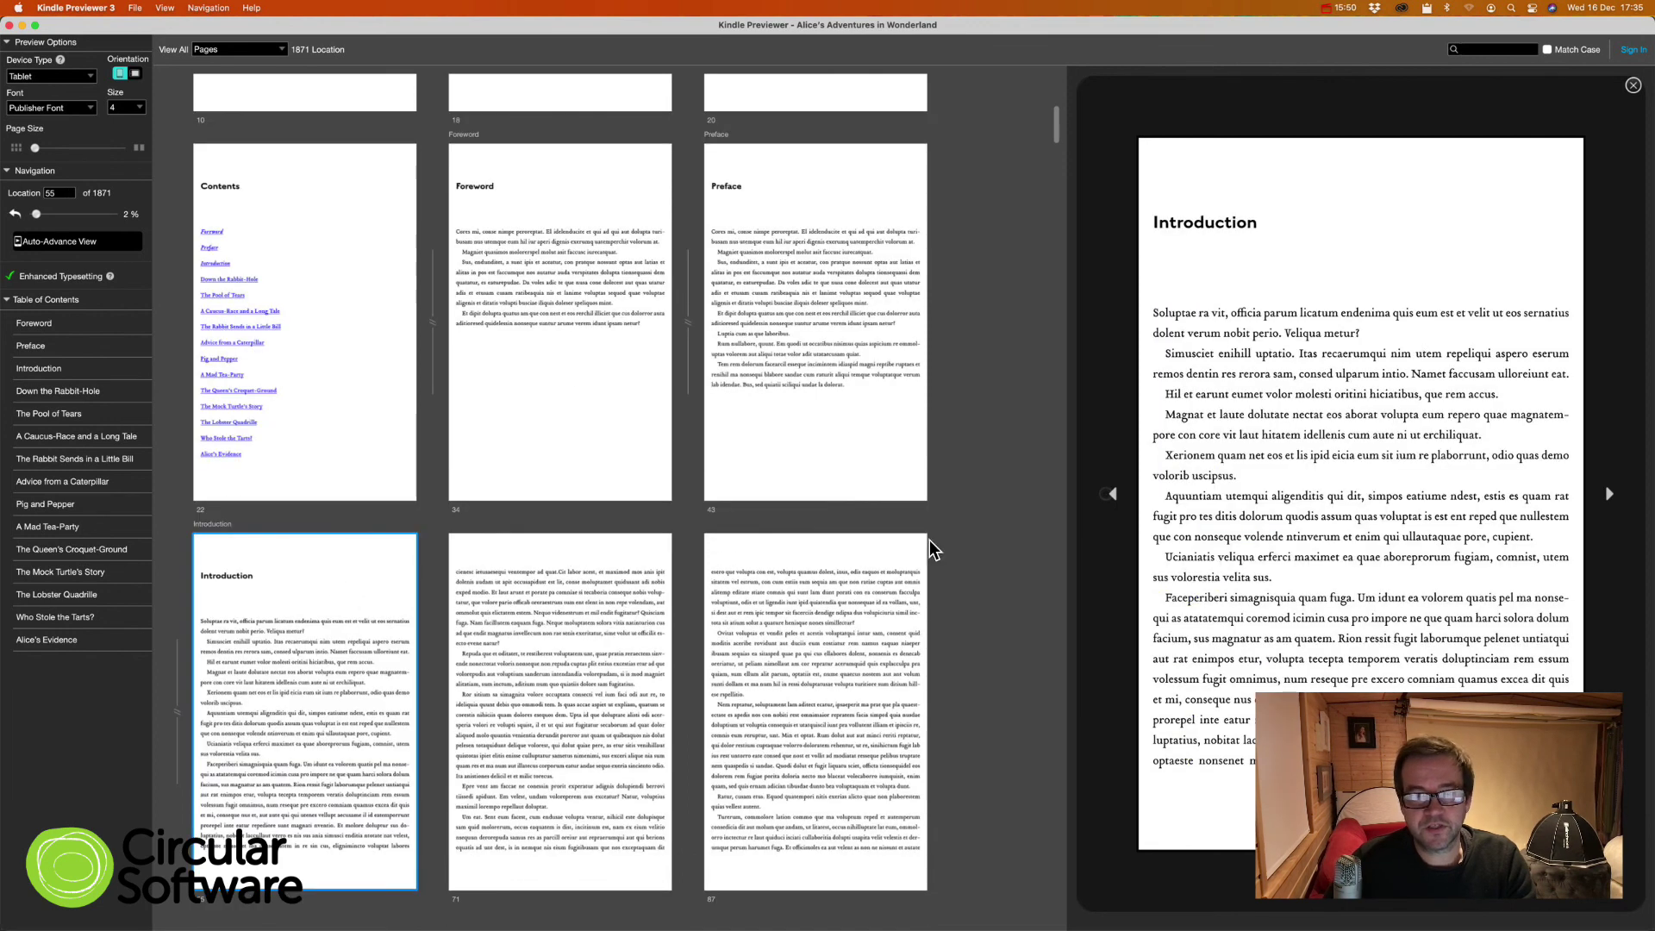
Step: Preview the Dodo illustration with its image description, and the text page before the illustration of Alice at the curtain
scroll(872, 572, "down", 20)
left_click(810, 422)
left_click(618, 300)
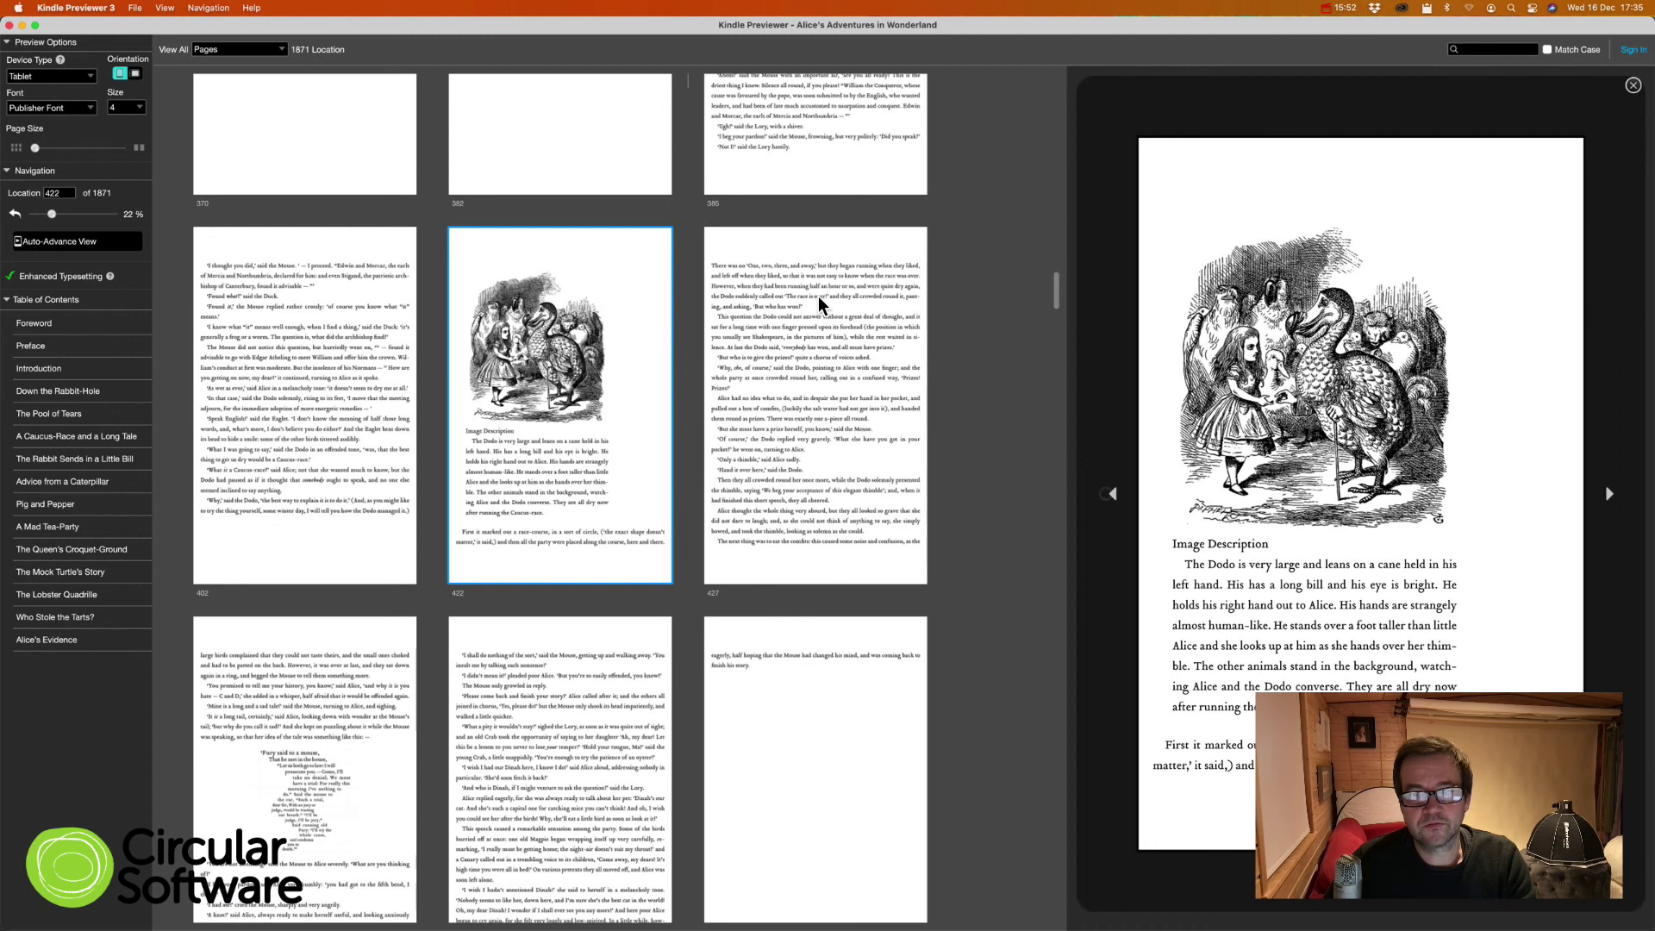
scroll(819, 298, "up", 15)
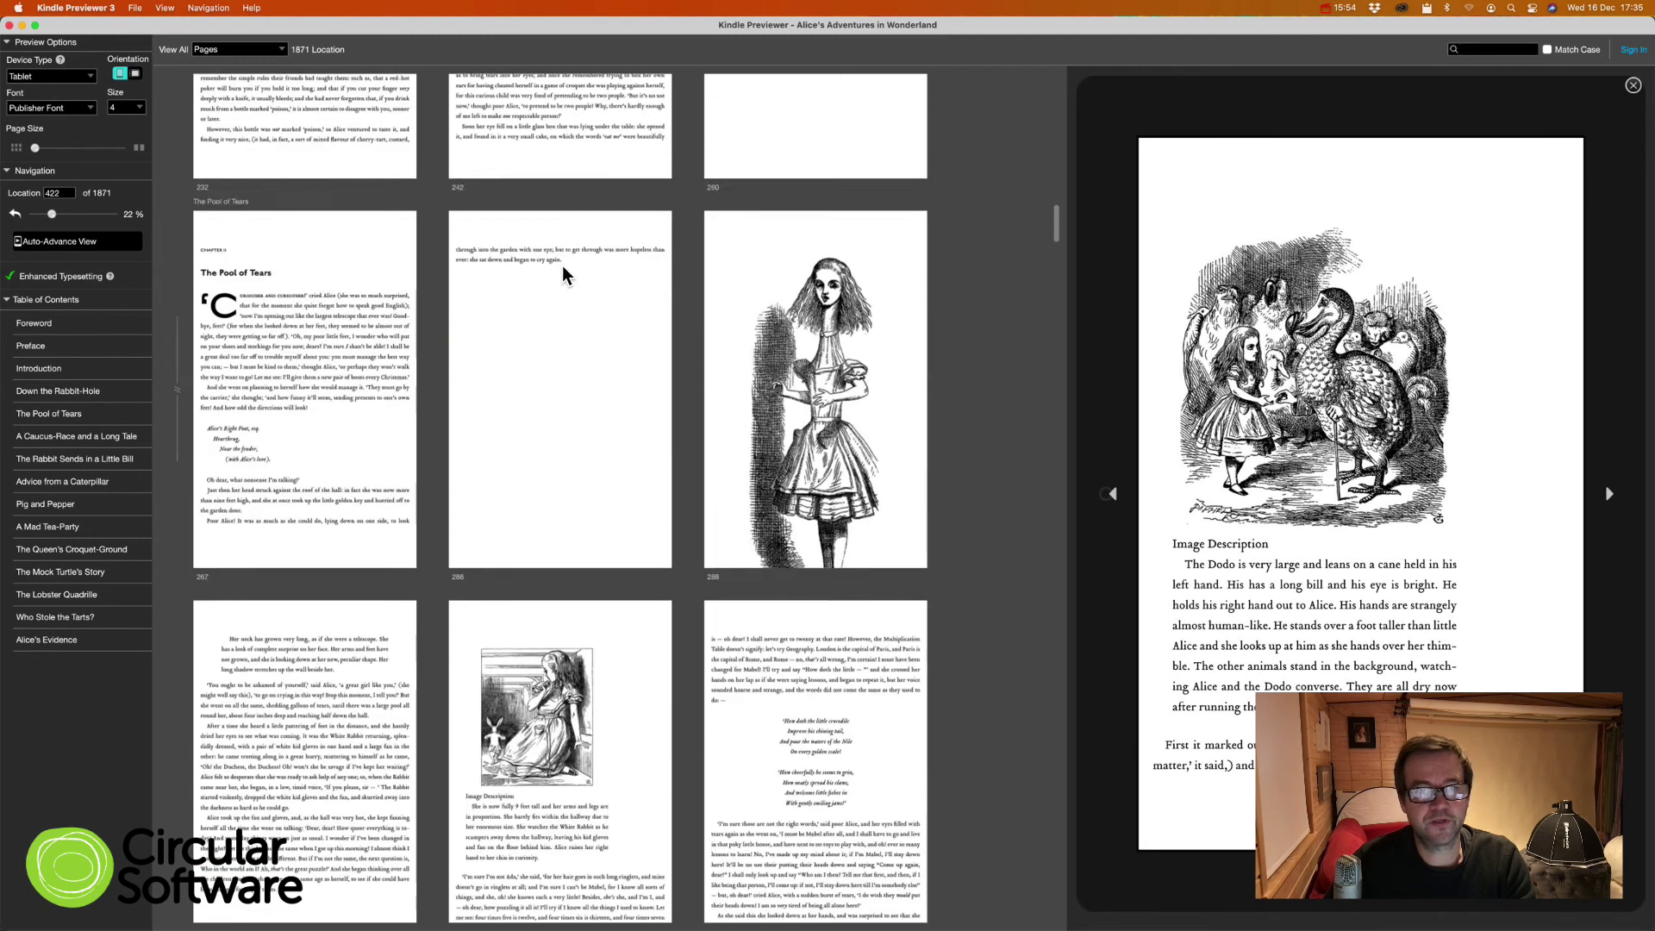
scroll(562, 267, "up", 10)
left_click(560, 332)
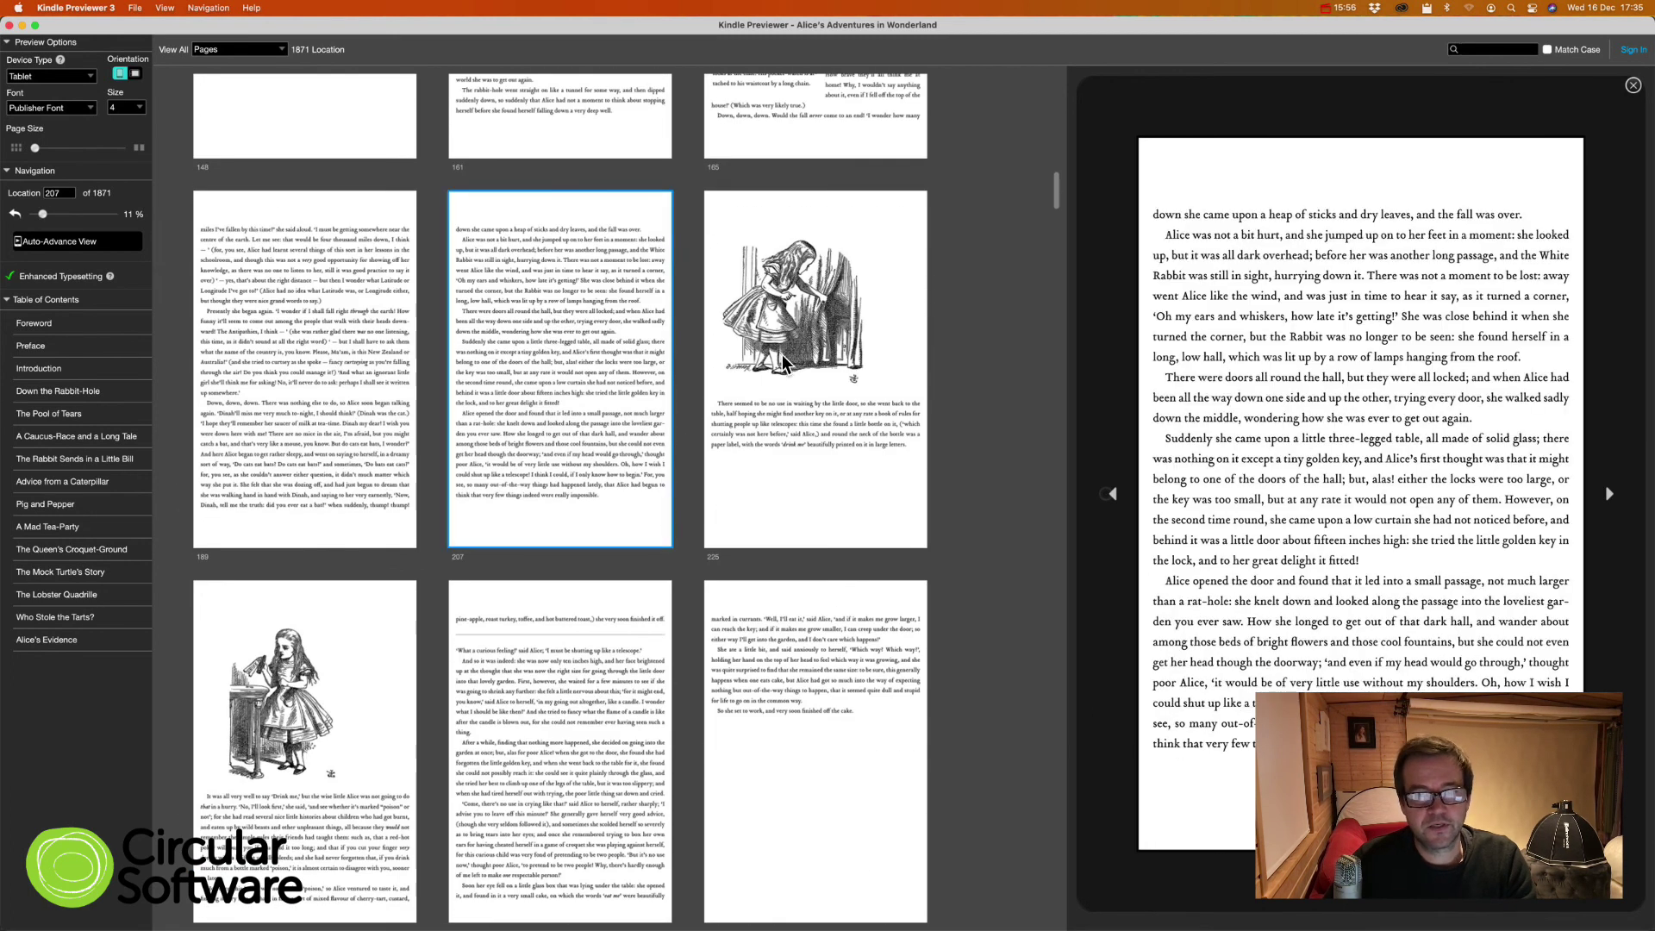
Step: Preview the Foreword and Preface pages, and use the table of contents to visit Introduction and Down the Rabbit-Hole
scroll(783, 356, "up", 15)
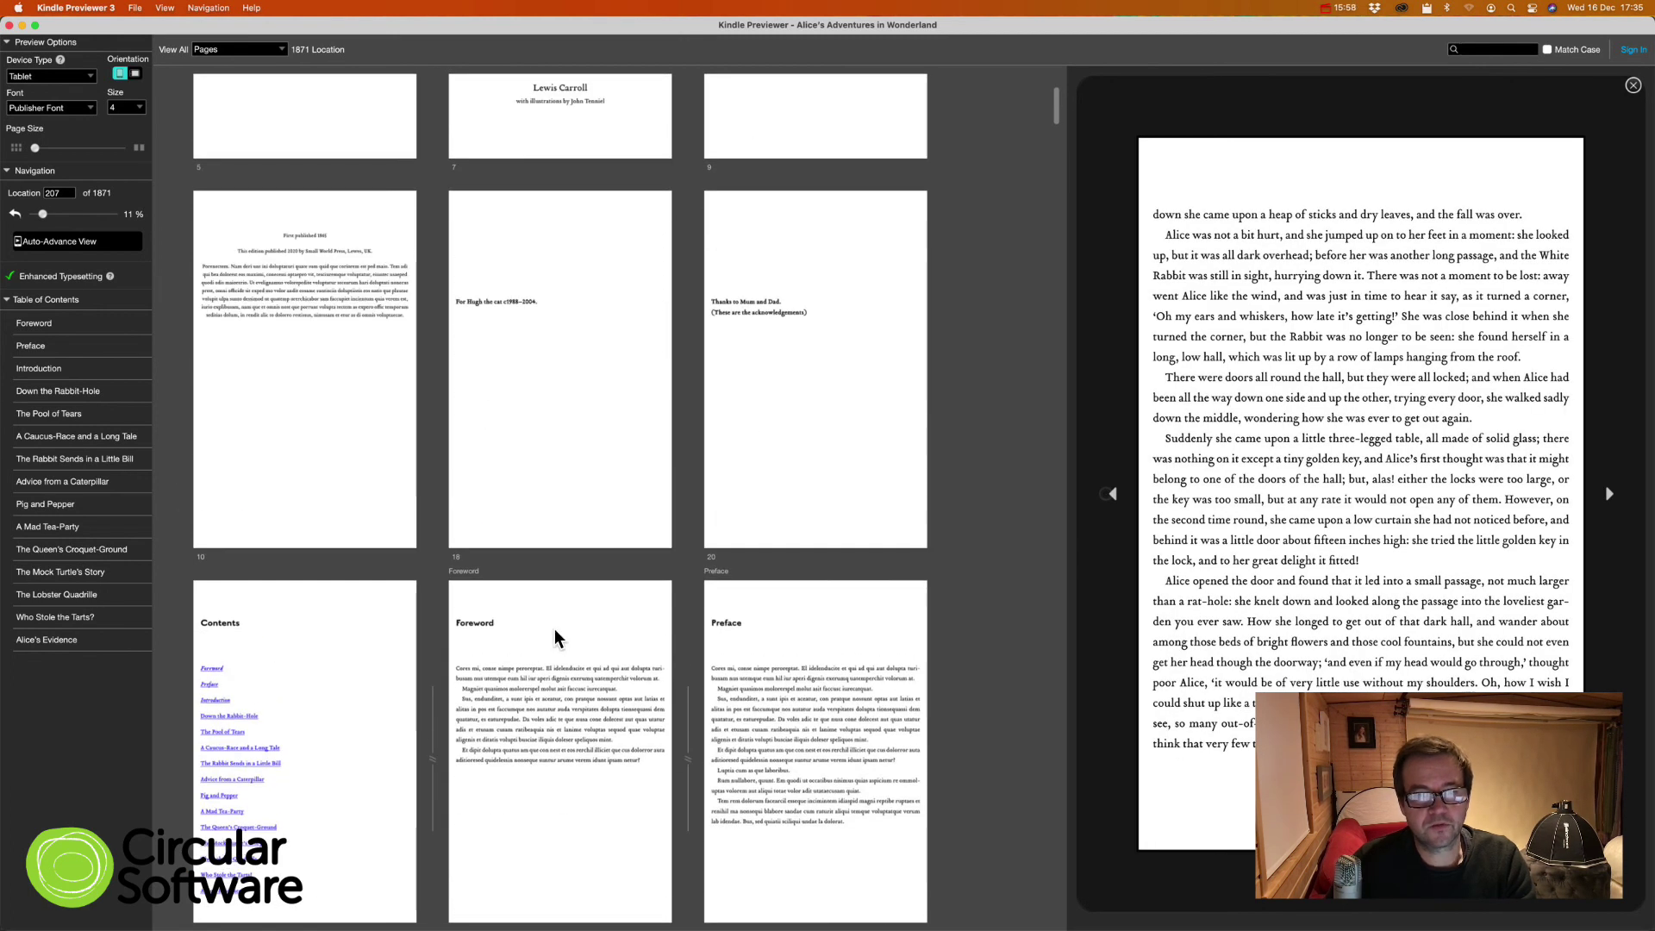
left_click(555, 634)
left_click(762, 659)
scroll(733, 637, "down", 15)
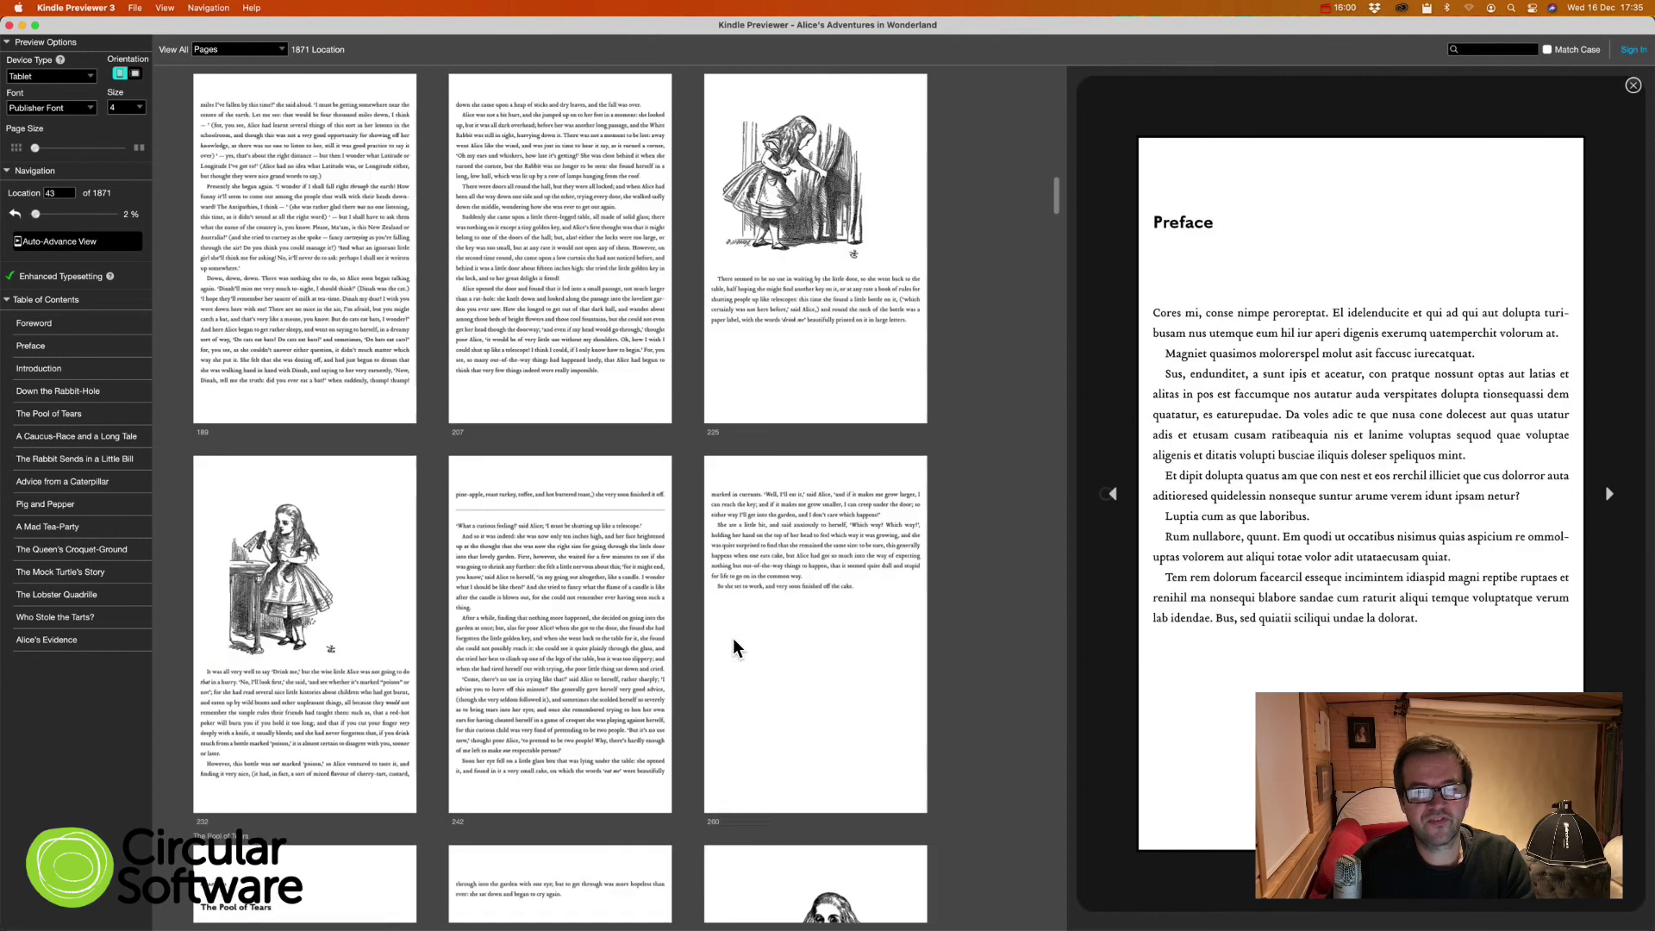
left_click(39, 369)
left_click(40, 391)
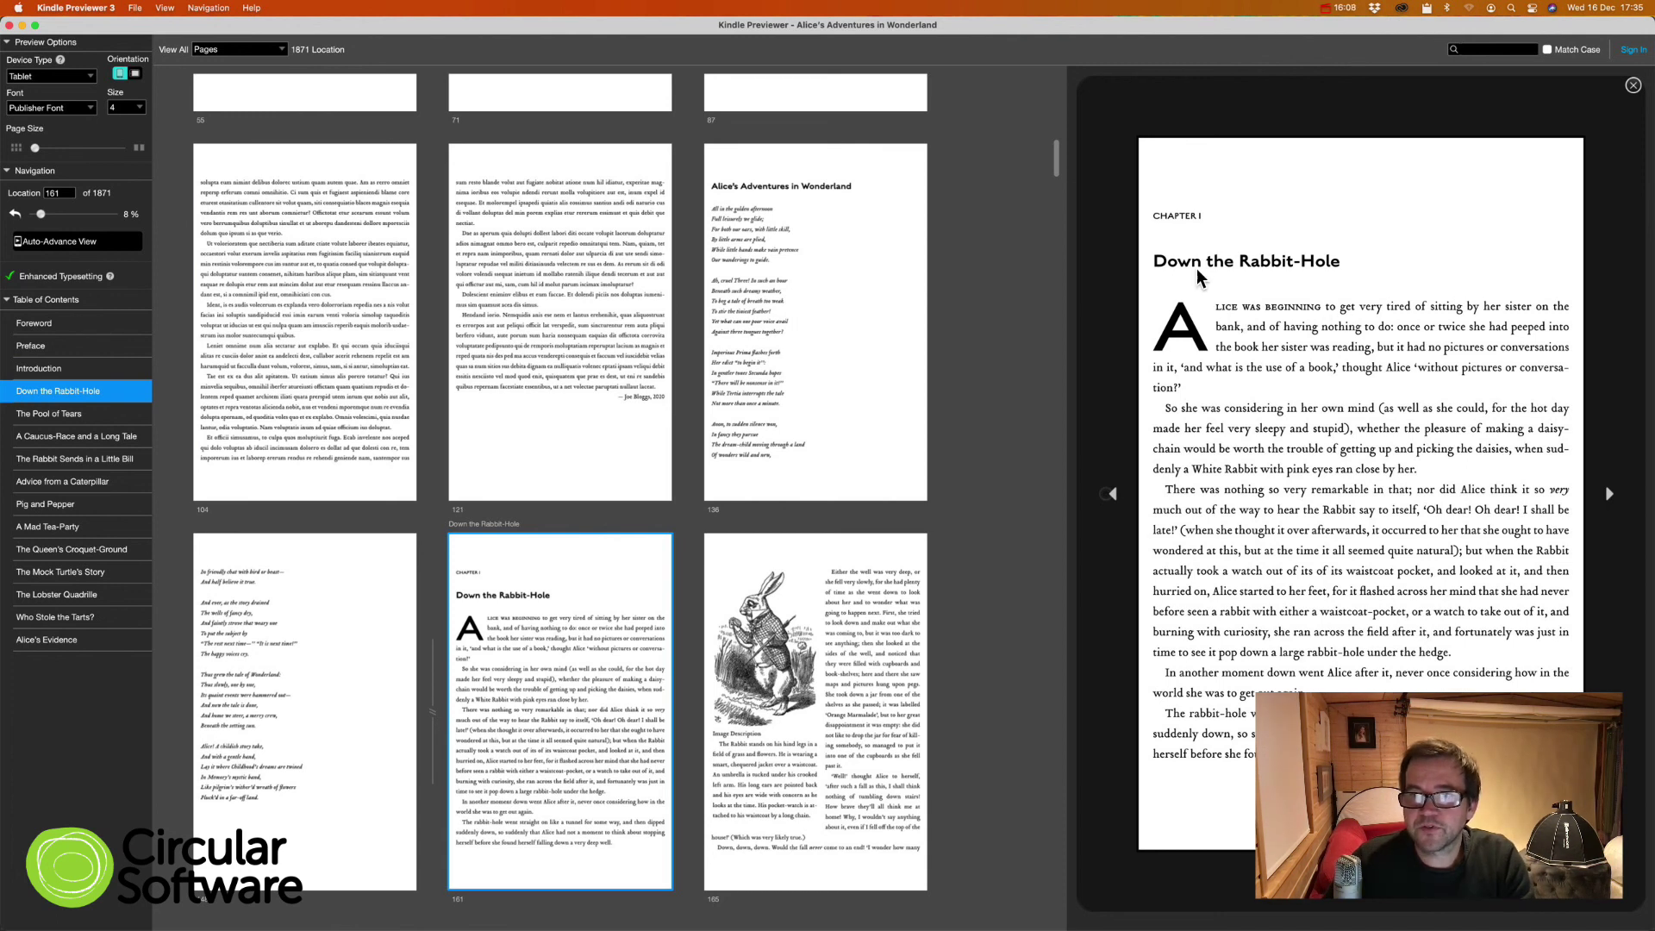
Step: Advance to the White Rabbit illustration page and select a passage of the body text beside the image
left_click(1608, 497)
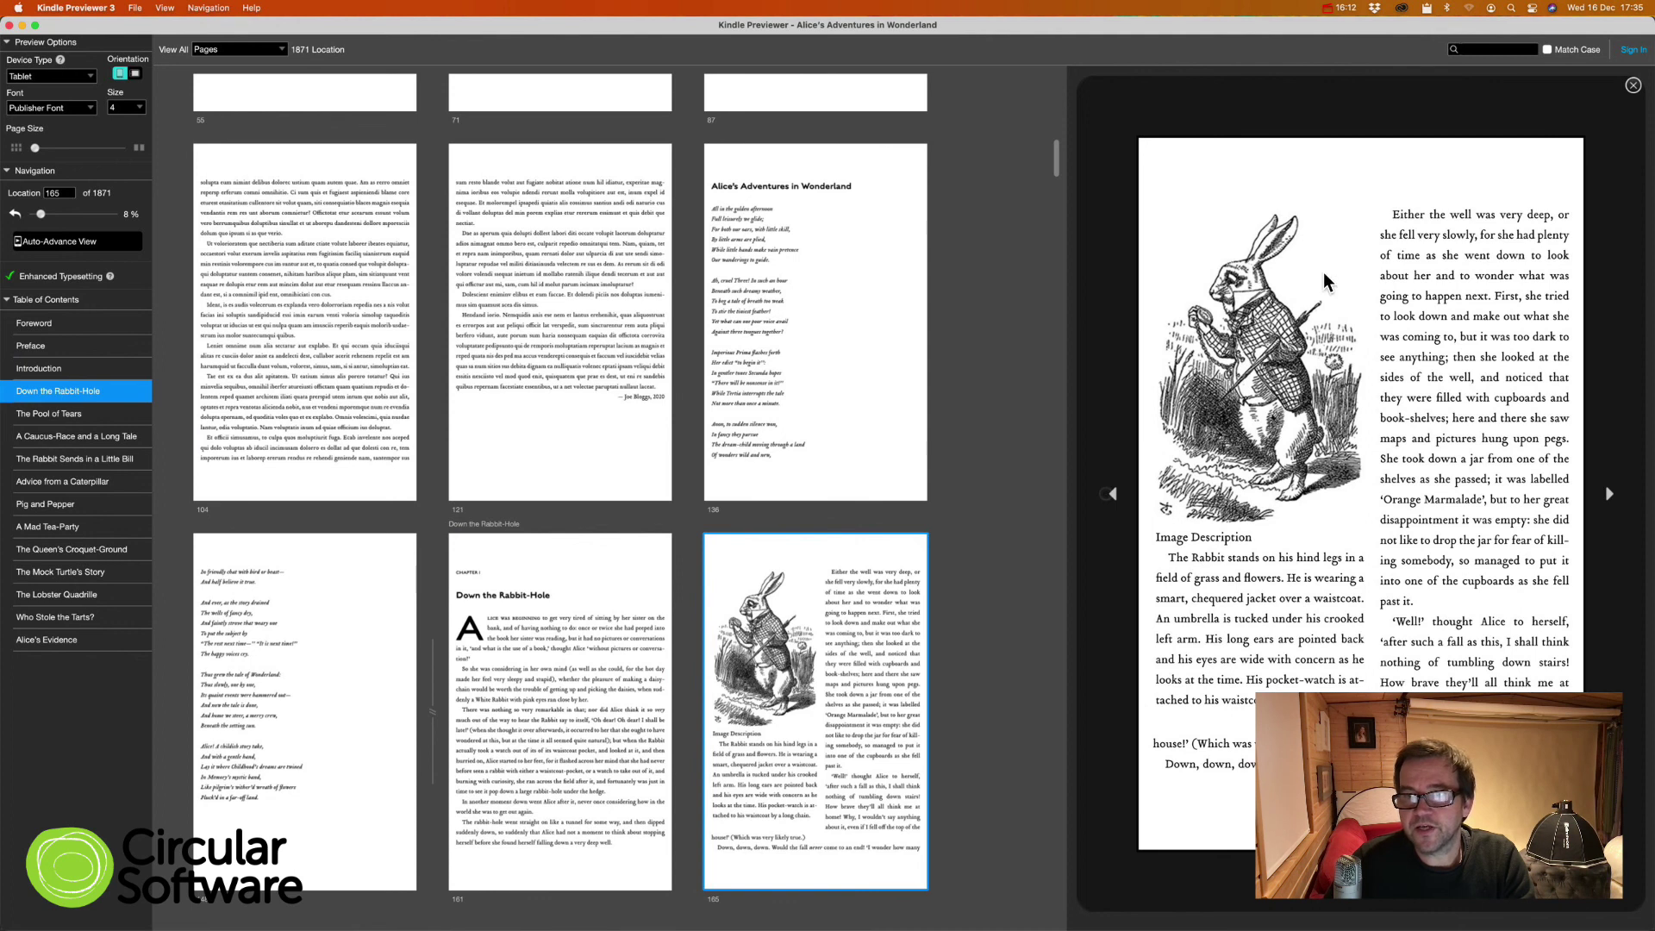
left_click_drag(1405, 337, 1540, 501)
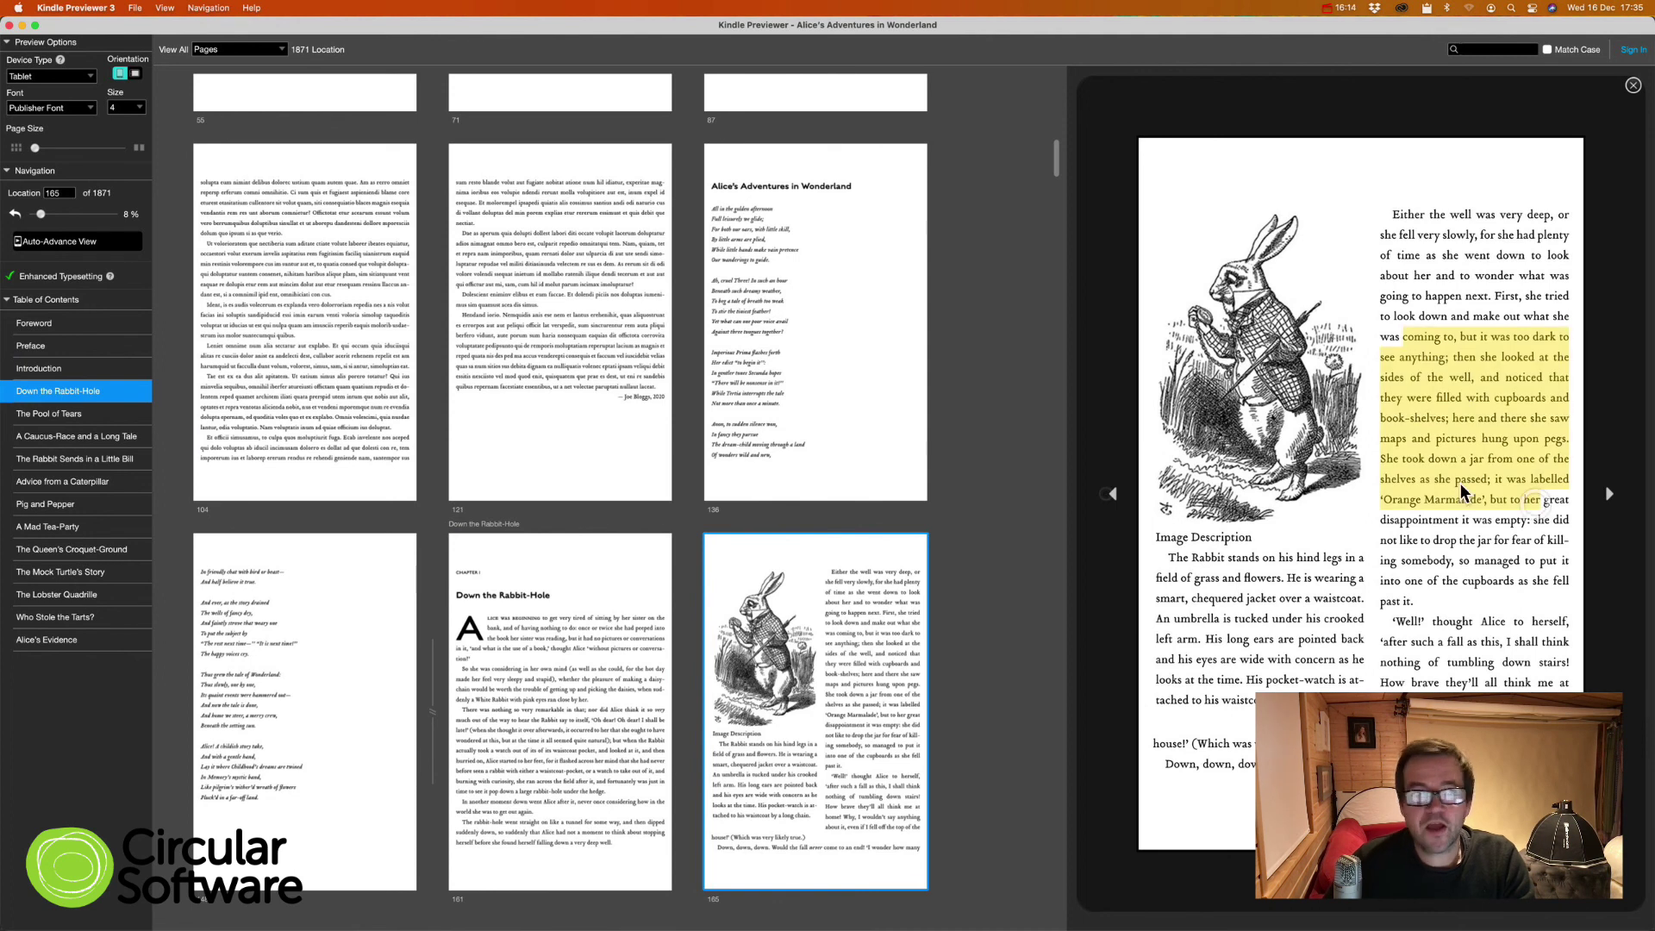
Step: Set the preview text size to 5 and try the Baskerville font before restoring Publisher Font
left_click(136, 108)
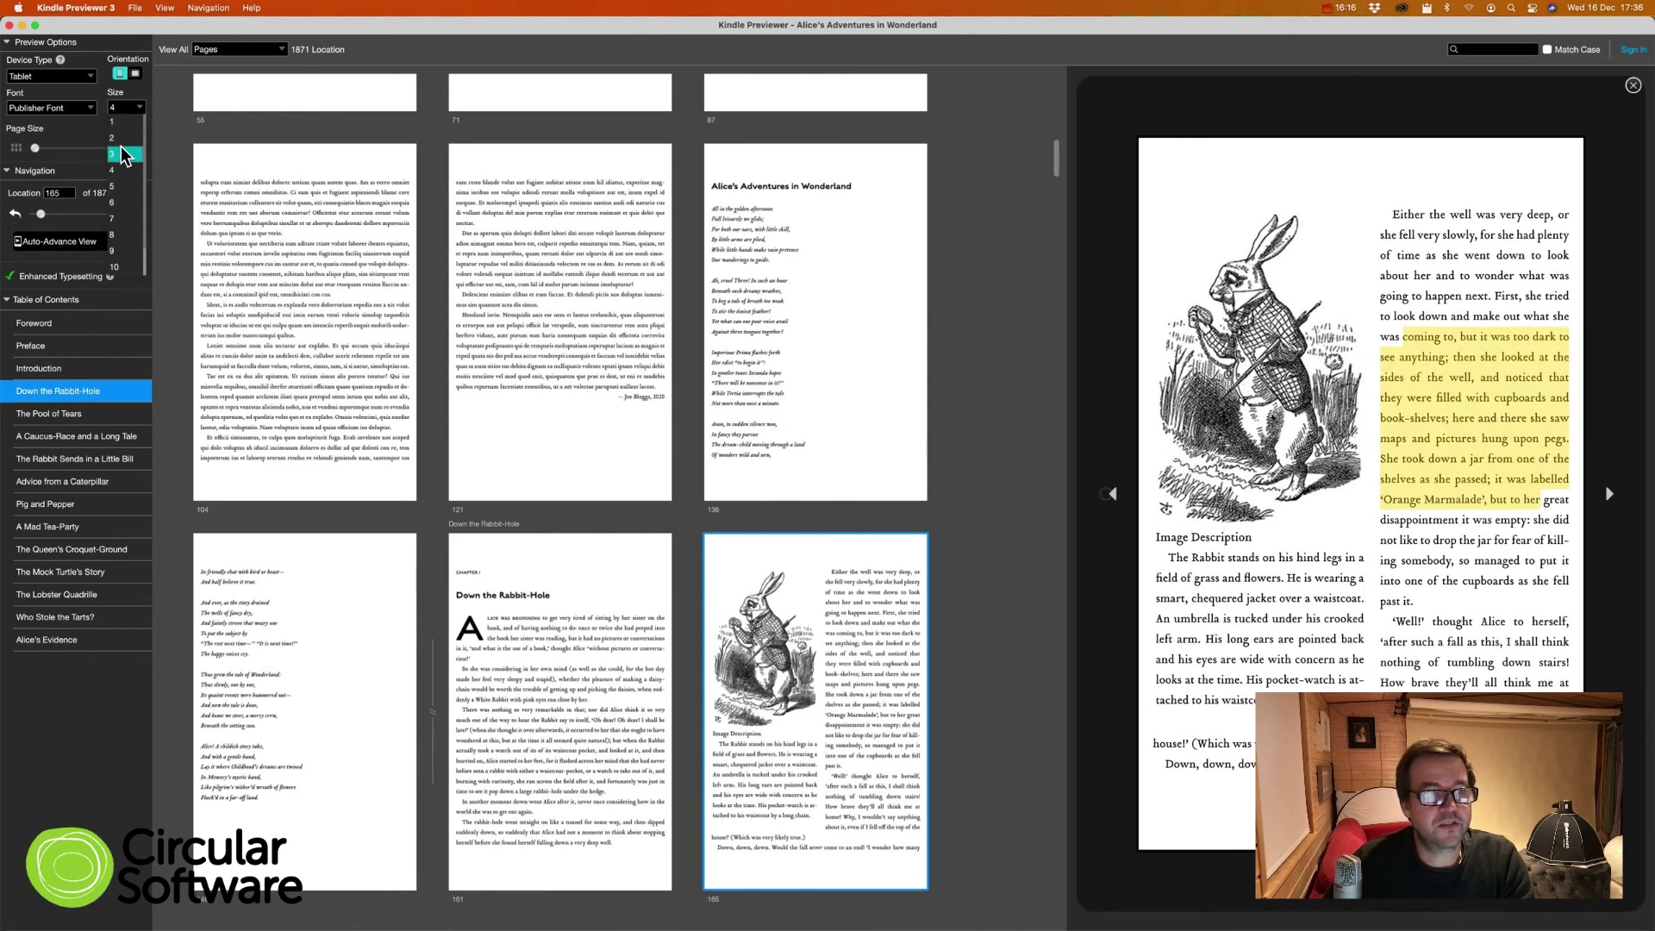
left_click(121, 184)
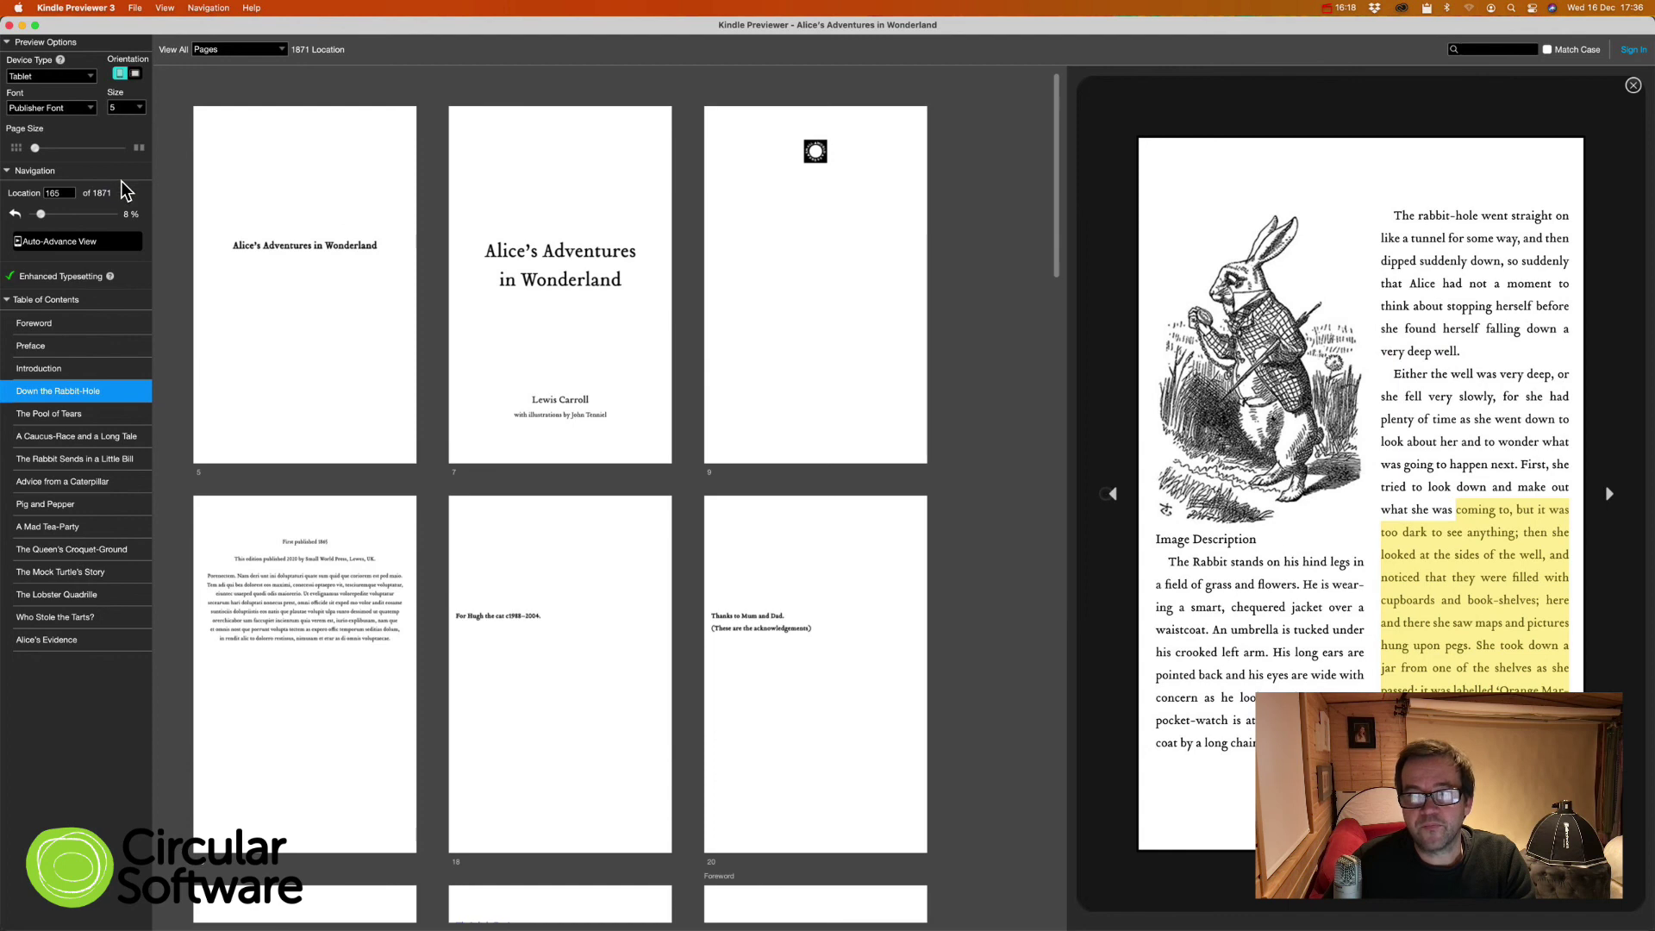
left_click(83, 108)
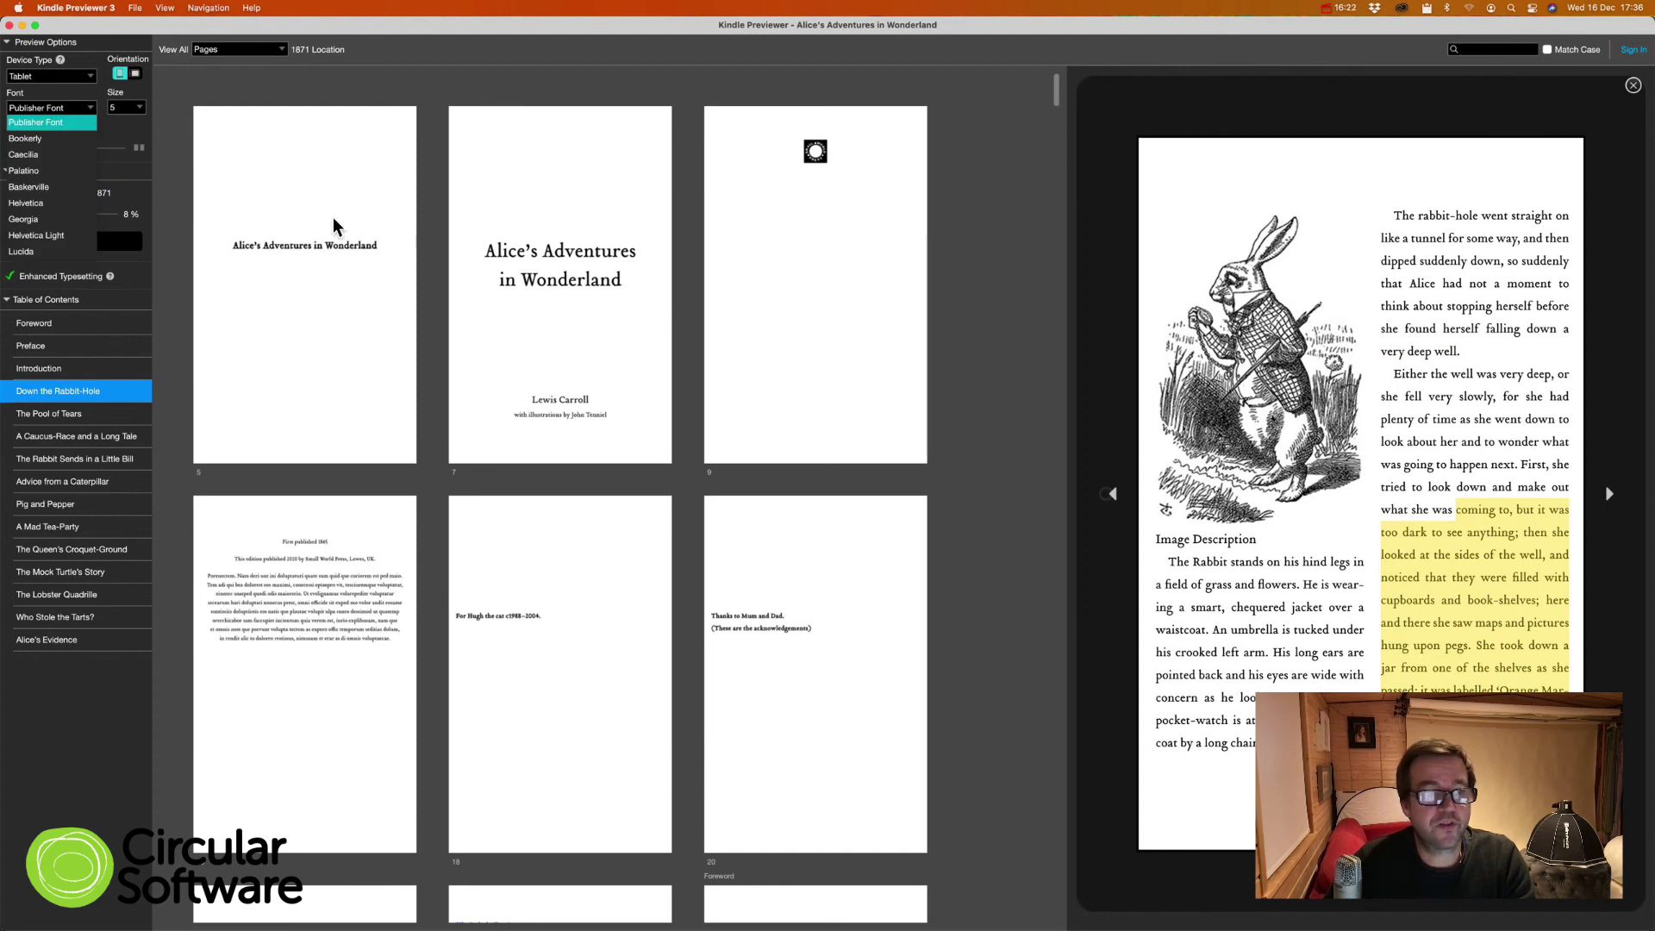
left_click(89, 109)
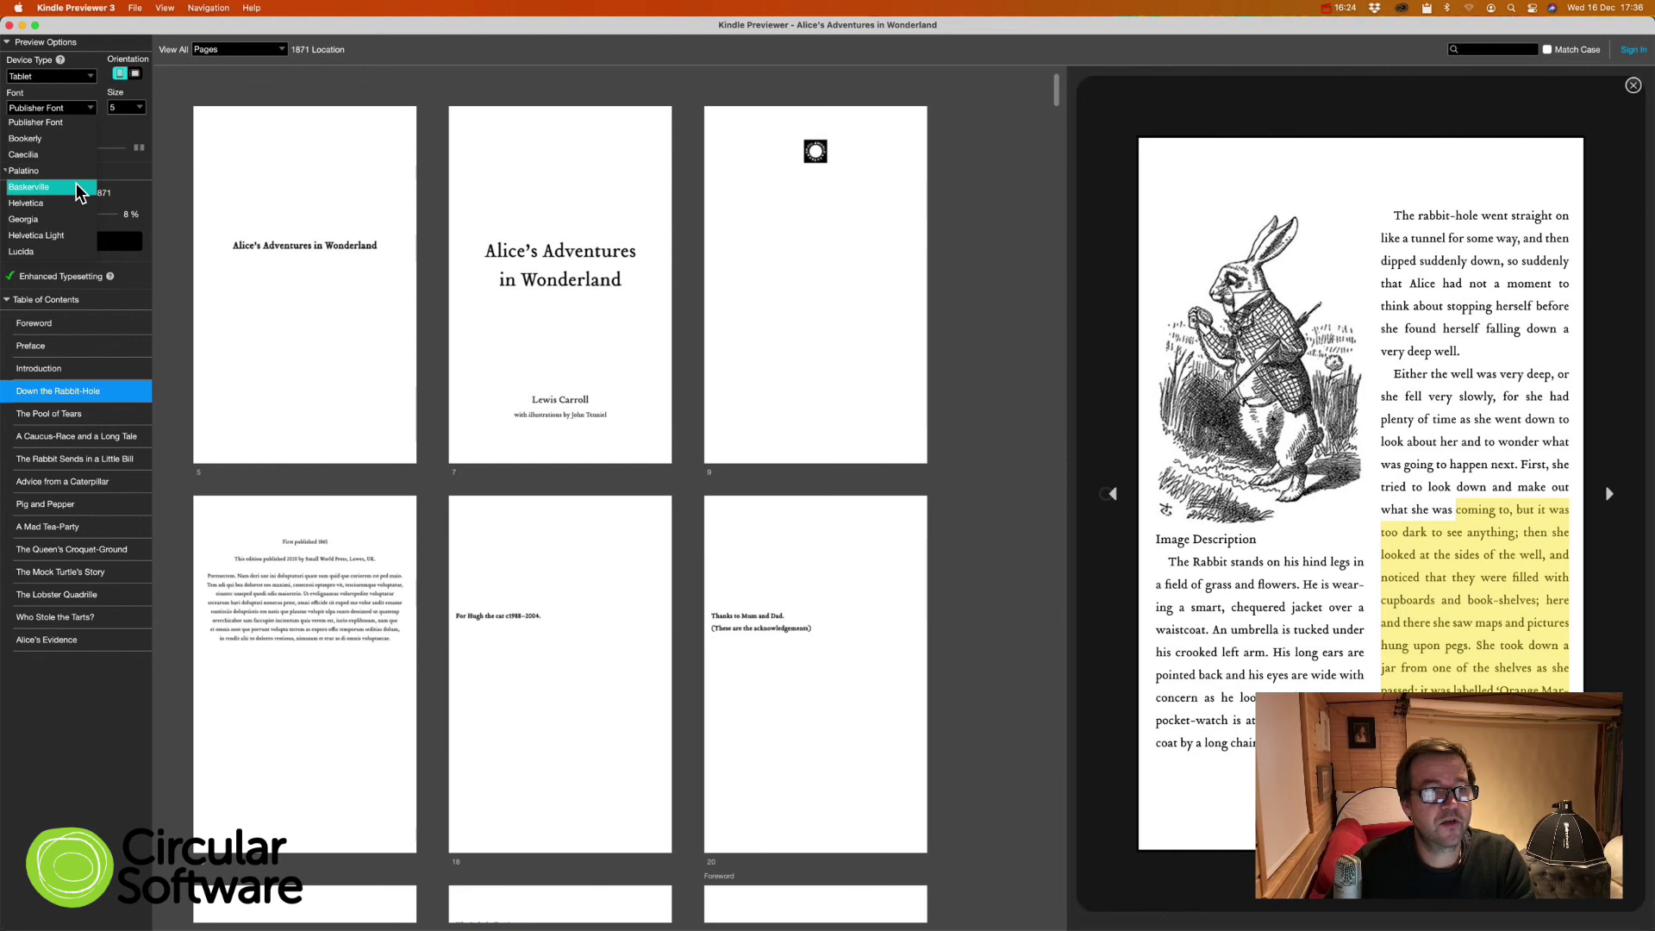
left_click(76, 185)
left_click(88, 108)
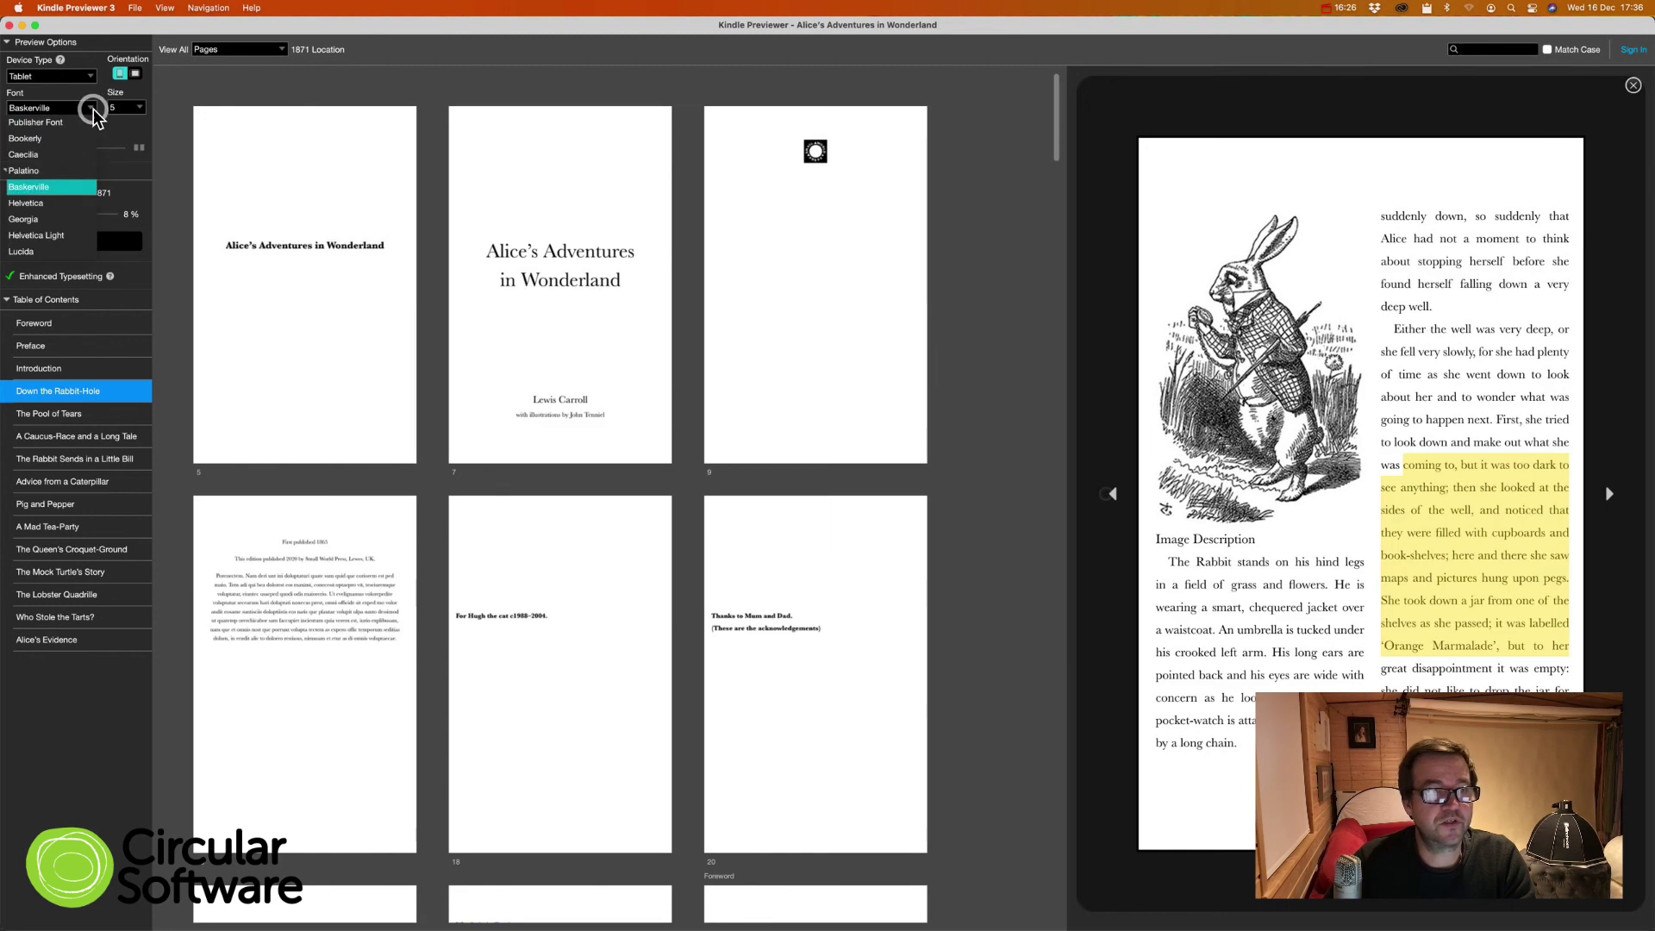
left_click(52, 122)
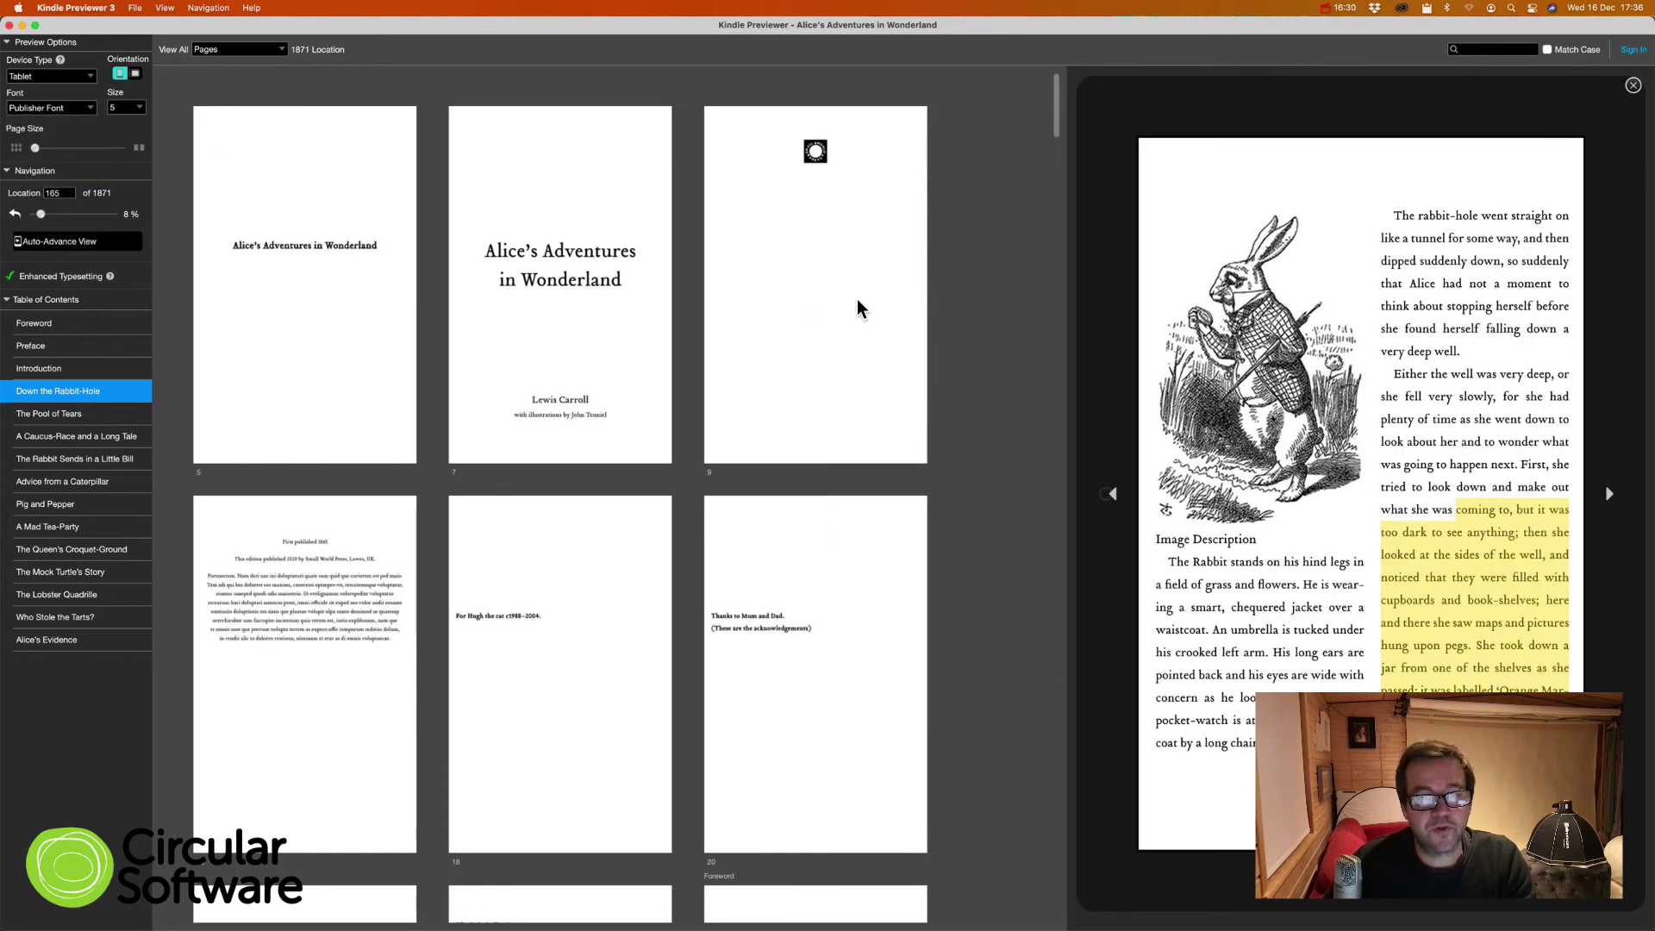
Step: Switch to Safari and load the Colibrio Reader demo at demo.colibrio.com
key("super+Tab")
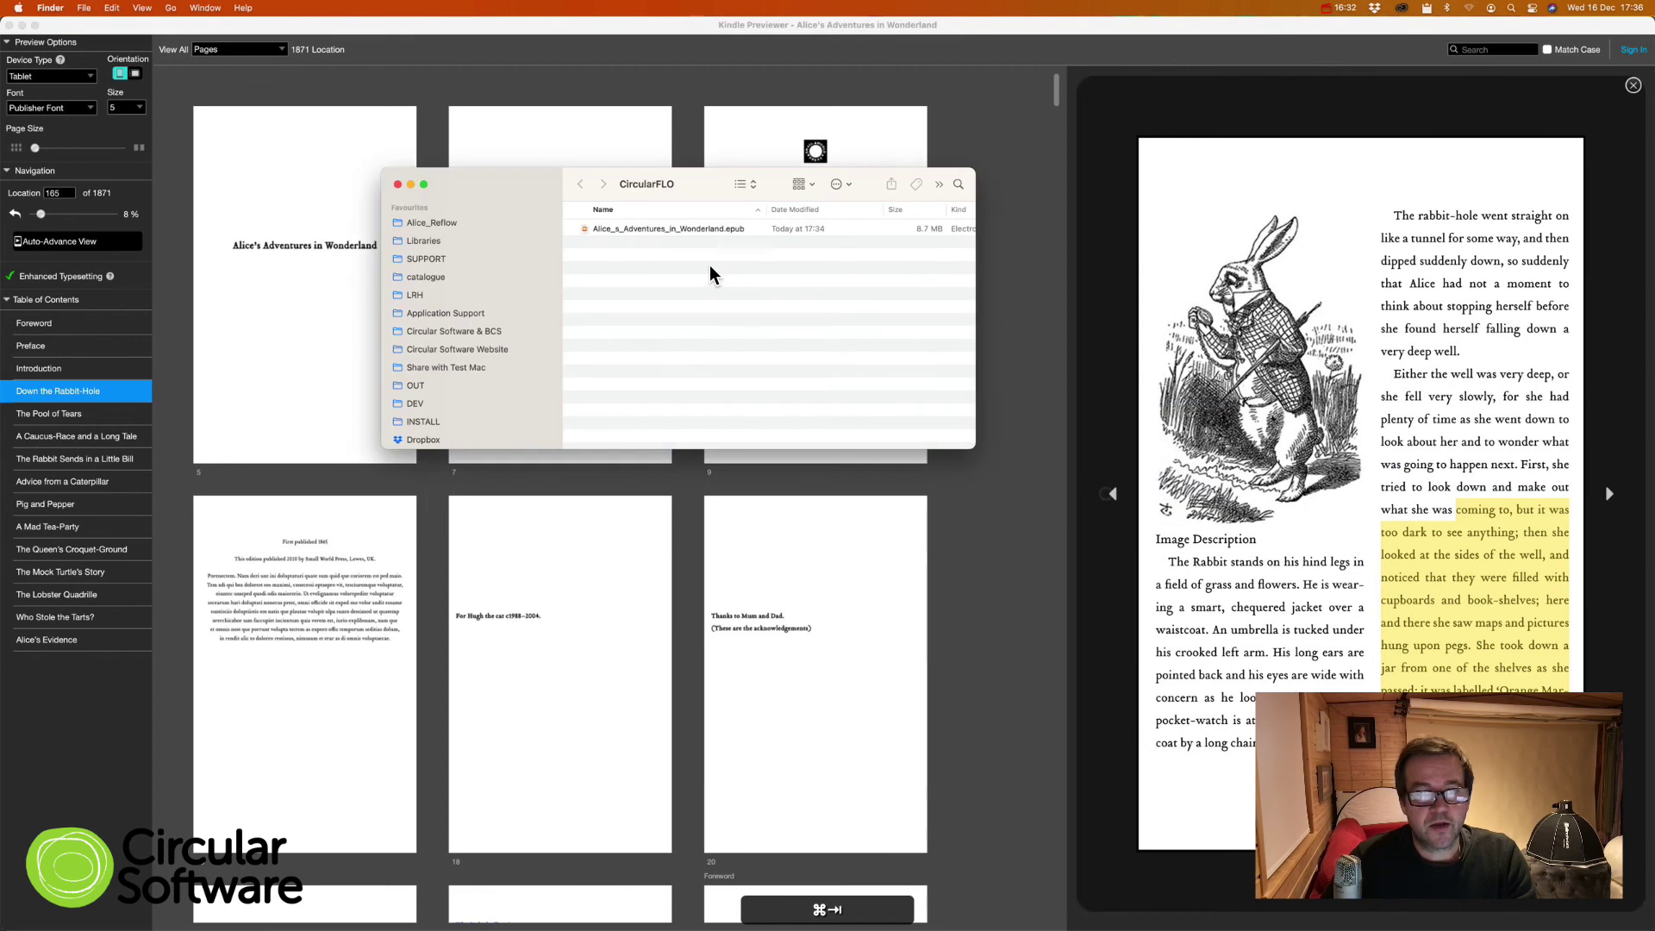
key("super+Tab")
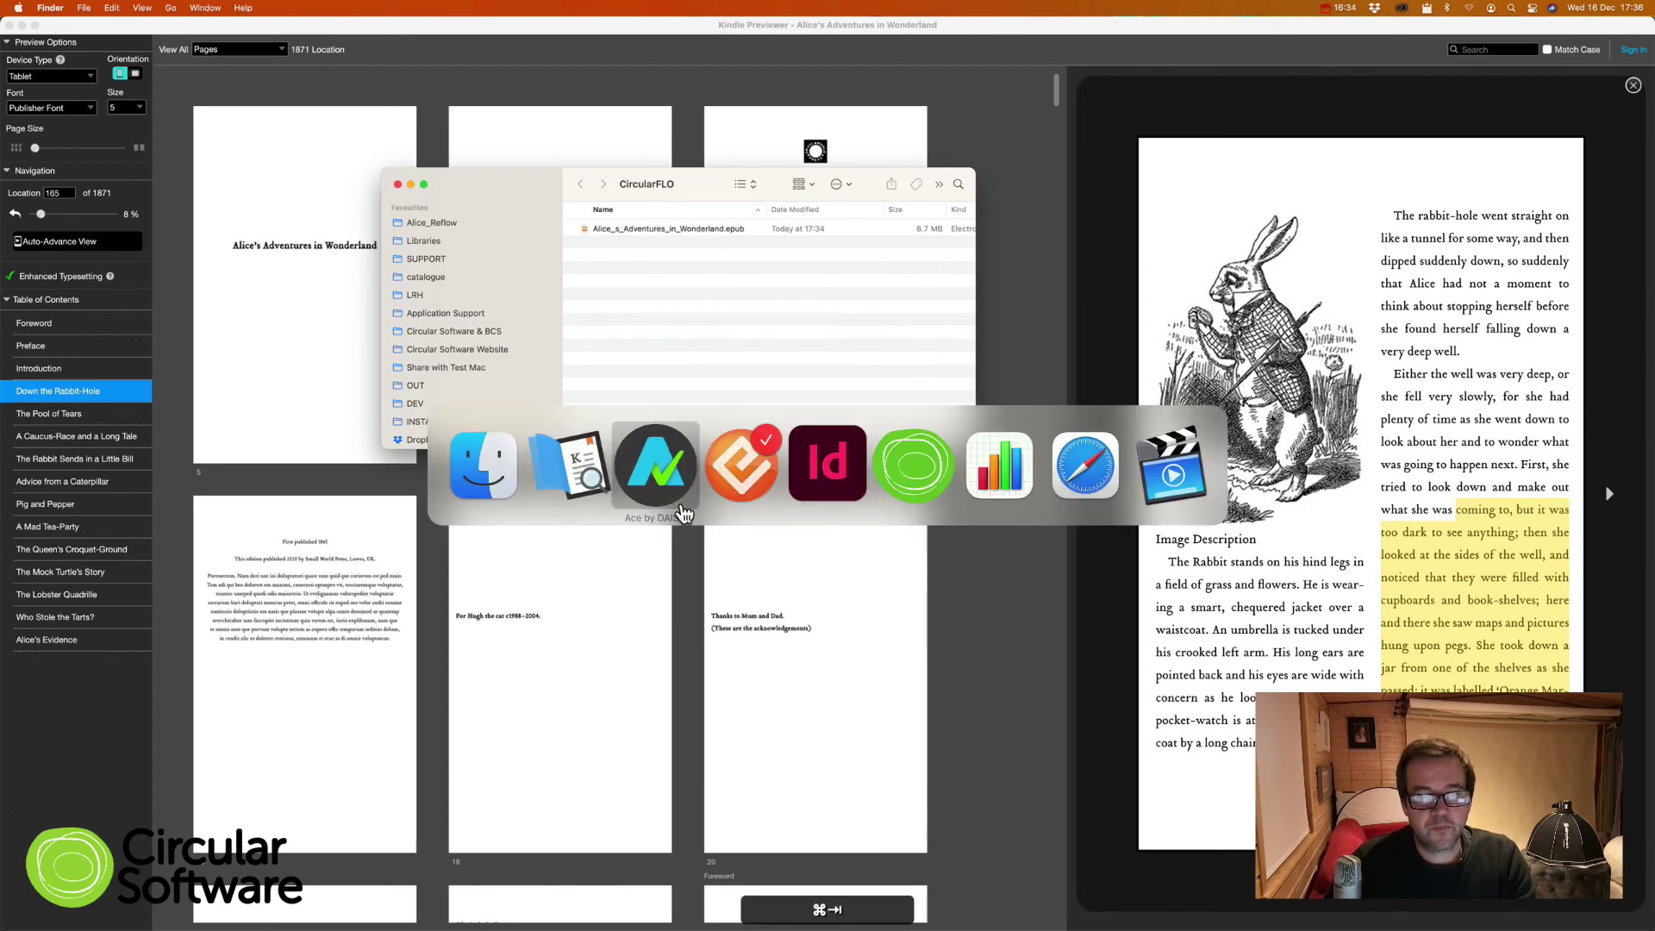
left_click(1069, 469)
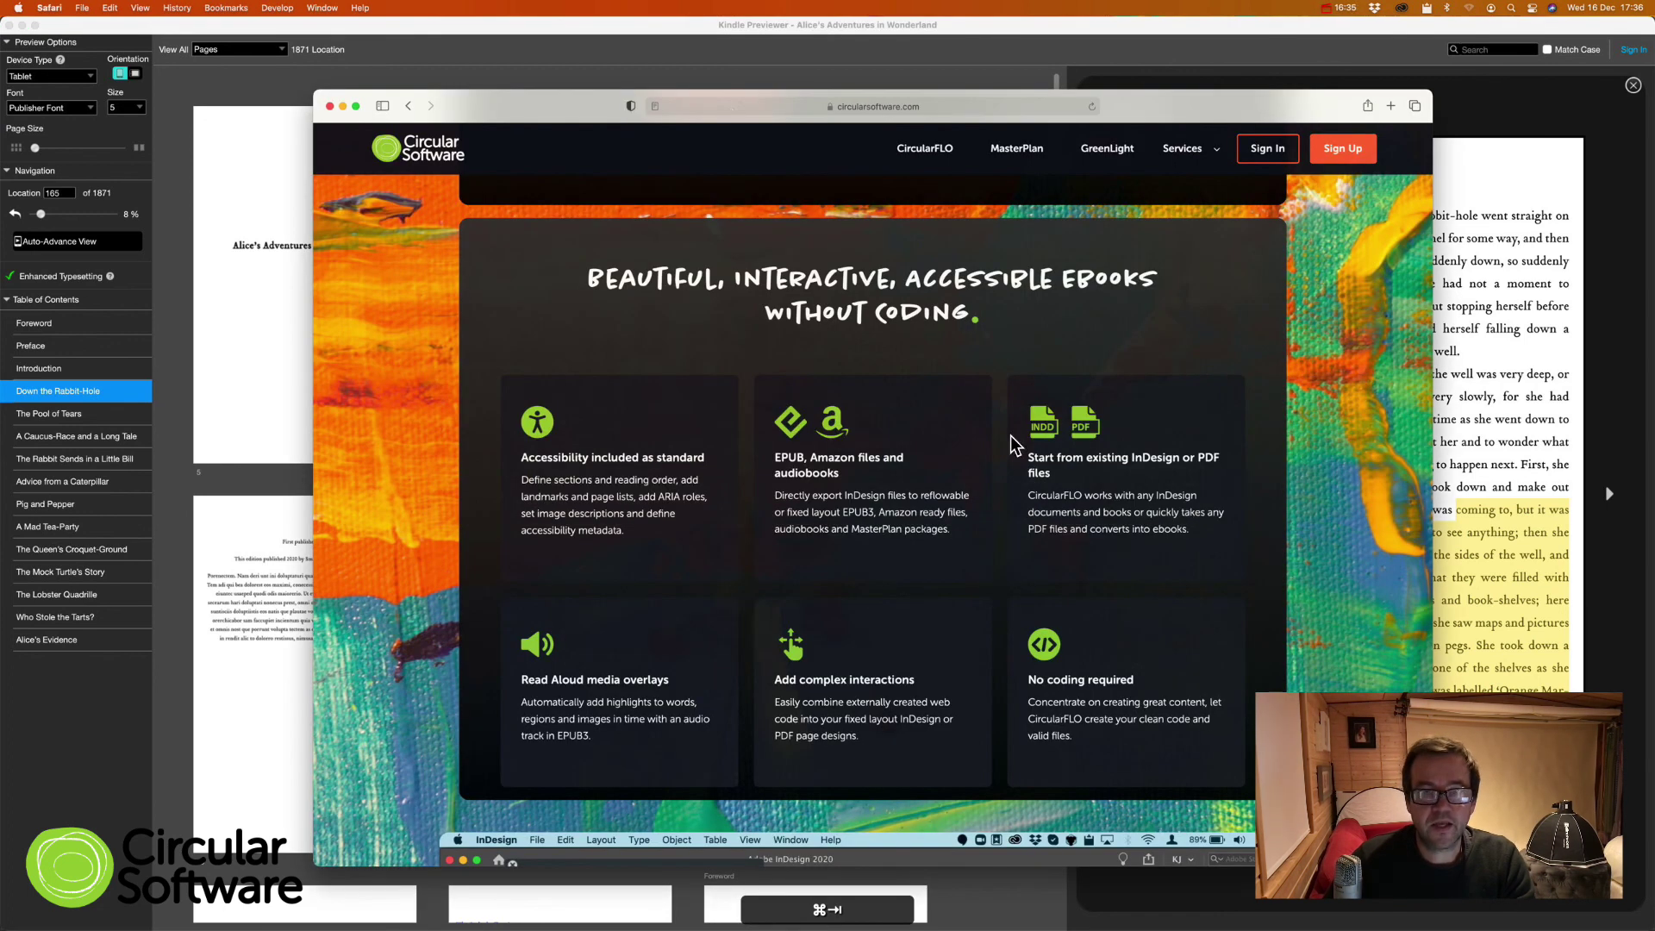
left_click(733, 106)
type("demo")
key("Return")
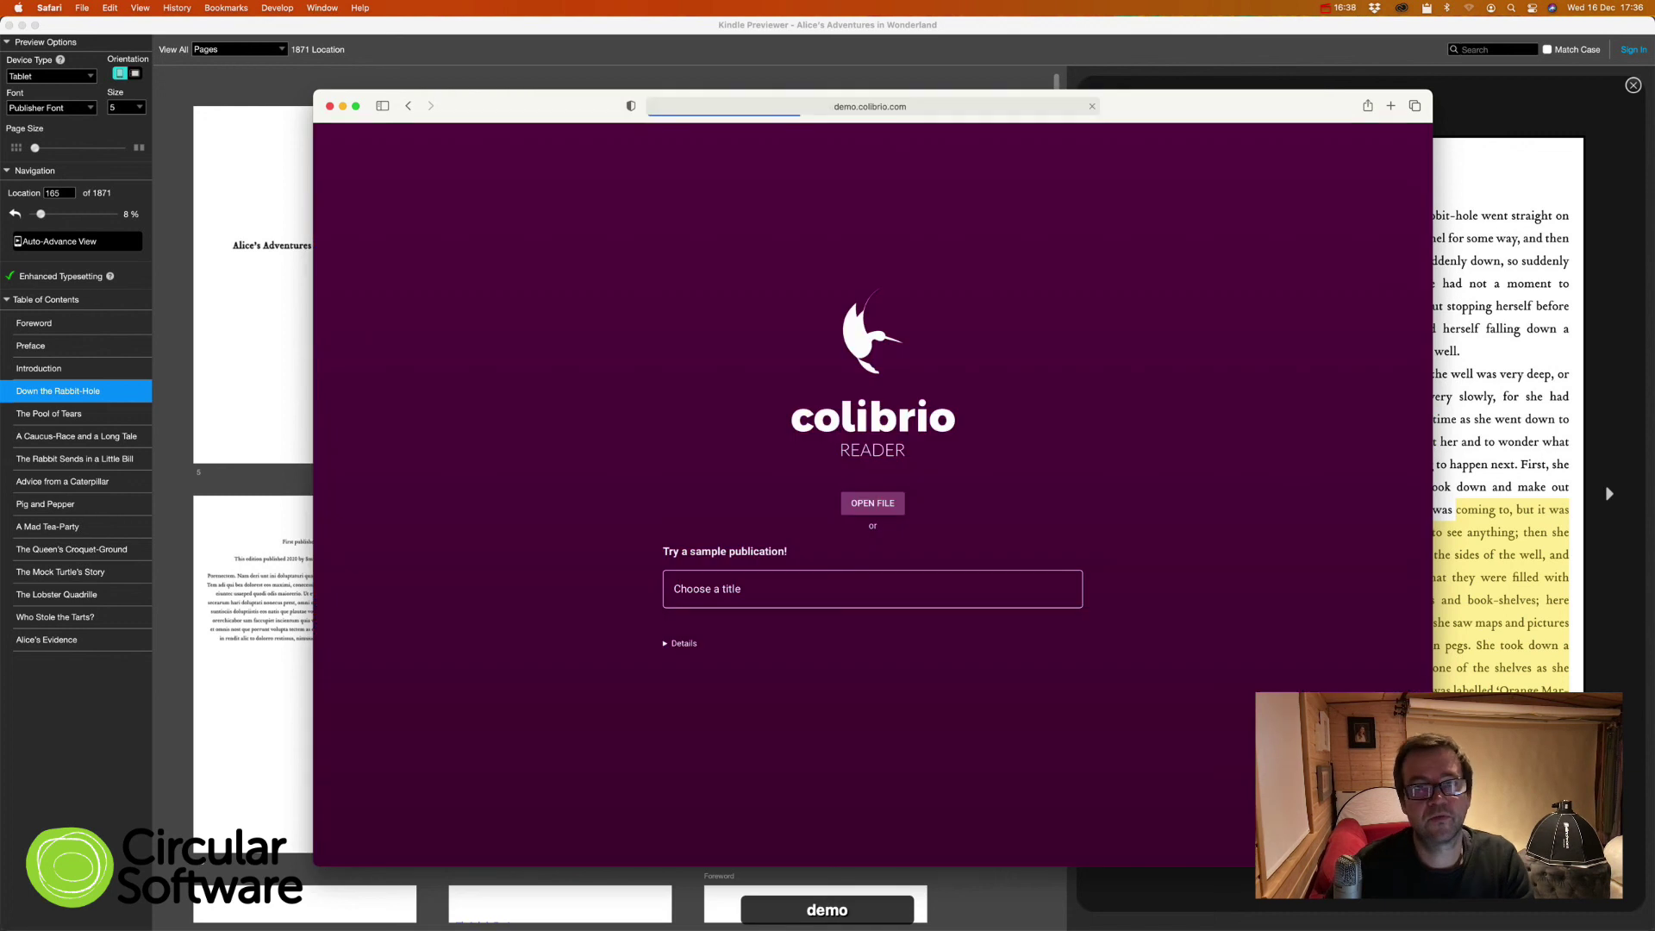
Step: Open Alice_s_Adventures_in_Wonderland.epub from the CircularFLO folder in Colibrio Reader
left_click(879, 503)
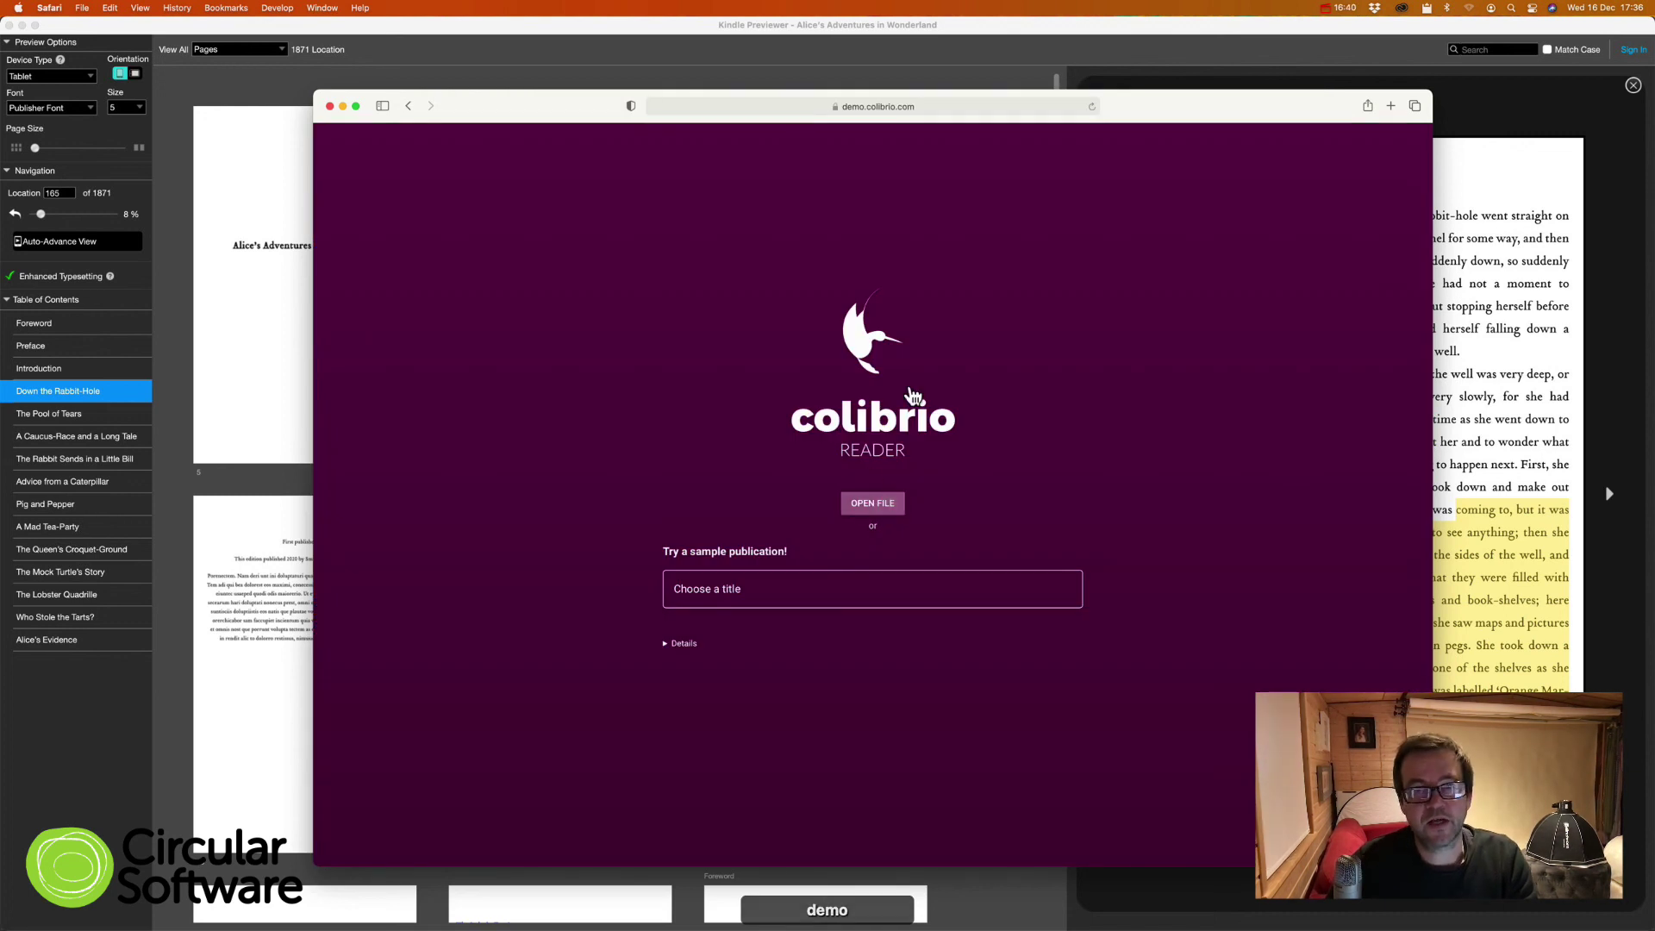
key("super+Tab")
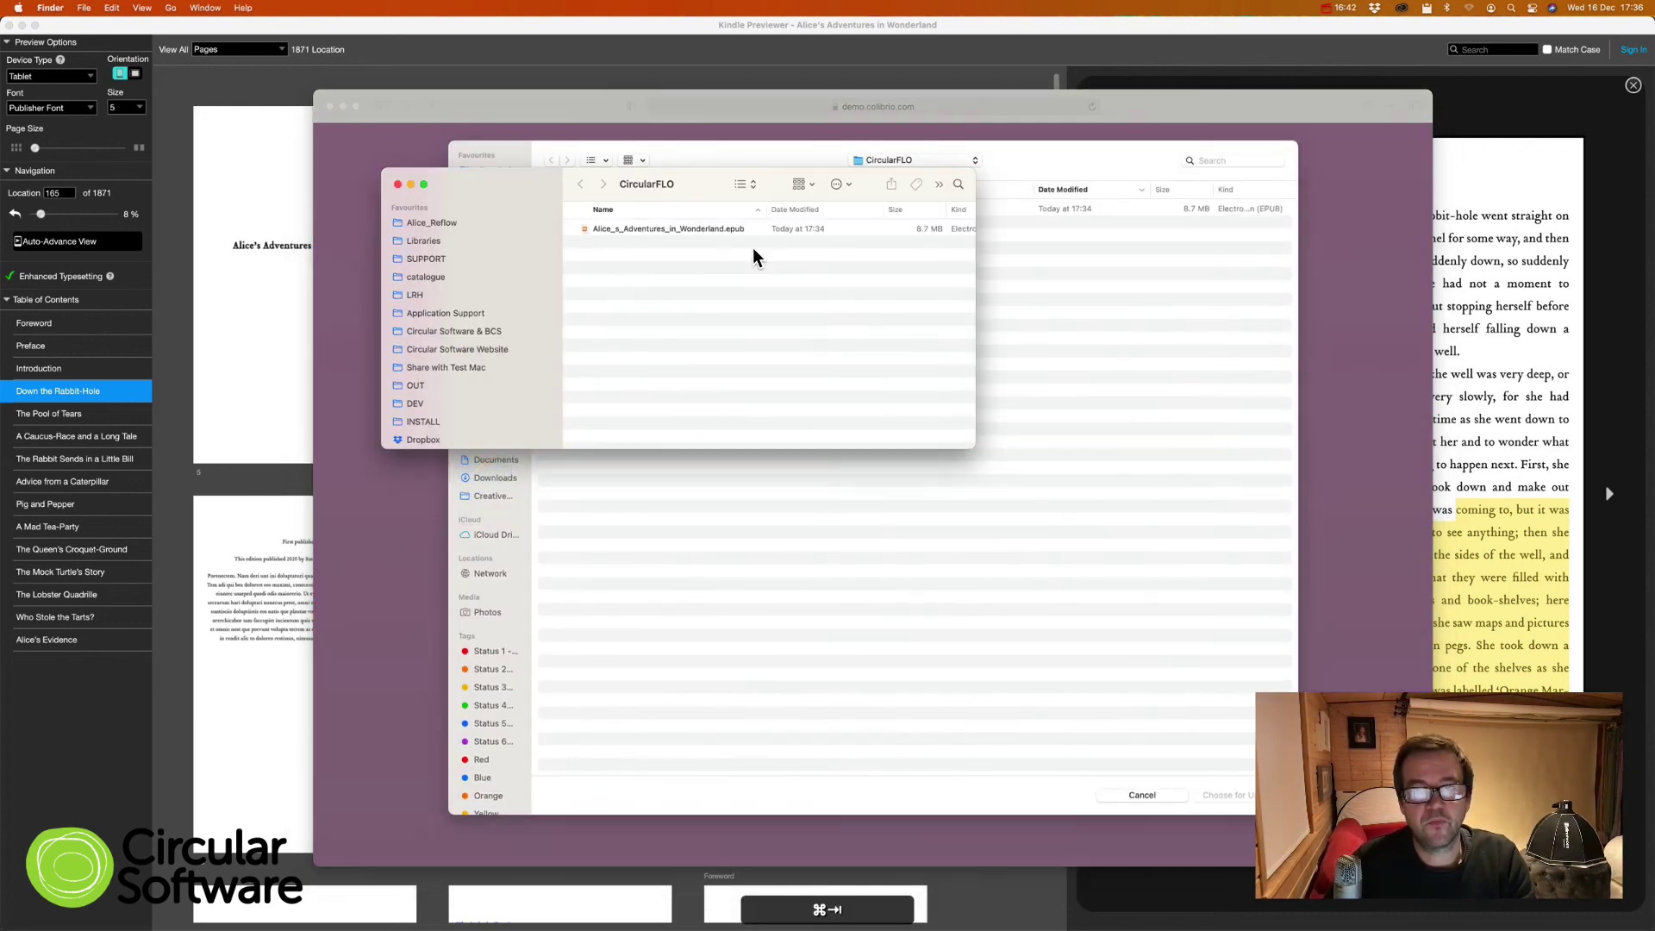
left_click_drag(707, 235, 1123, 457)
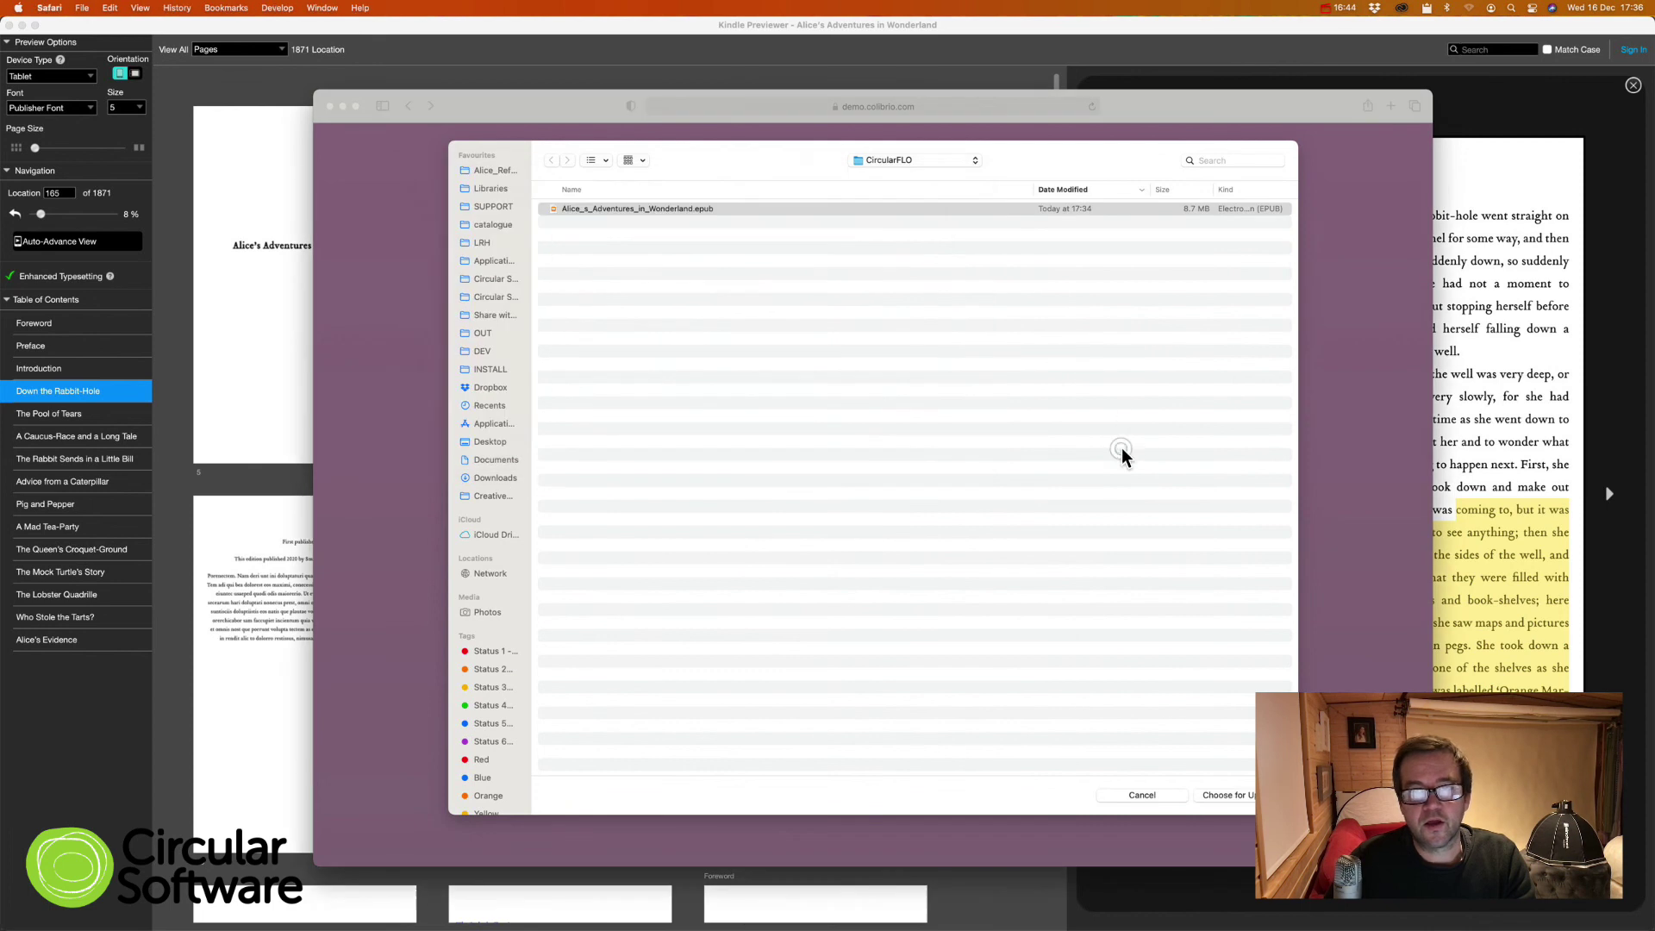
left_click(1234, 794)
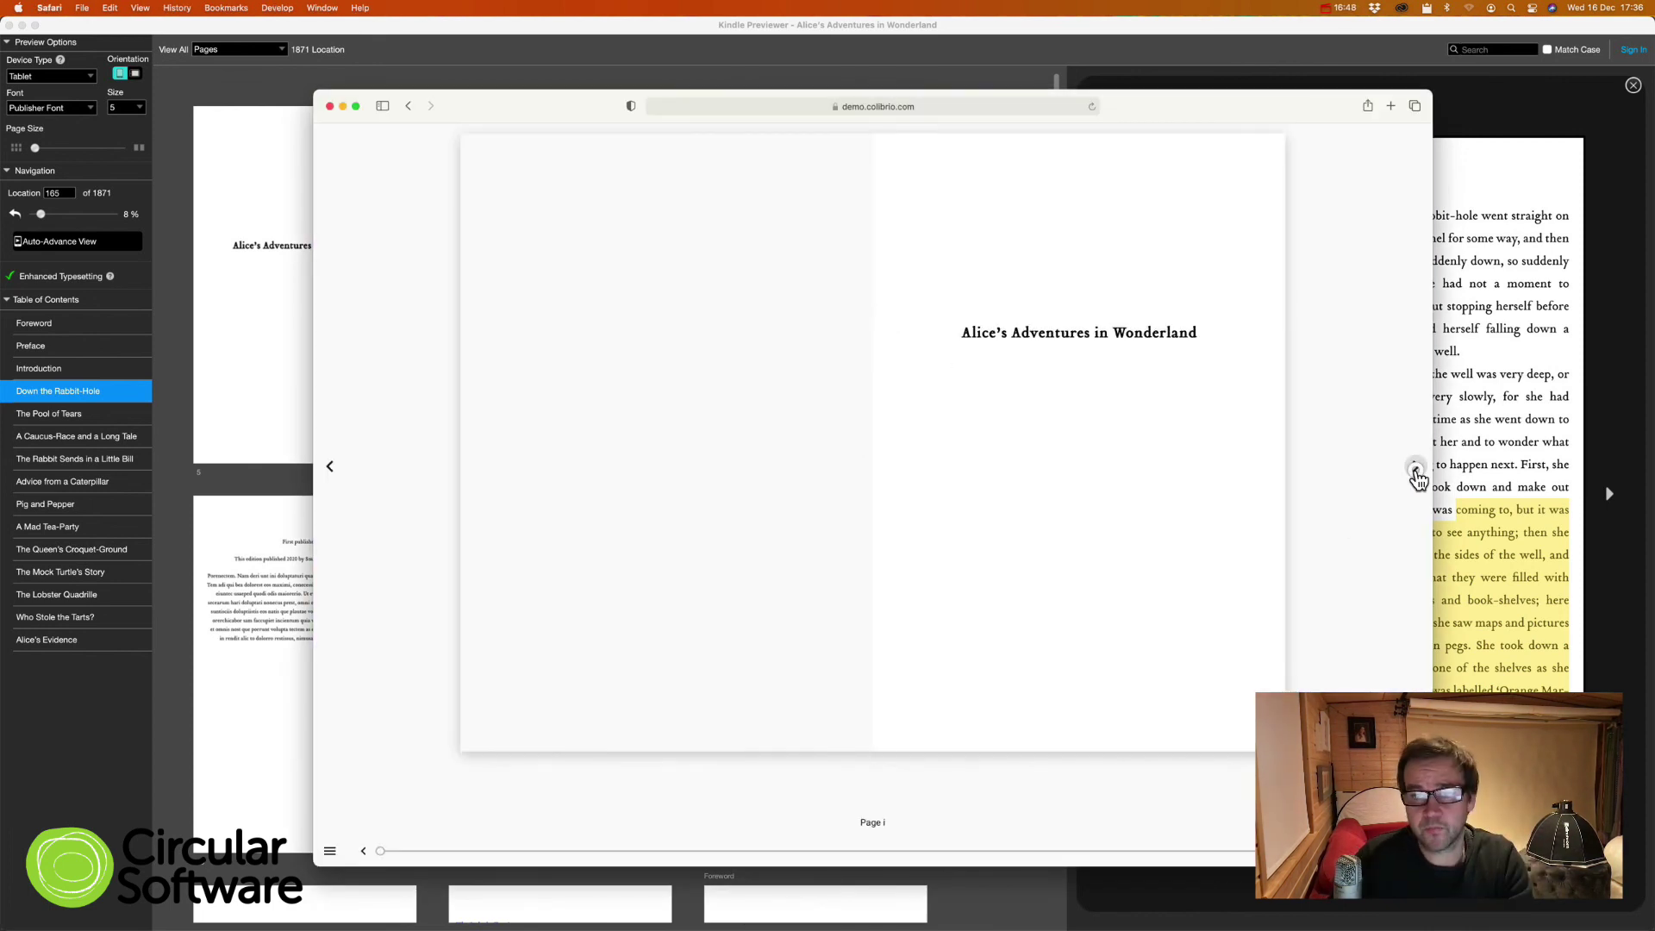
Step: Page forward from the half-title page to the Contents and Foreword spread
left_click(1415, 469)
left_click(1416, 474)
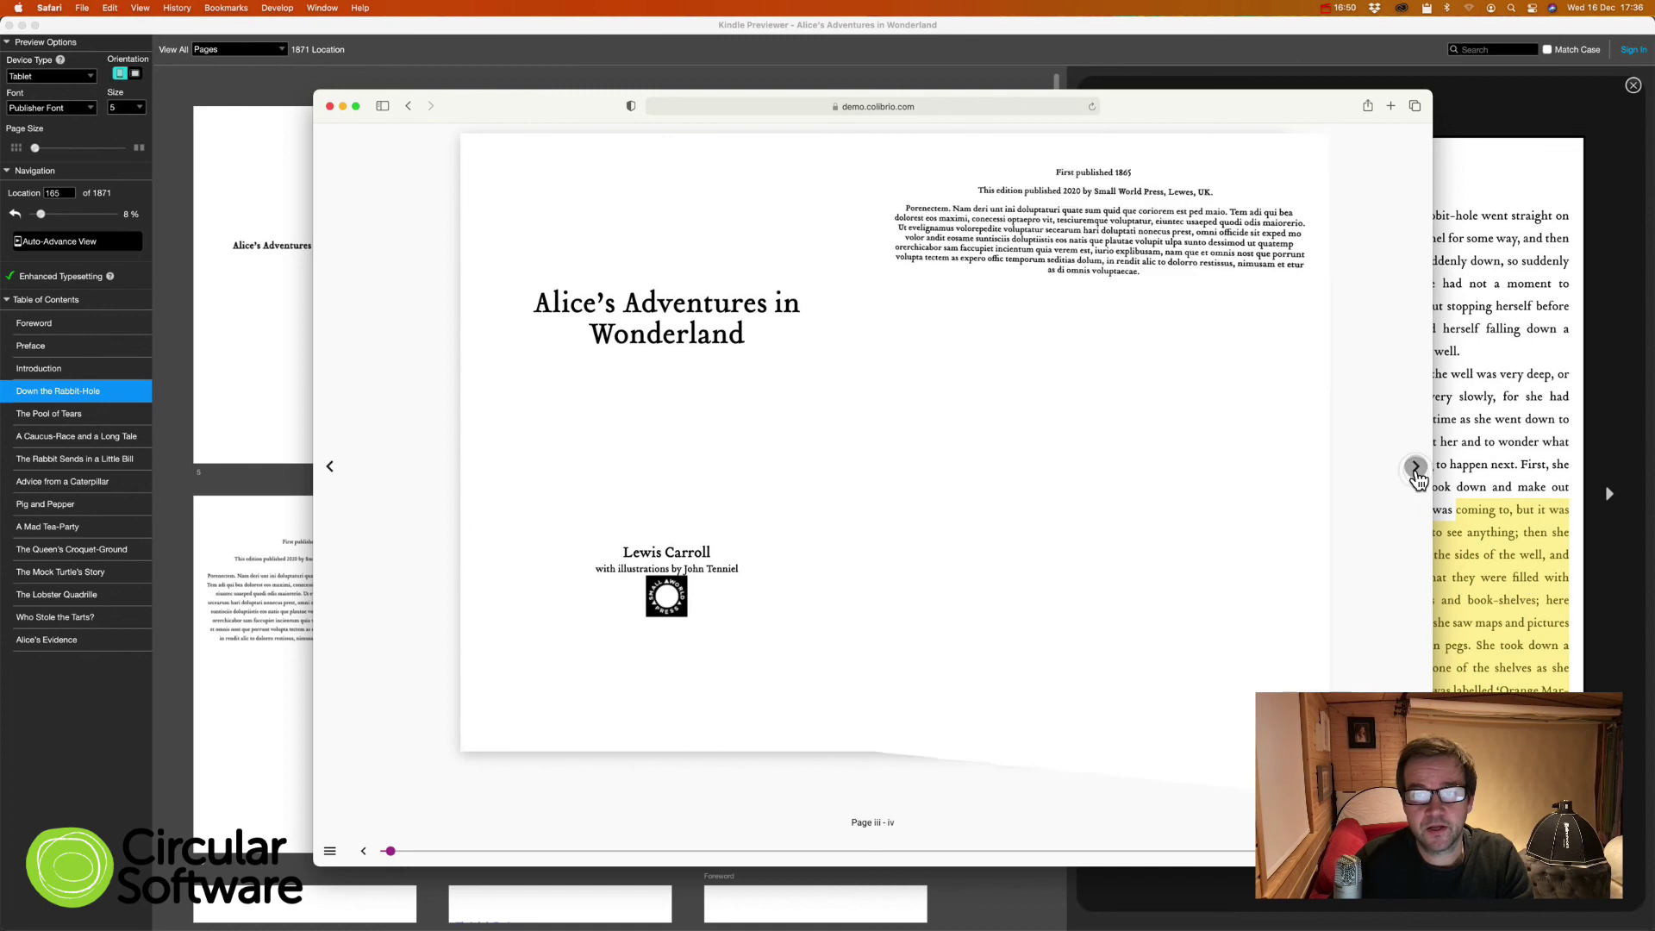
left_click(1416, 474)
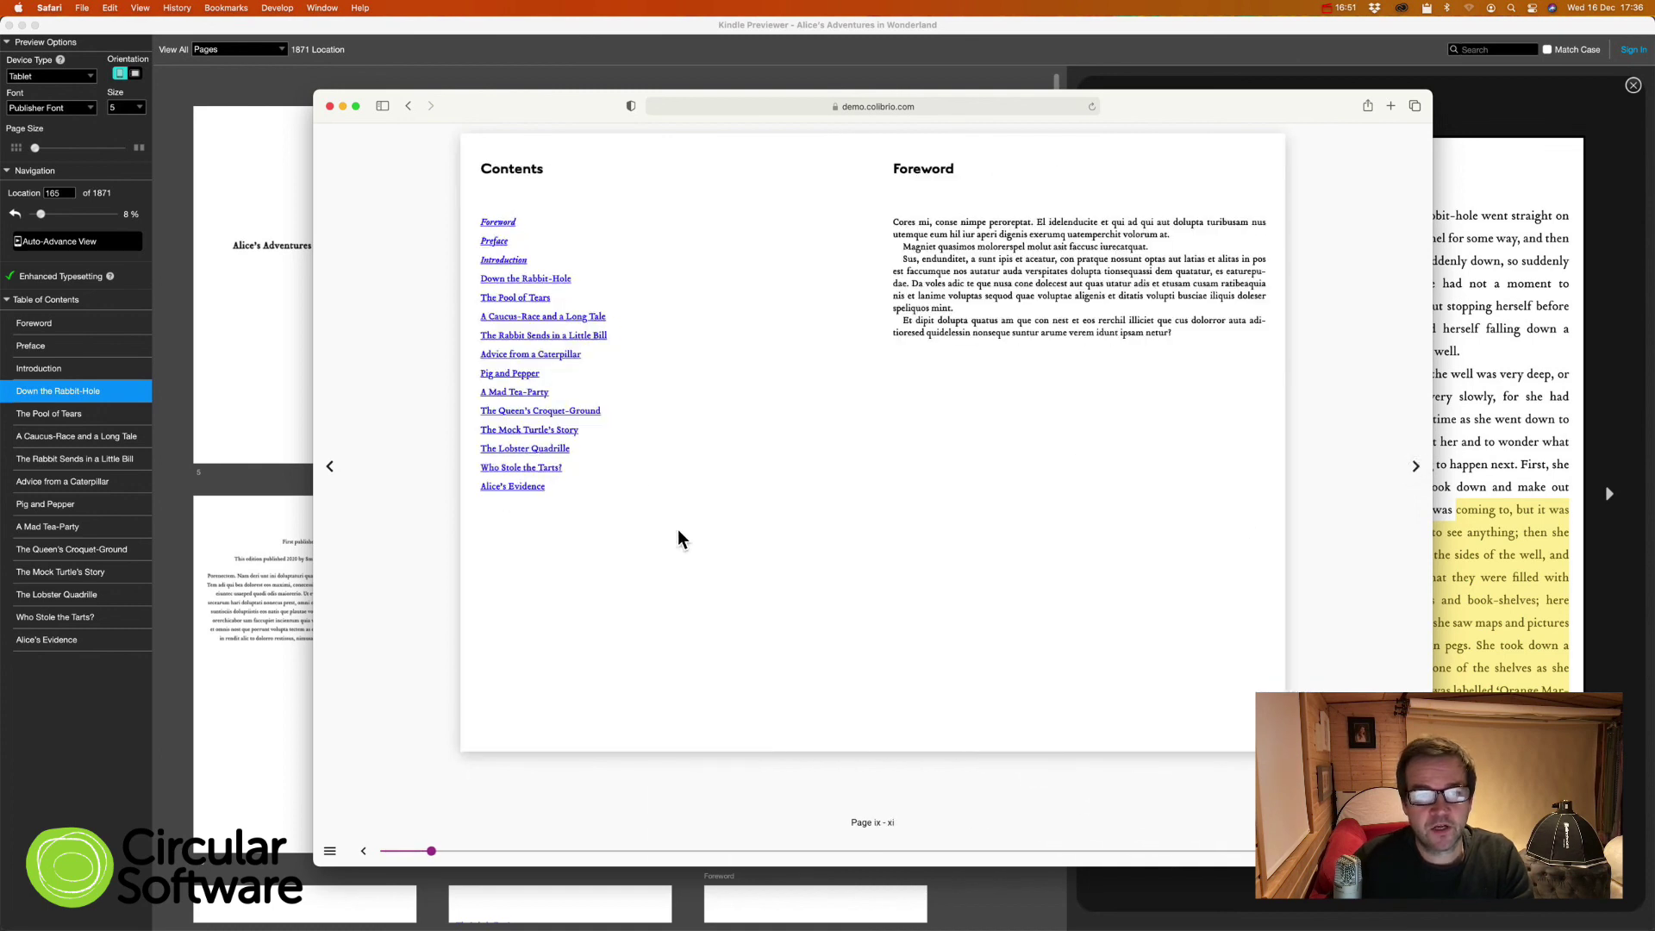
Step: Follow the Contents link to The Rabbit Sends in a Little Bill, and expand and collapse the illustration's image description
left_click(539, 351)
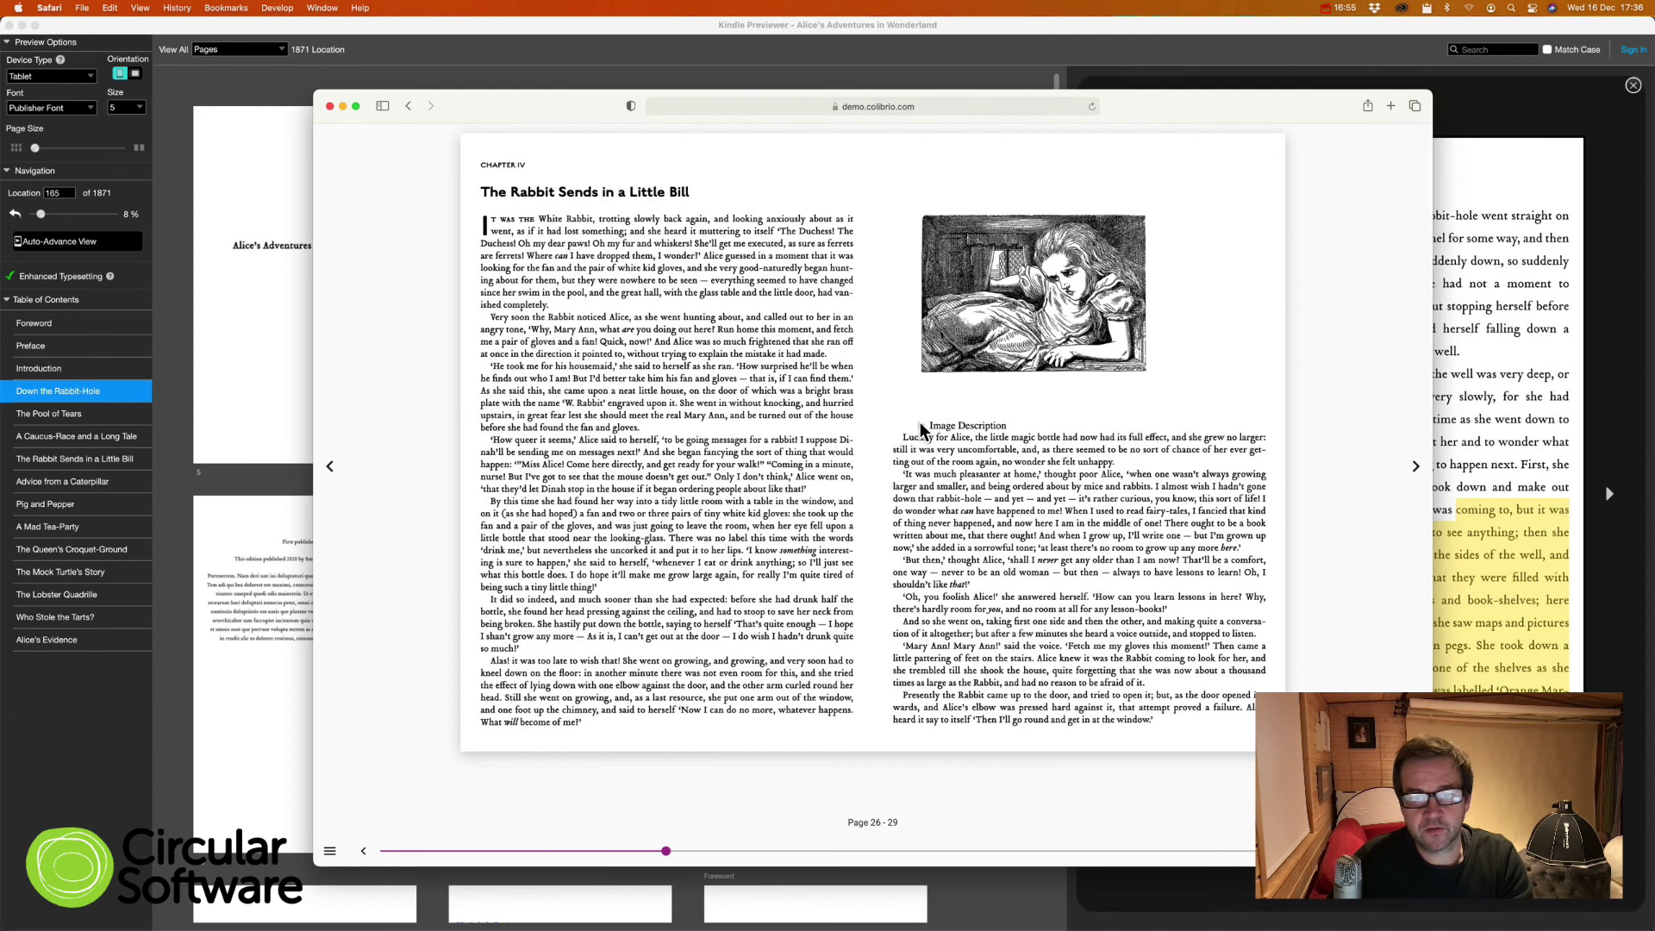
left_click(920, 429)
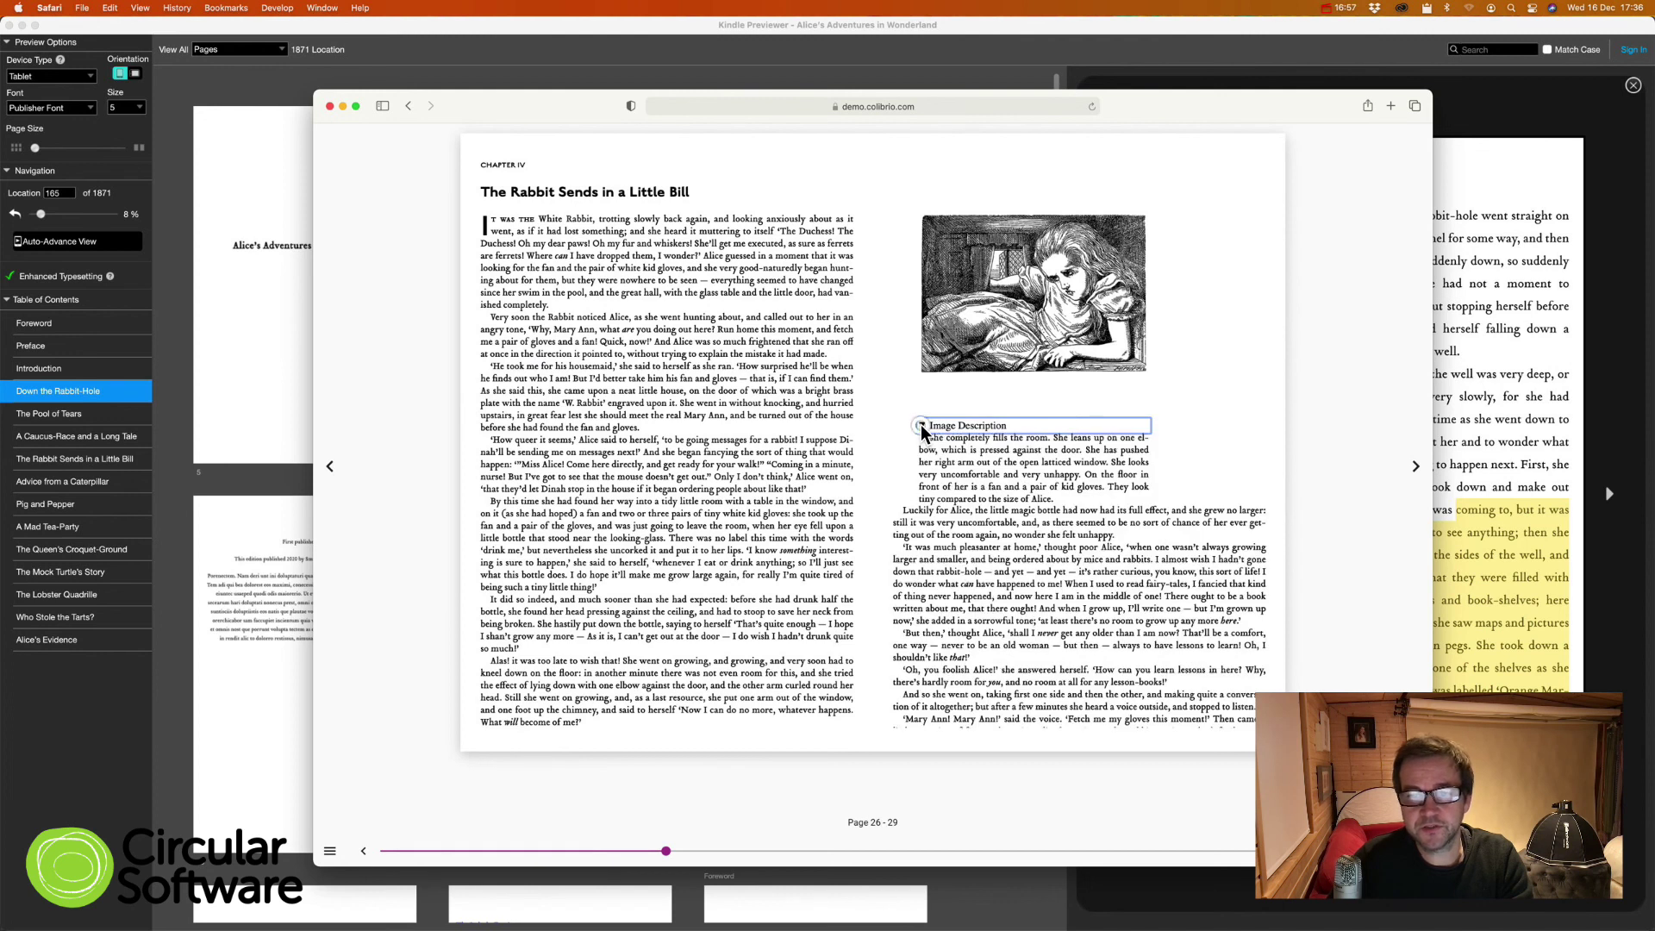
left_click(921, 428)
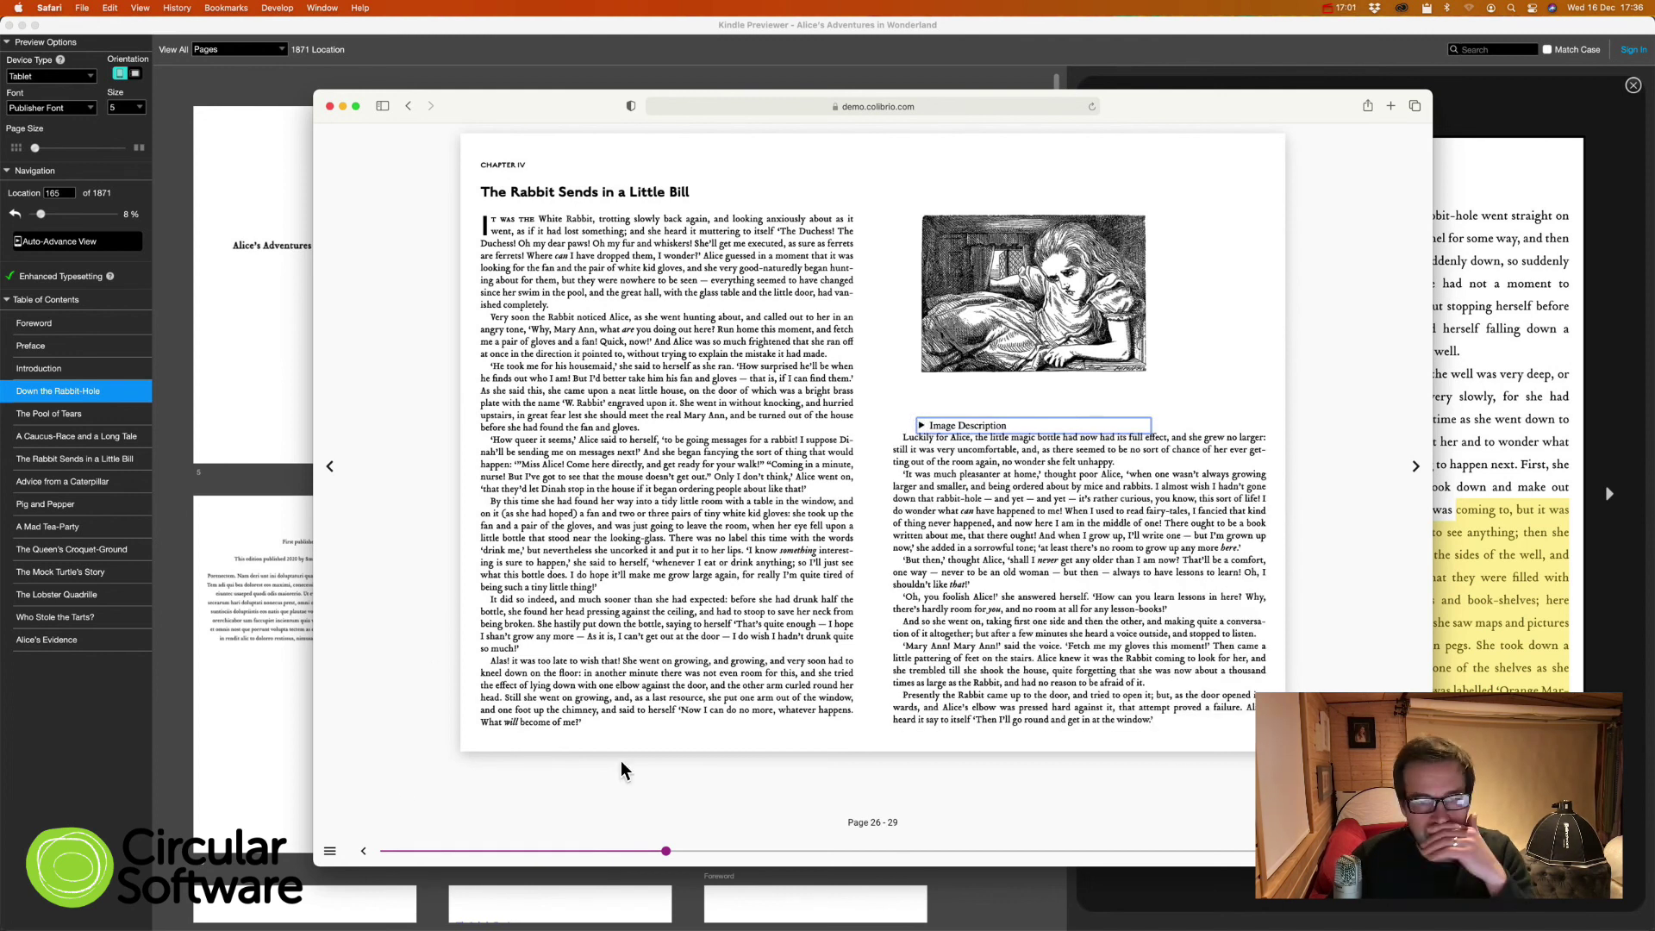
Step: Expand the Landmarks in the reader's navigation and go to Start of Bodymatter
left_click(330, 852)
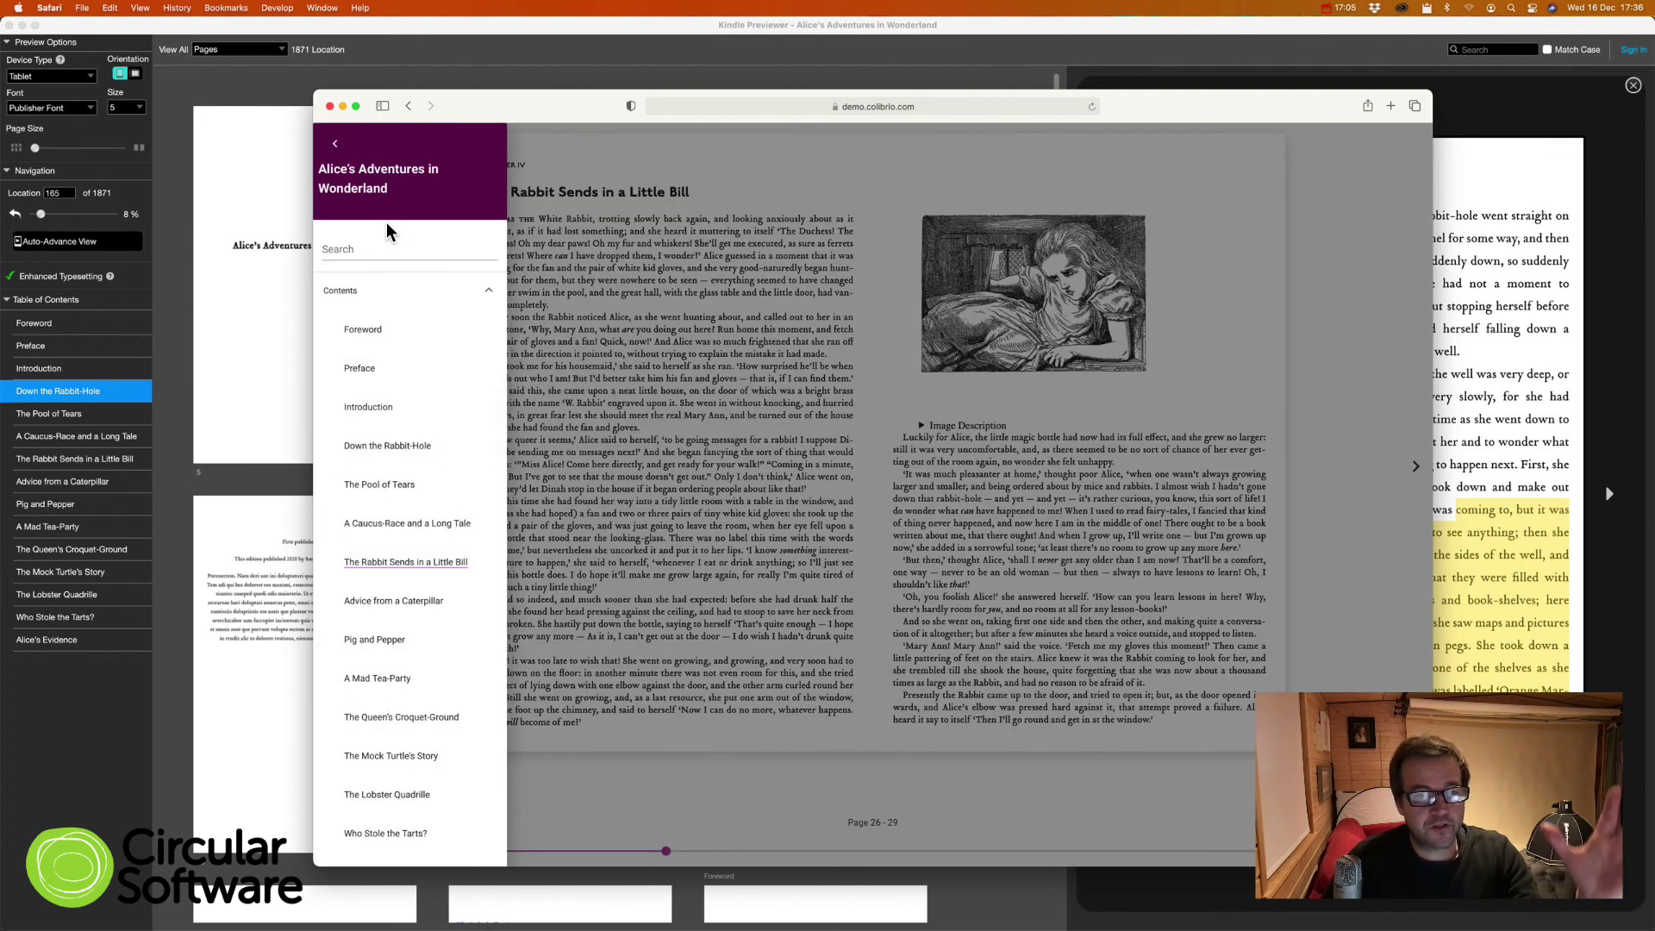
scroll(426, 449, "down", 1)
scroll(425, 449, "down", 5)
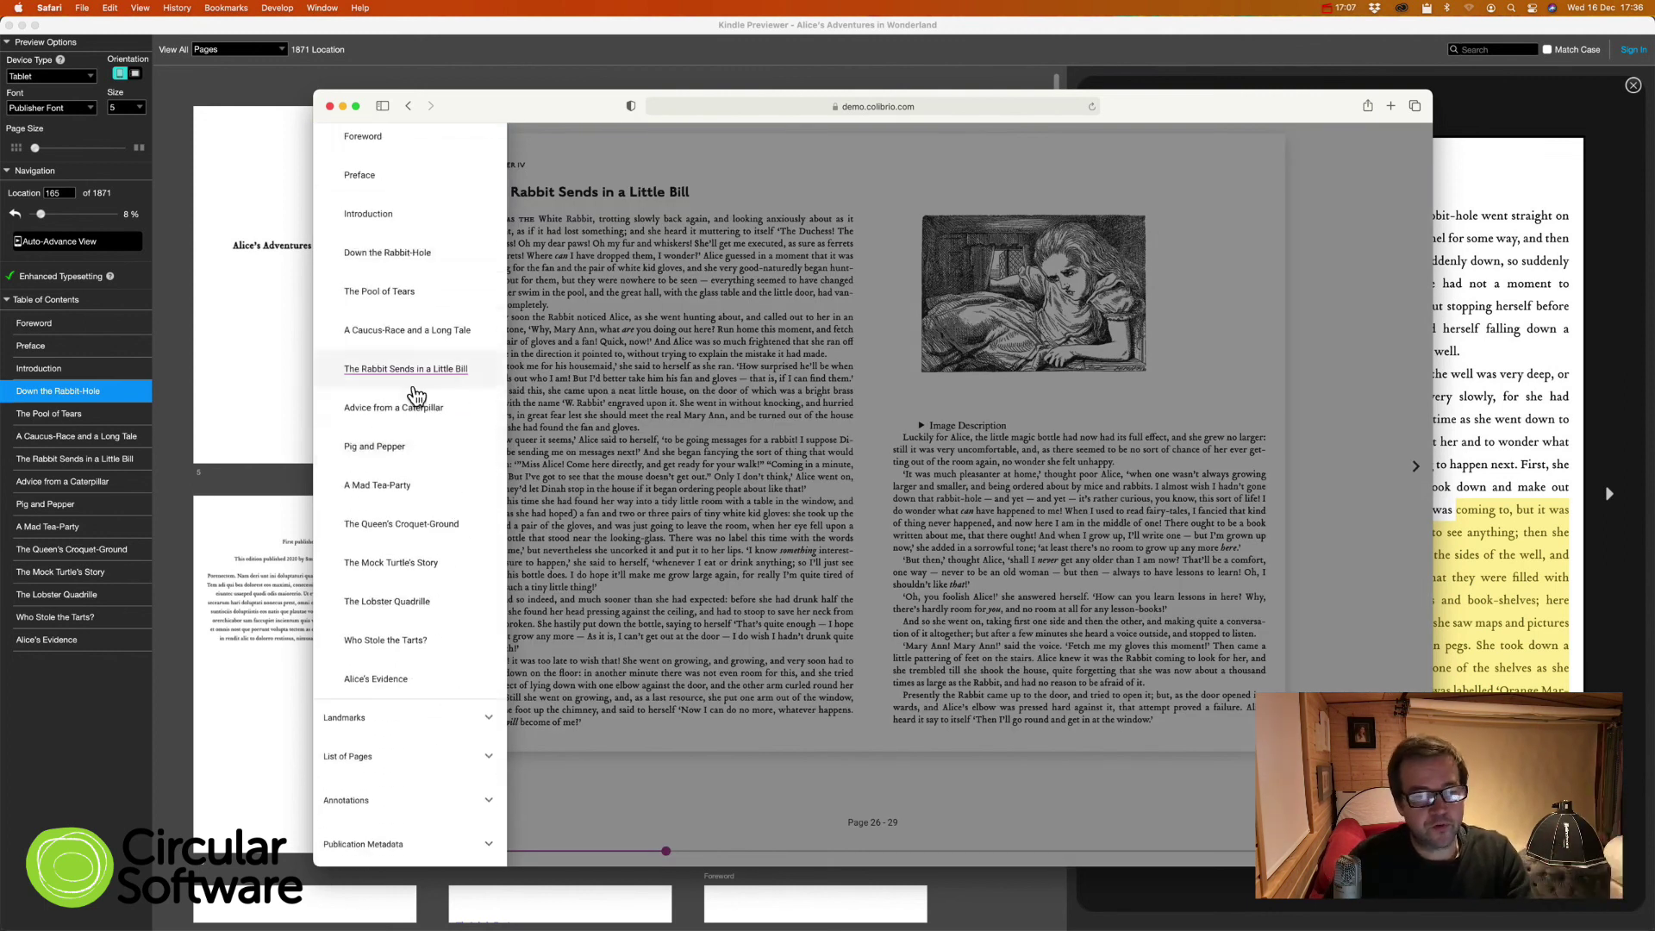
left_click(405, 719)
scroll(454, 665, "down", 6)
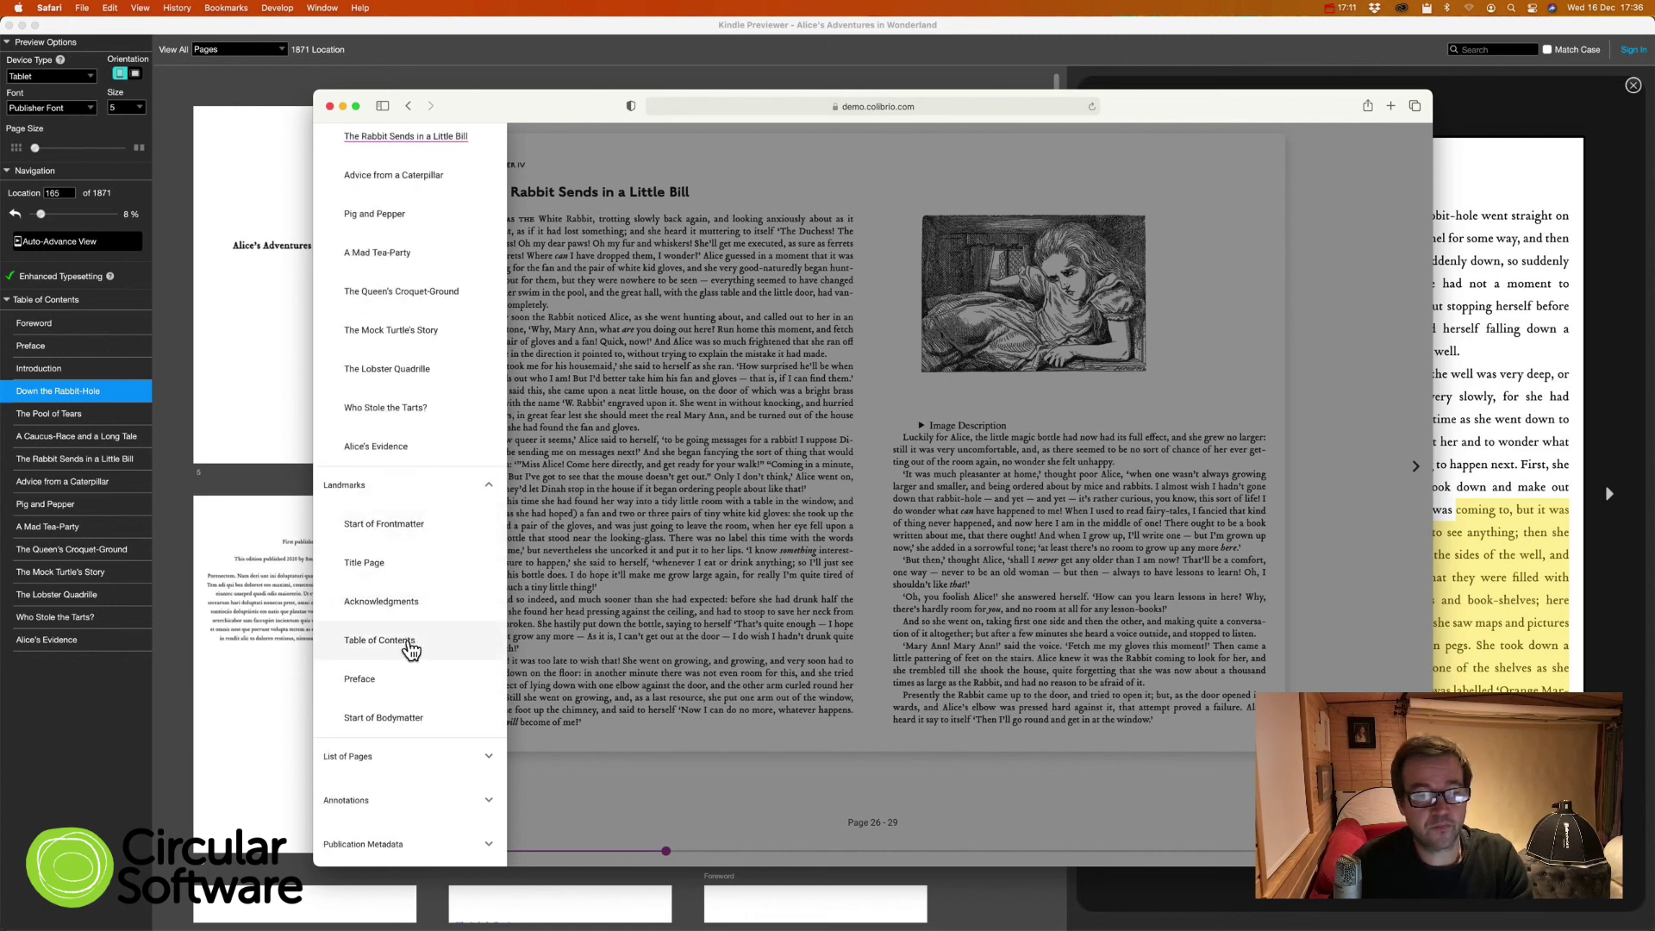
left_click(394, 718)
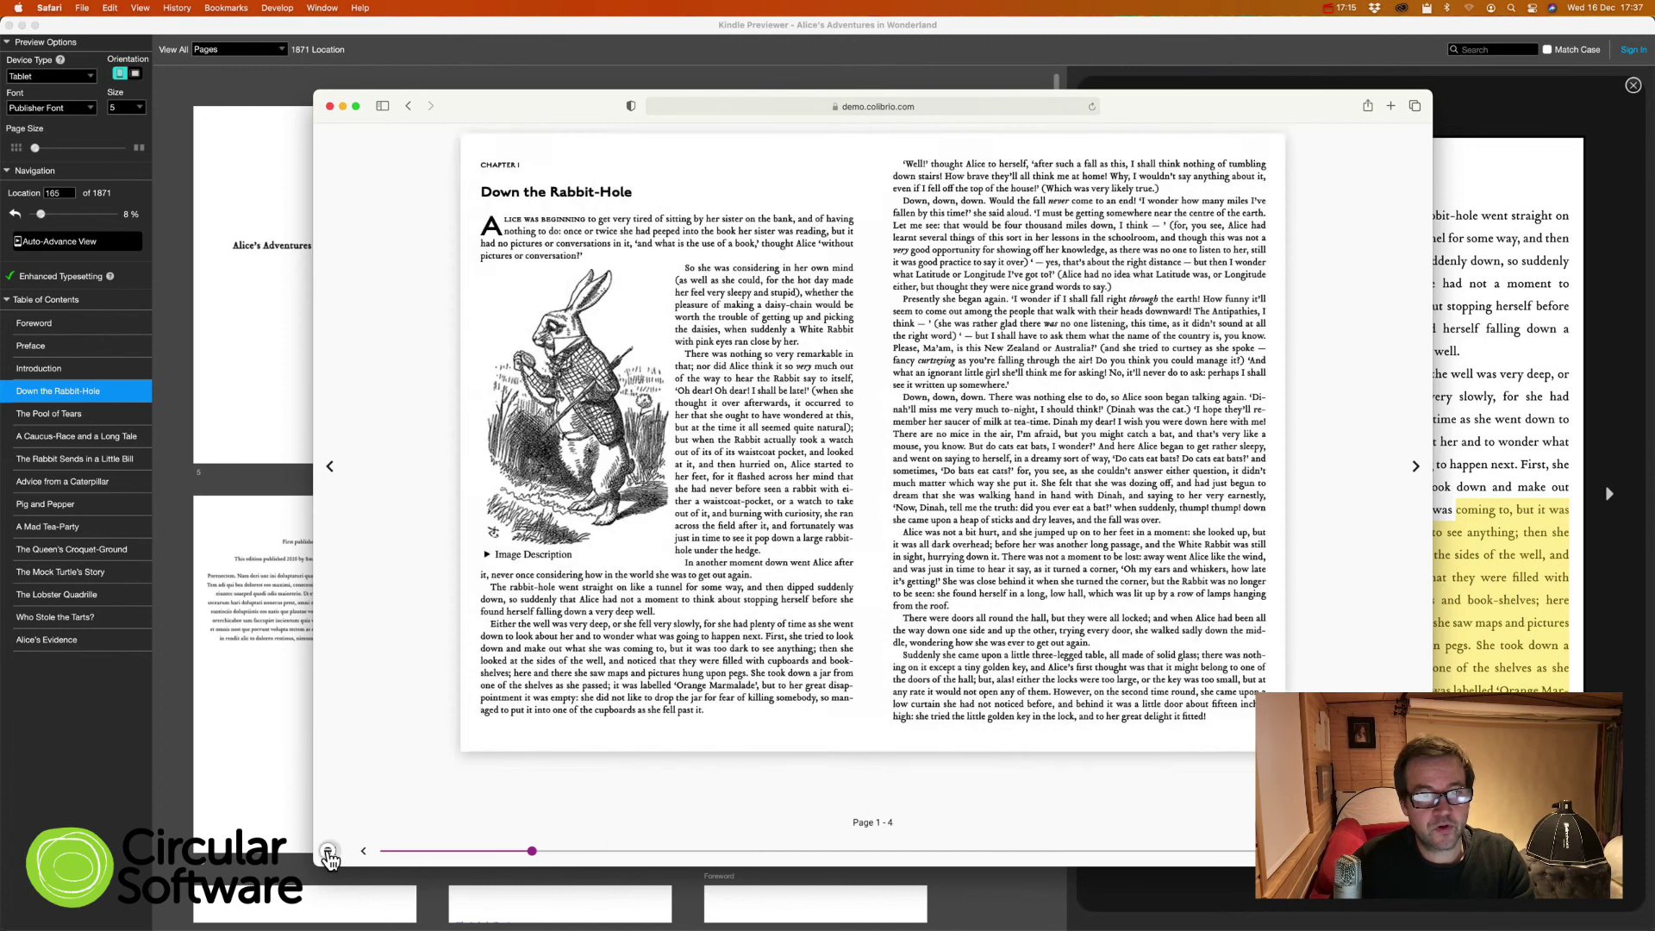
Step: Expand the List of Pages in the reader's navigation and go to page 21
left_click(326, 848)
left_click(357, 771)
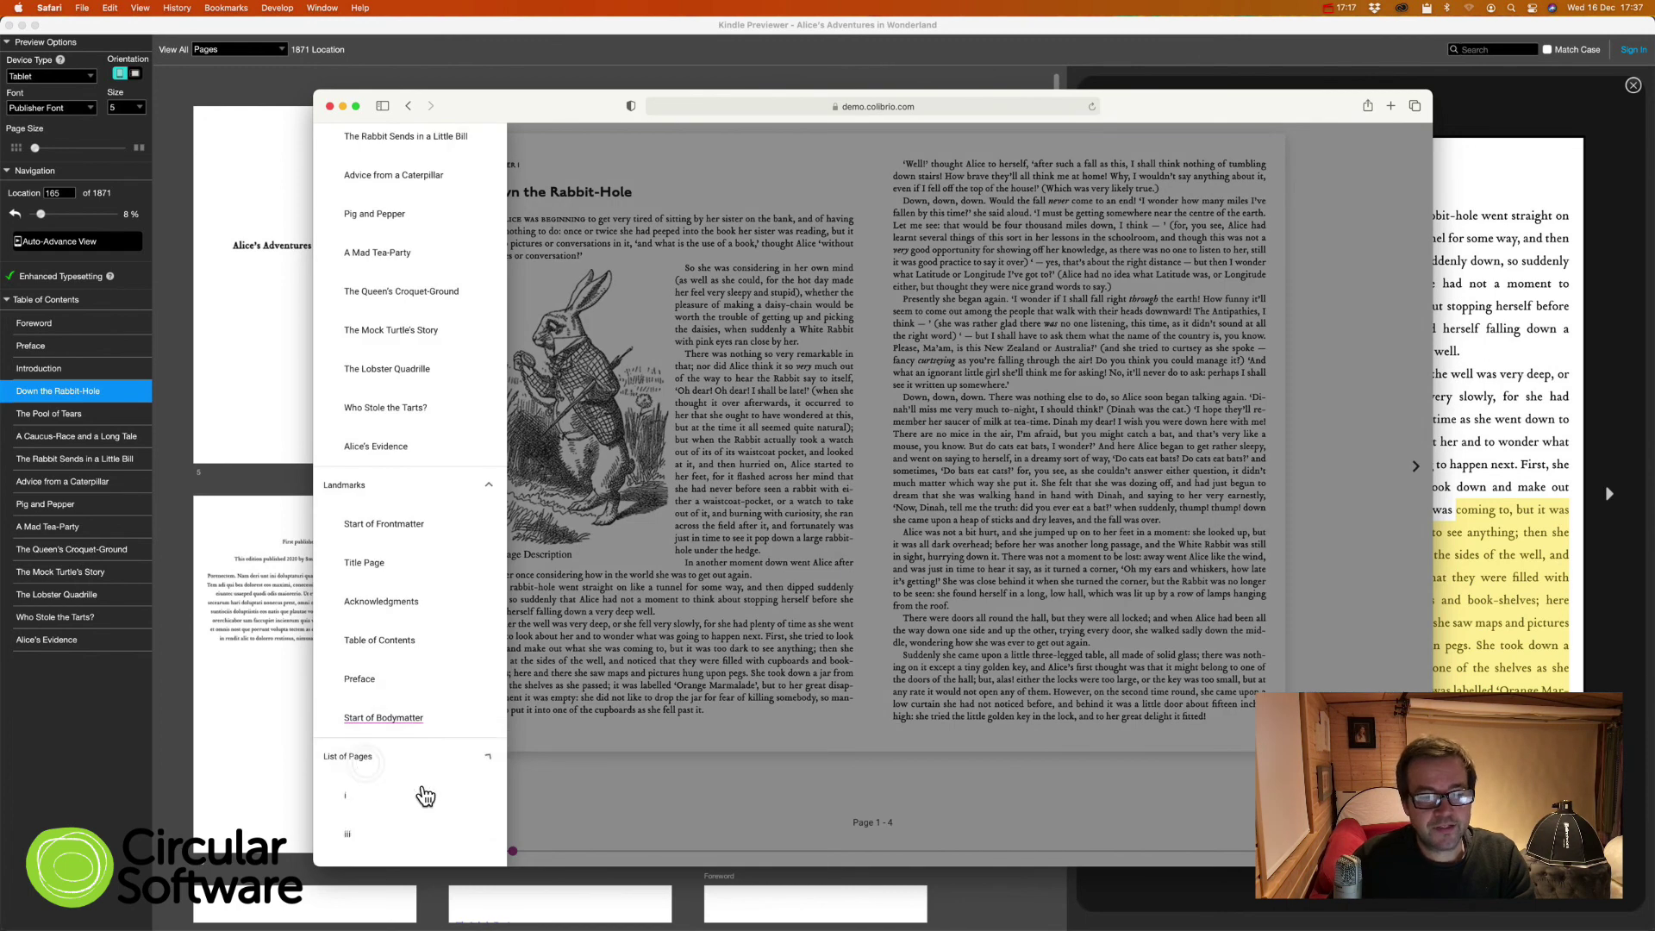
scroll(440, 779, "down", 3)
scroll(440, 780, "down", 15)
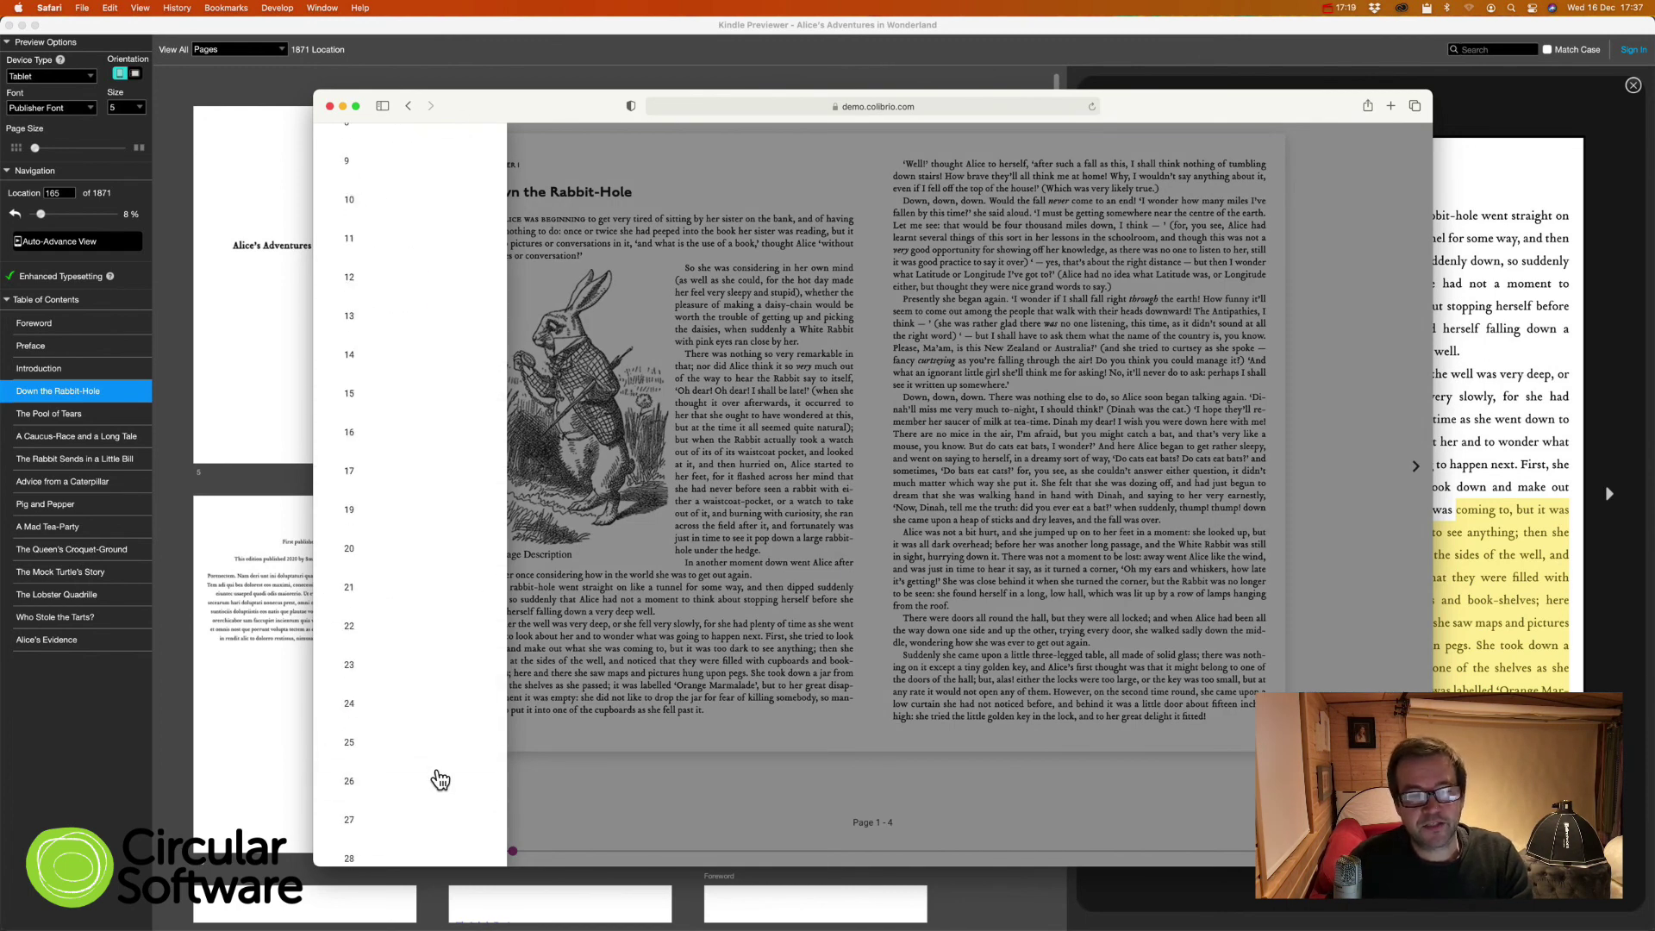
left_click(382, 587)
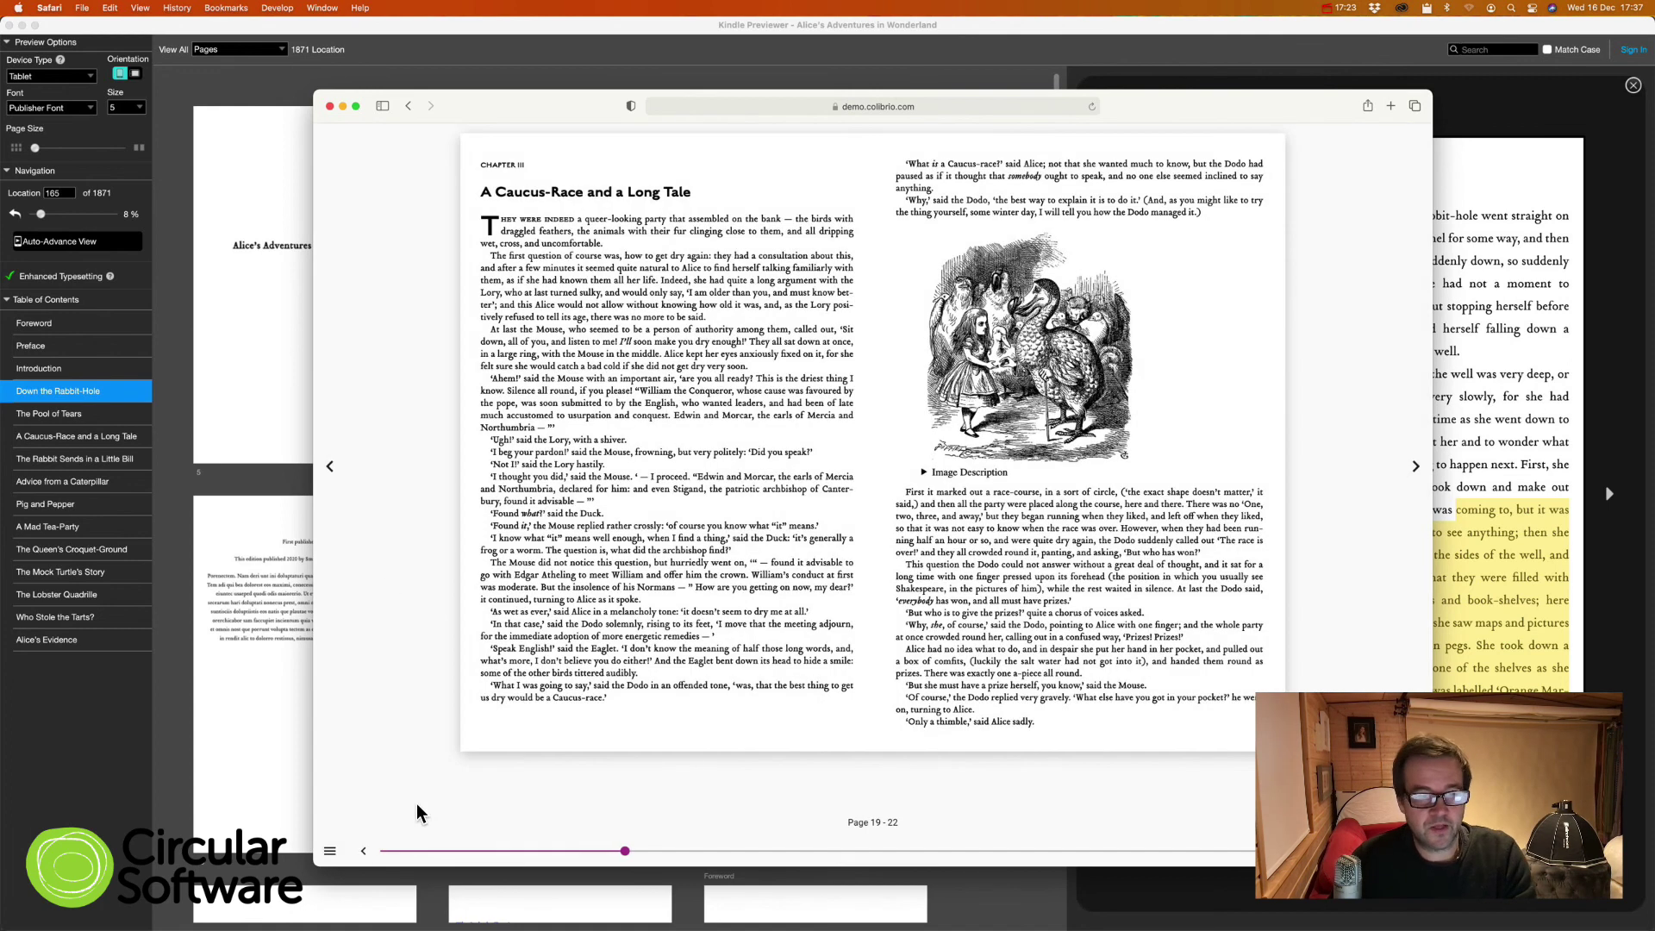
Step: Expand the Publication Metadata and examine the book's accessibility entries
left_click(330, 850)
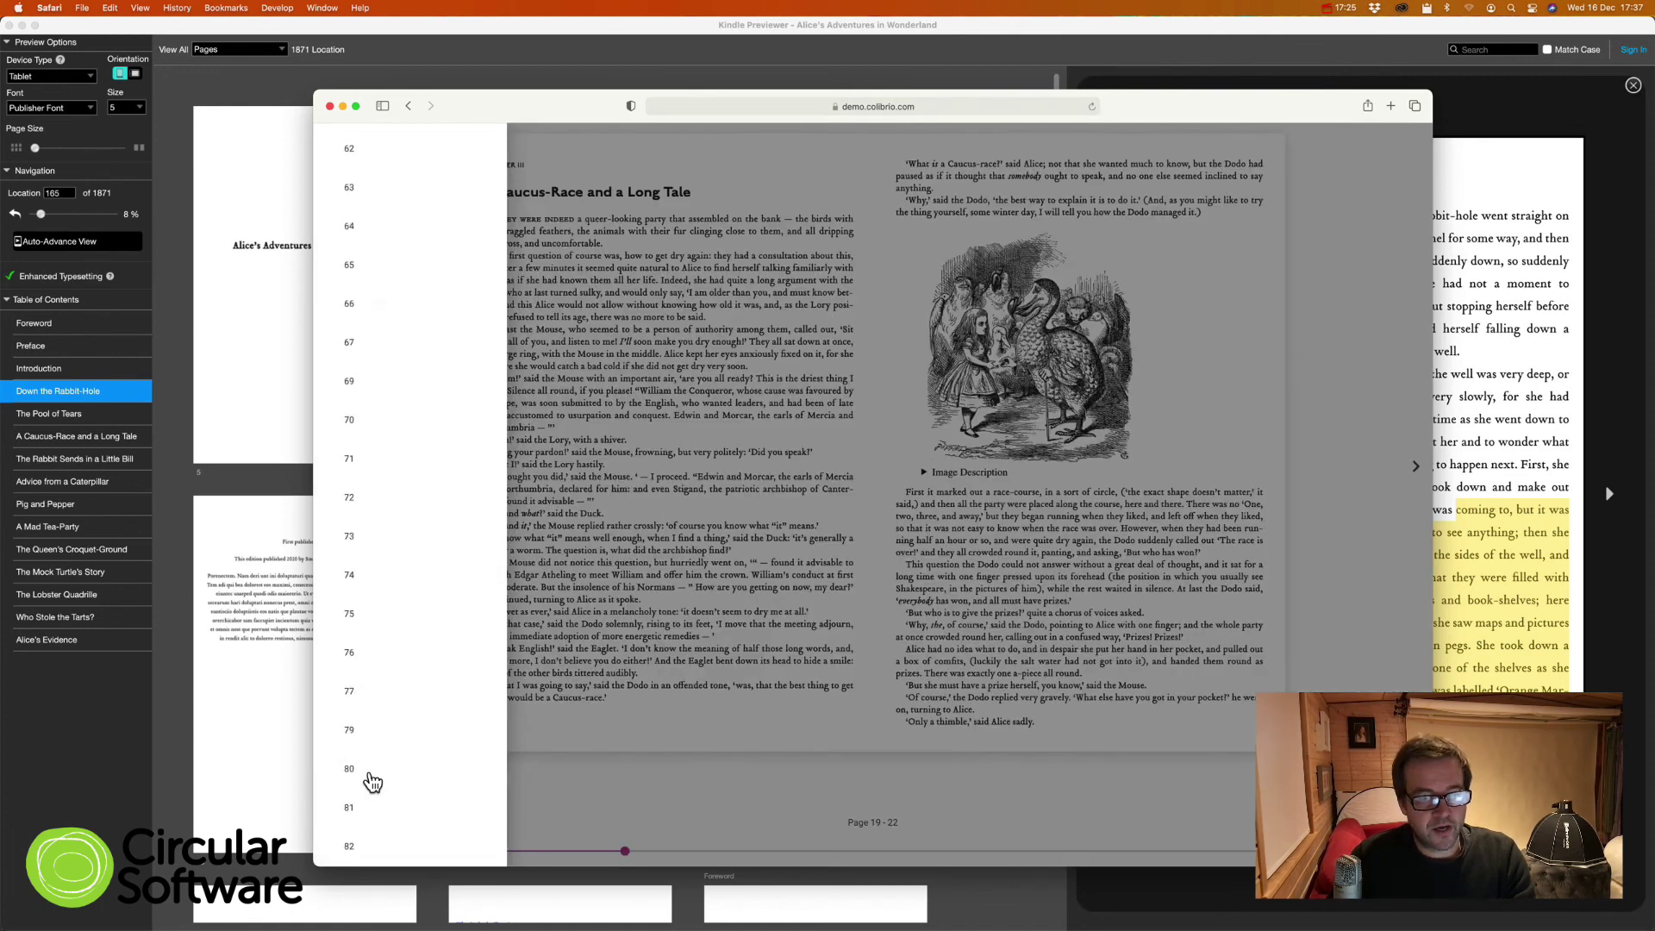
scroll(372, 781, "down", 10)
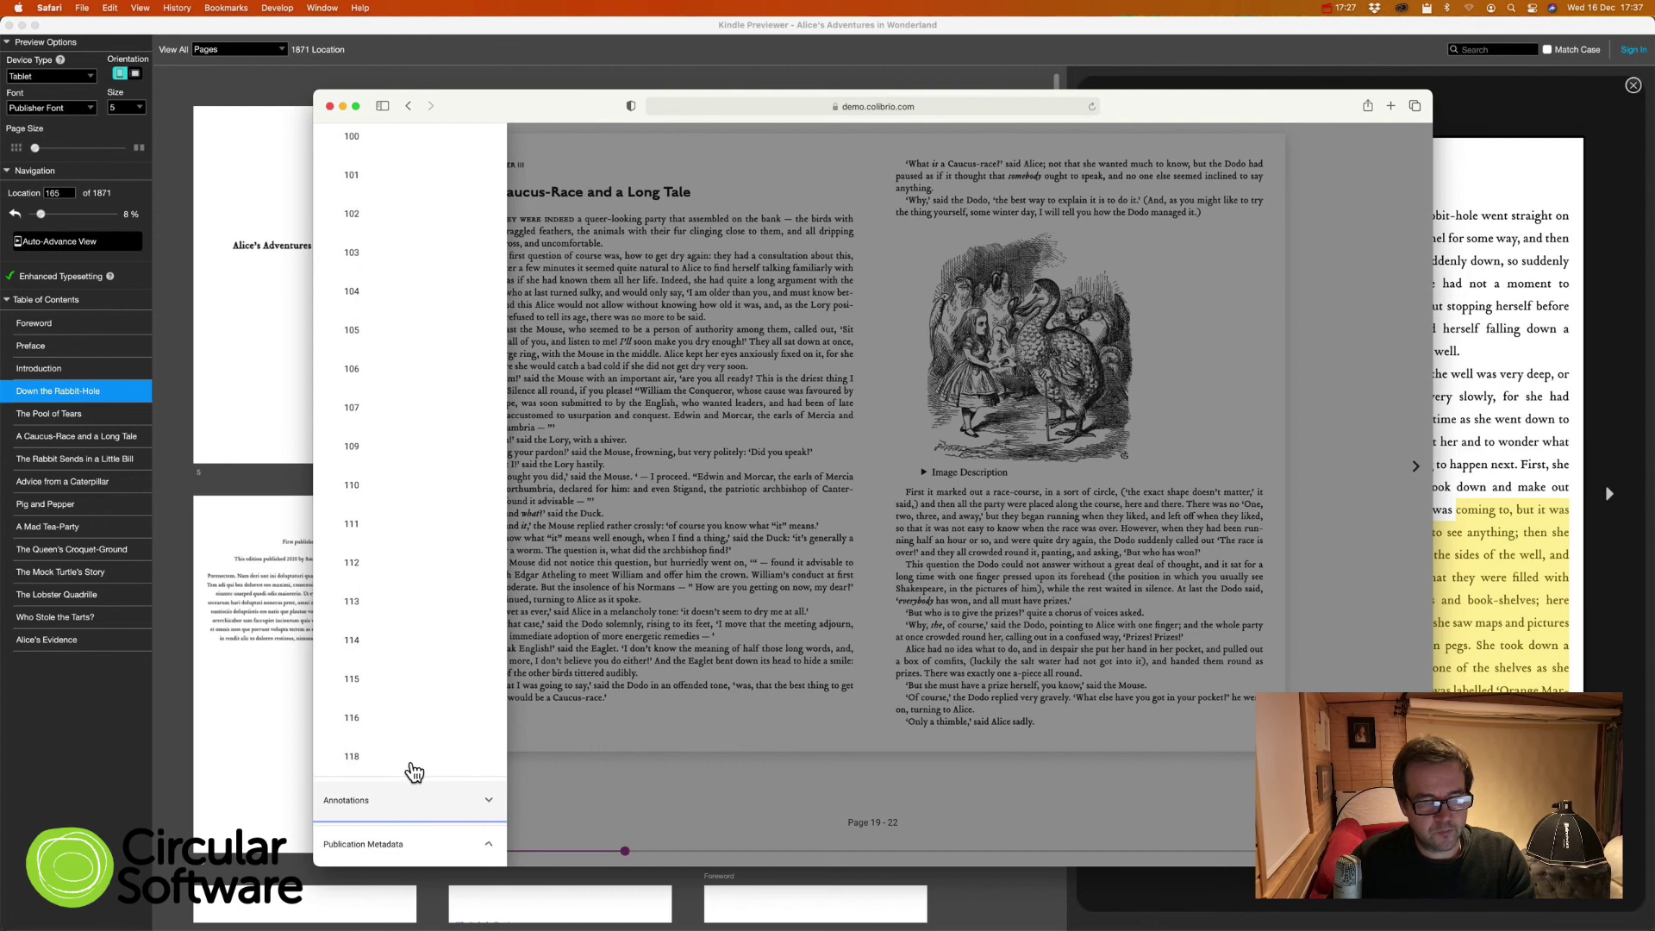
scroll(414, 772, "down", 8)
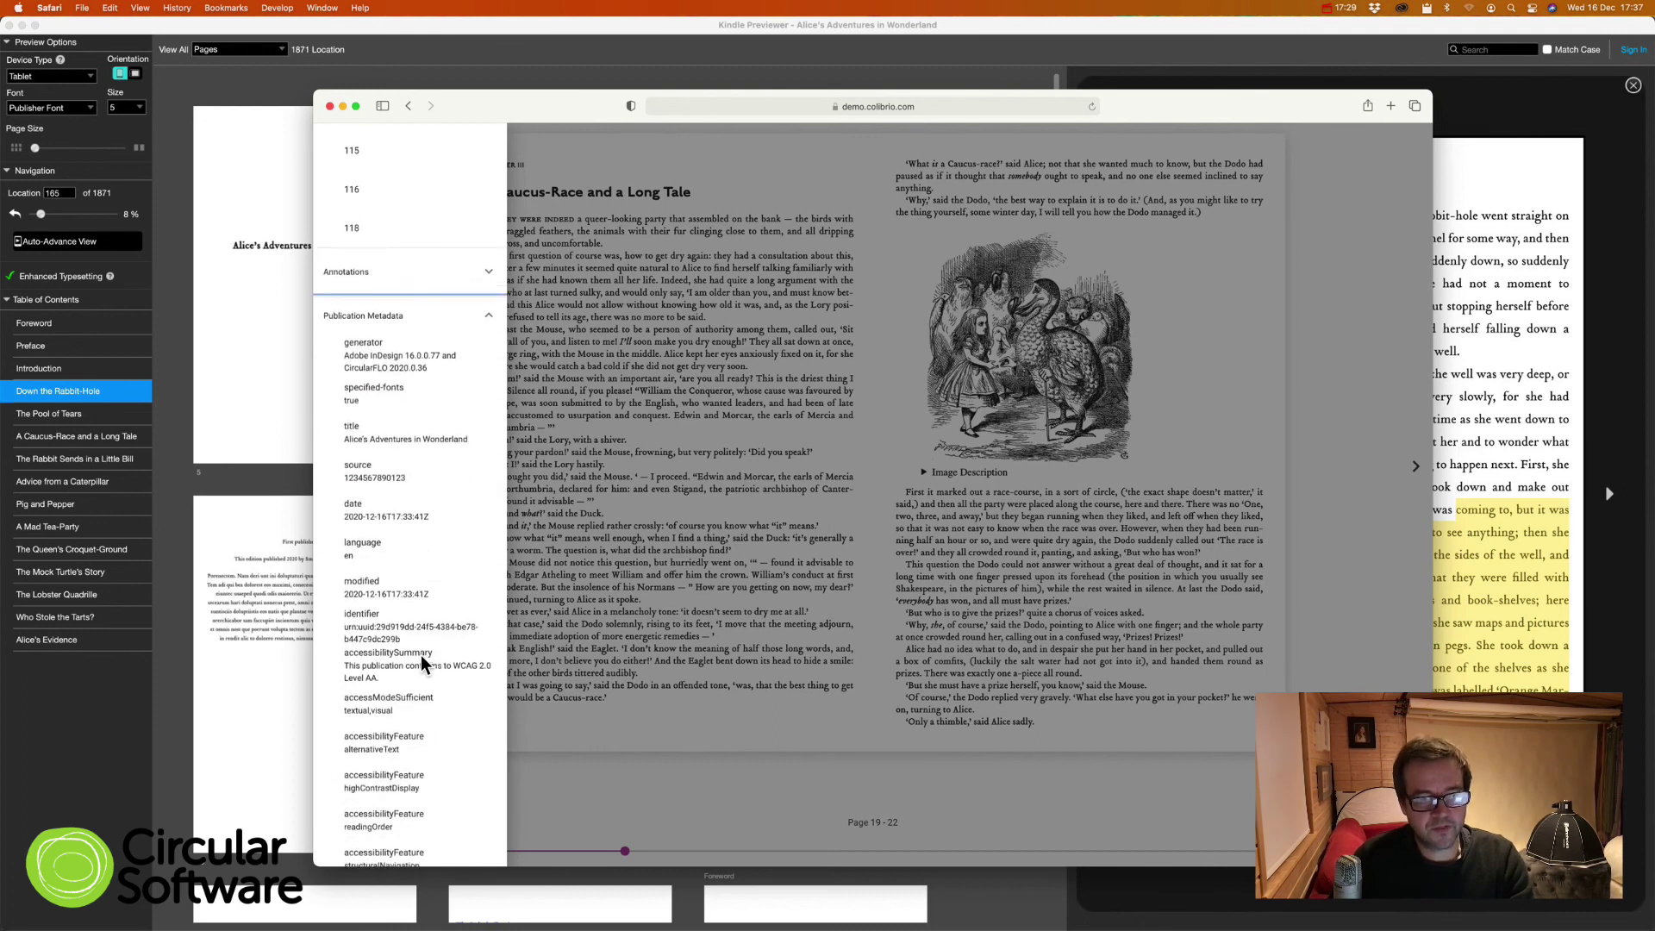
scroll(388, 638, "down", 4)
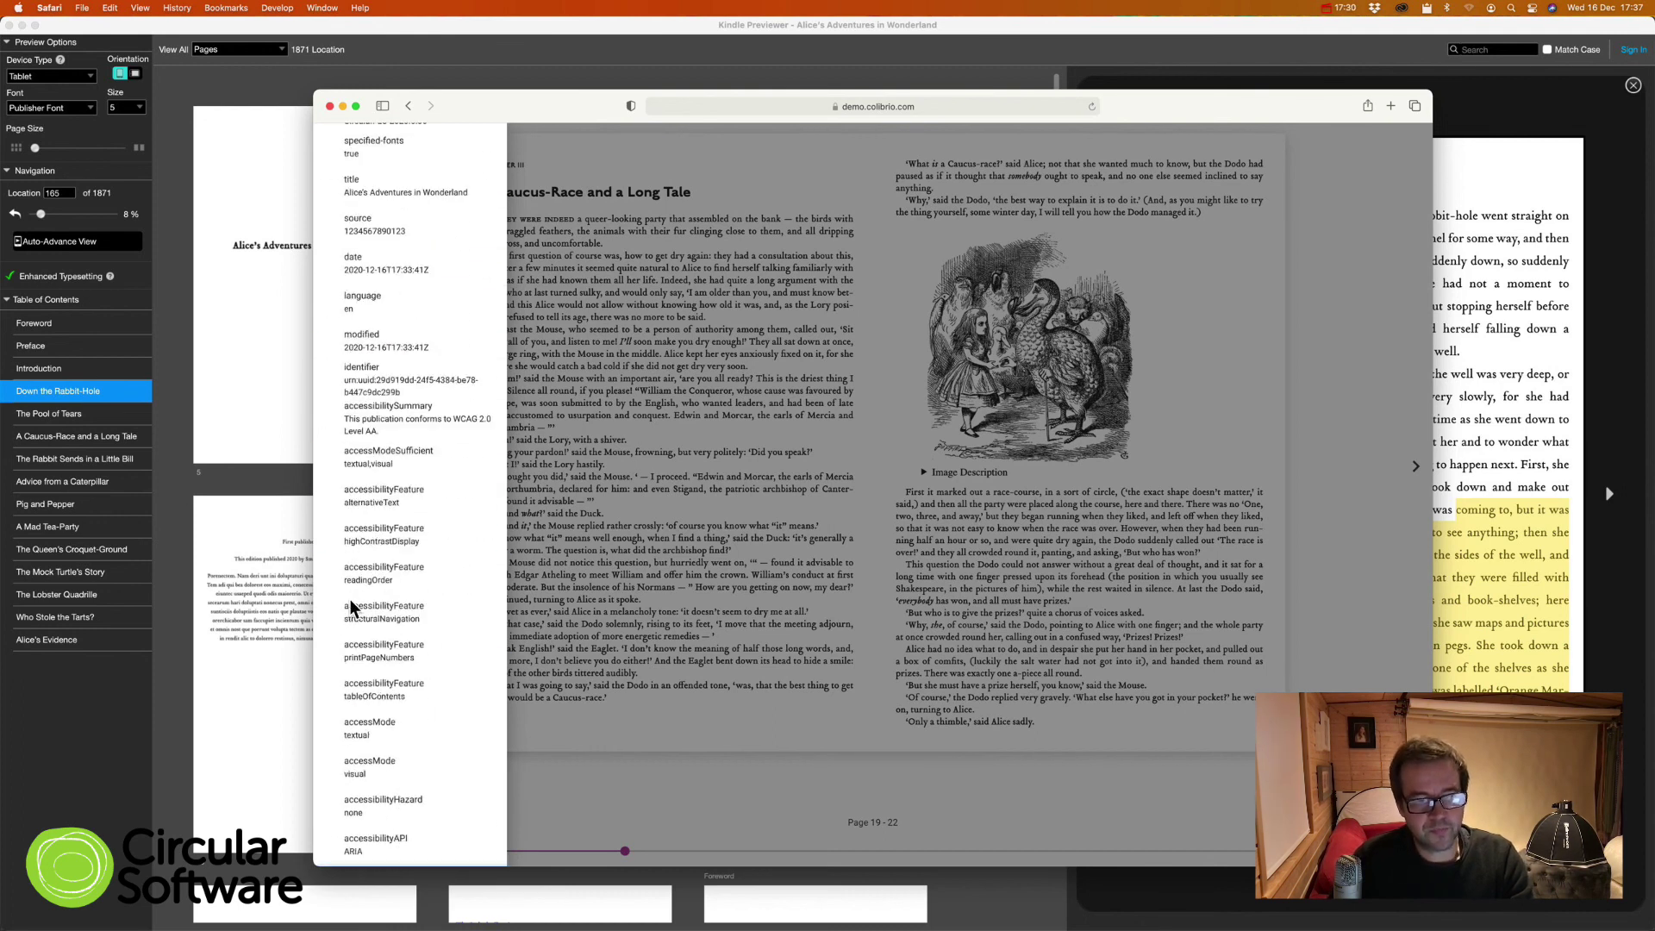
Step: Switch to Finder and unpack Alice_s_Adventures_in_Wonderland.epub into a folder
left_click(591, 105)
key("super+Tab")
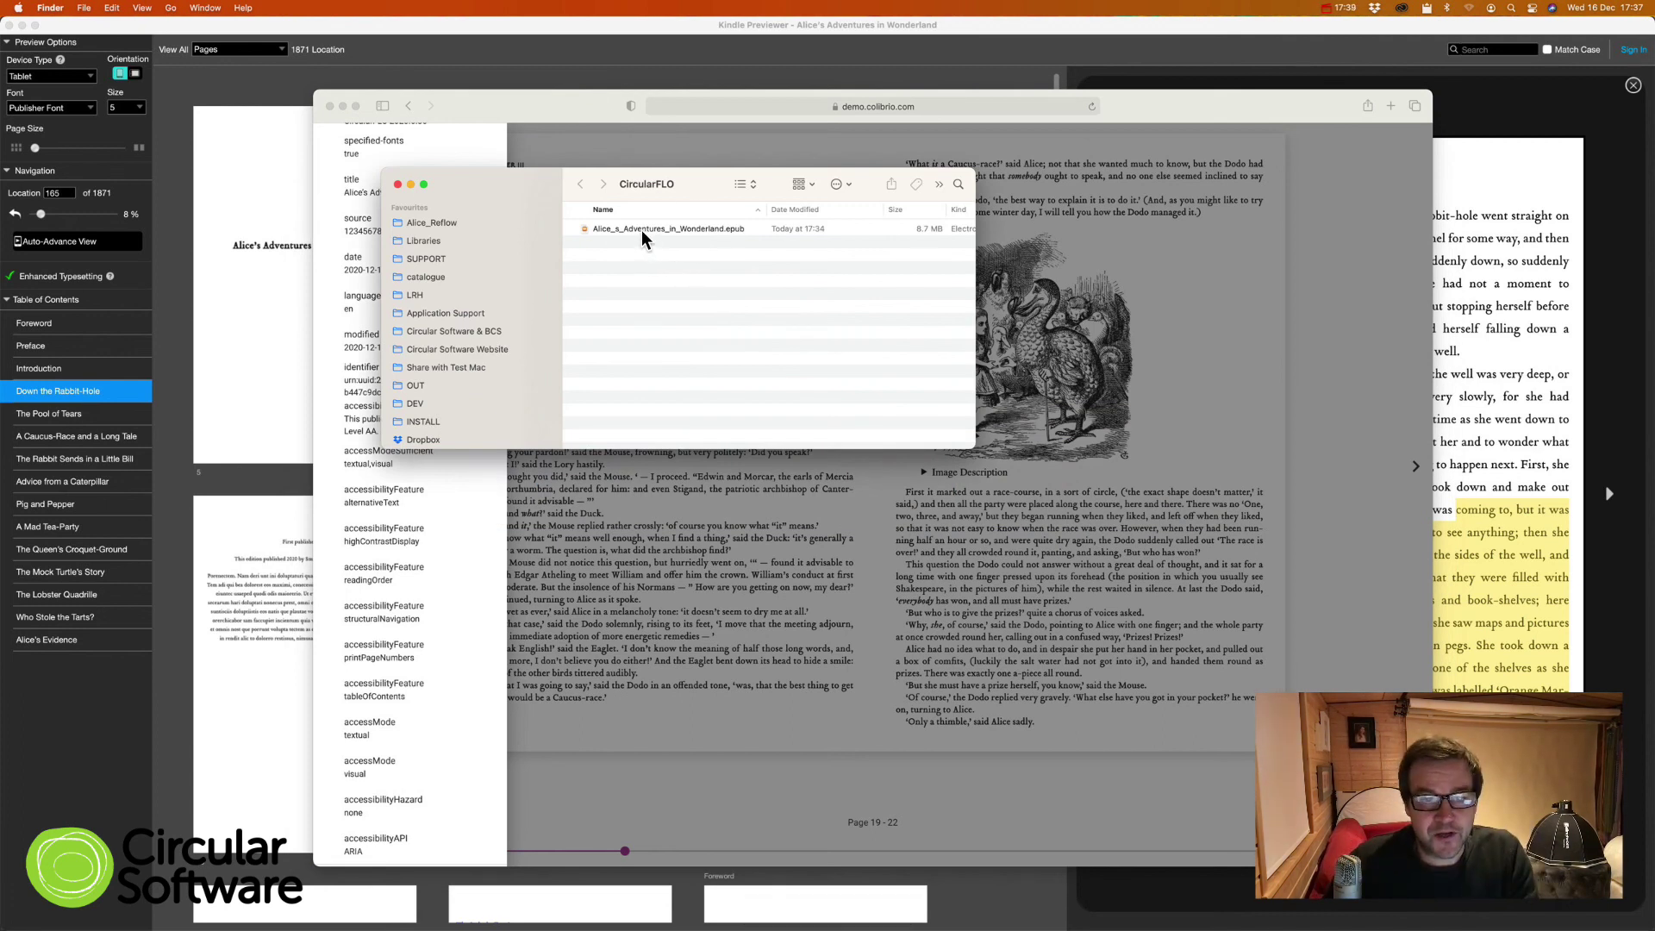
left_click_drag(641, 230, 900, 894)
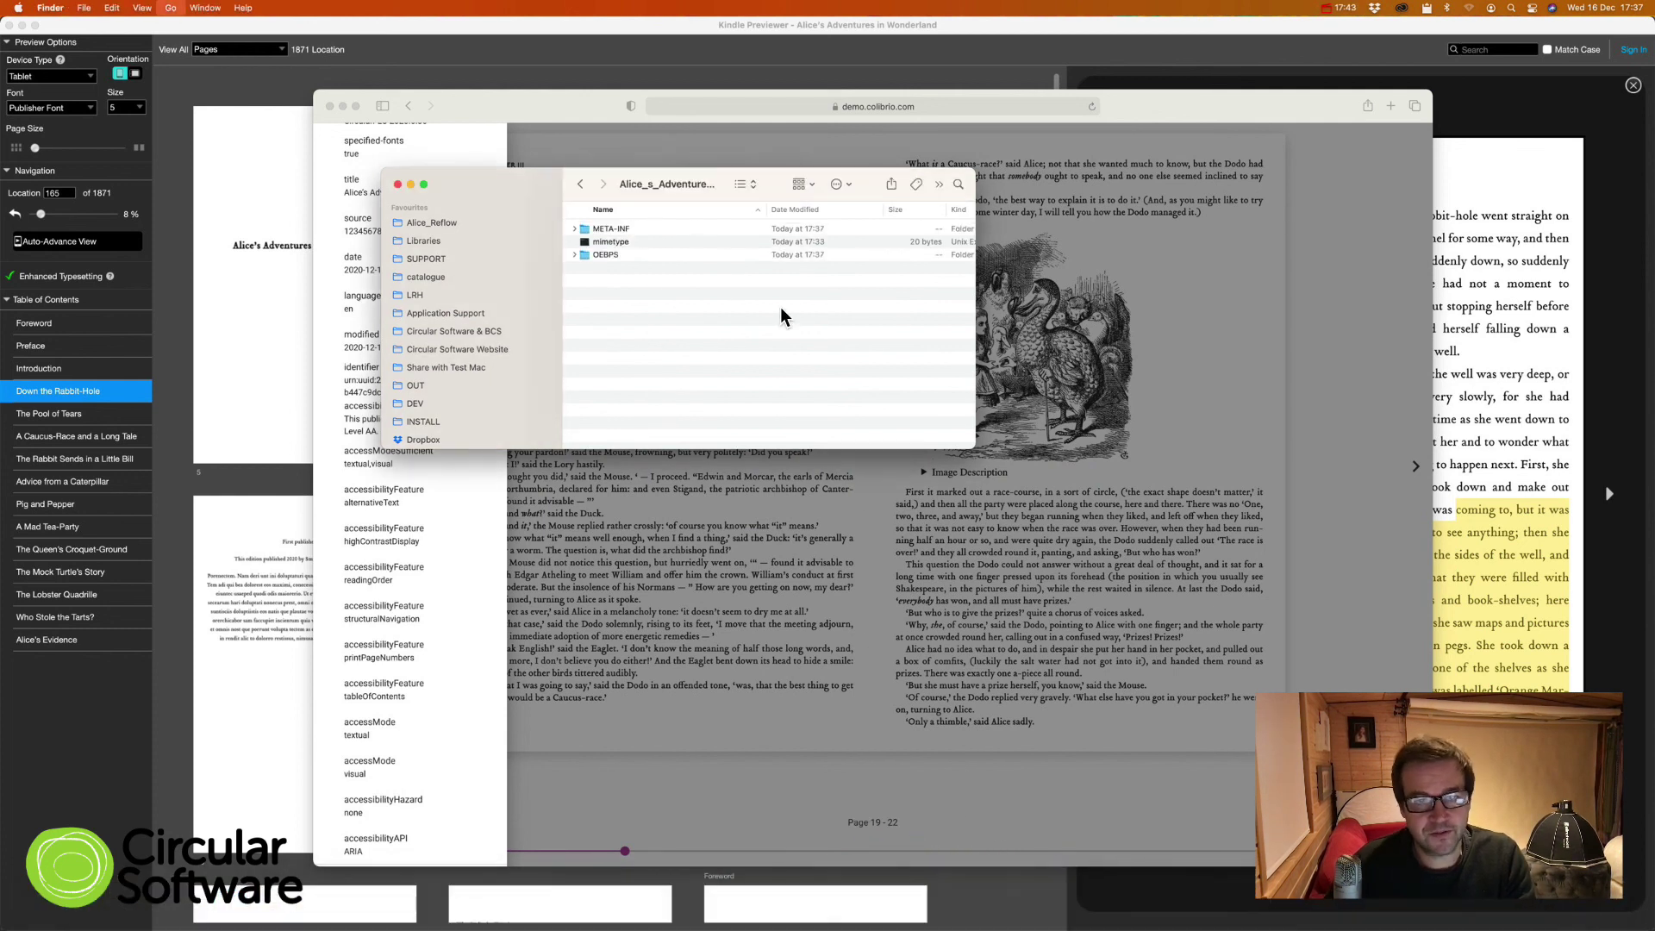
Step: Expand the META-INF and OEBPS folders and enlarge the window to examine the full file list
key("super+a")
key("Right")
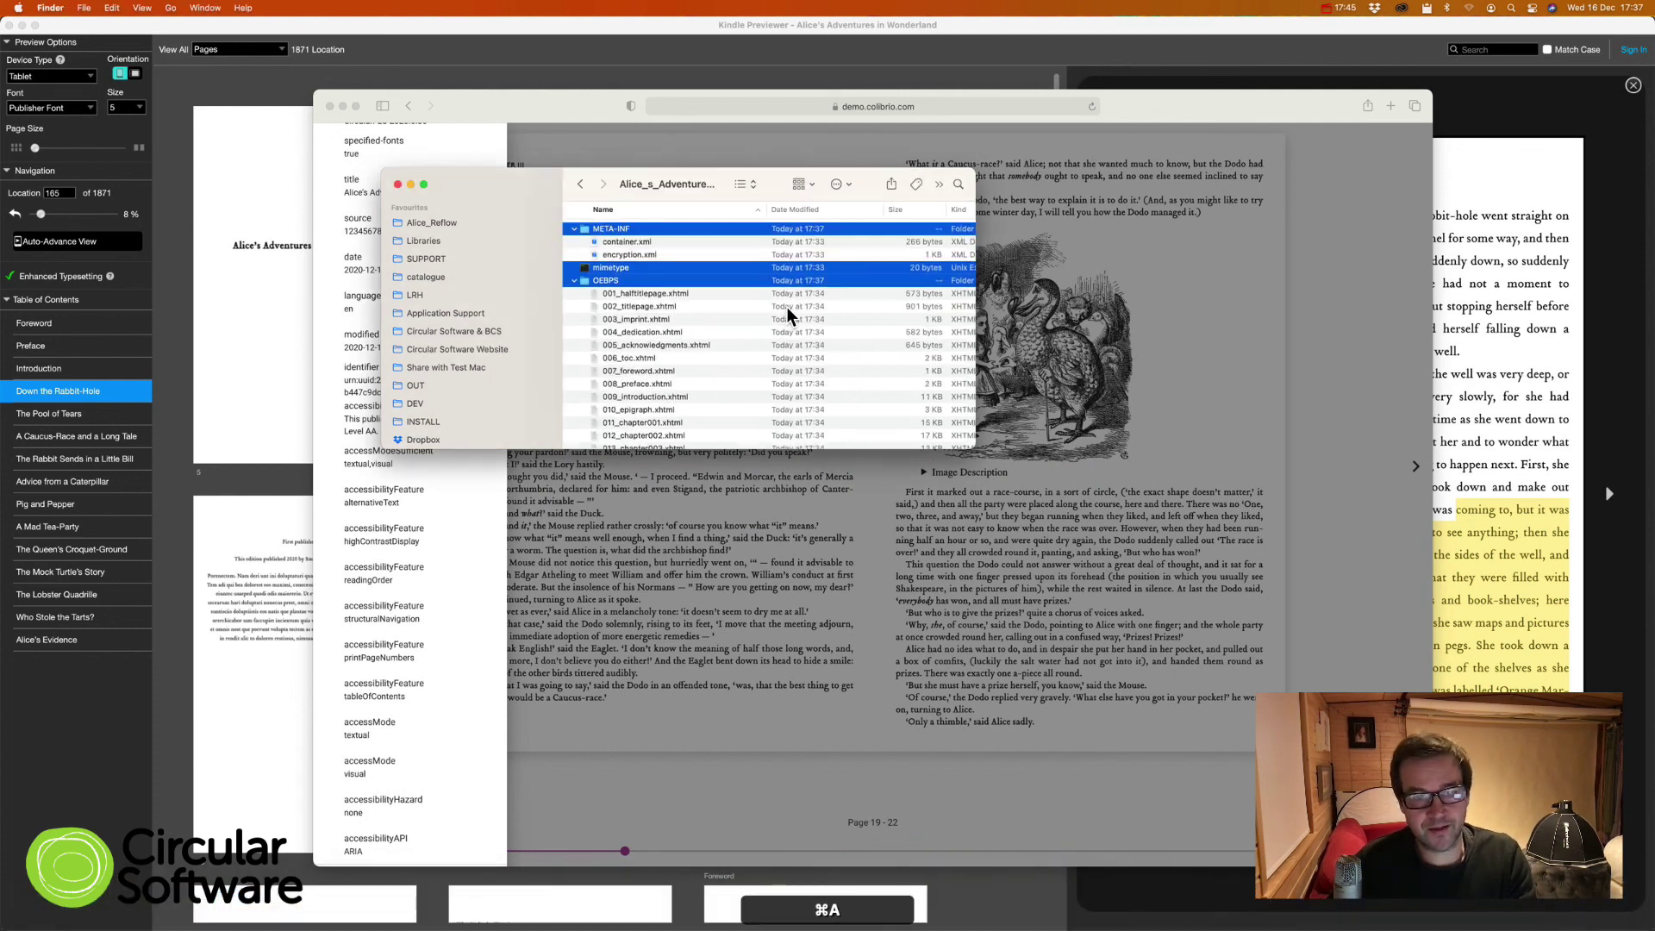
left_click_drag(977, 450, 1034, 731)
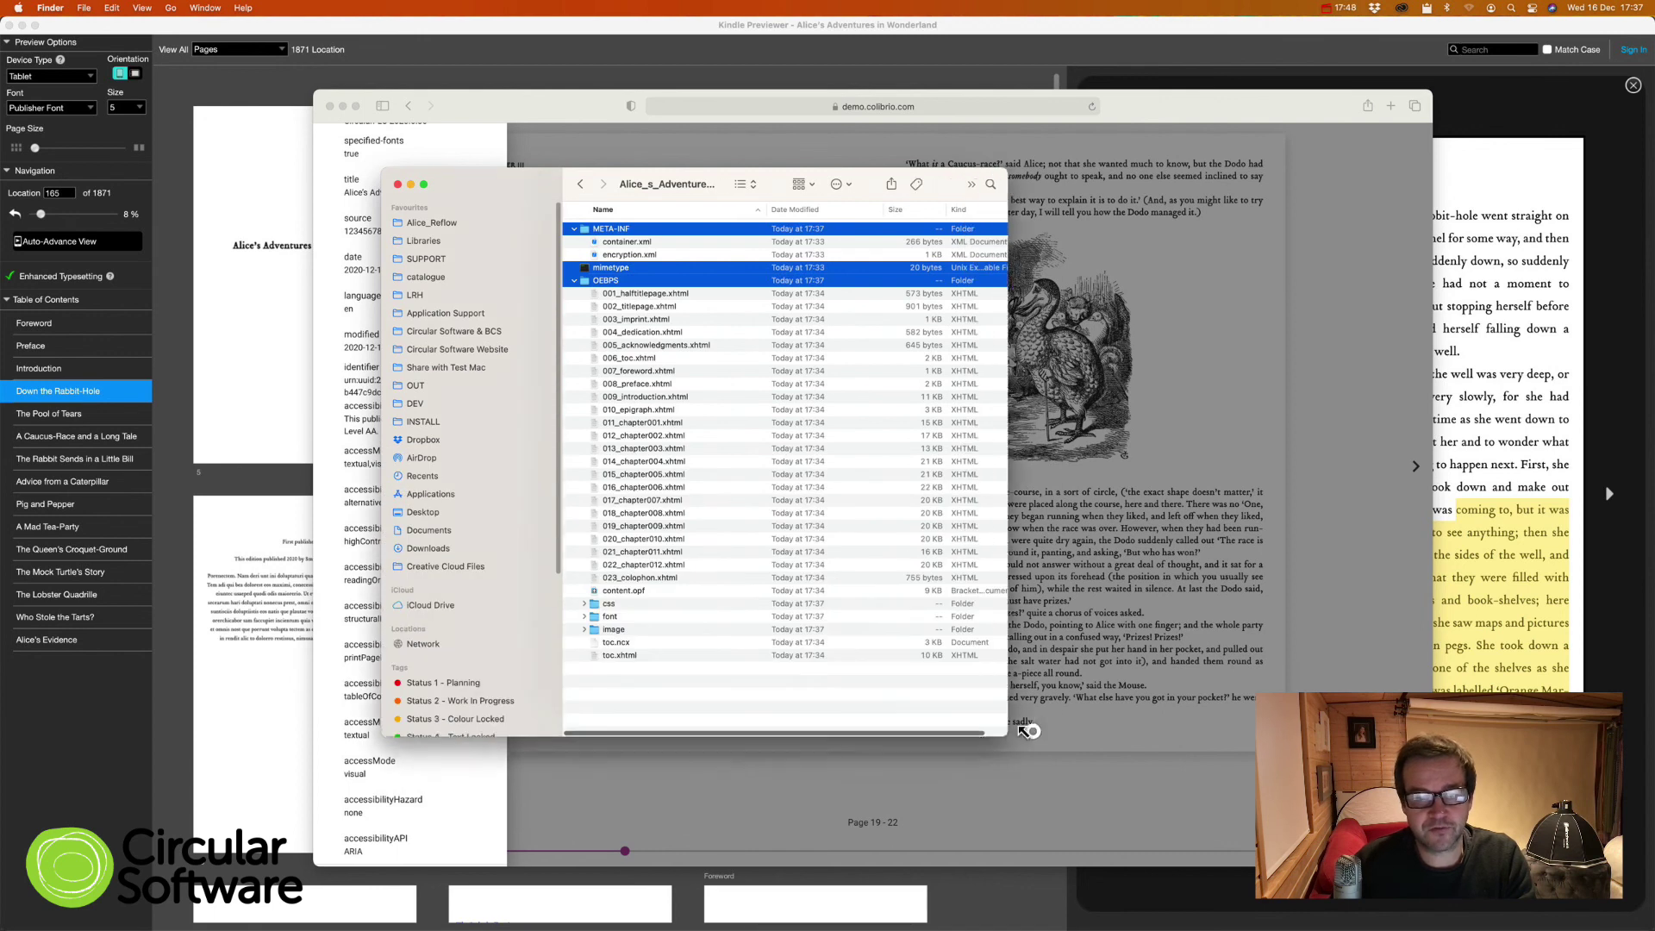
left_click(812, 679)
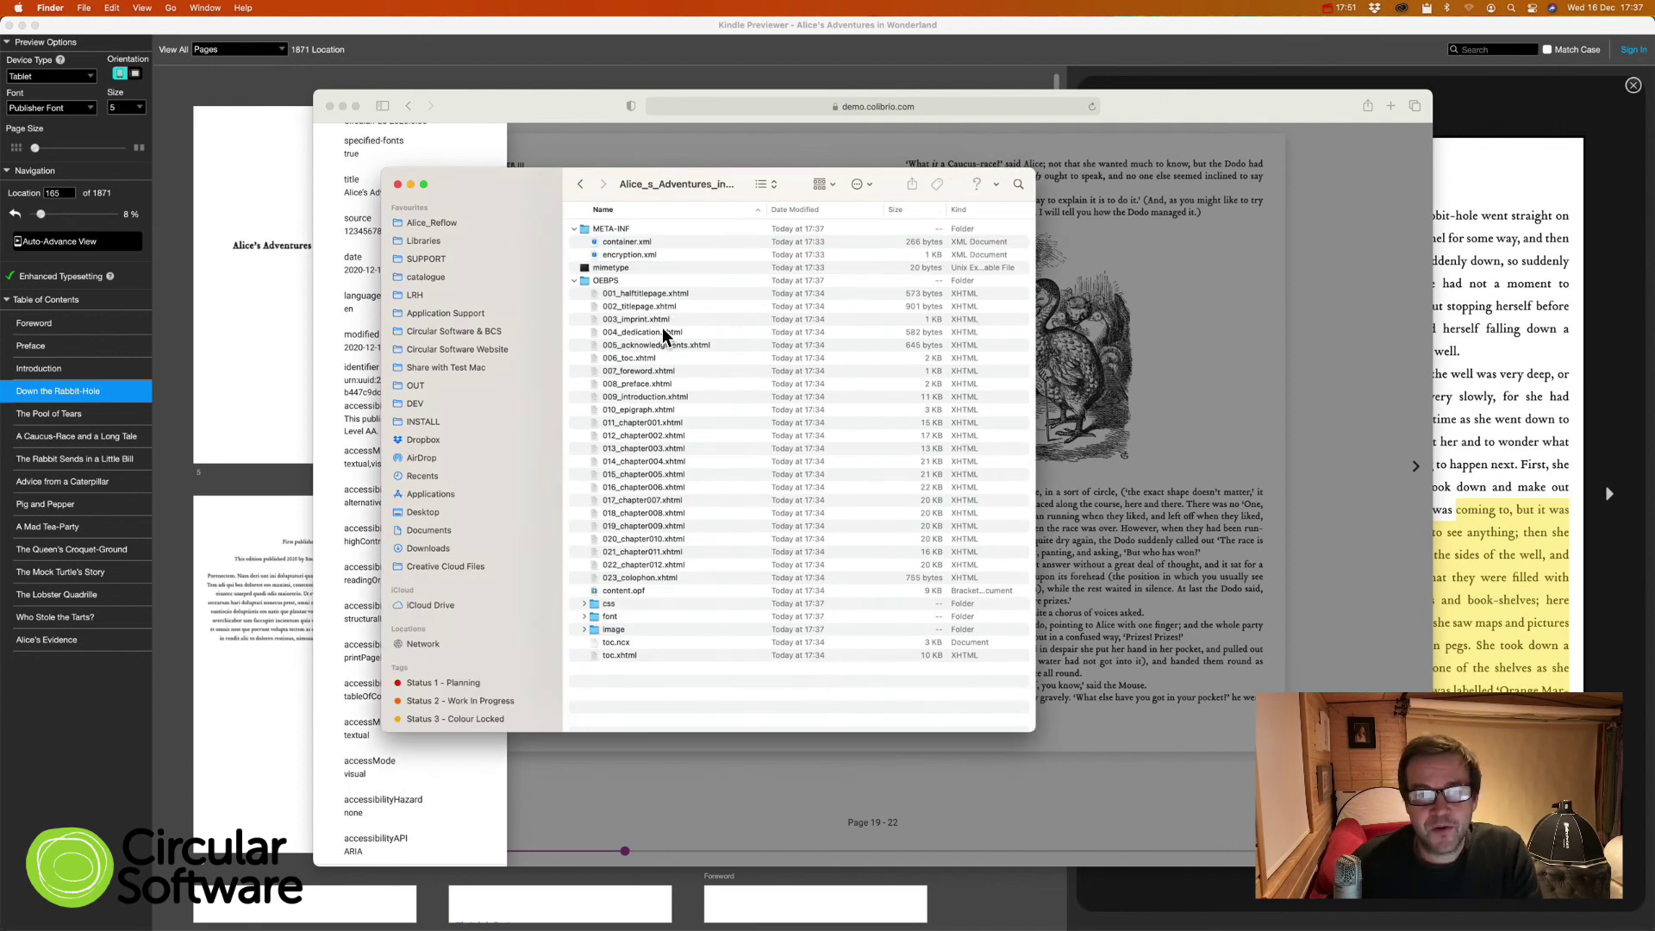
Step: Go through the numbered XHTML files in the OEBPS folder, from the half-title page down to the chapters
left_click(662, 295)
key("Down")
key("Down")
key("Down")
key("Down")
key("Down")
key("Down")
key("Down")
key("Down")
key("Down")
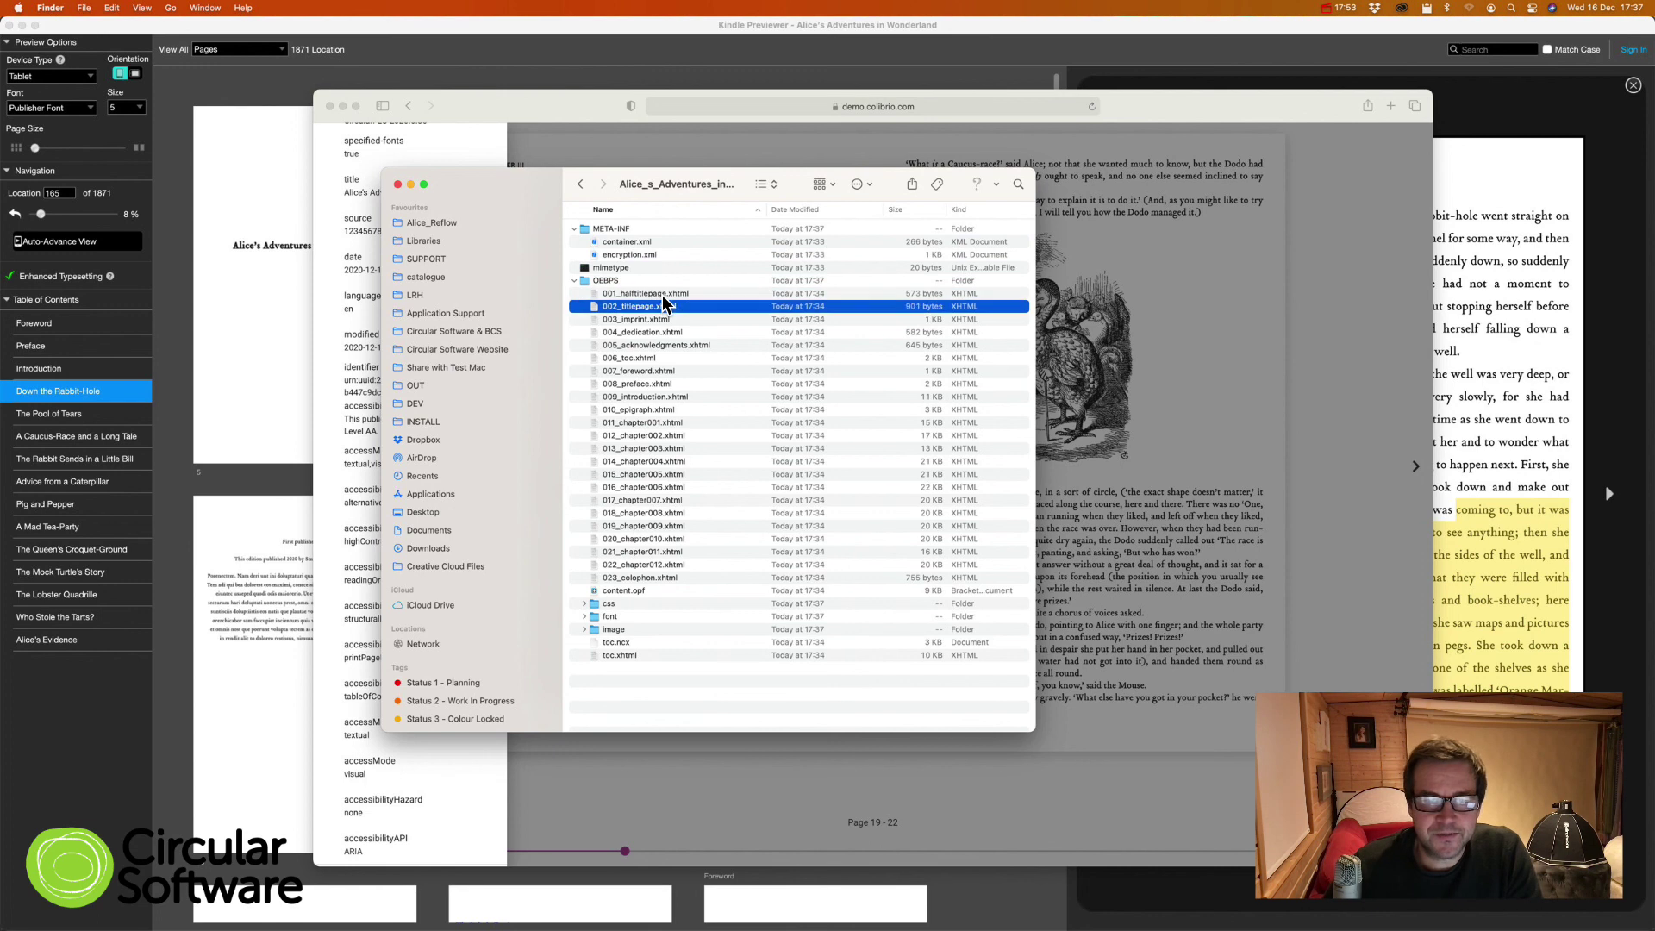
key("Down")
key("Down")
key("Down")
key("Down")
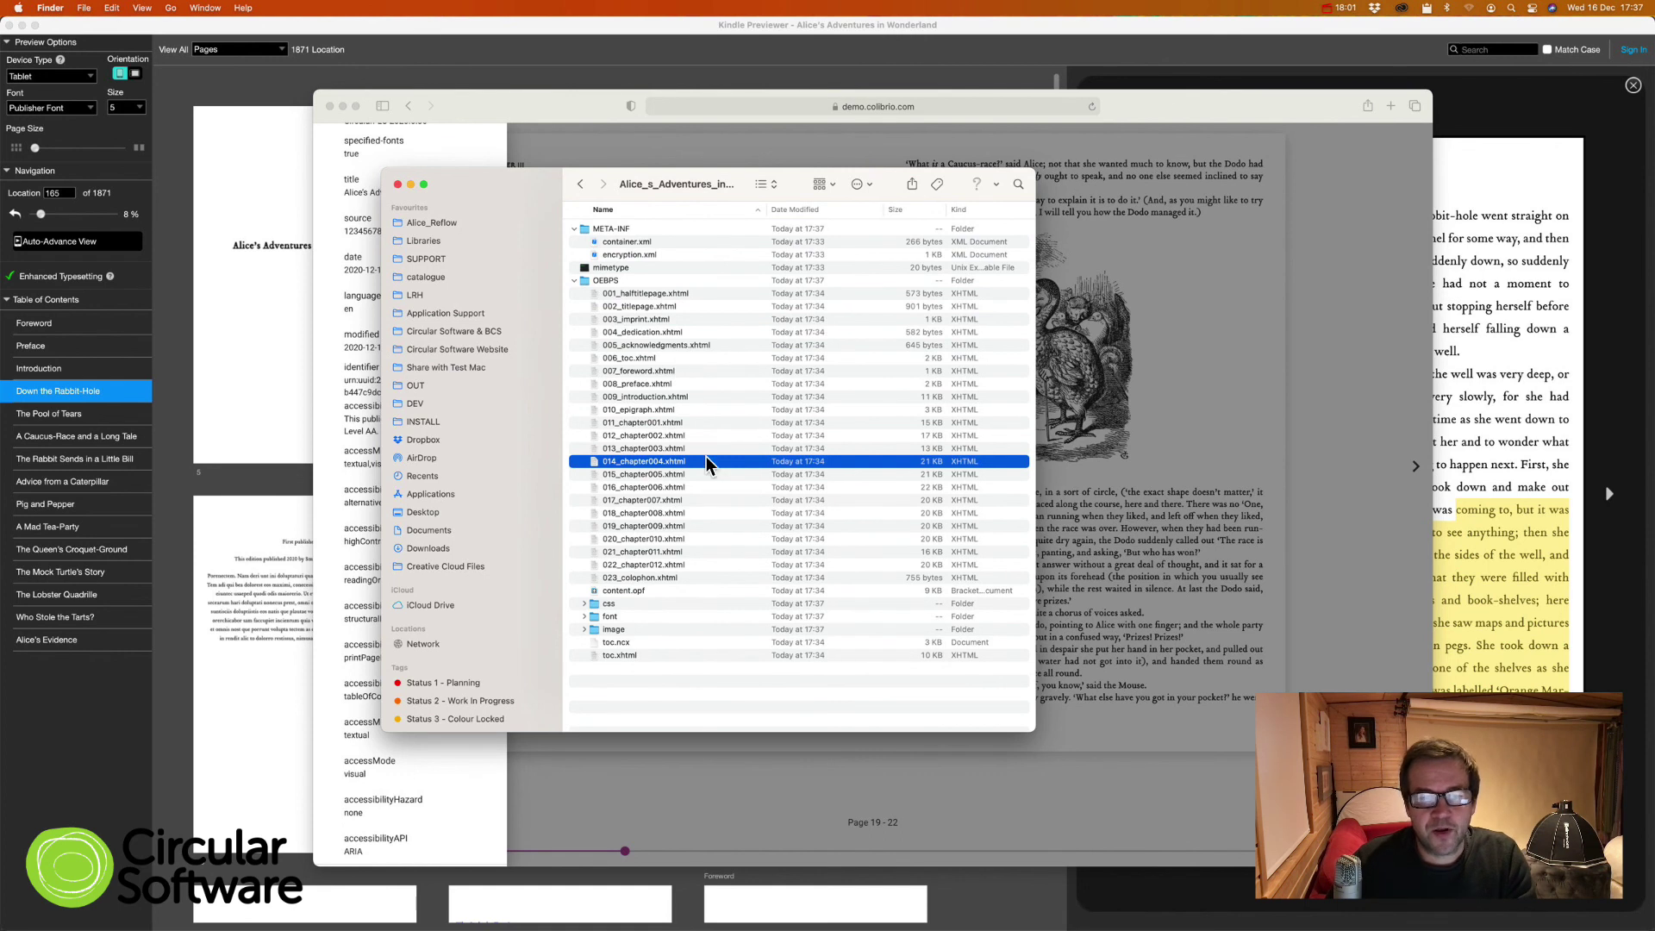
Step: Open 011_chapter001.xhtml in Brackets and examine its language attributes, title, section role and first page-break markup
left_click(651, 422)
double_click(651, 422)
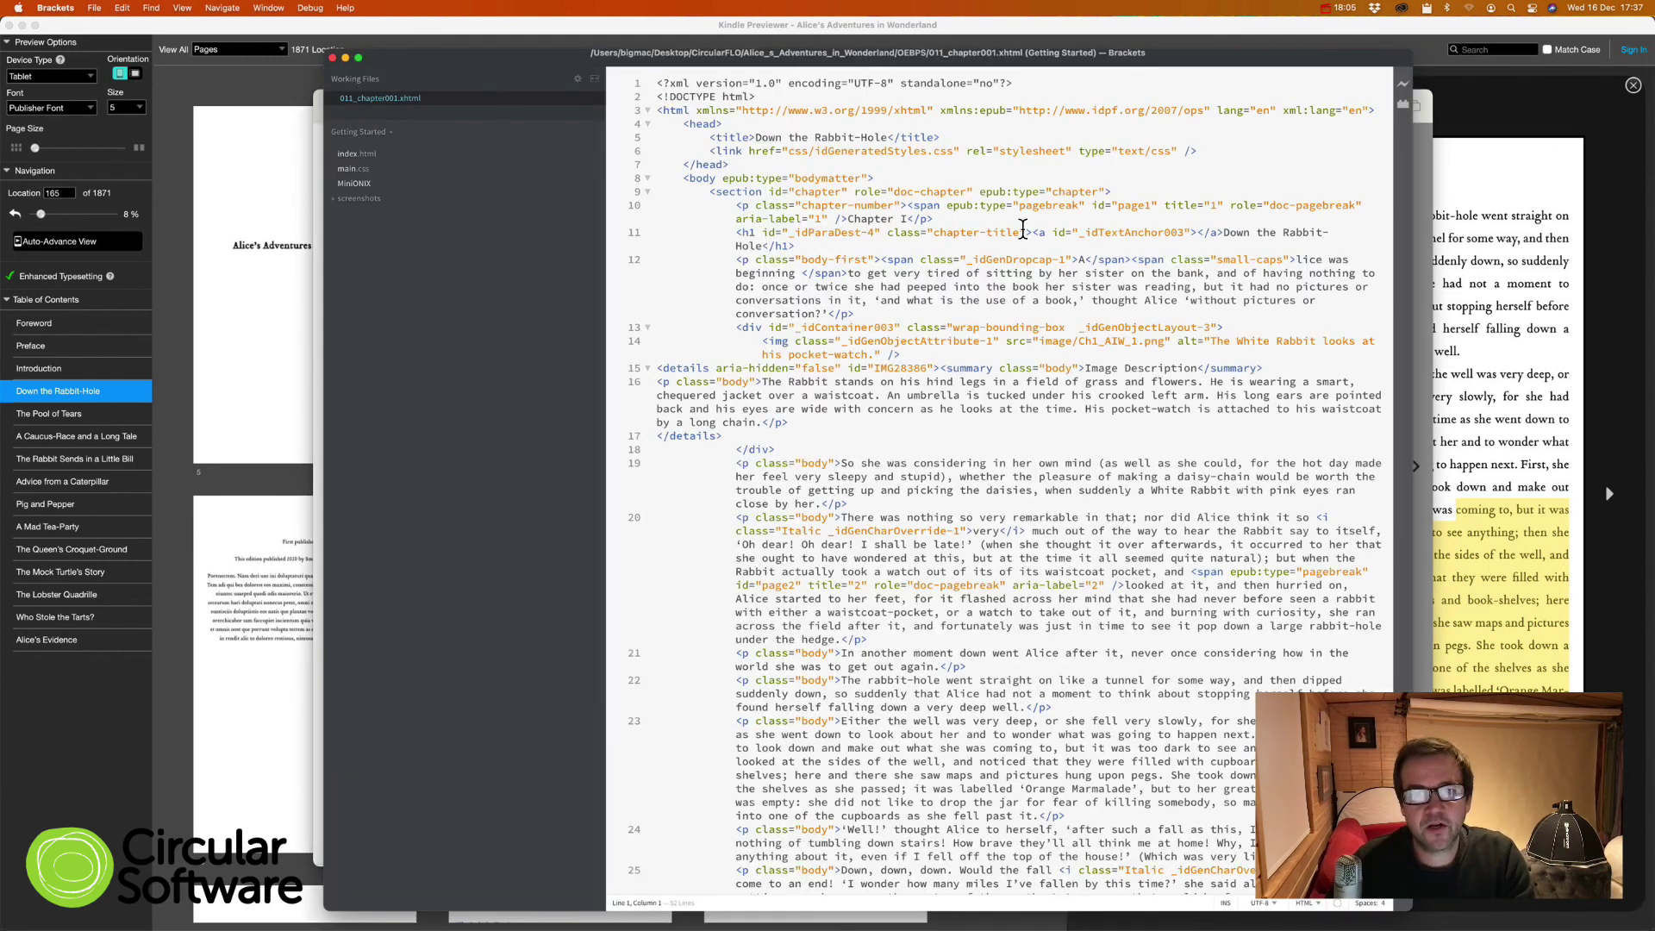
left_click_drag(1210, 111, 1366, 109)
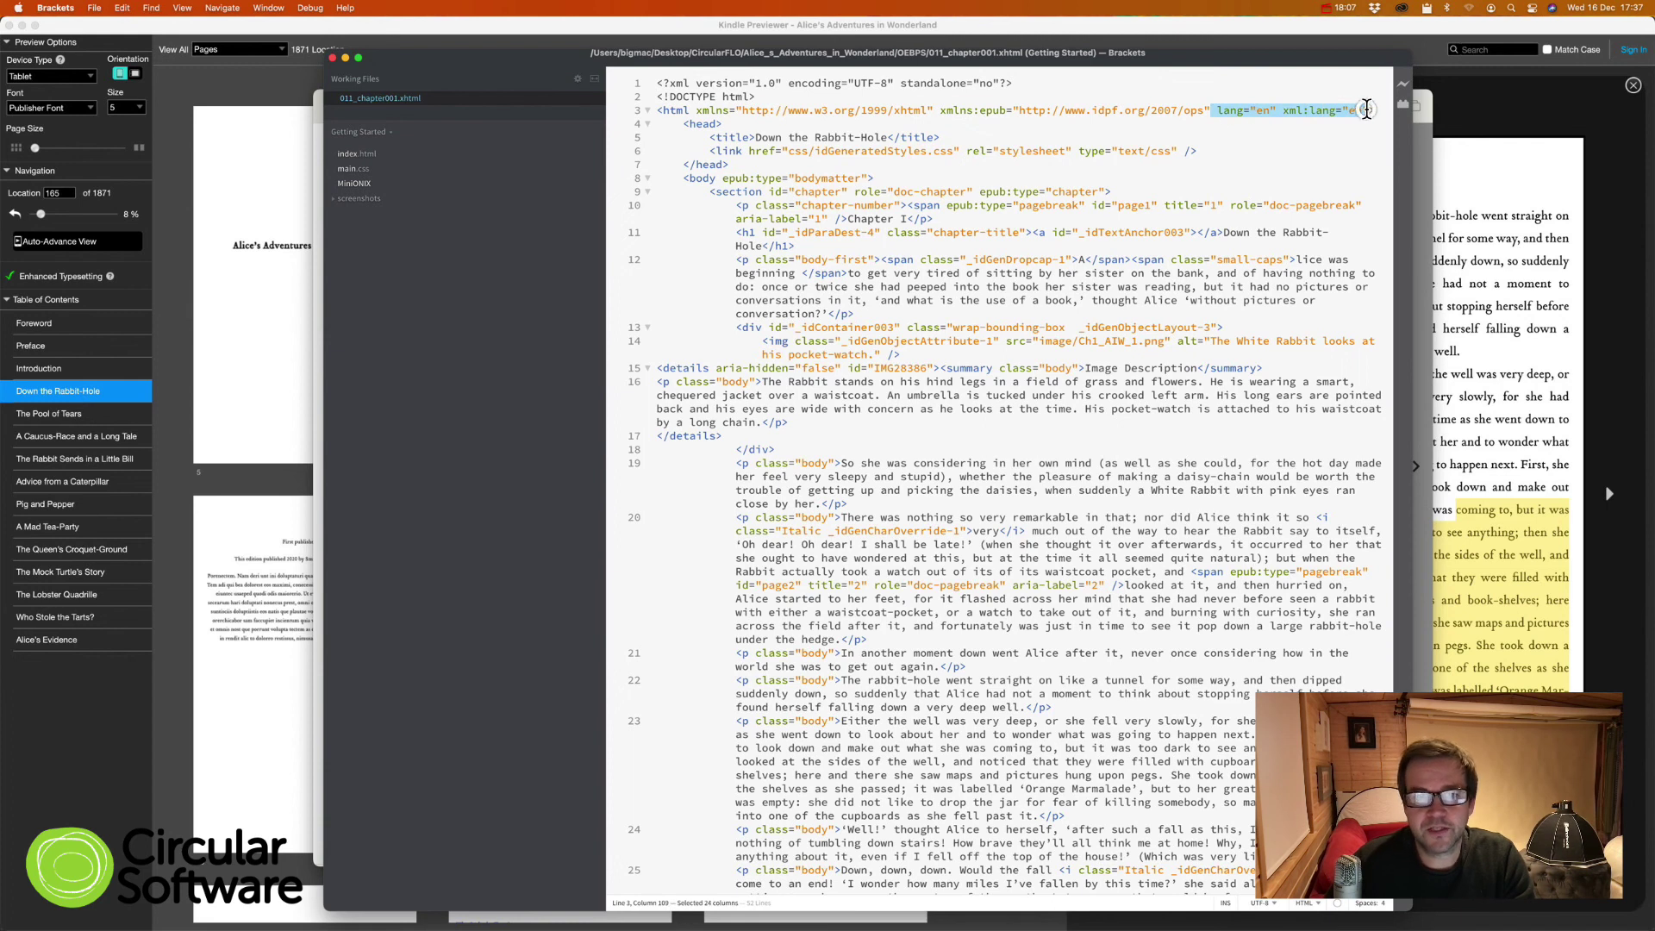
left_click_drag(755, 137, 888, 135)
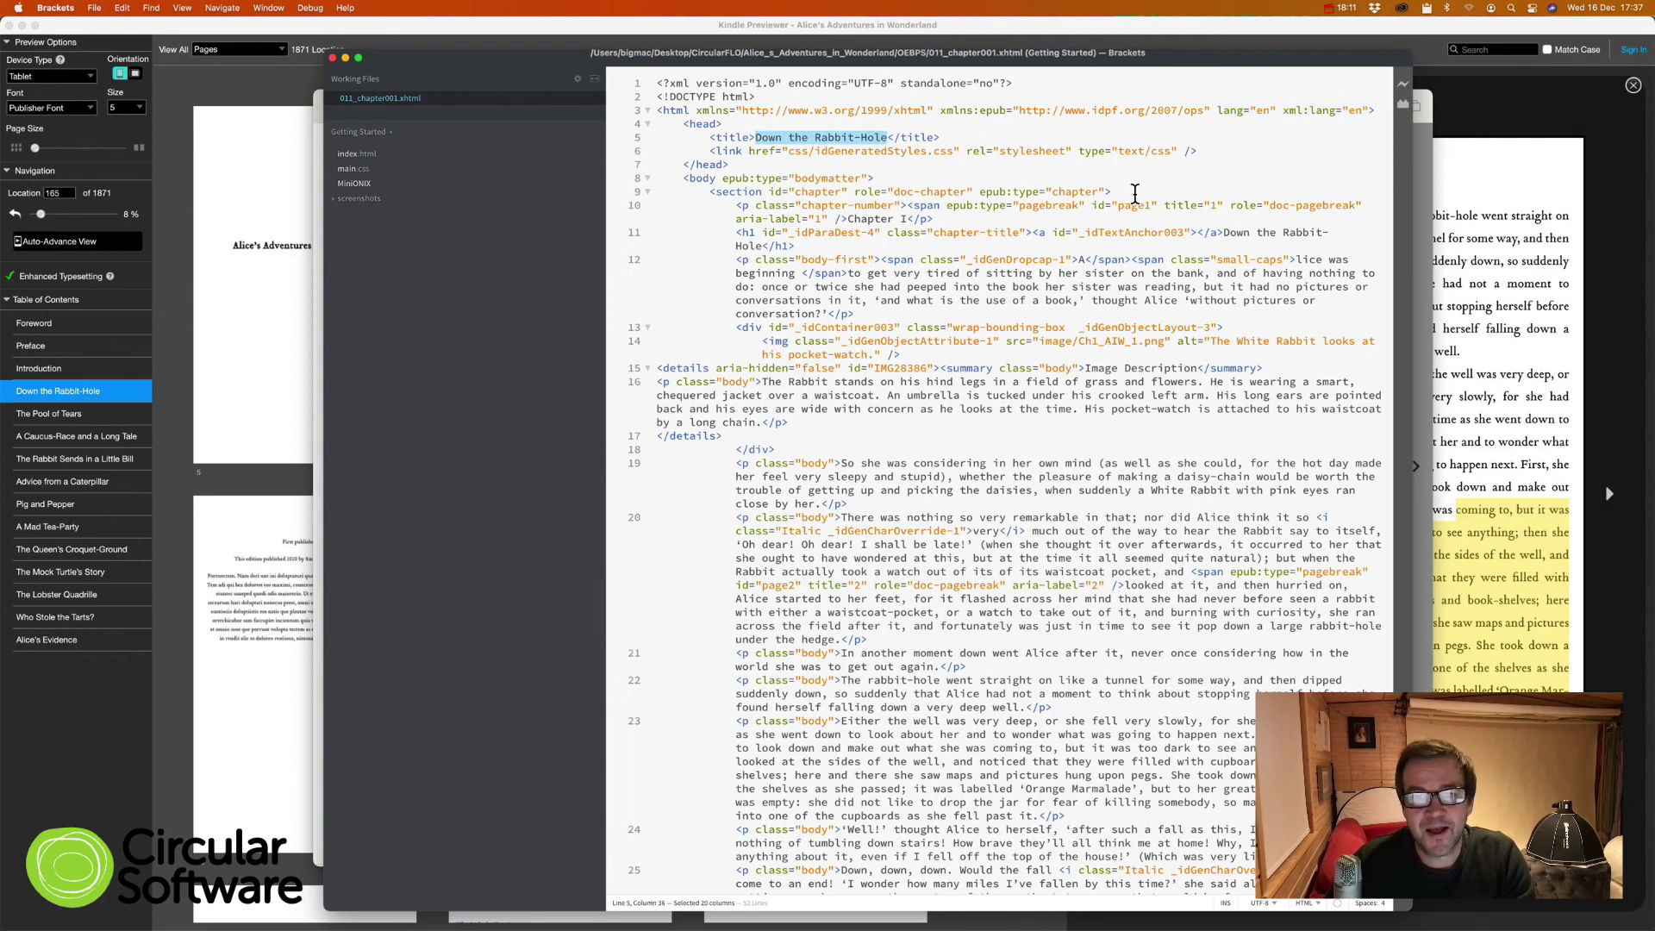
left_click_drag(1123, 191, 708, 191)
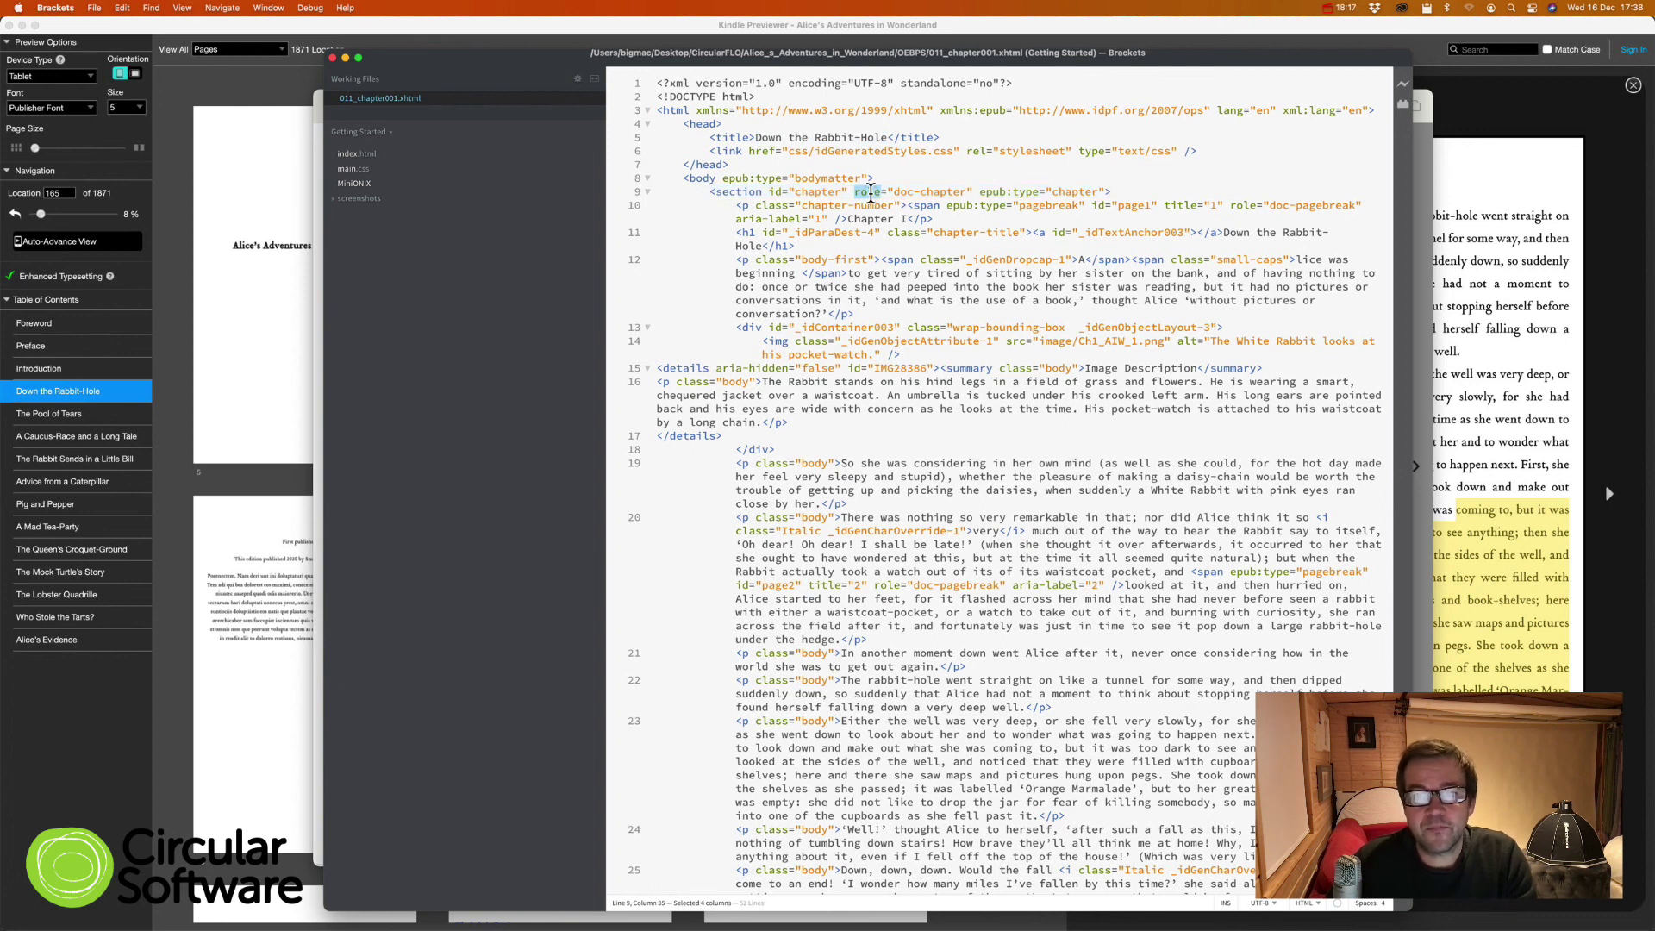
left_click_drag(914, 205, 1062, 221)
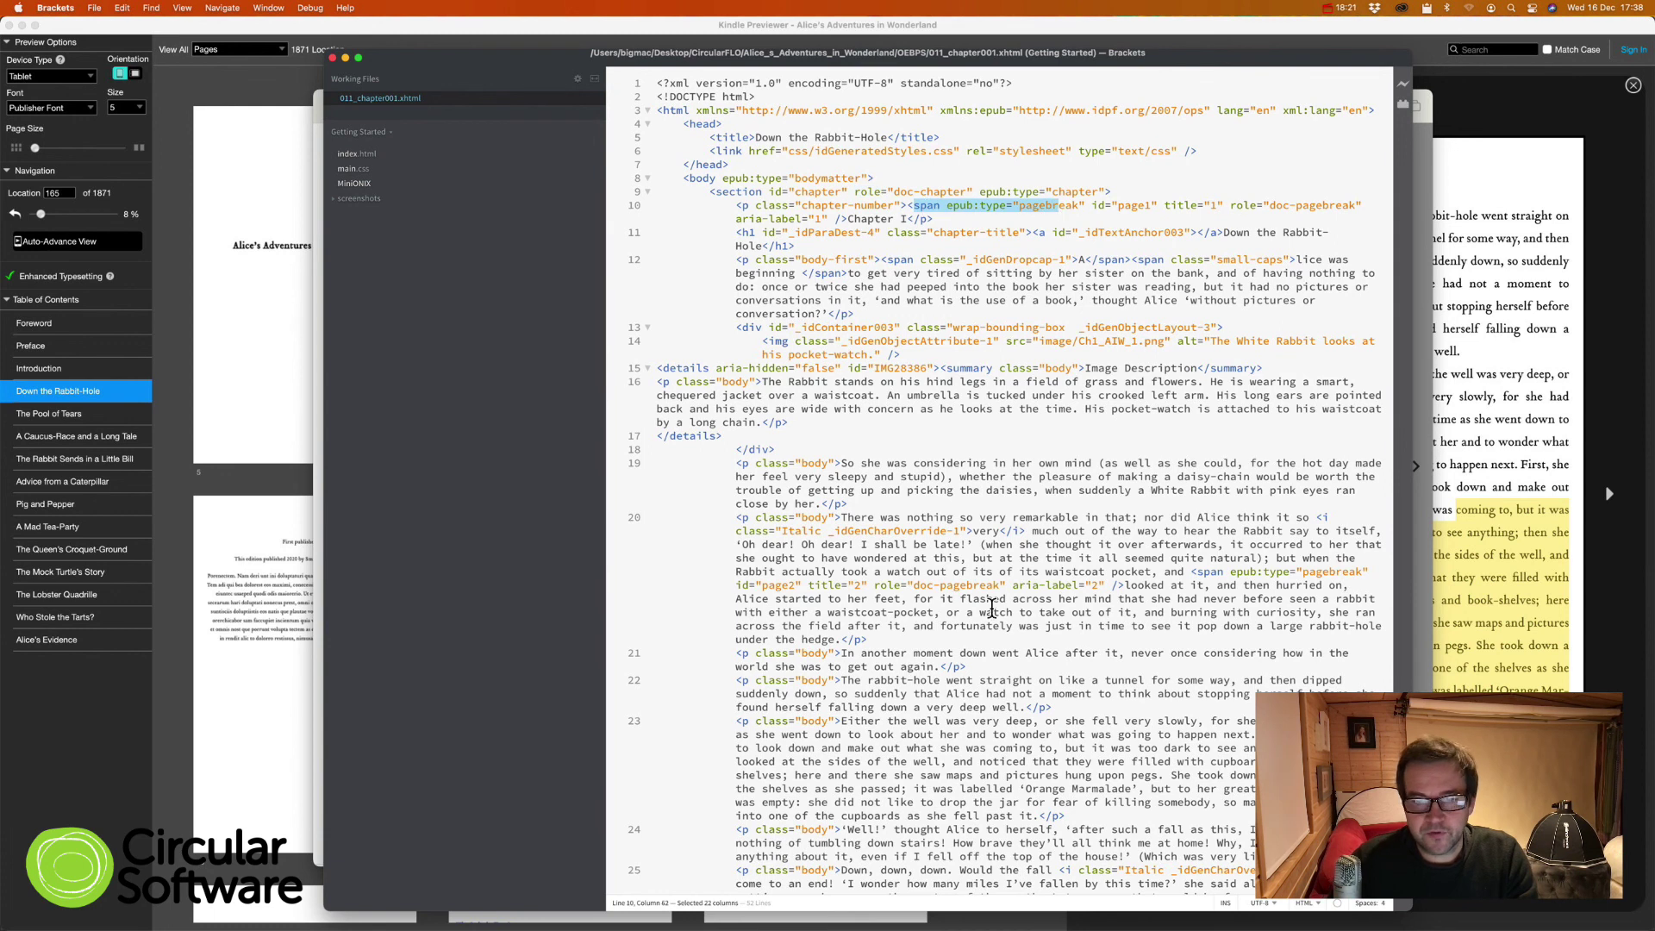
Step: Examine the page-break spans for pages 2 and 3 in the chapter's body text
scroll(991, 607, "down", 3)
left_click(1024, 543)
scroll(1044, 608, "down", 5)
scroll(1044, 608, "down", 2)
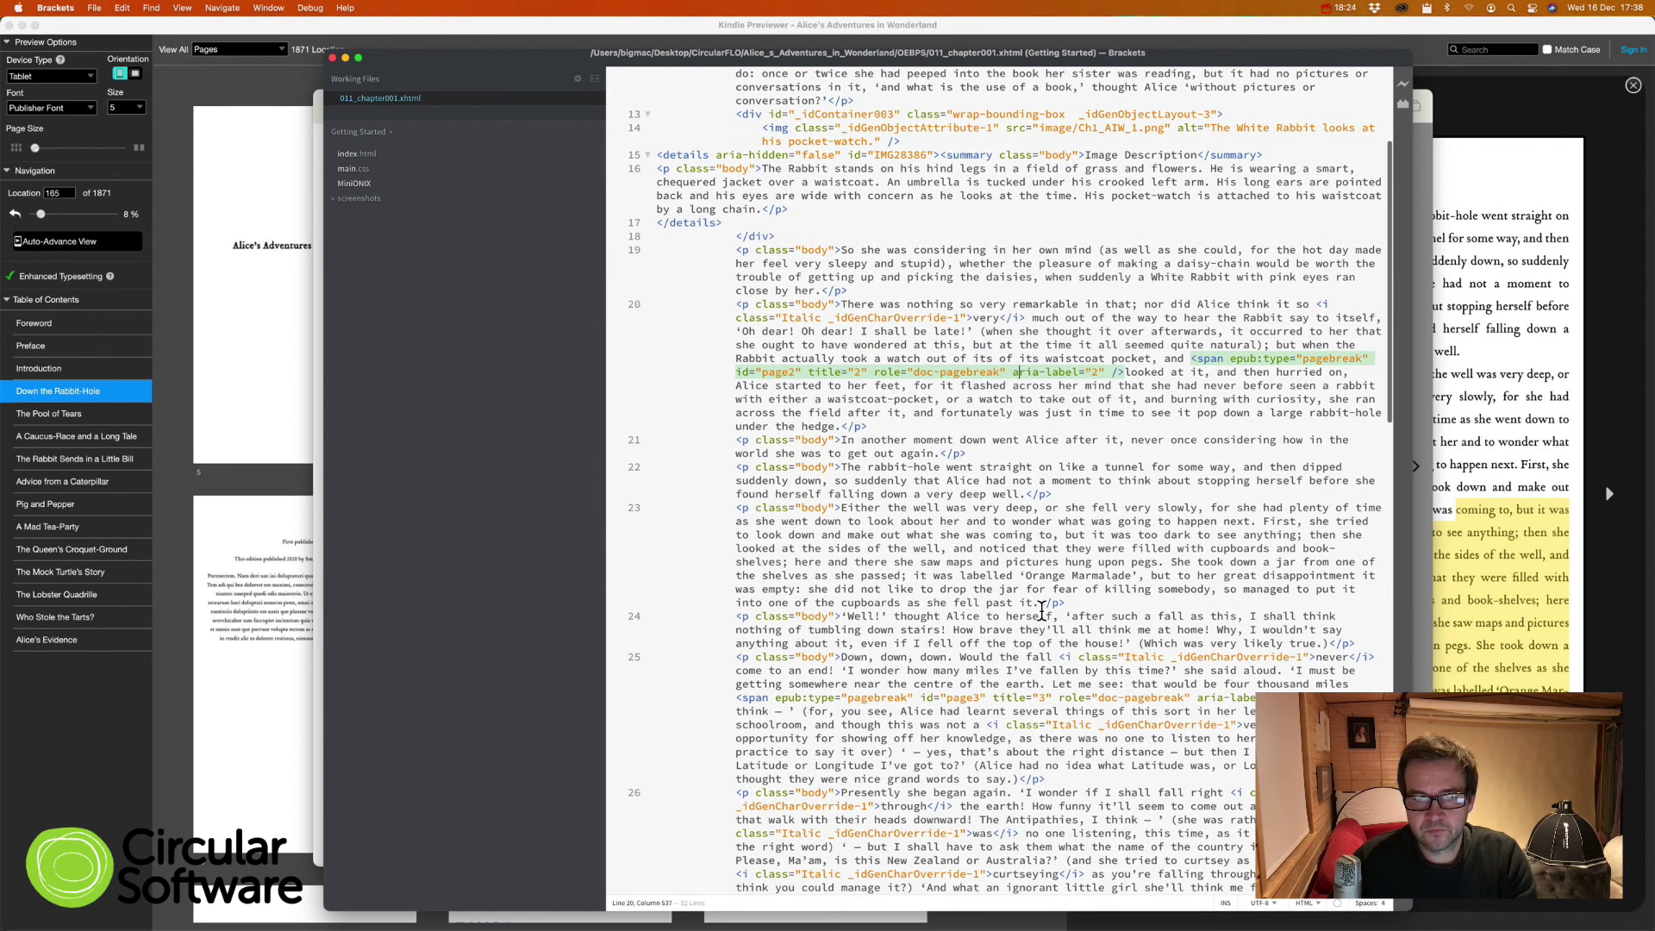
left_click_drag(945, 698, 1195, 698)
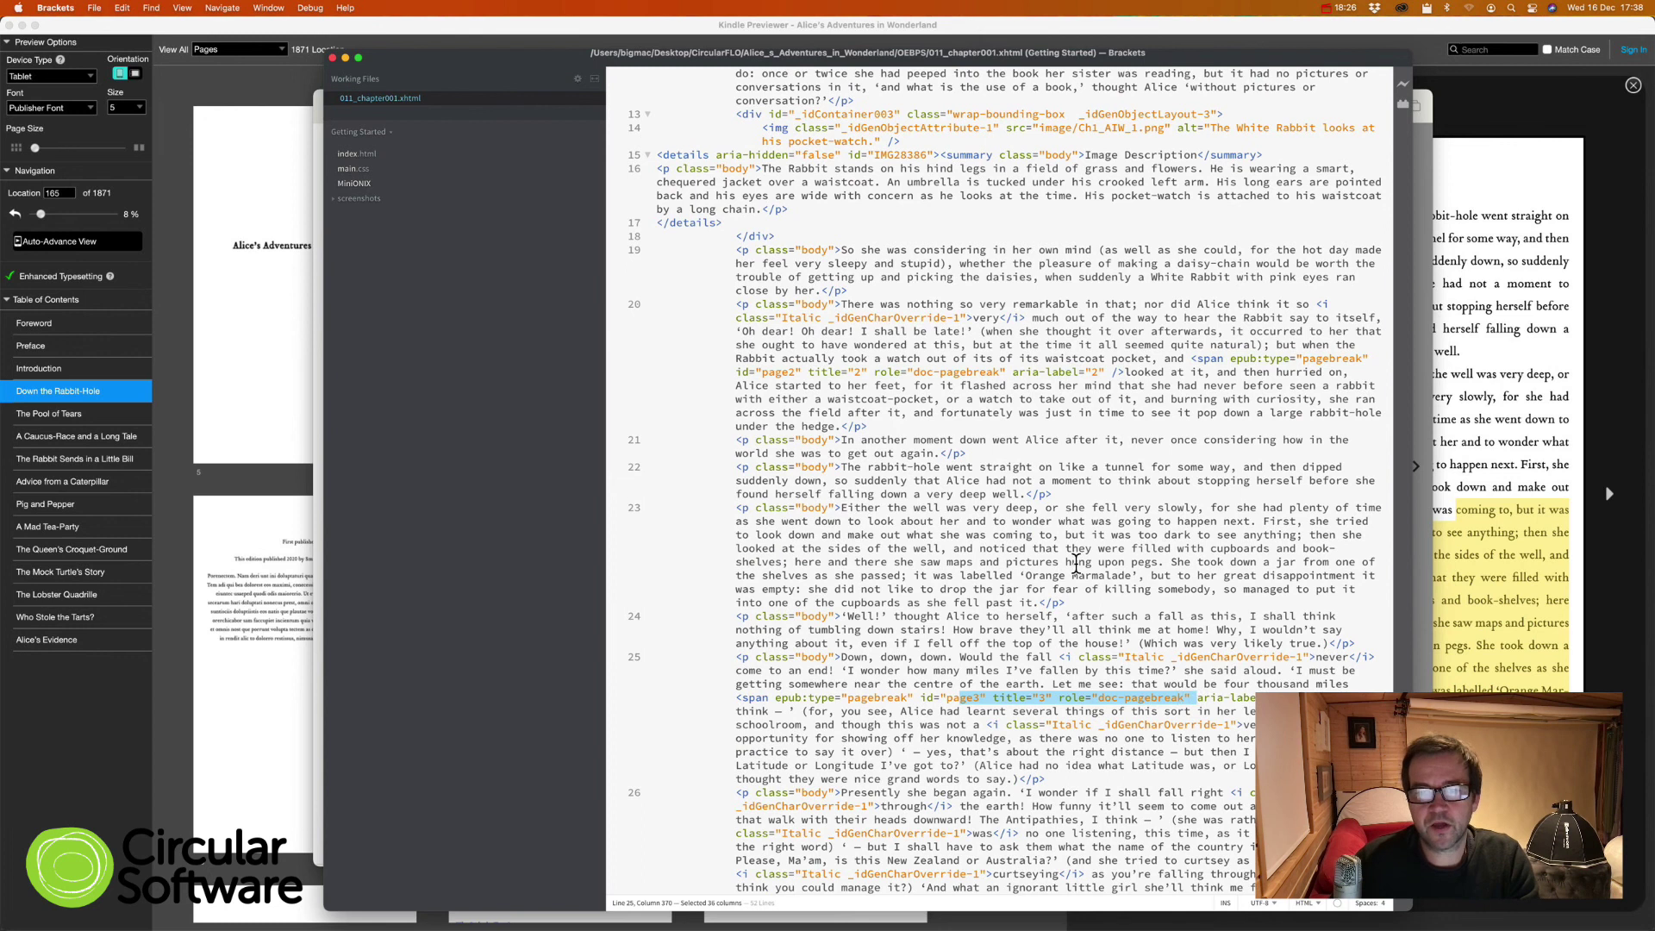
Step: Examine the alt text and the image description markup for the White Rabbit image, Ch1_AIW_1.png
scroll(1056, 538, "up", 5)
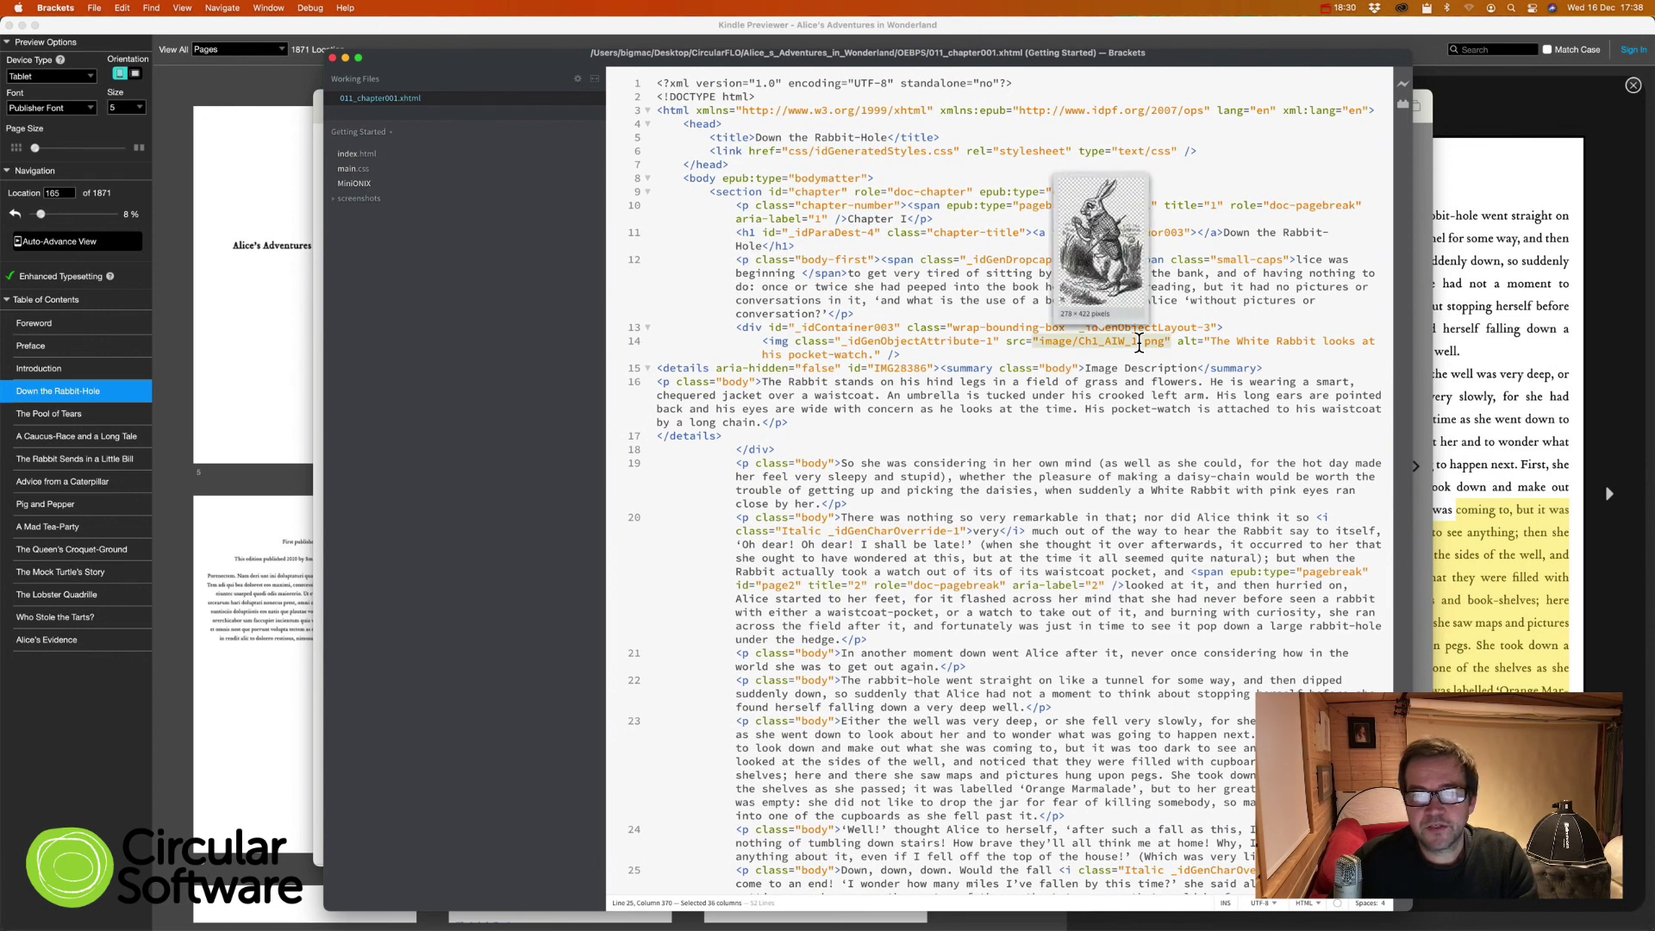
left_click(1235, 340)
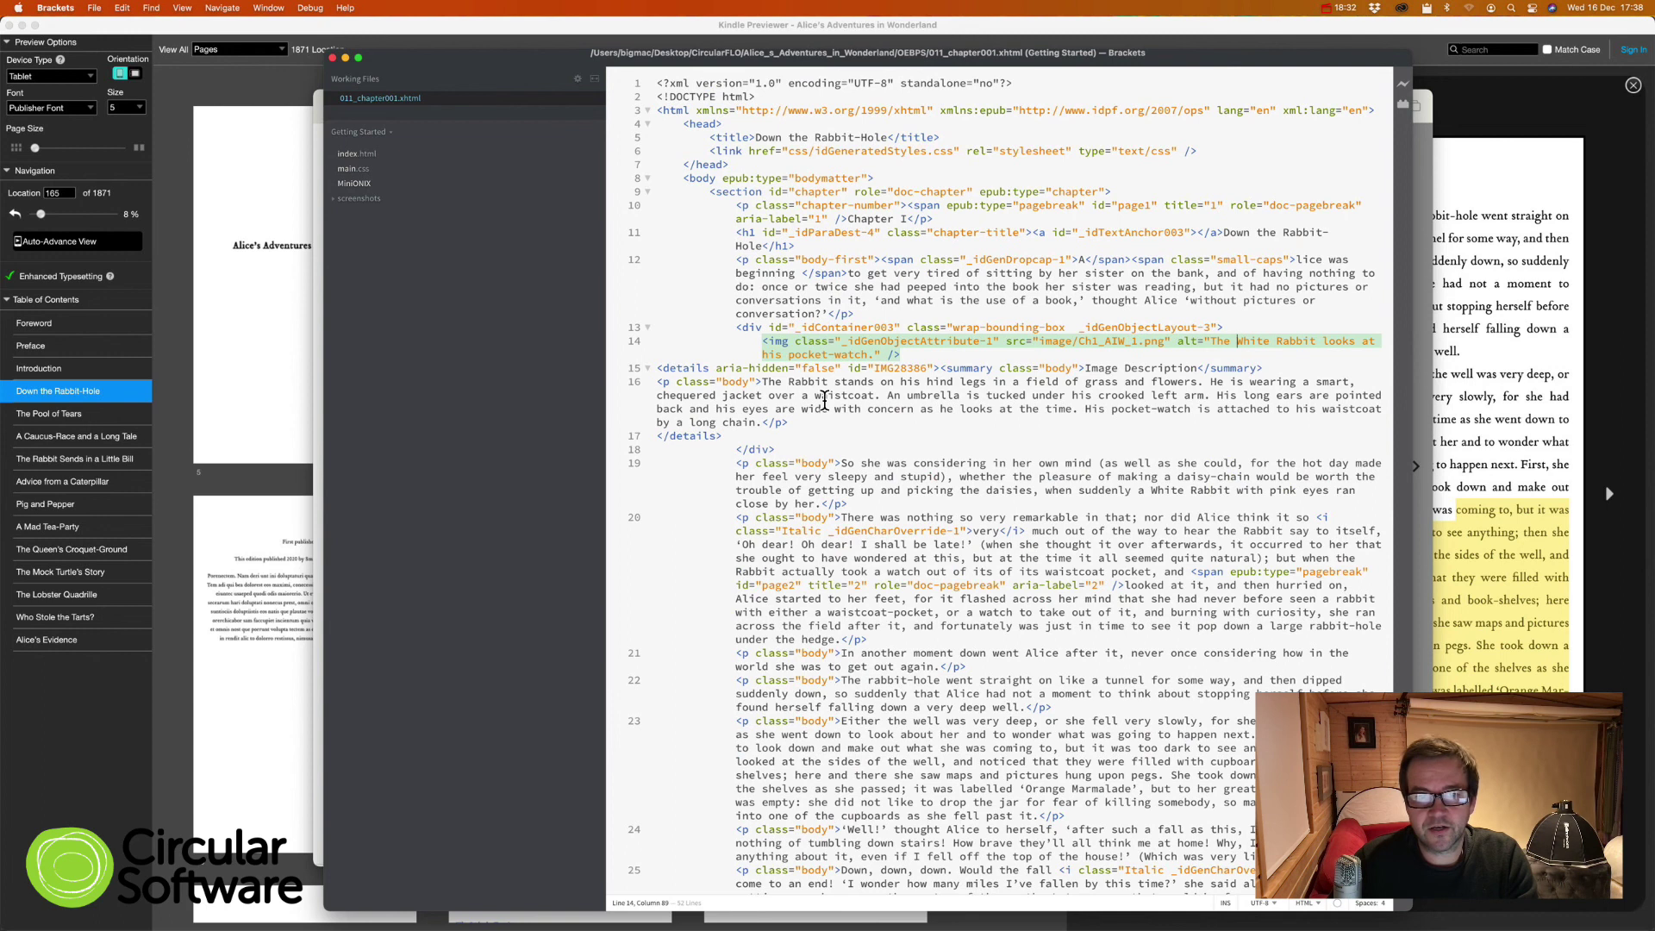
left_click(1126, 368)
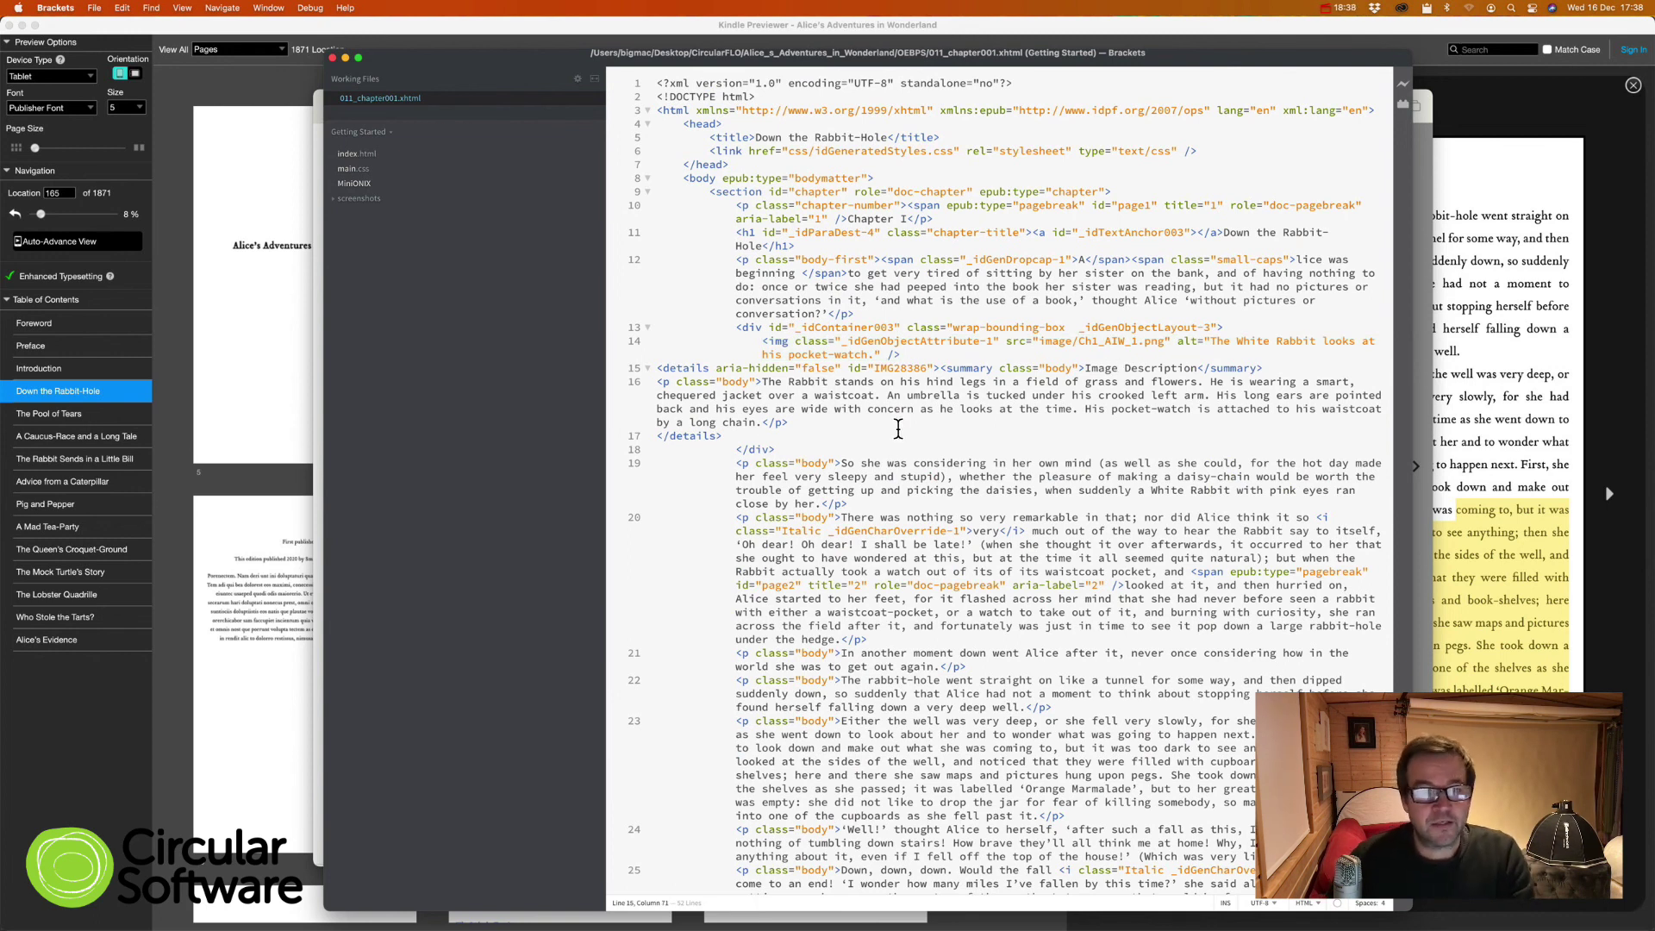
Step: Return to Finder, open content.opf in Brackets and highlight its metadata block to examine the accessibility properties
key("super+Tab")
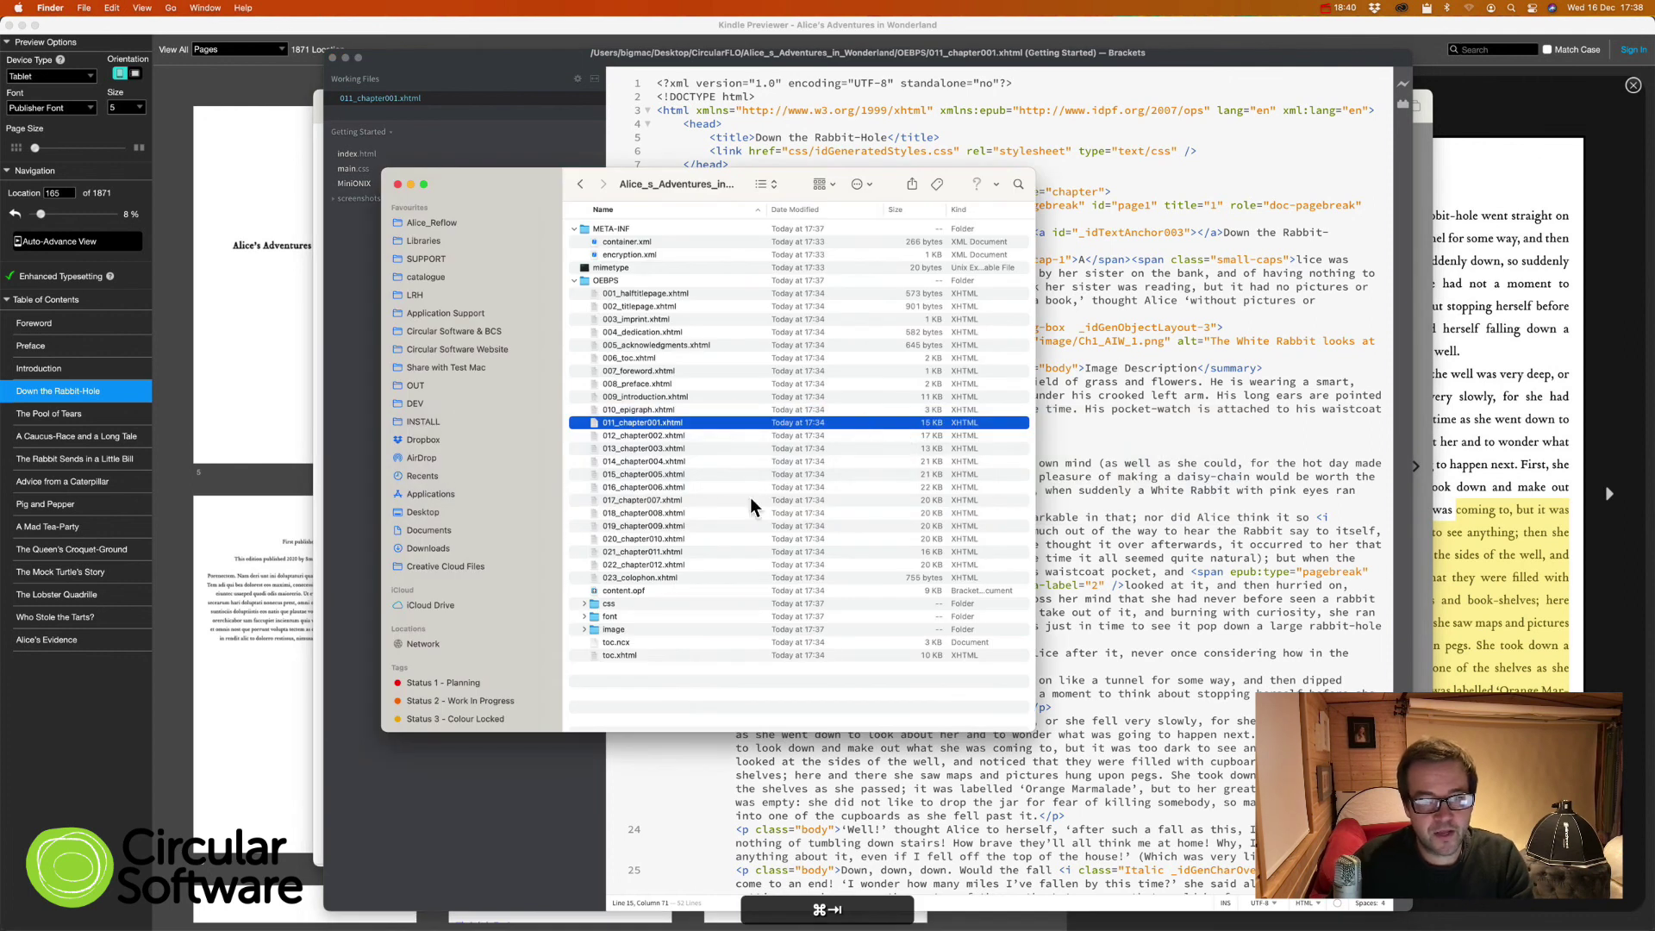
double_click(619, 591)
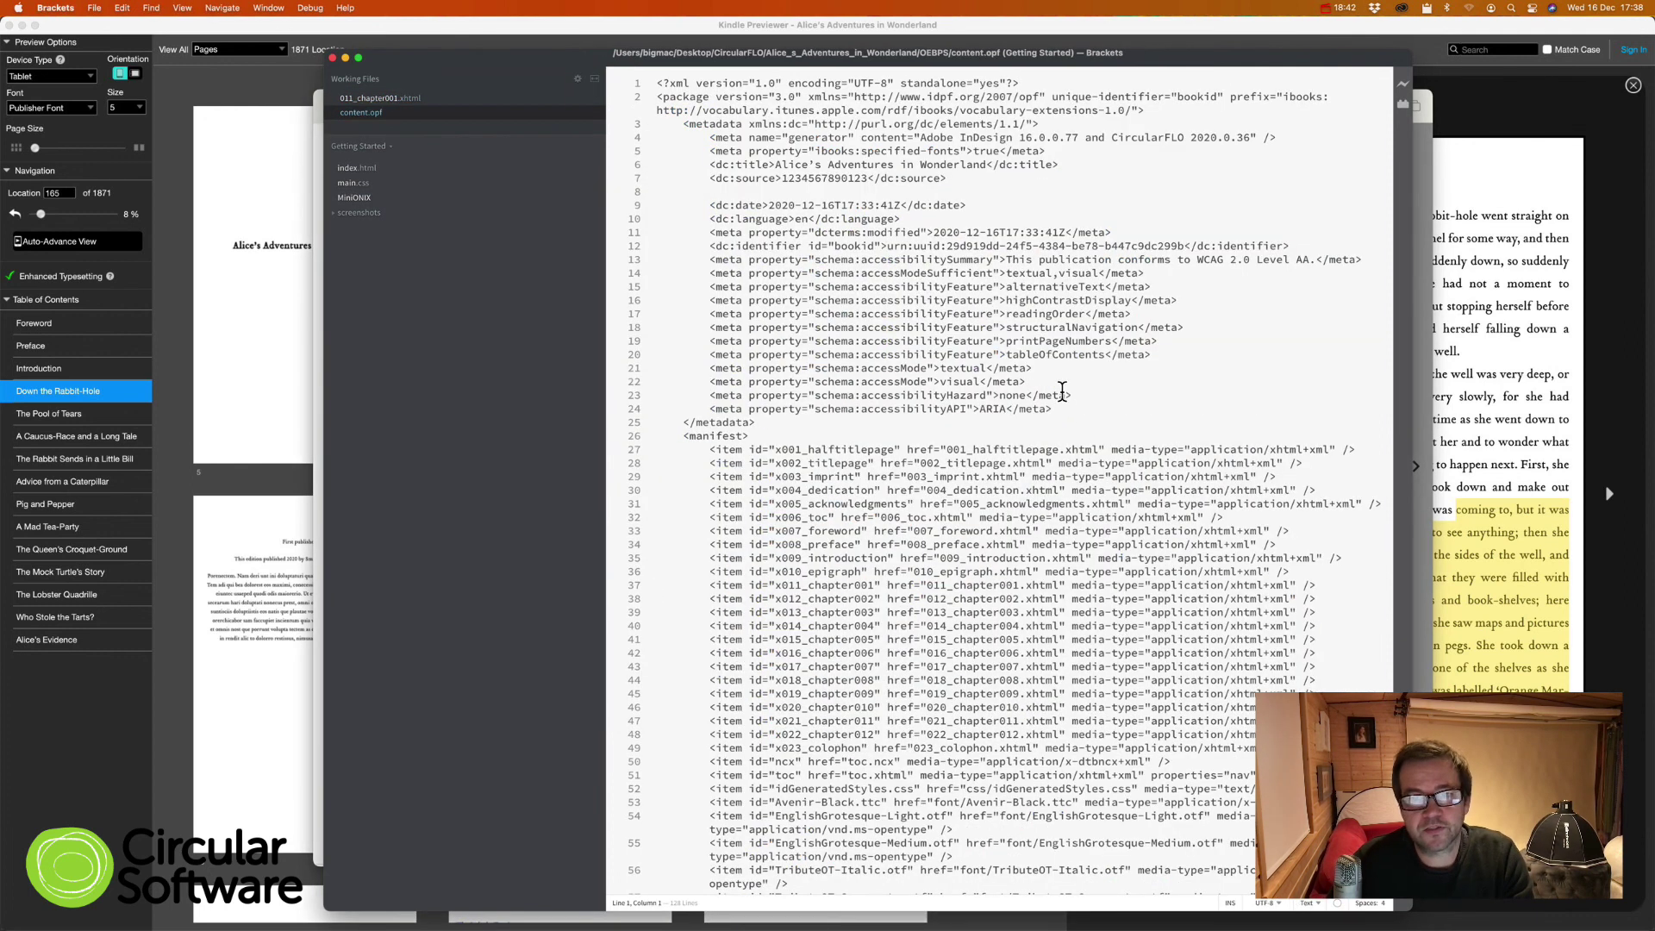
left_click_drag(1074, 417, 621, 210)
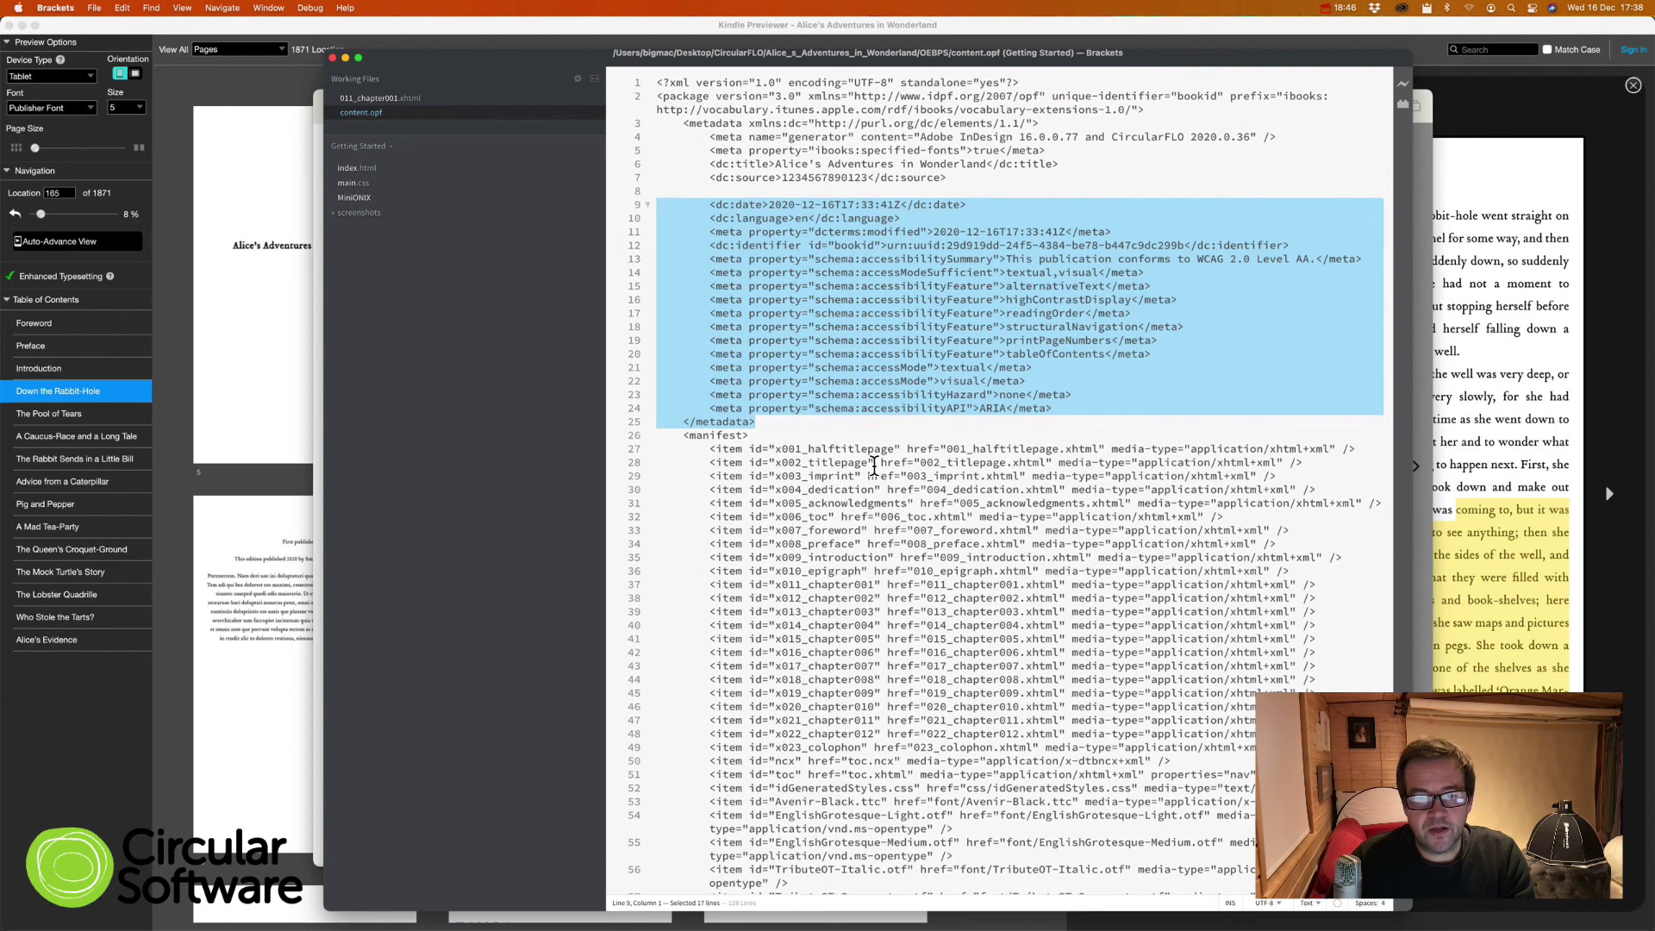
scroll(829, 349, "down", 2)
scroll(829, 349, "up", 2)
Step: Return to Finder, open idGeneratedStyles.css from the css folder in Brackets and read through its font and paragraph style rules
key("super+Tab")
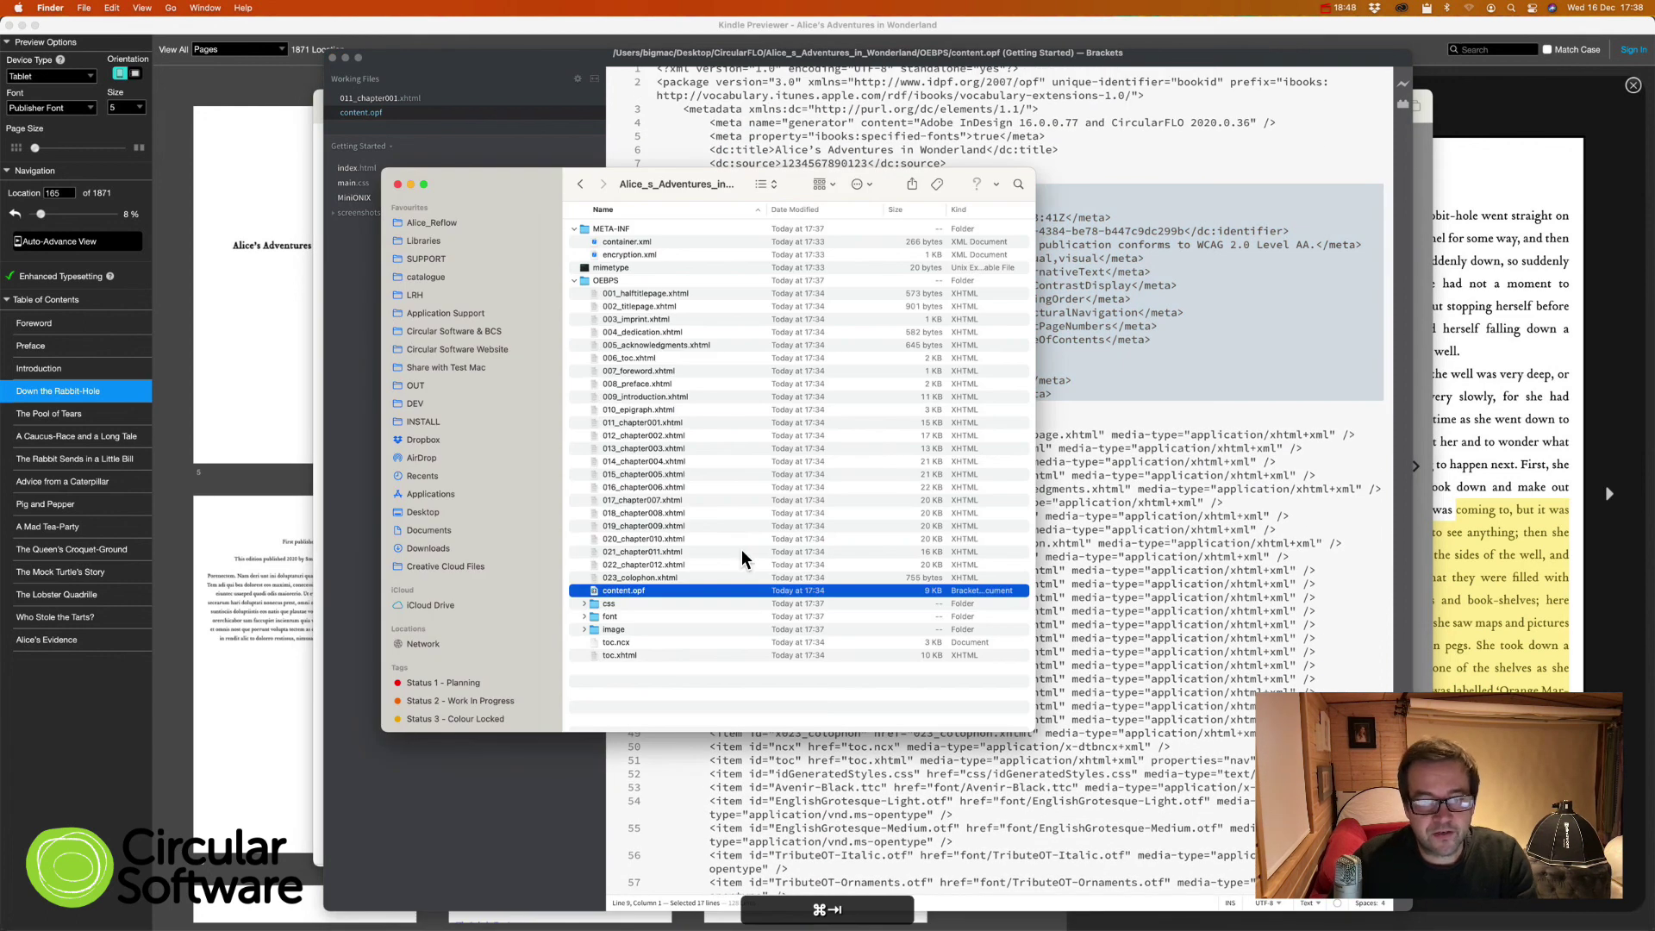
double_click(607, 605)
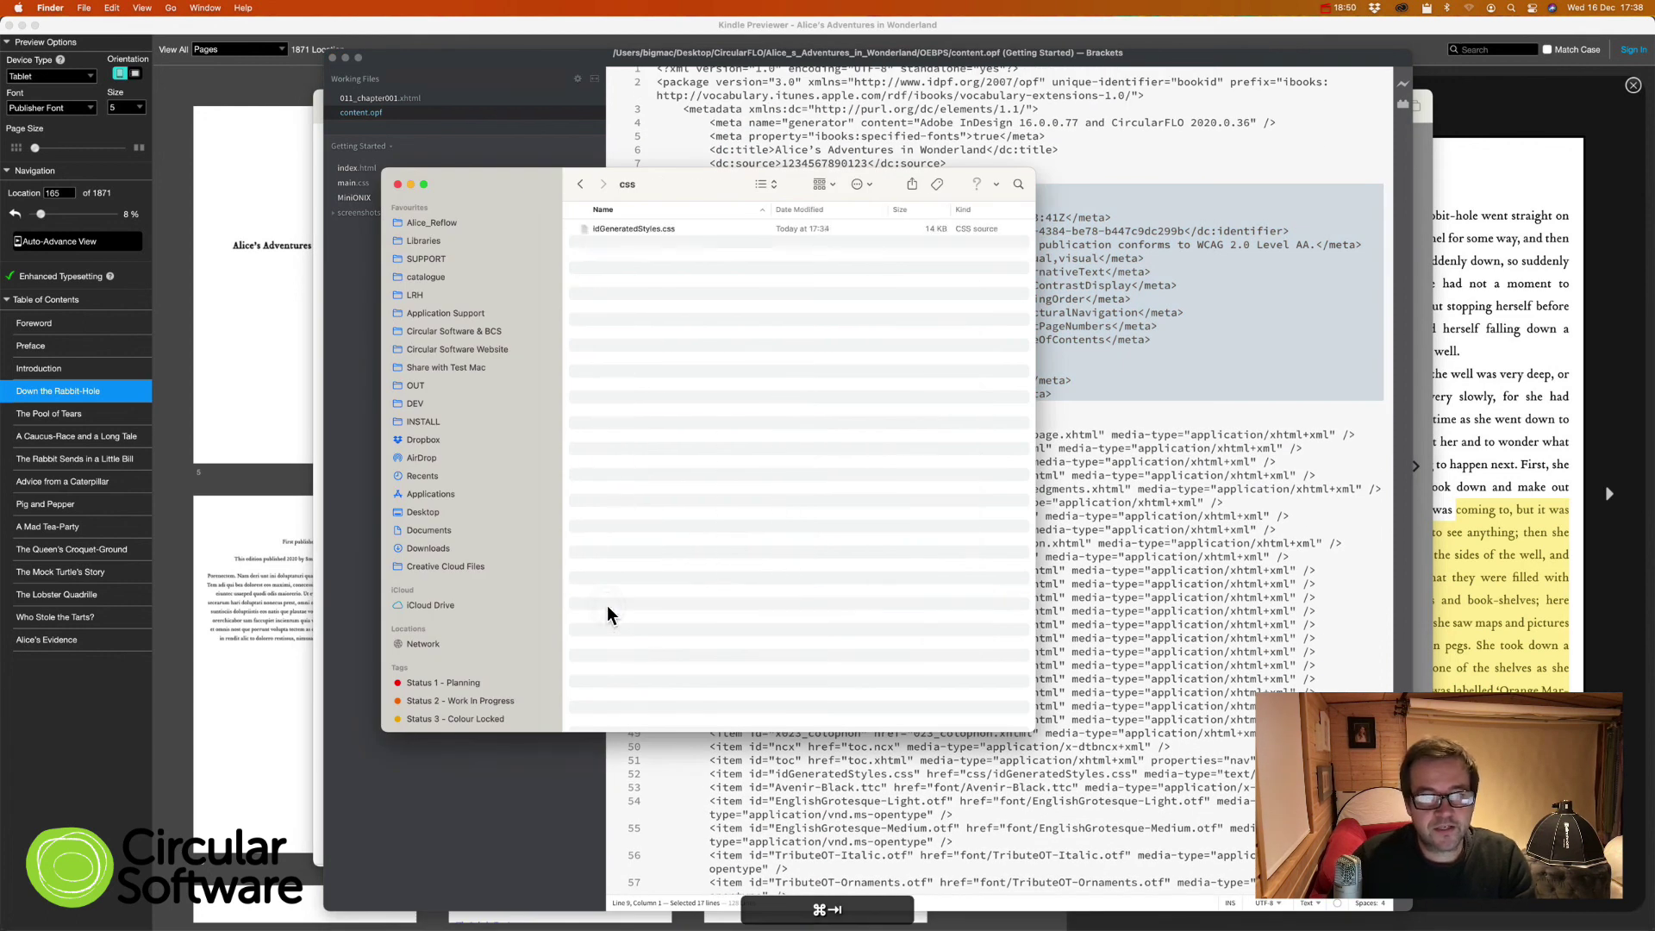
double_click(648, 224)
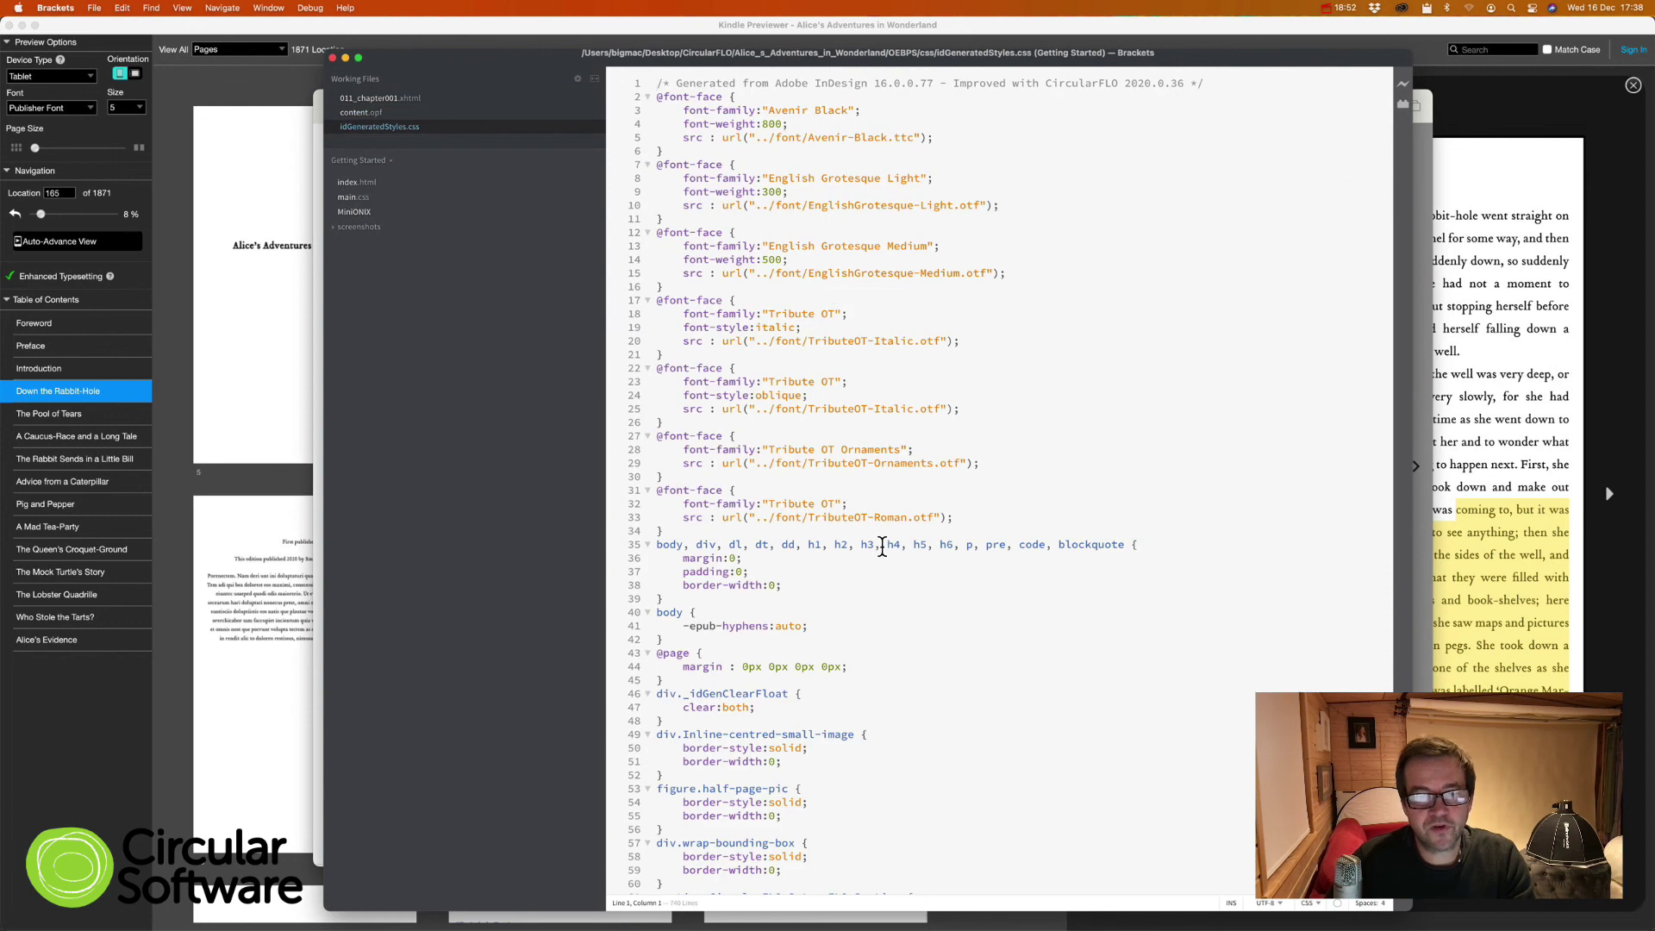
scroll(880, 546, "down", 18)
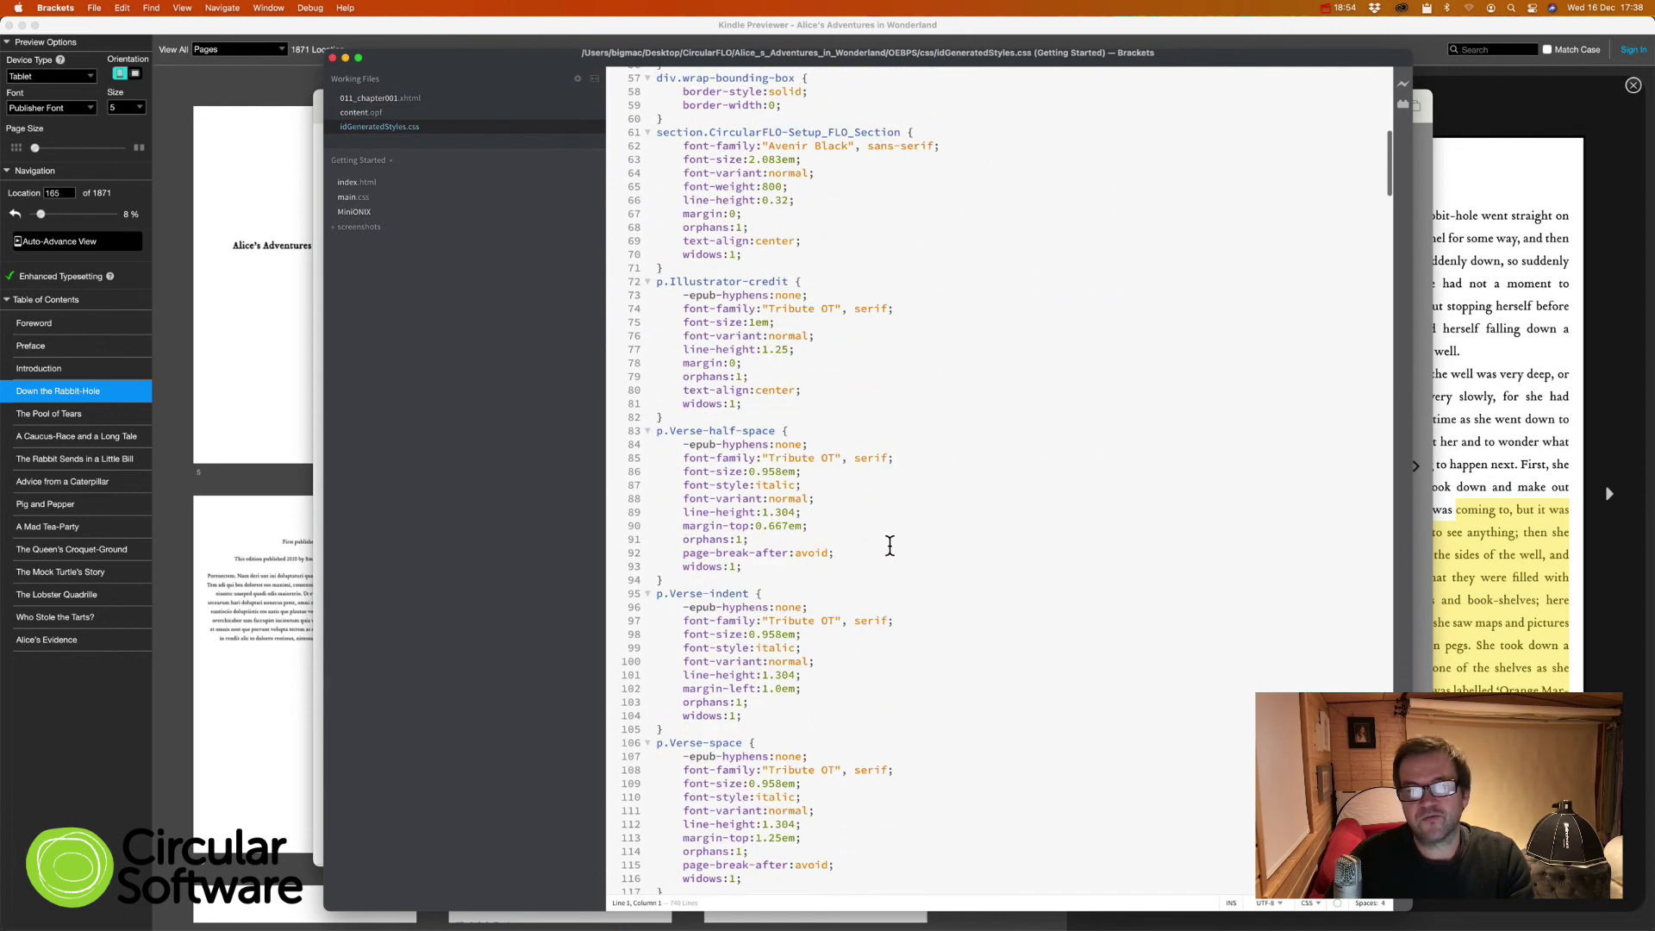
scroll(880, 546, "down", 6)
scroll(891, 543, "down", 3)
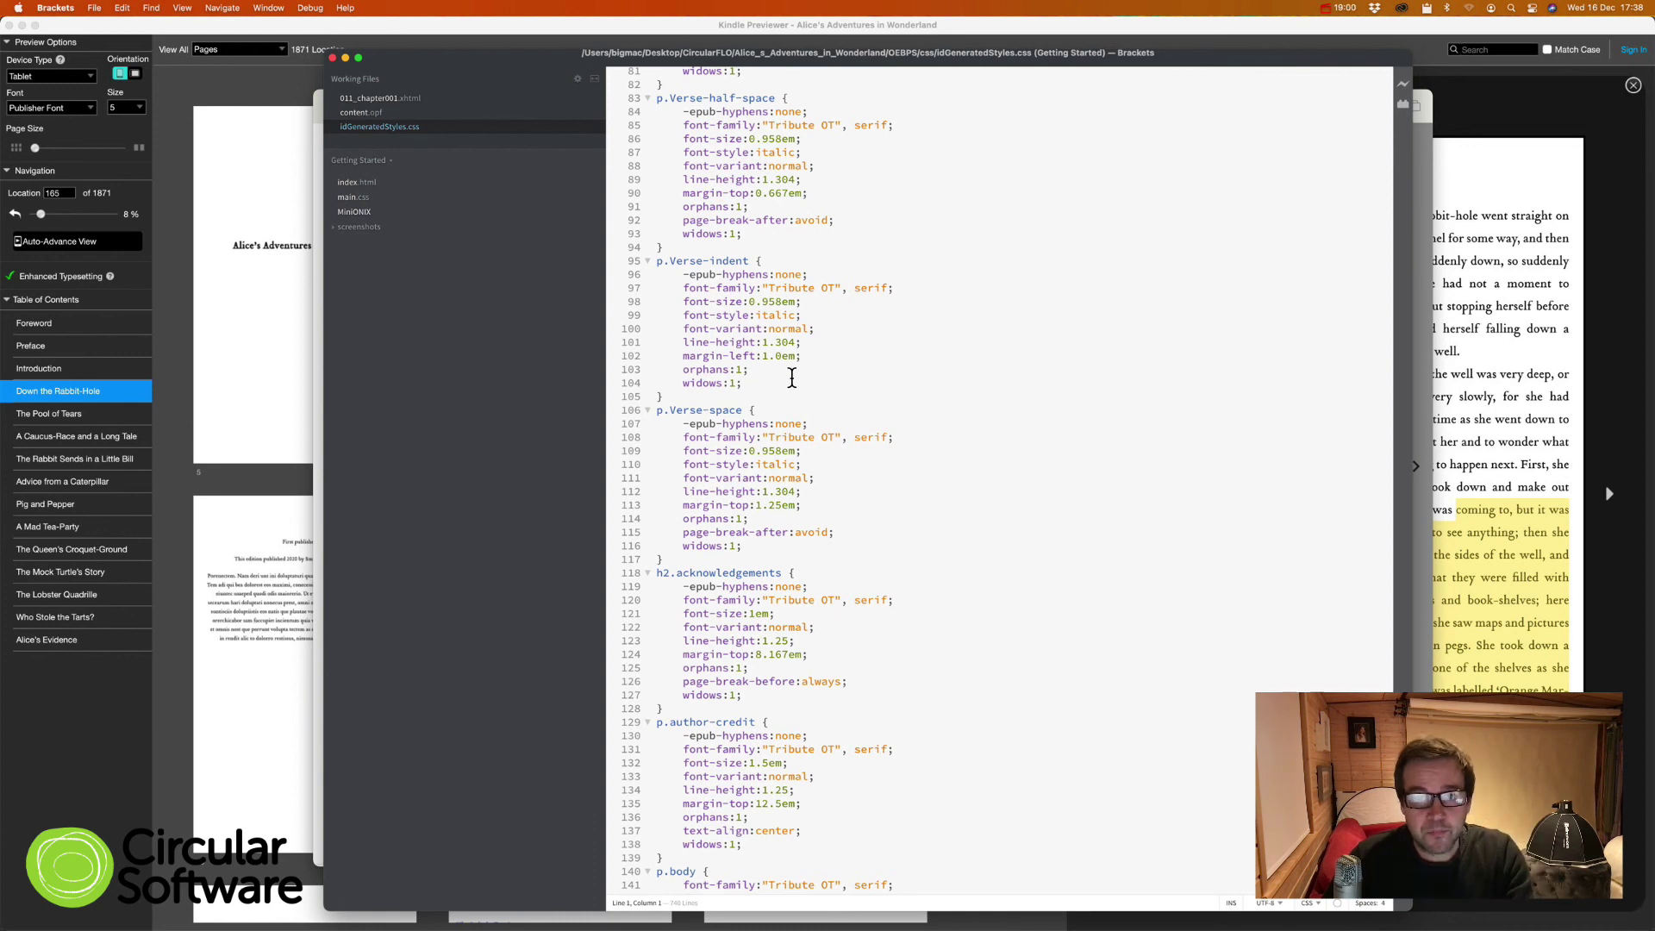
scroll(826, 430, "down", 1)
scroll(825, 431, "down", 1)
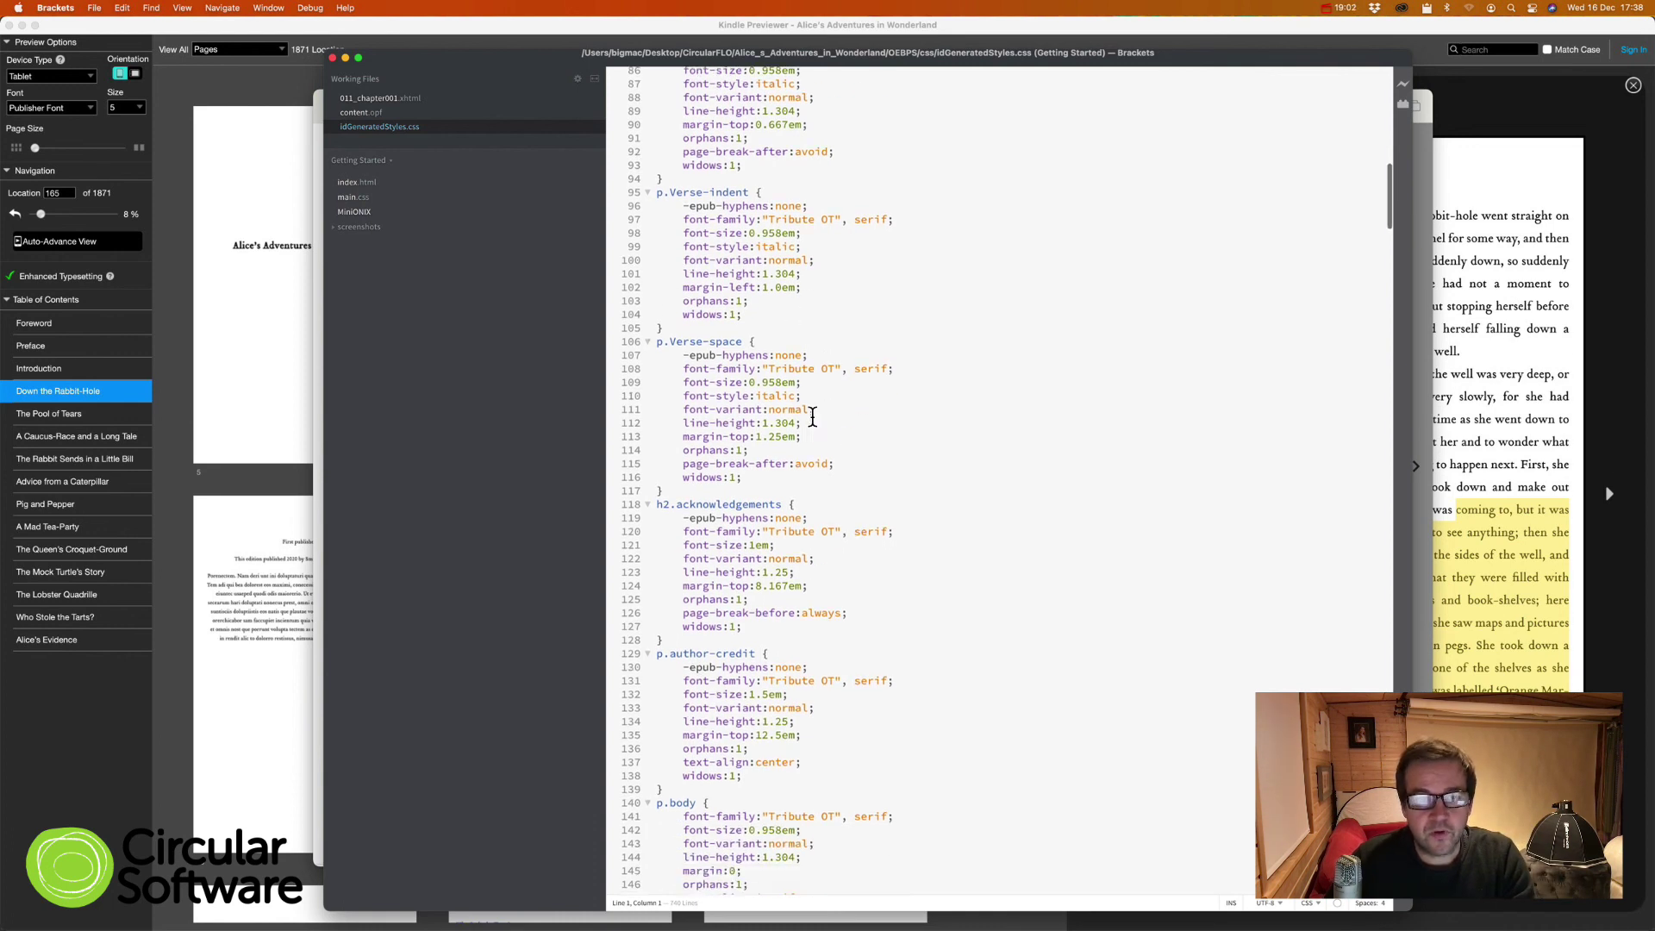
Step: Switch back to Finder and go up from the css folder to the enclosing CircularFLO folder
key("super+Tab")
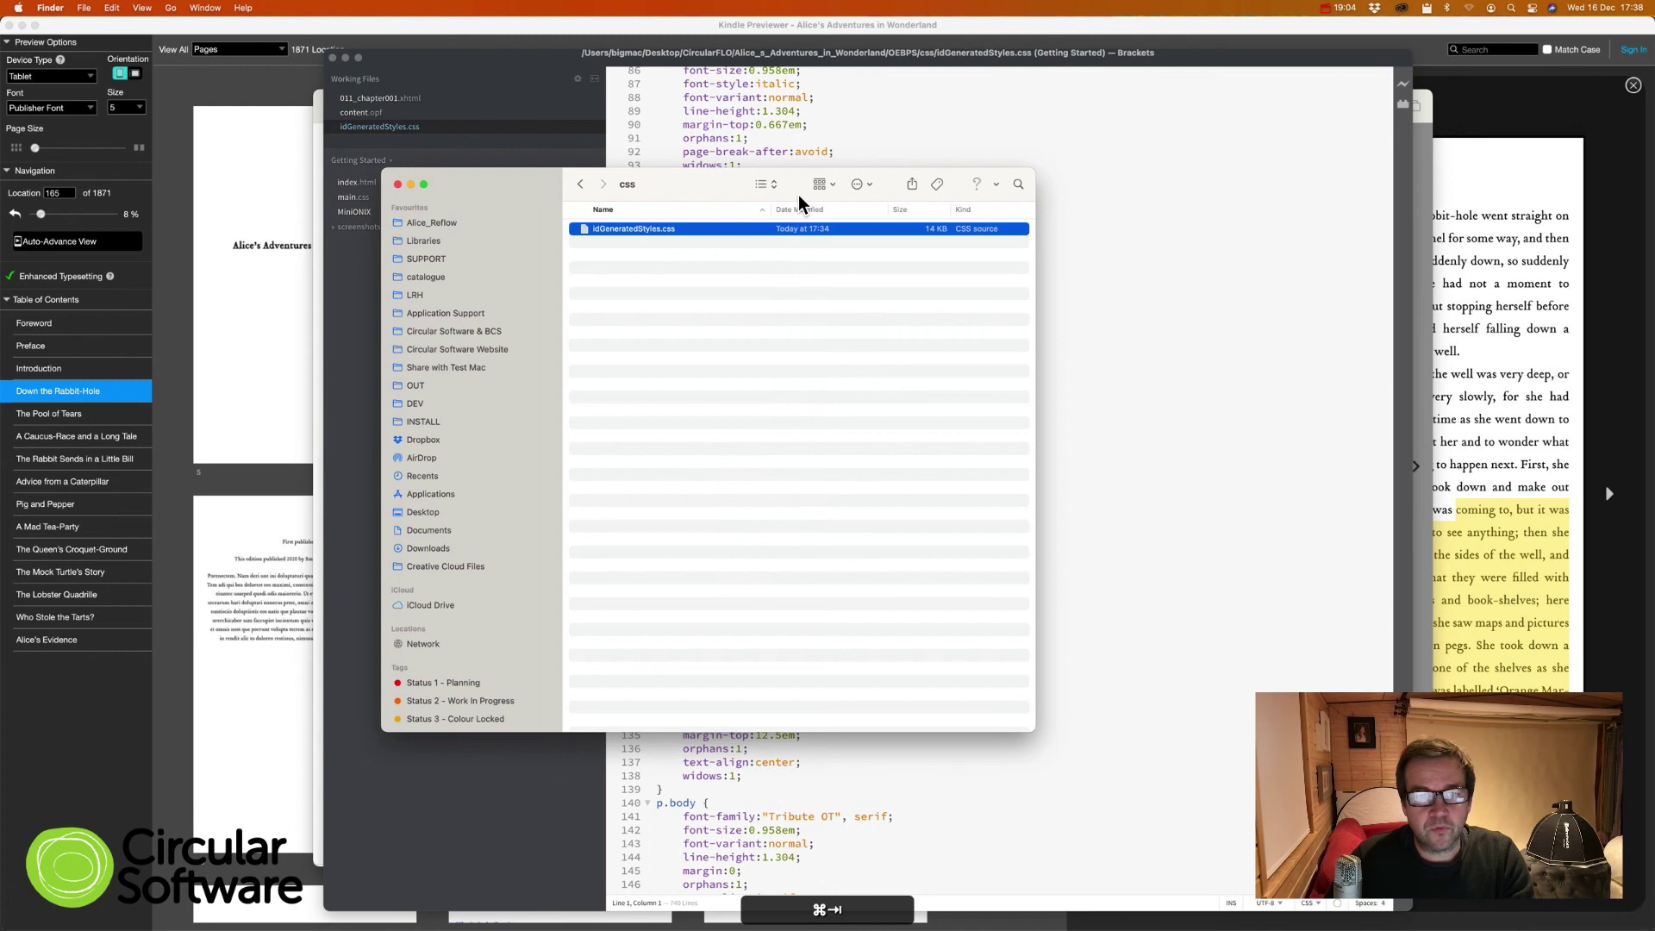
key("super+Tab")
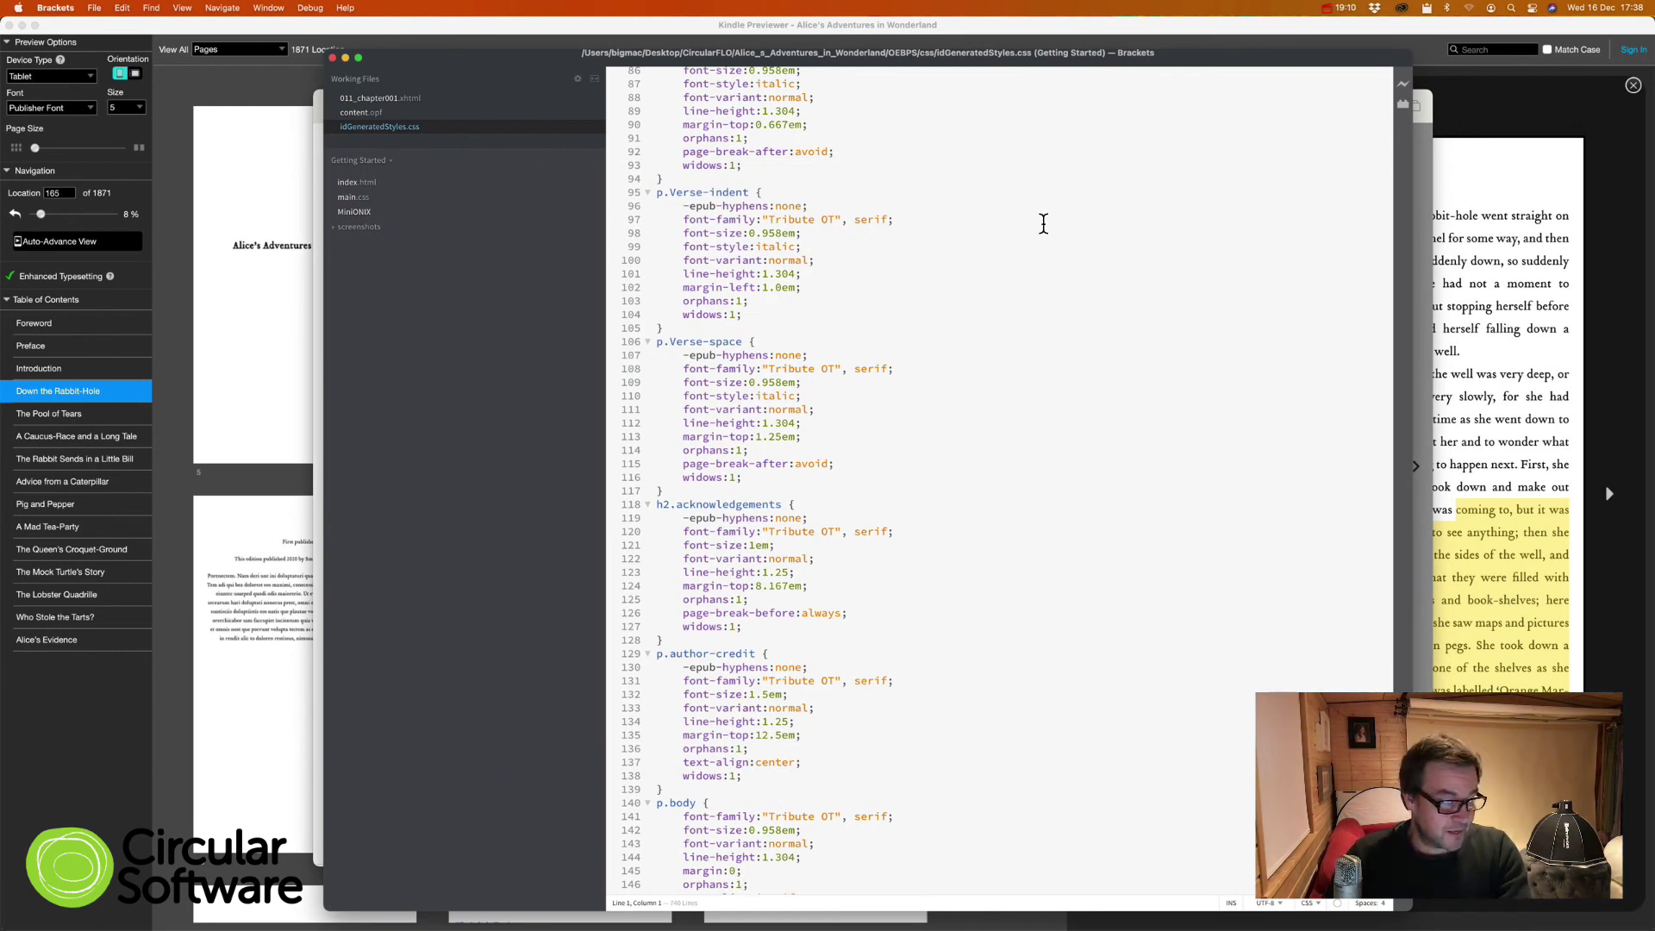
key("super+Tab")
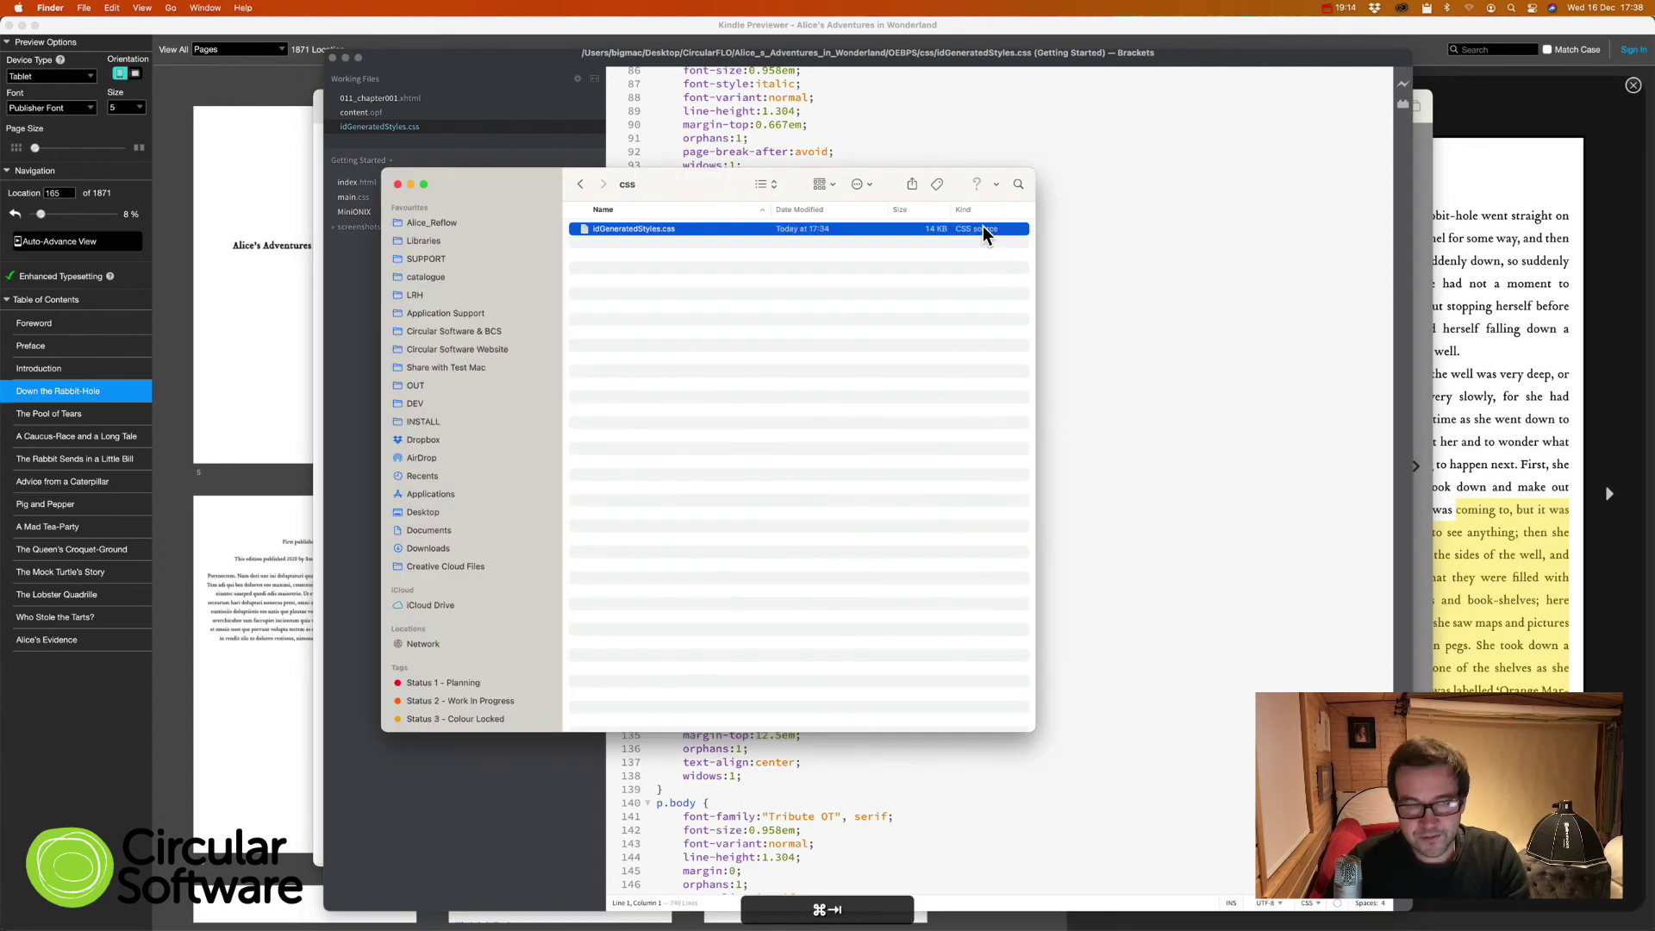
key("super+Up")
key("super+Up")
key("super+Up")
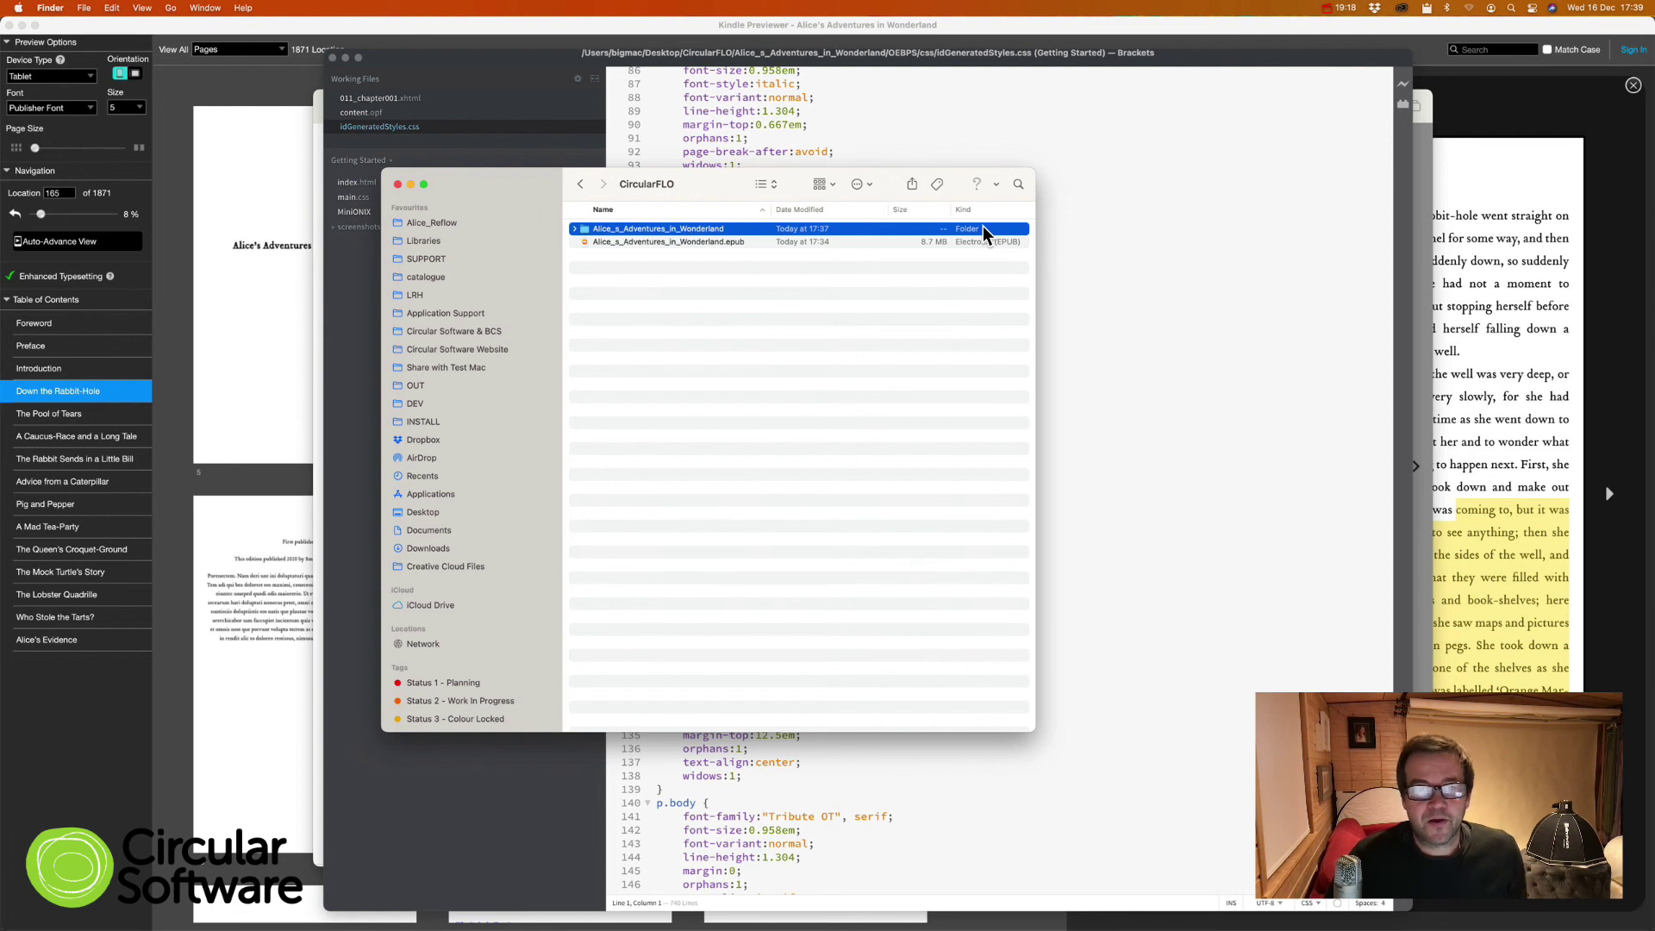
Step: Switch to Safari, open a new window on the Circular Software homepage and view the CircularFLO product page
key("super+Tab")
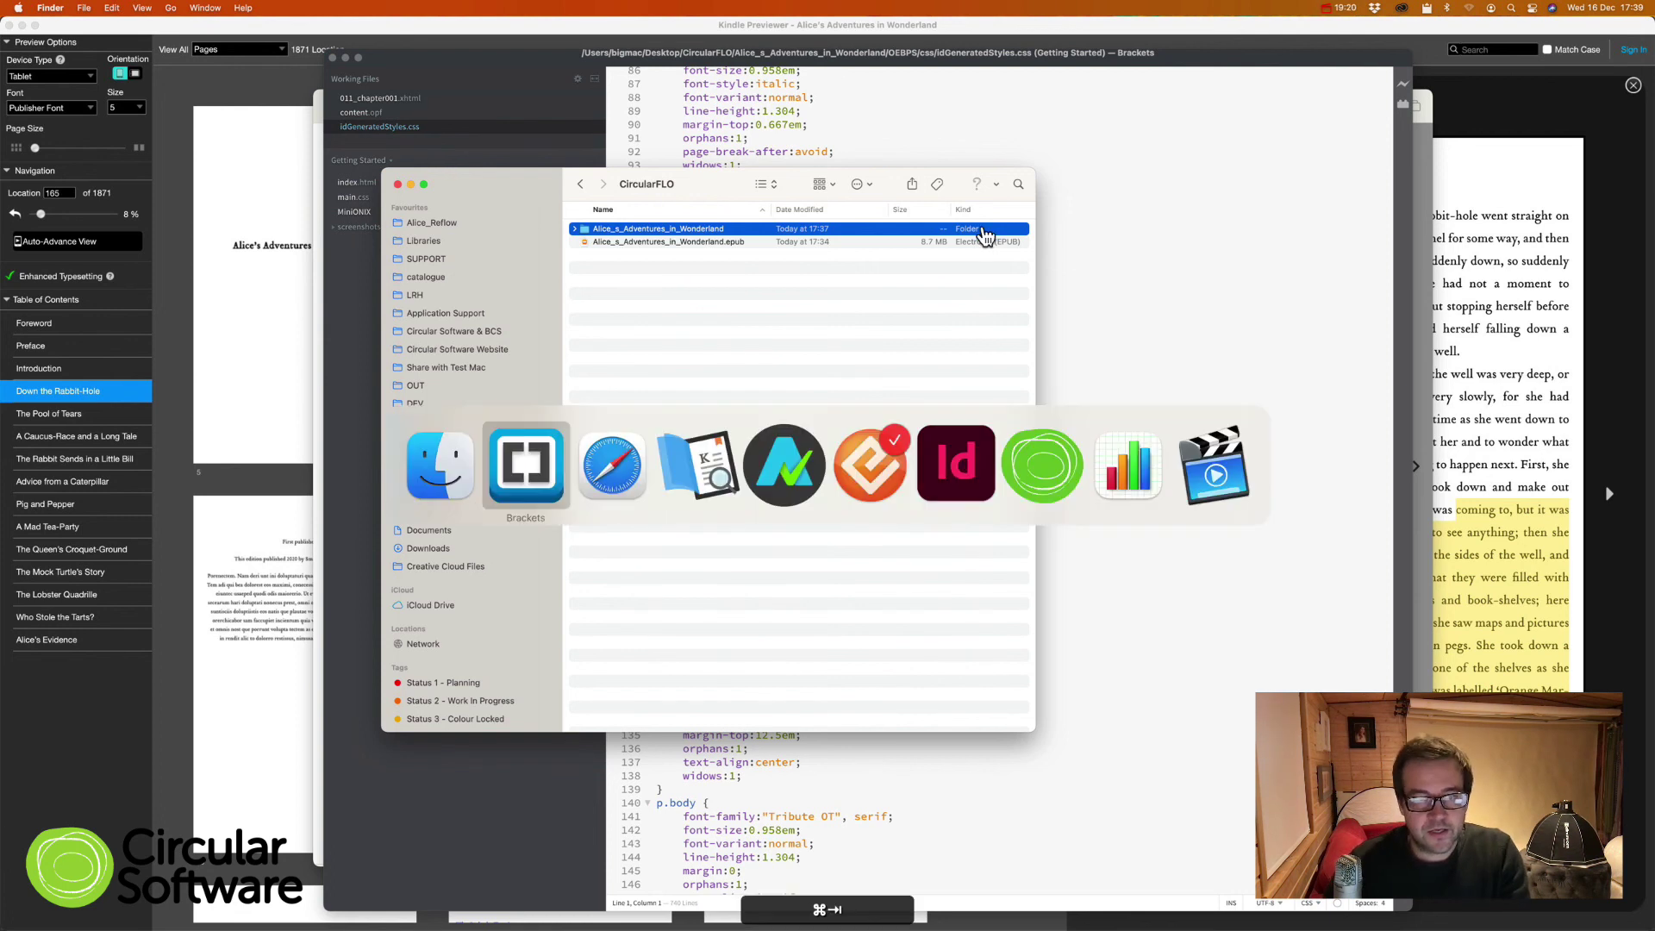
key("super+n")
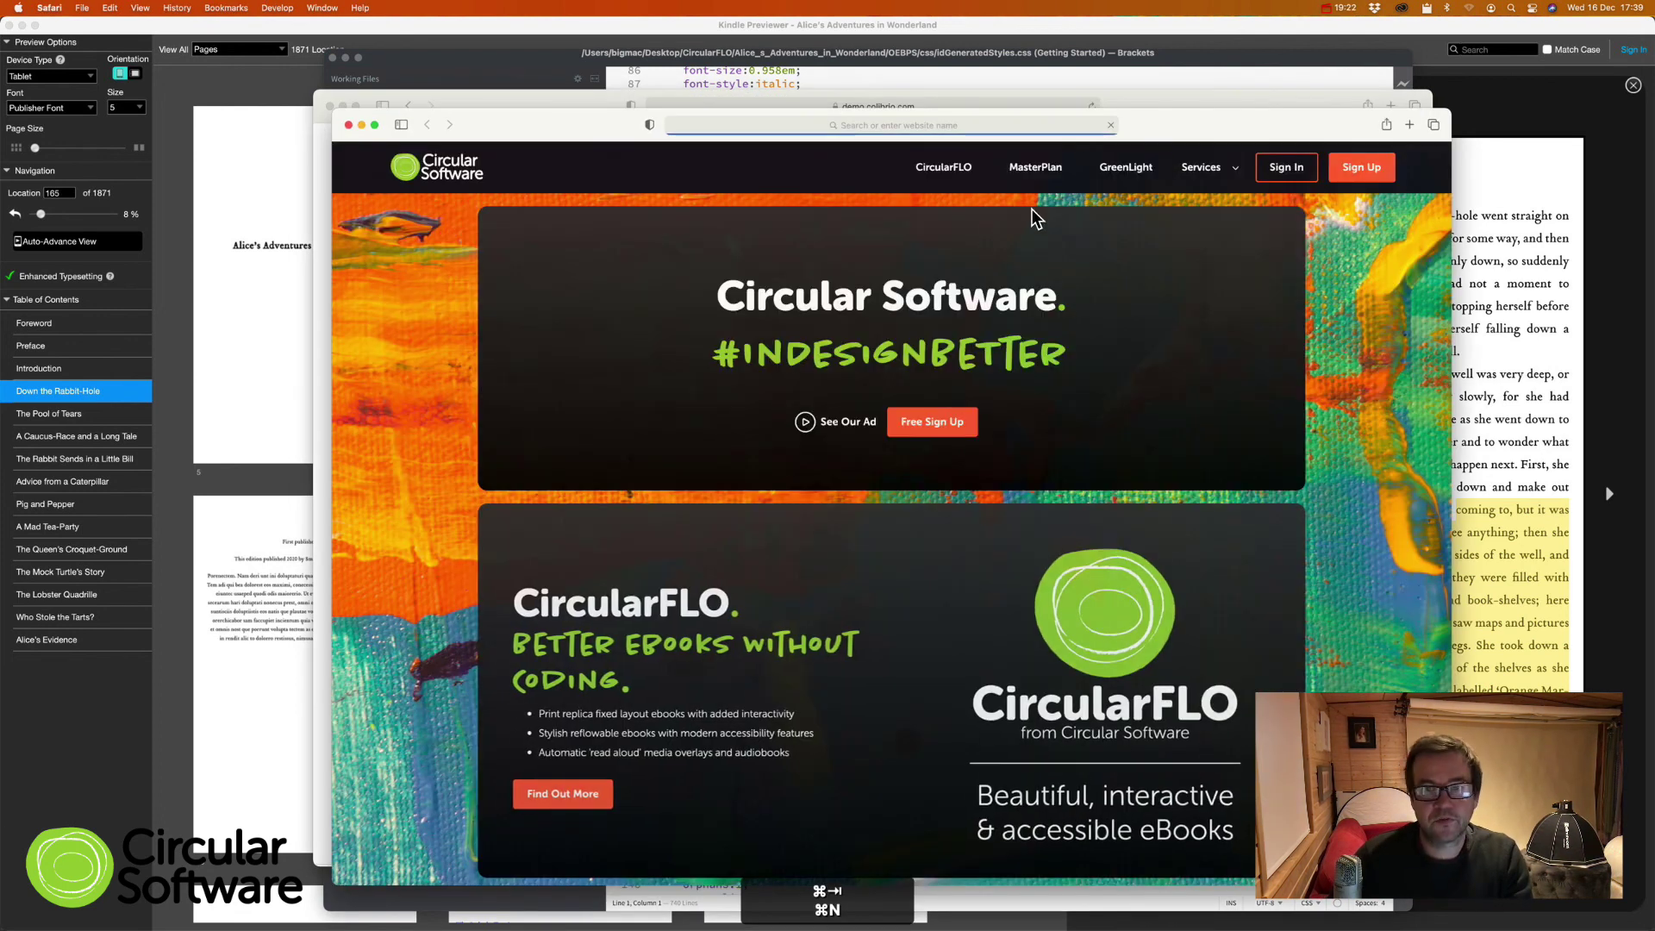
left_click_drag(1128, 137, 1060, 115)
scroll(776, 552, "down", 3)
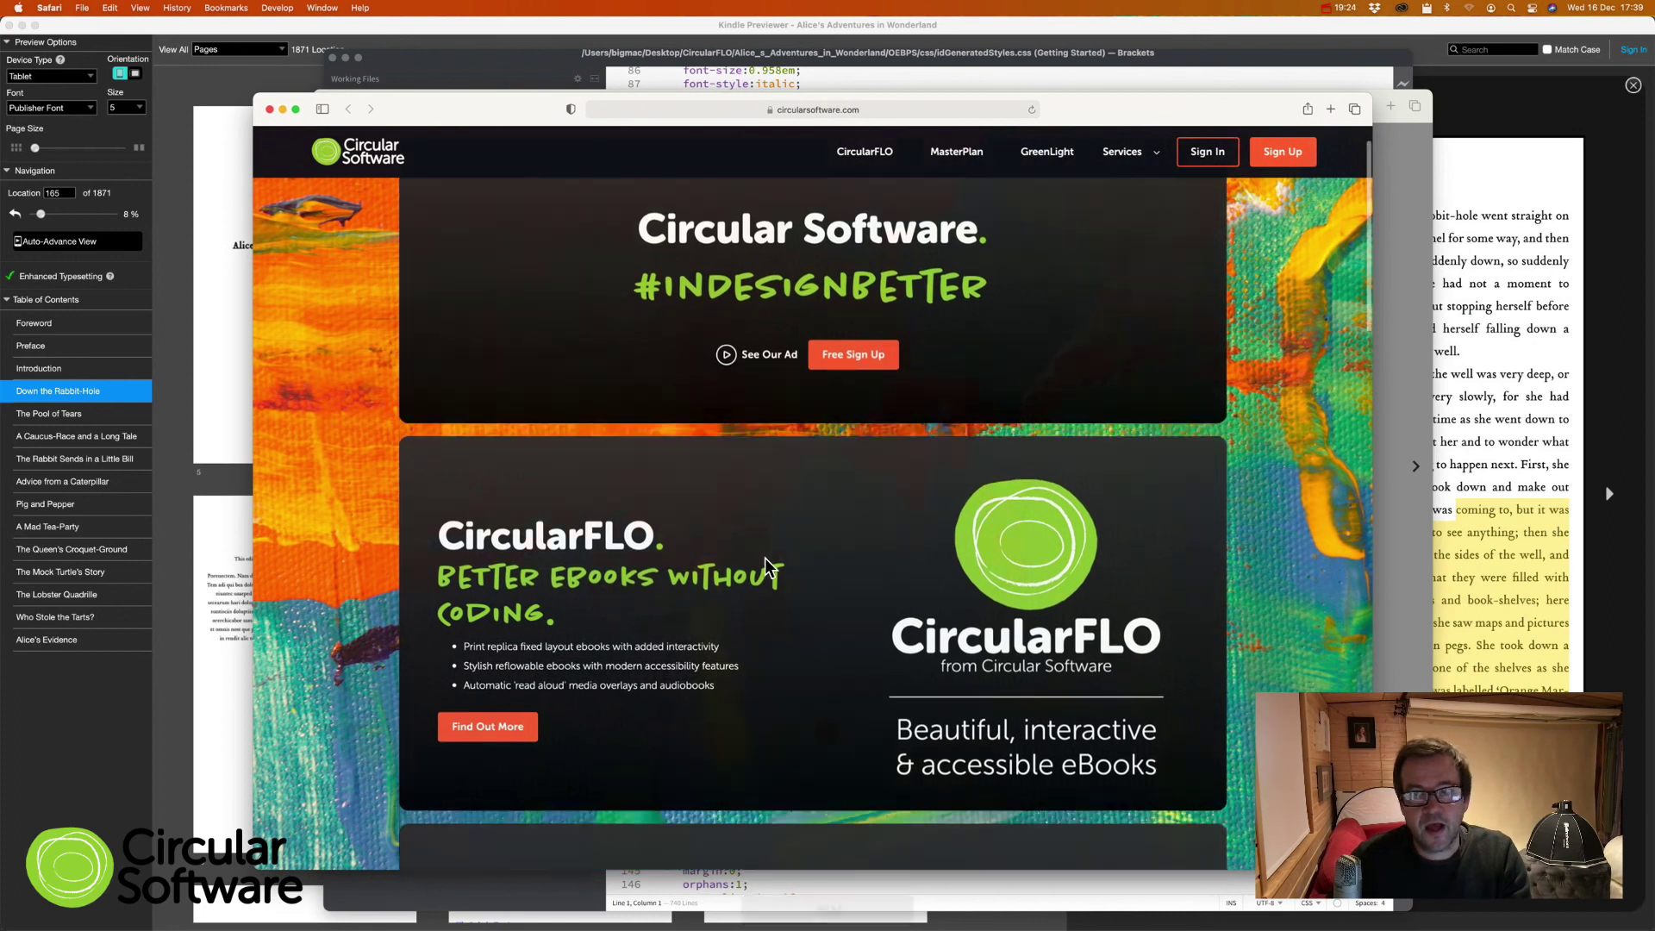
left_click(494, 702)
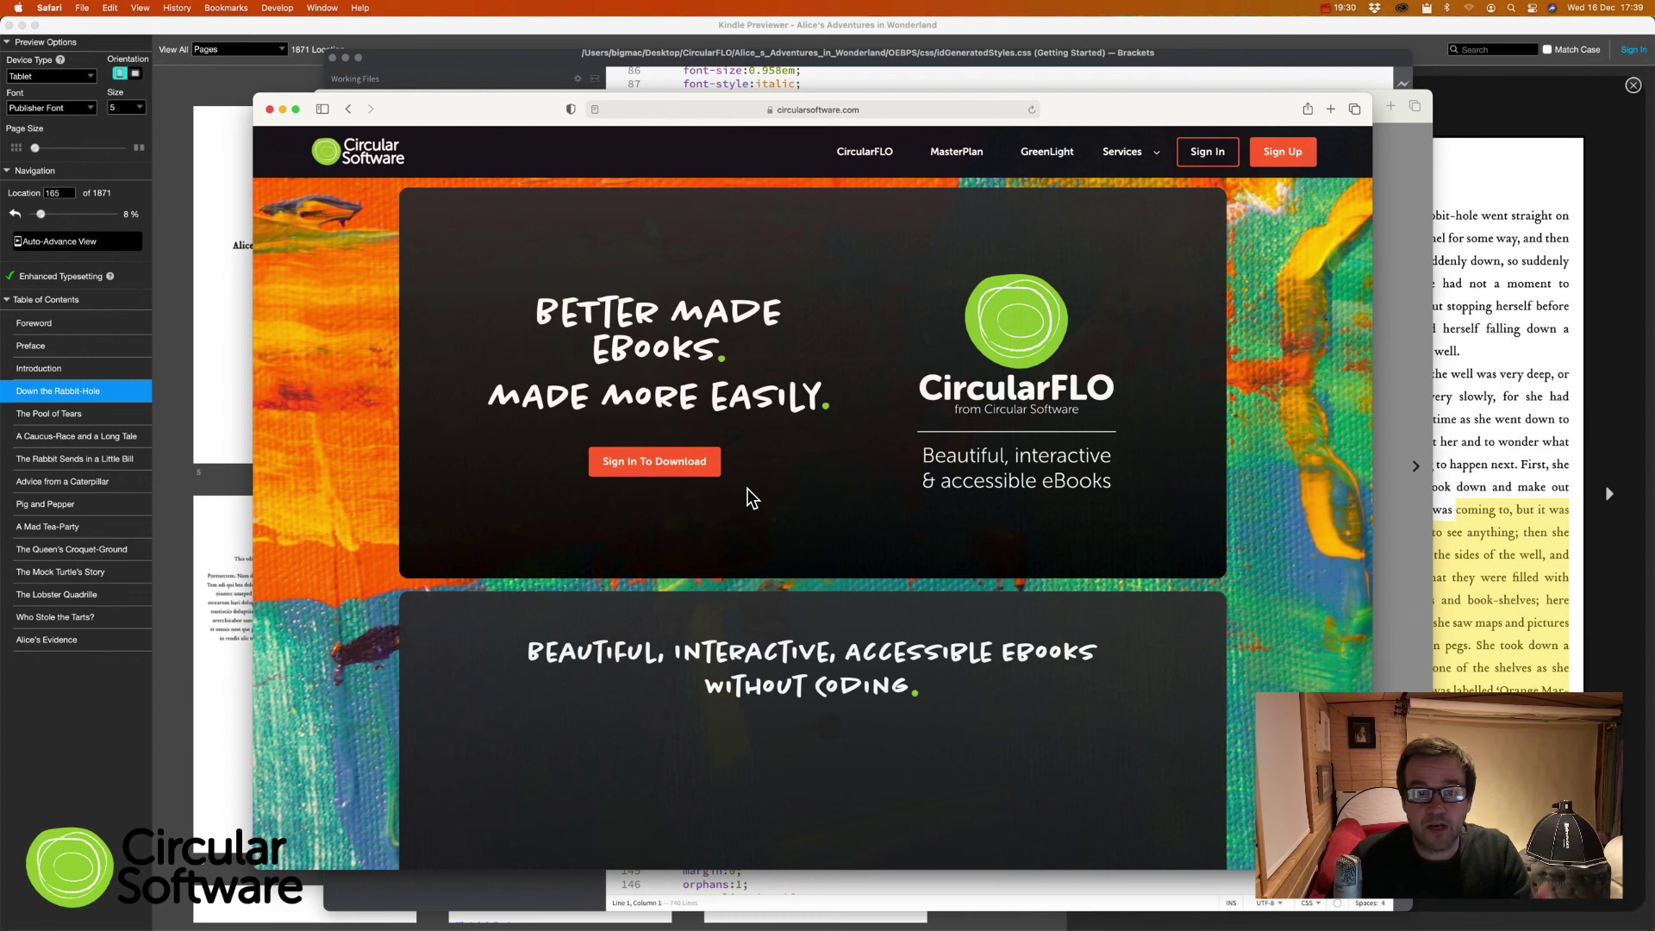
scroll(745, 487, "down", 2)
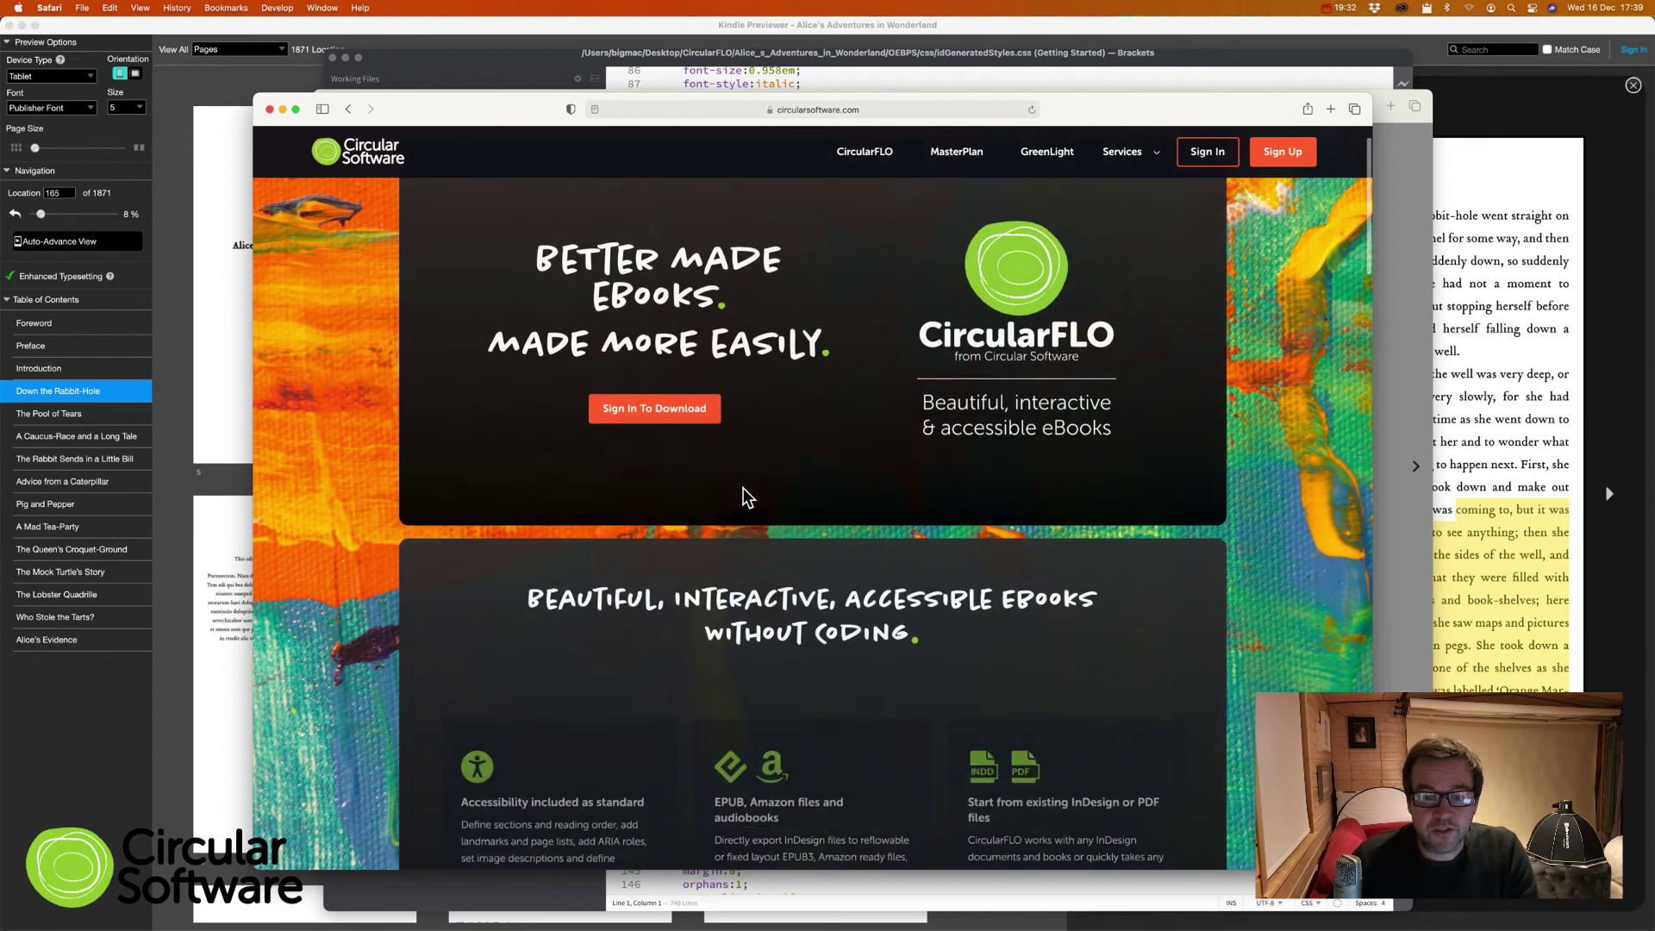
scroll(743, 488, "up", 2)
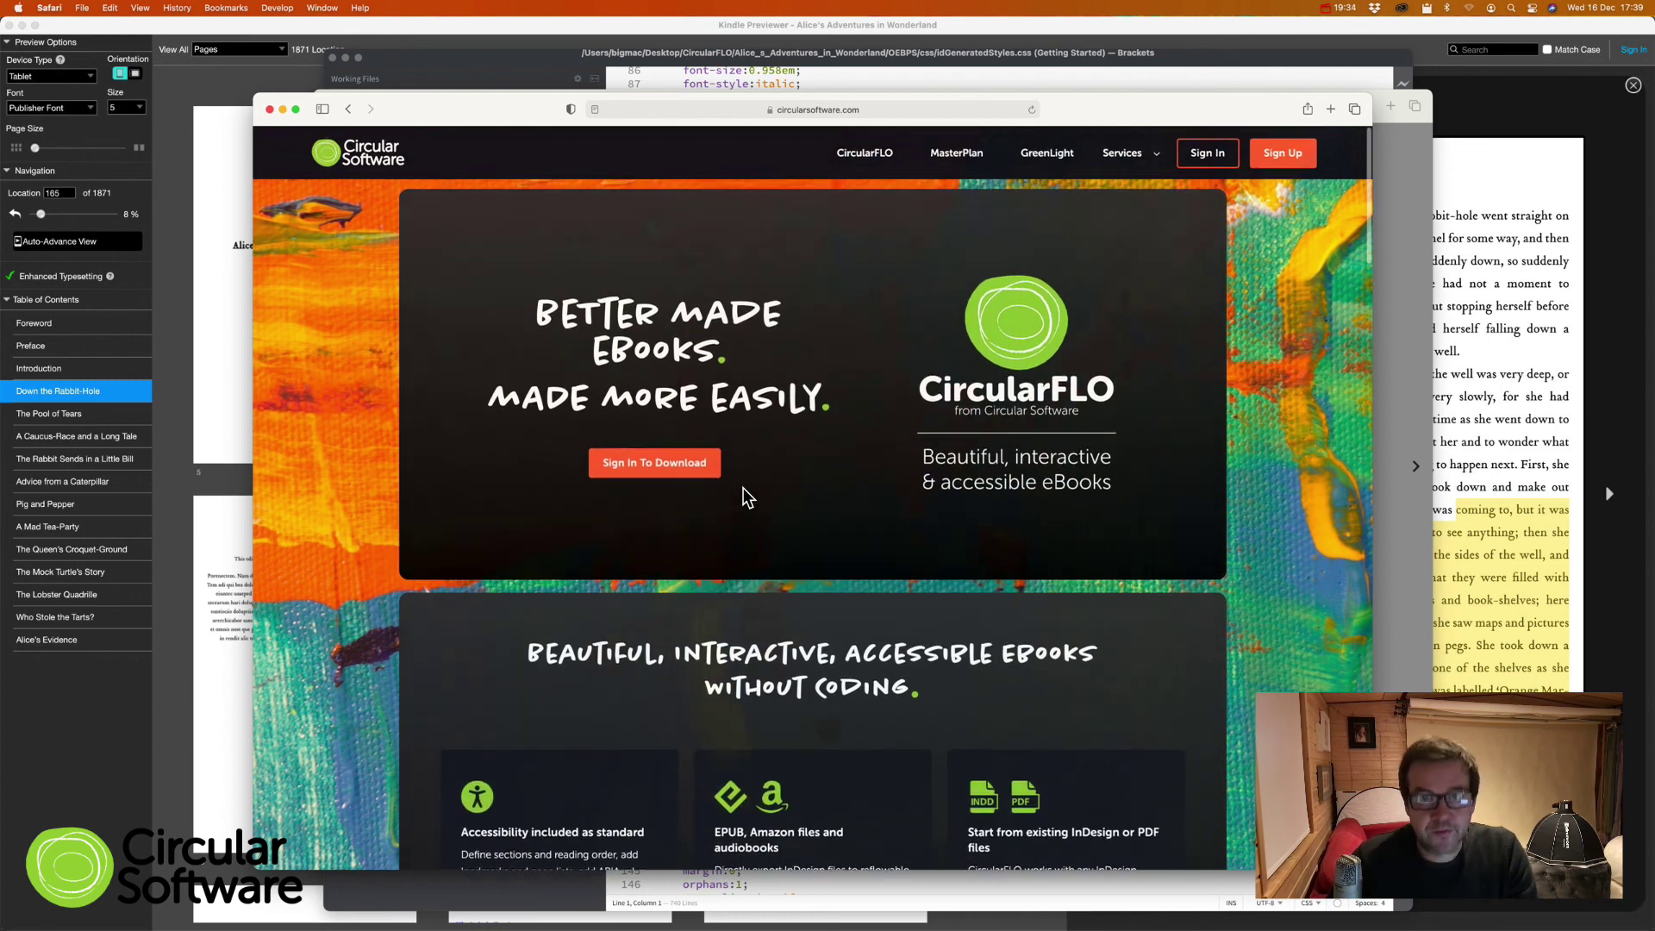